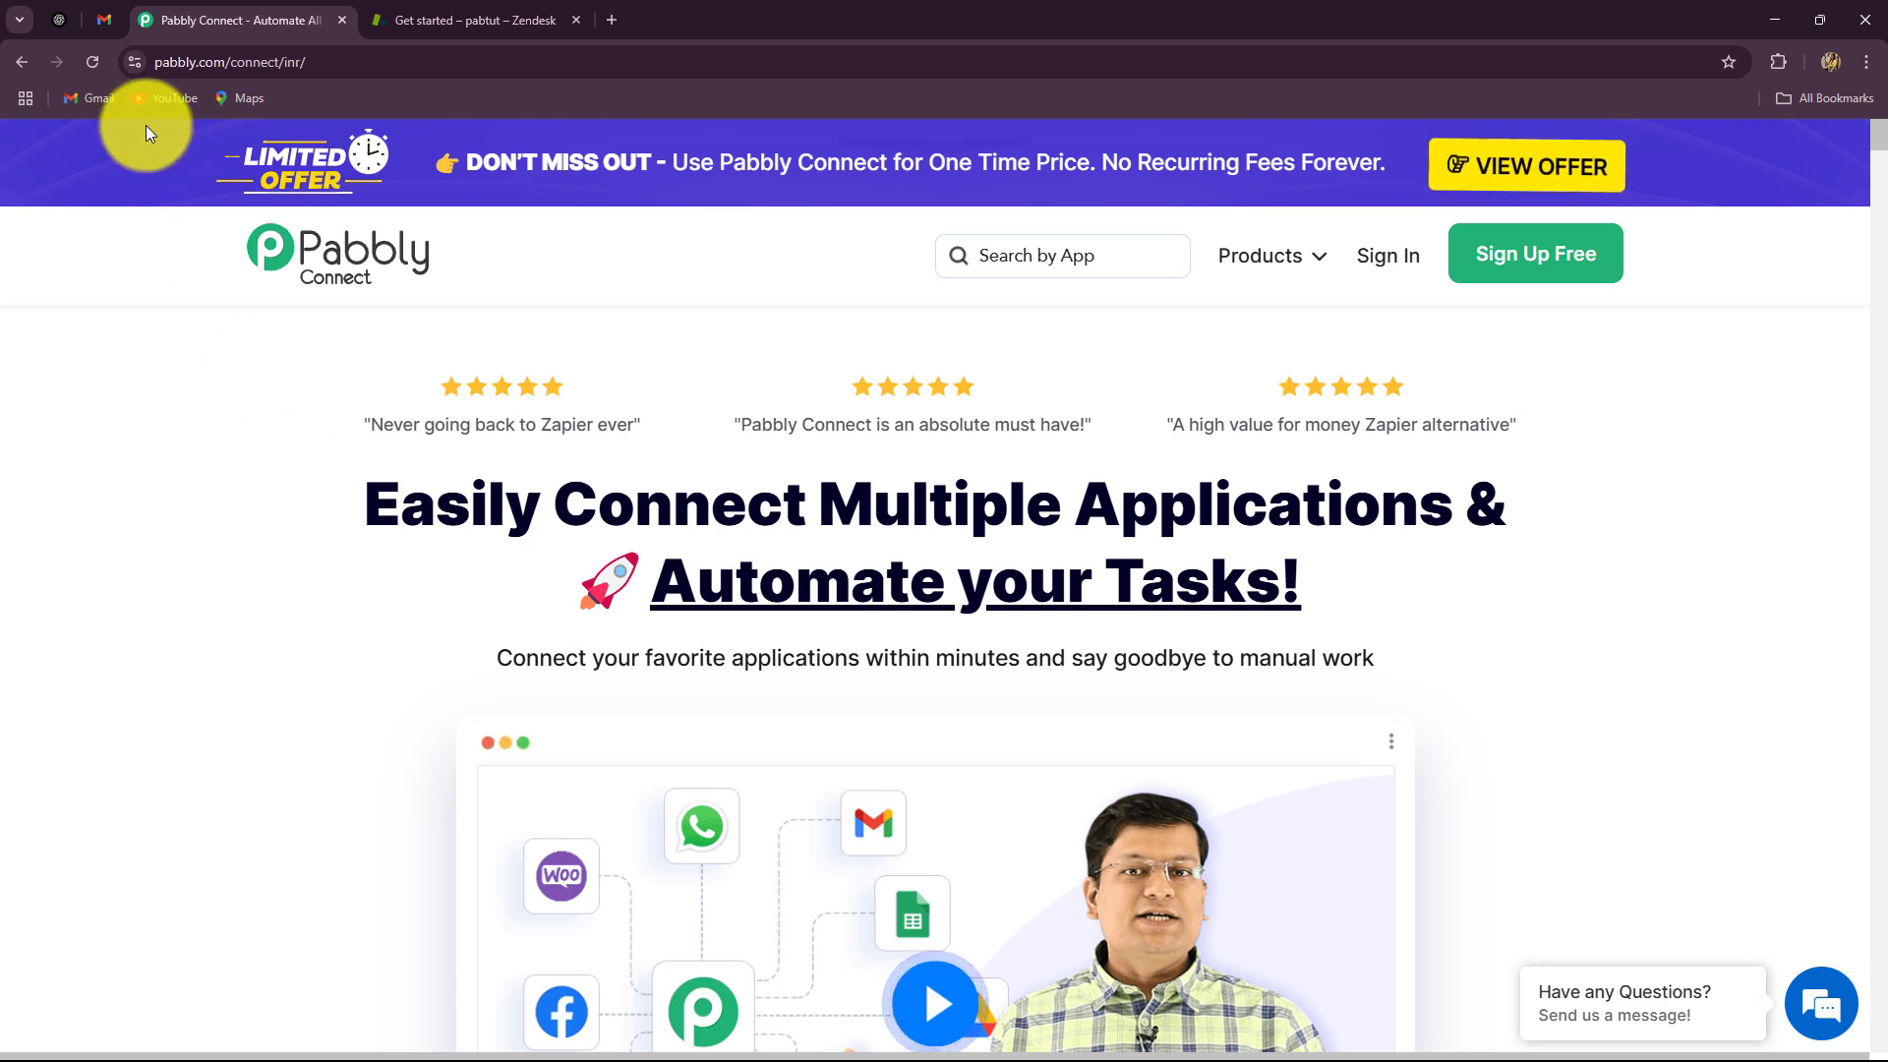
Step: Check the Gmail inbox and Zendesk setup page, close Zendesk's chat widget, then go to ChatGPT
left_click(102, 16)
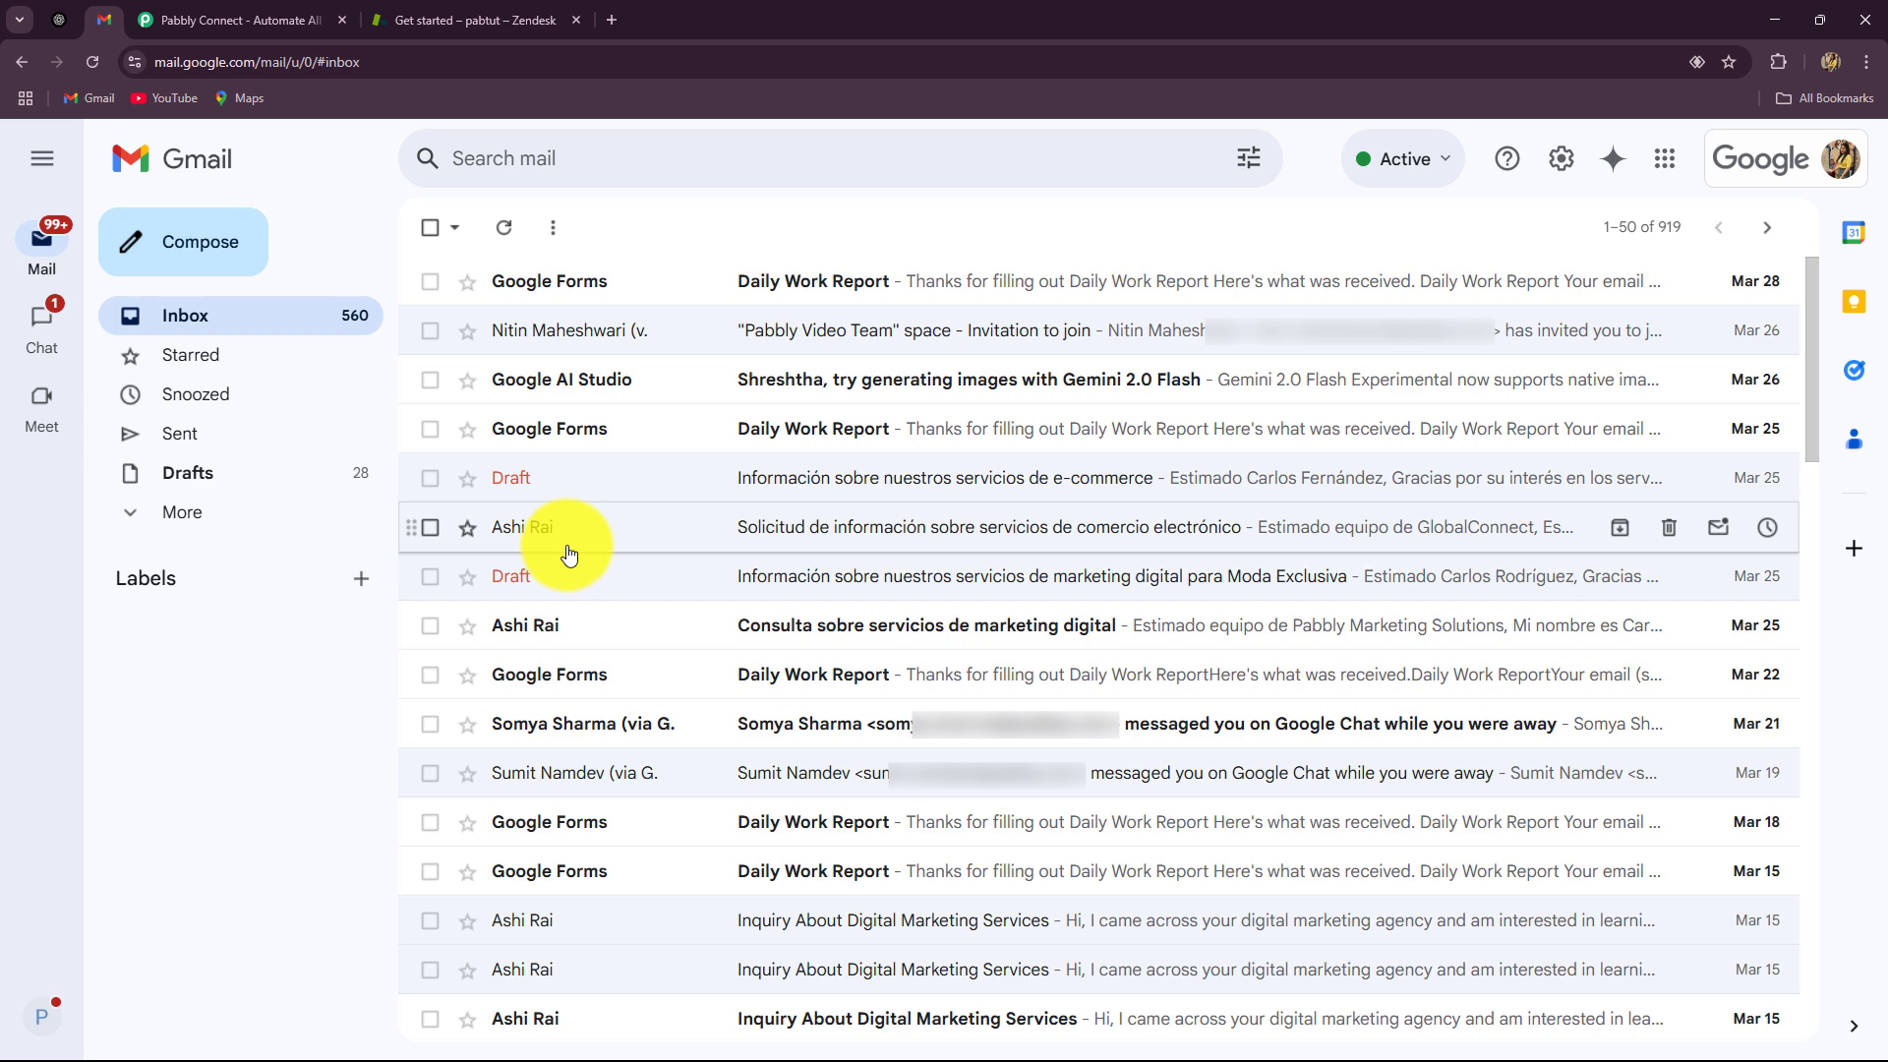
left_click(451, 12)
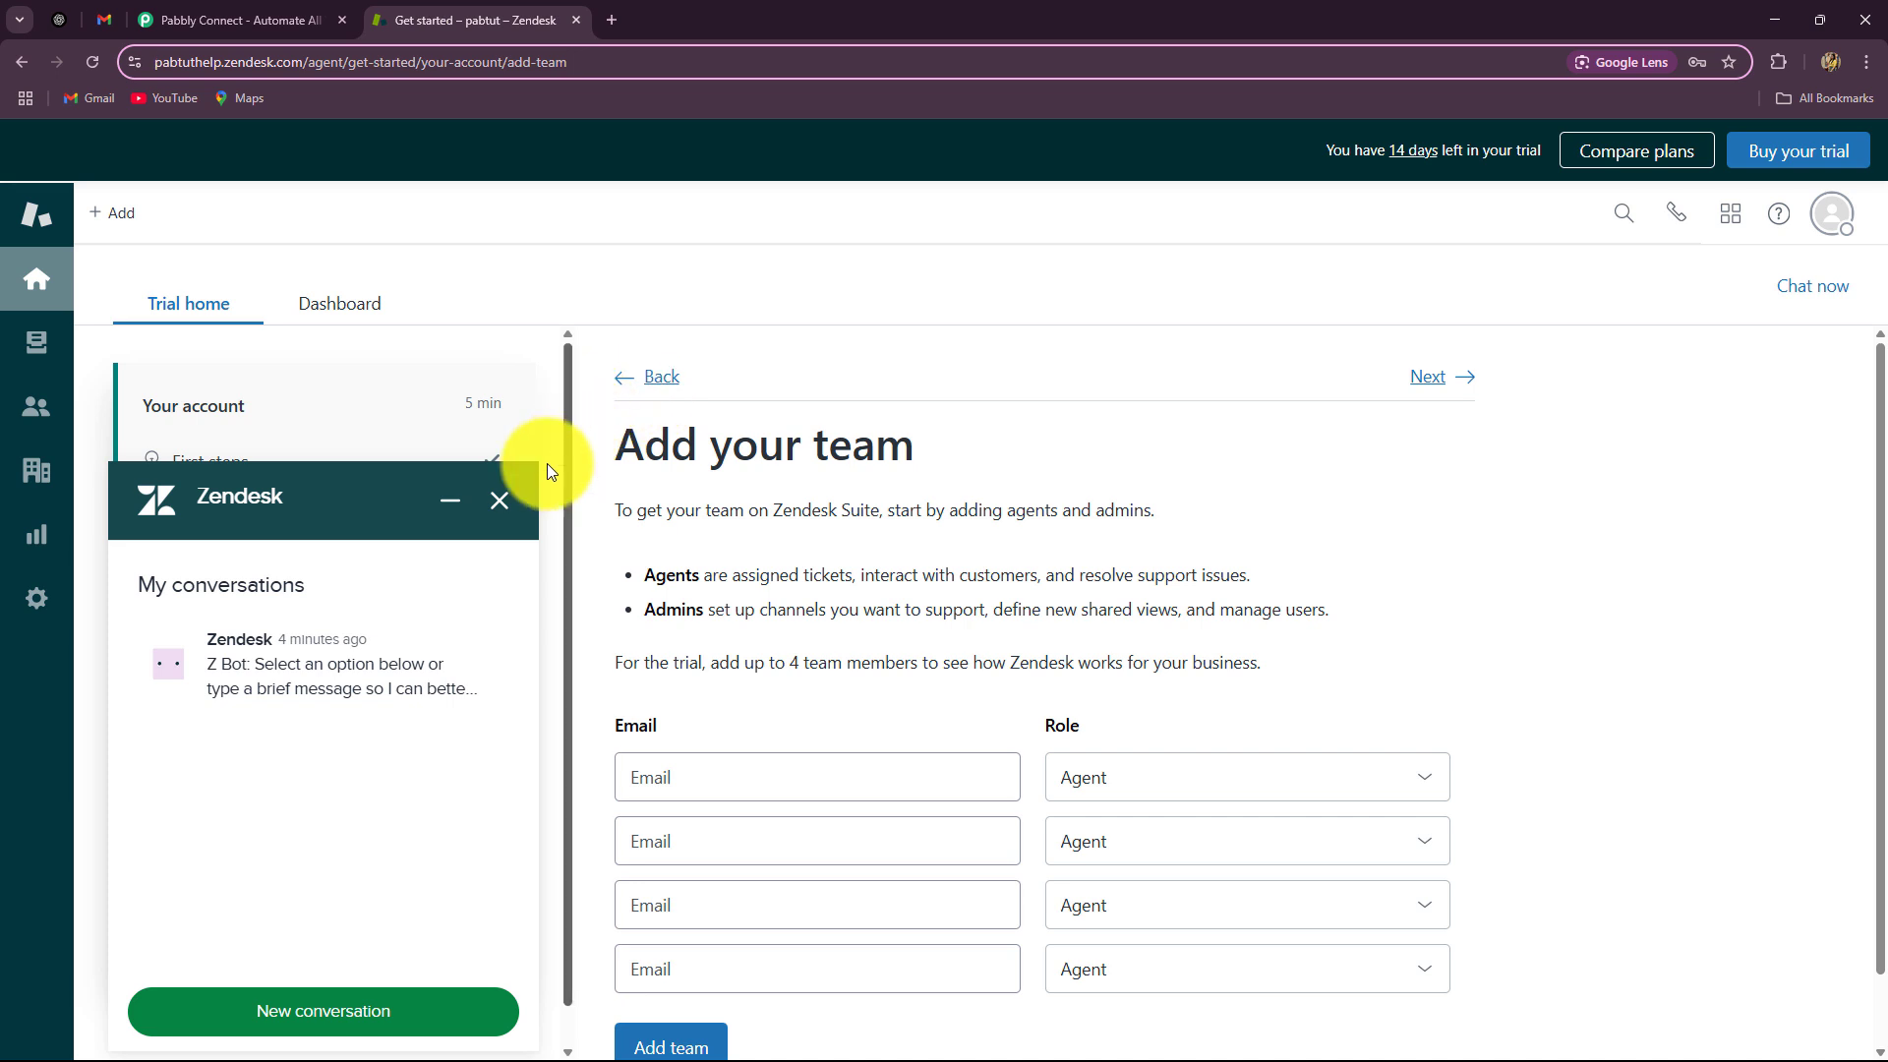
left_click(504, 499)
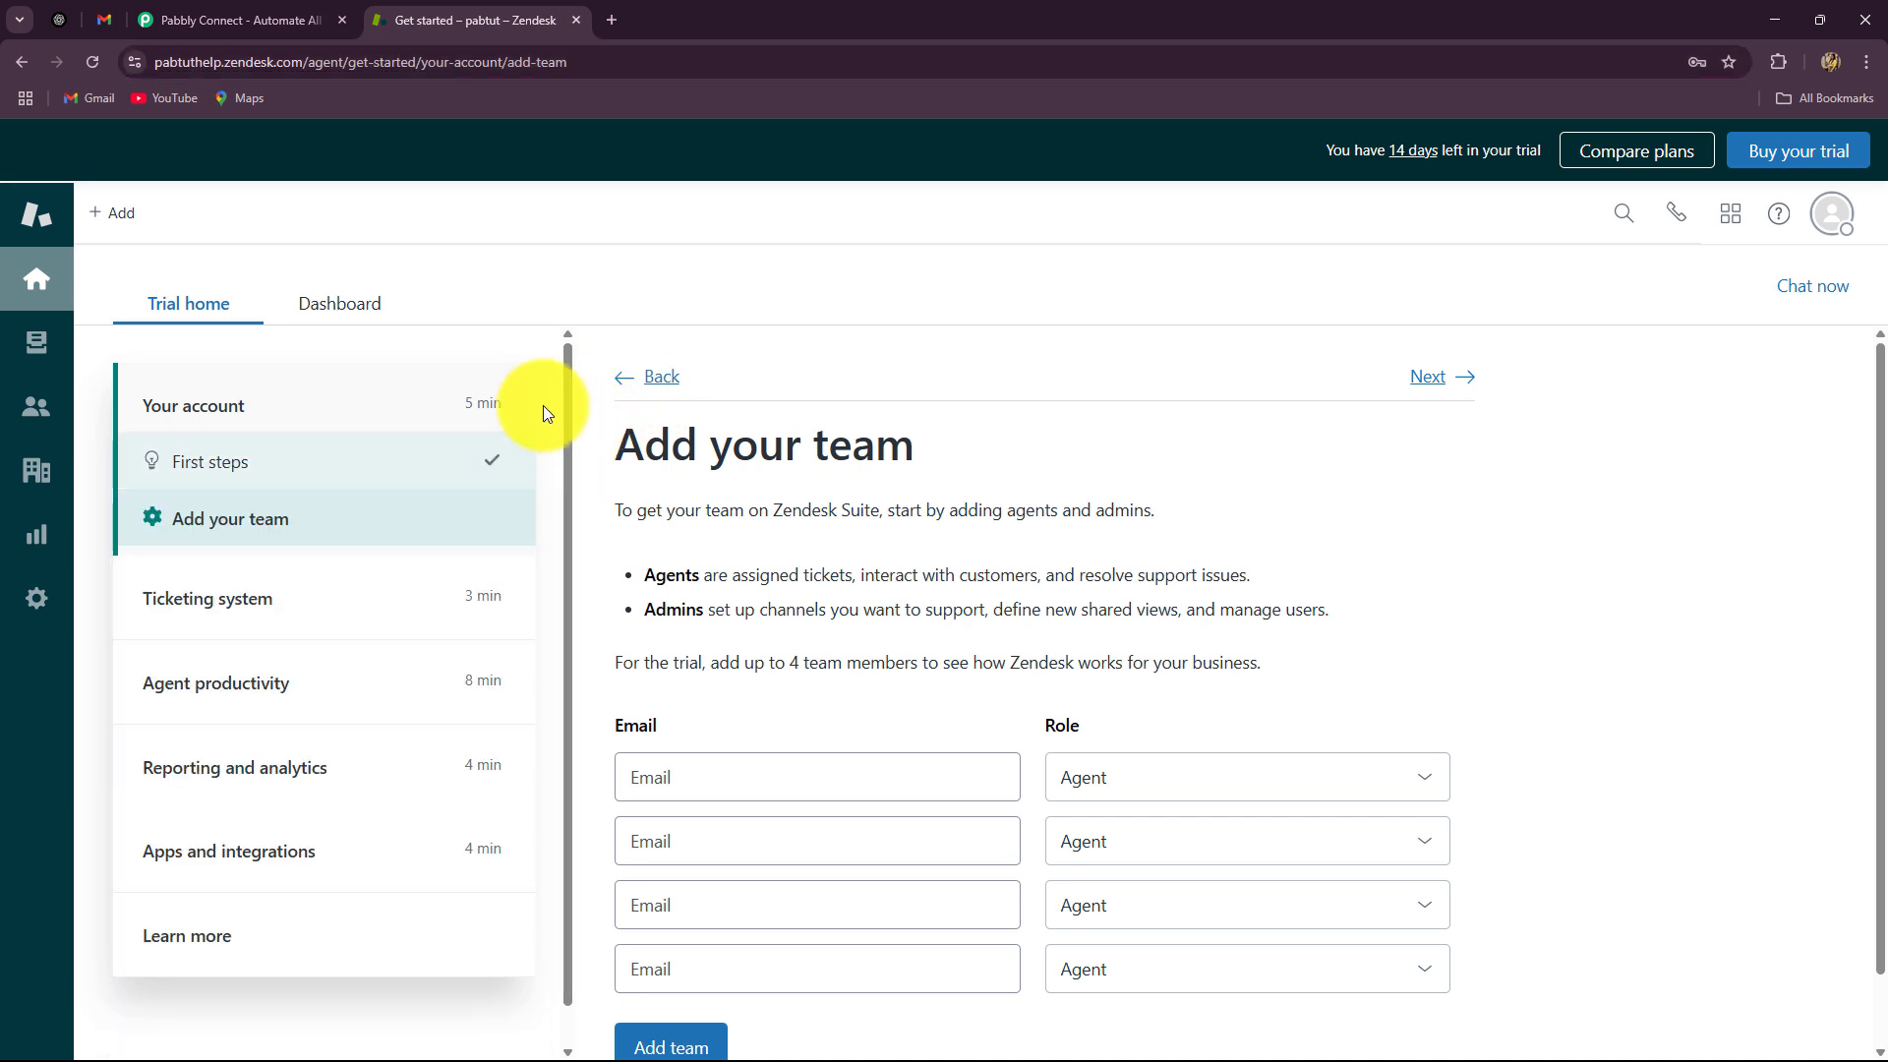
left_click(55, 33)
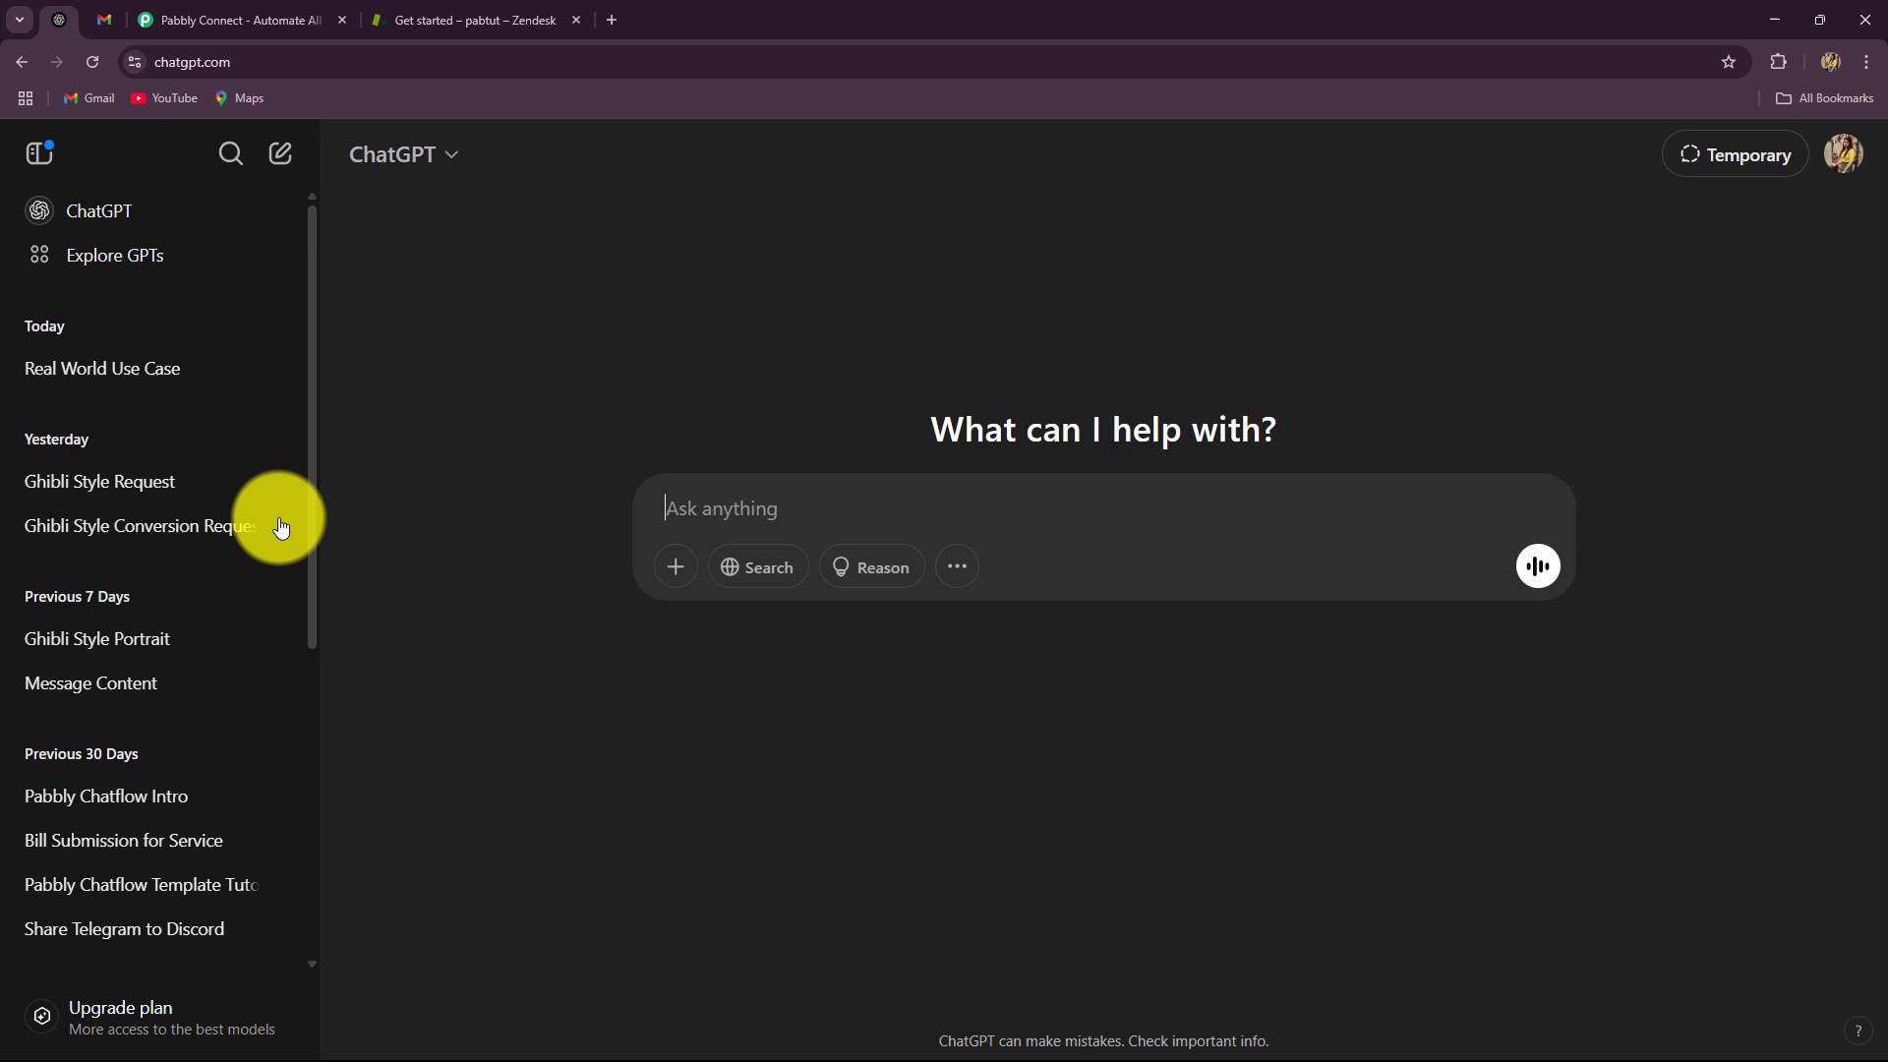
Step: Cycle through the Gmail, Zendesk and ChatGPT tabs, ending on the Pabbly Connect homepage
left_click(108, 22)
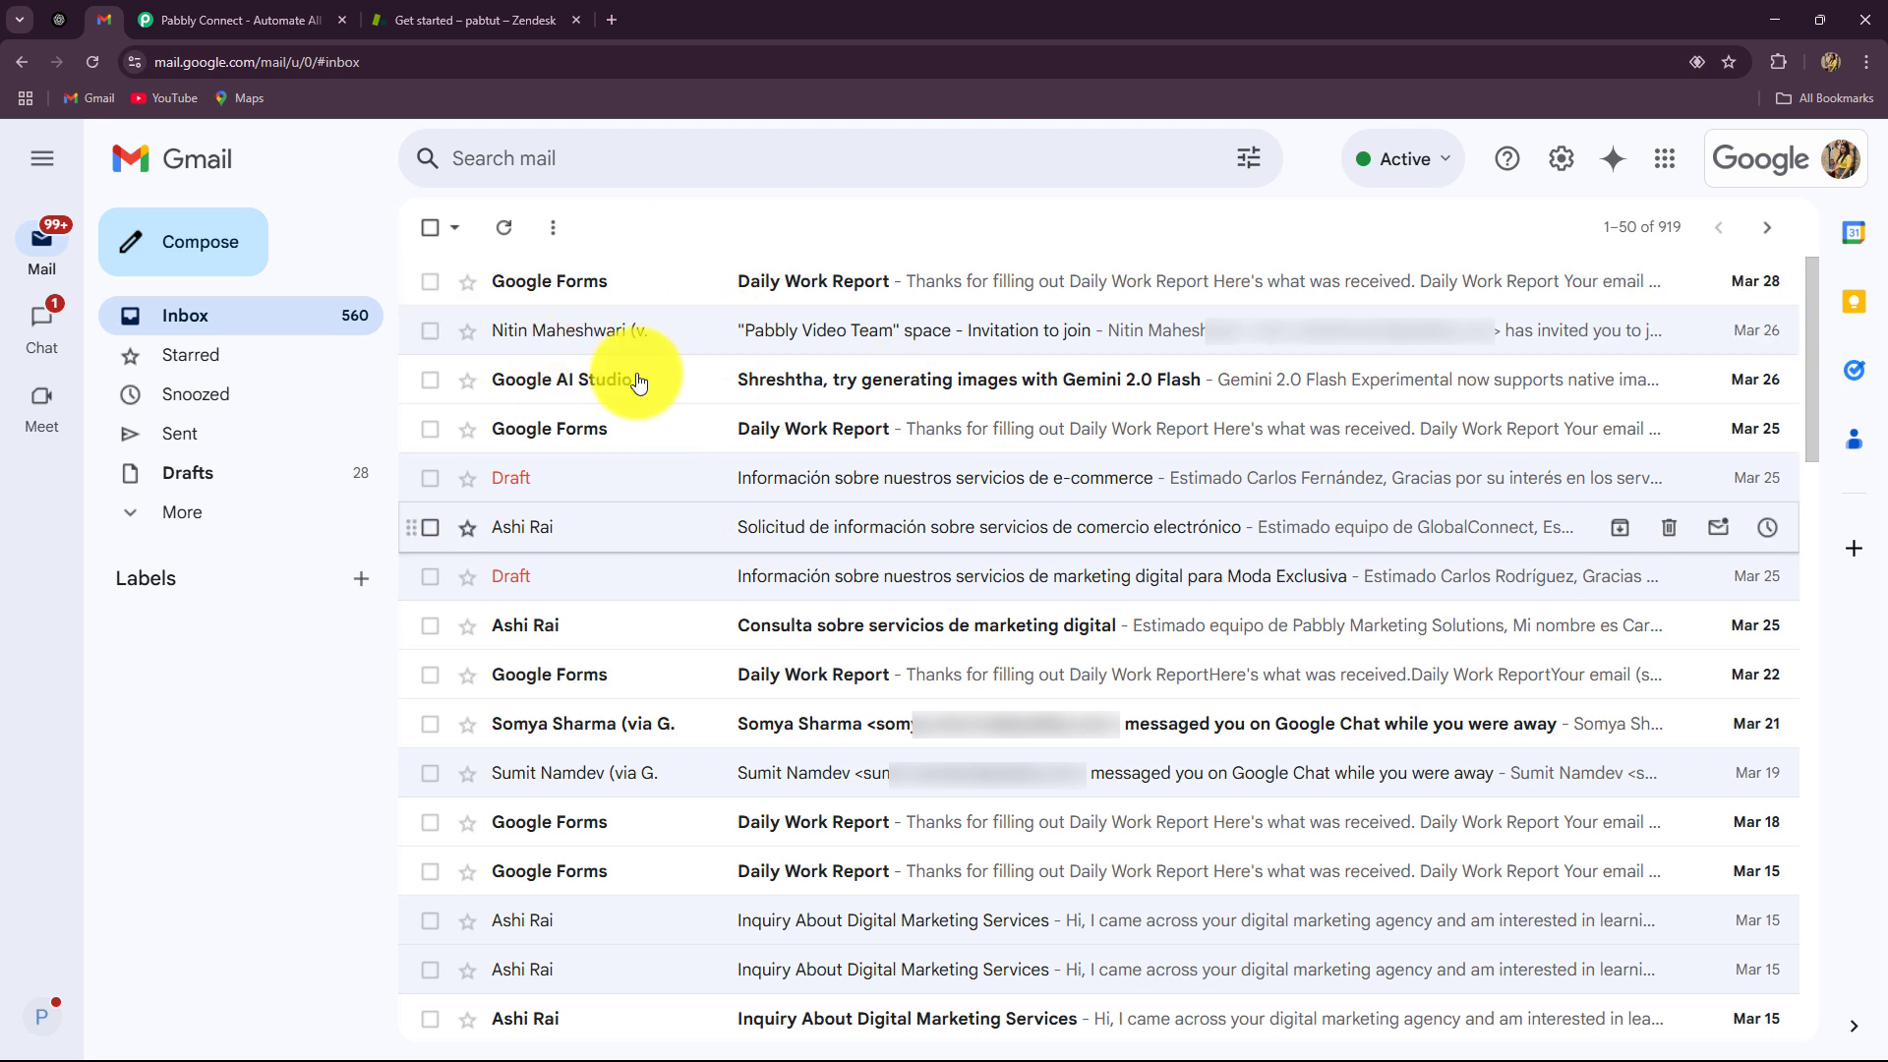
left_click(440, 22)
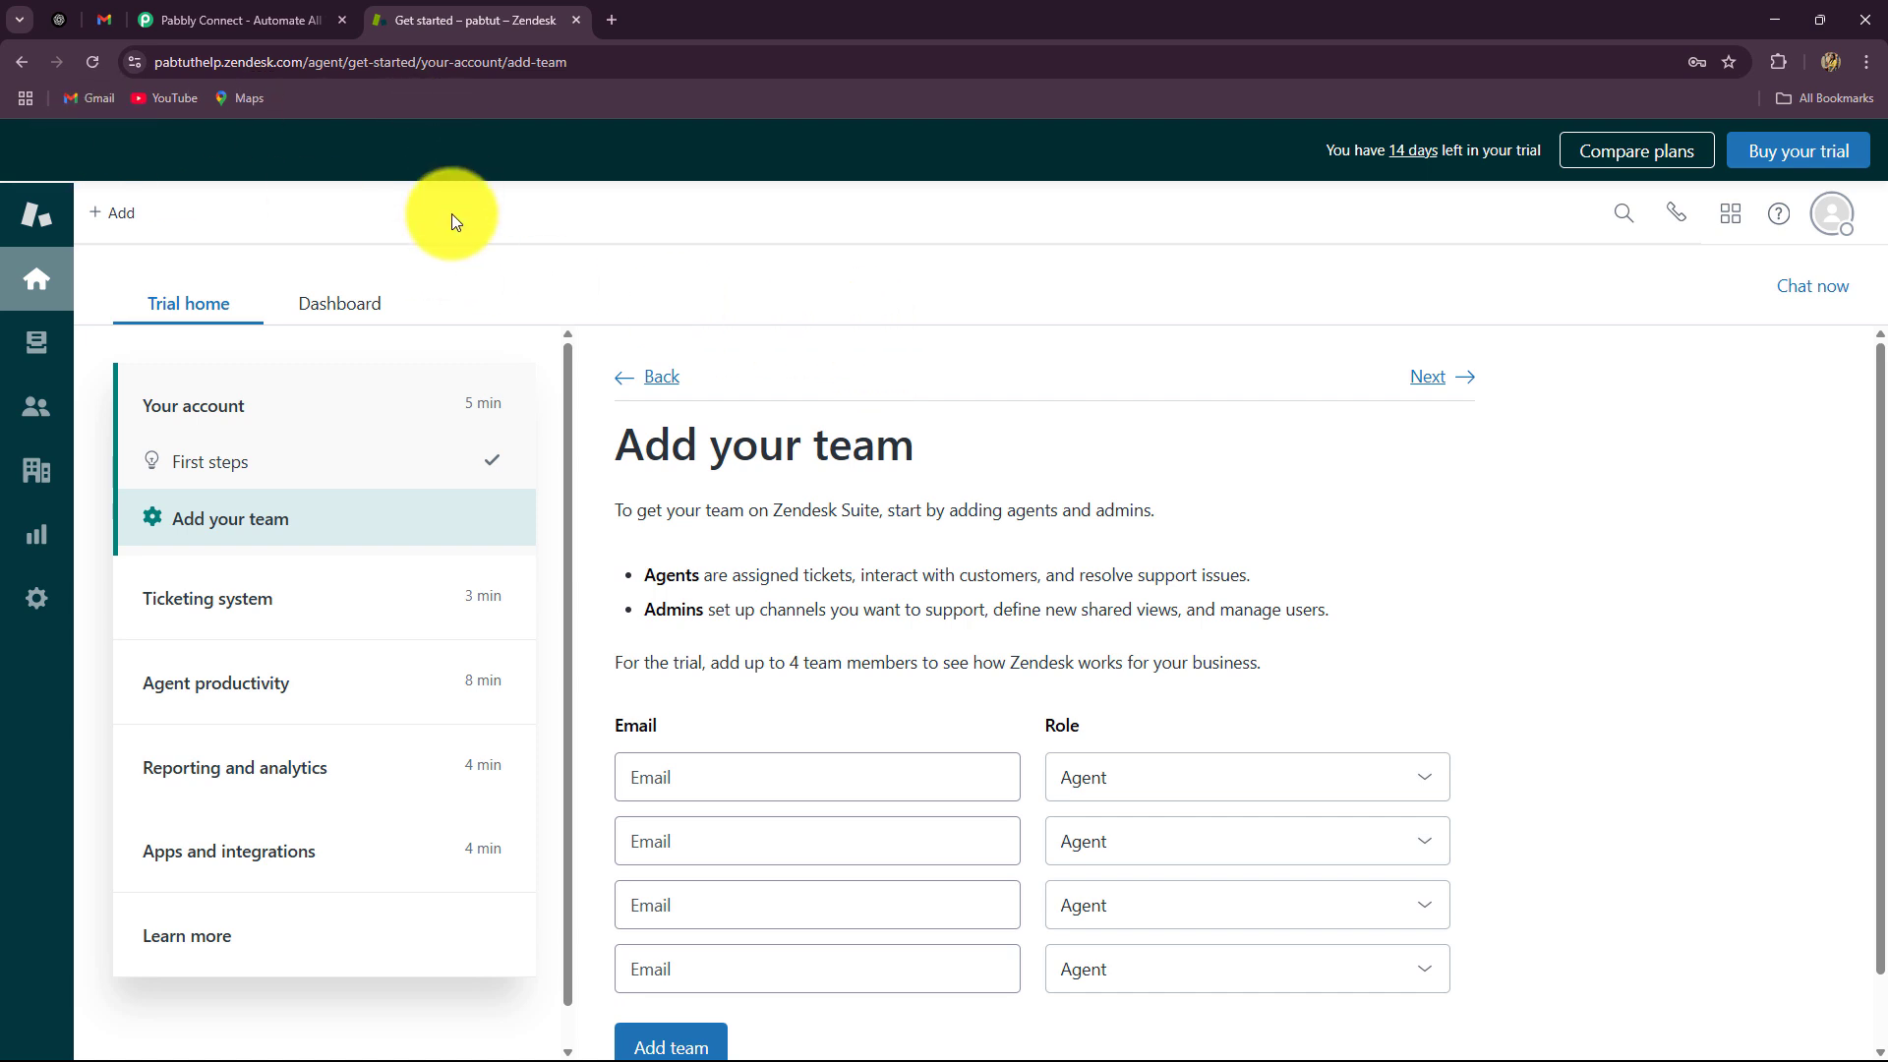
left_click(108, 21)
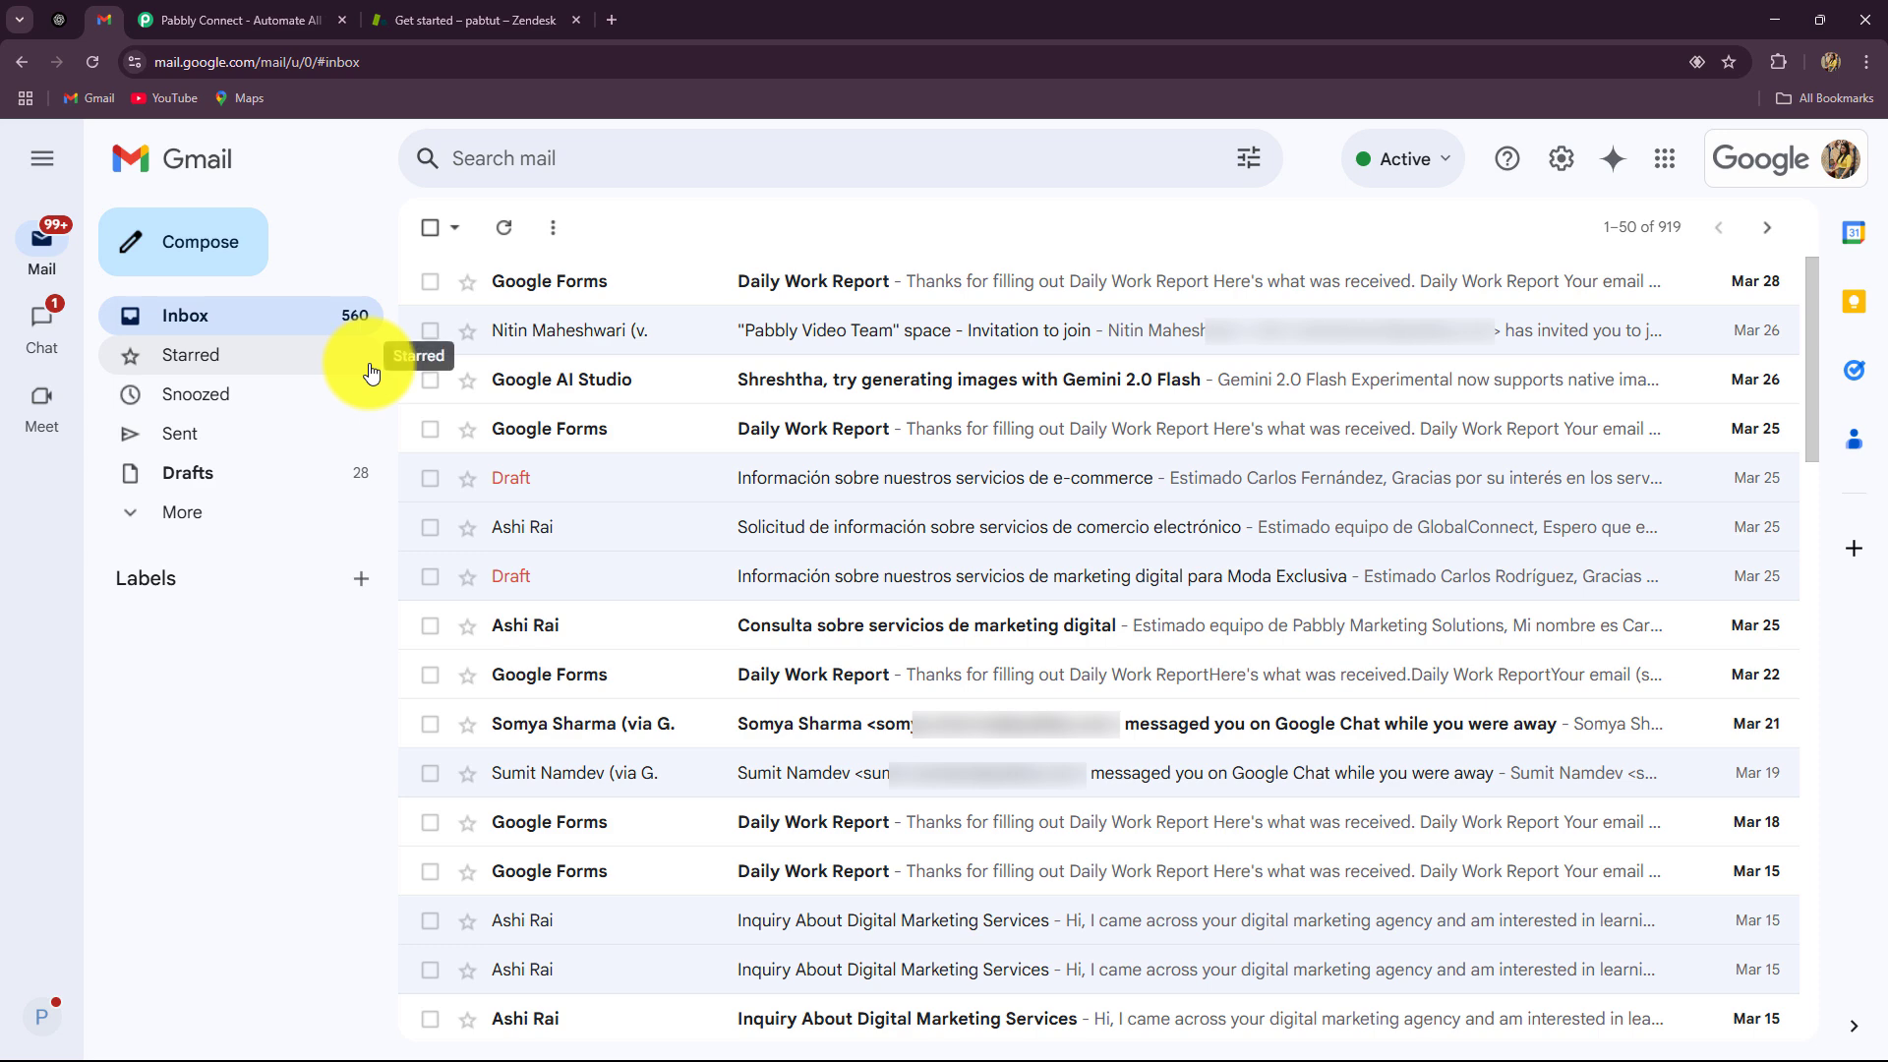
left_click(59, 20)
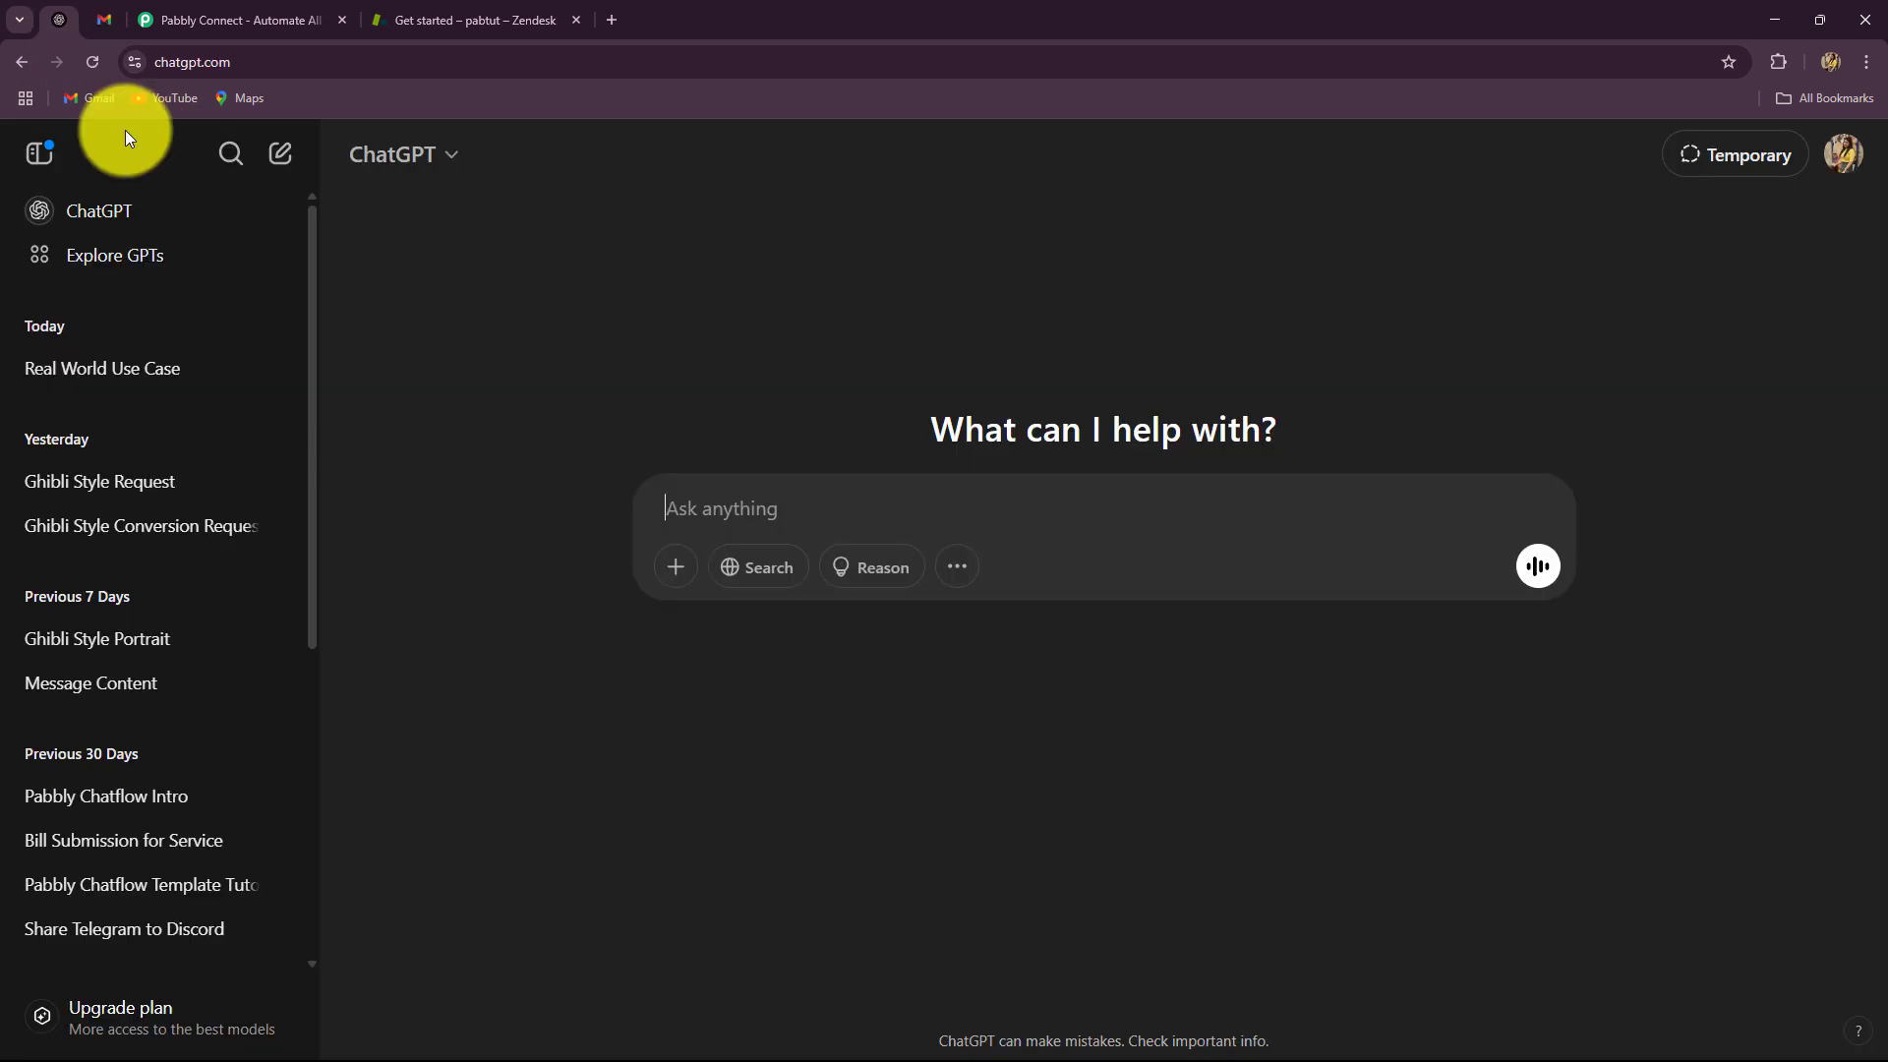
left_click(462, 22)
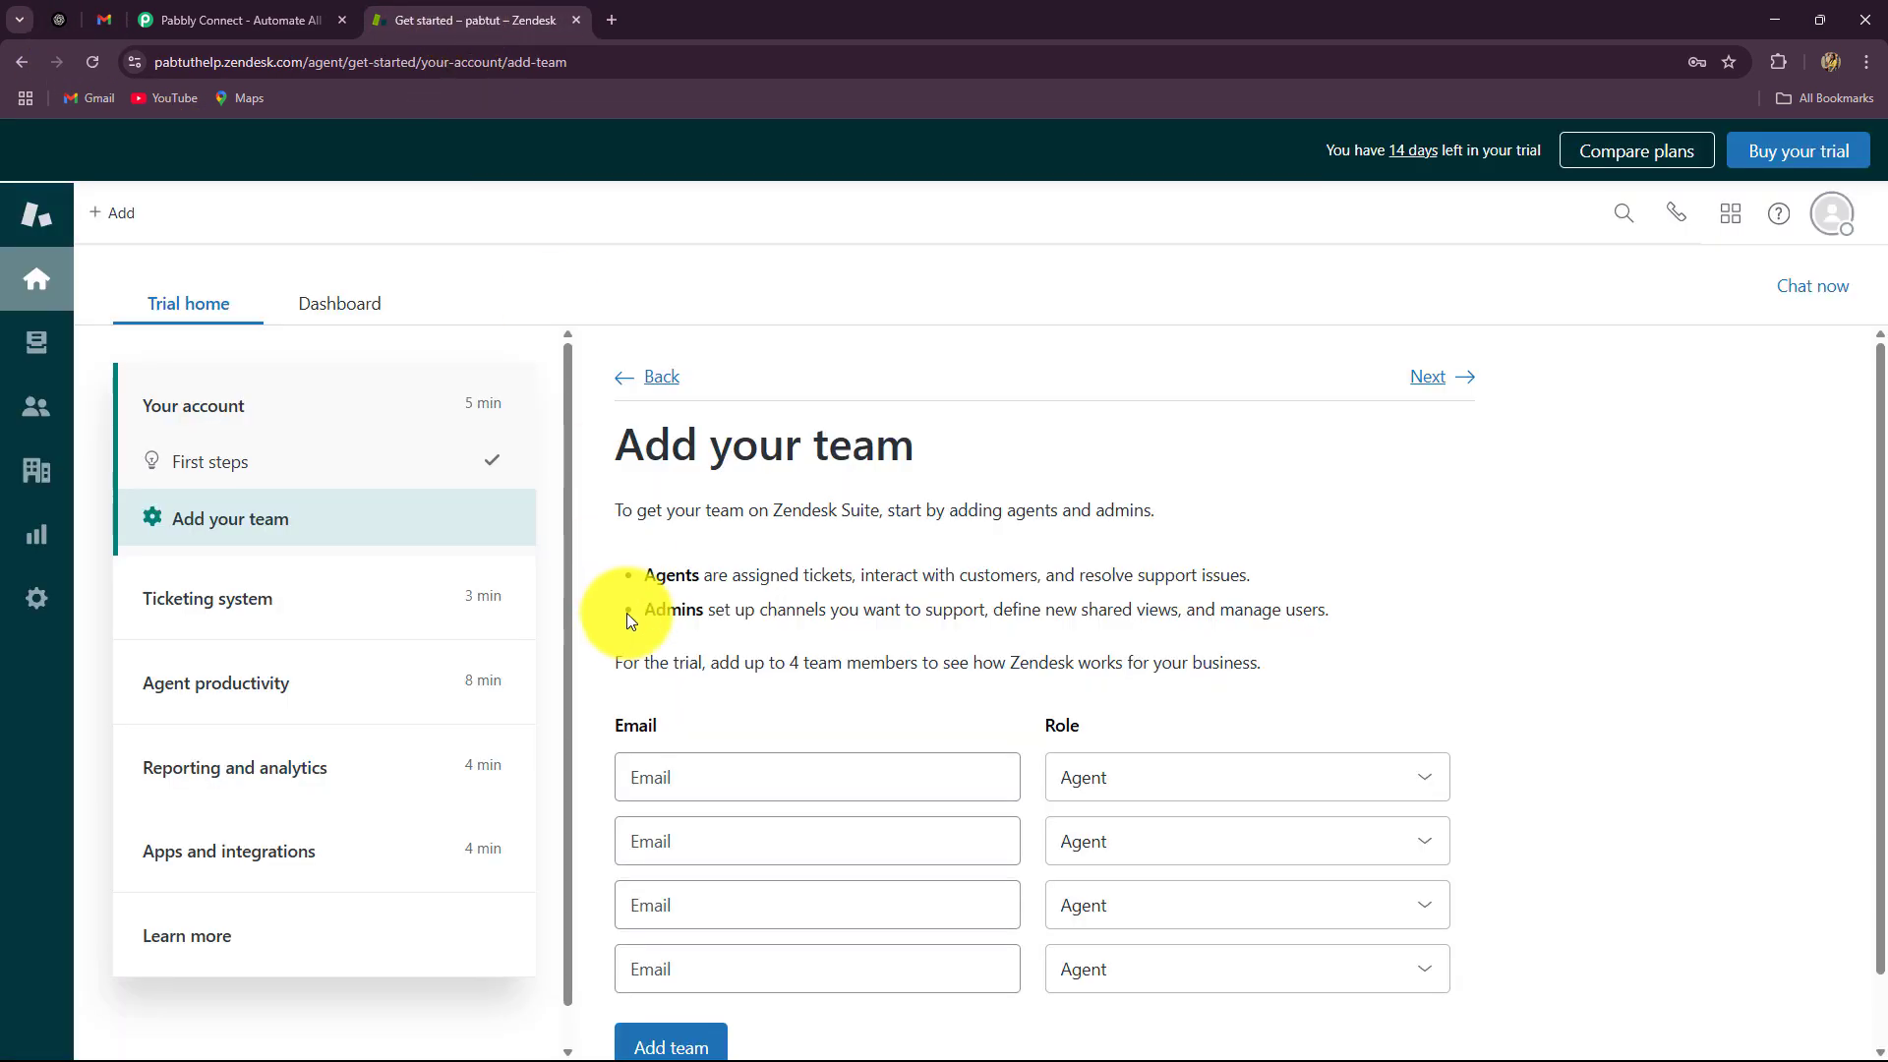
left_click(240, 20)
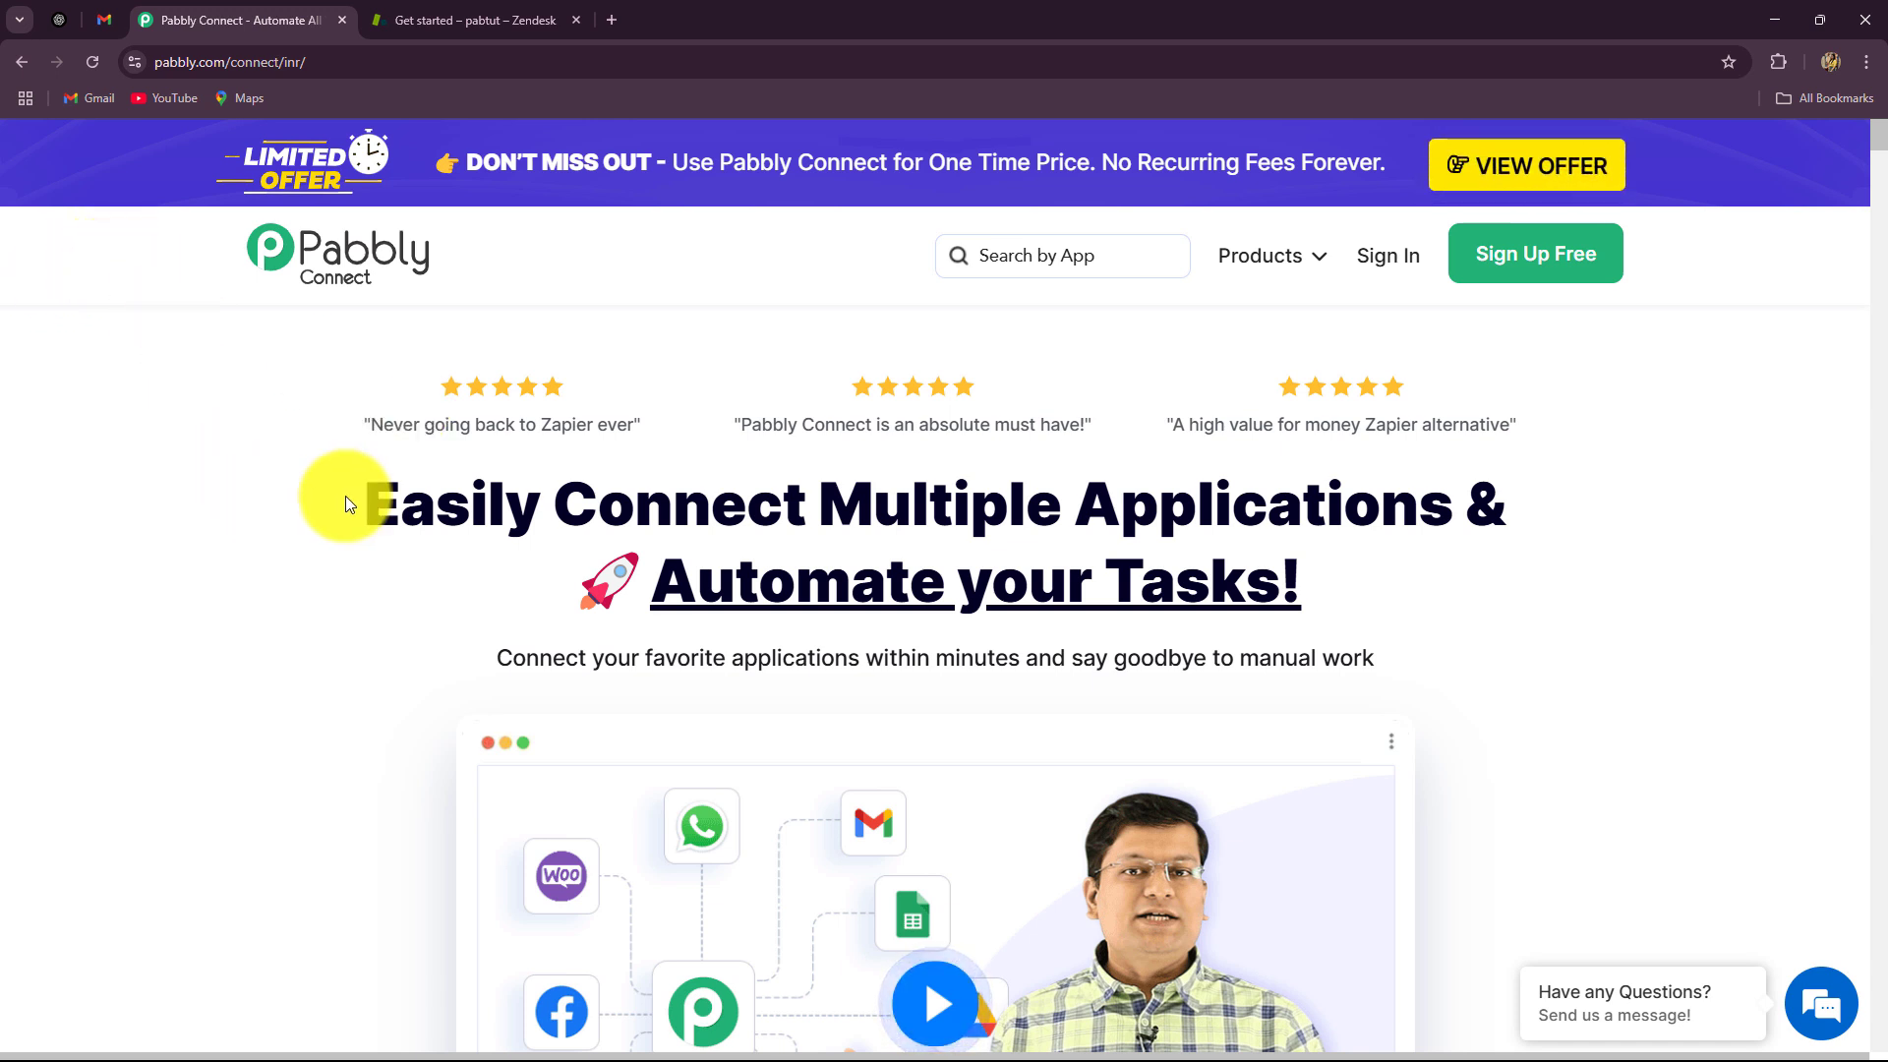
left_click_drag(345, 495, 1813, 634)
left_click(1634, 678)
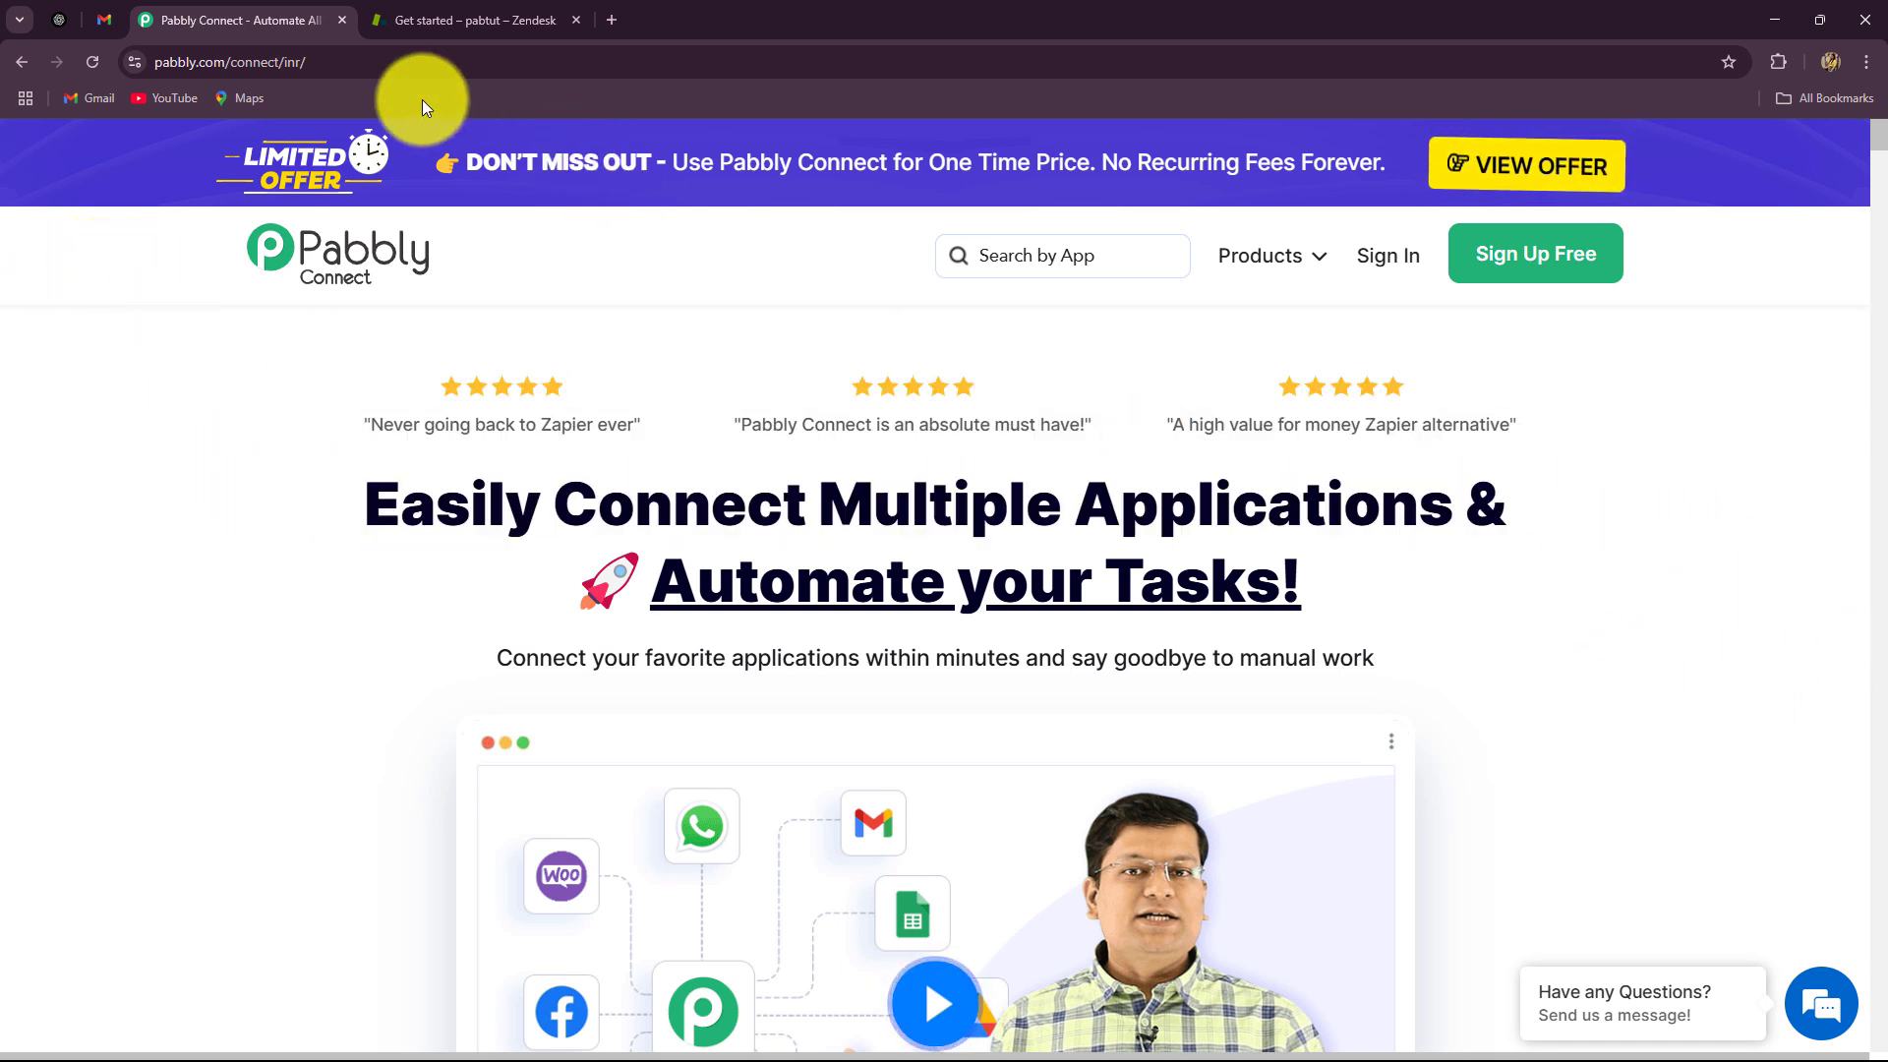
left_click(337, 61)
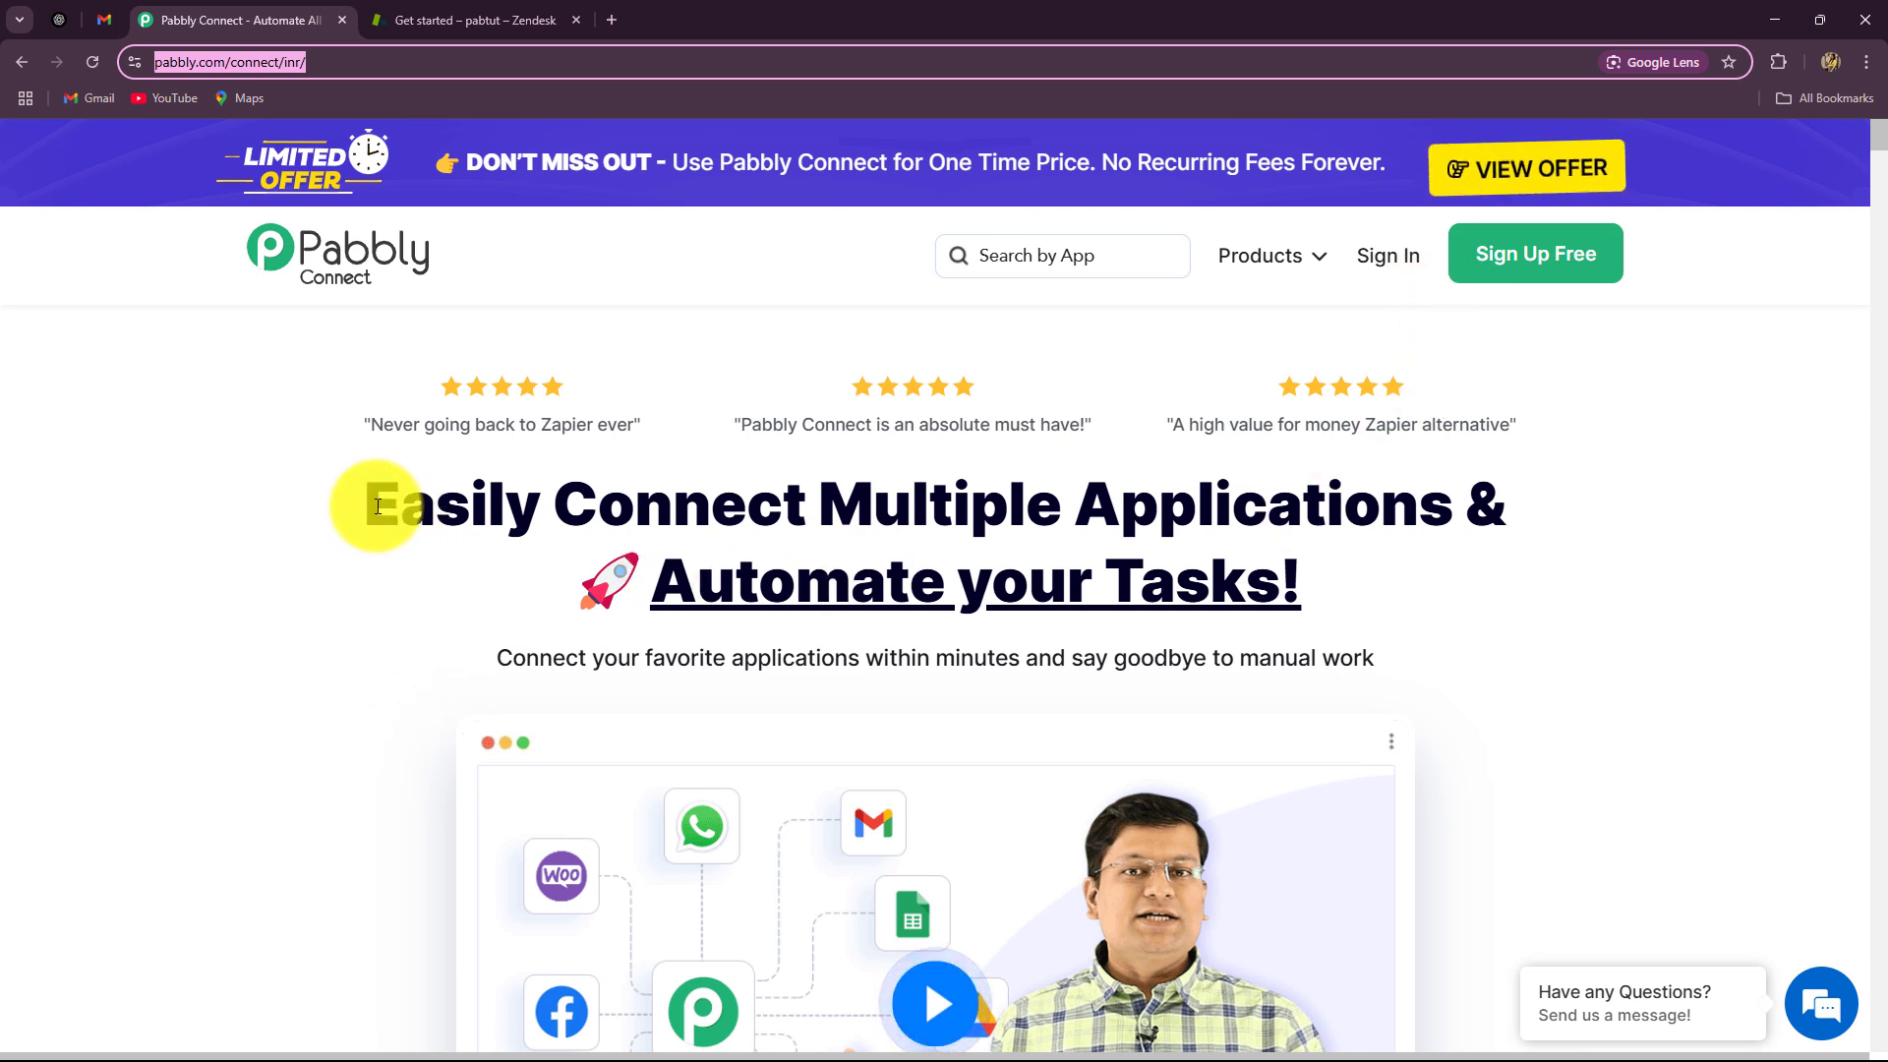
left_click_drag(378, 506, 1497, 618)
left_click(1512, 618)
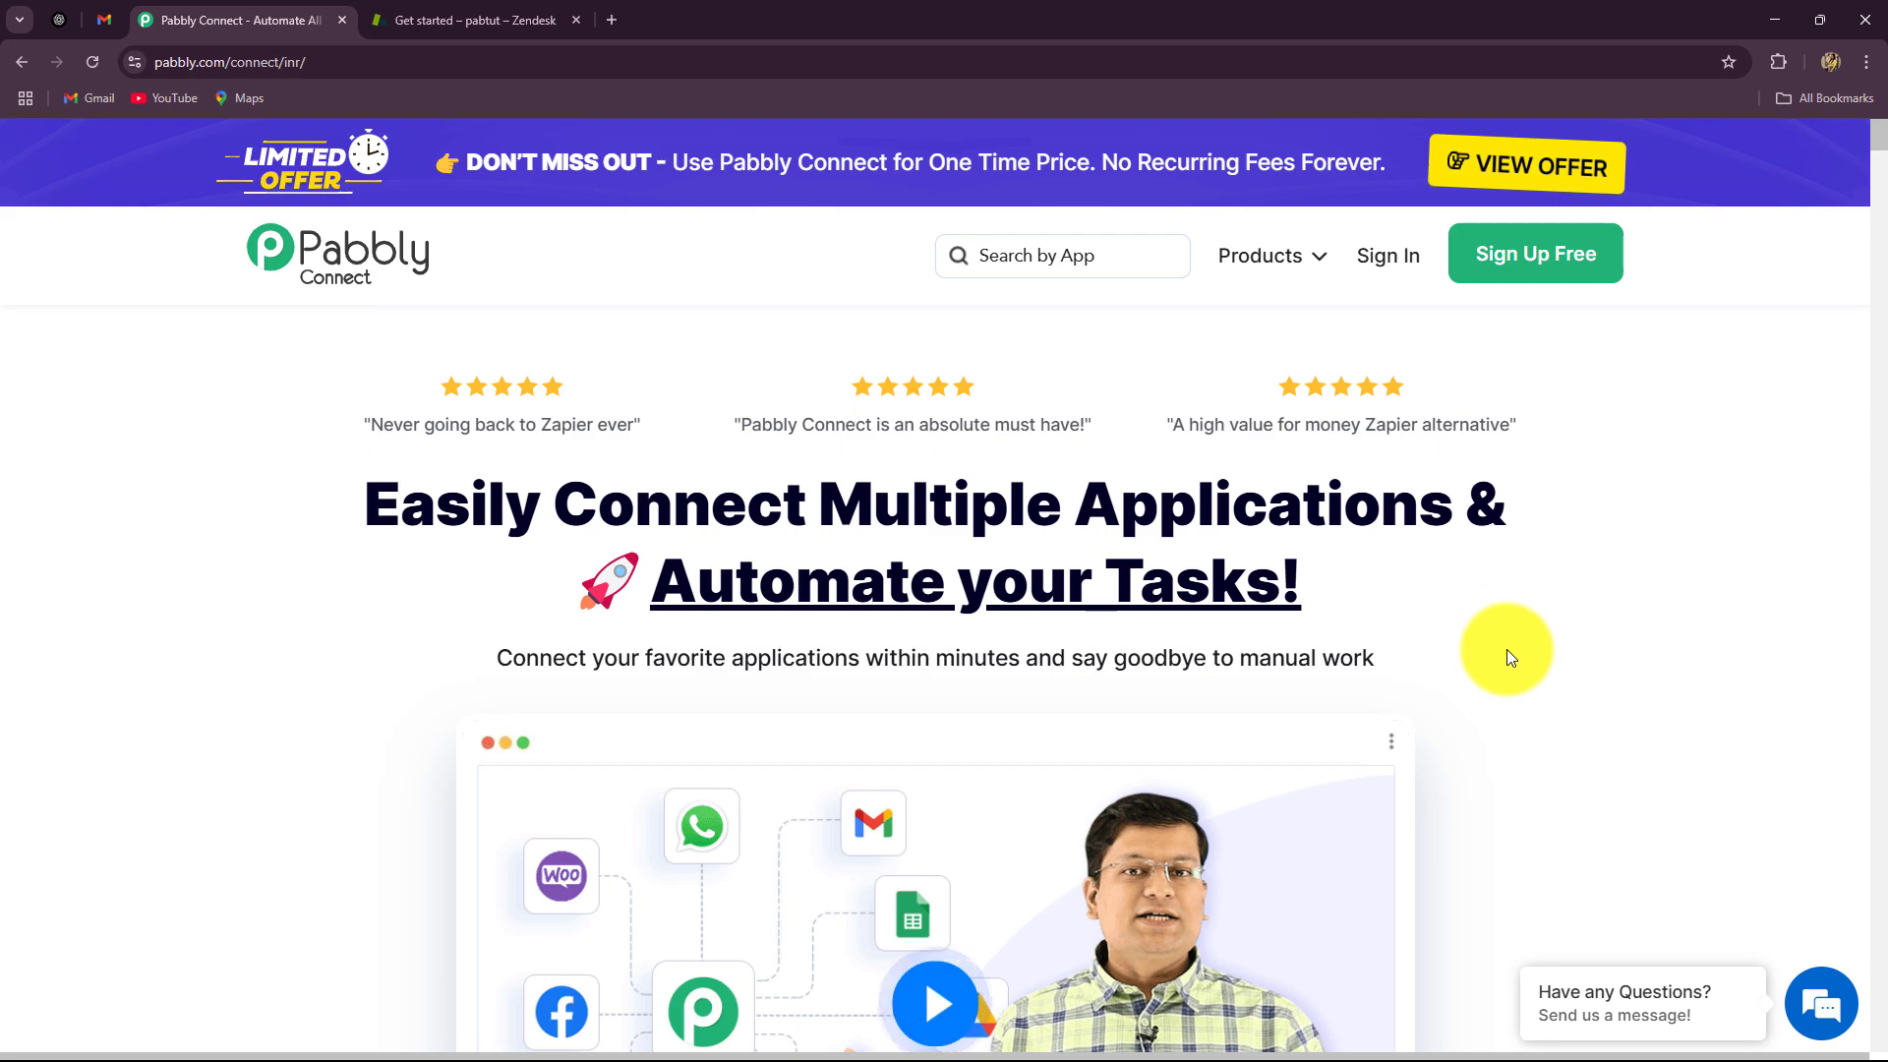
scroll(1510, 657, "down", 10)
scroll(1513, 660, "up", 10)
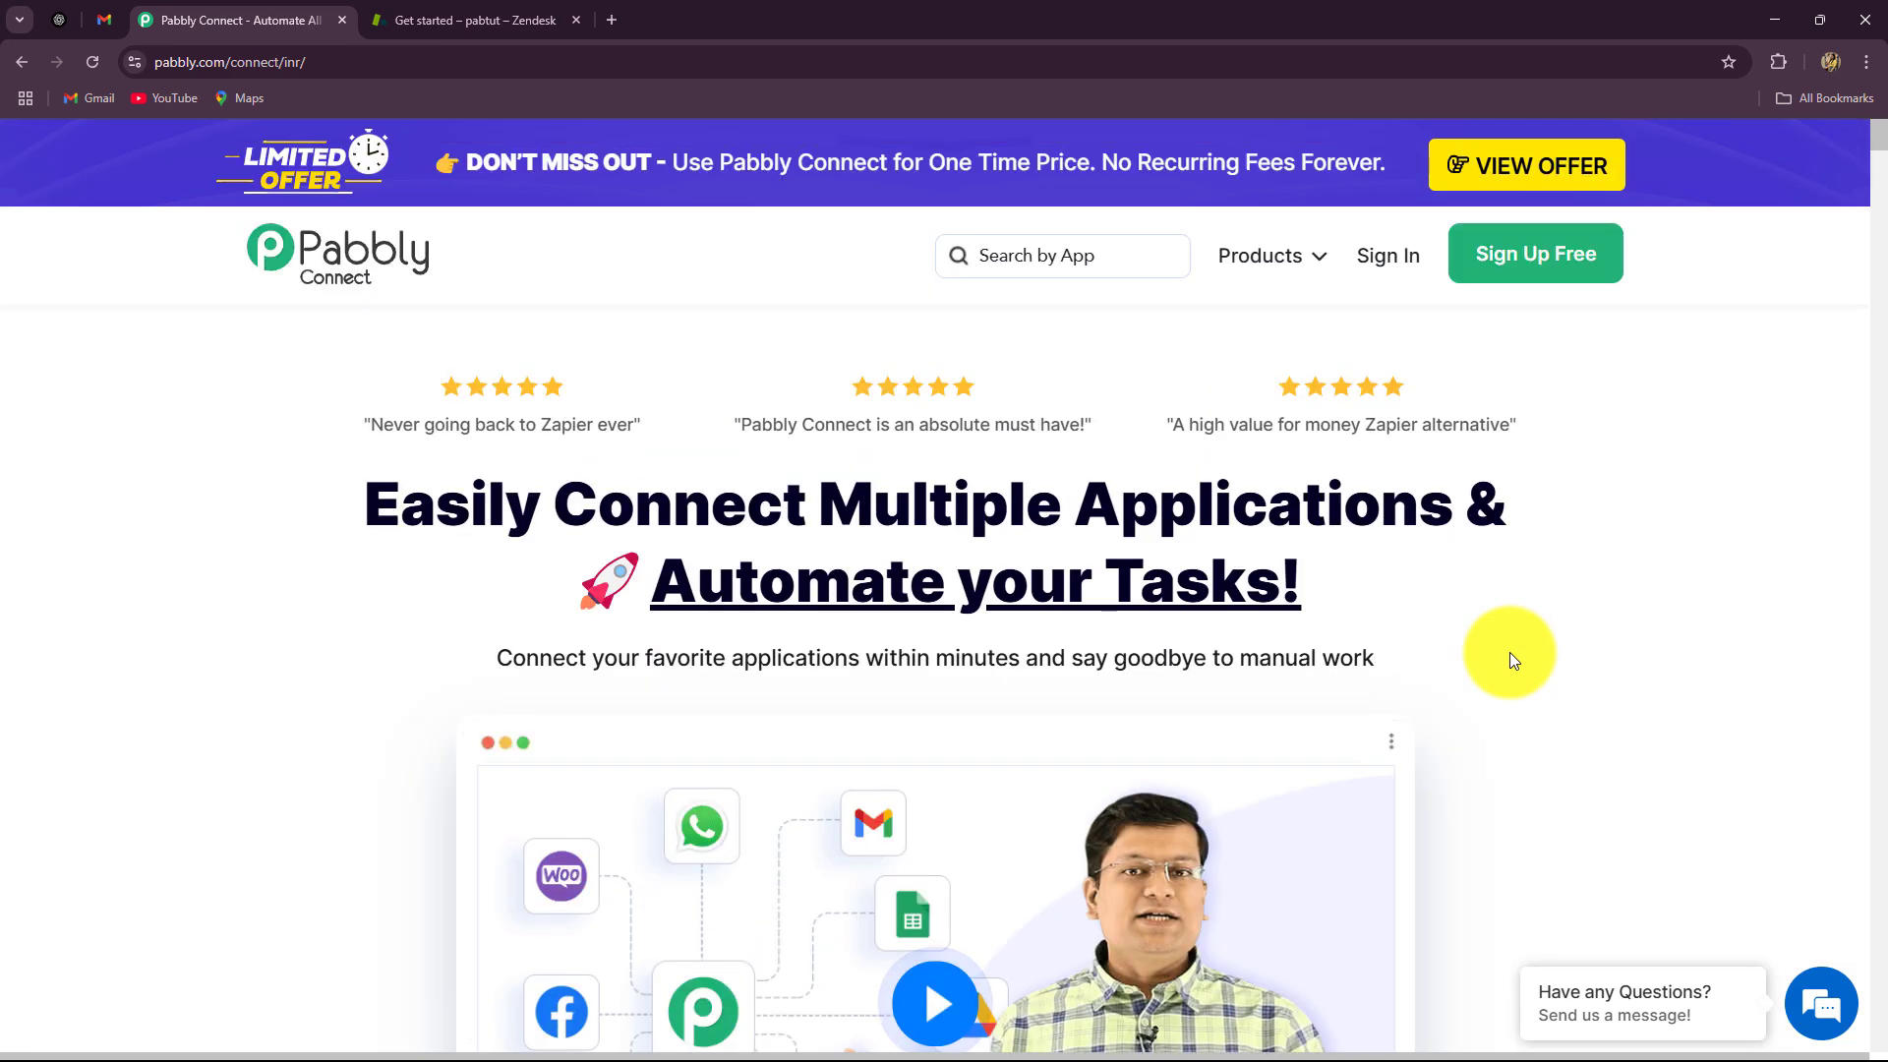
Step: Sign in and find the Pabbly Connect card on the All Pabbly Apps page
left_click(1384, 260)
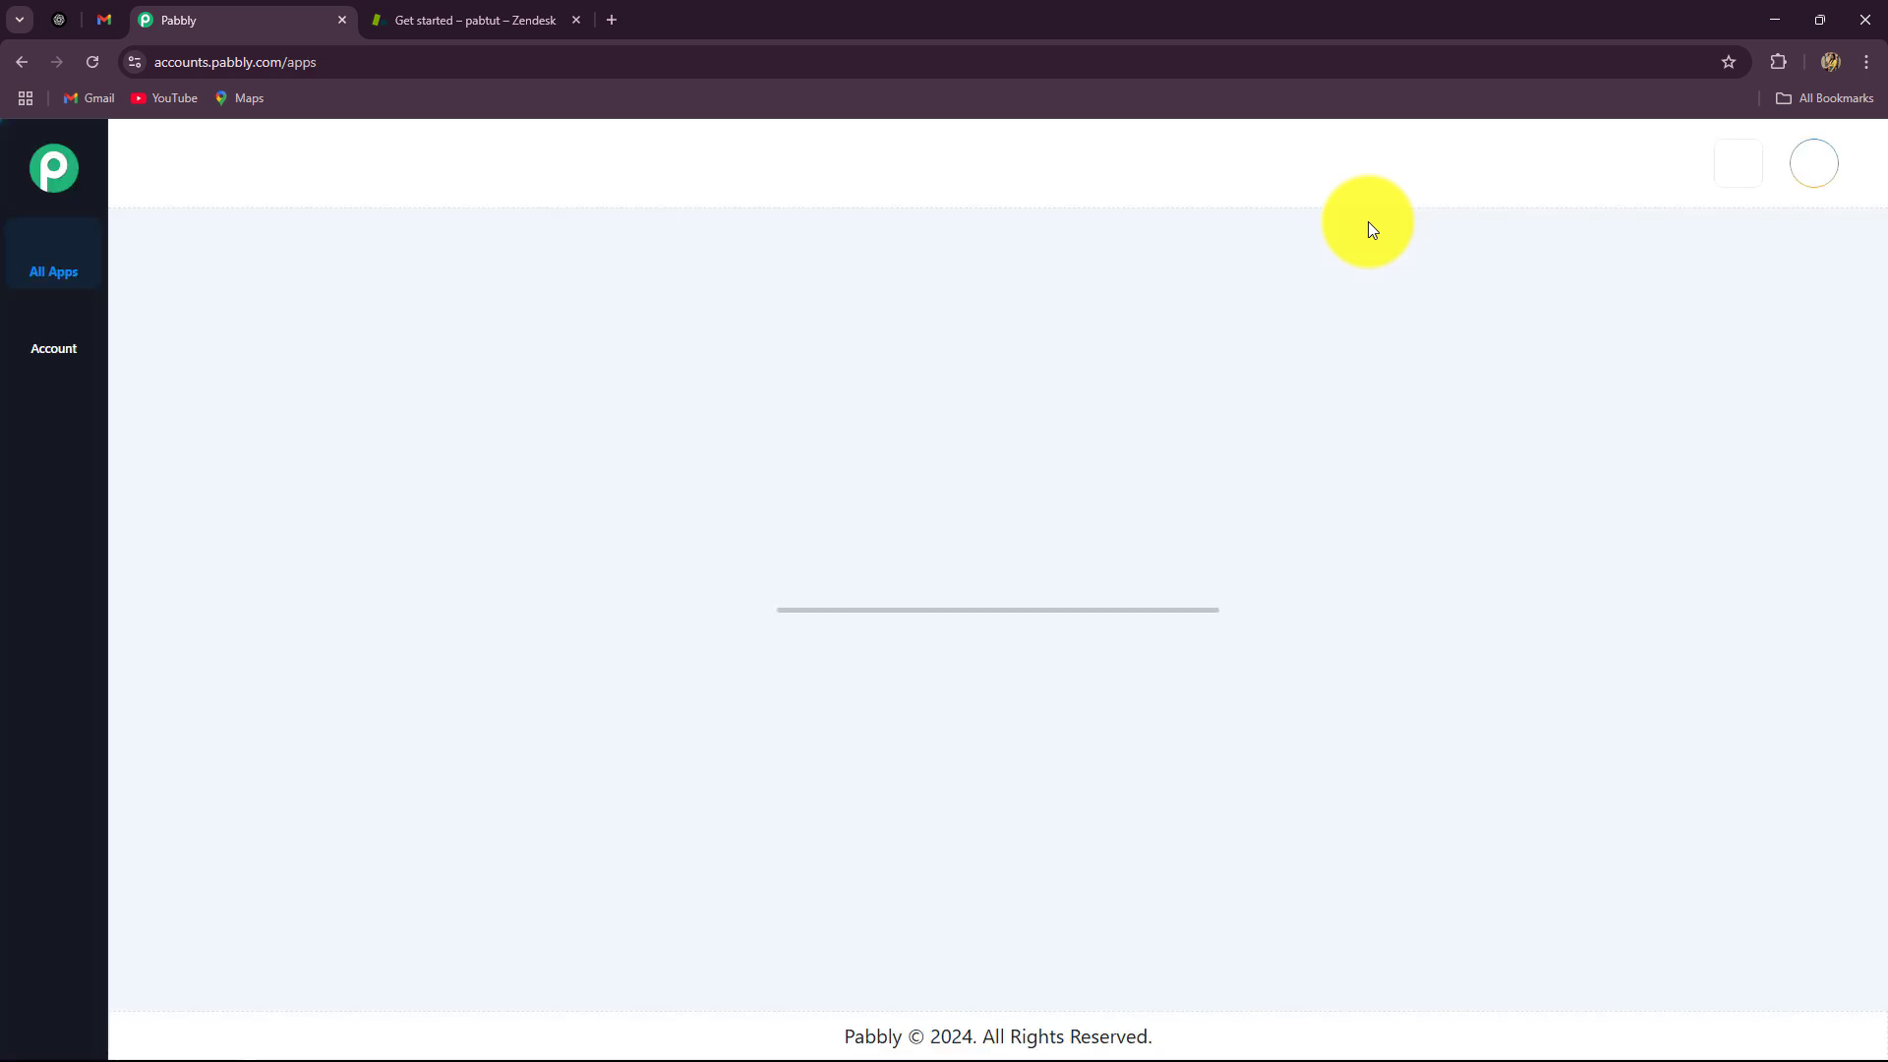
left_click_drag(179, 289, 404, 317)
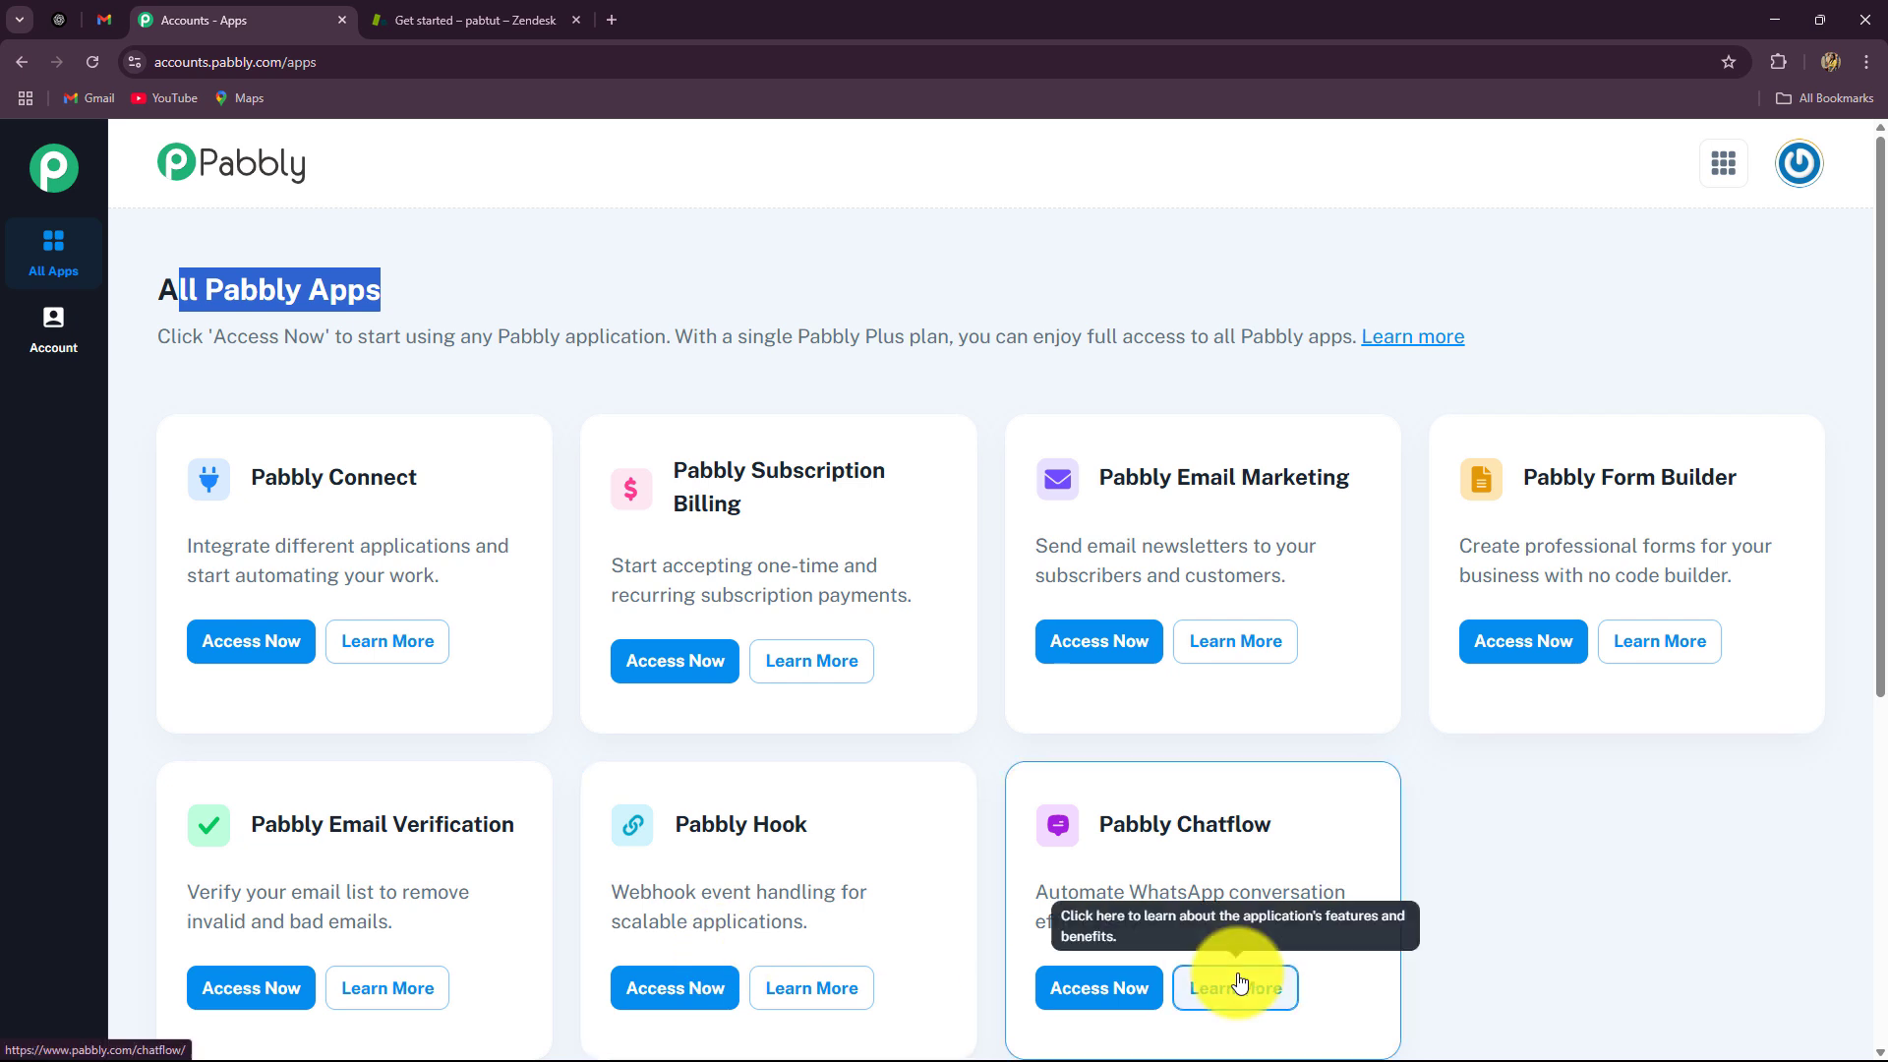
triple_click(261, 484)
Step: Open the Pabbly Connect dashboard and review it: 3000 tasks allotted, 2995 remaining
left_click(264, 640)
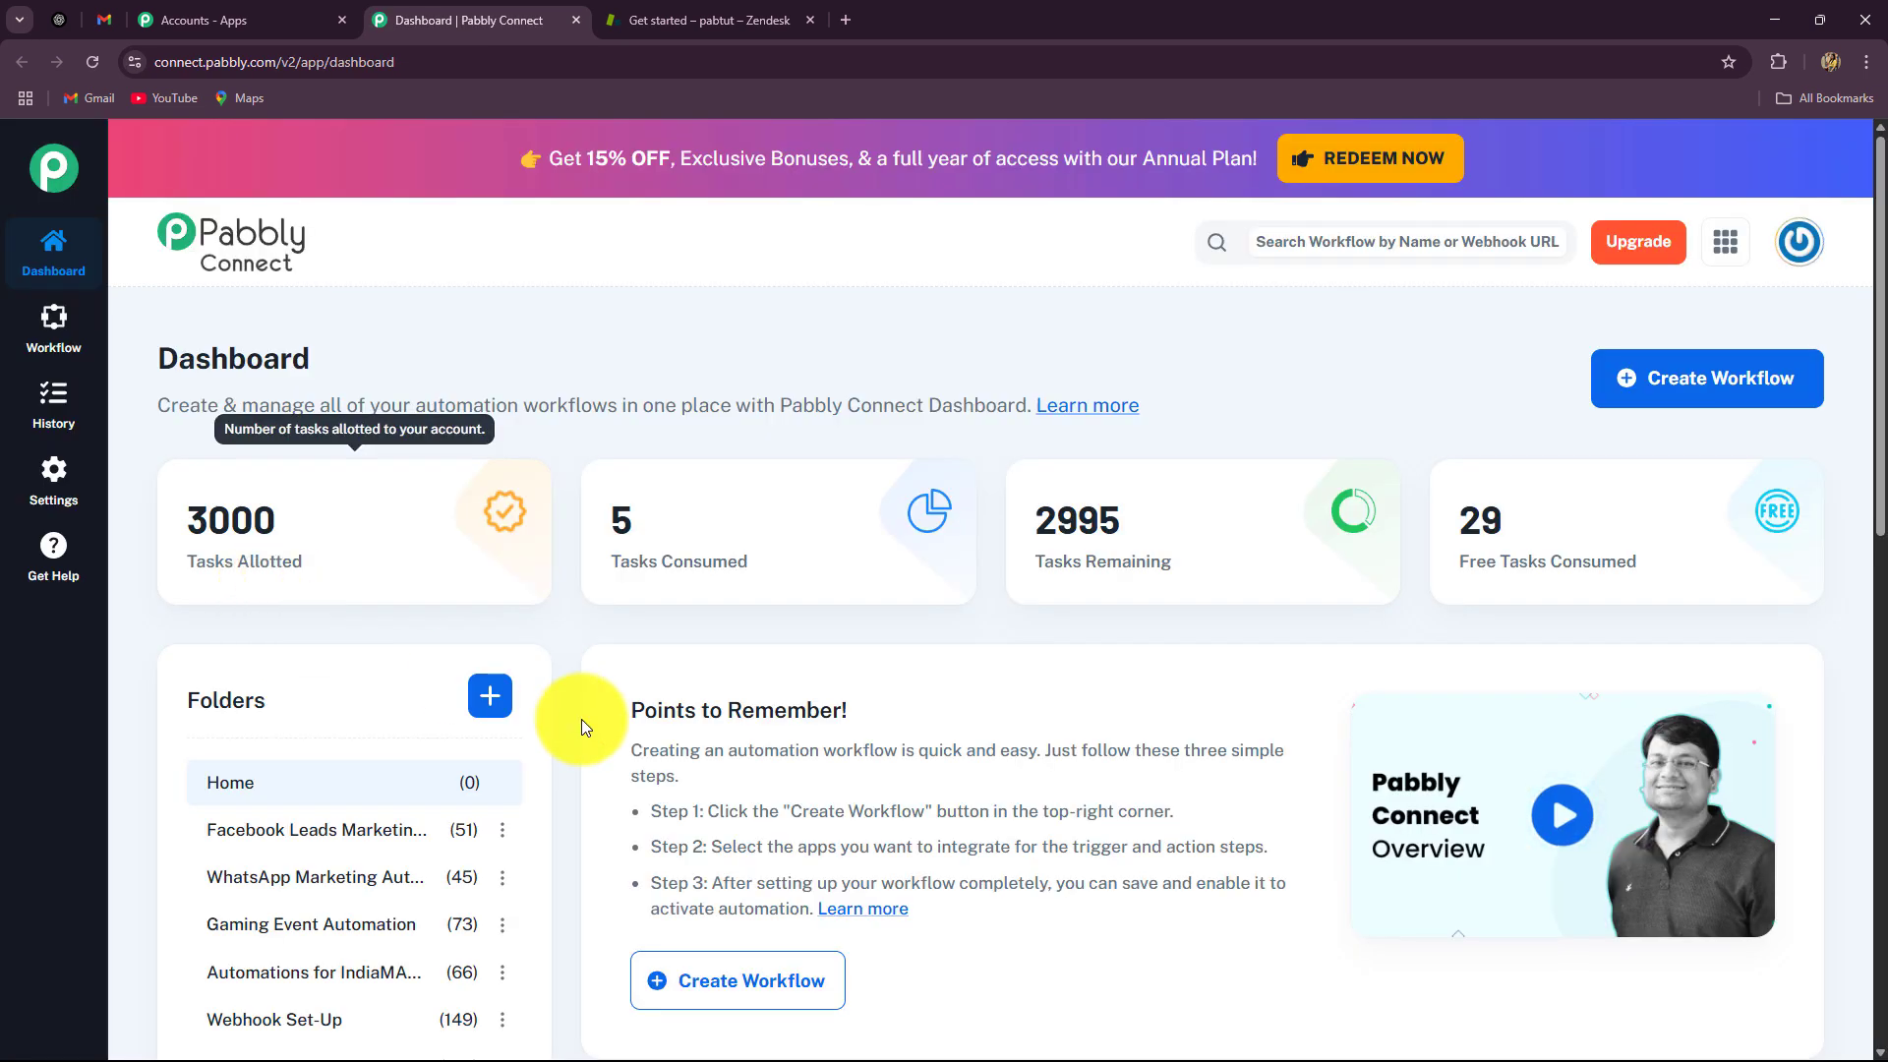
scroll(785, 743, "down", 1)
scroll(797, 747, "down", 15)
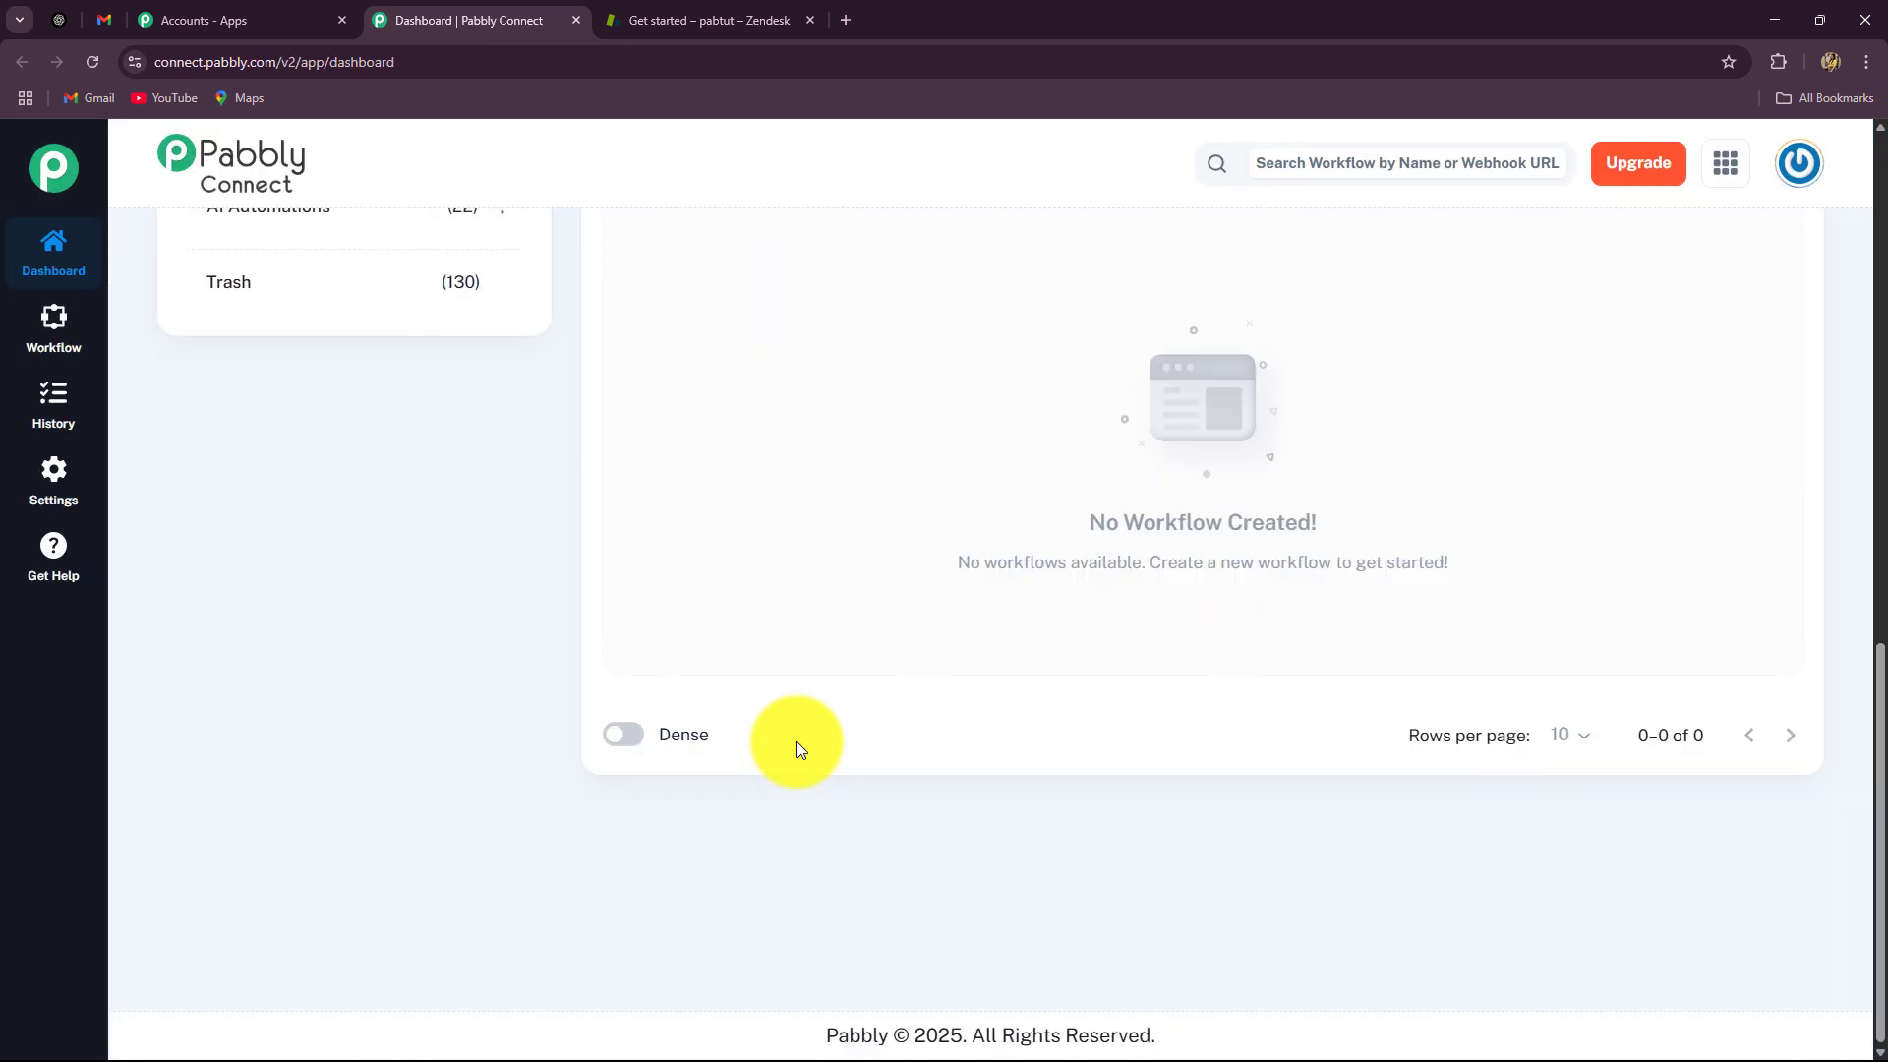
scroll(797, 747, "up", 20)
scroll(798, 742, "down", 6)
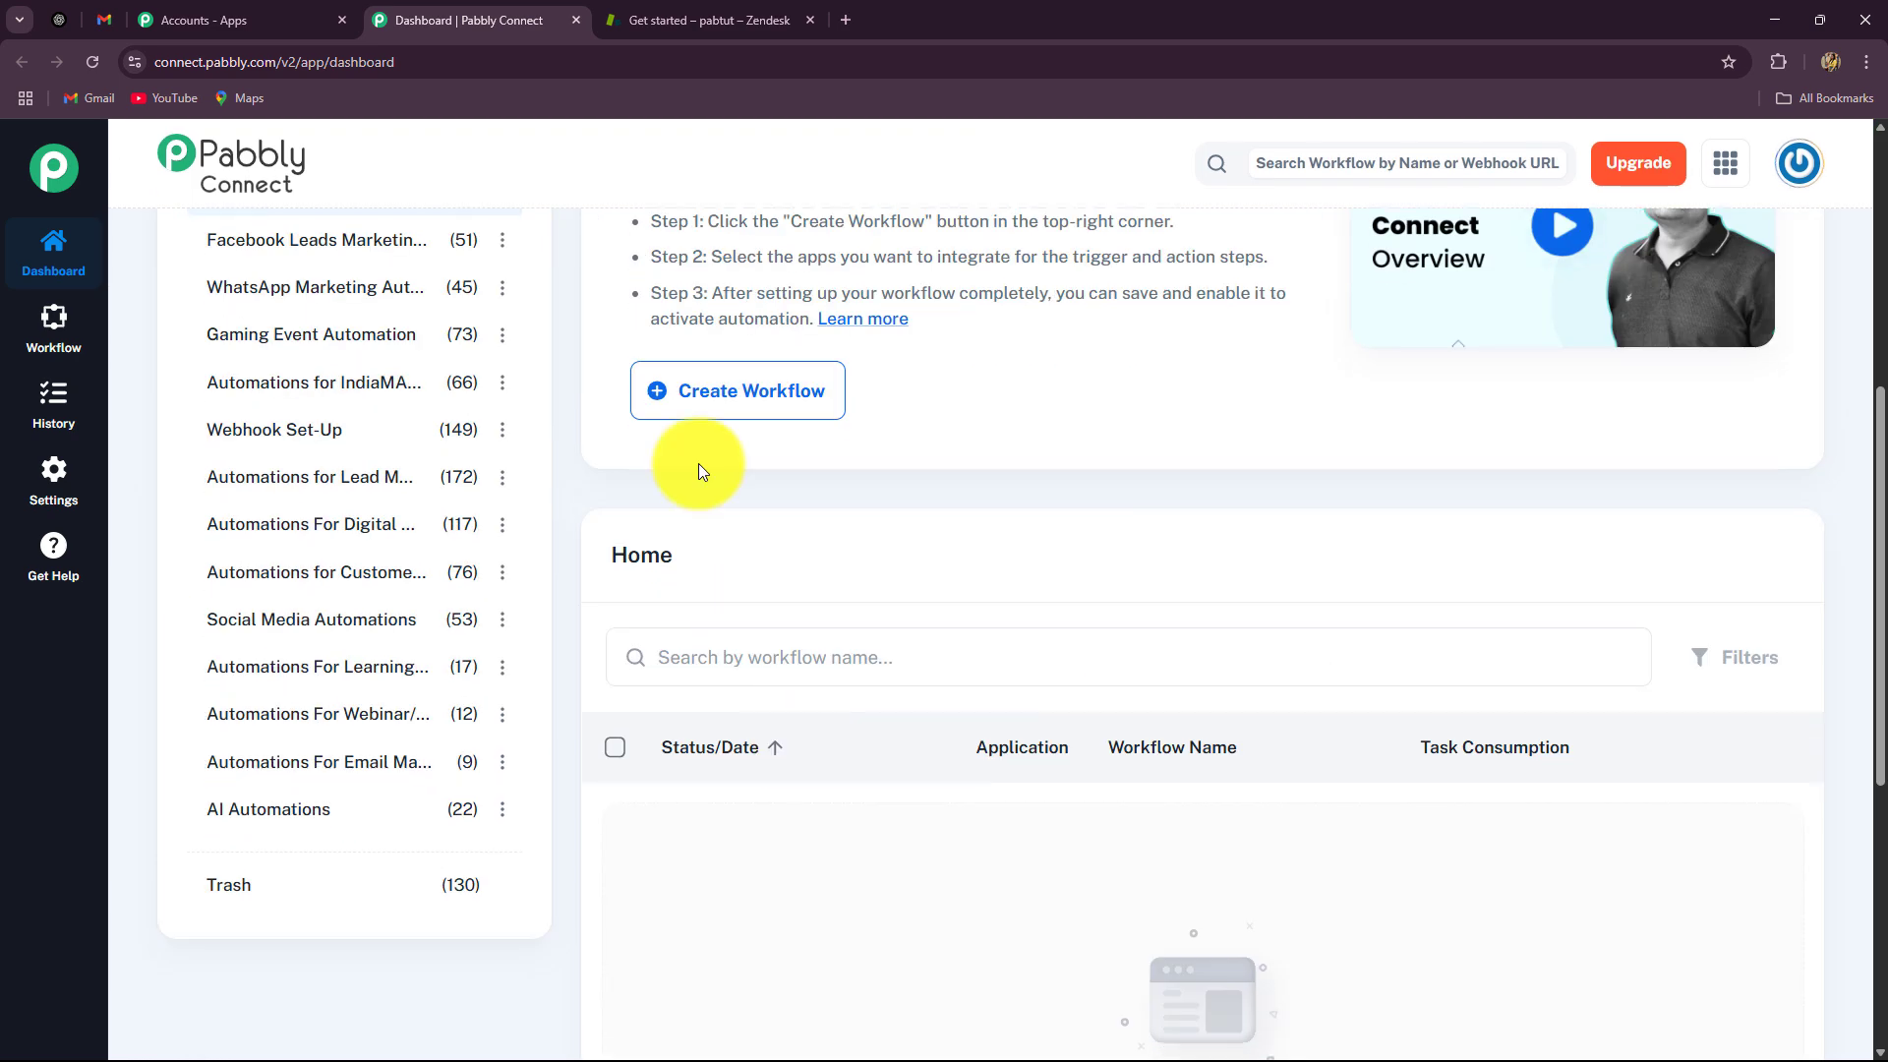
scroll(704, 463, "up", 6)
scroll(856, 675, "down", 4)
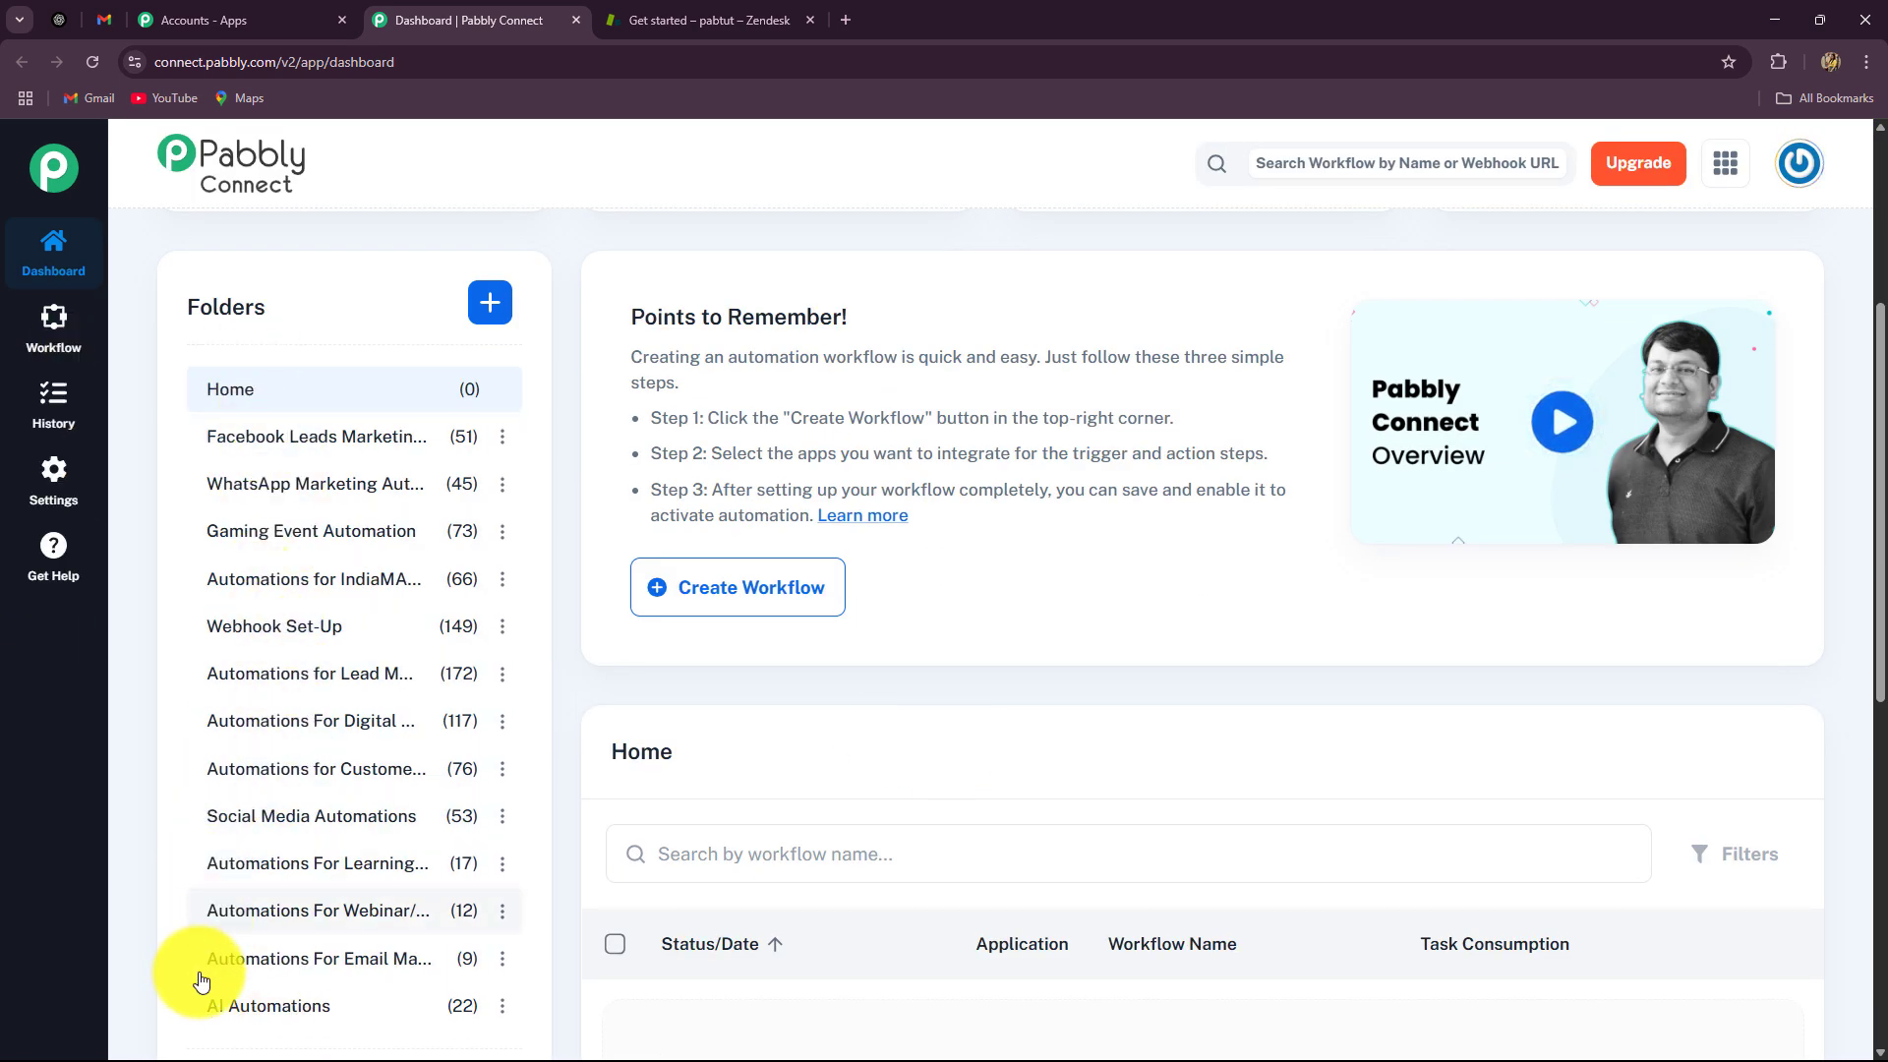
scroll(232, 964, "up", 4)
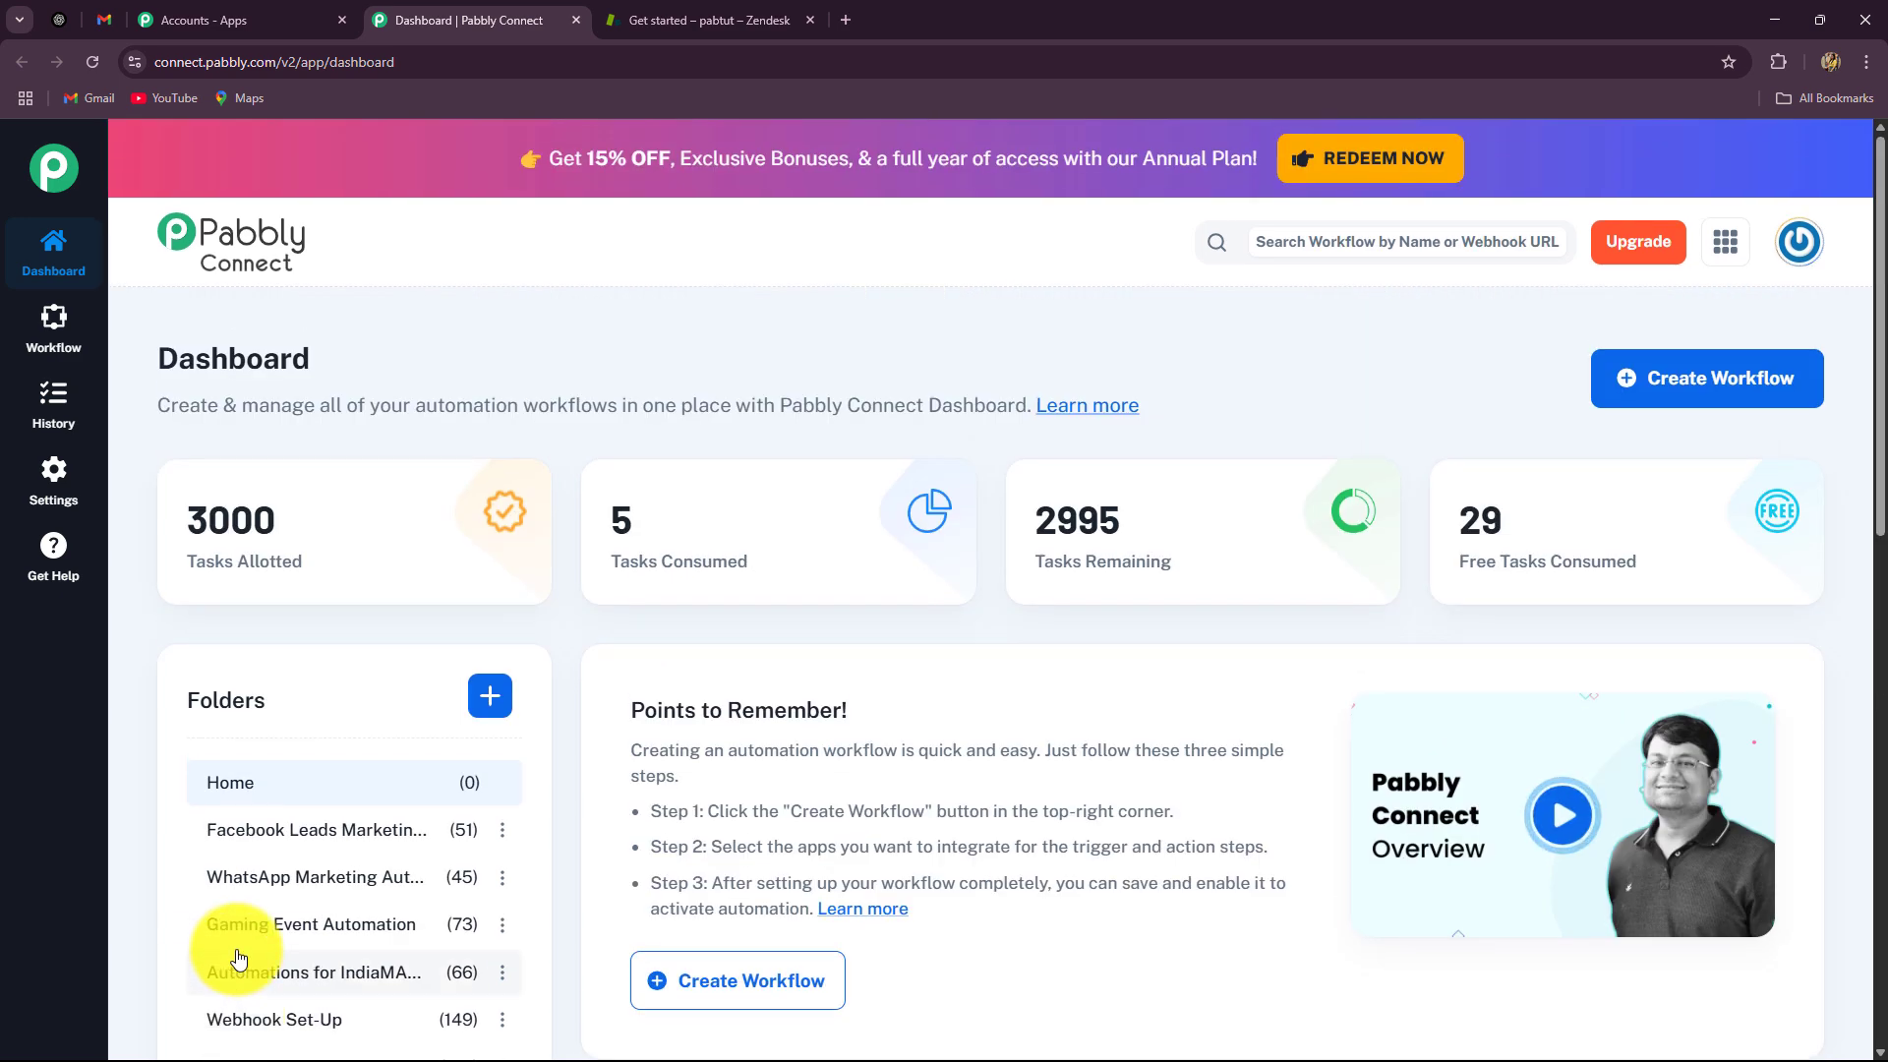
Step: Start a new workflow named 'Leverage AI Agents for Automated Customer Support Ticket Summarization'
left_click(1697, 379)
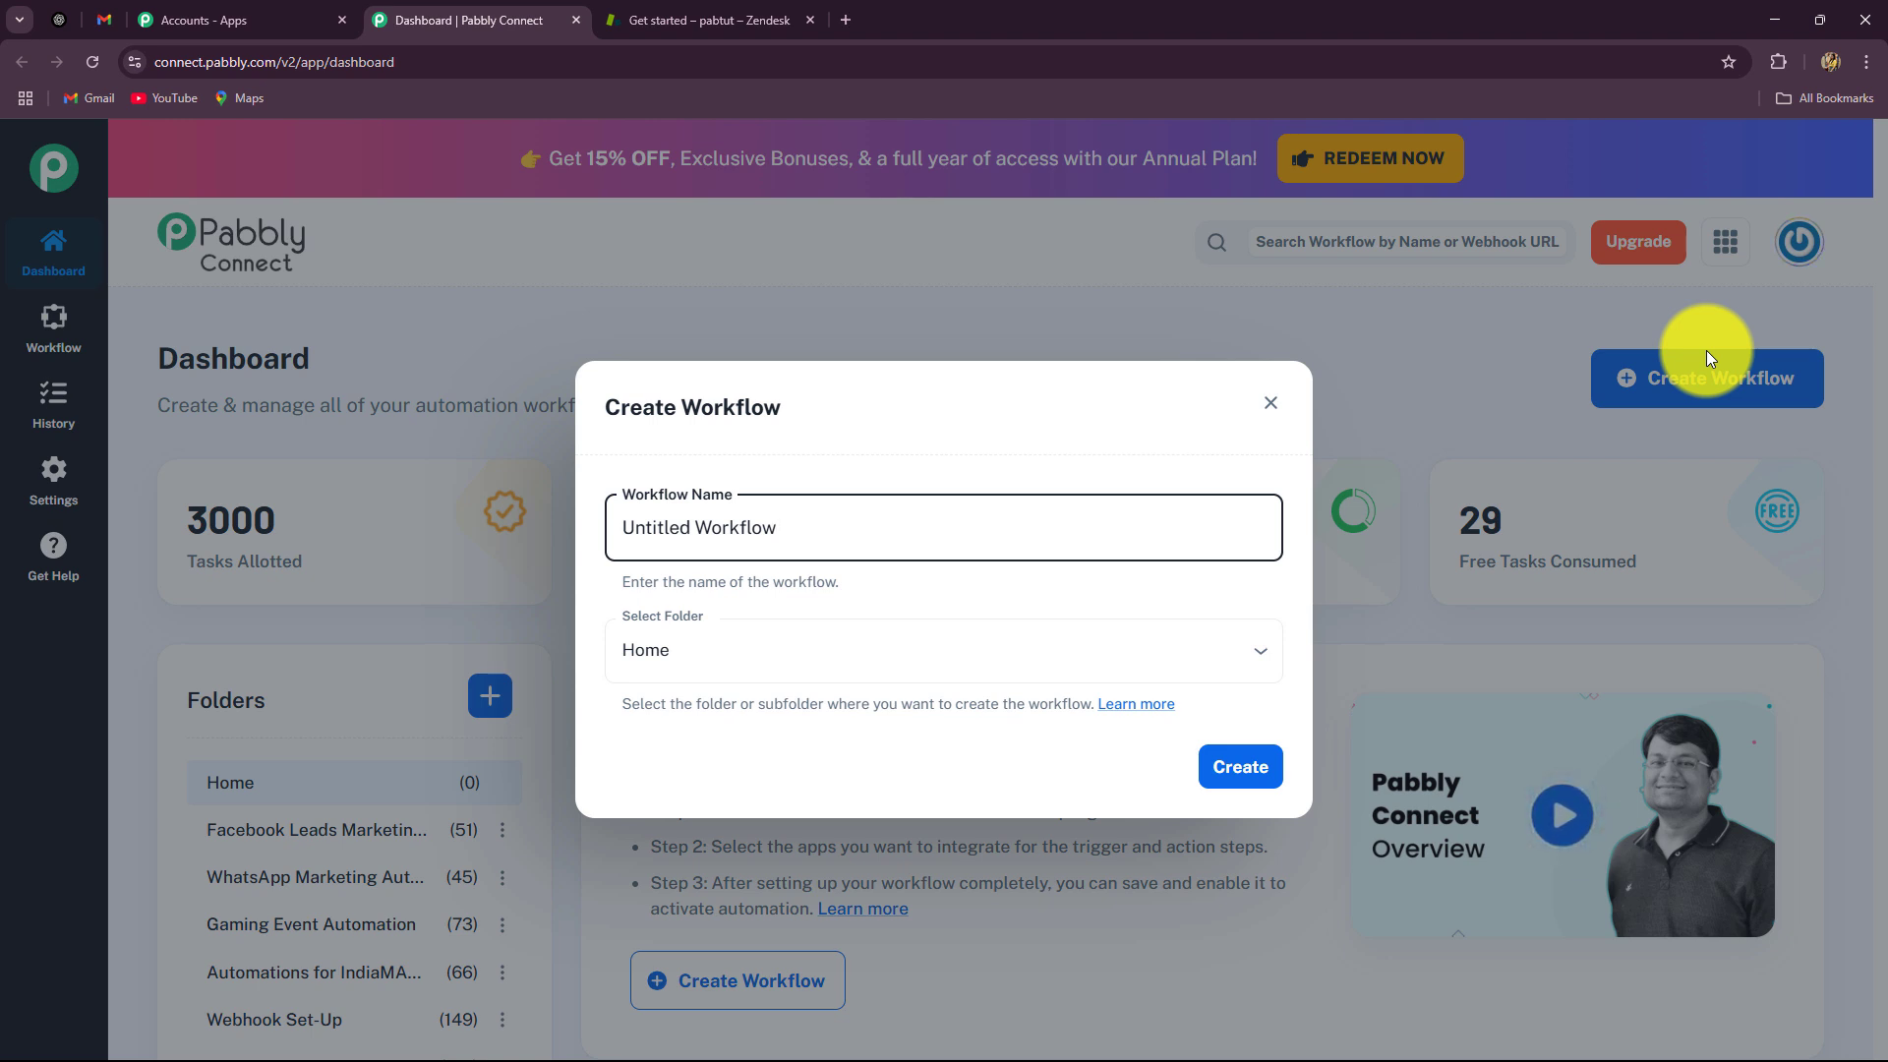
key("BackSpace")
key("BackSpace")
key("BackSpace")
key("BackSpace")
key("BackSpace")
key("BackSpace")
key("BackSpace")
key("BackSpace")
key("BackSpace")
key("BackSpace")
key("BackSpace")
key("BackSpace")
key("BackSpace")
key("BackSpace")
key("BackSpace")
key("BackSpace")
key("BackSpace")
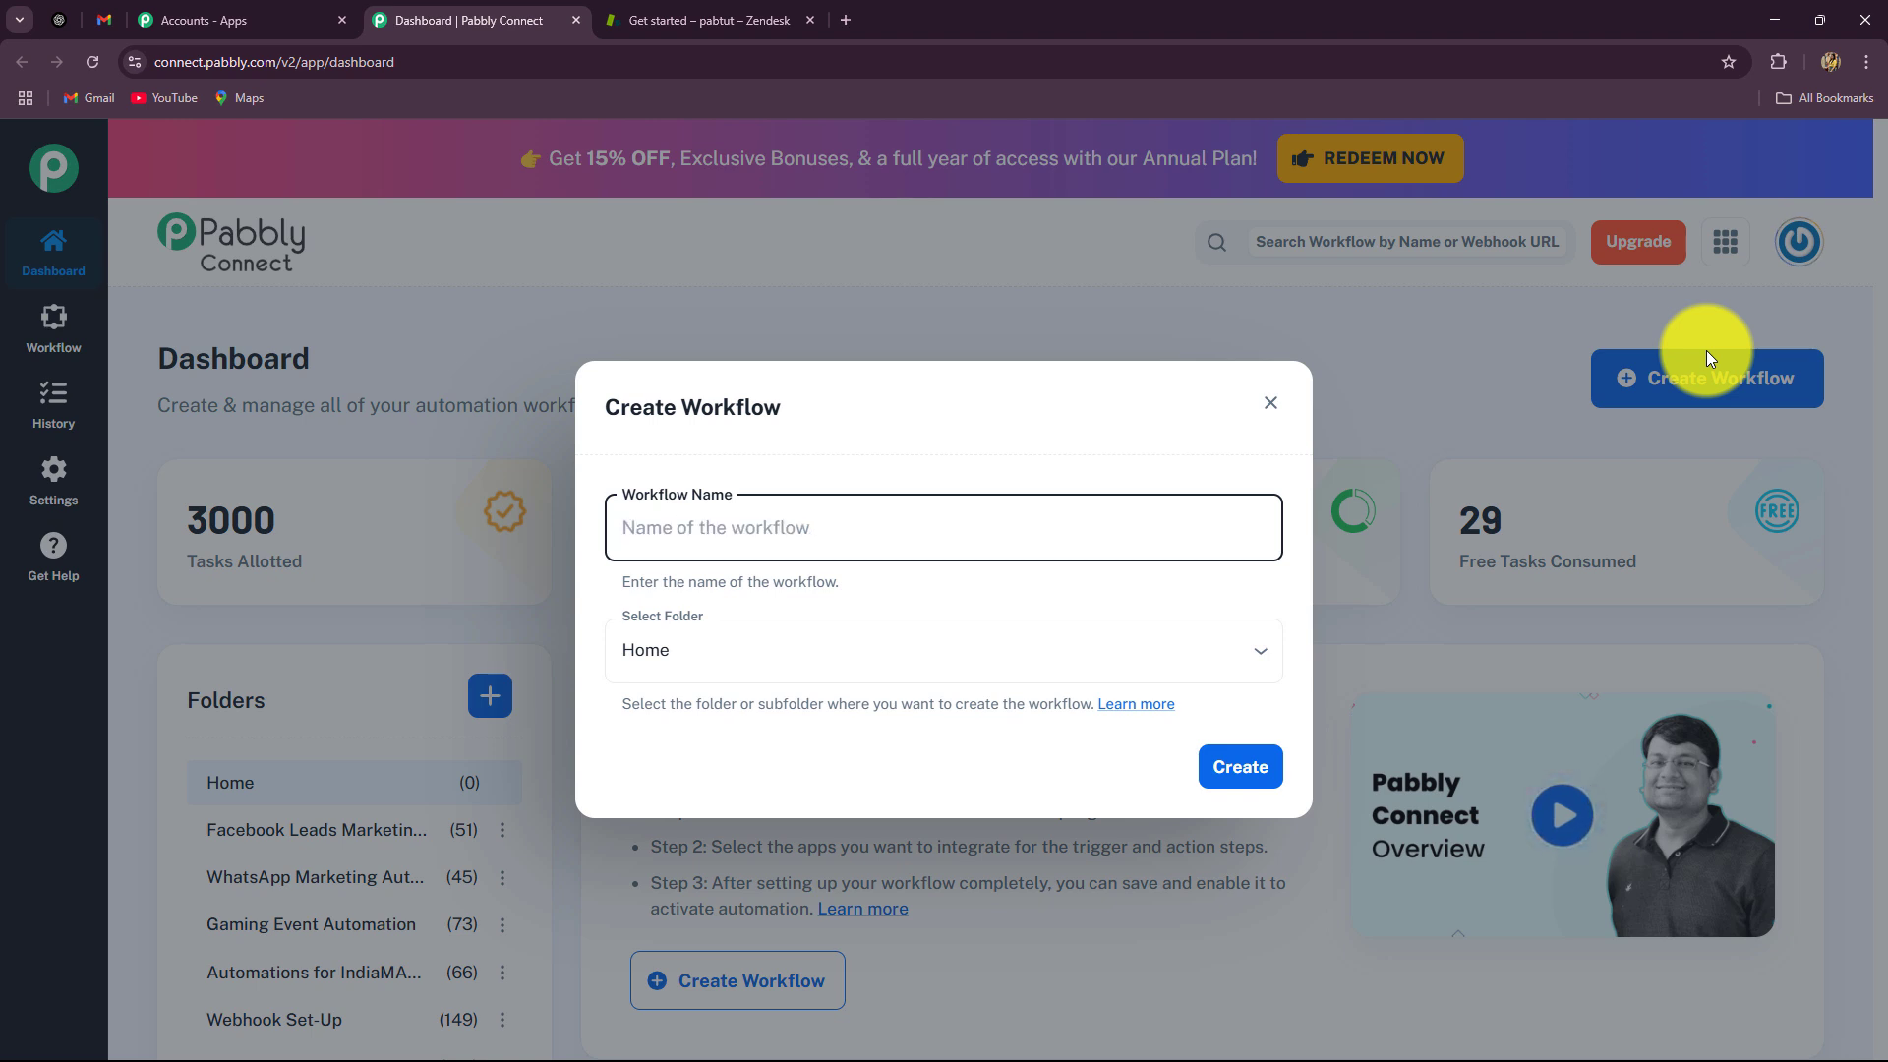
type("Leverage AI Agents for Automated Customer Support Ticket Summarization")
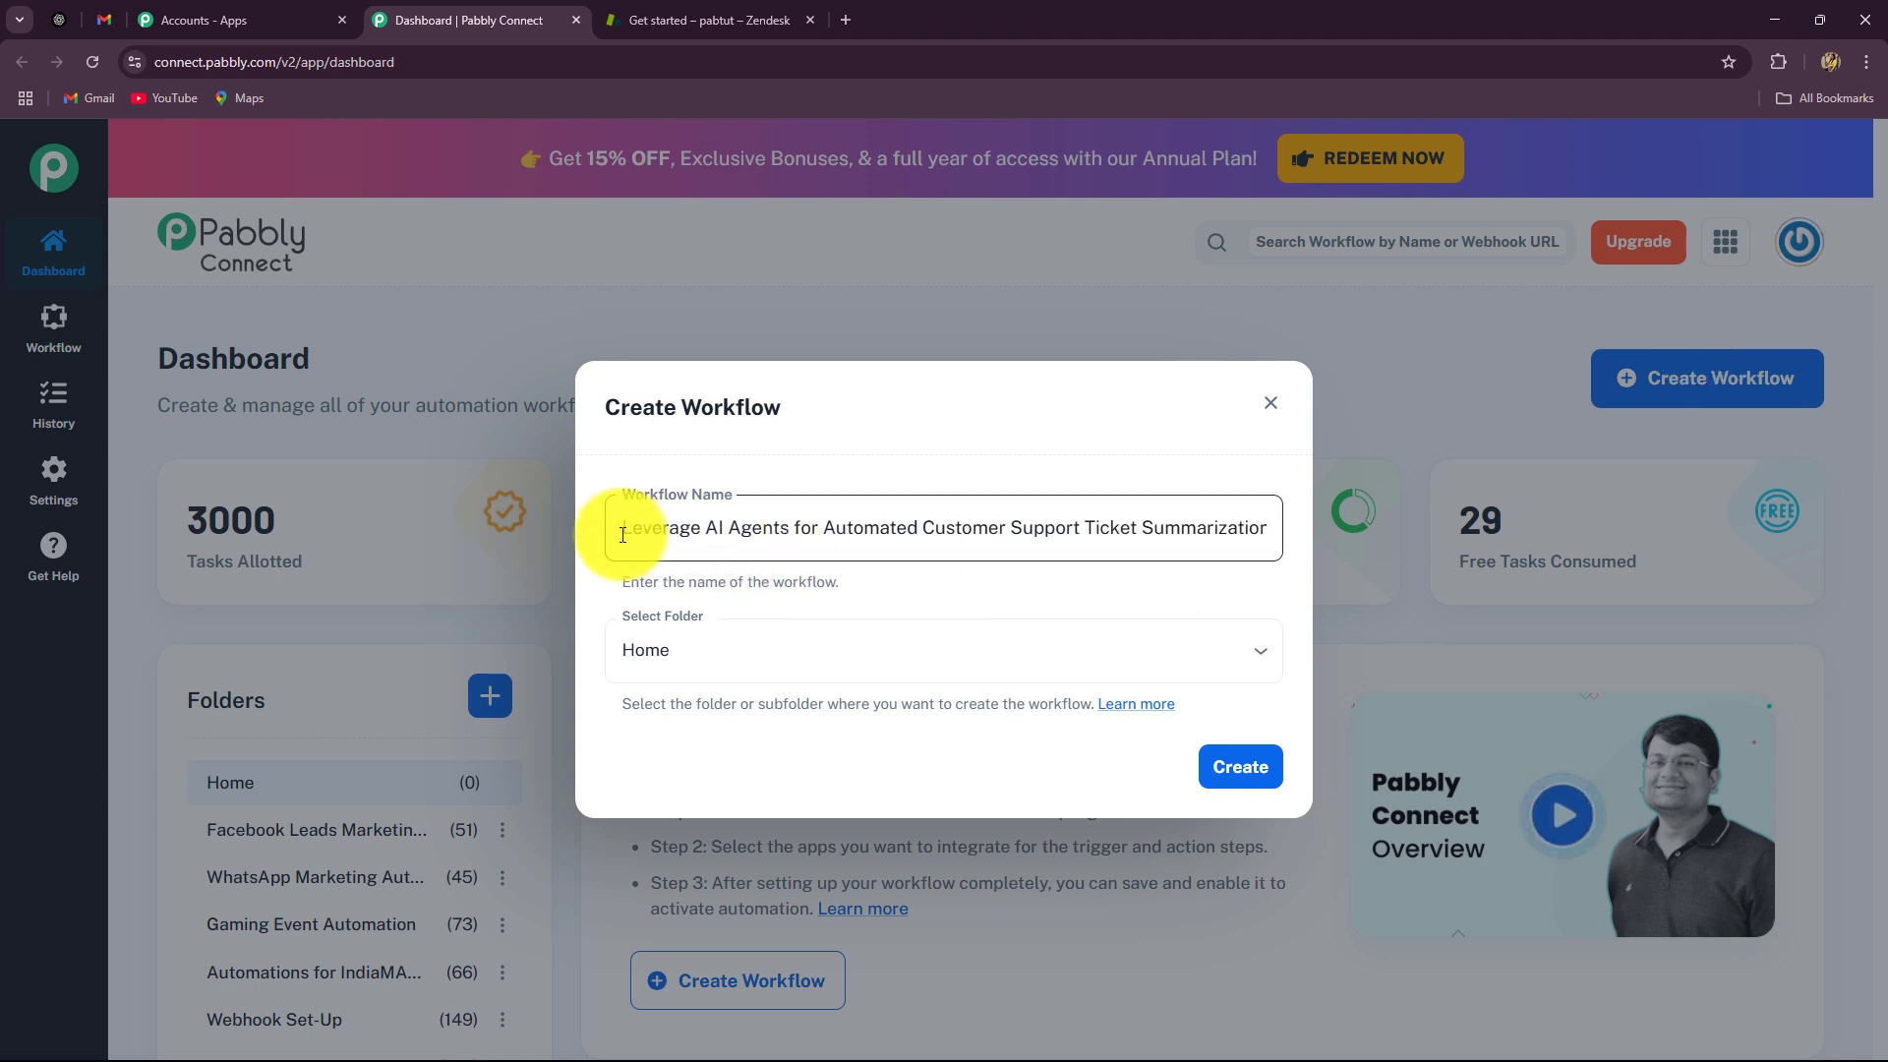
left_click_drag(622, 534, 1329, 562)
left_click(1233, 596)
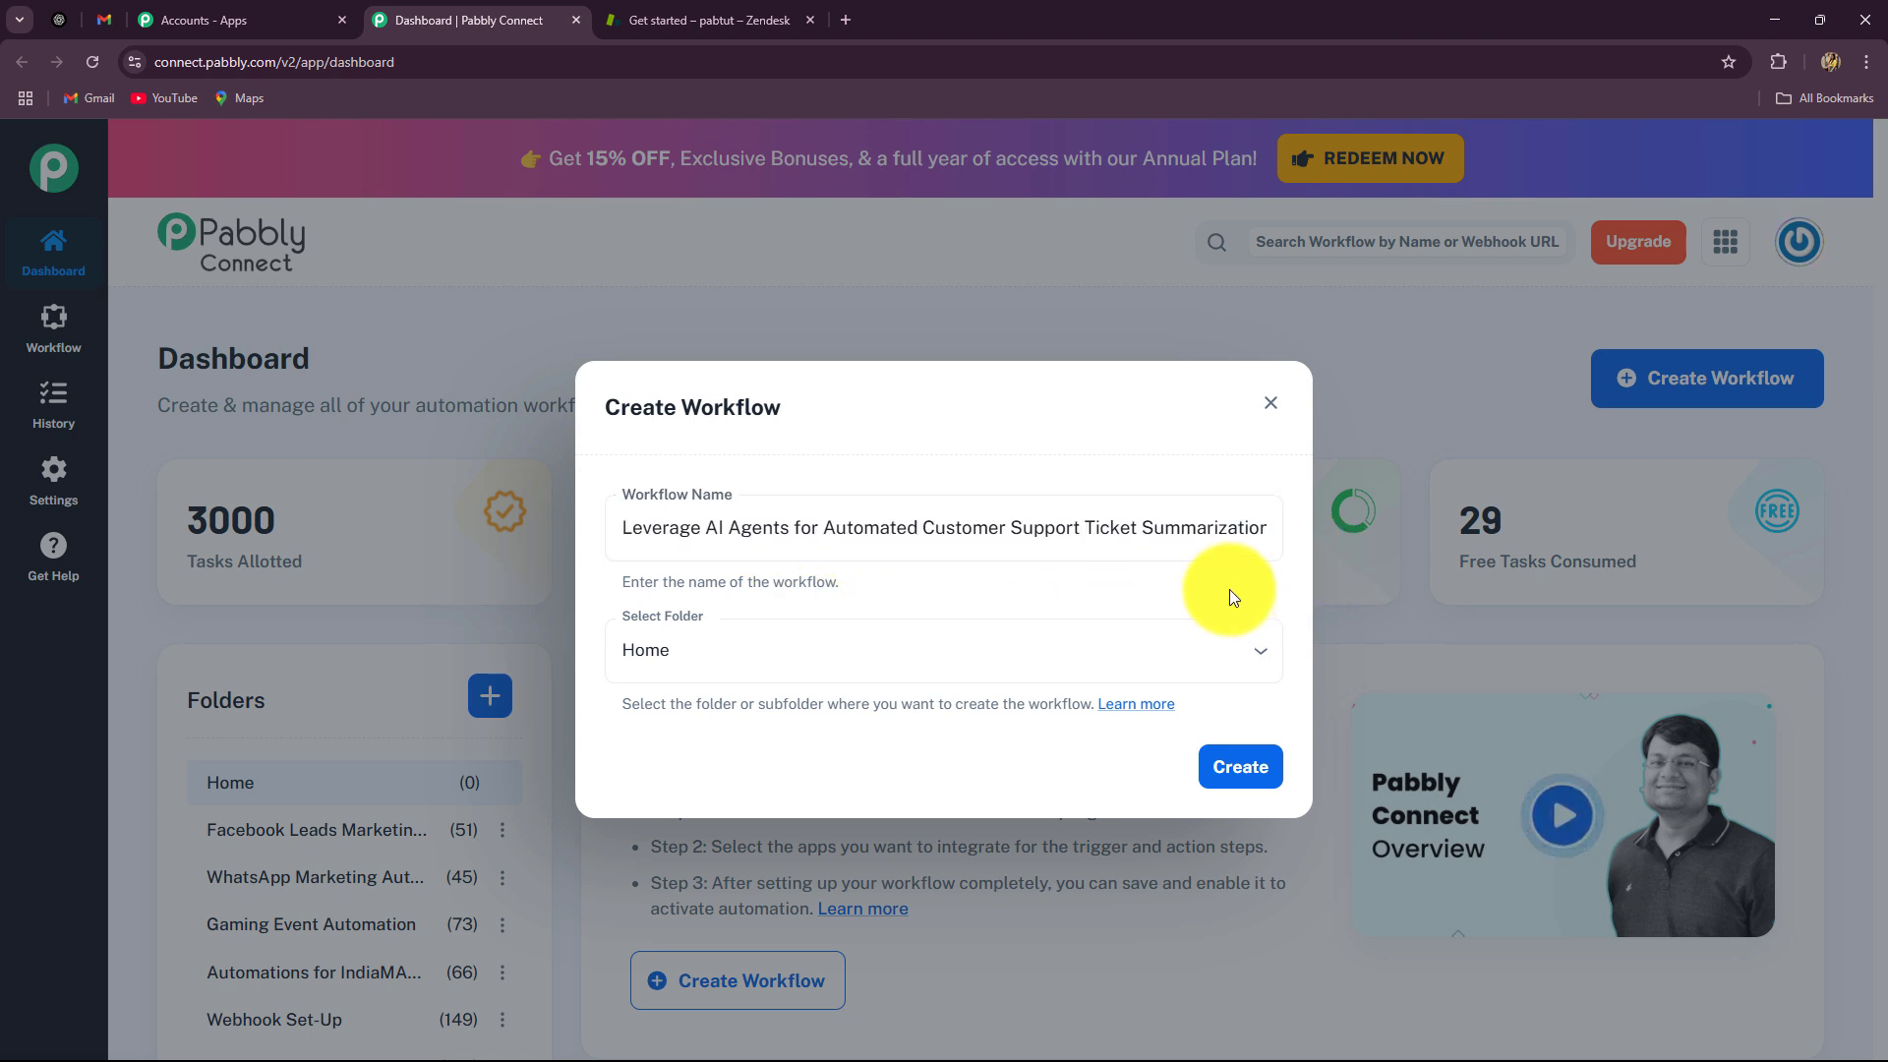
Step: Place the workflow in the AI Automations folder and create it
left_click(1050, 647)
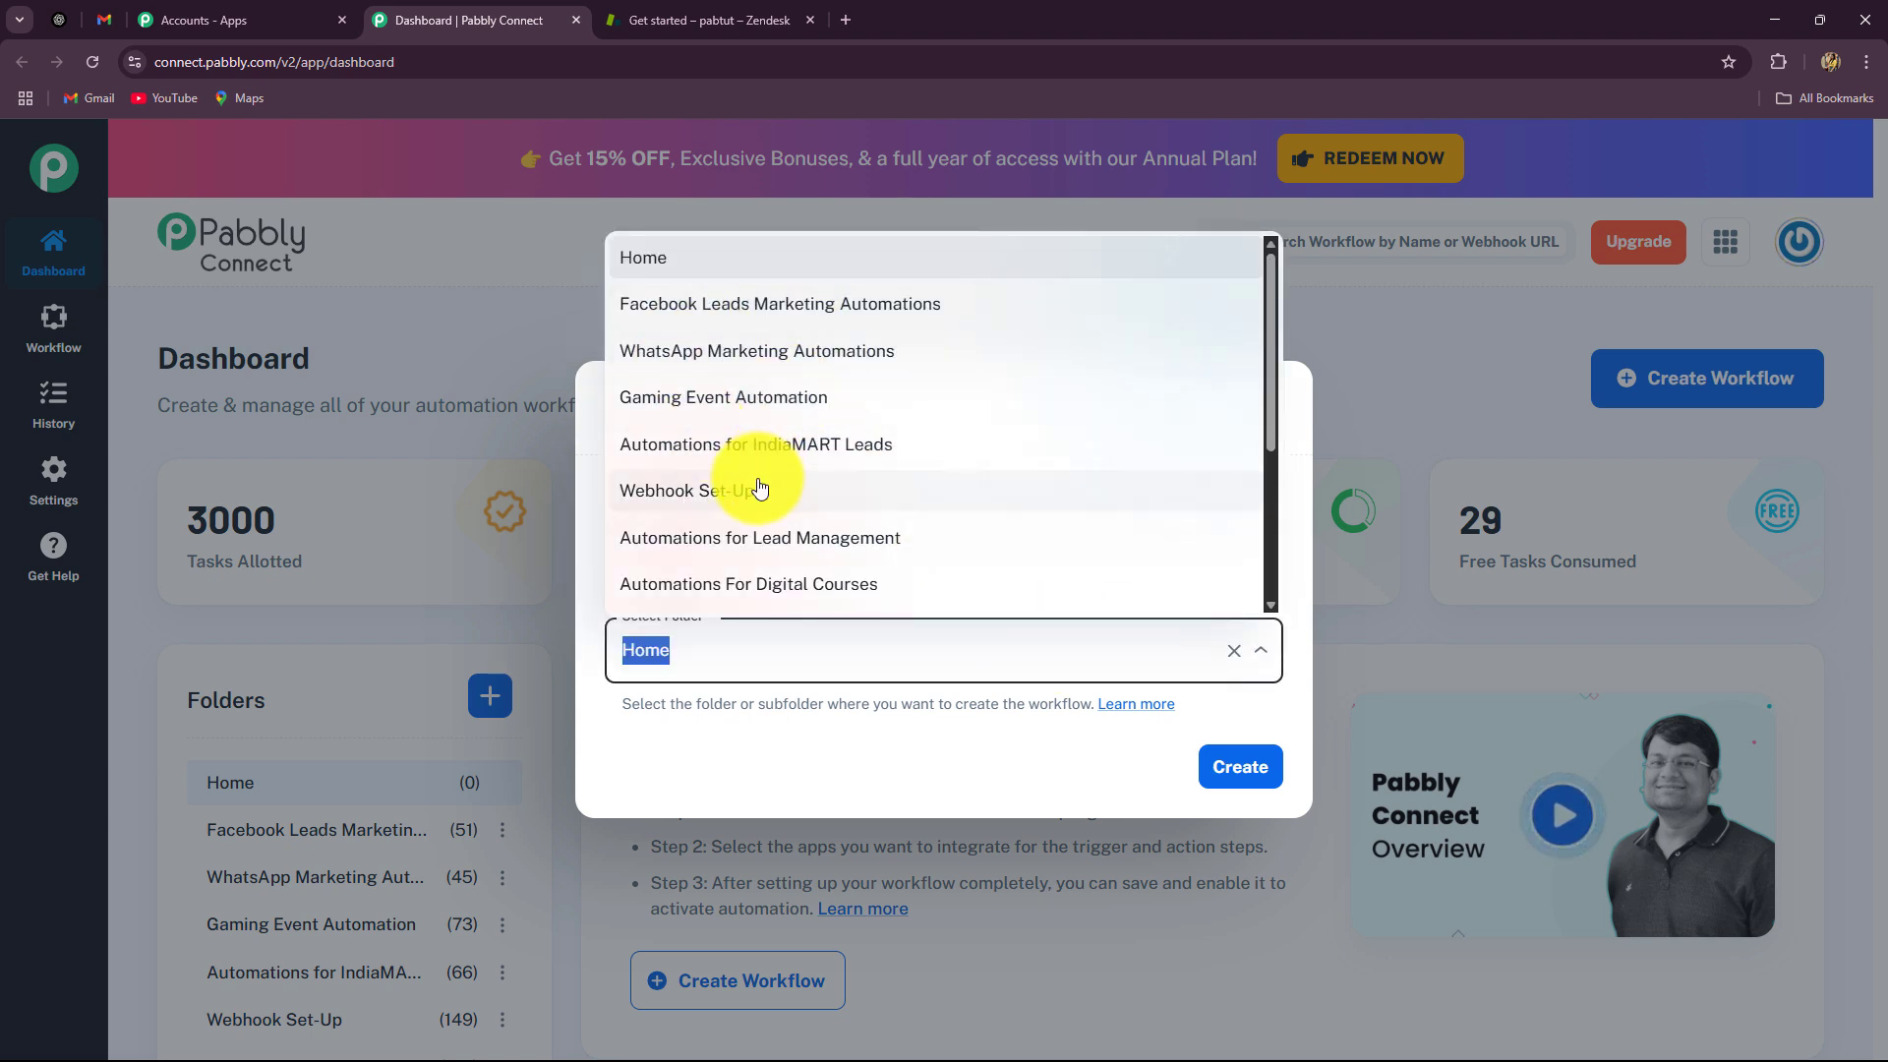
scroll(759, 480, "down", 3)
scroll(759, 479, "up", 3)
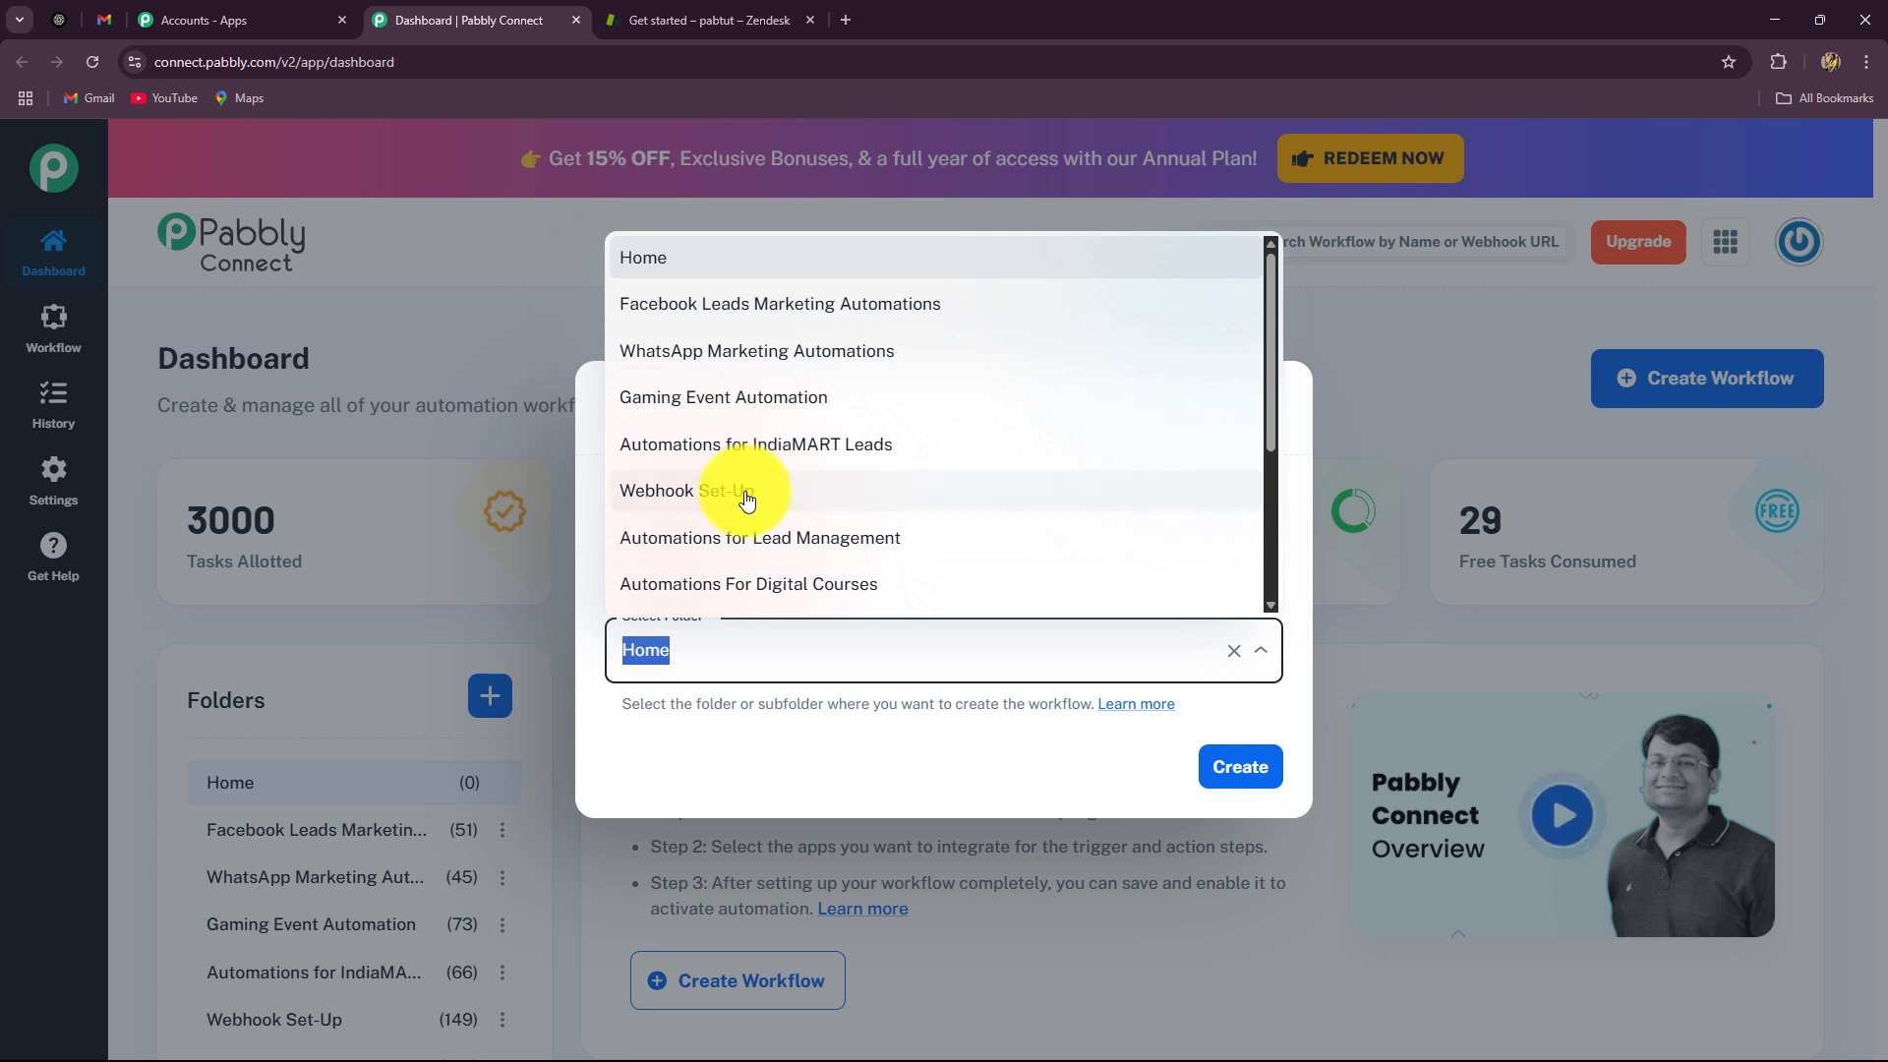
scroll(759, 489, "down", 3)
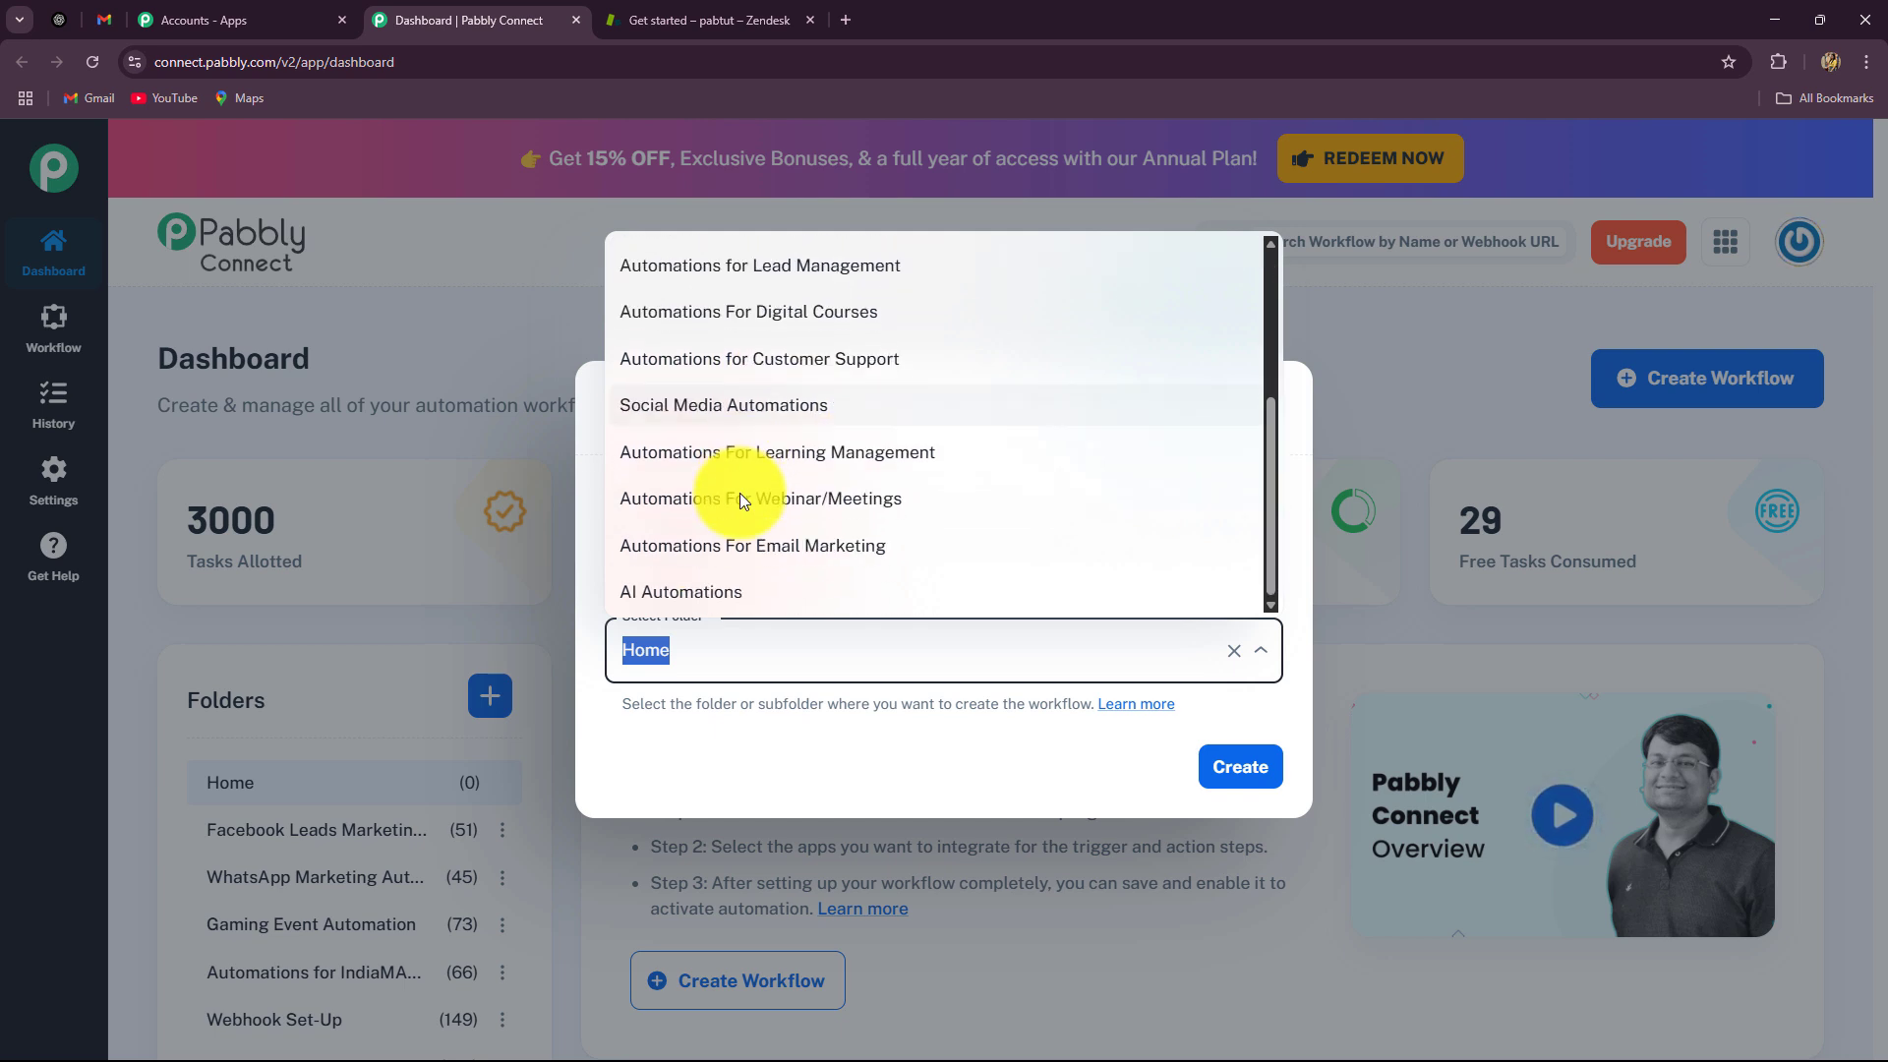
left_click(715, 594)
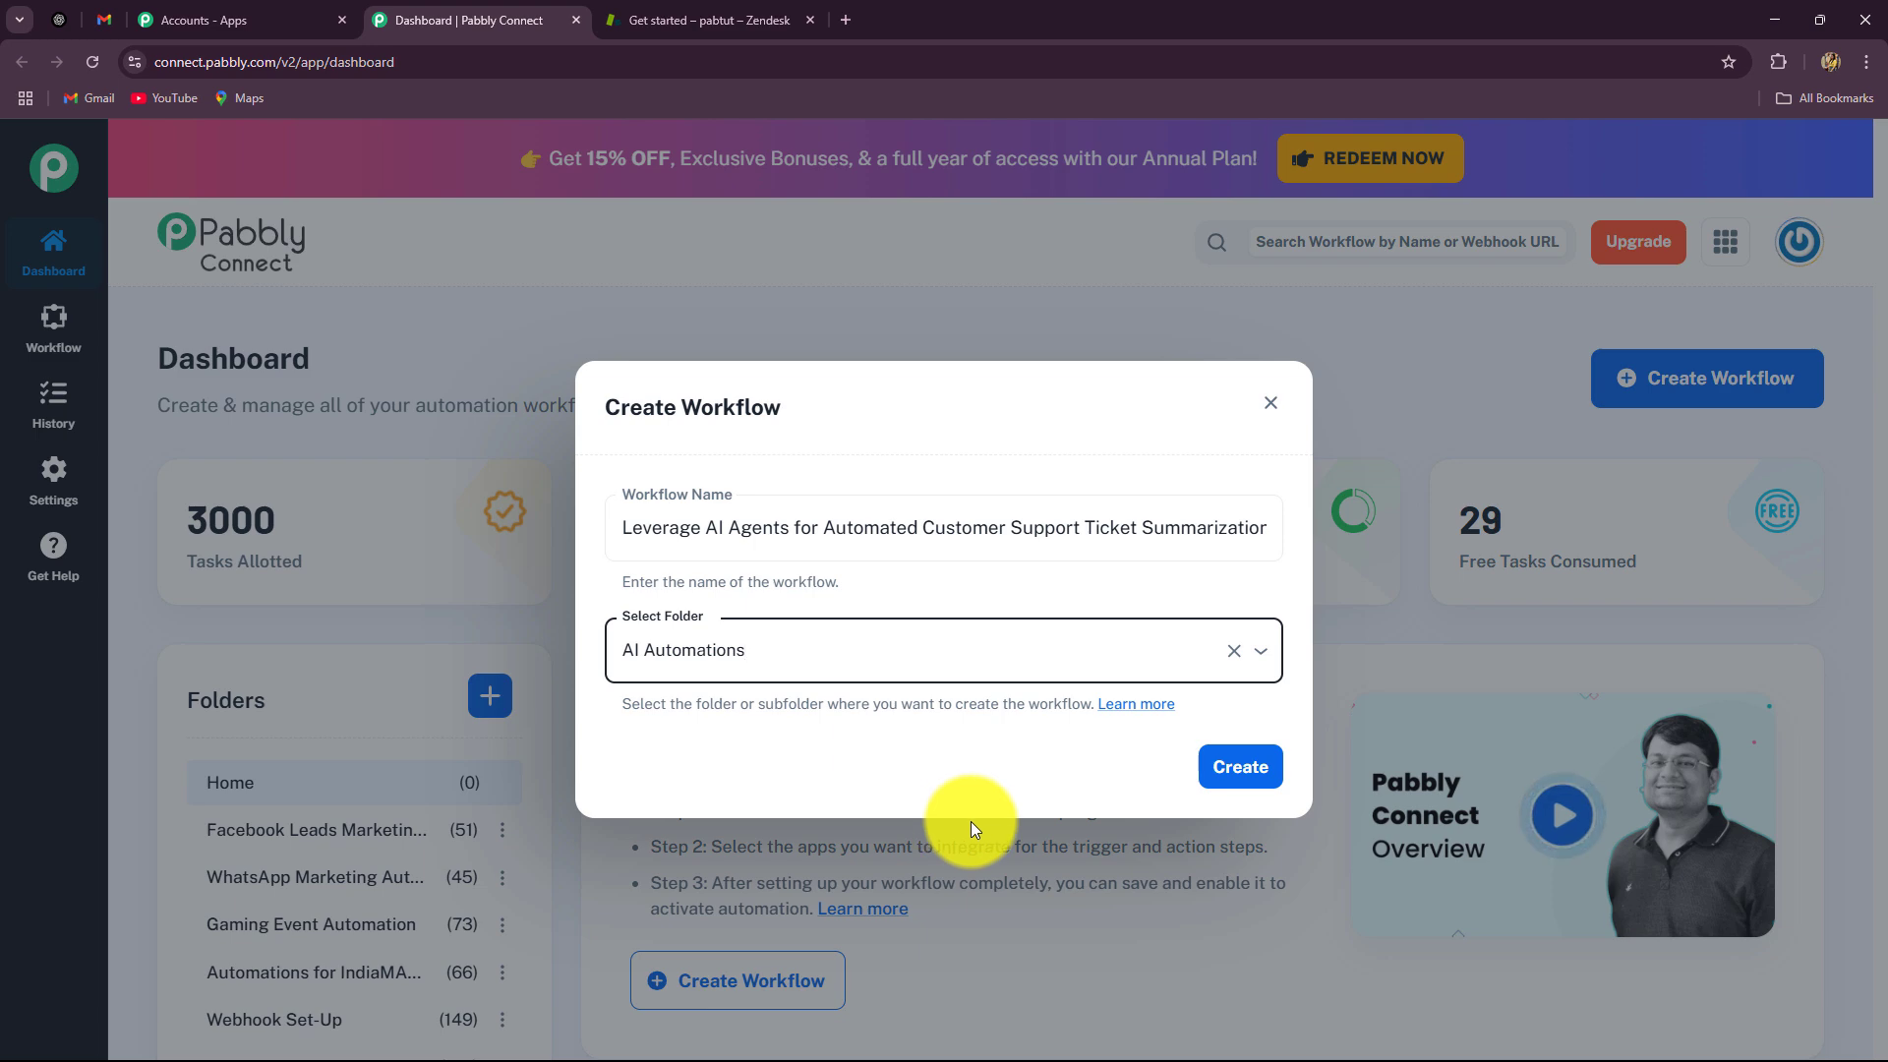
left_click(1239, 772)
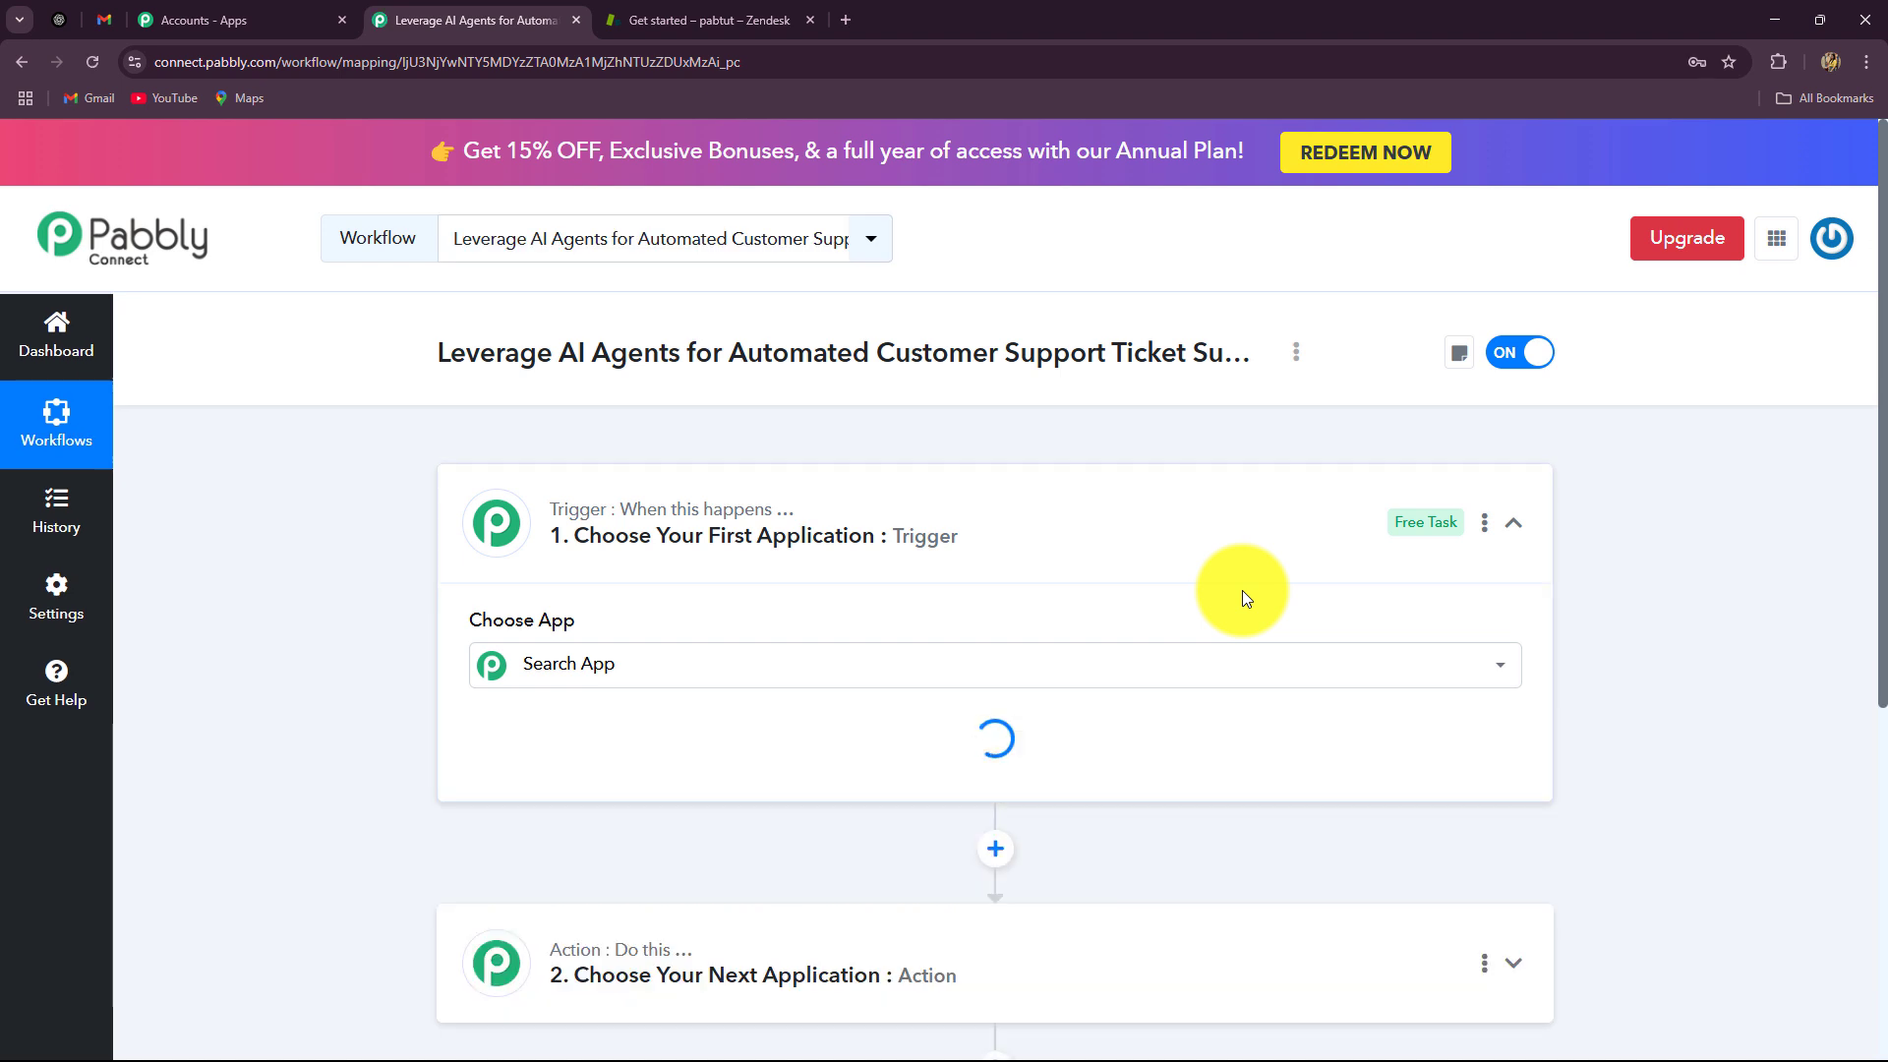
Step: Collapse the empty trigger step and switch to the Gmail inbox
left_click(1508, 524)
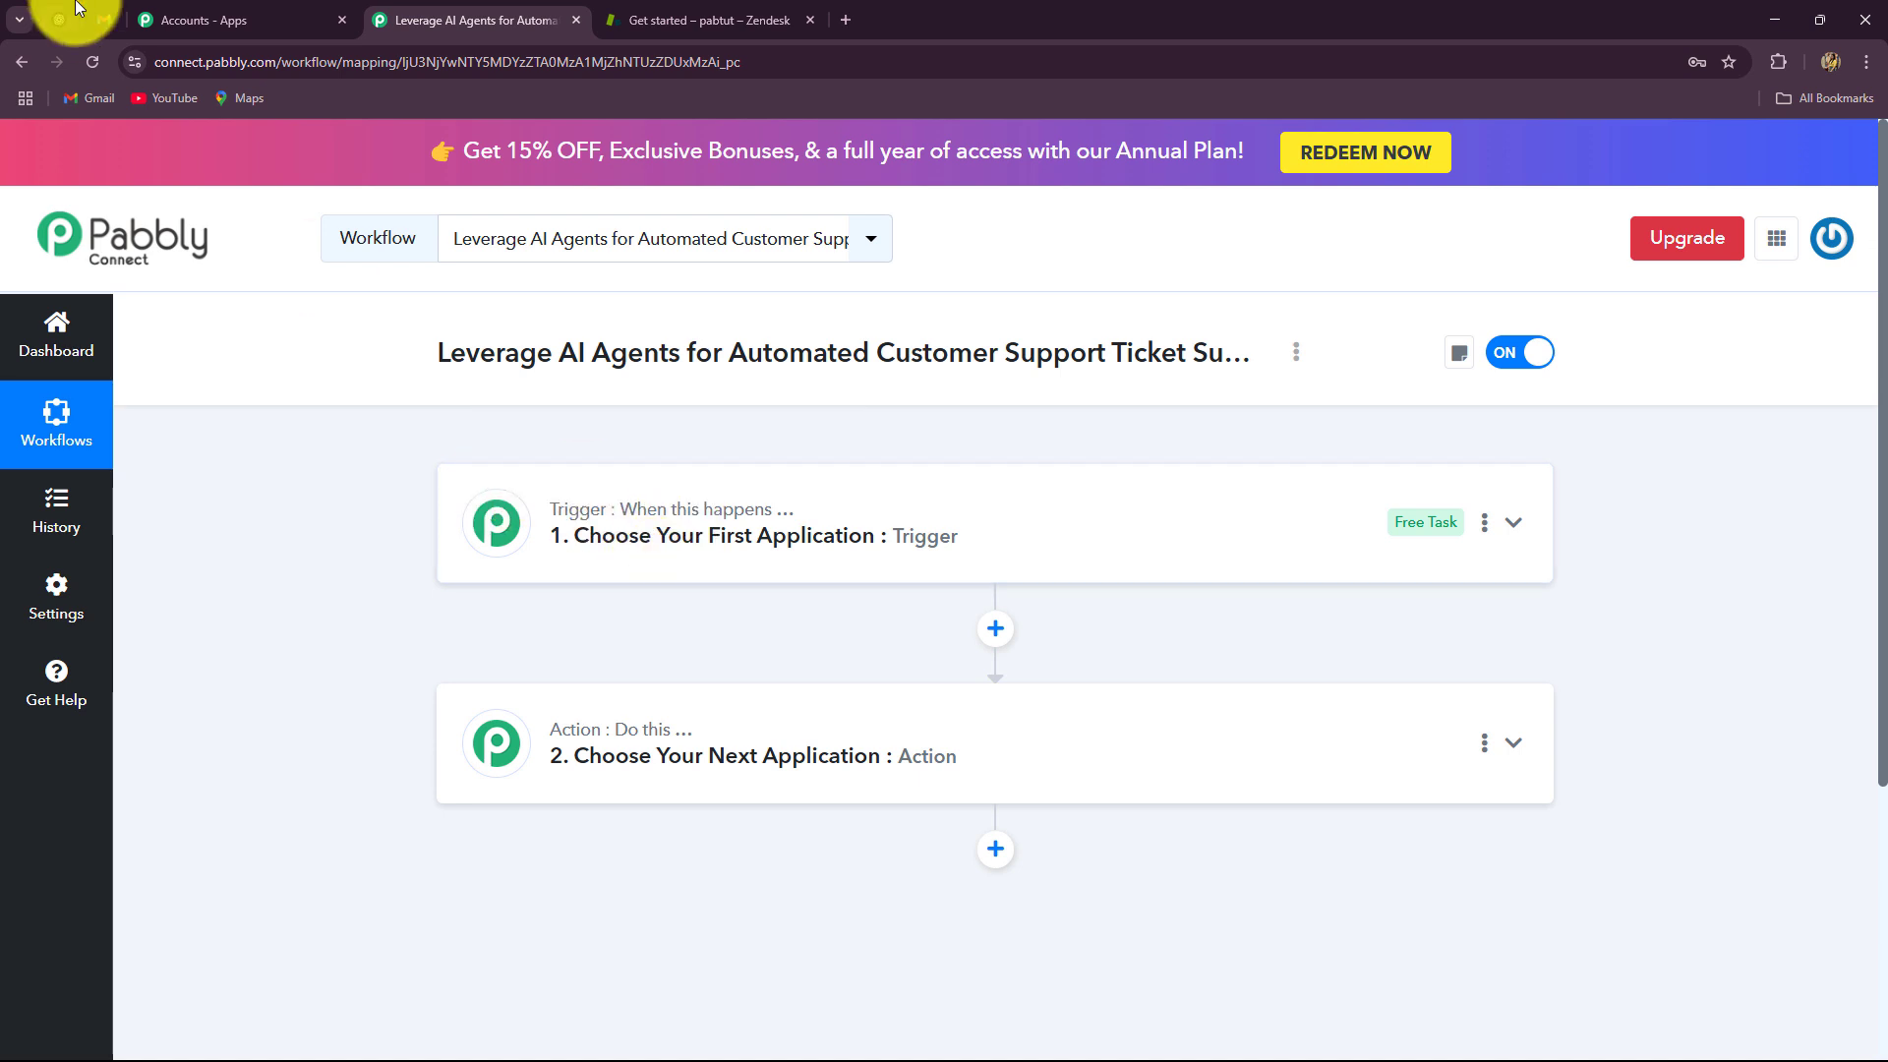
left_click(104, 18)
Step: Review Zendesk's Add your team page, then return to the Pabbly Connect workflow
left_click(647, 13)
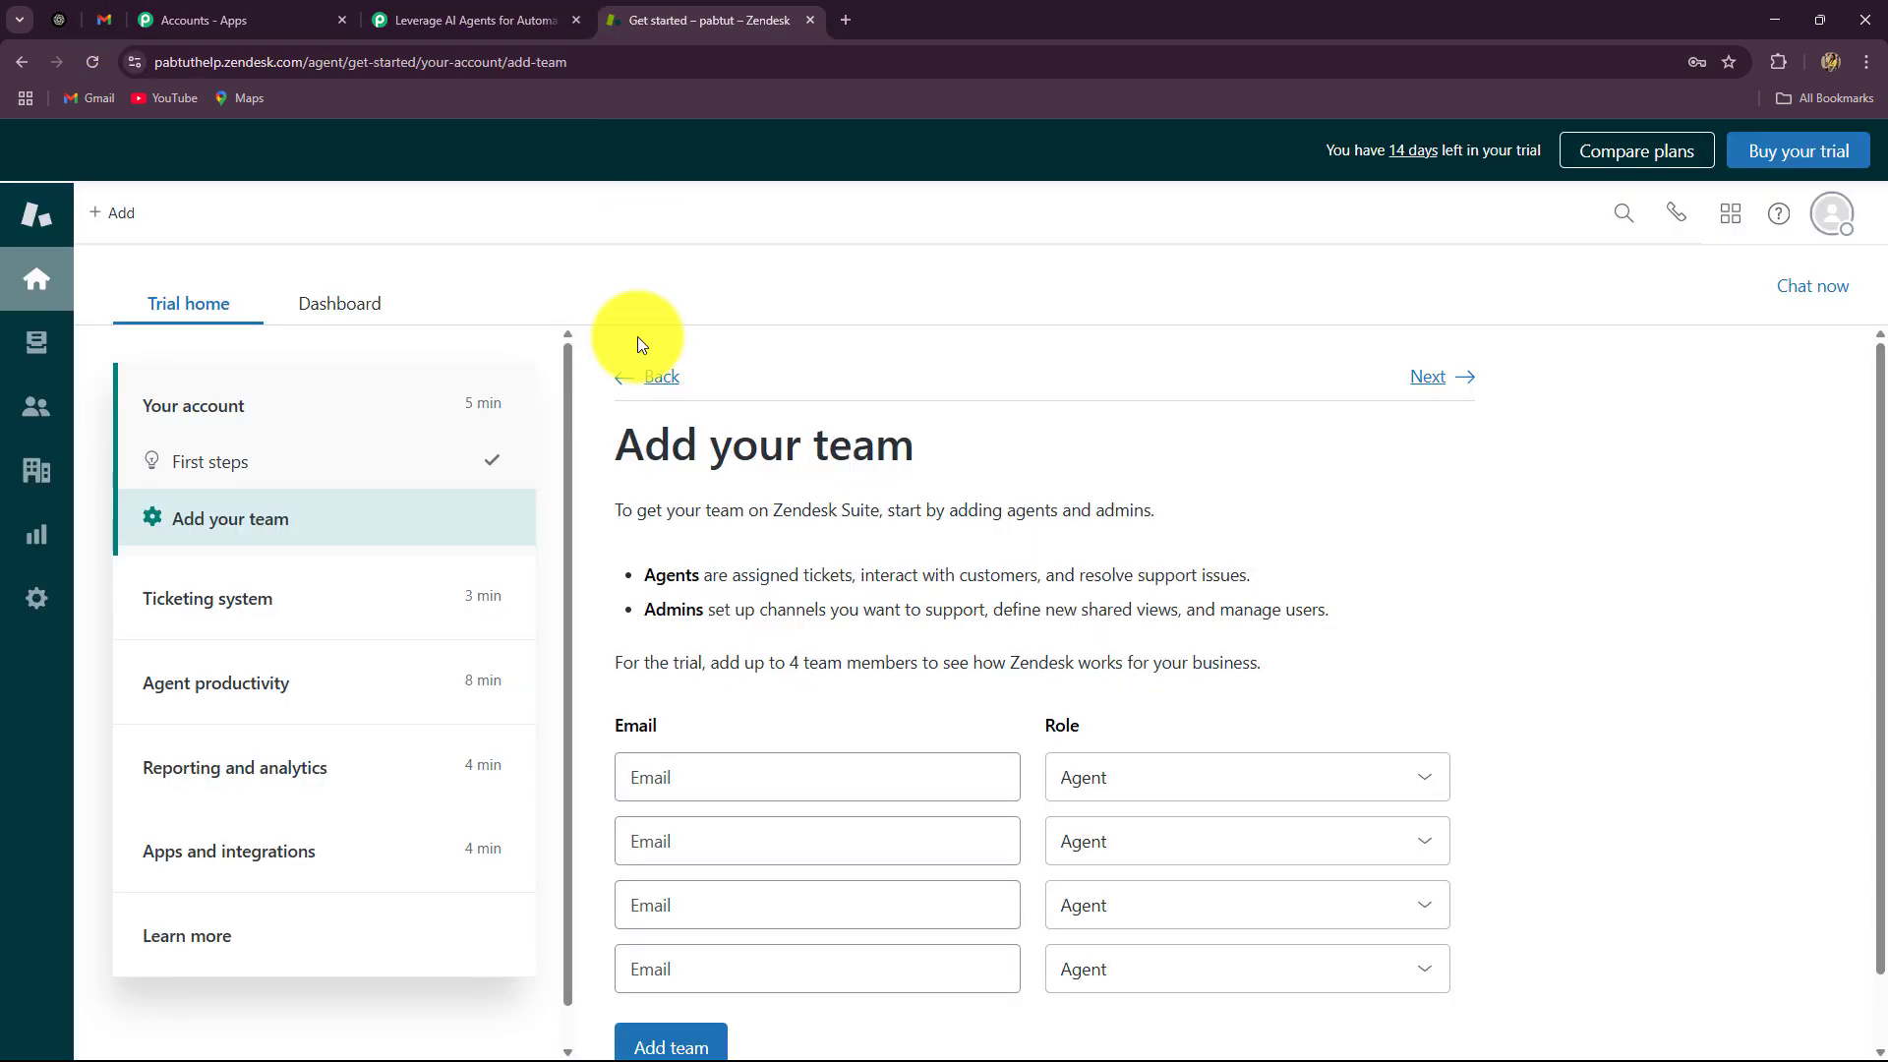
left_click(389, 18)
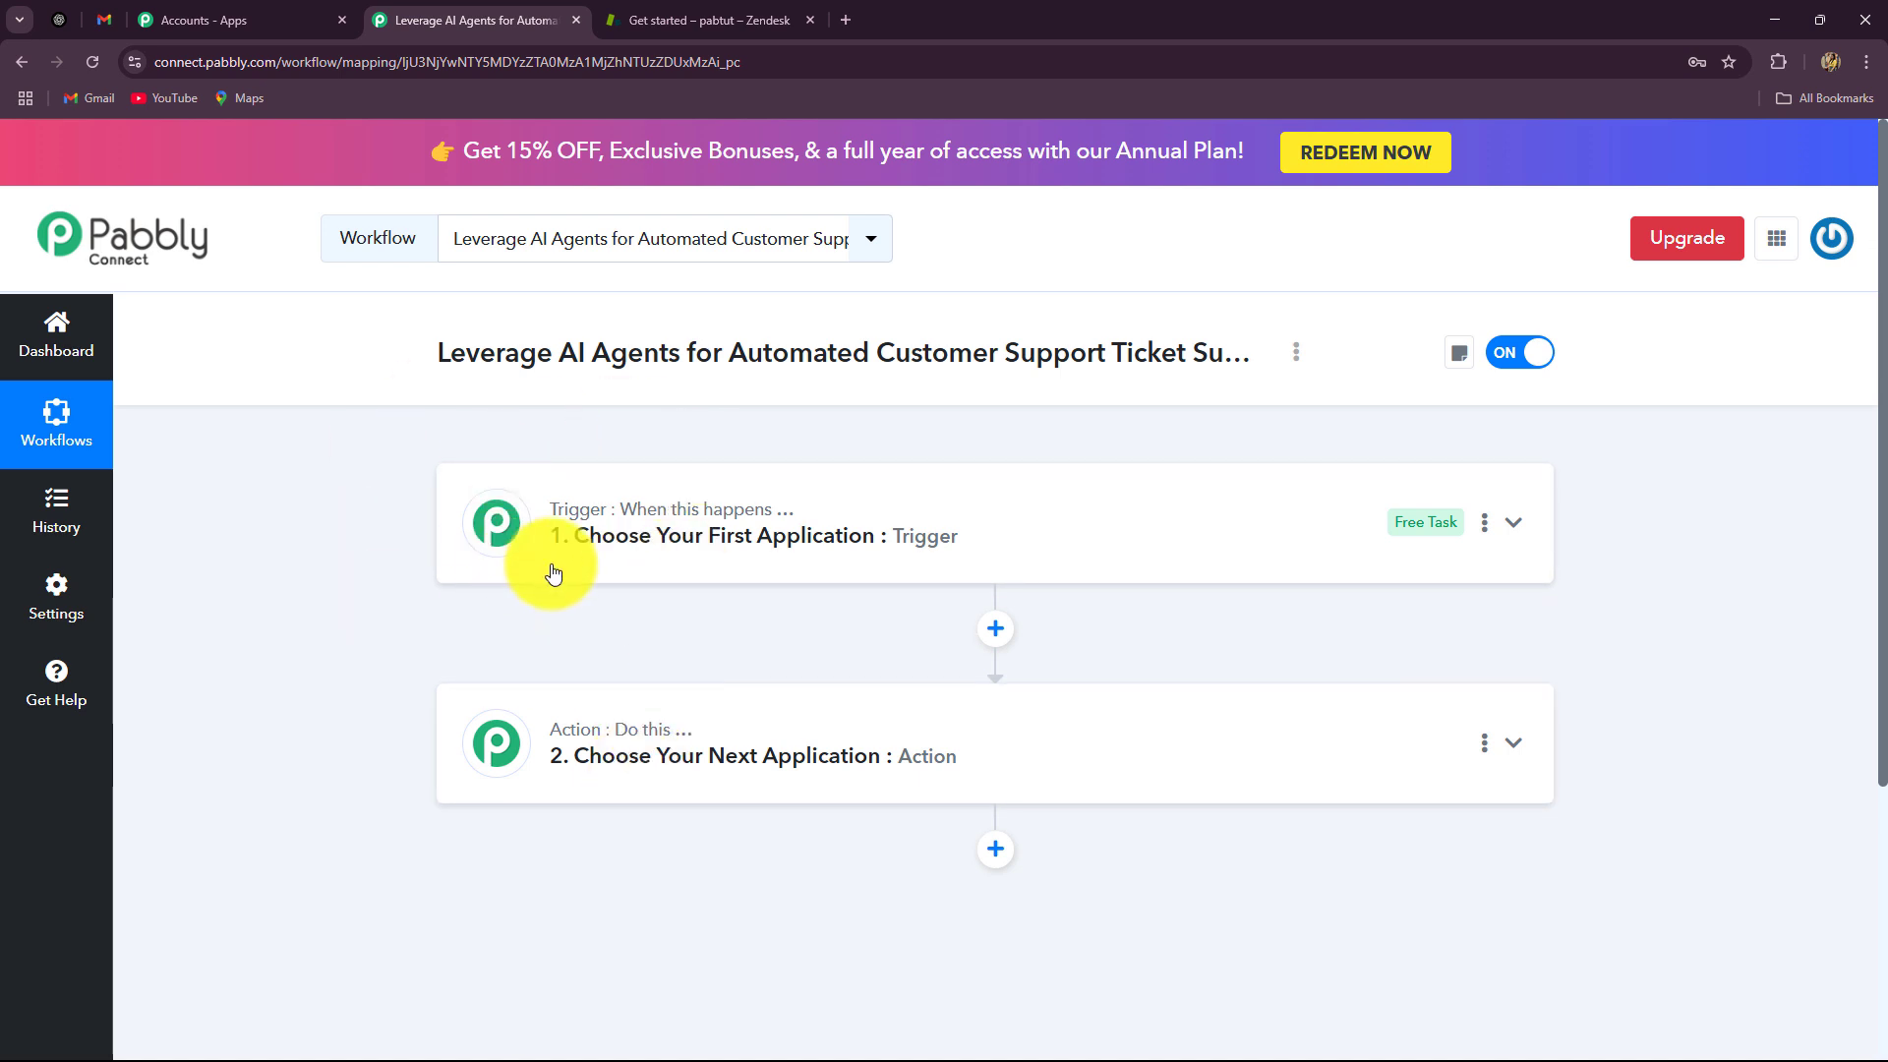
Step: Choose Email Parser (Pabbly) as the workflow's trigger app
left_click(497, 522)
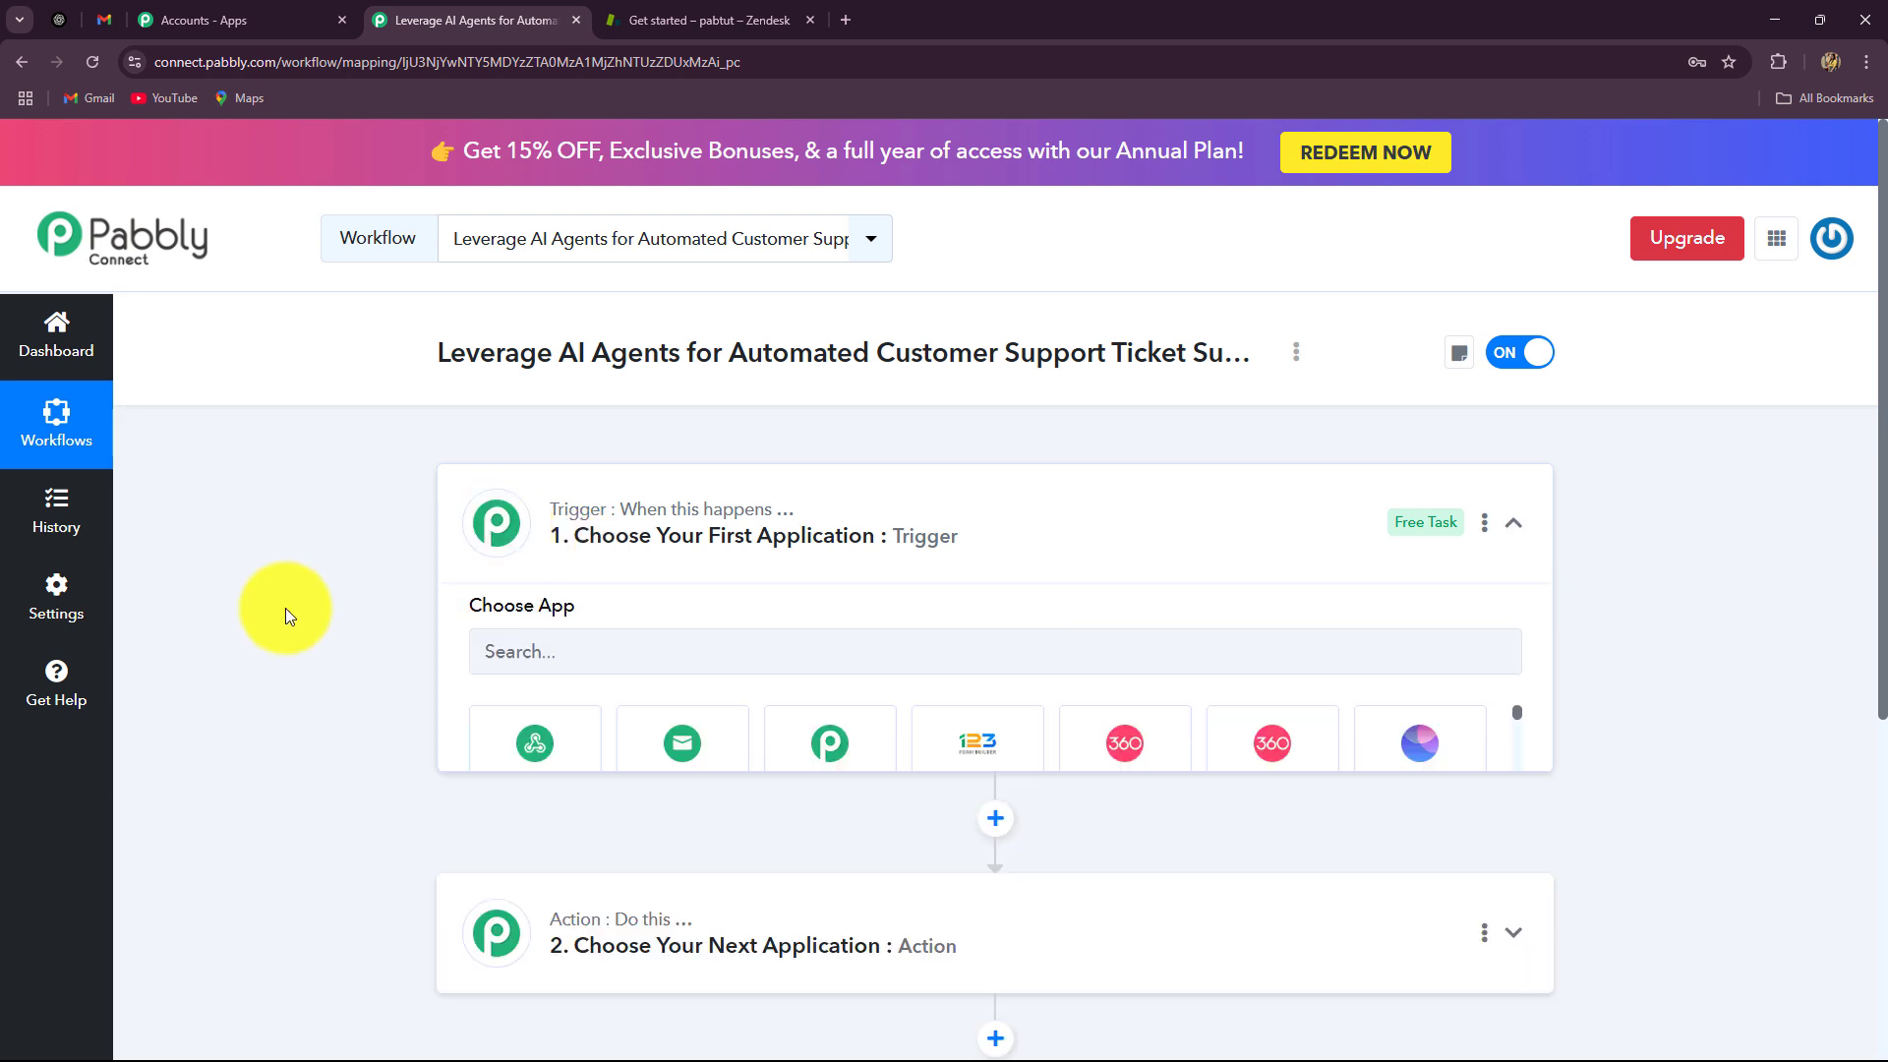
scroll(259, 610, "down", 2)
left_click(661, 471)
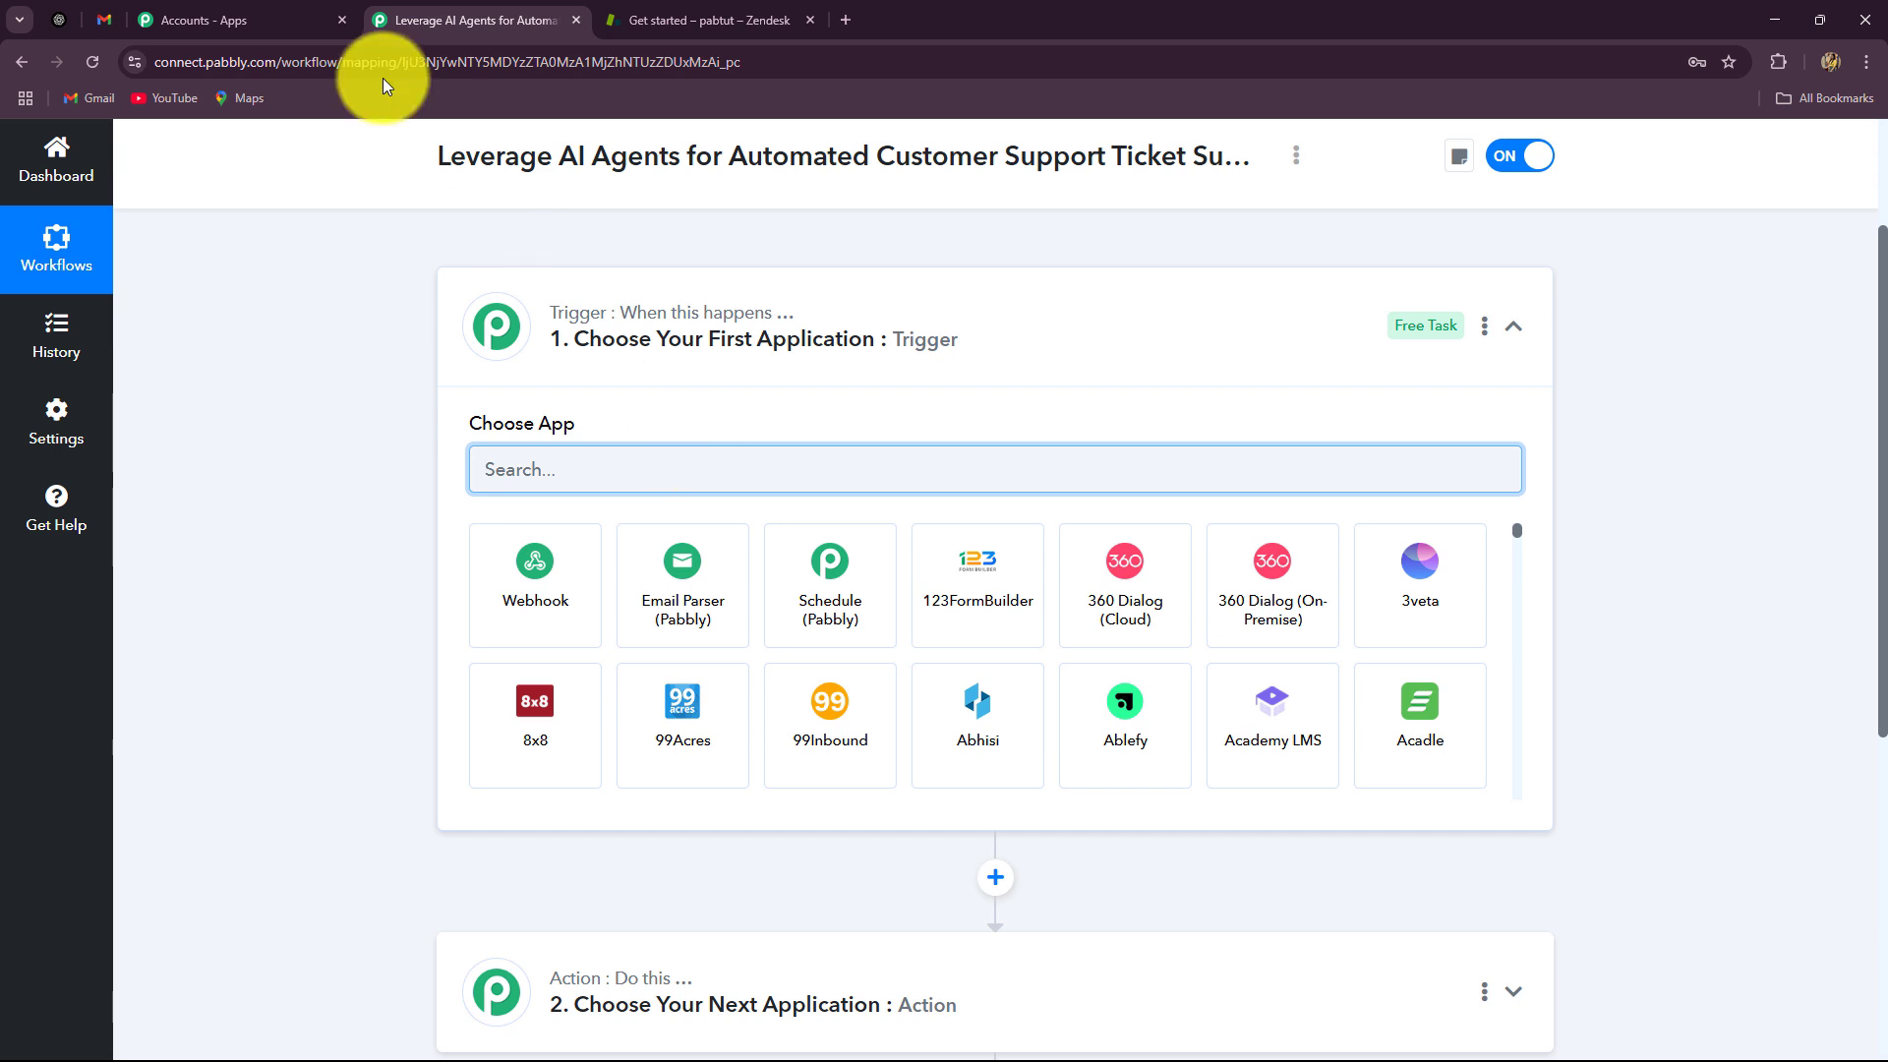
left_click(96, 29)
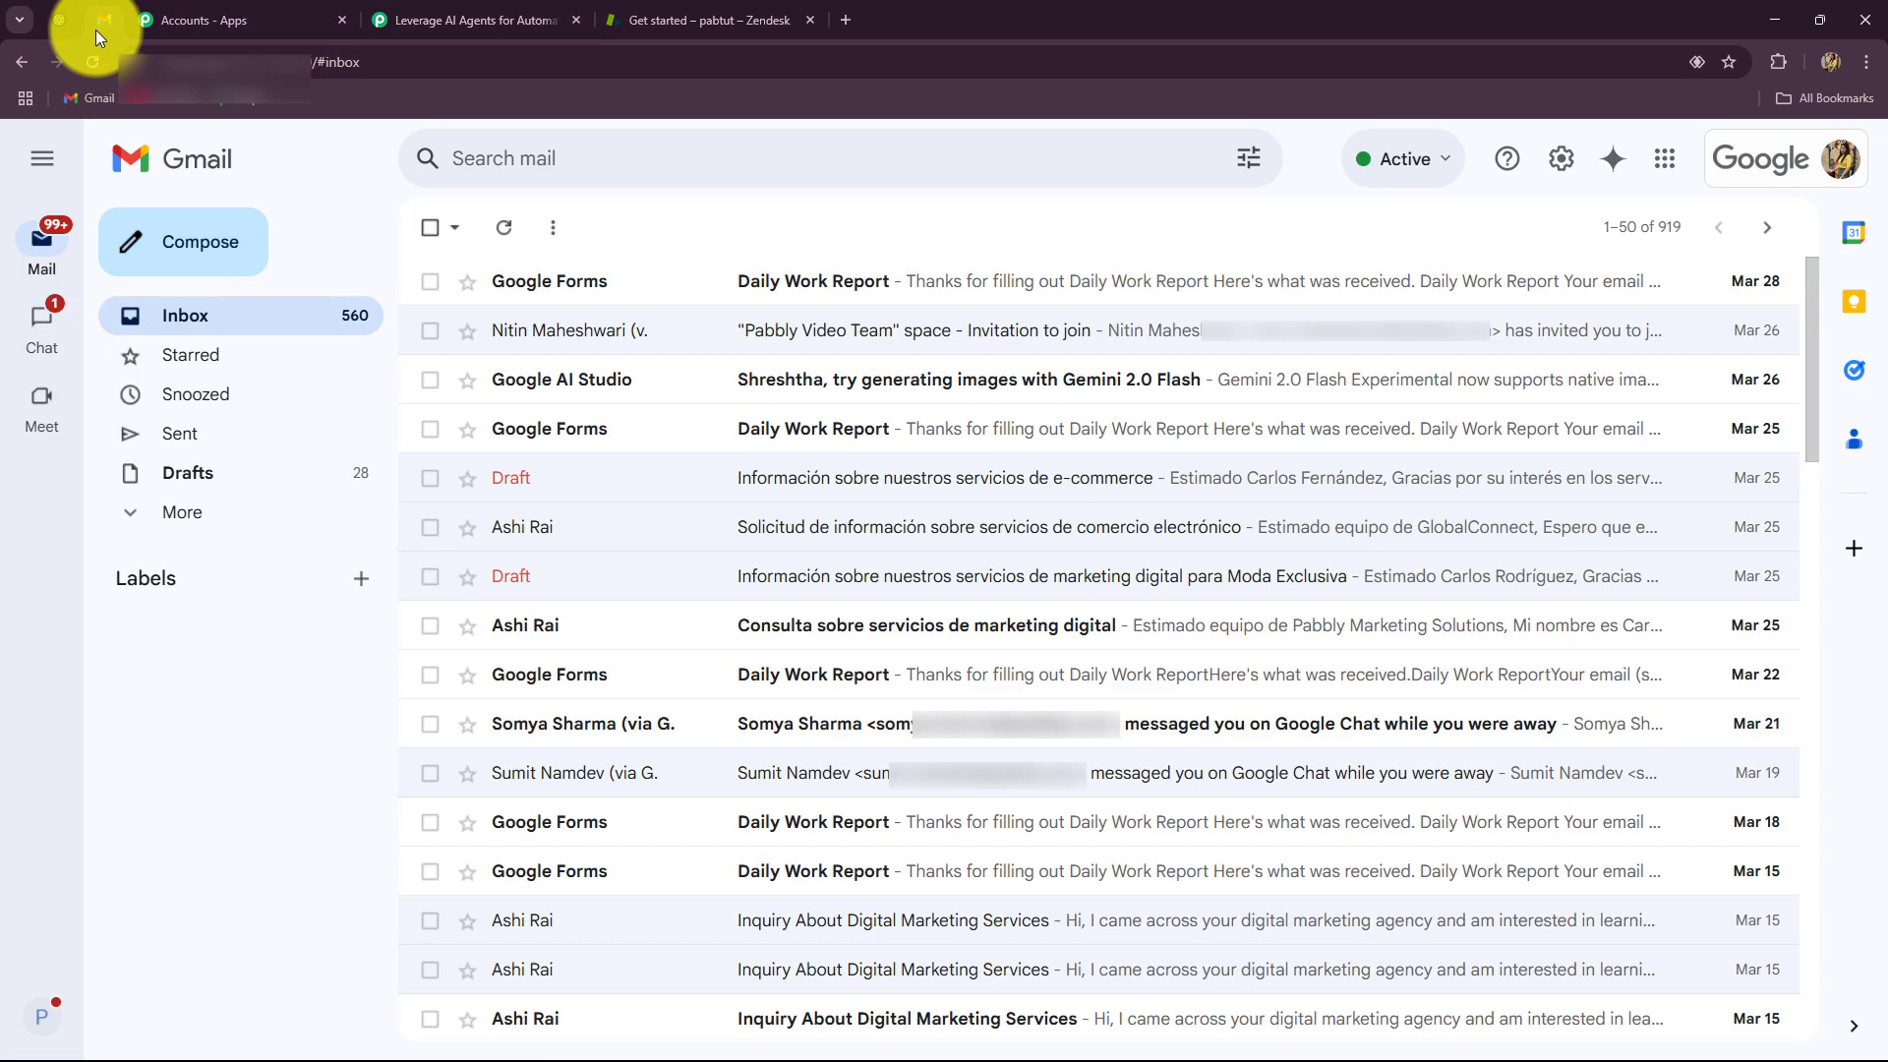
left_click(476, 20)
left_click(639, 631)
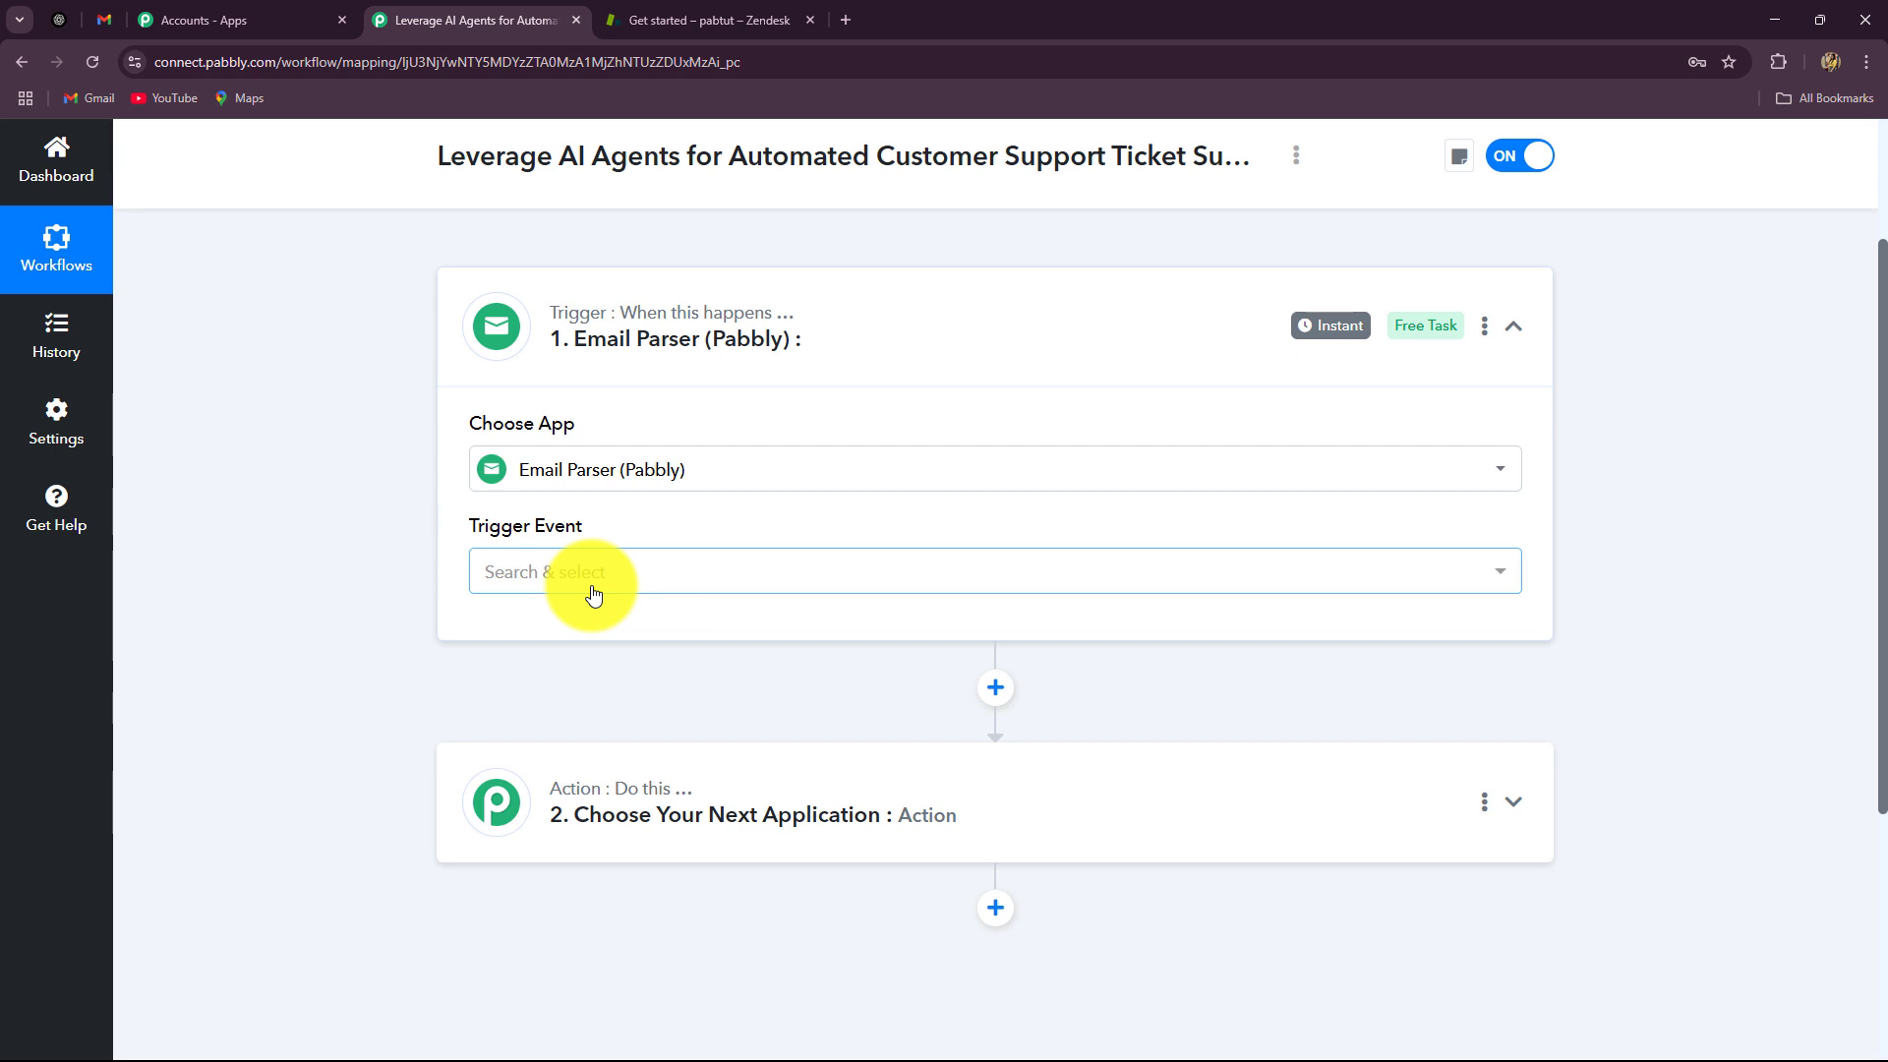
left_click(102, 16)
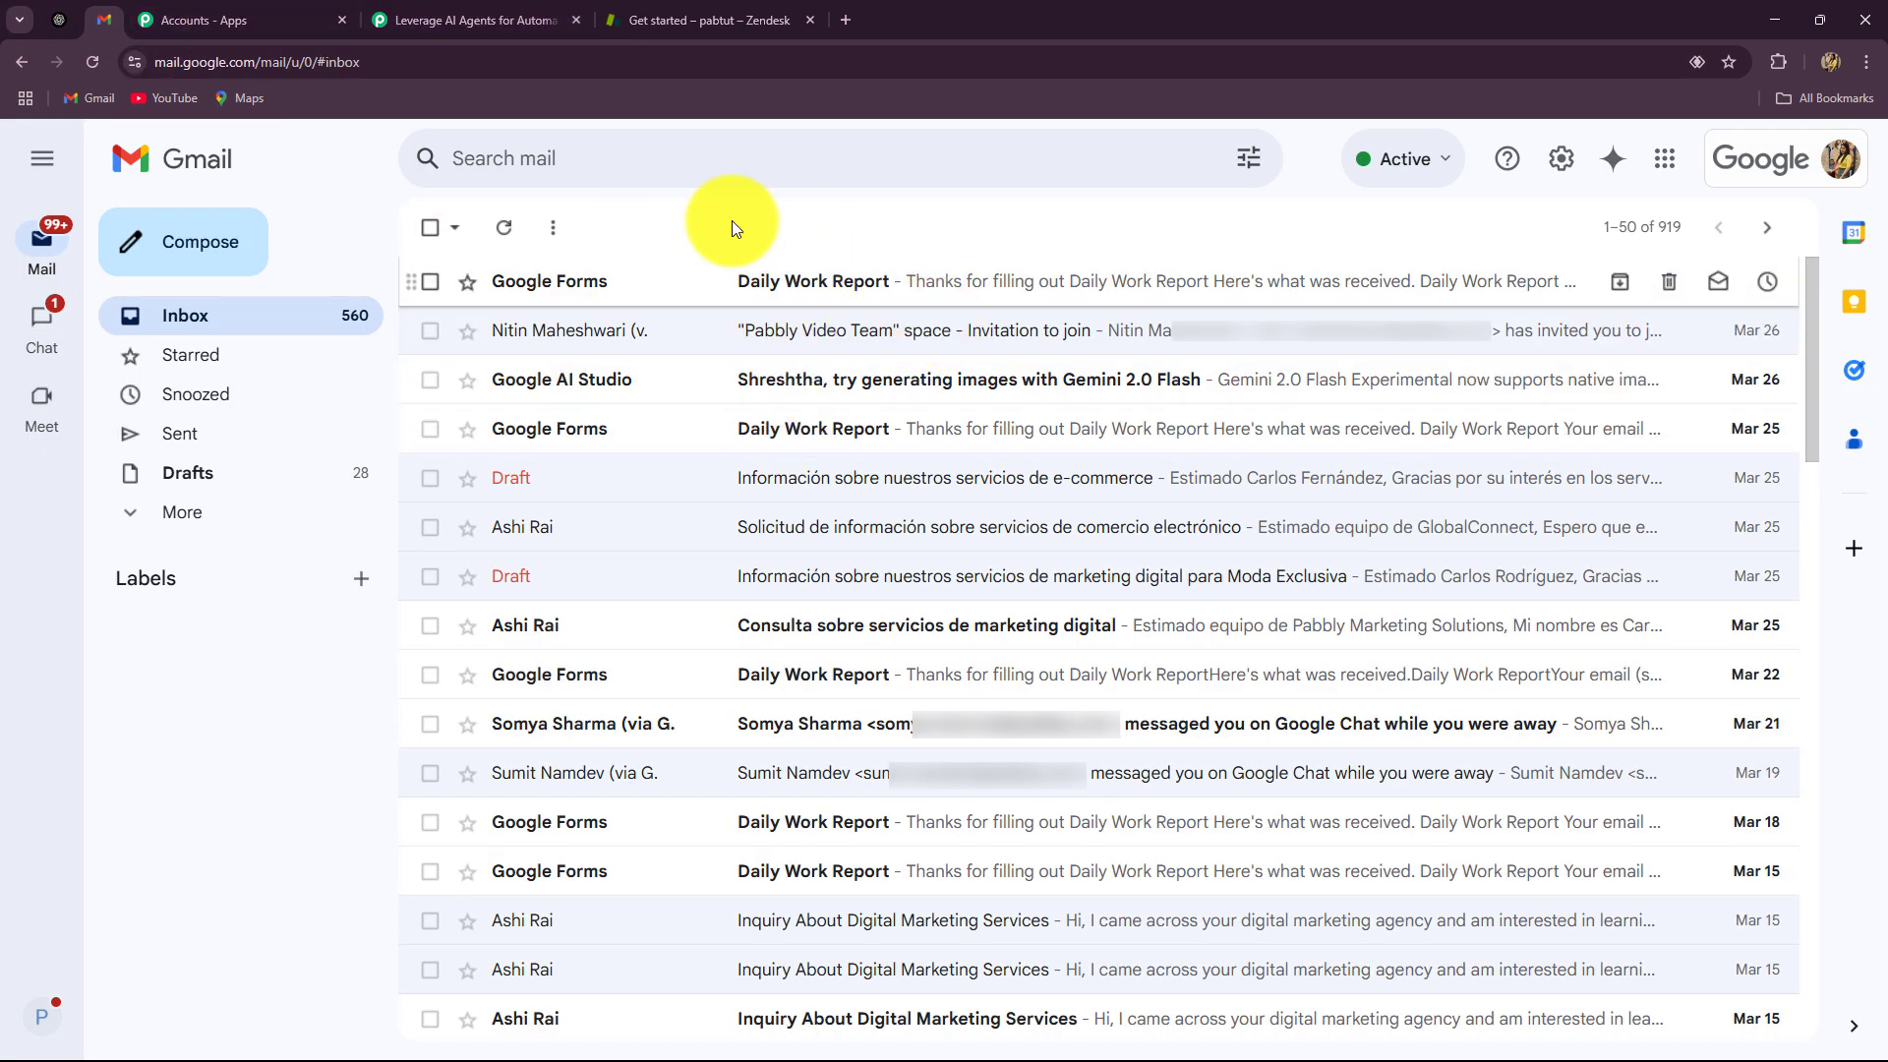
left_click(464, 18)
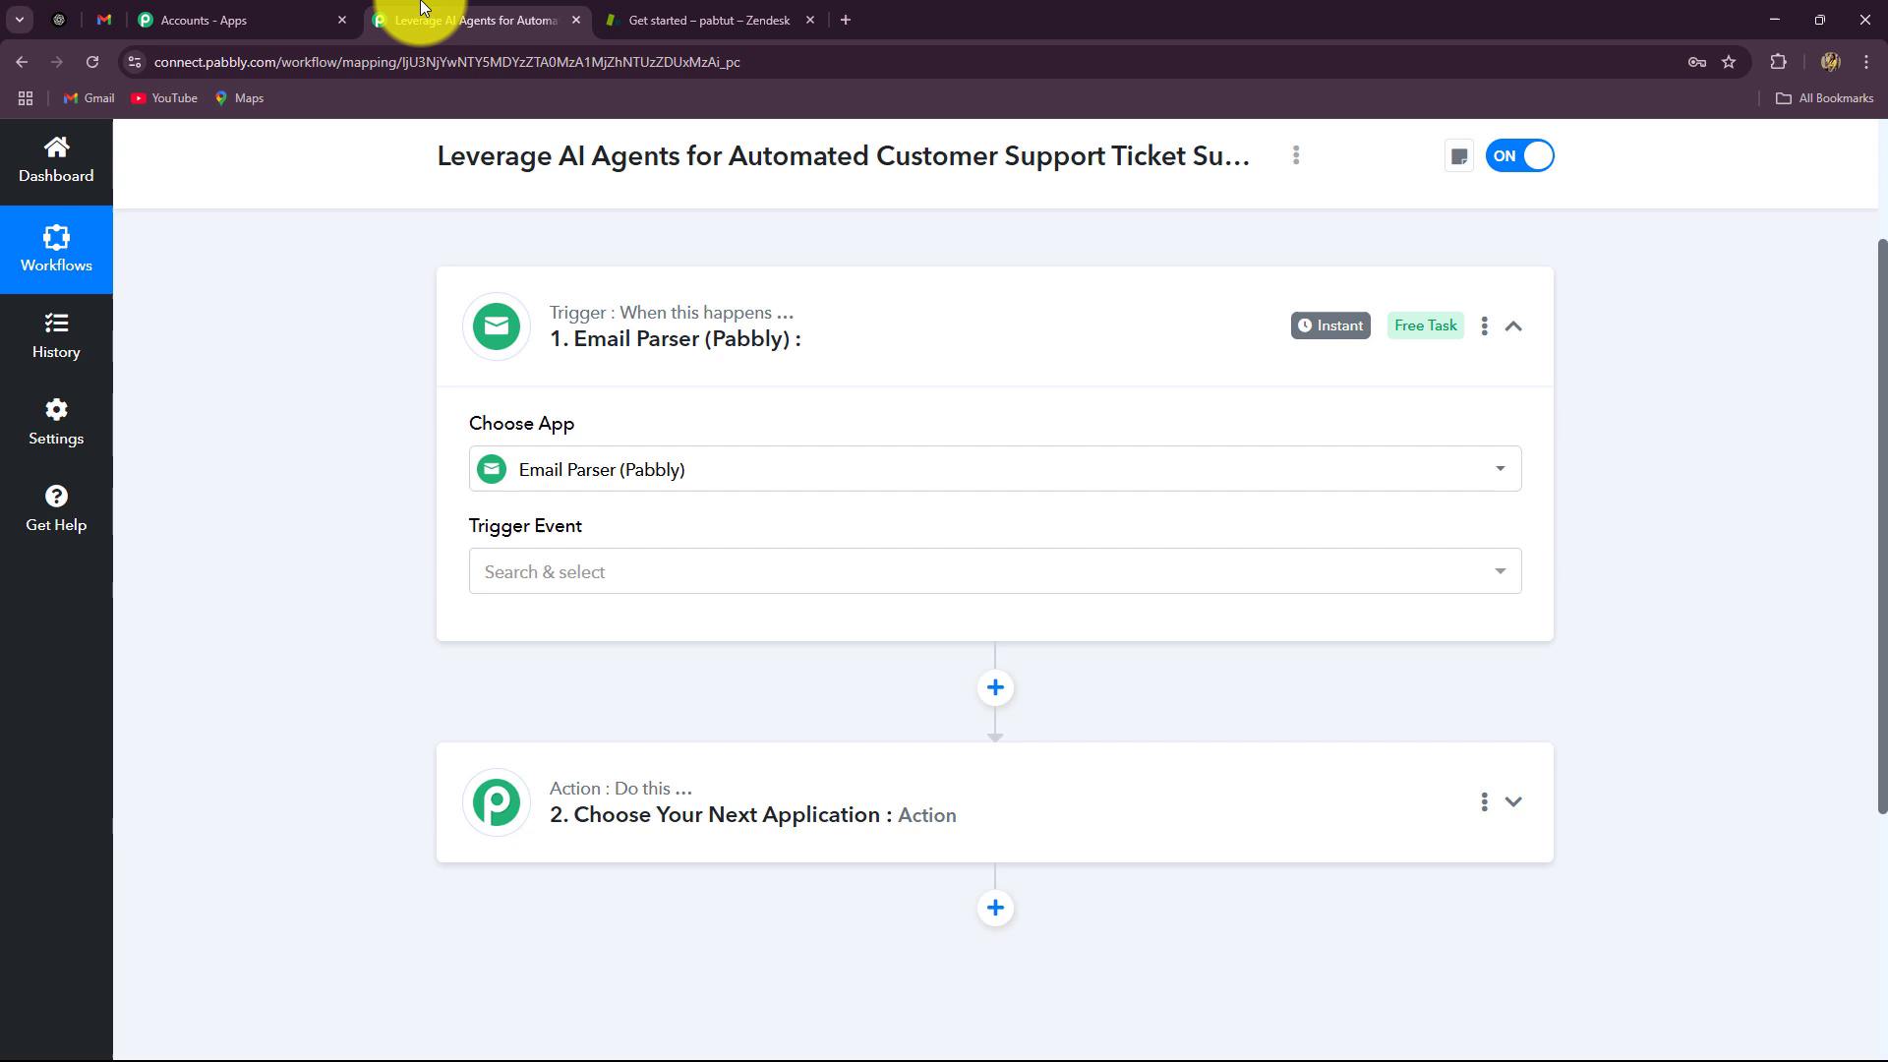
Step: Set the trigger event to New Email Received and copy the parser's email address
left_click(704, 587)
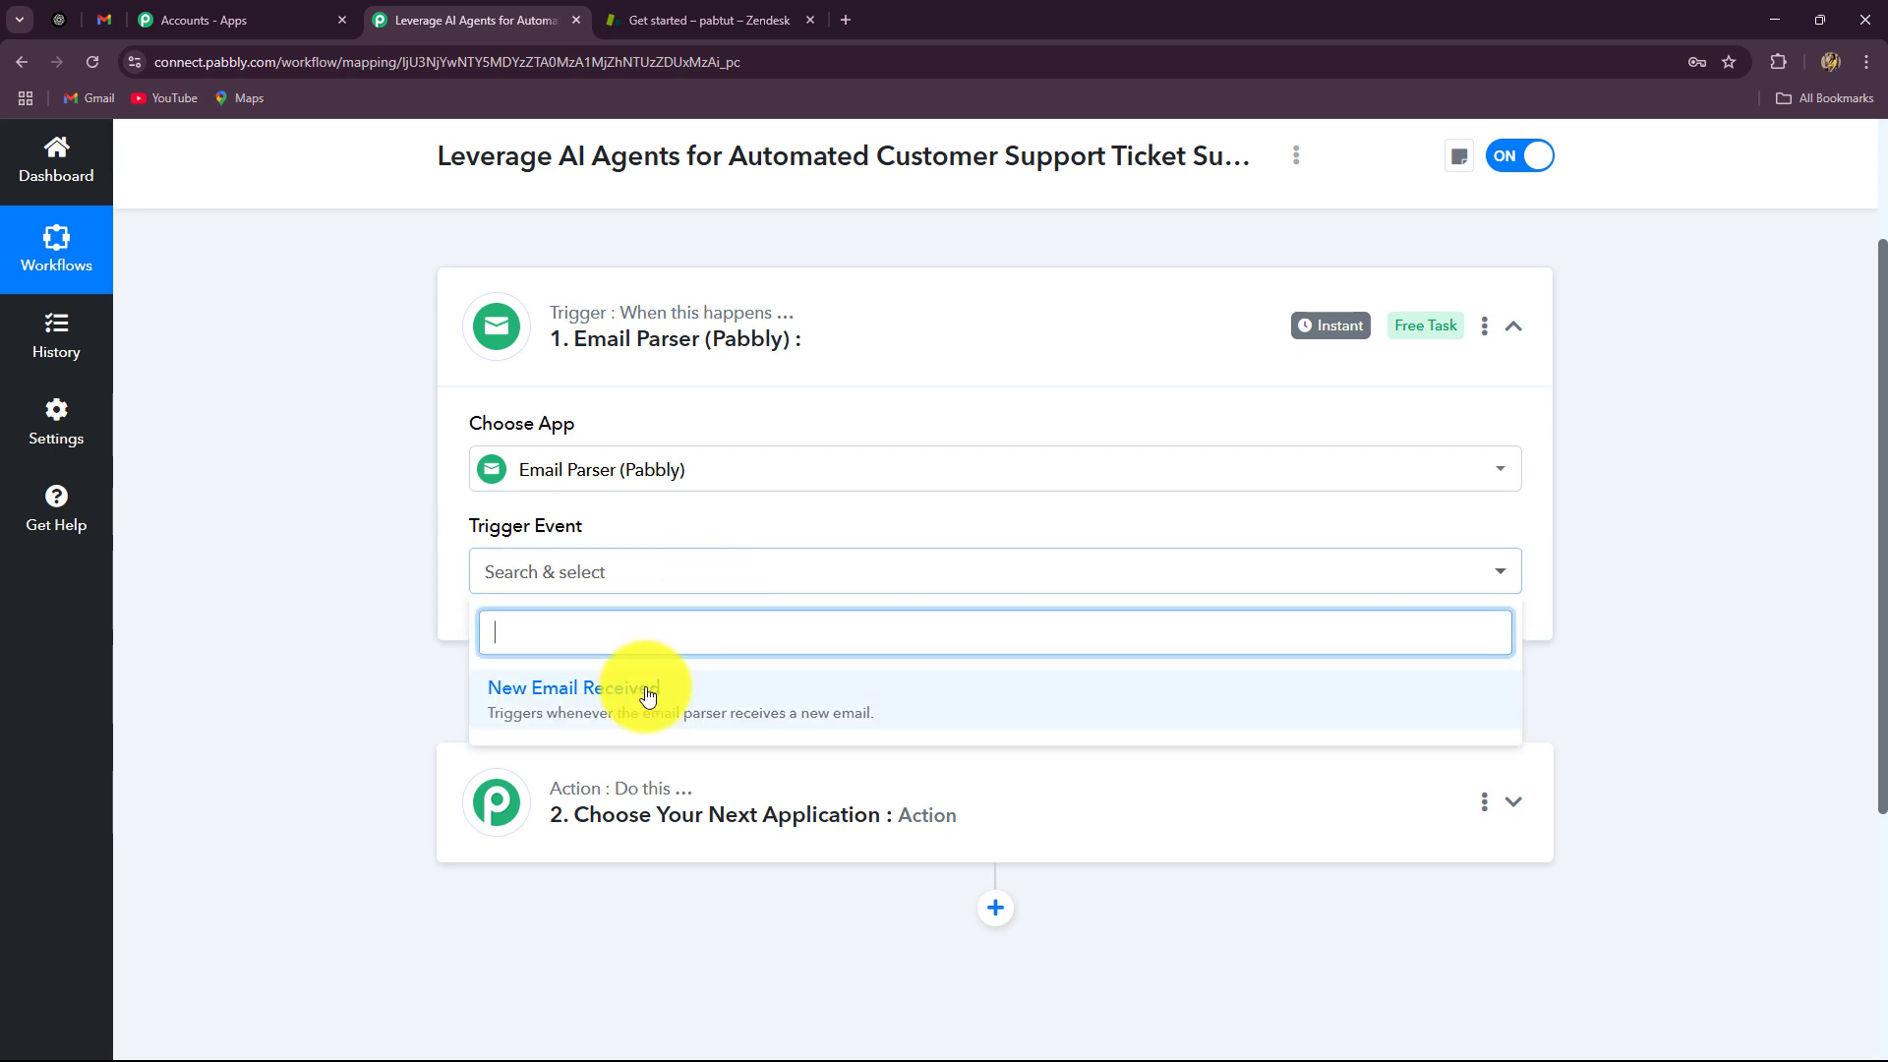
left_click(648, 696)
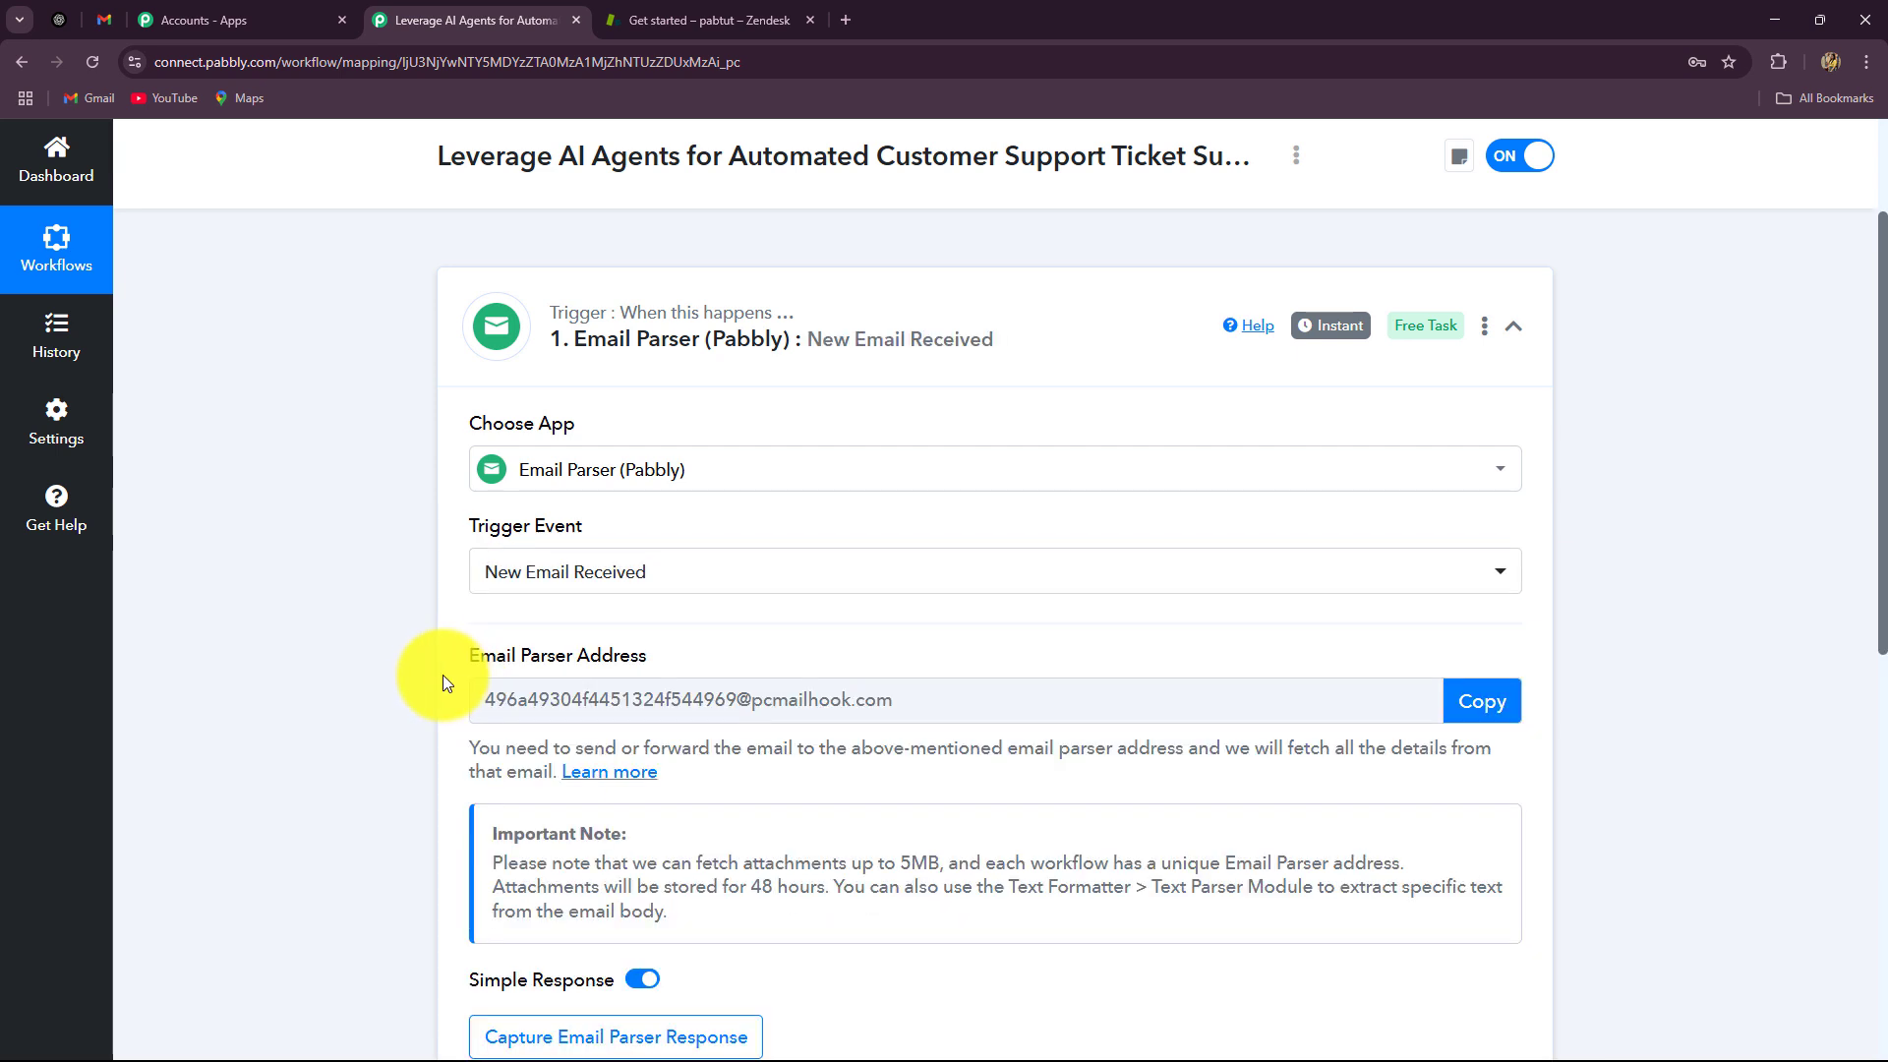
scroll(830, 832, "down", 5)
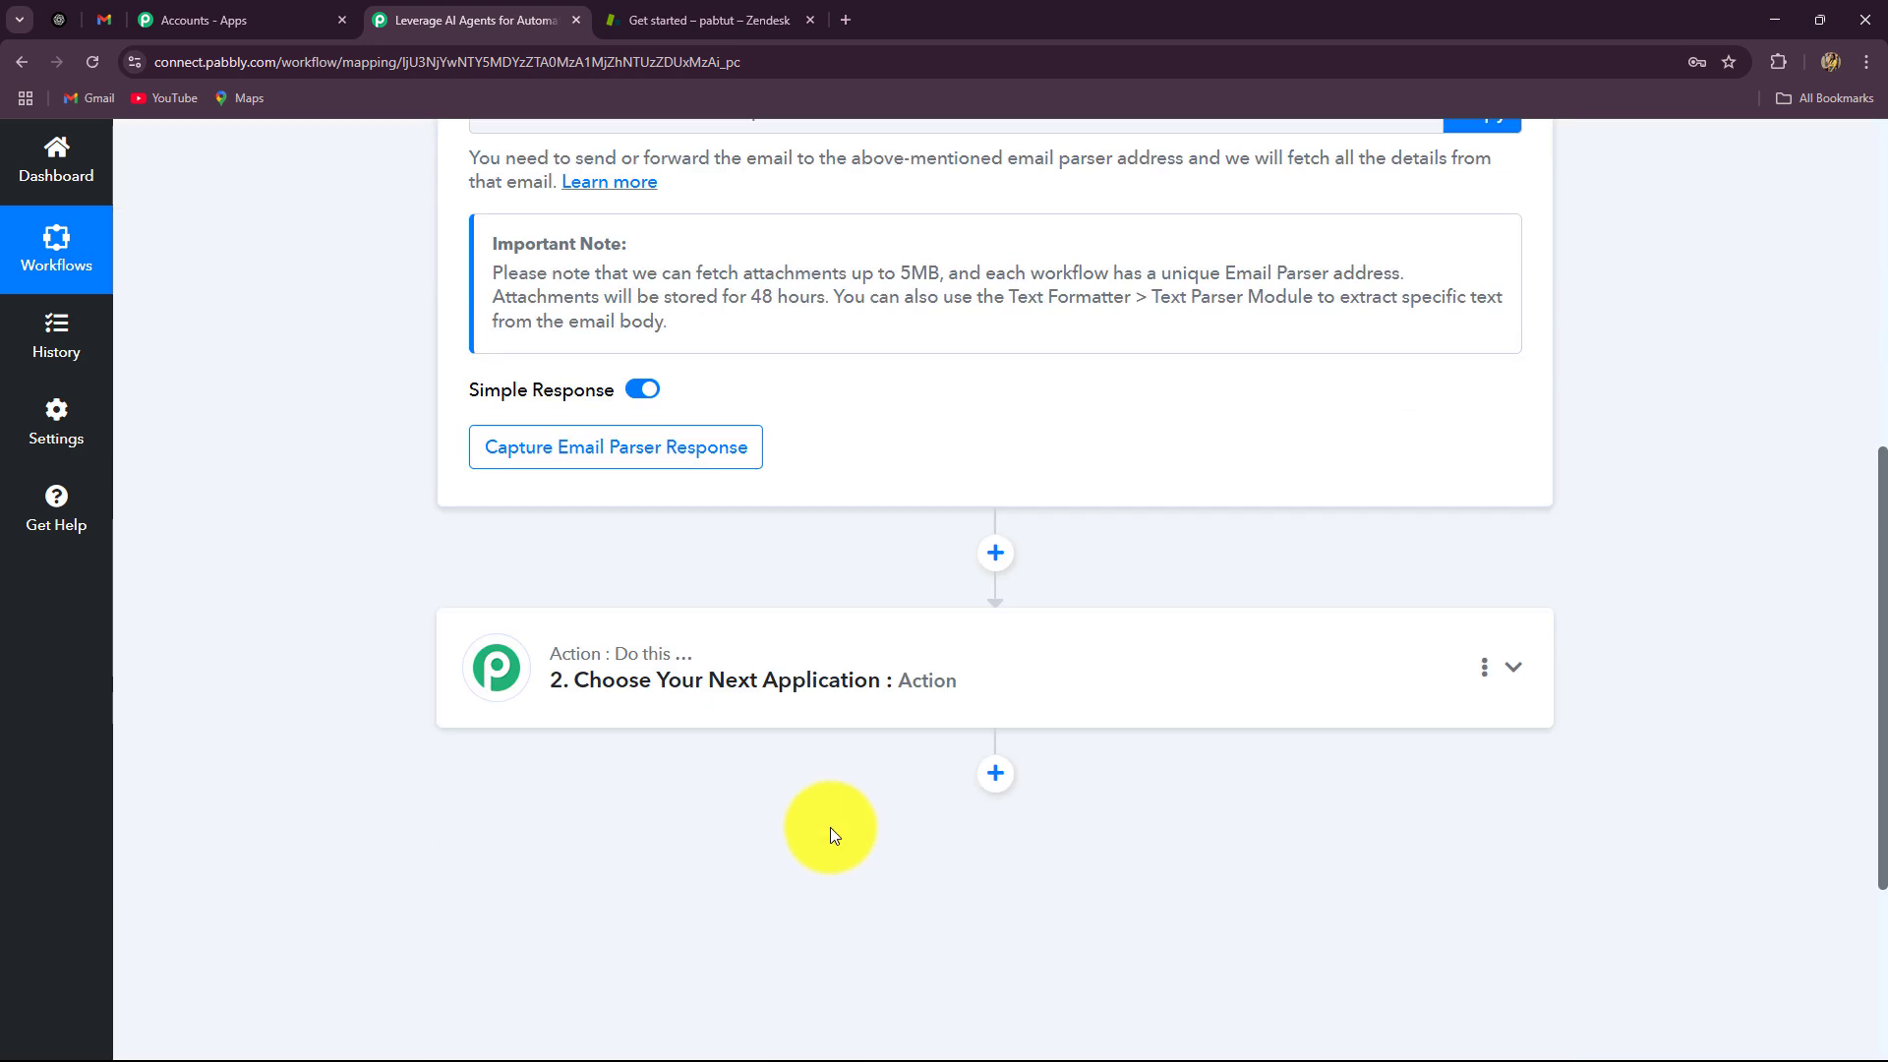
scroll(830, 822, "up", 3)
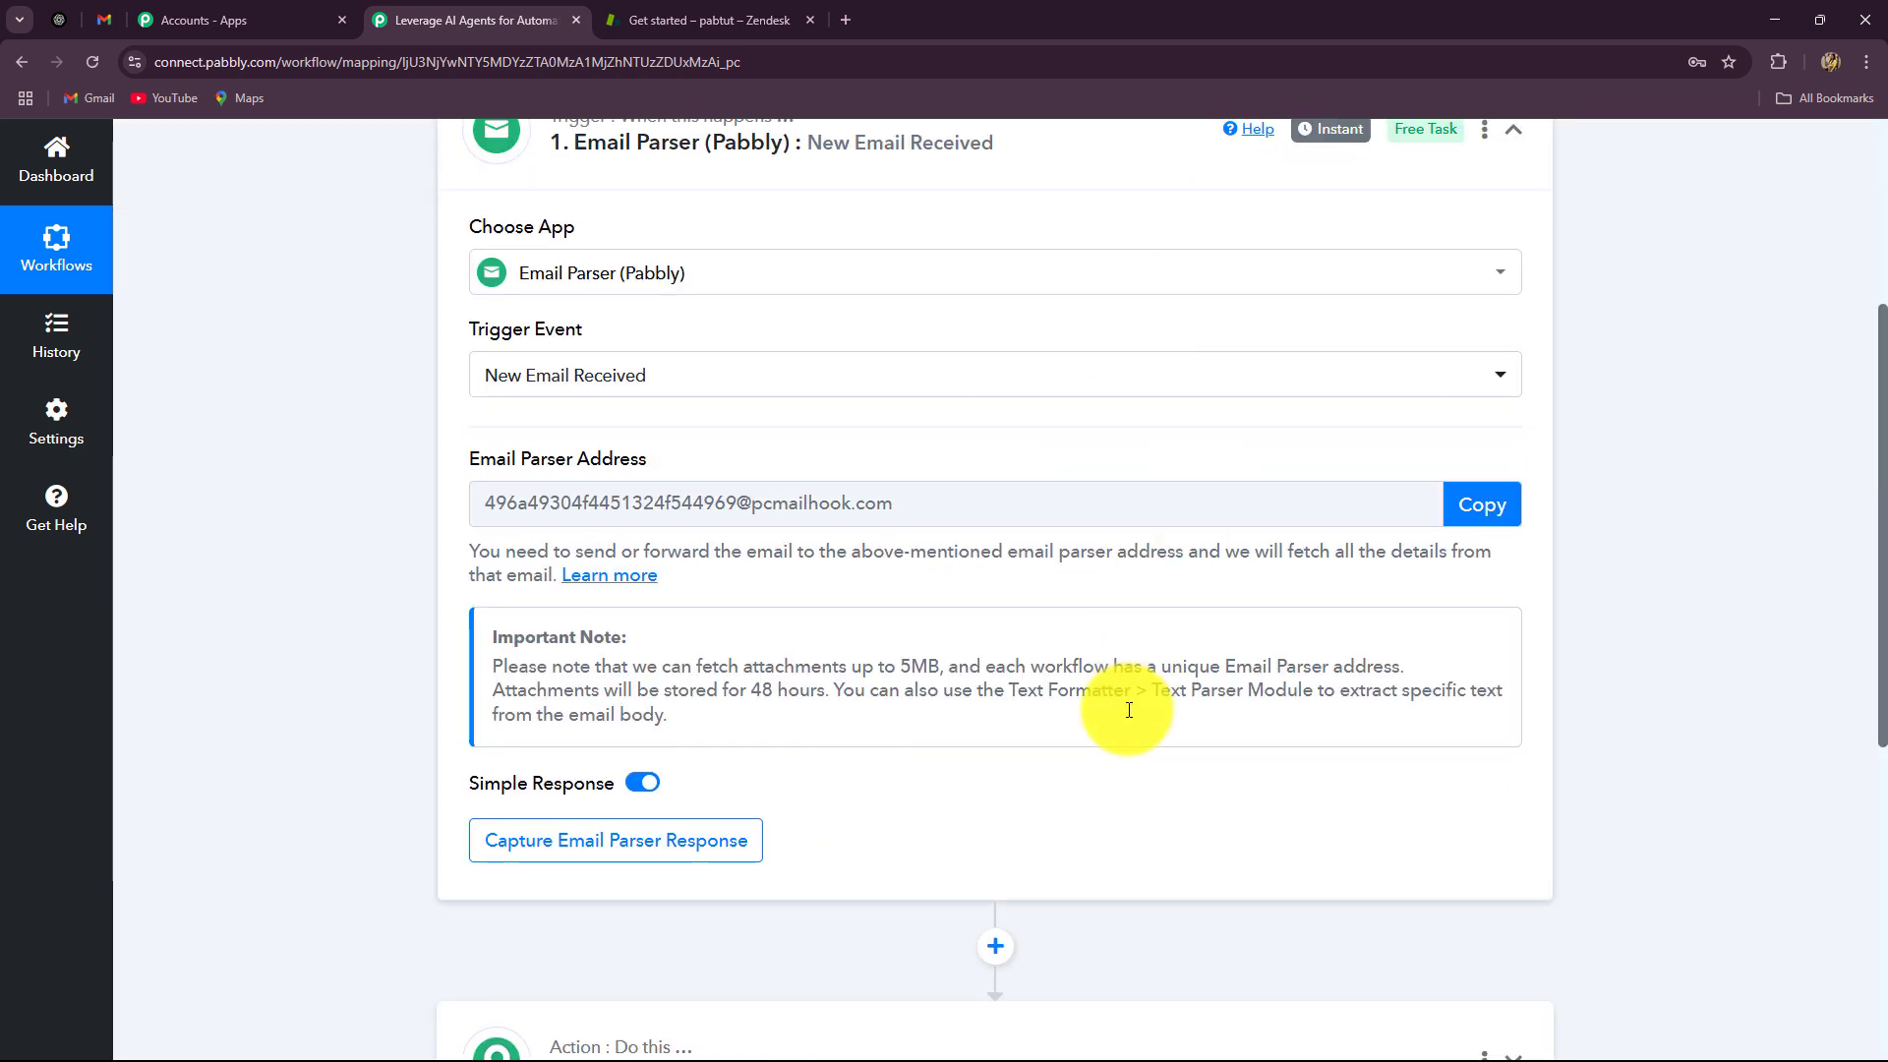
scroll(1105, 807, "up", 2)
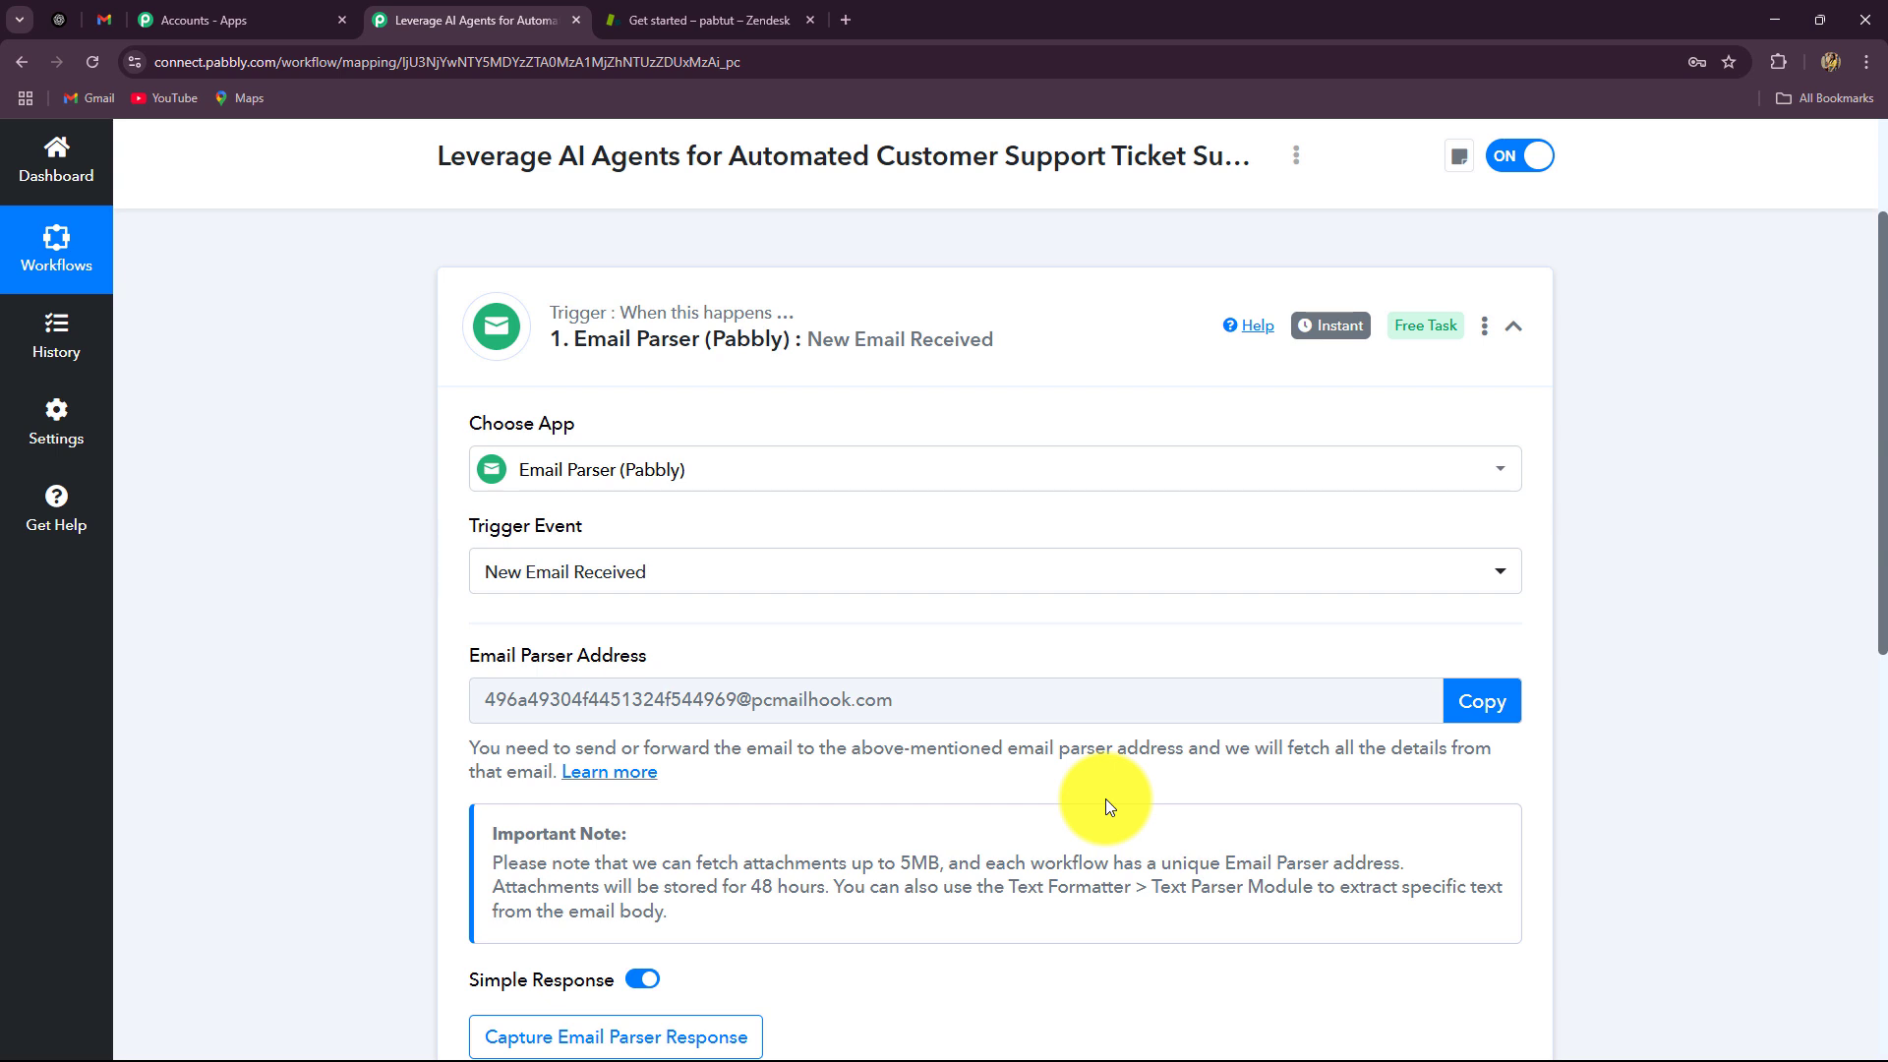
scroll(1095, 662, "down", 2)
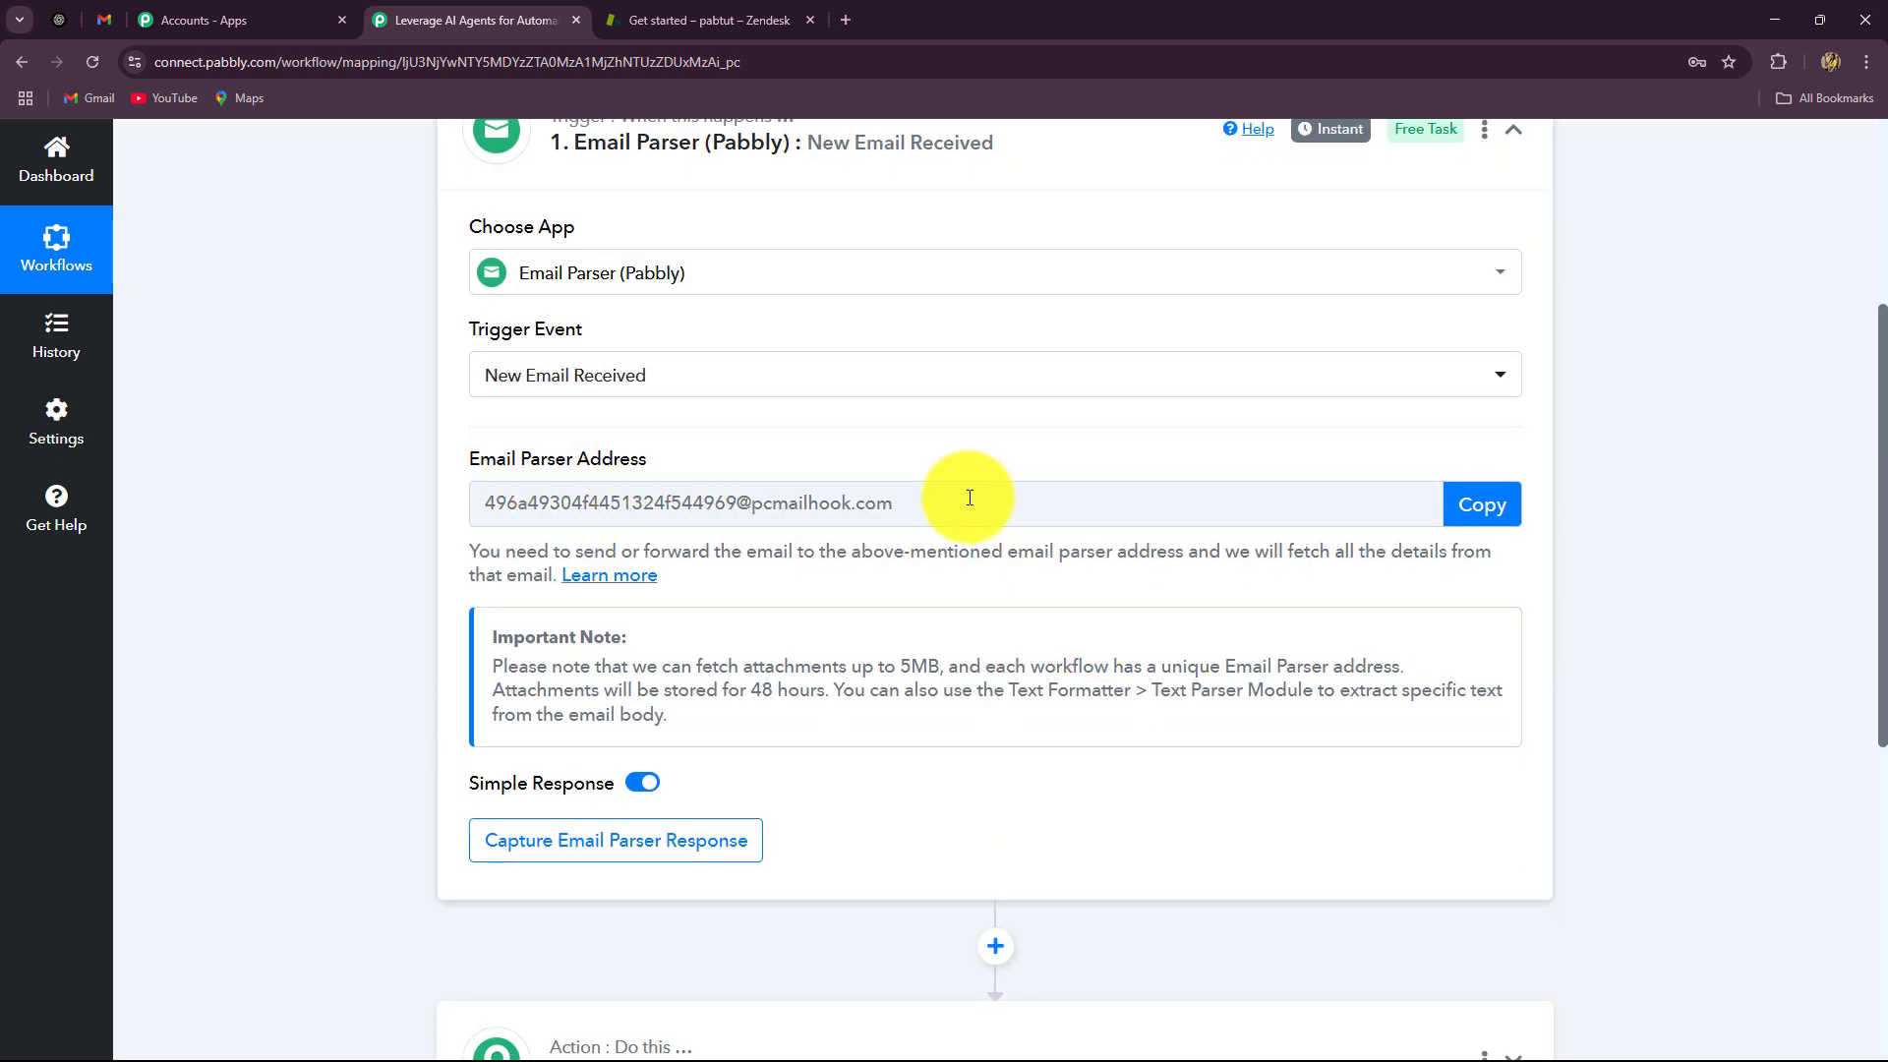
left_click_drag(973, 493, 470, 514)
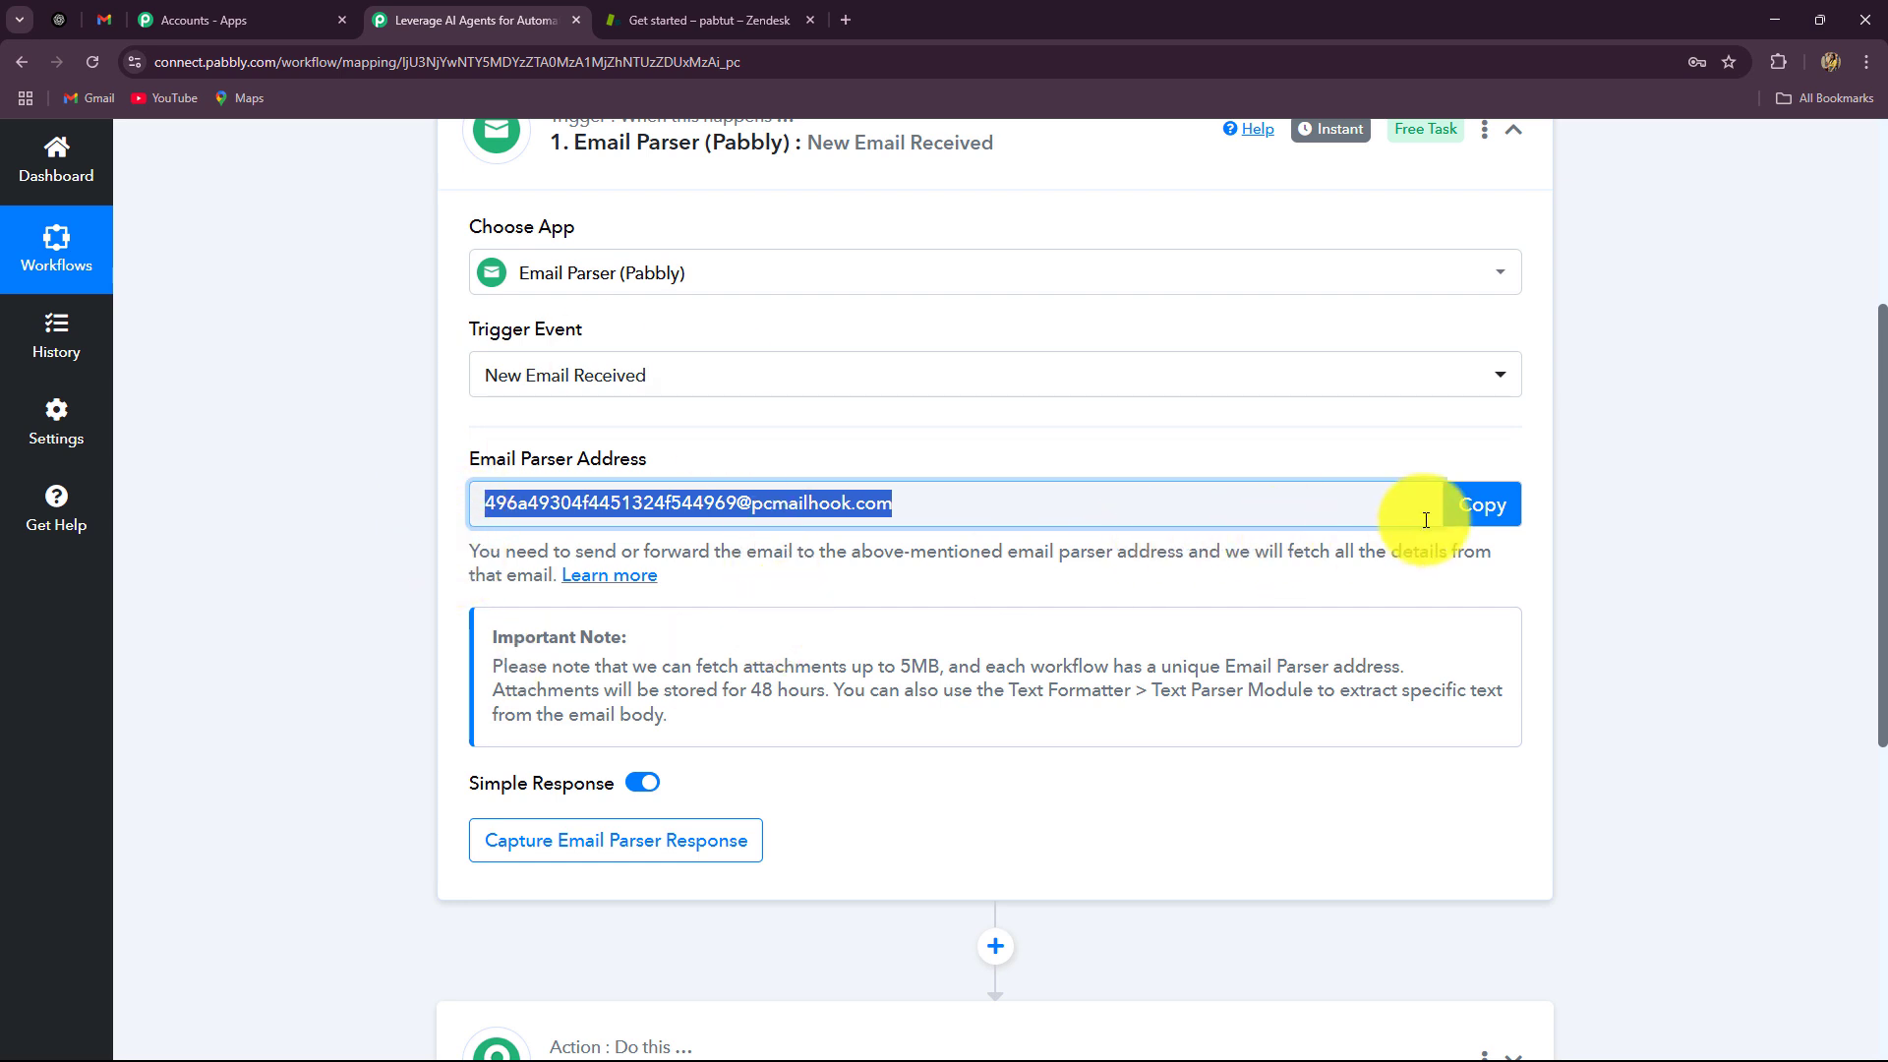
left_click(1460, 504)
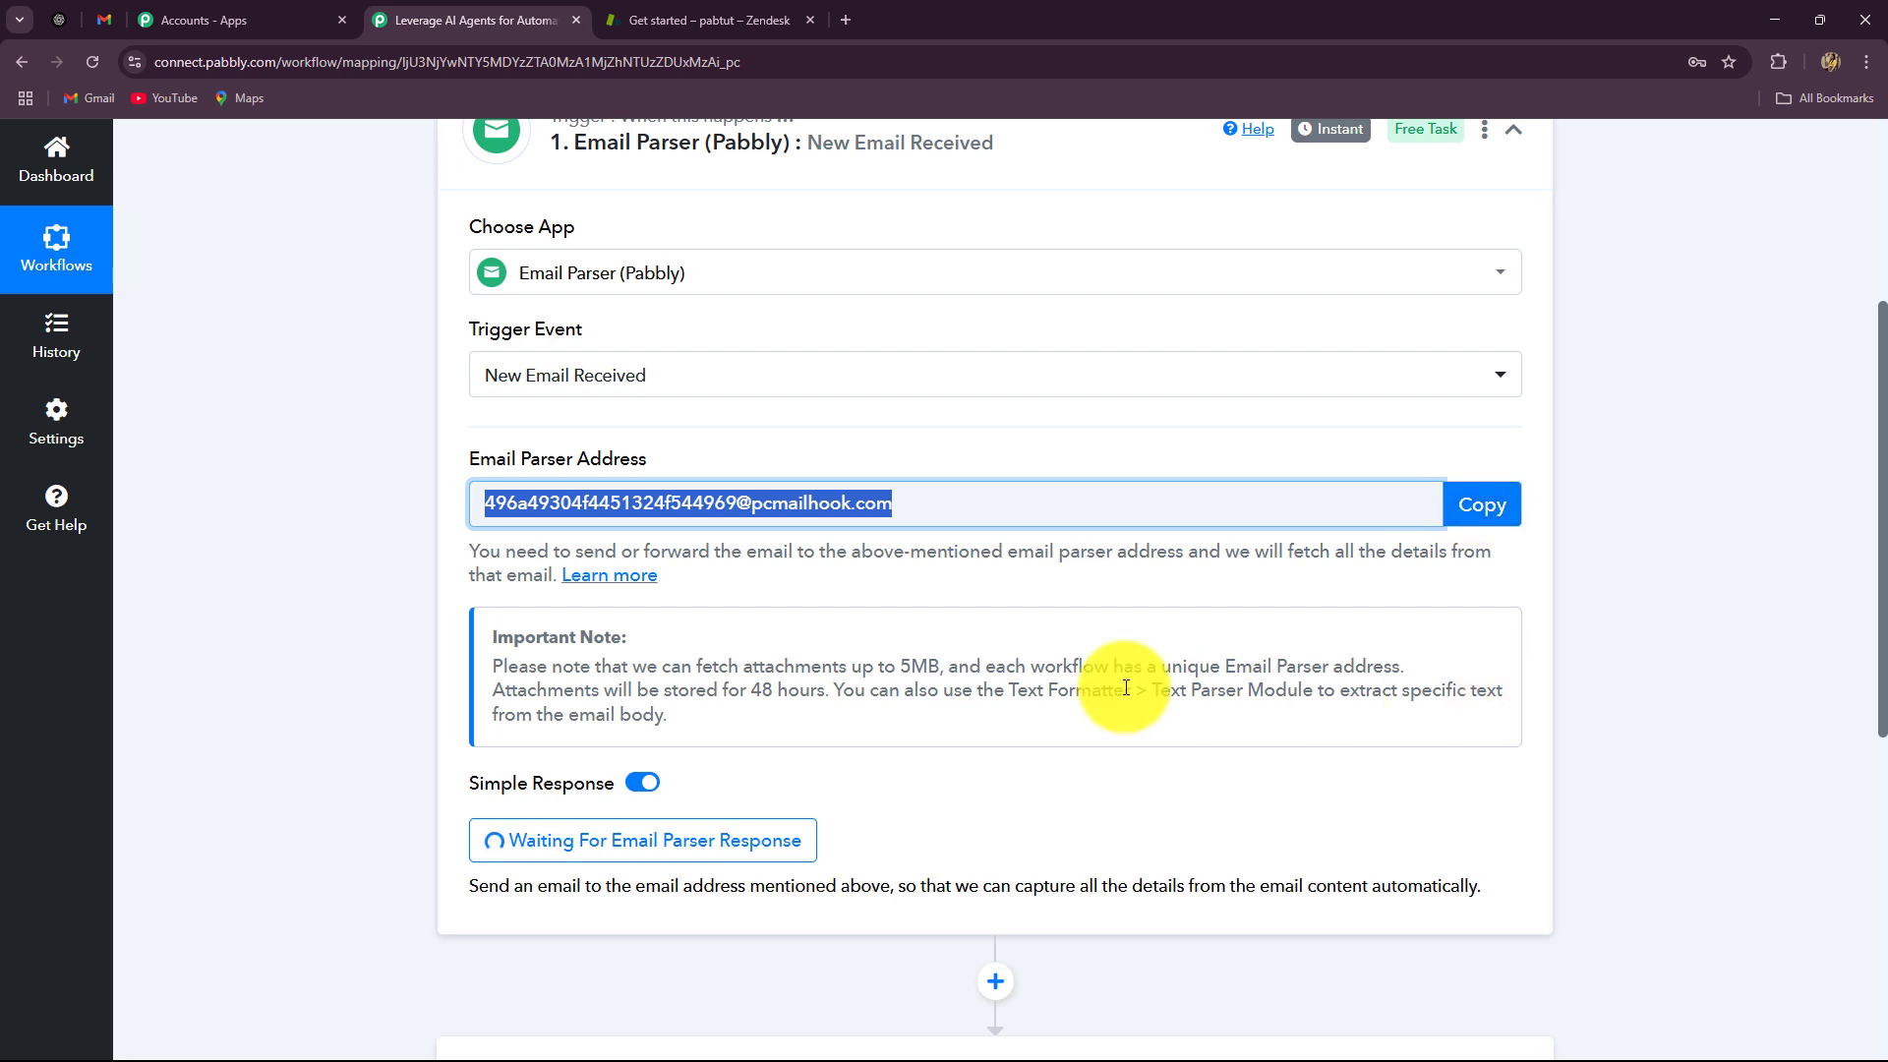
Step: Open Gmail's Forwarding and POP/IMAP settings
left_click(114, 22)
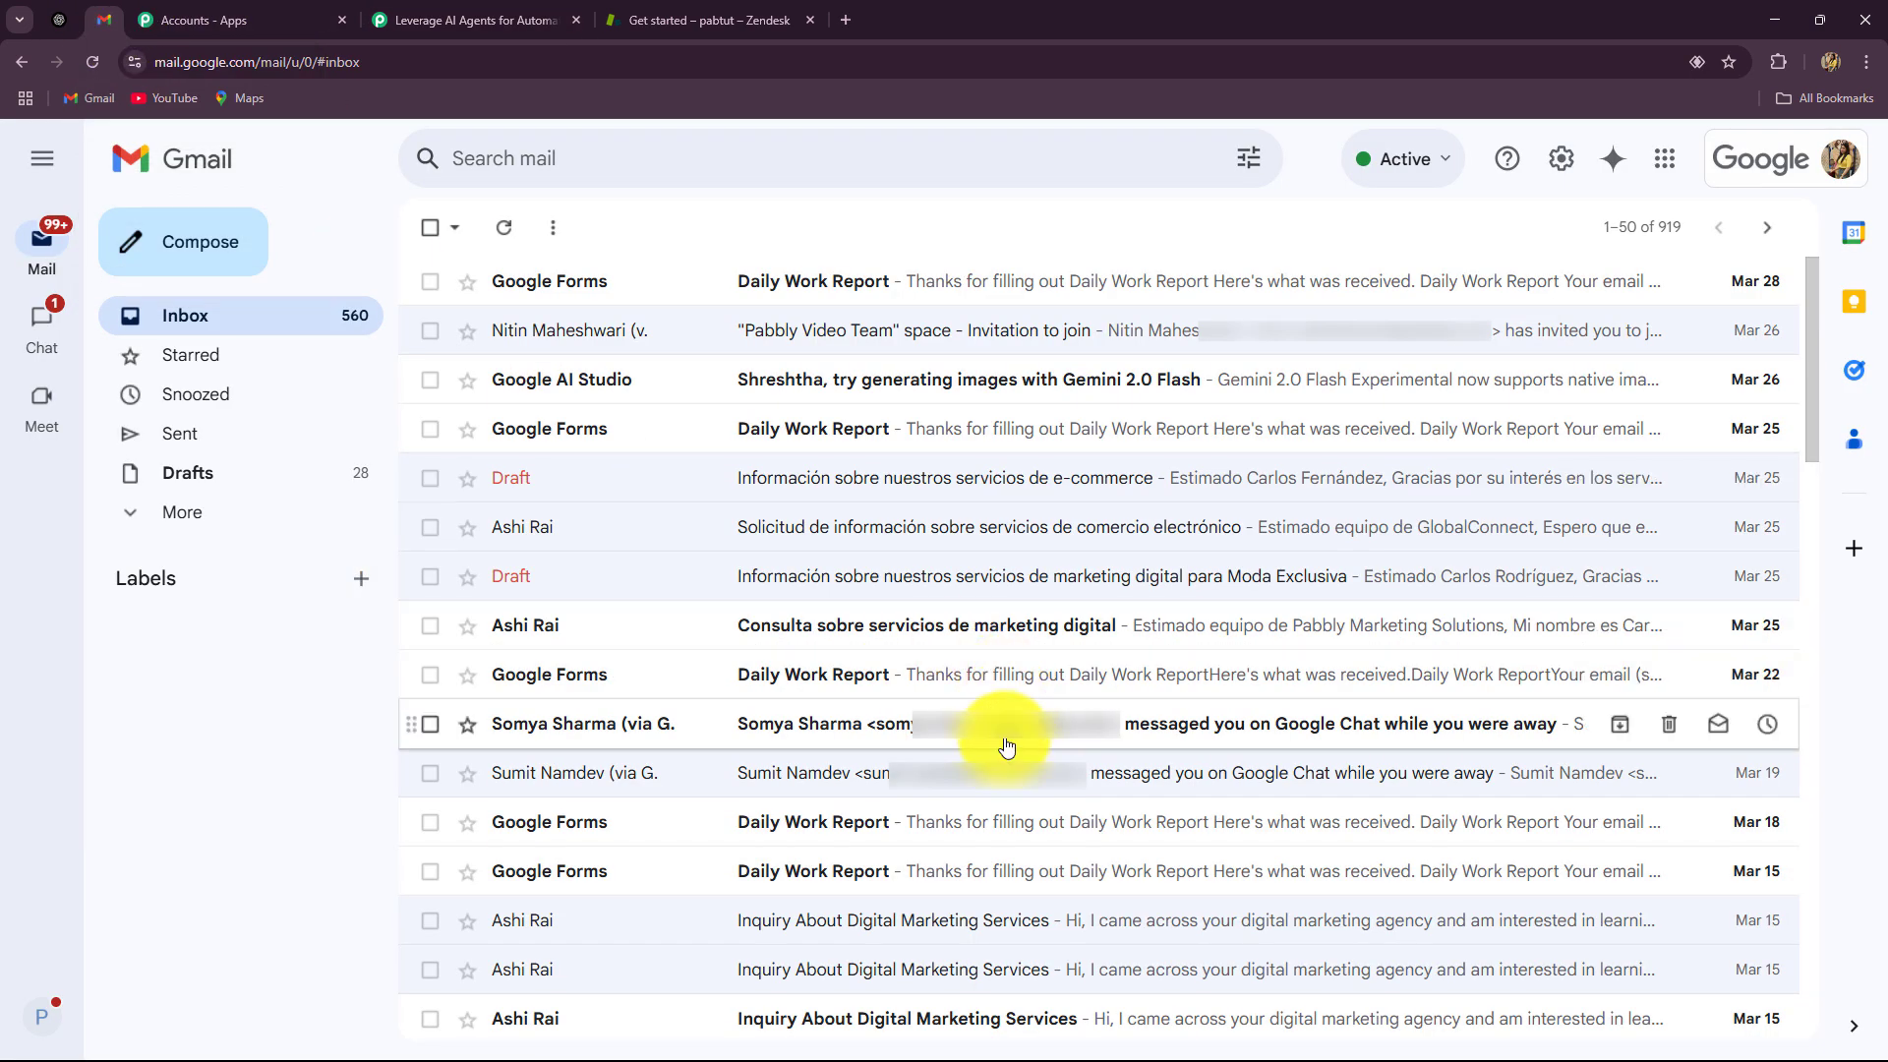
left_click(1560, 160)
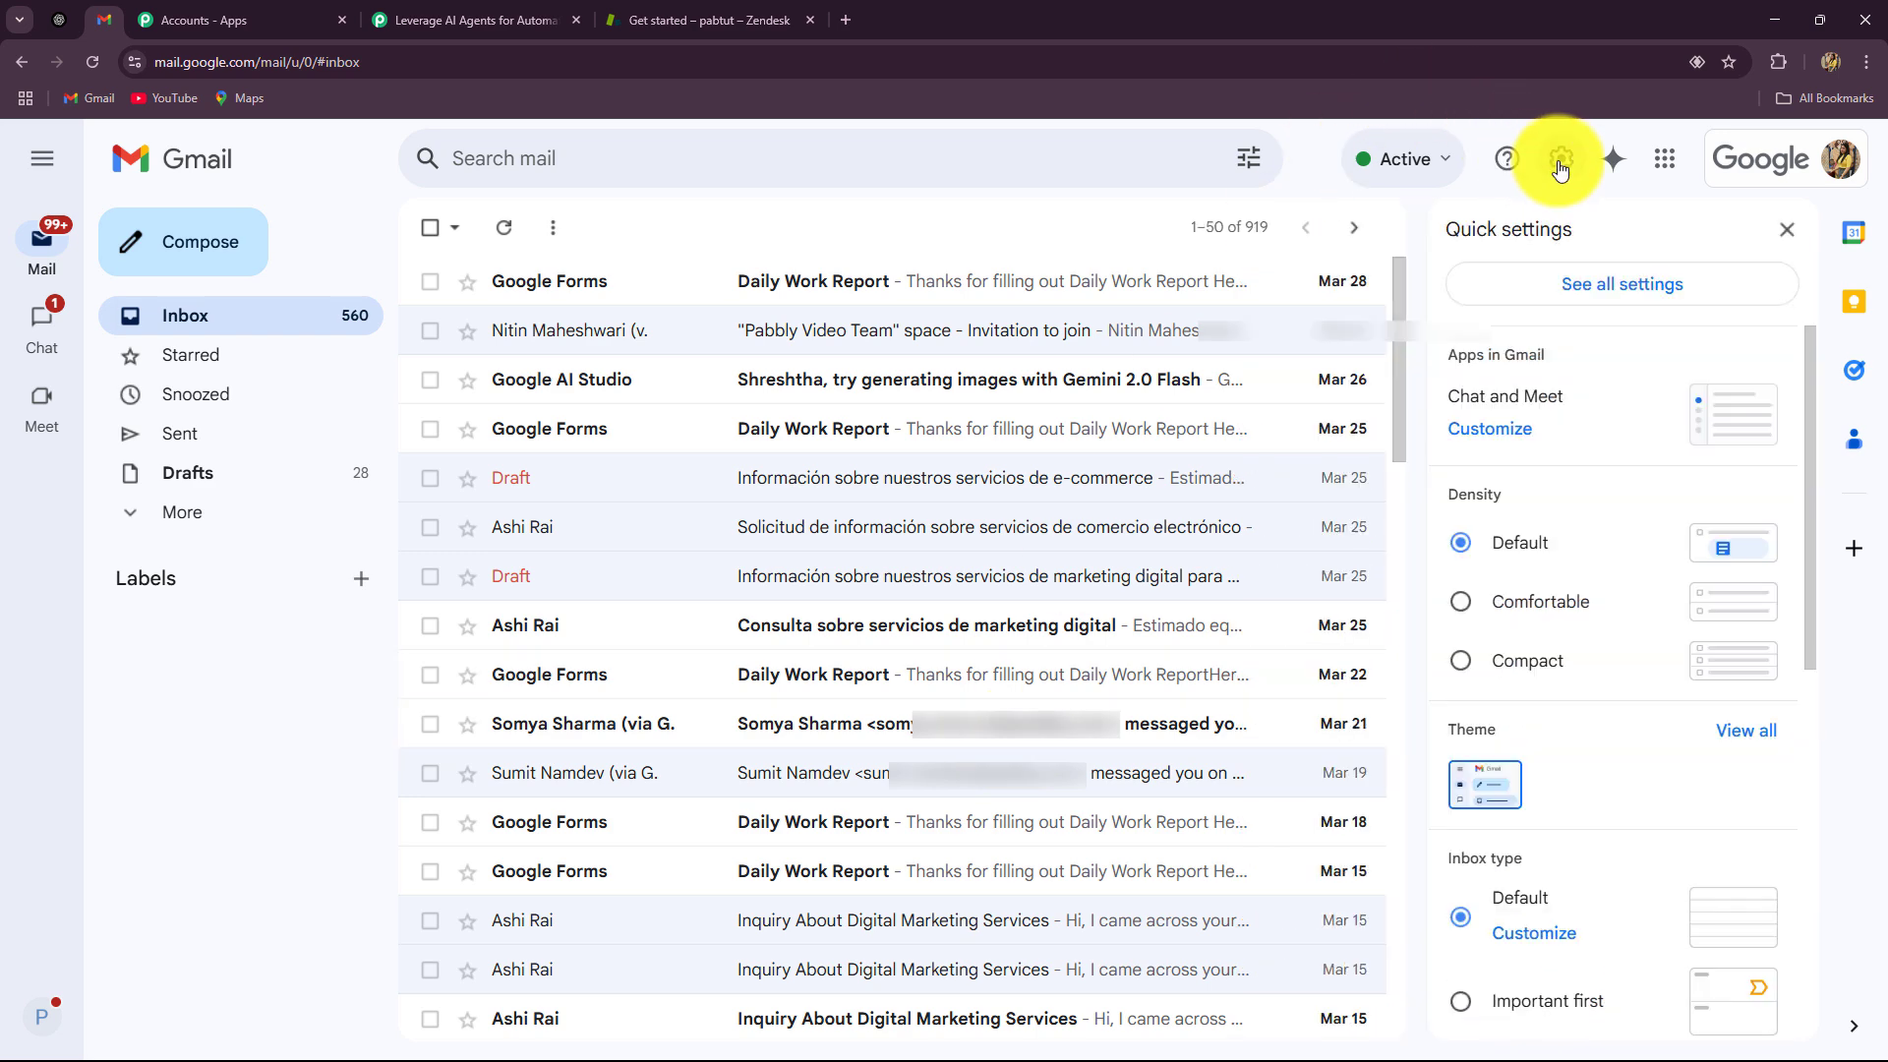
left_click(1529, 300)
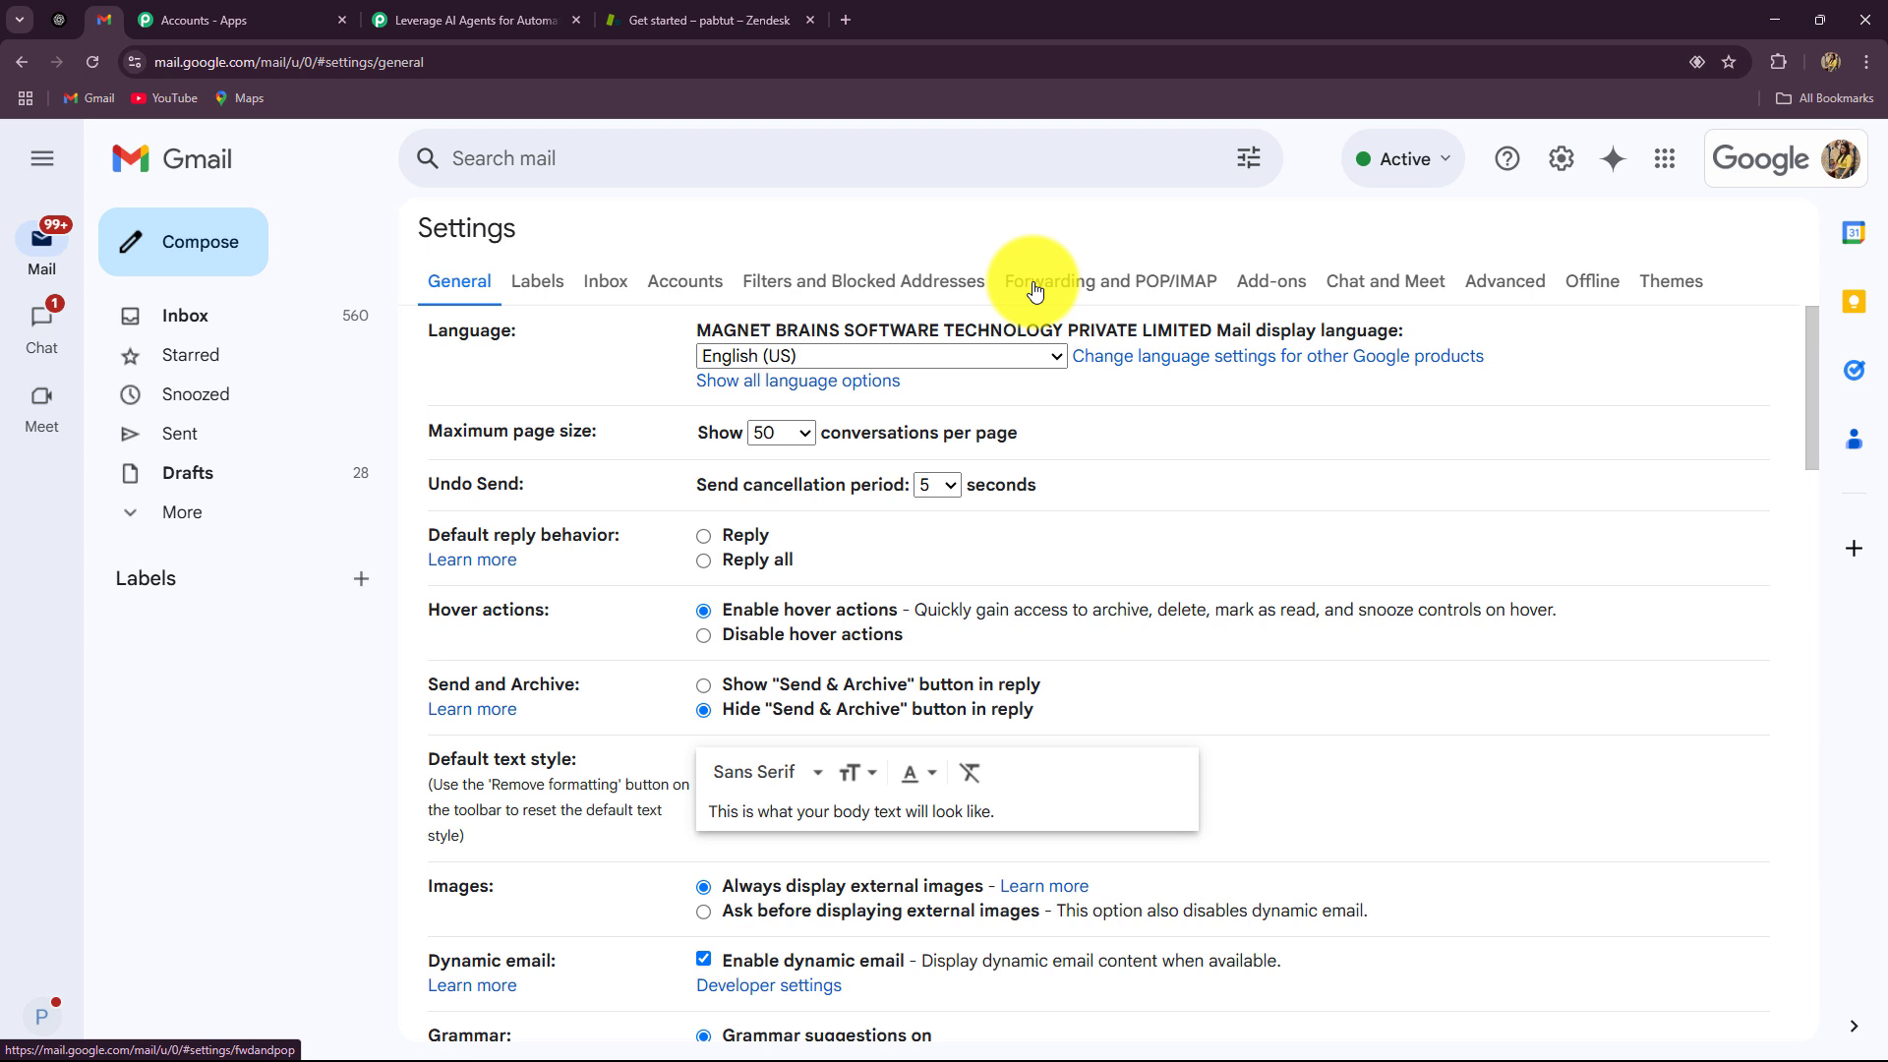
left_click(1034, 288)
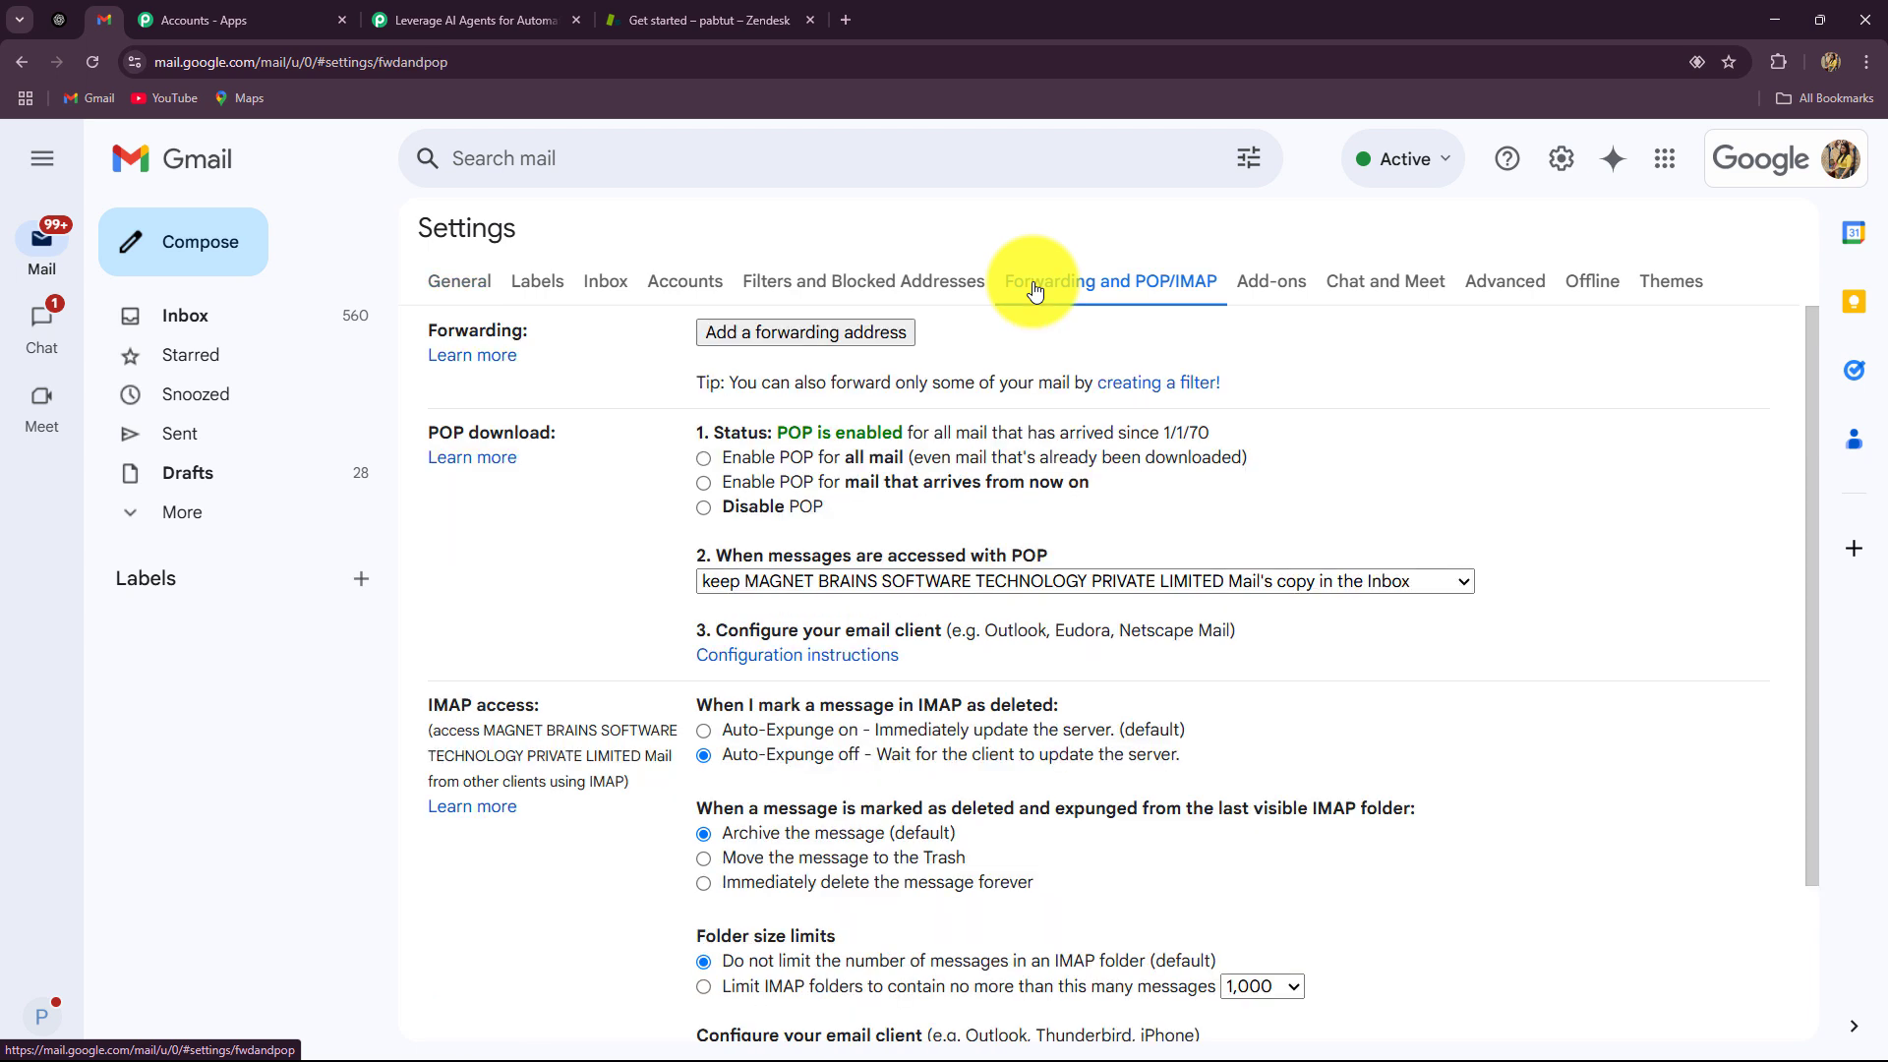
Step: Add the parser address as a forwarding address, then return to the Pabbly workflow
left_click(840, 332)
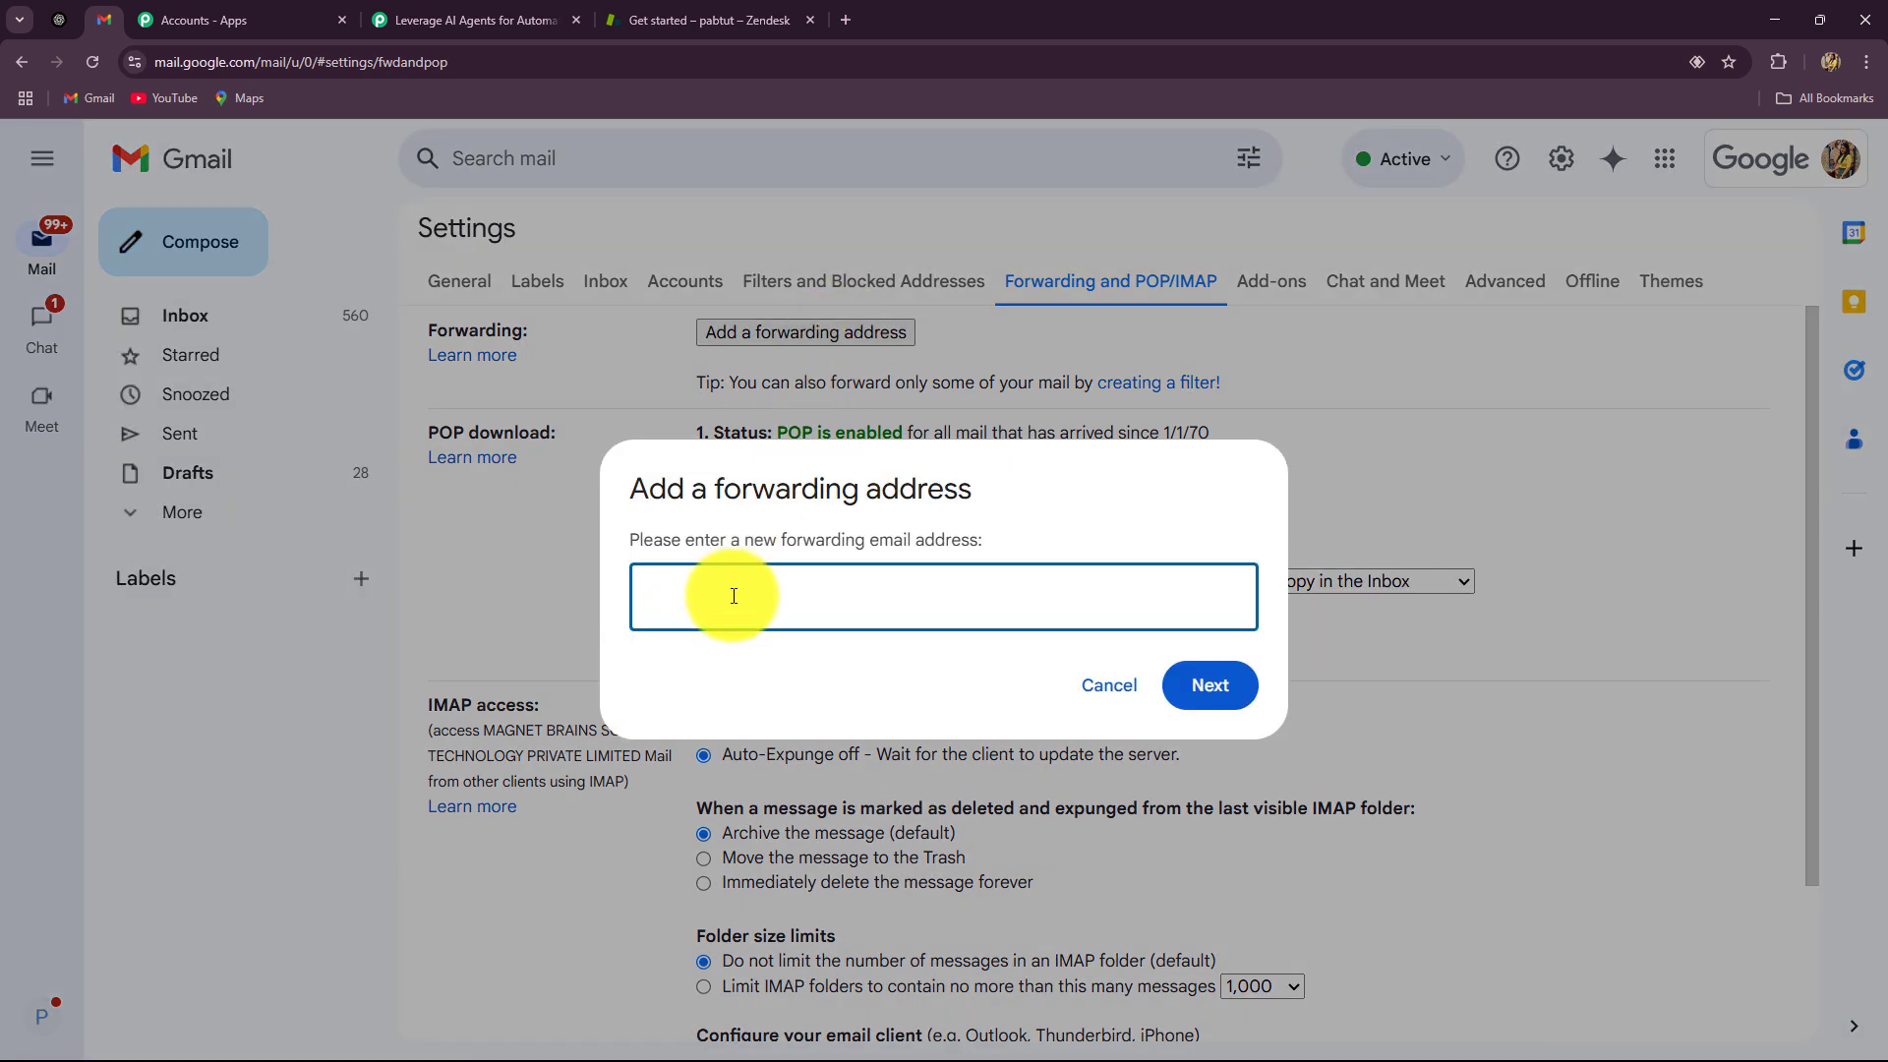
key("ctrl+v")
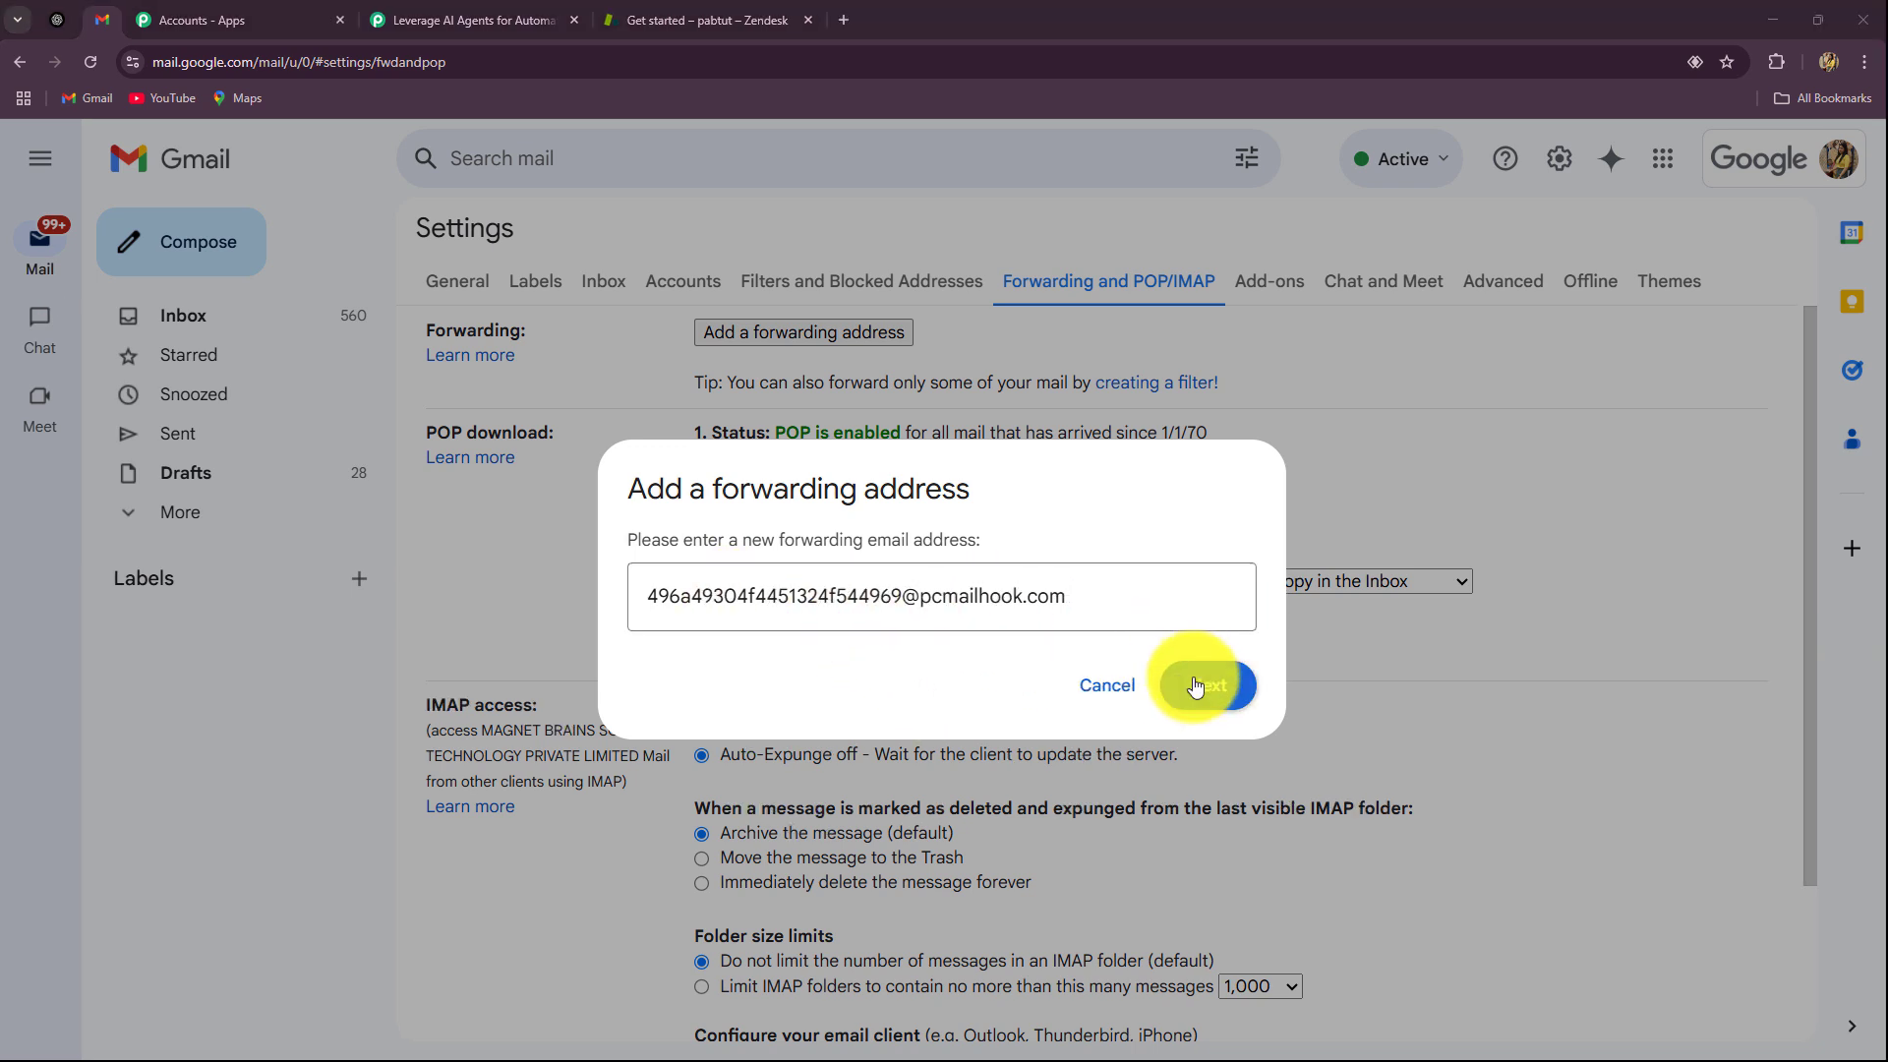
left_click(1198, 686)
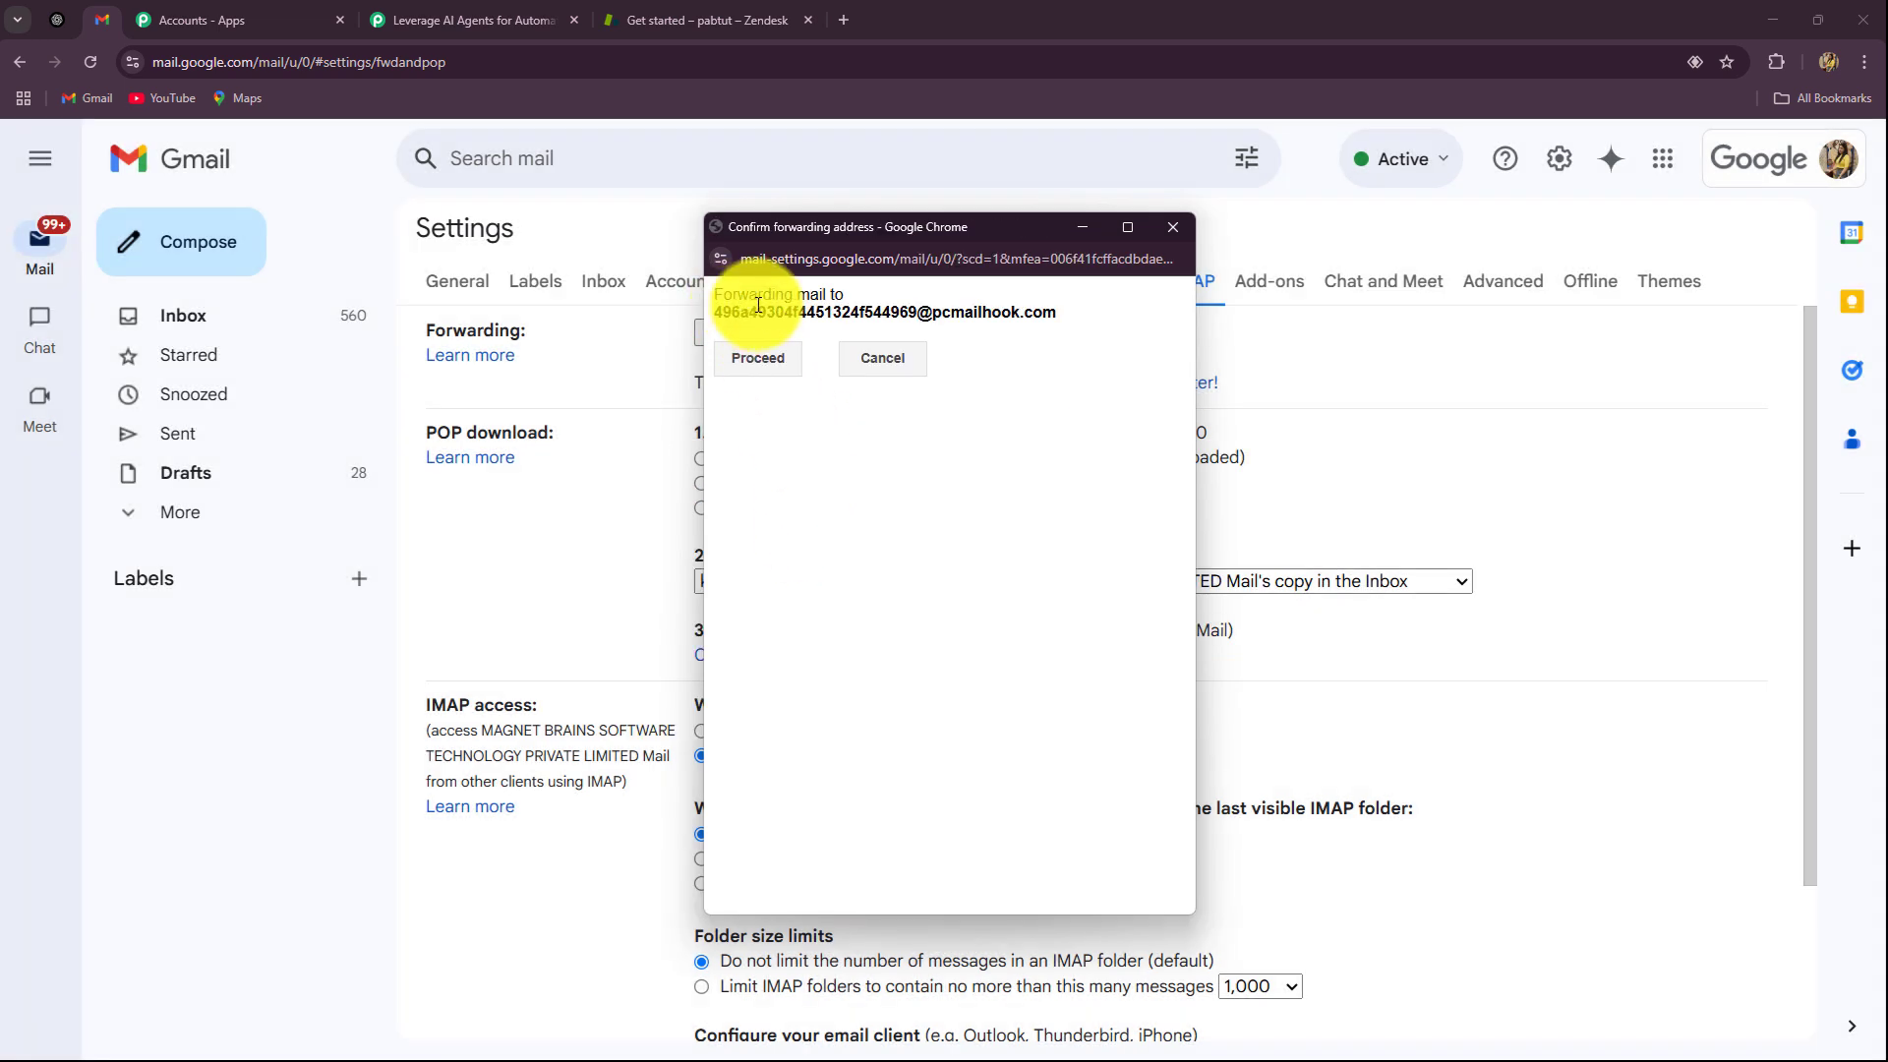
left_click(758, 357)
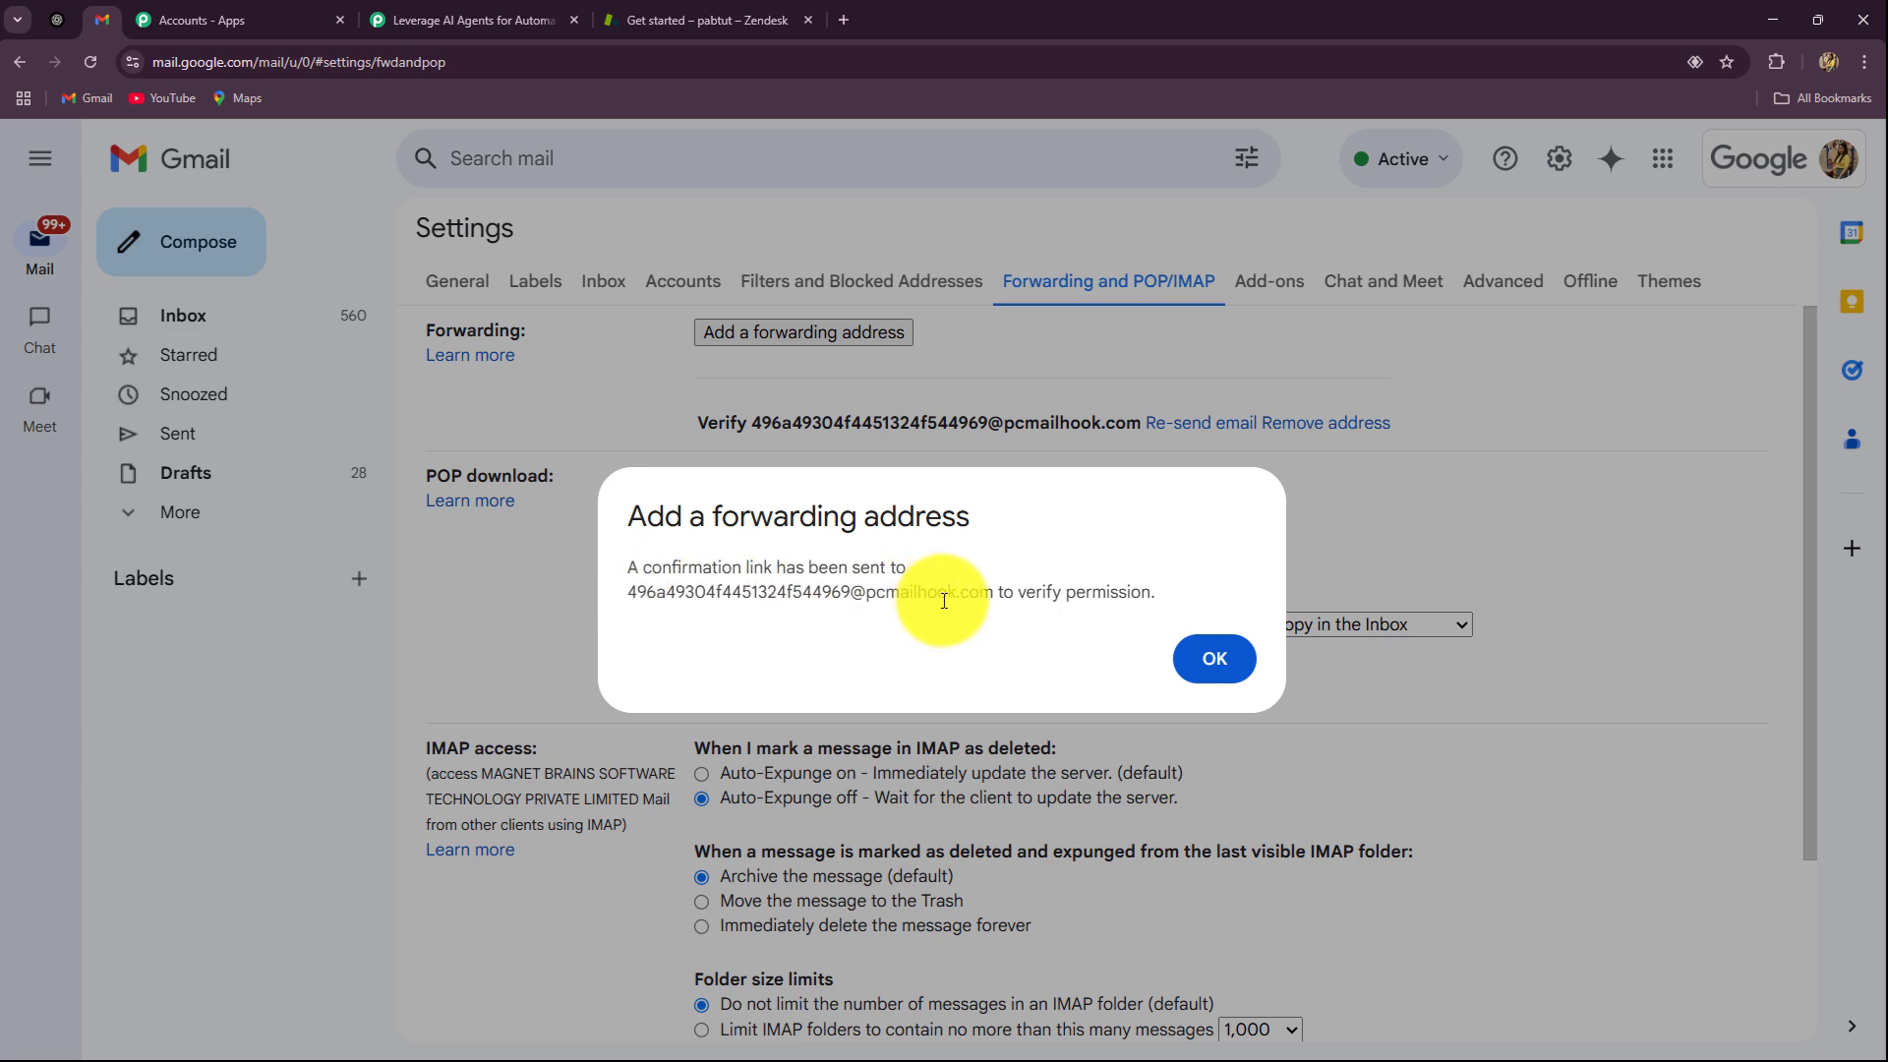
left_click(1213, 659)
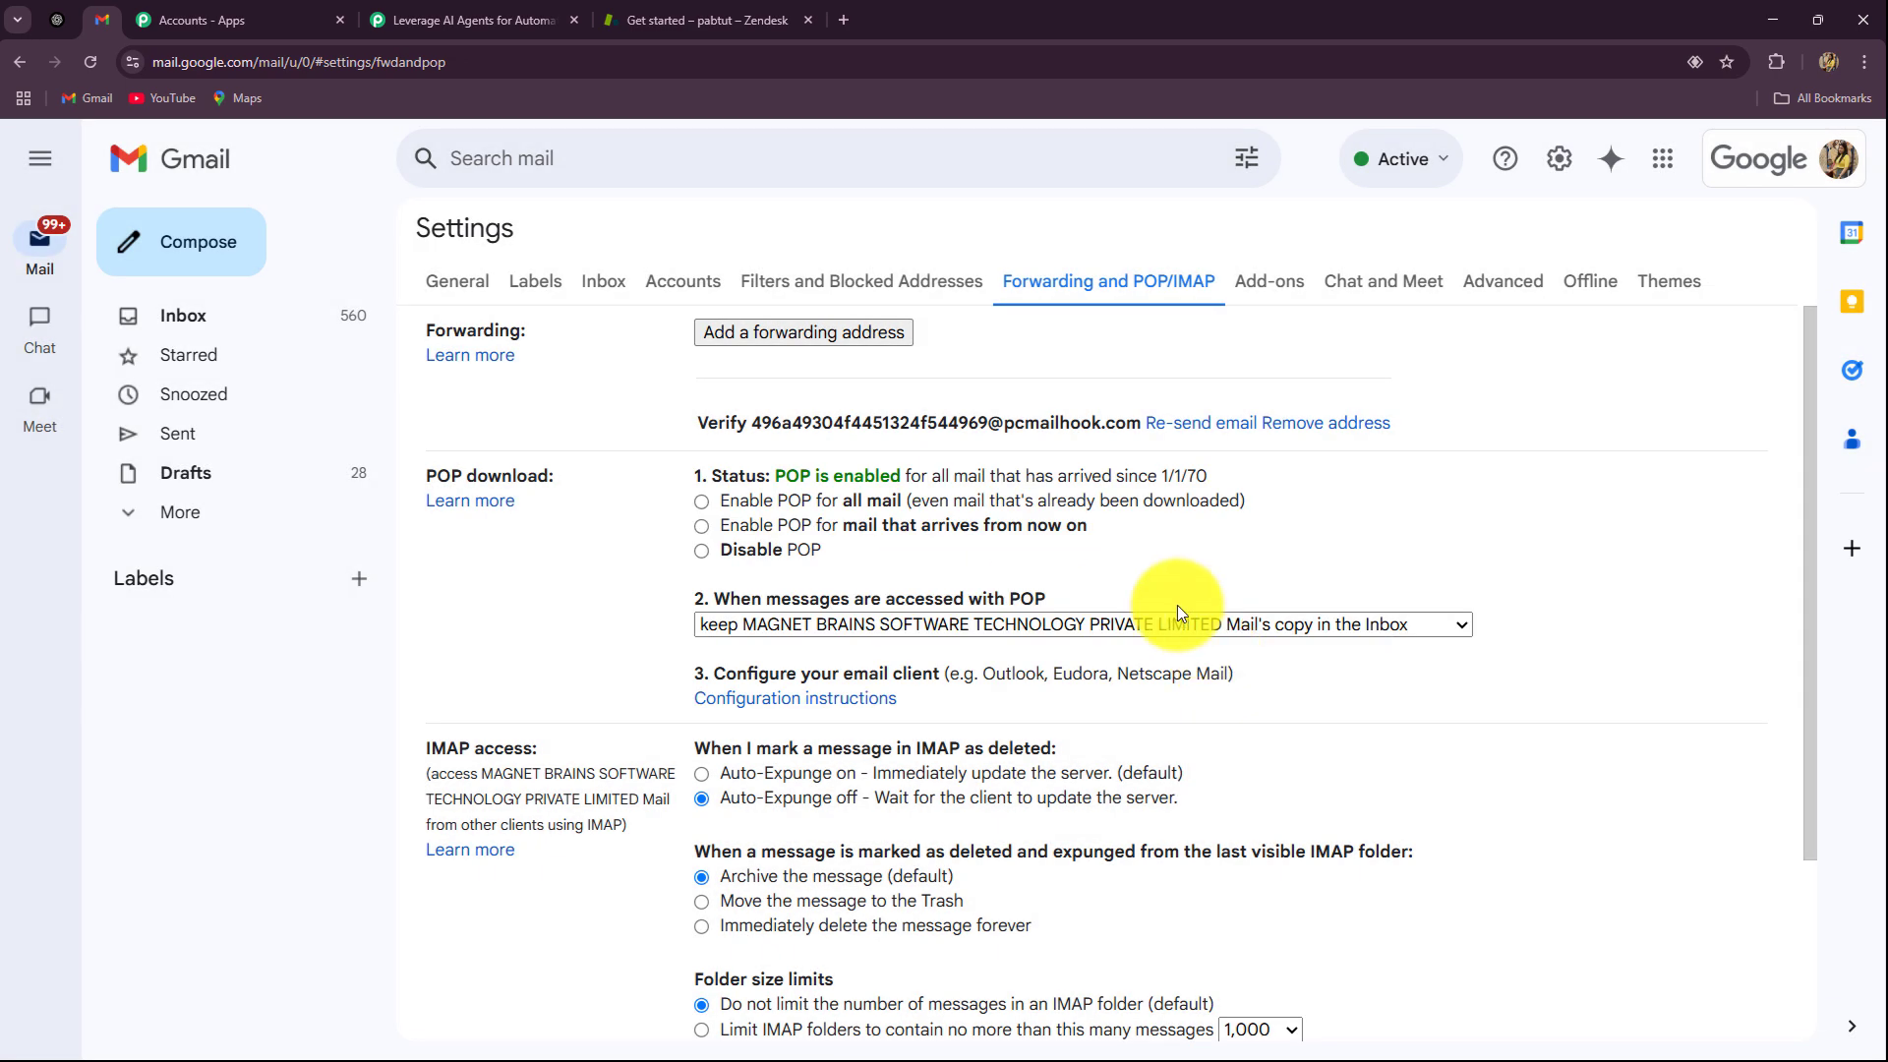
left_click(470, 11)
Step: Enlarge the captured email's Body Text and select the Gmail verification link
scroll(263, 510, "down", 10)
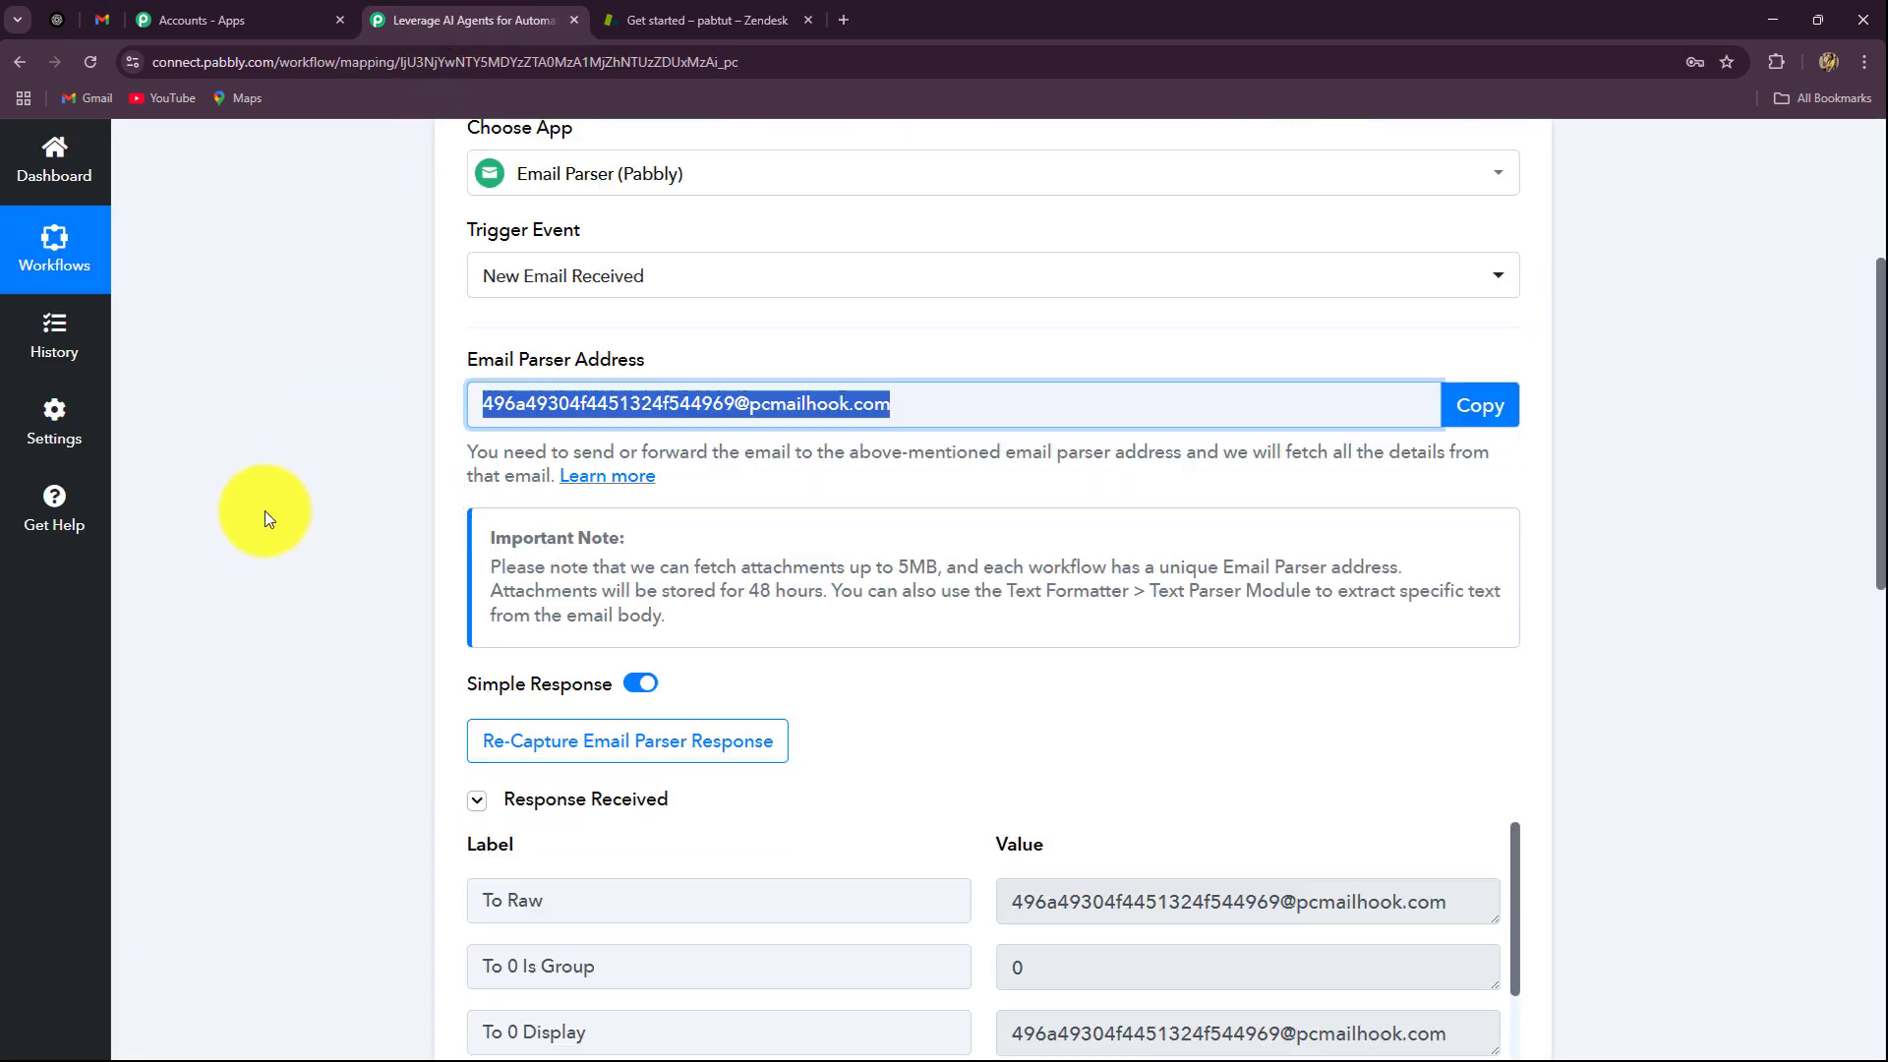
scroll(263, 510, "up", 2)
scroll(1449, 472, "down", 18)
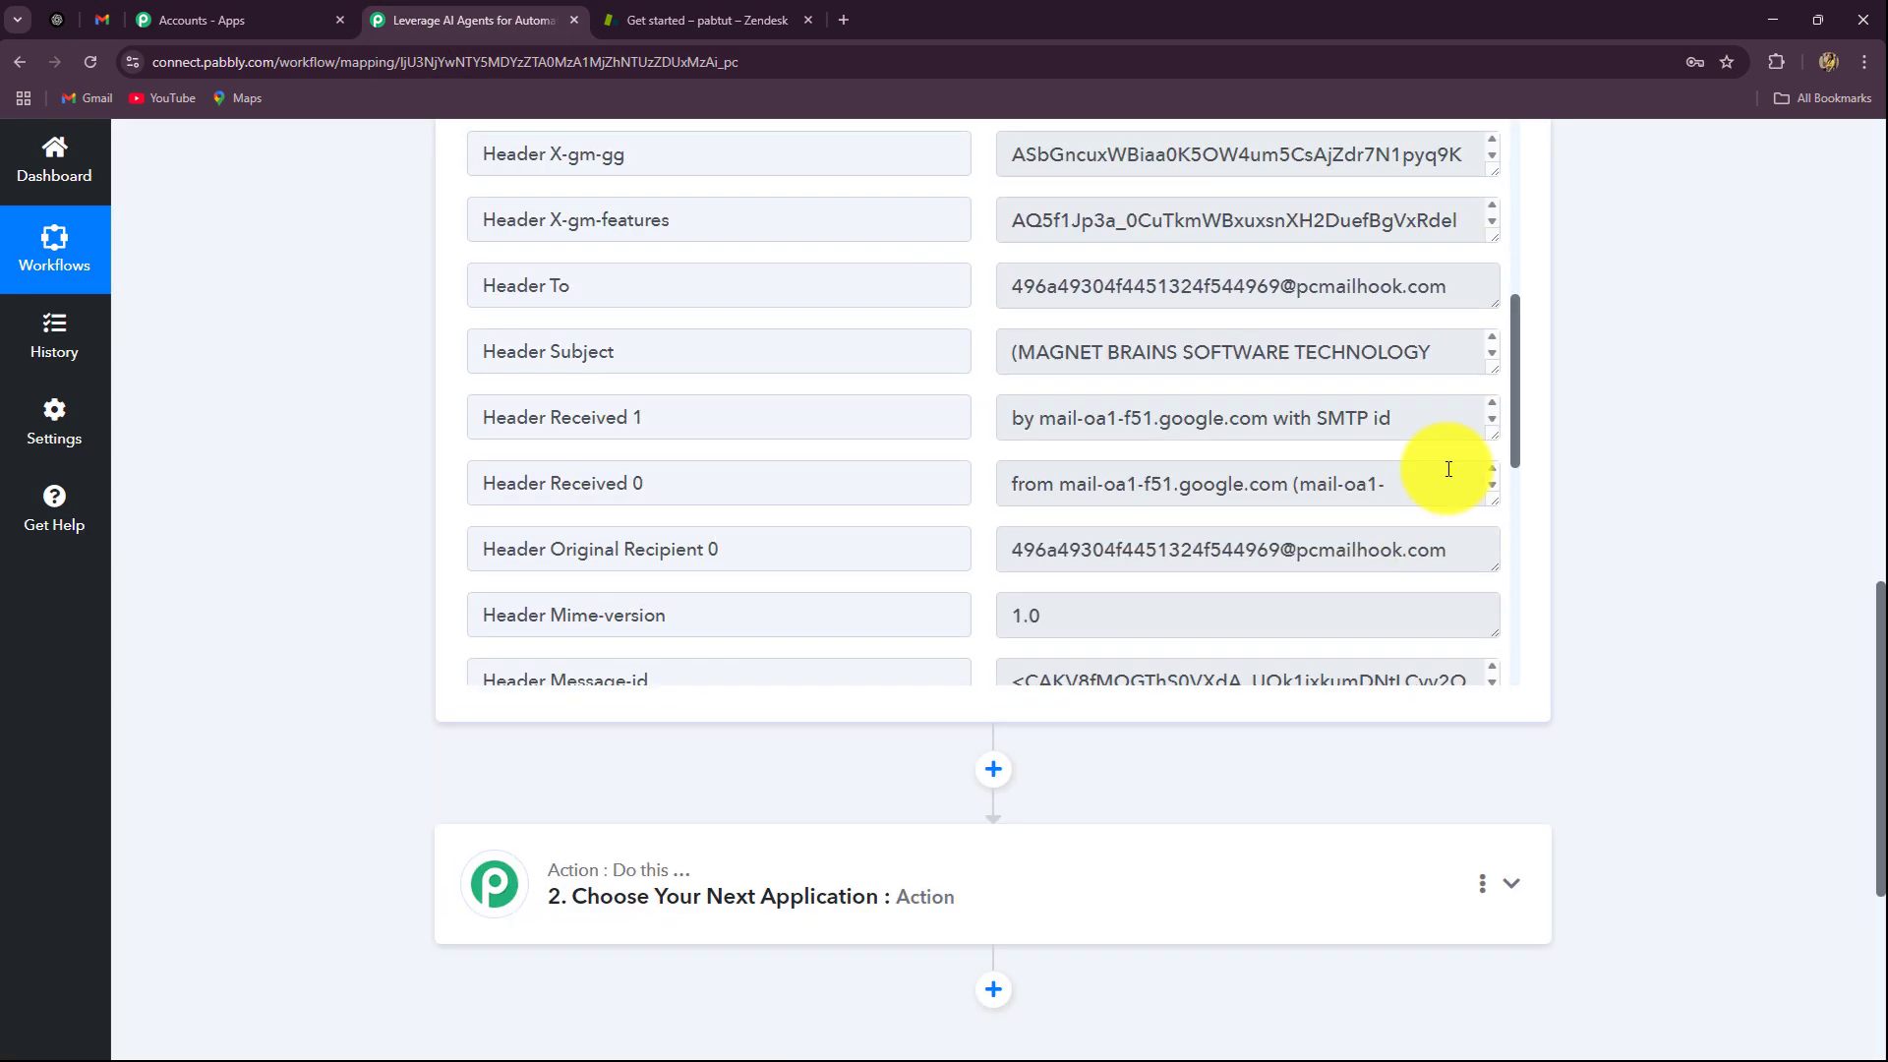
scroll(1408, 500, "down", 3)
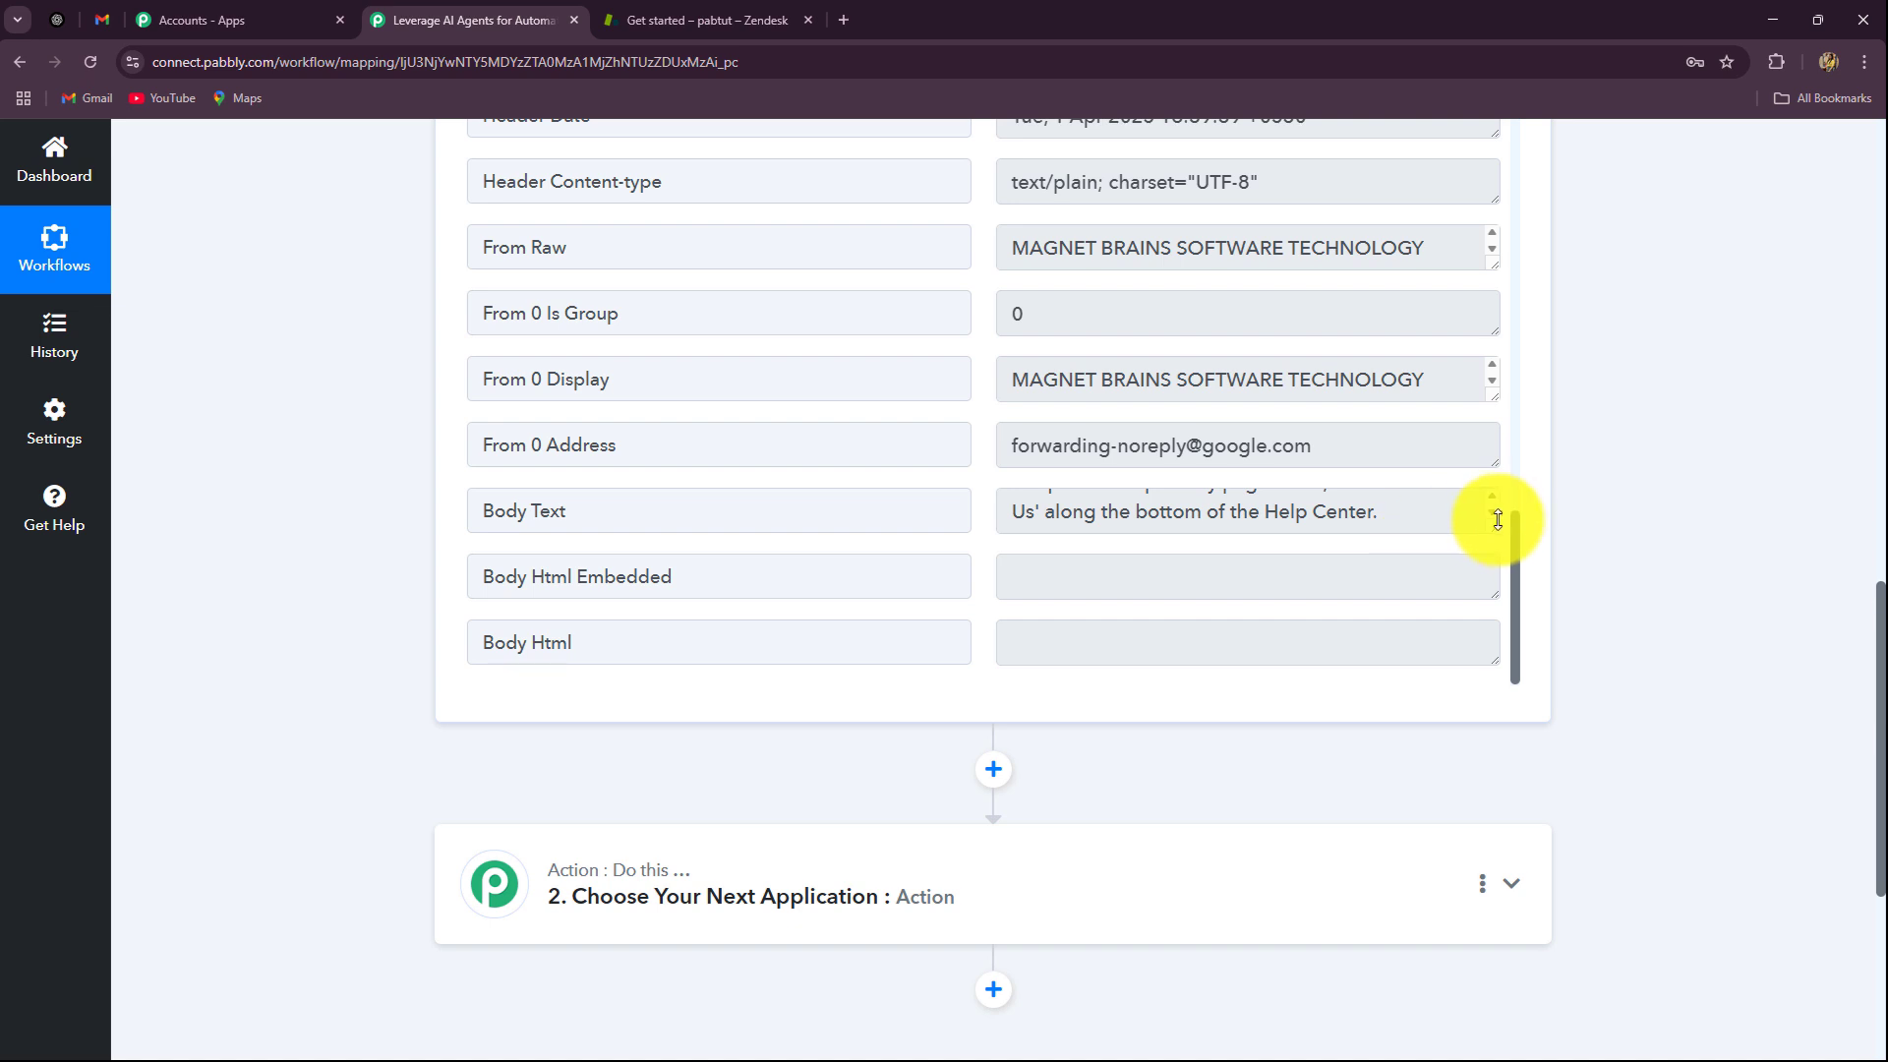
scroll(1465, 518, "up", 3)
scroll(1444, 525, "up", 5)
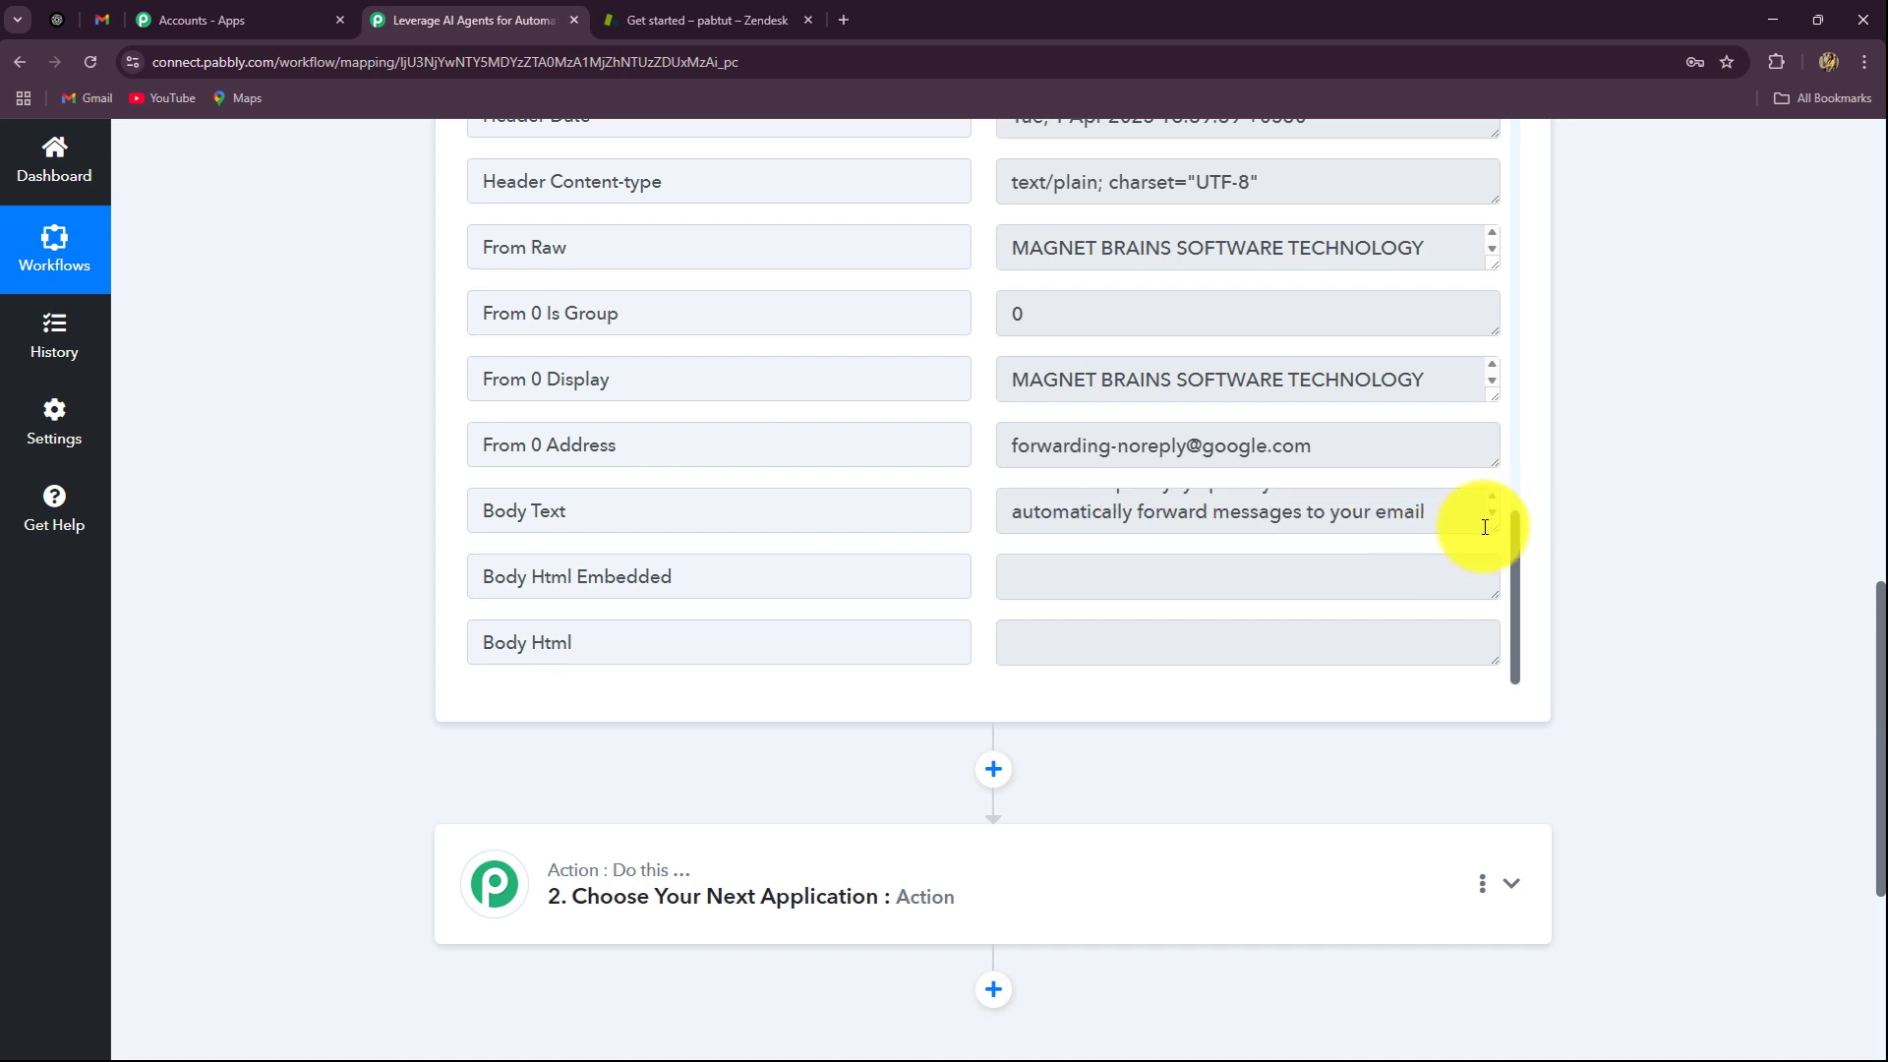
left_click_drag(1489, 530, 1496, 664)
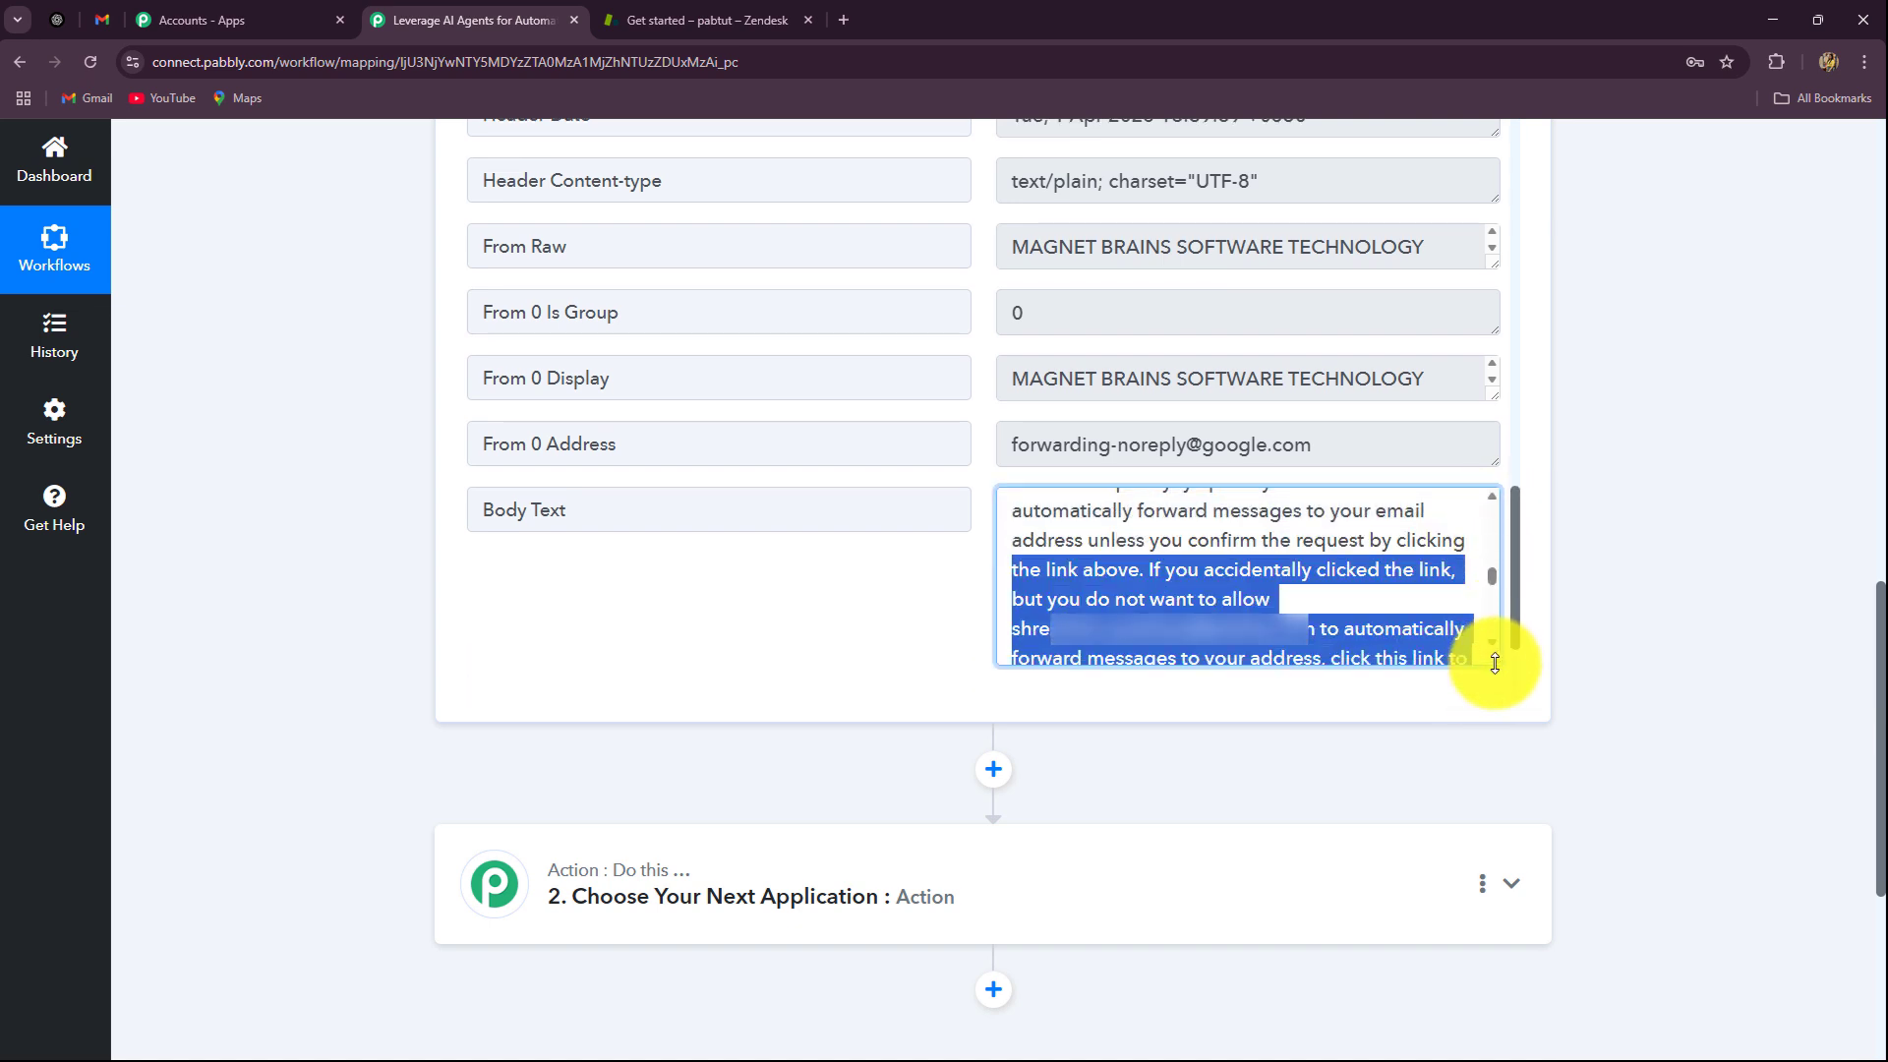
left_click(1348, 574)
scroll(1348, 574, "down", 4)
scroll(1348, 573, "up", 2)
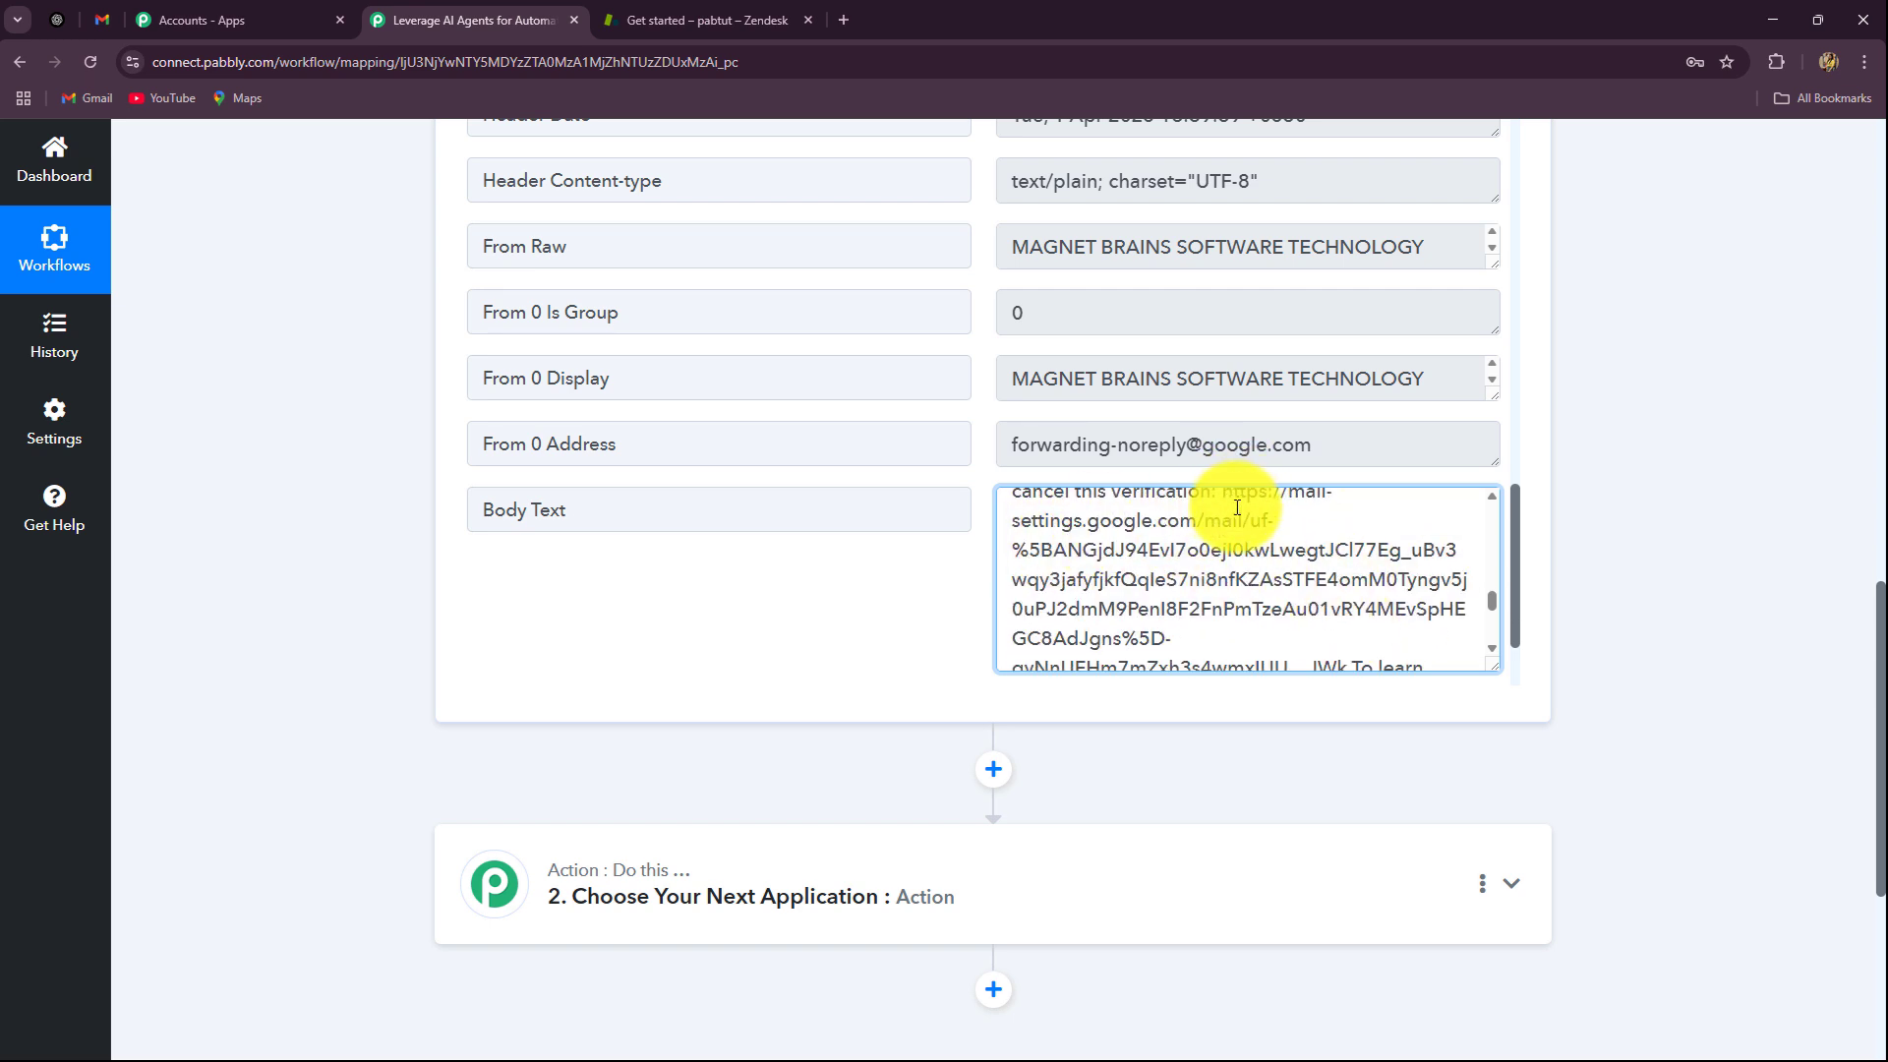
left_click_drag(1223, 491, 1349, 547)
Step: Load the verification link in a new tab and confirm forwarding to the pcmailhook.com address
left_click(843, 20)
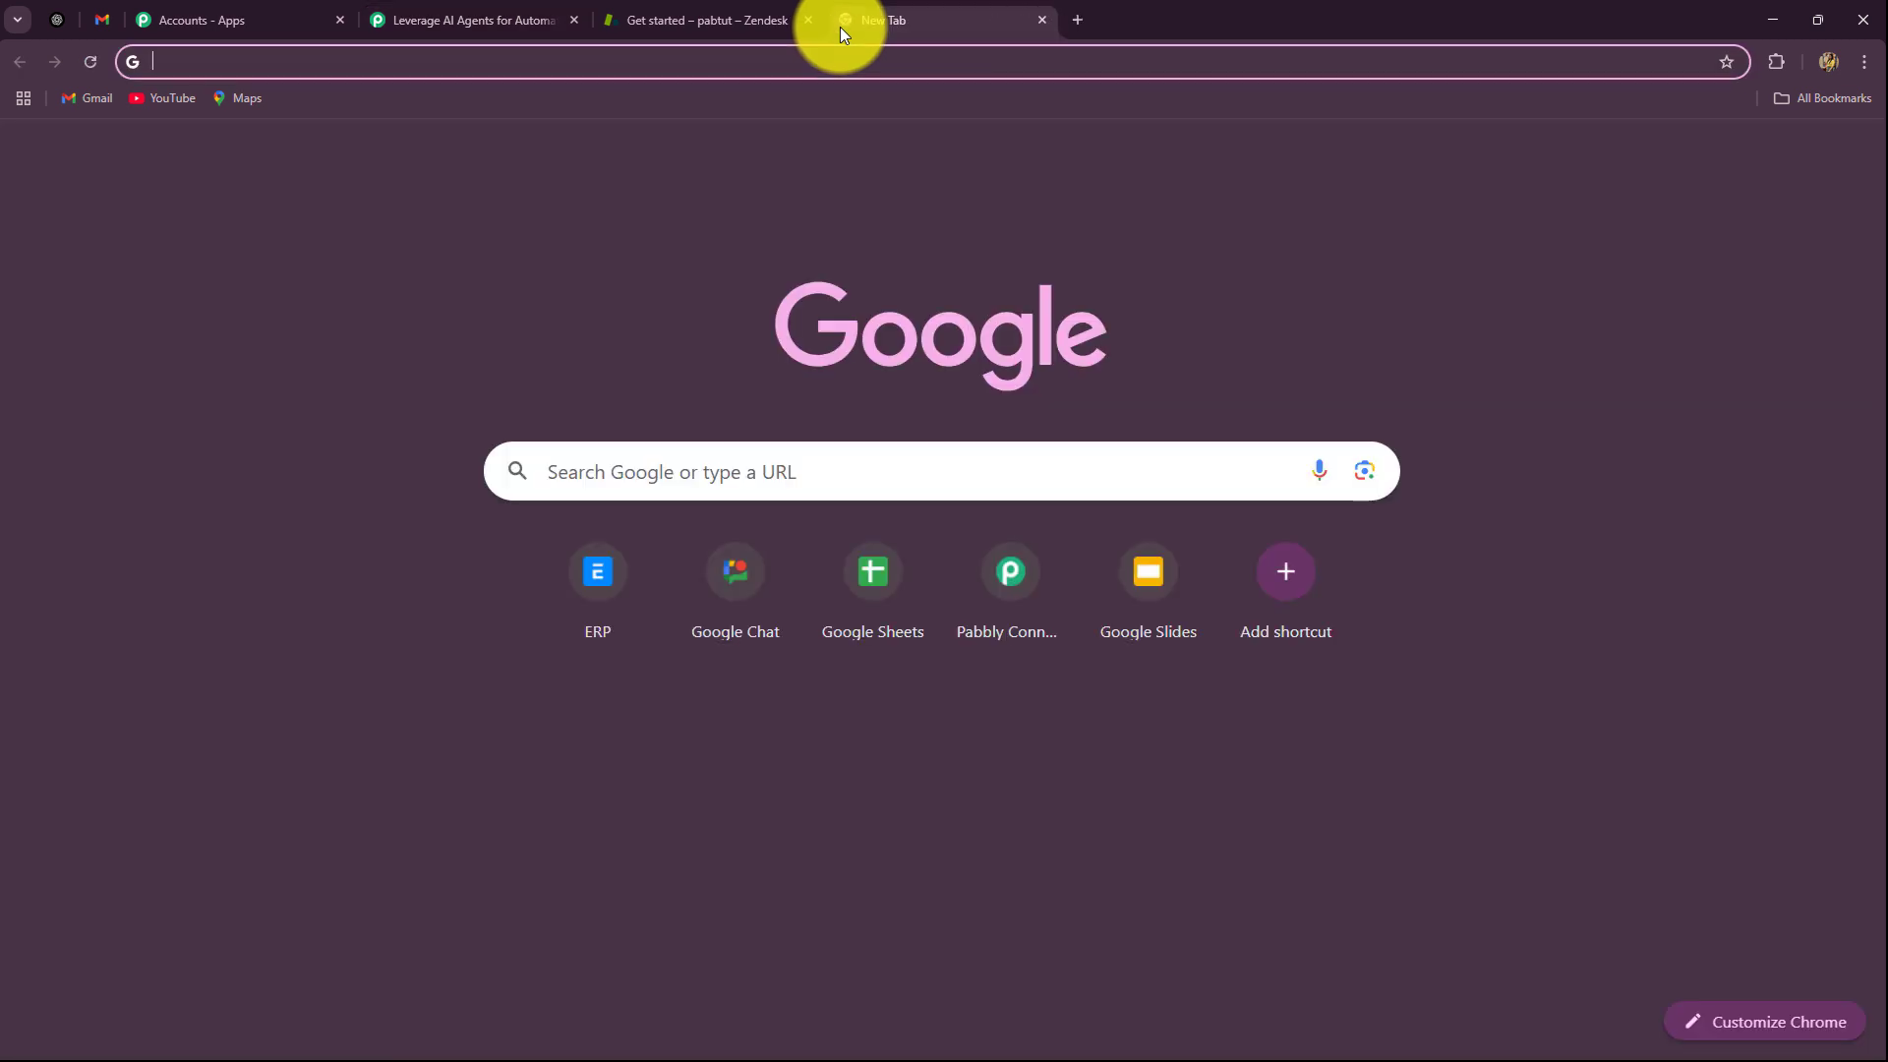
type("https://mail-settings.google.com/mail/vf-%5BANGjdJ9MSKAAMqlq2fV9MNn7Plkvg9F8OOsvhcHPKWASmm7Bsvw9mfVa6mRG8hyNPiBZ8fPKRYvkqZlOA6NKAnS7ftfmX9DigTkfqwiSSLFOQQPMSd2_S2XJcm3z1Hw%5D-qyNnUFHm7mZxh3s4wmxlUU__JWk")
key("Return")
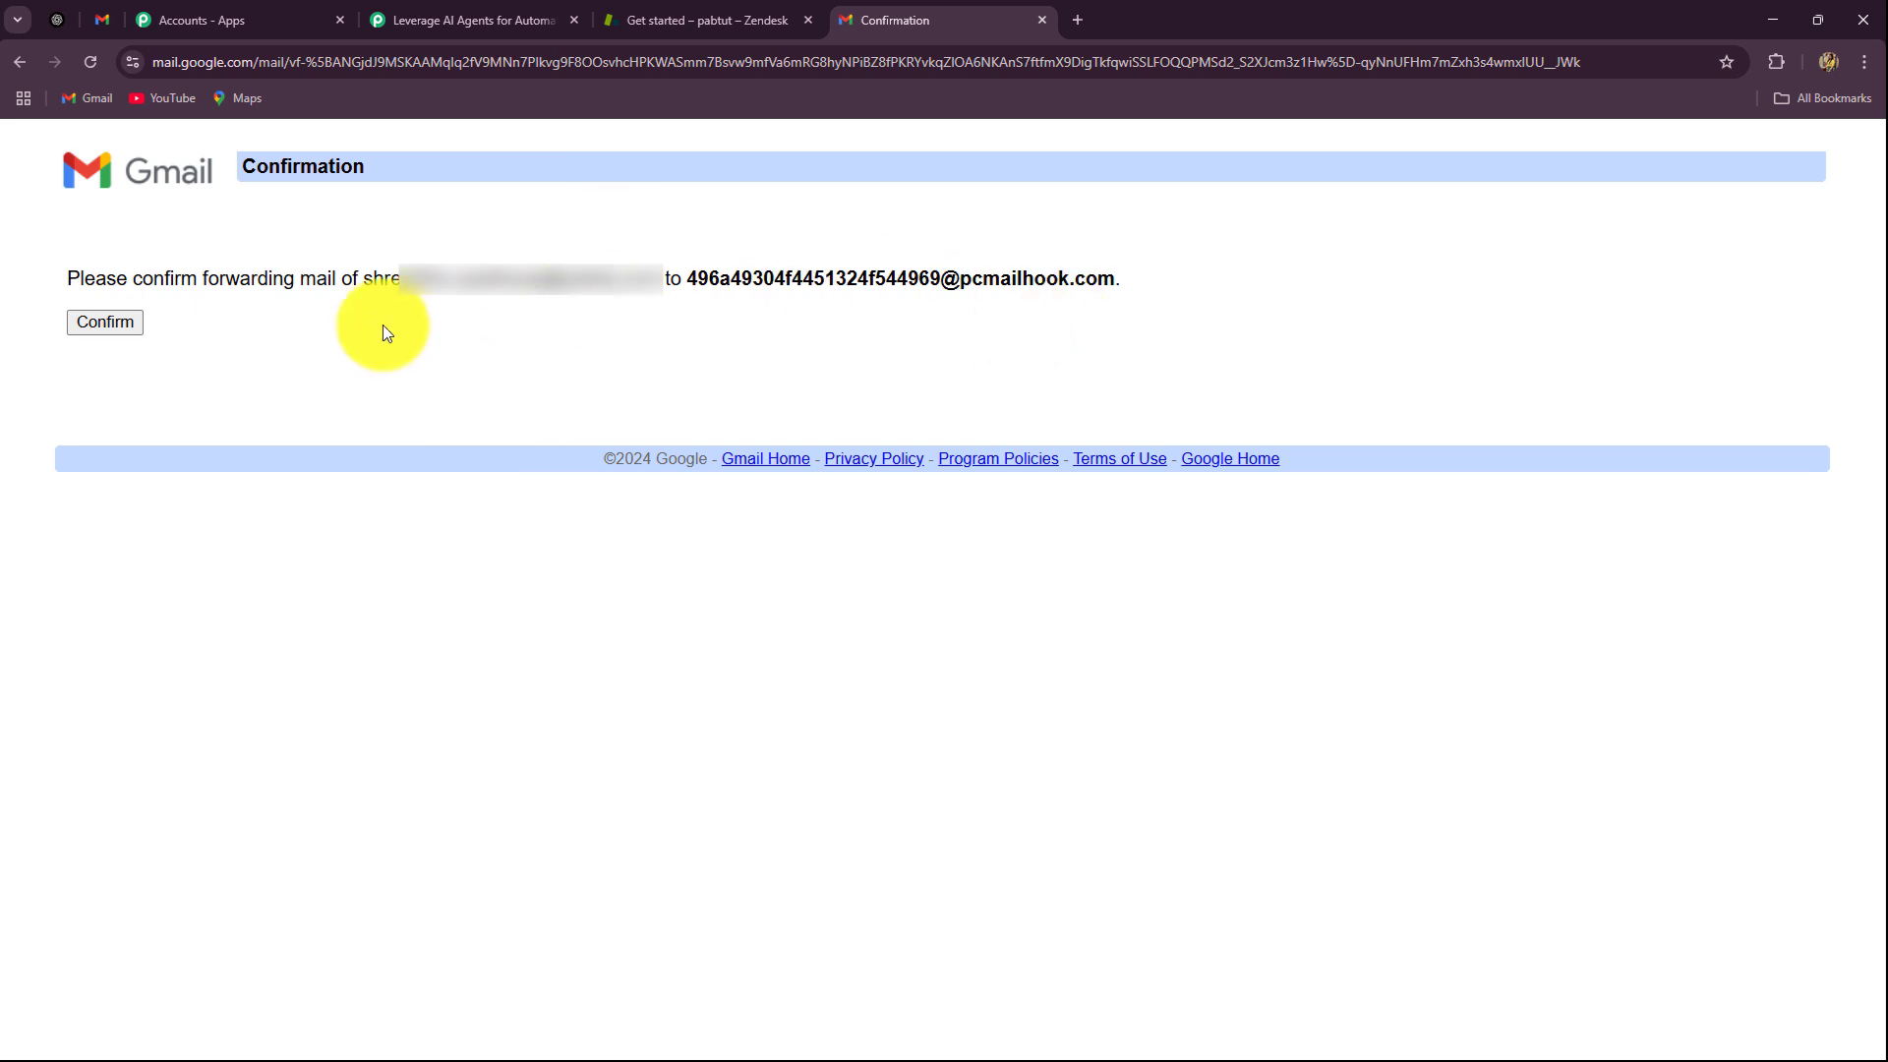
left_click(106, 322)
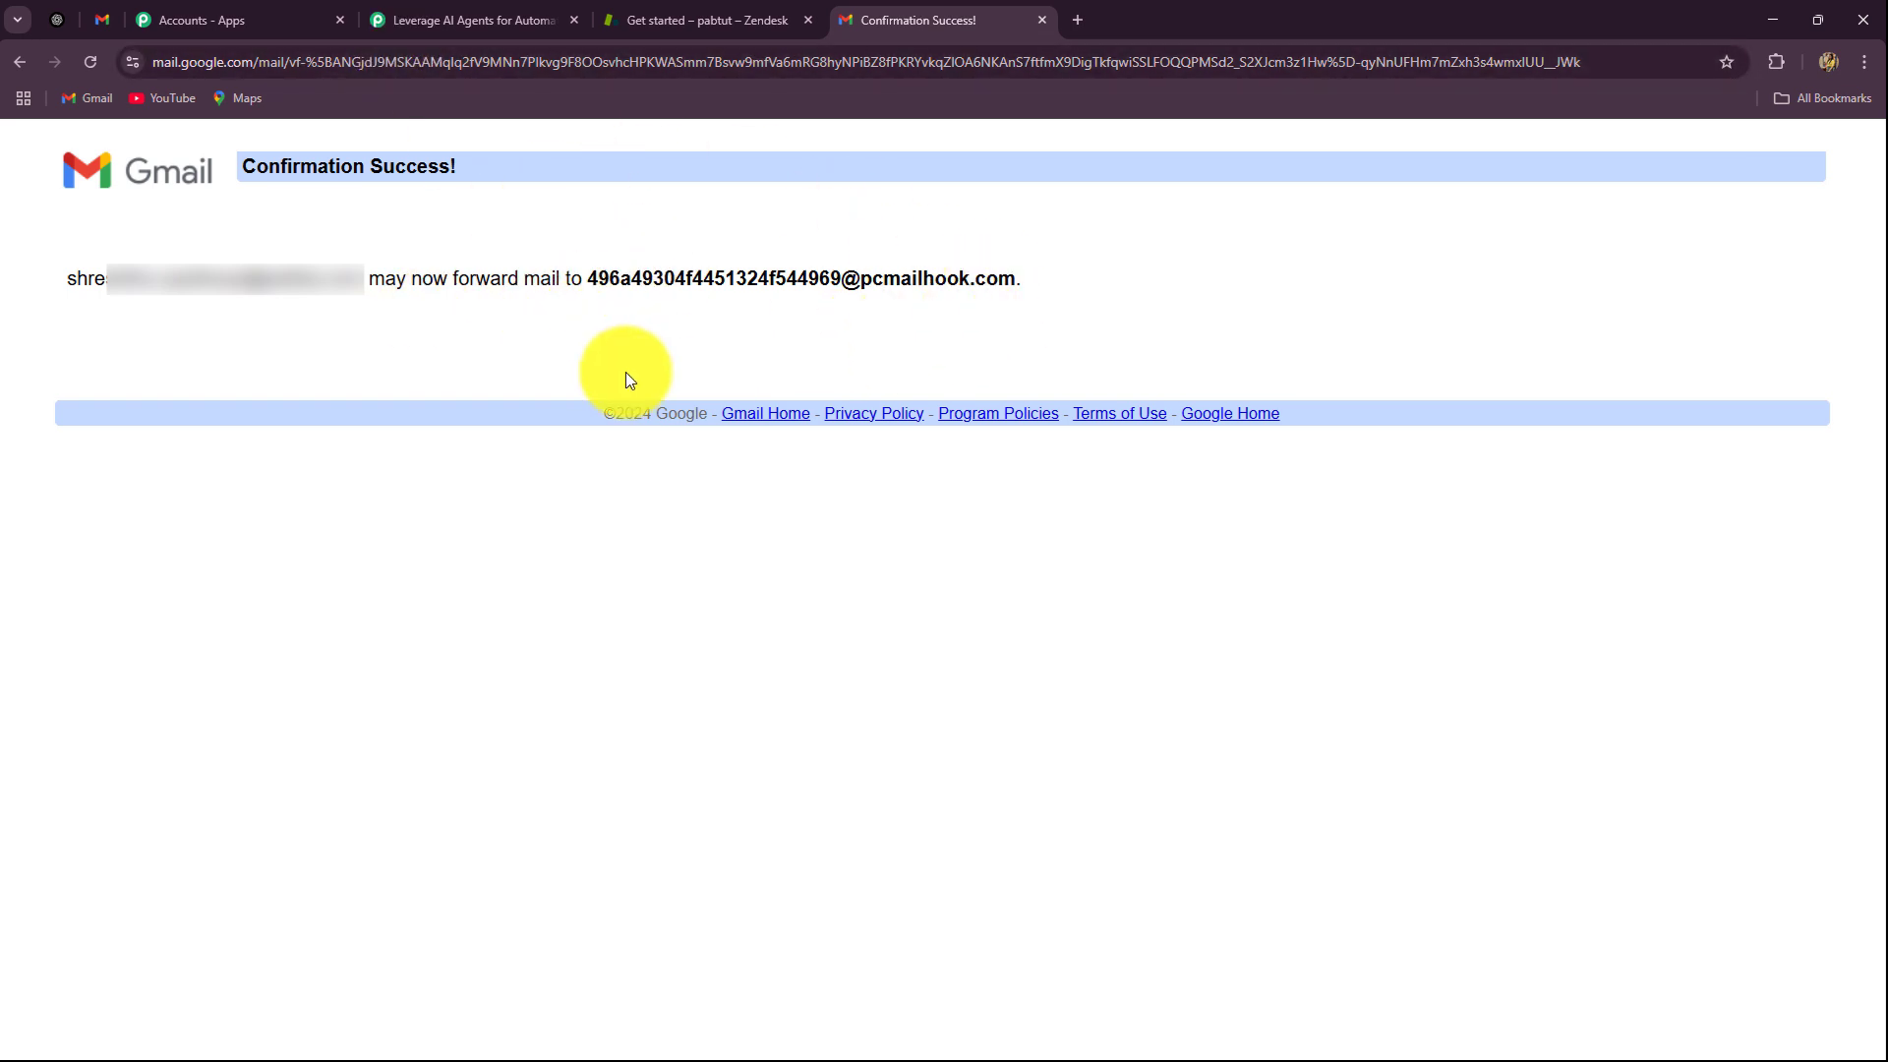
Step: Re-capture the Email Parser response in Pabbly, confirming Yes, and return to Gmail's forwarding settings
left_click(431, 17)
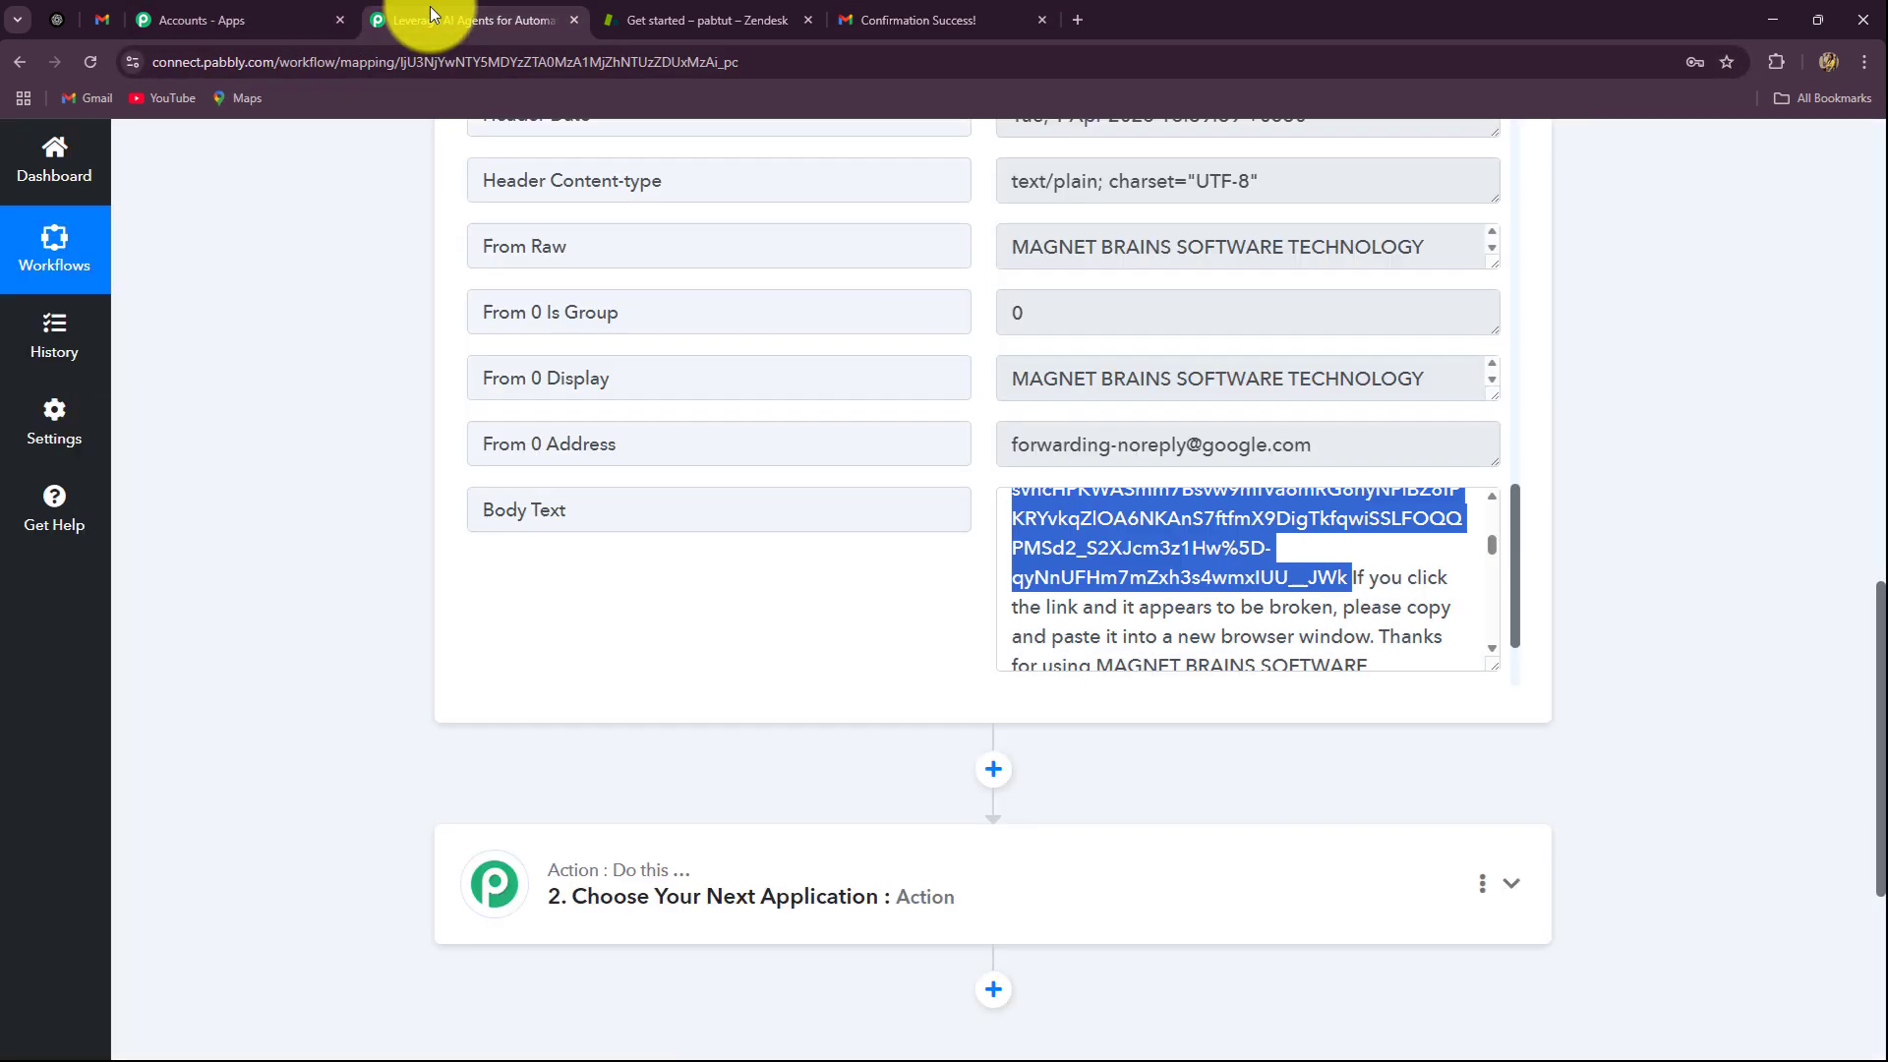
scroll(410, 451, "up", 6)
scroll(405, 447, "up", 5)
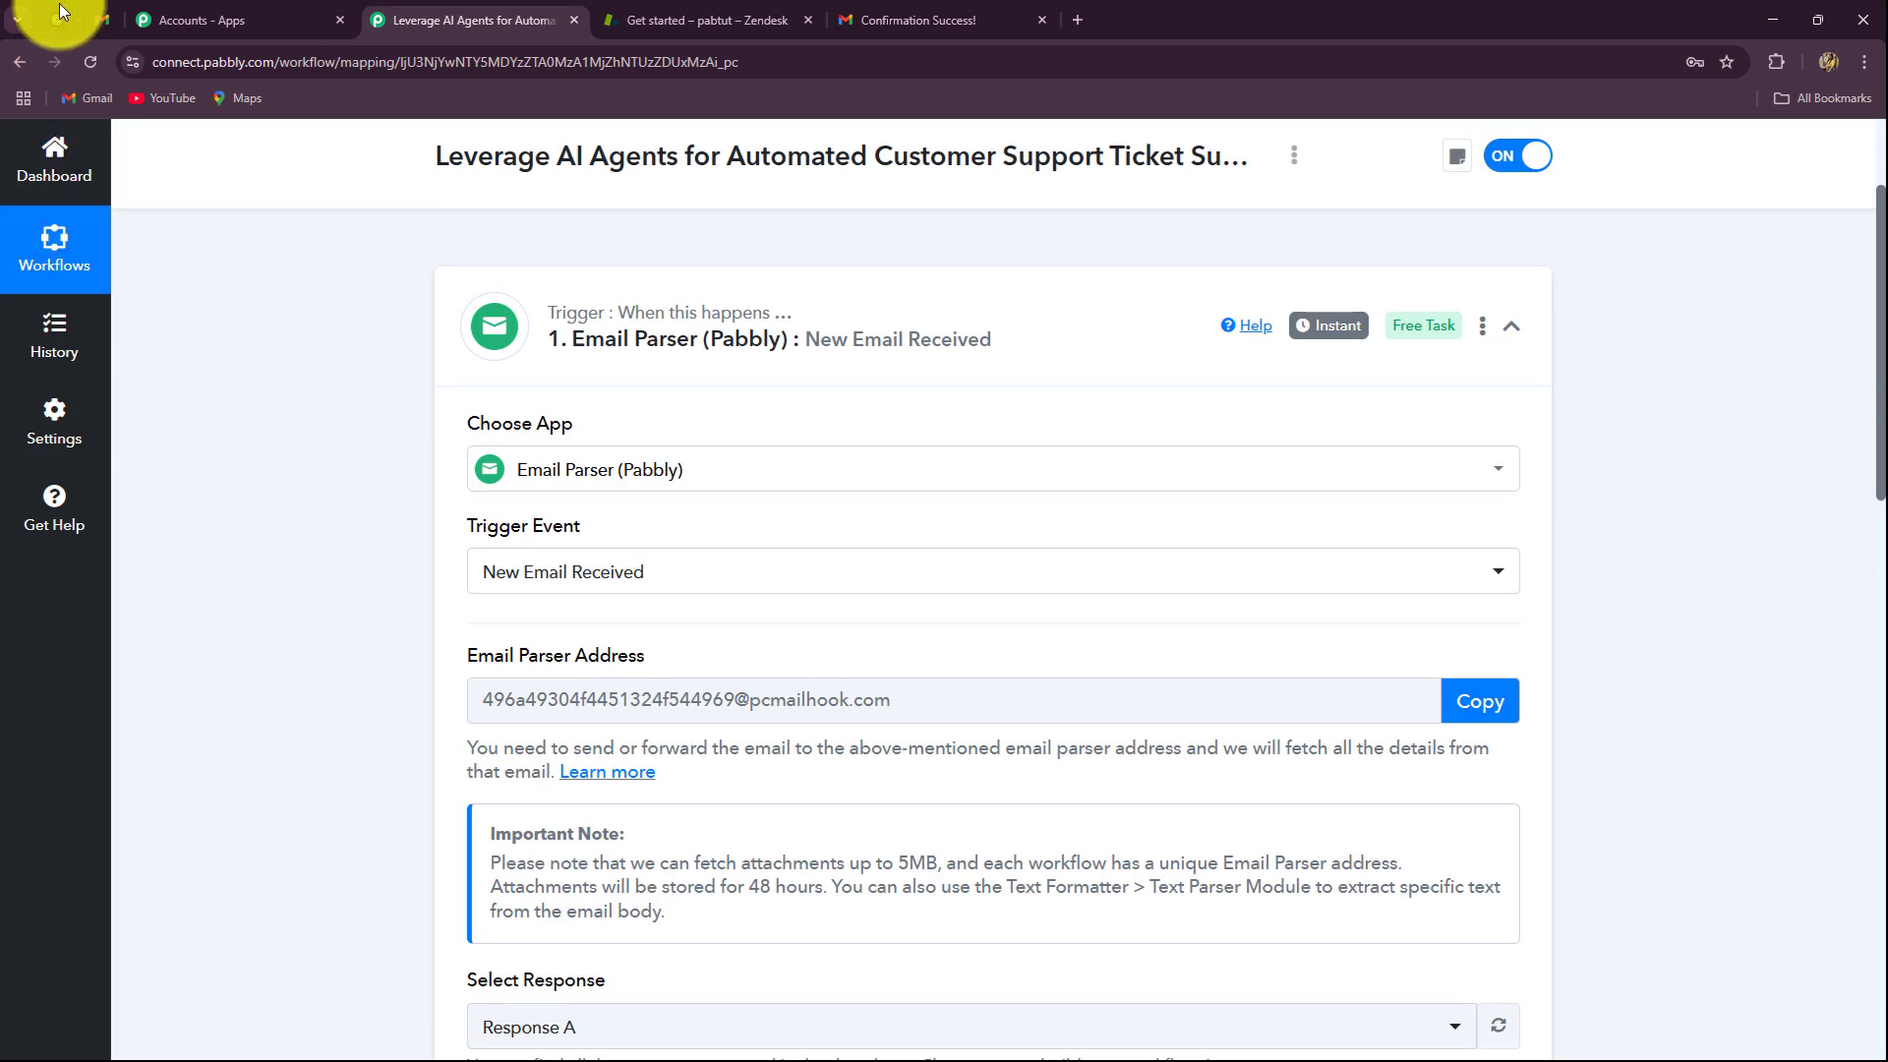
left_click(101, 20)
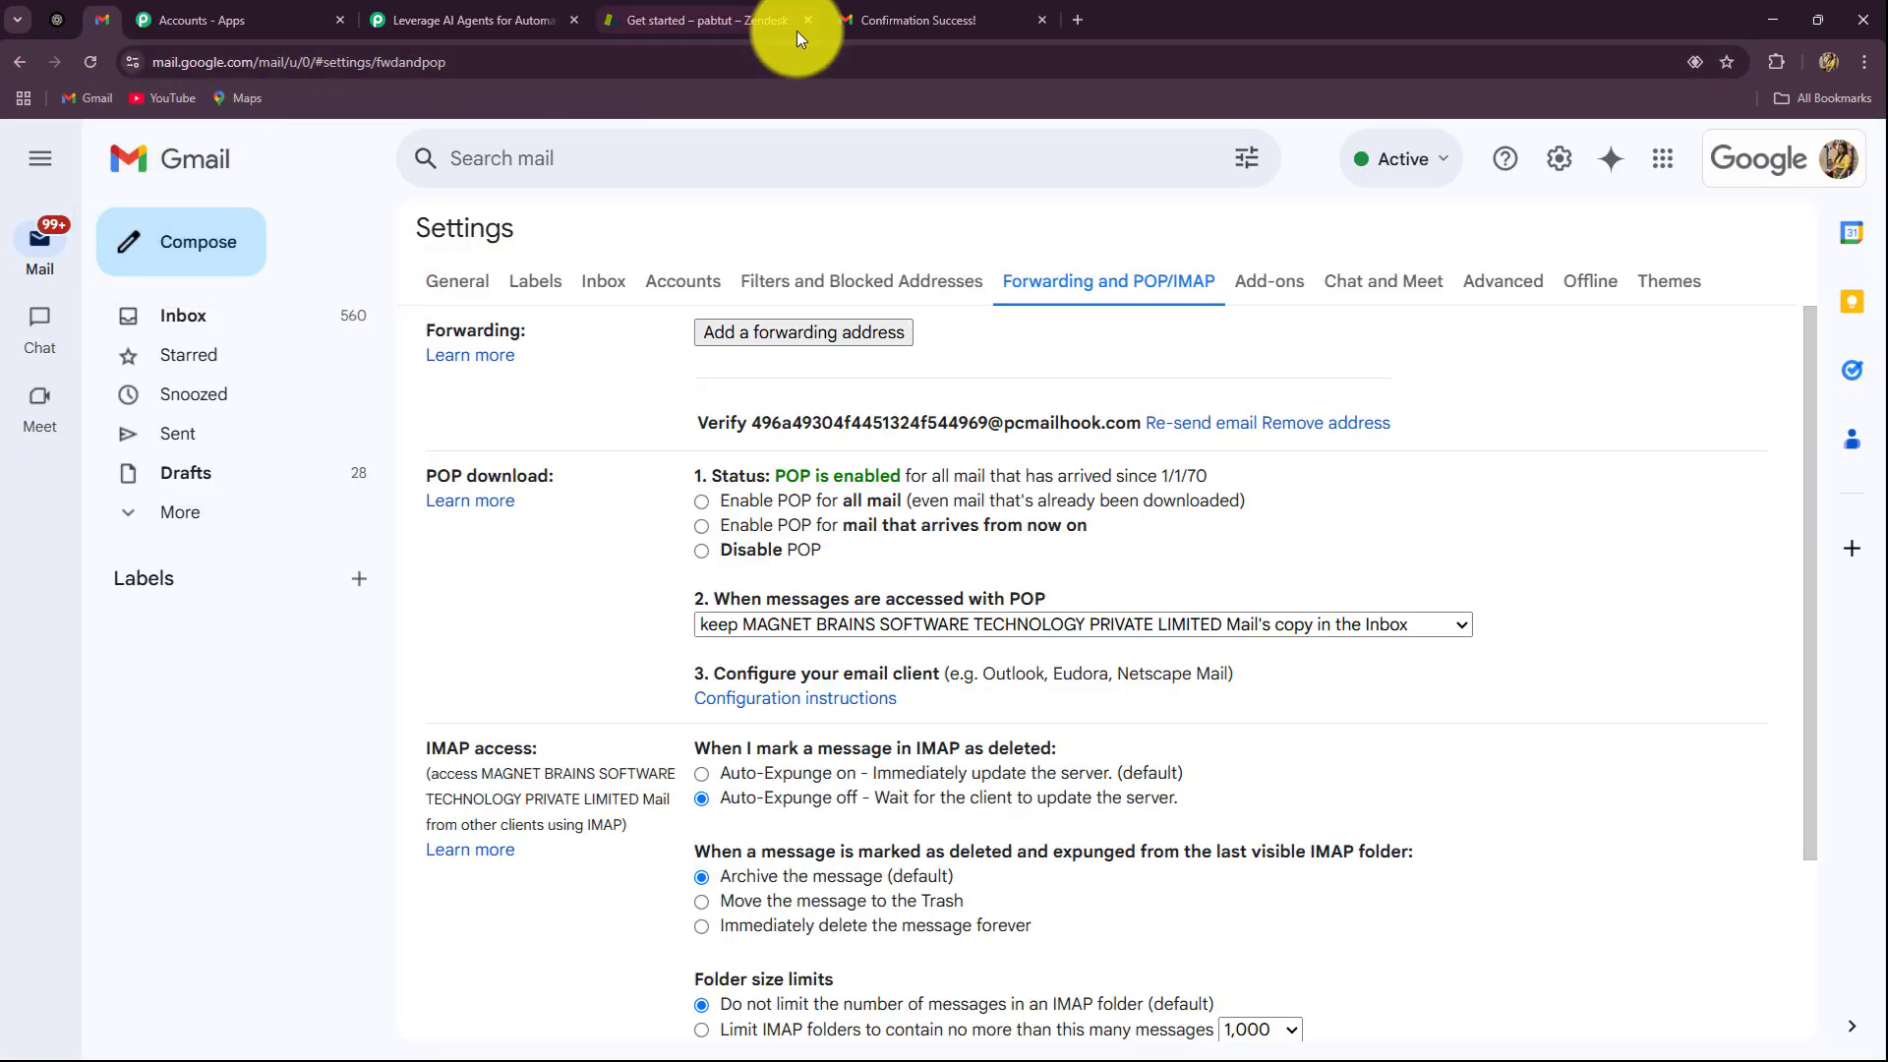
left_click(463, 19)
scroll(433, 501, "down", 6)
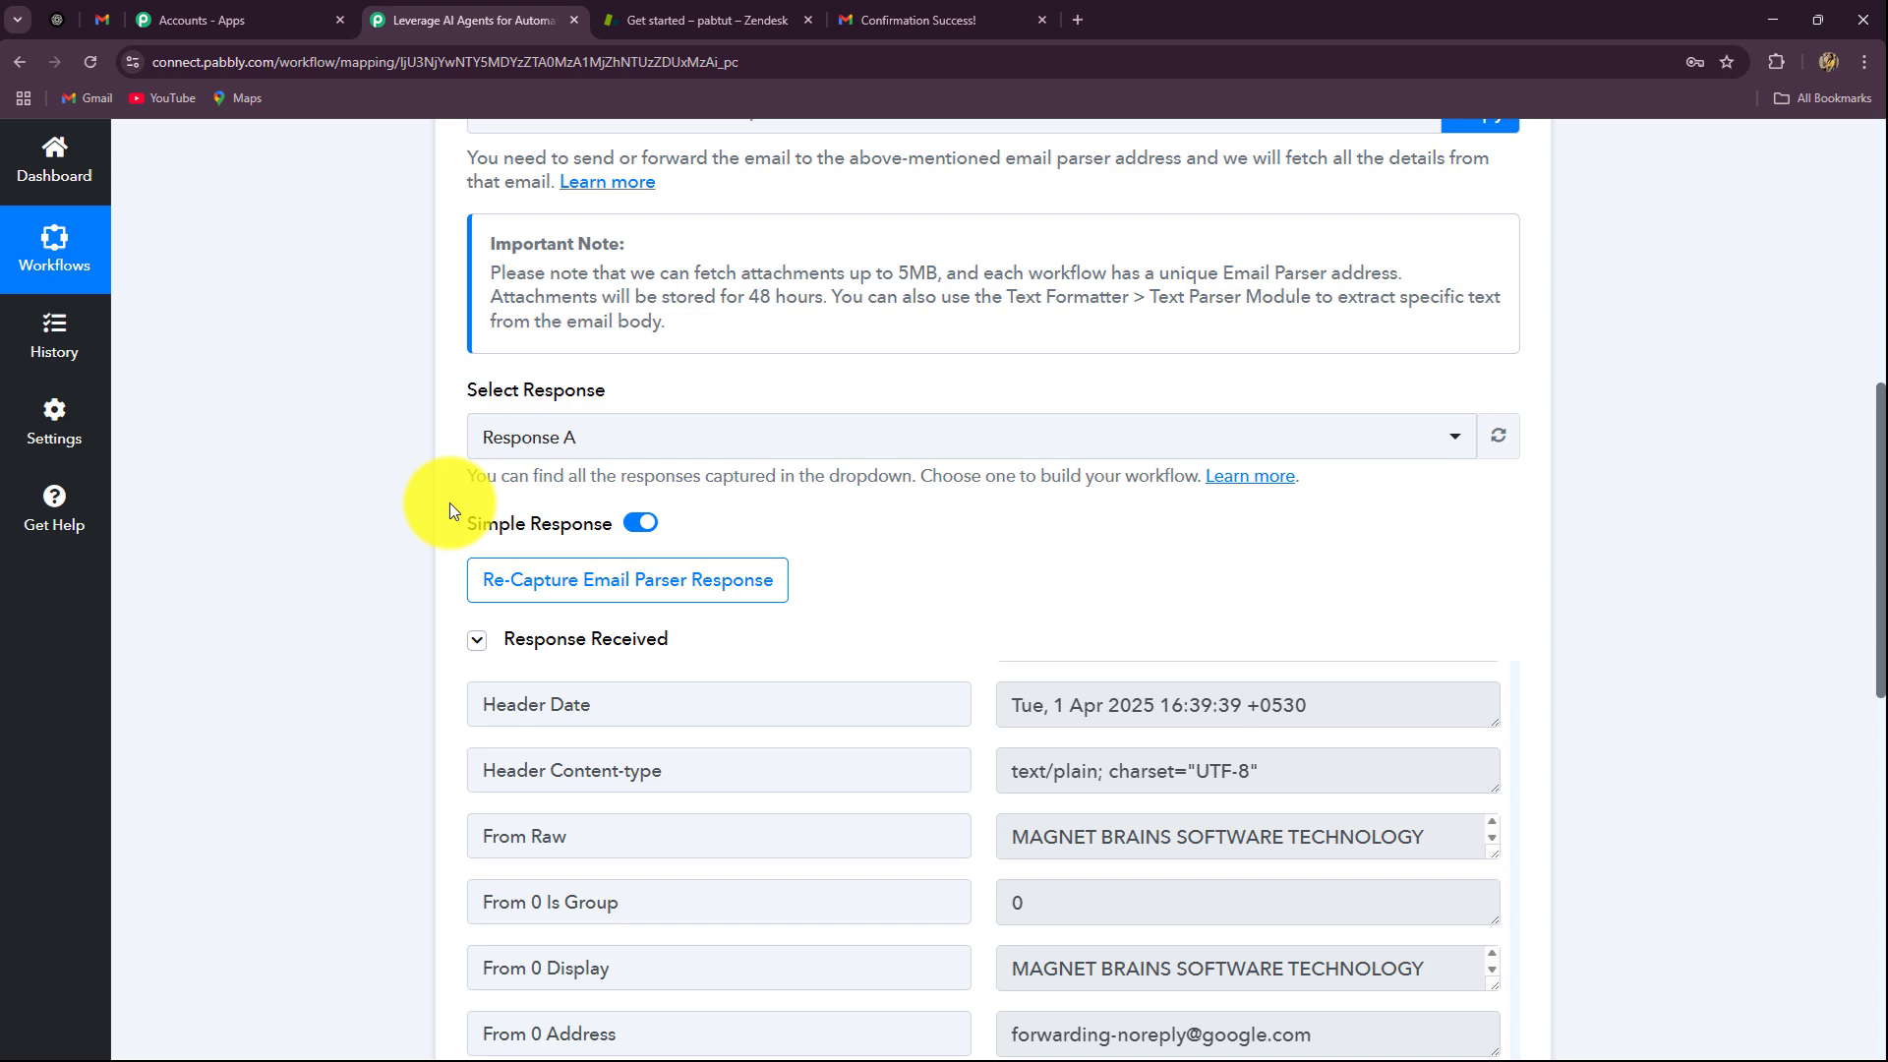
left_click(528, 592)
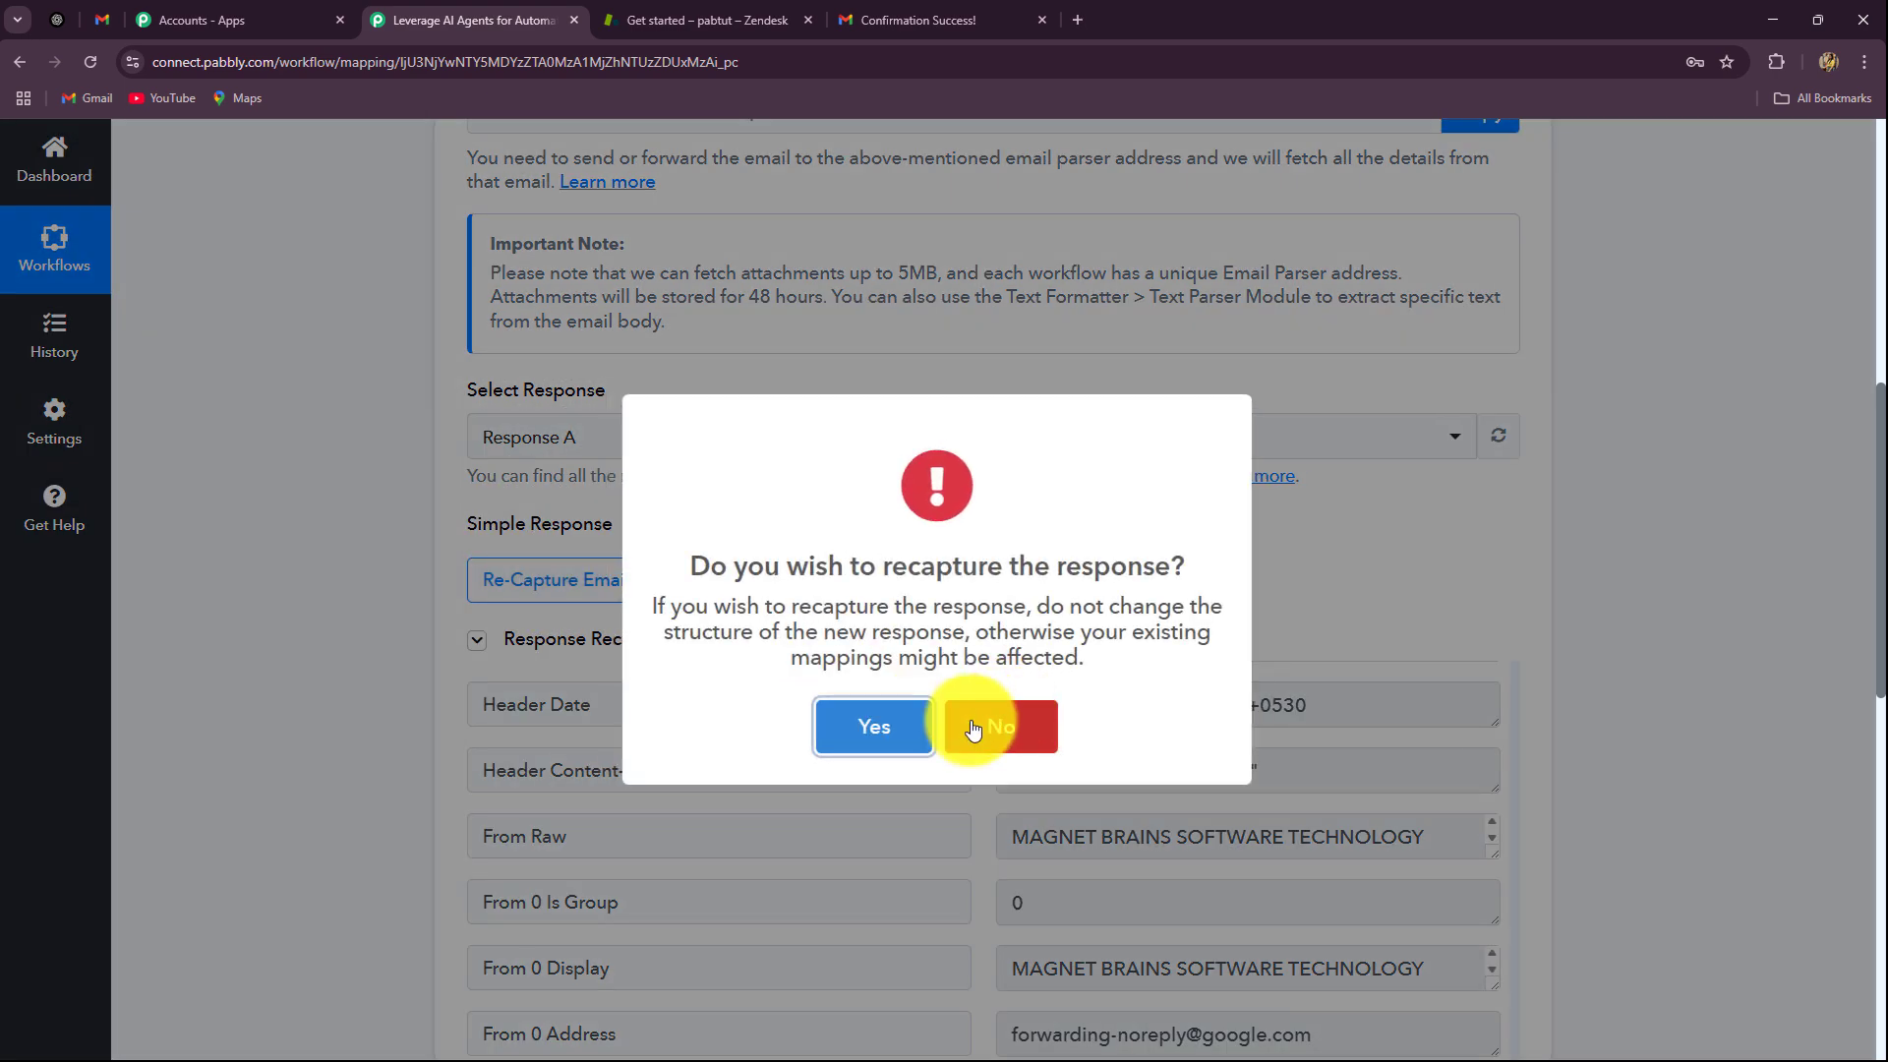
left_click(872, 732)
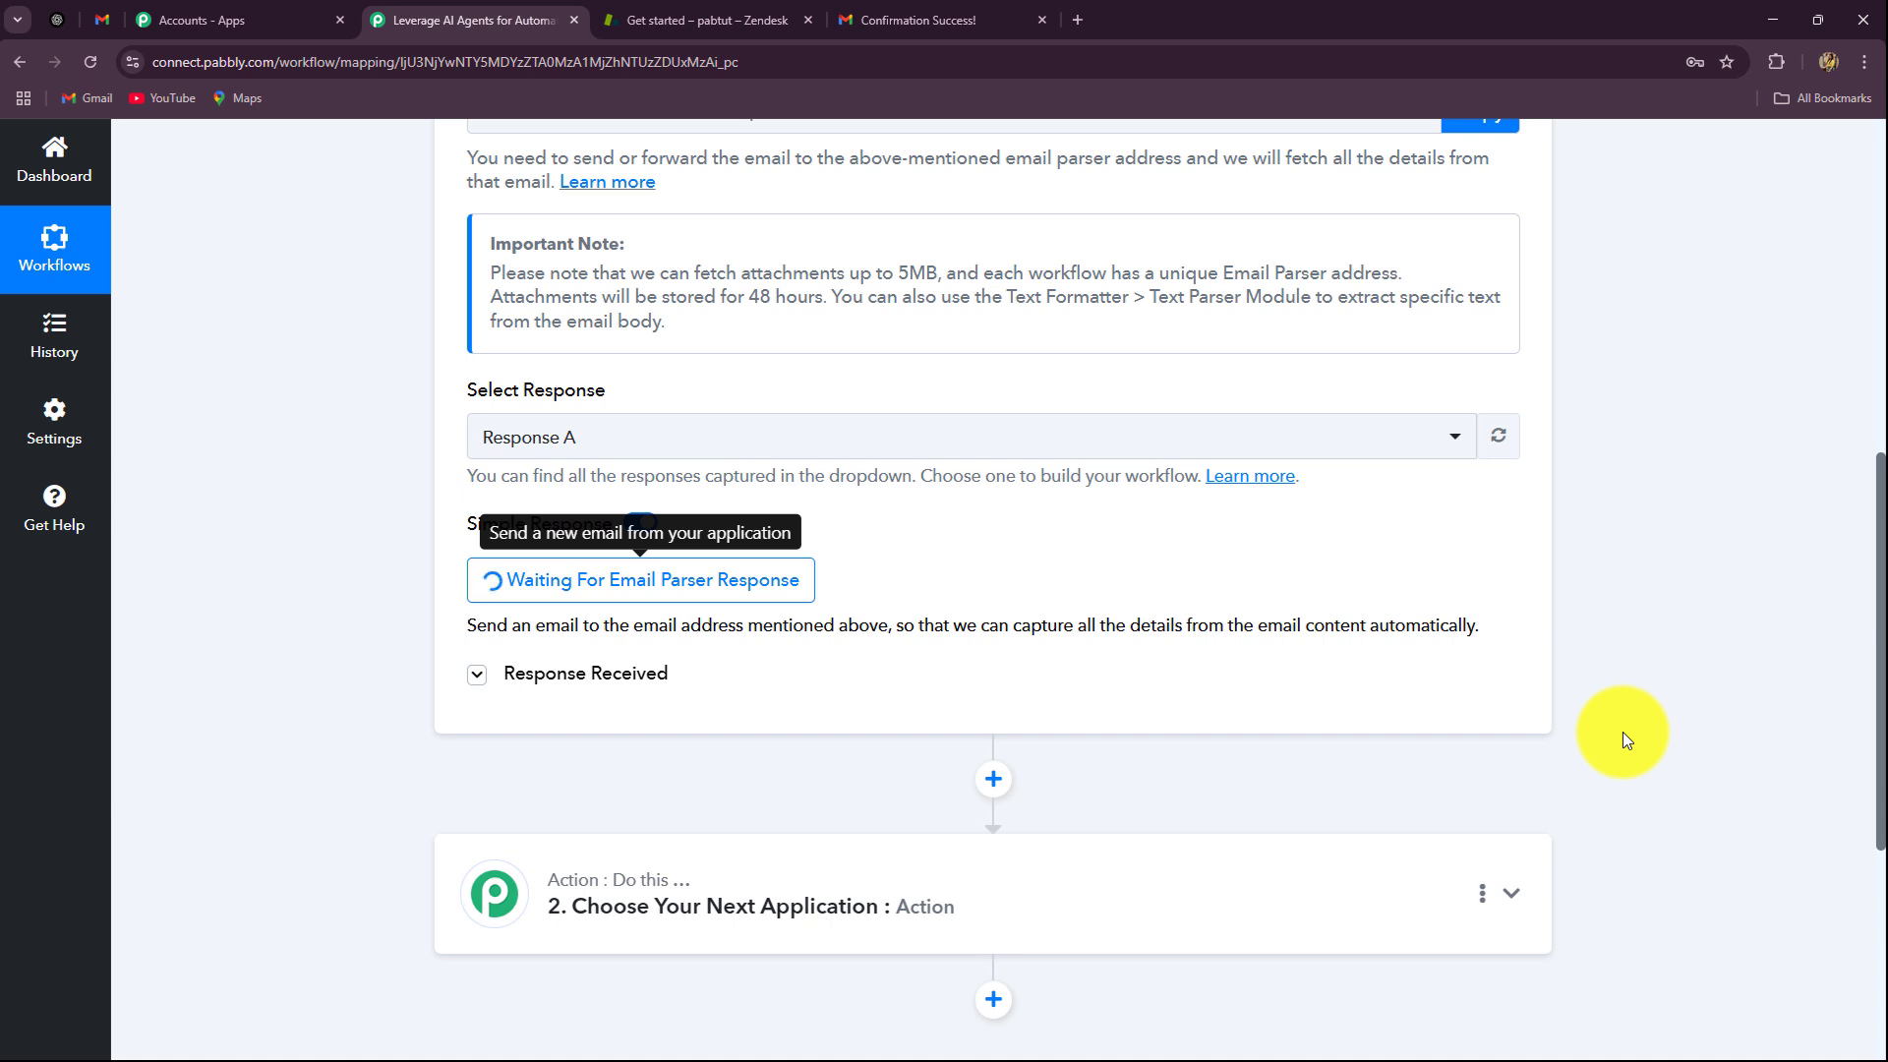
left_click(101, 30)
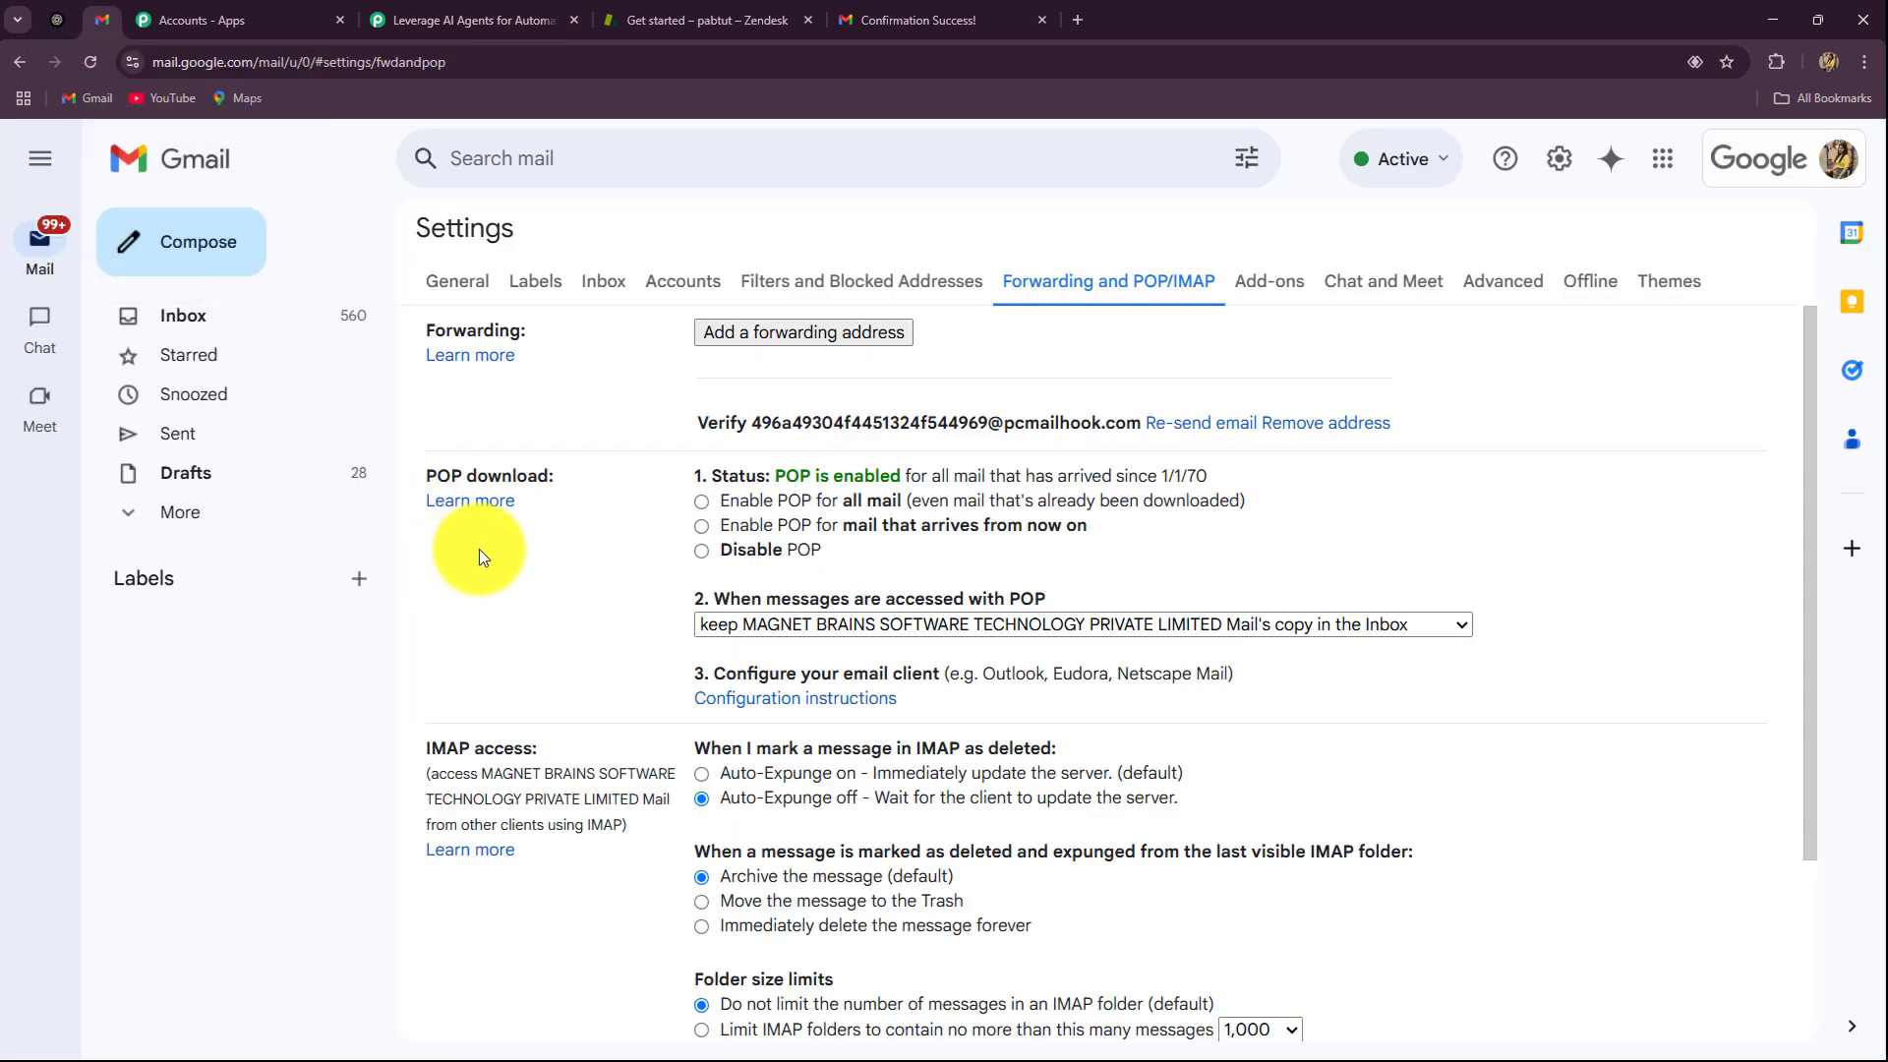
Step: Set Gmail to forward a copy of incoming mail to the pasted email parser address and save
left_click(86, 63)
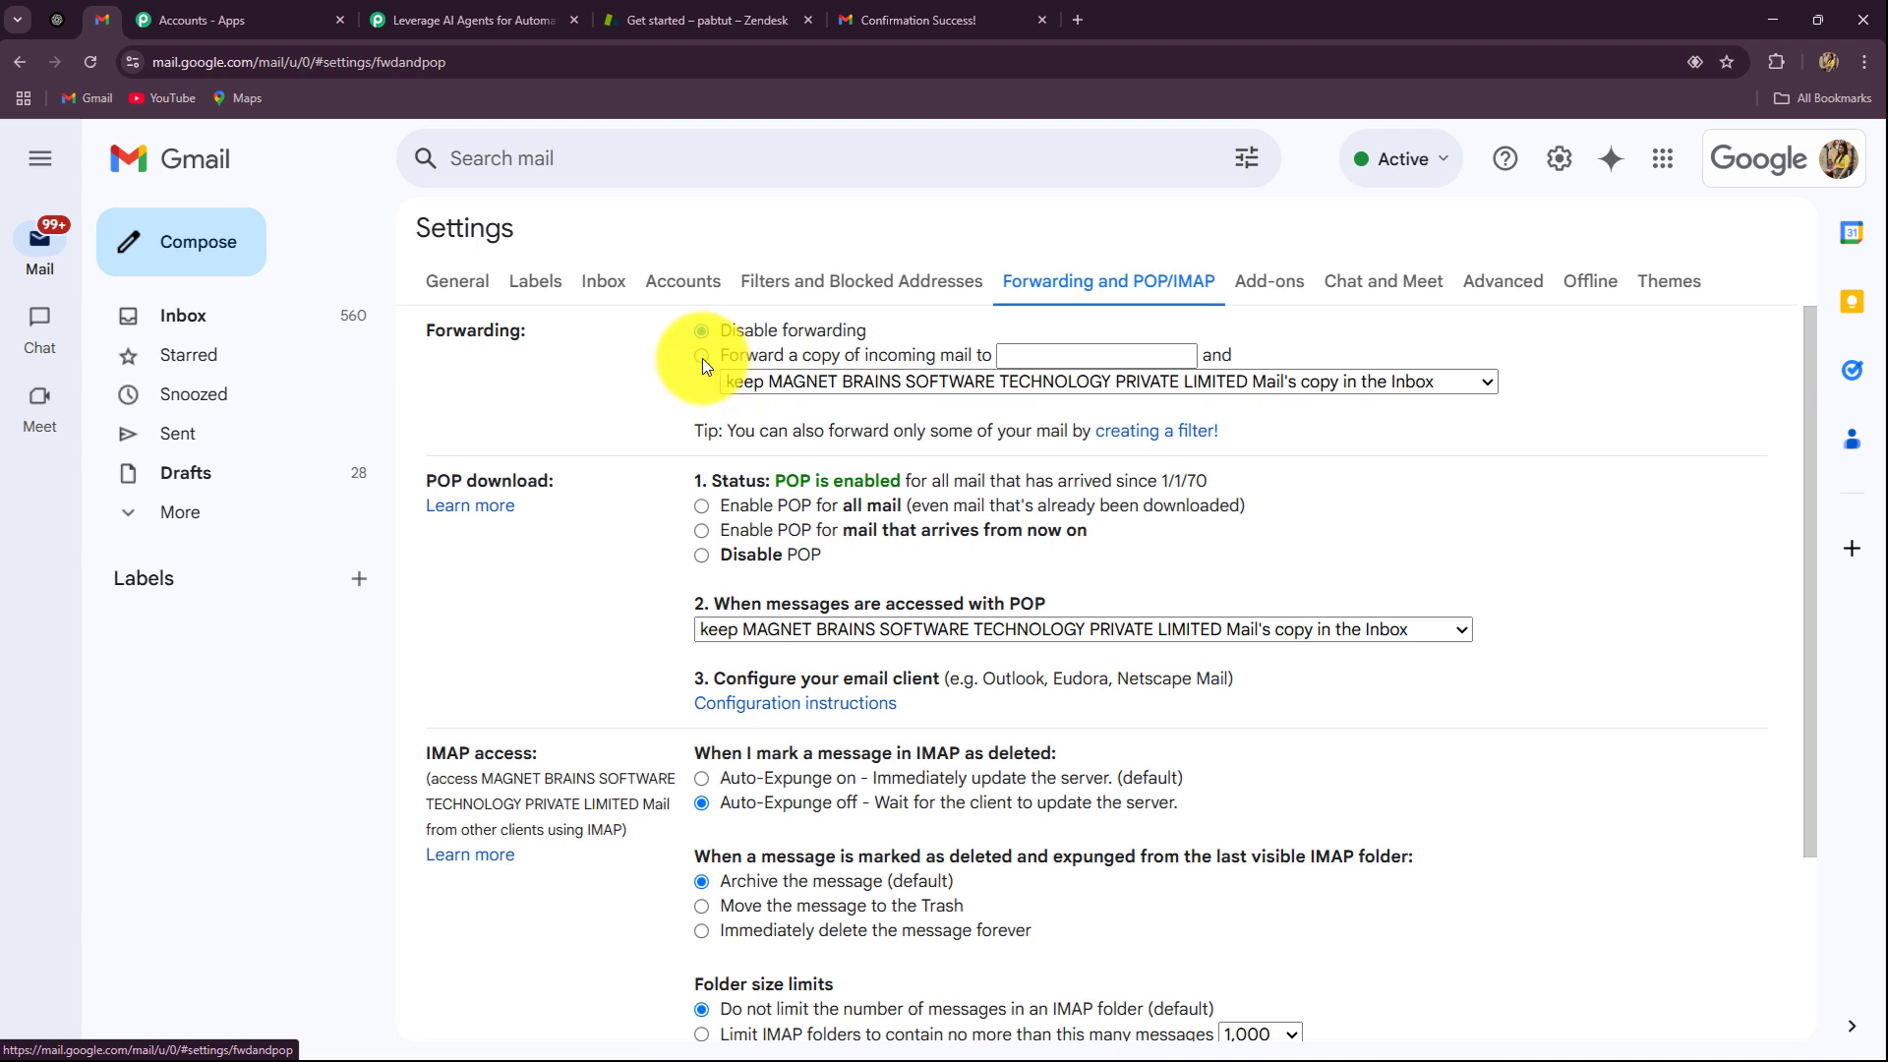
left_click(978, 360)
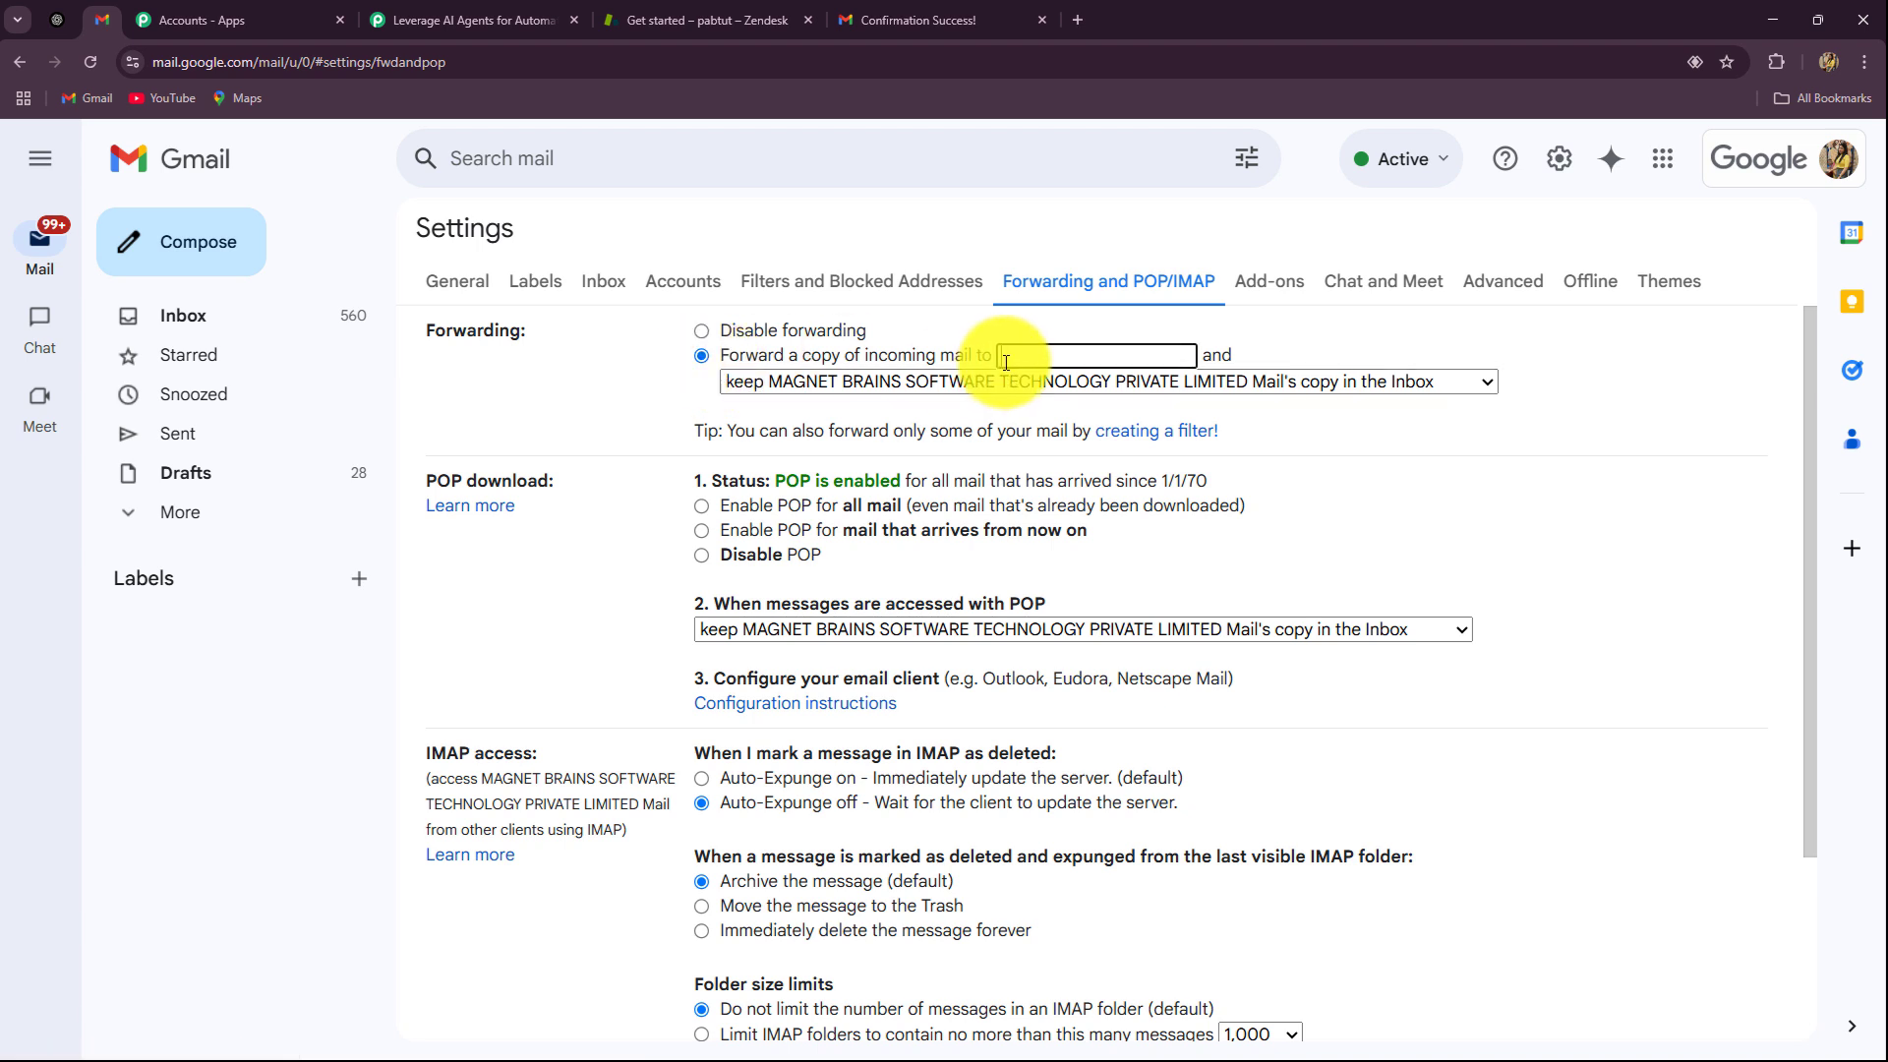
left_click(462, 19)
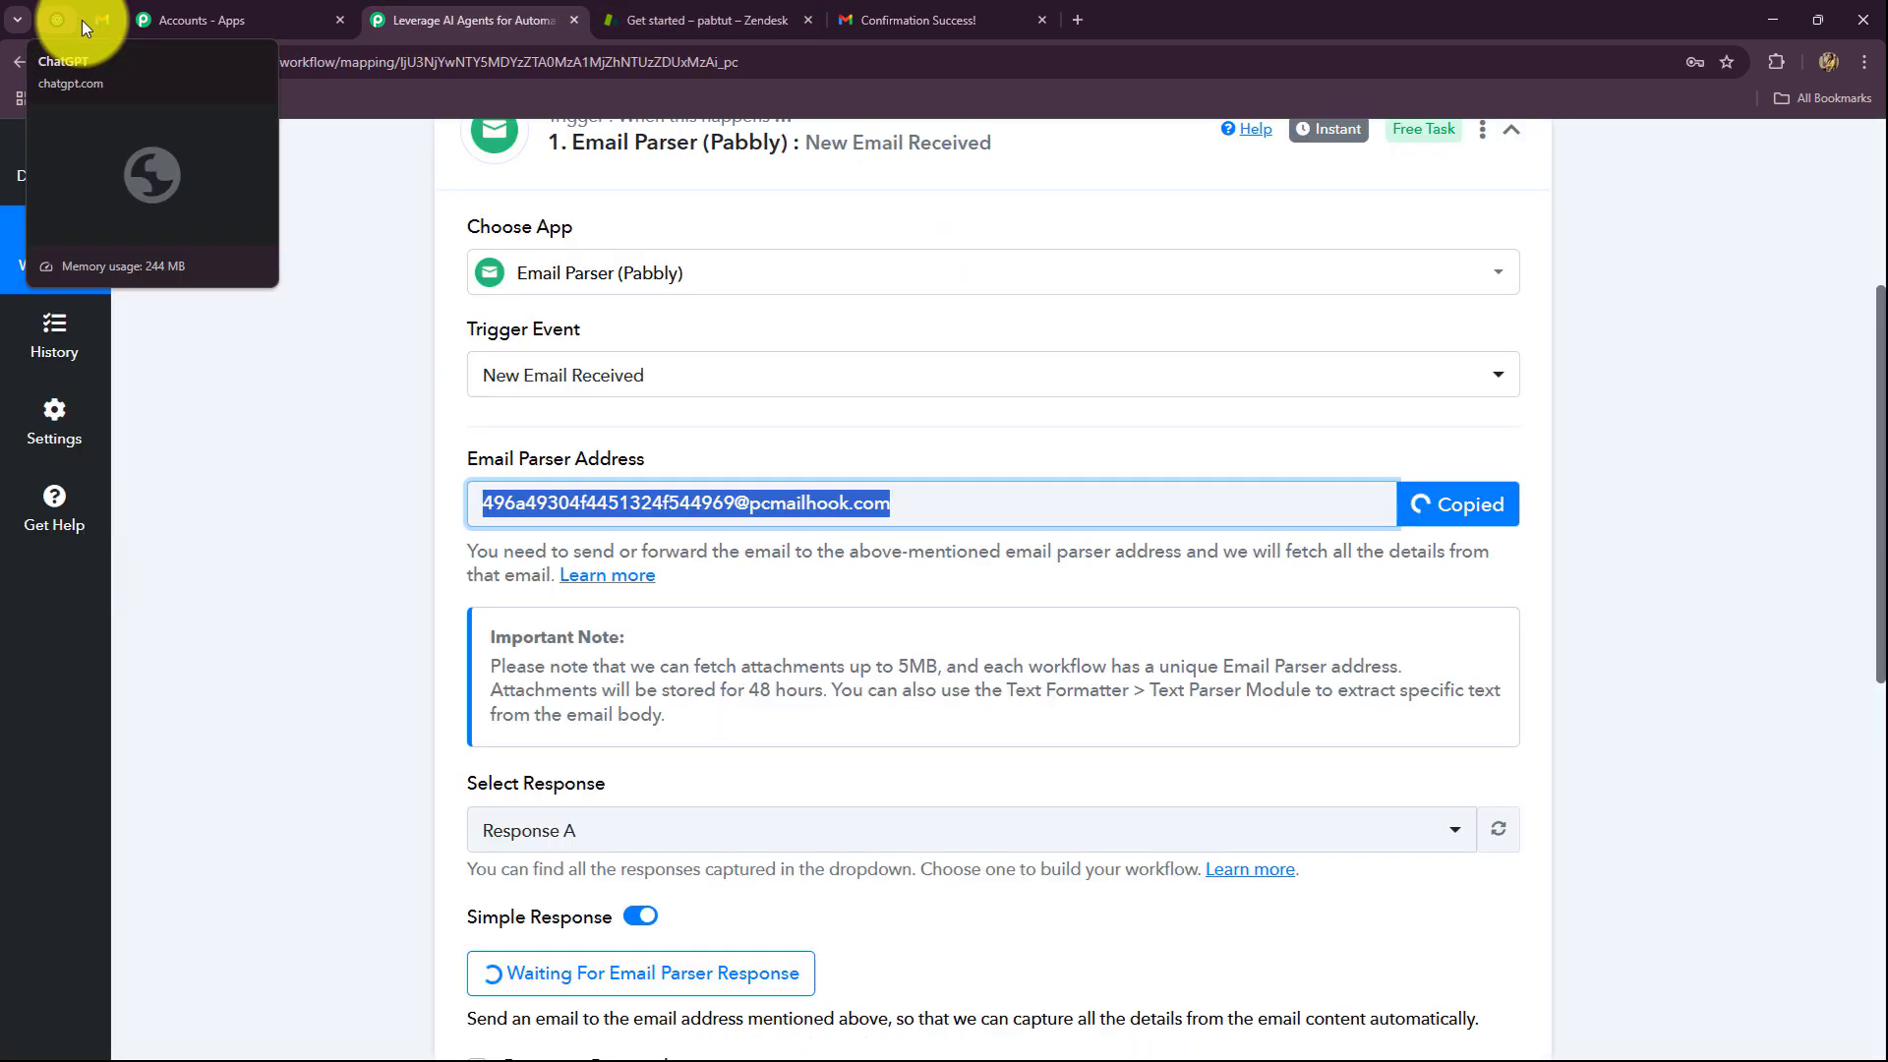
left_click(102, 20)
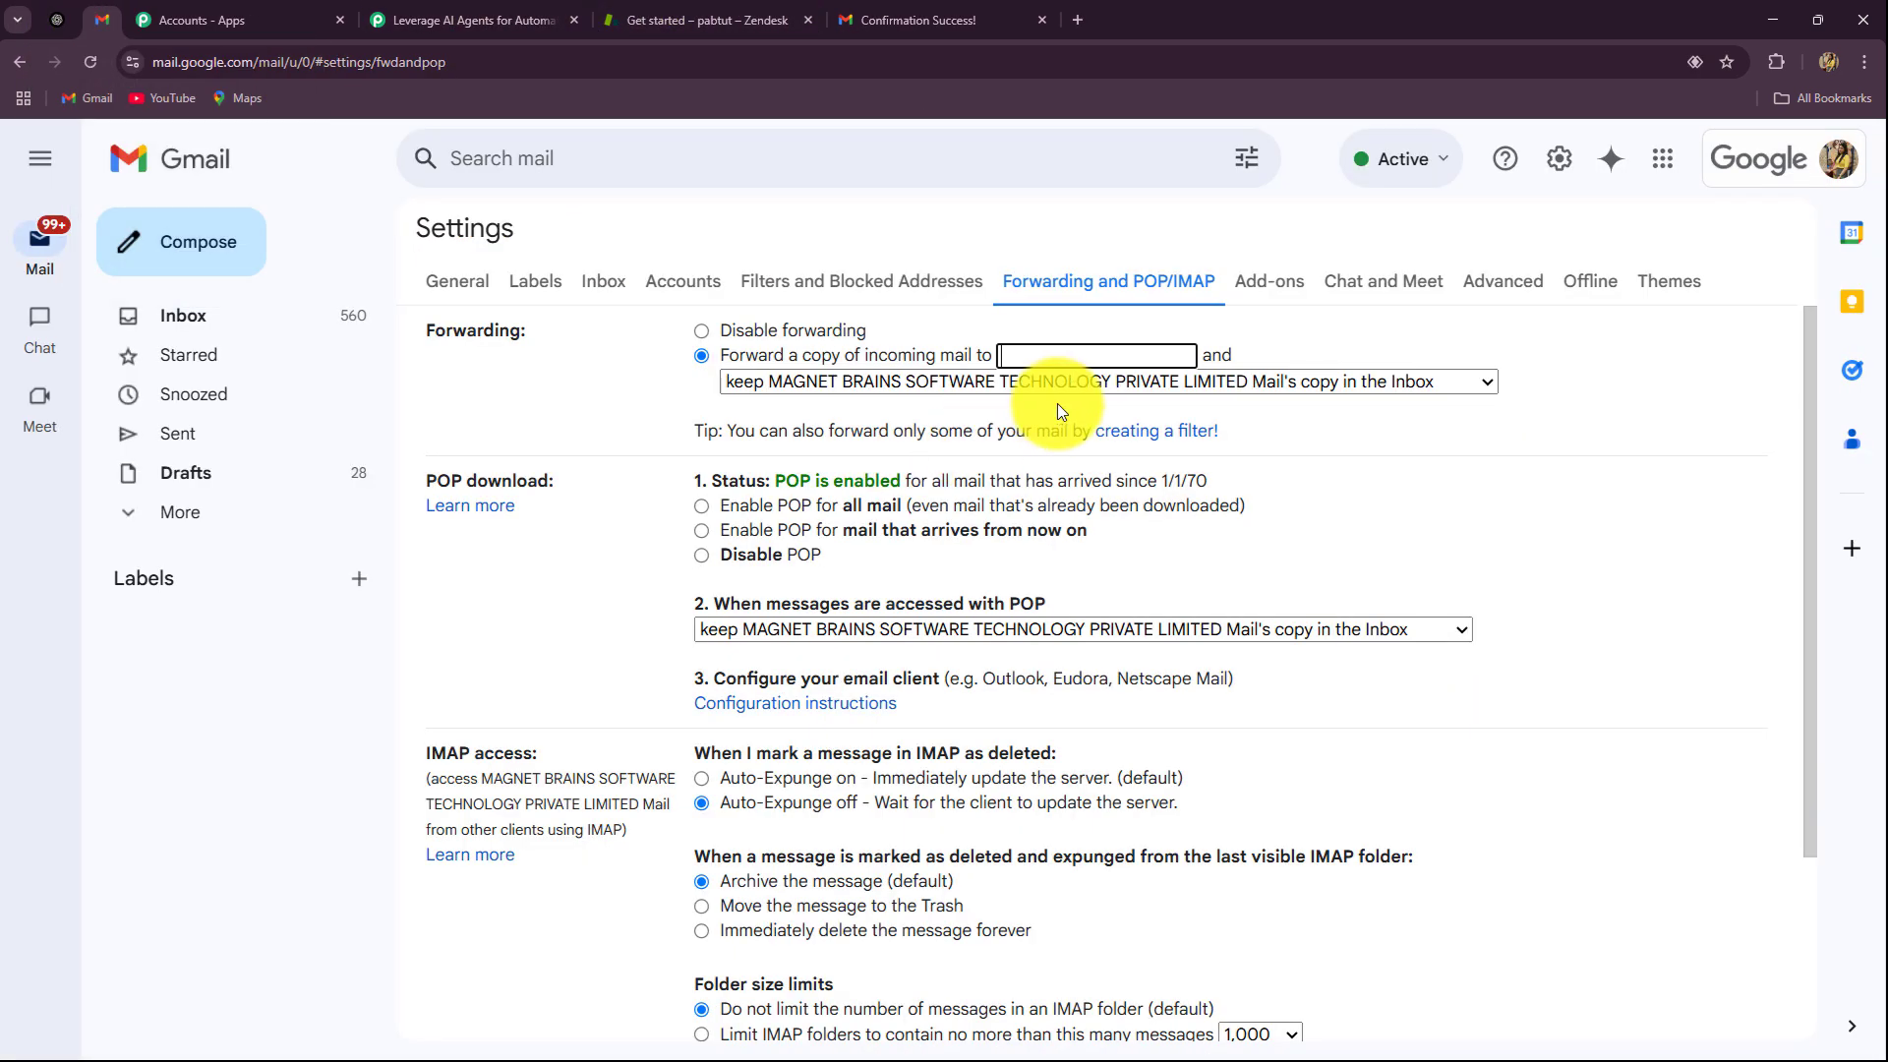
key("ctrl+v")
scroll(922, 549, "down", 3)
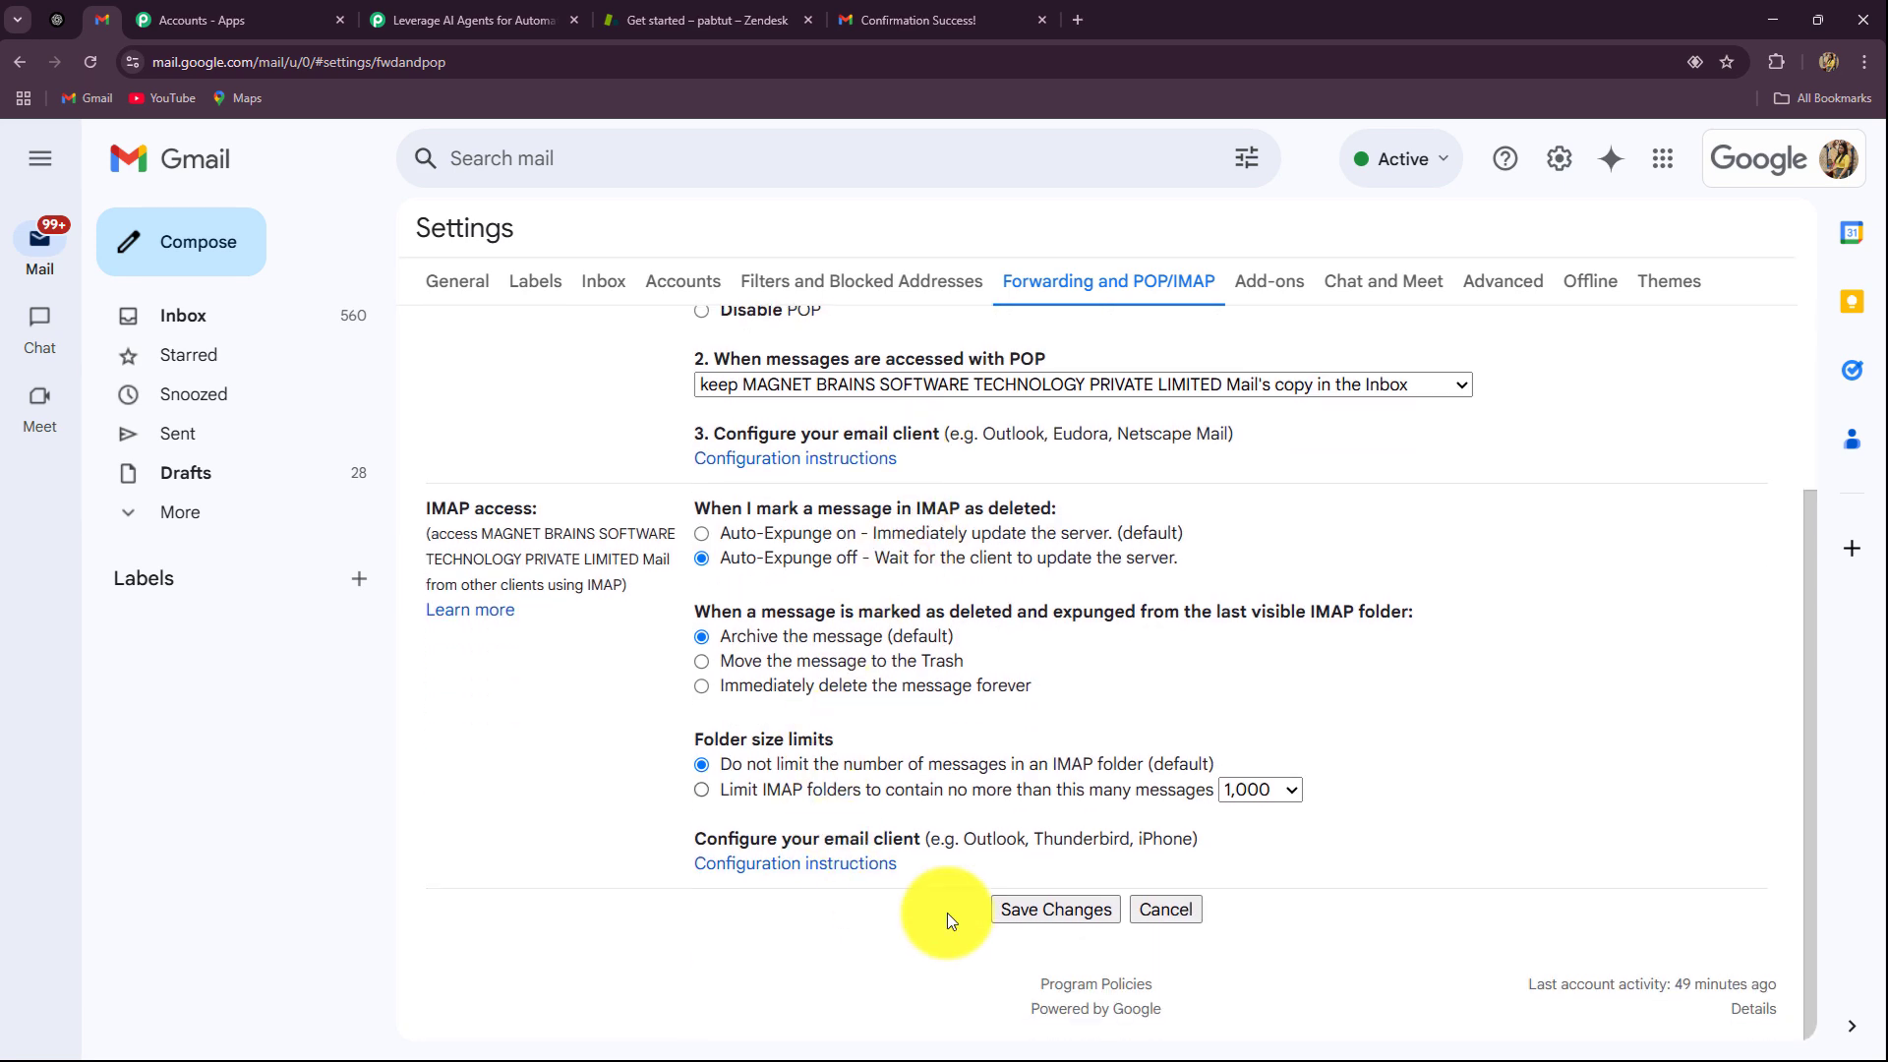
left_click(1035, 906)
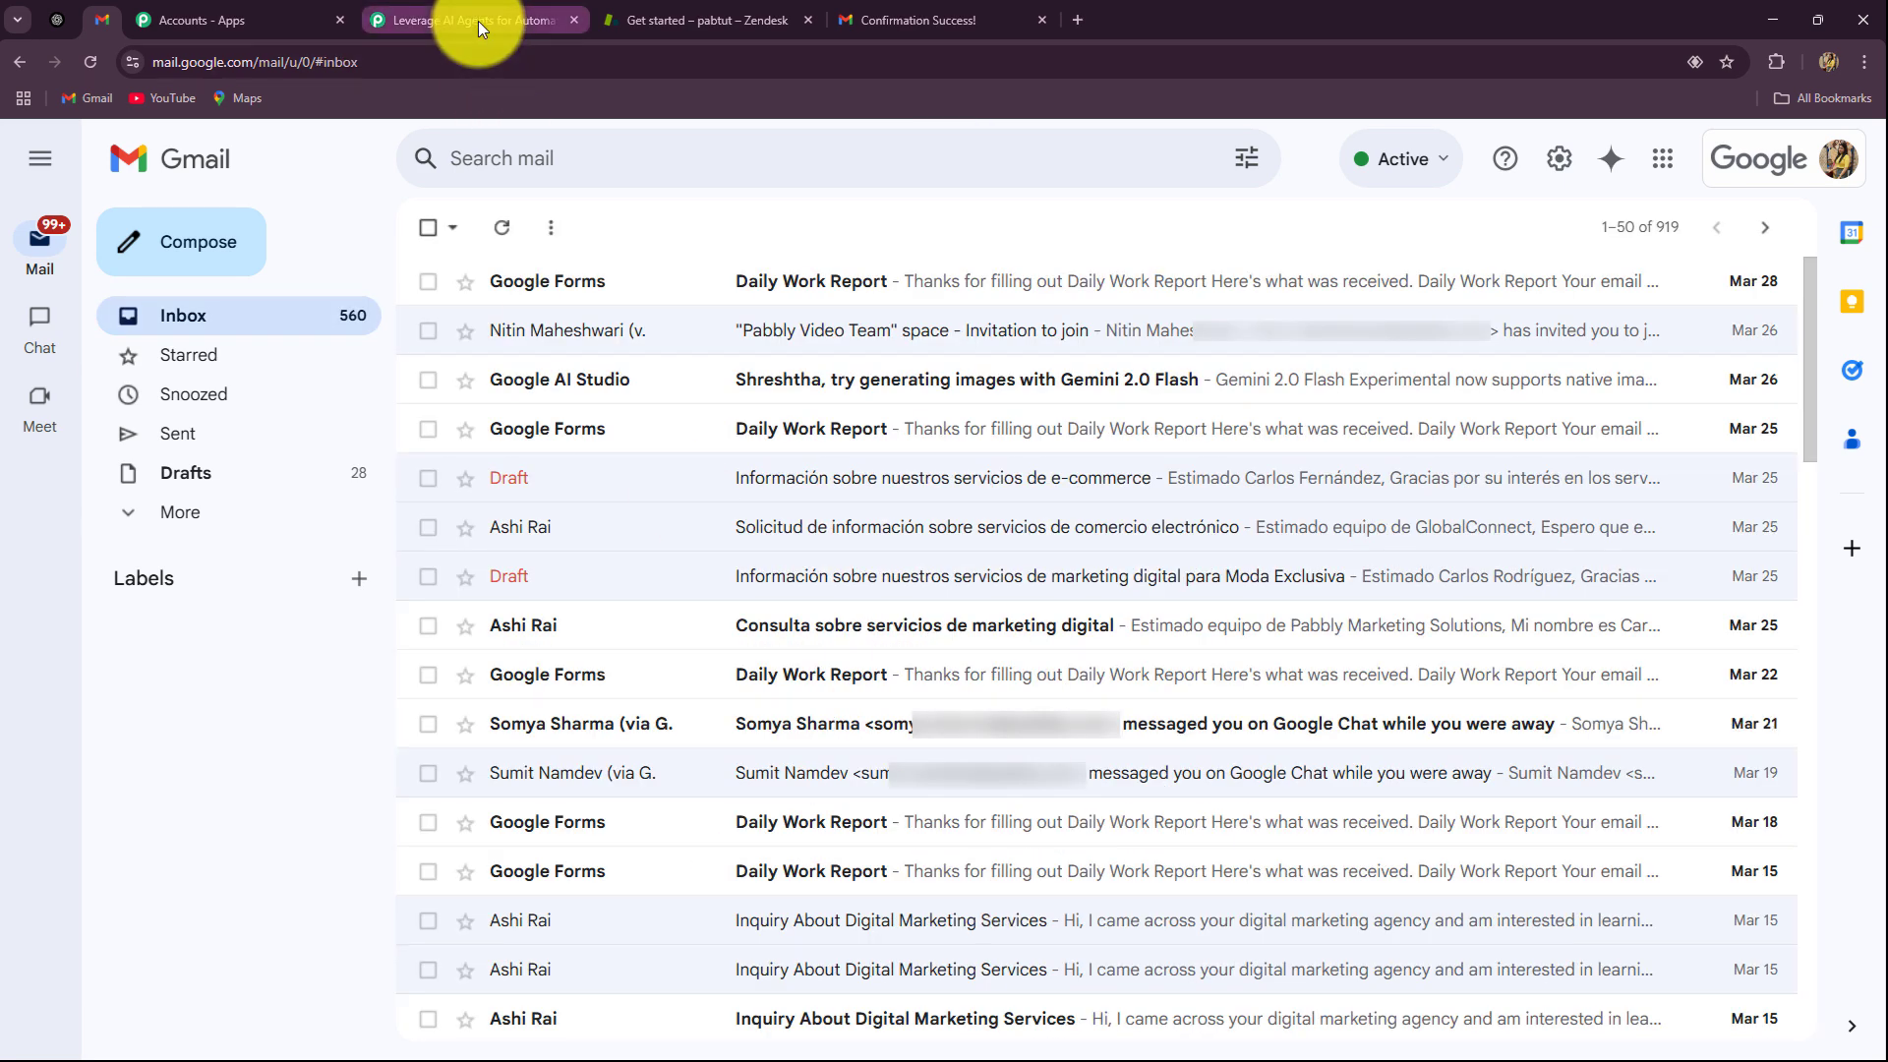
Step: Confirm the Pabbly trigger is still waiting for an Email Parser response, ending on the Gmail inbox
left_click(478, 21)
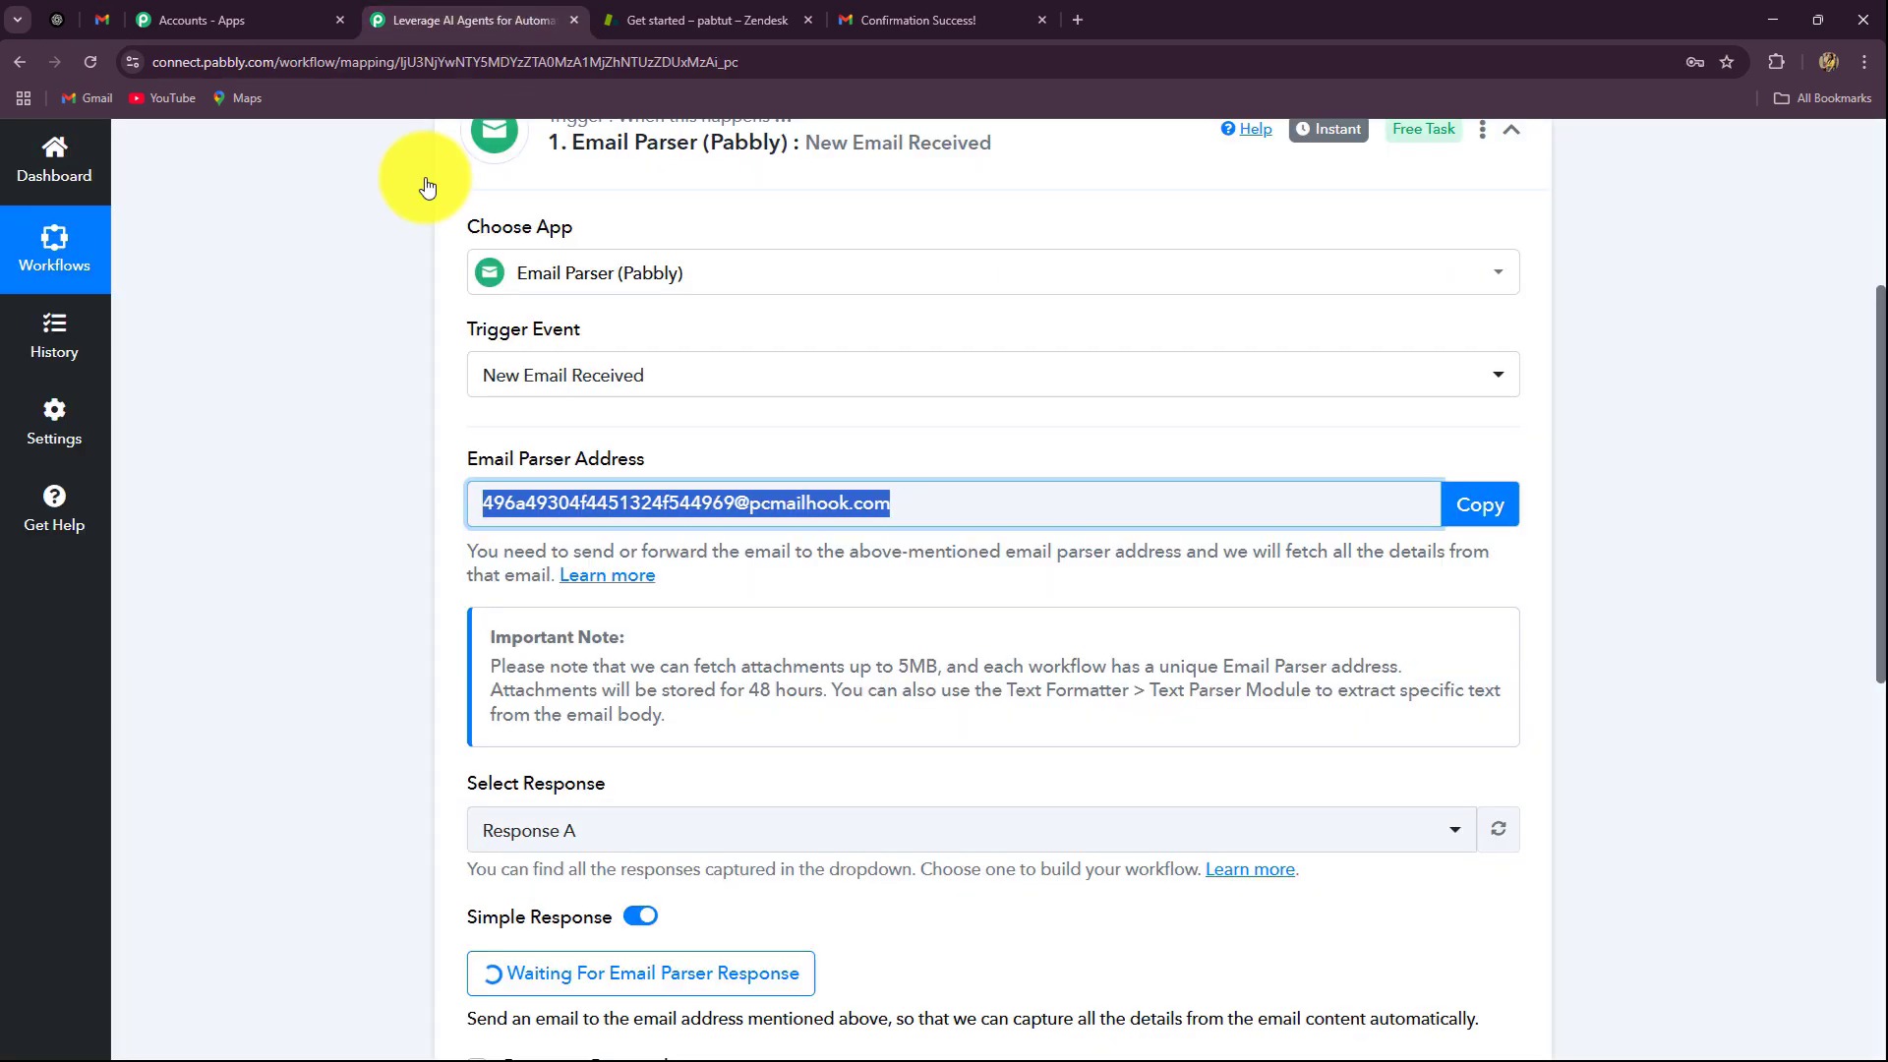
scroll(223, 575, "down", 6)
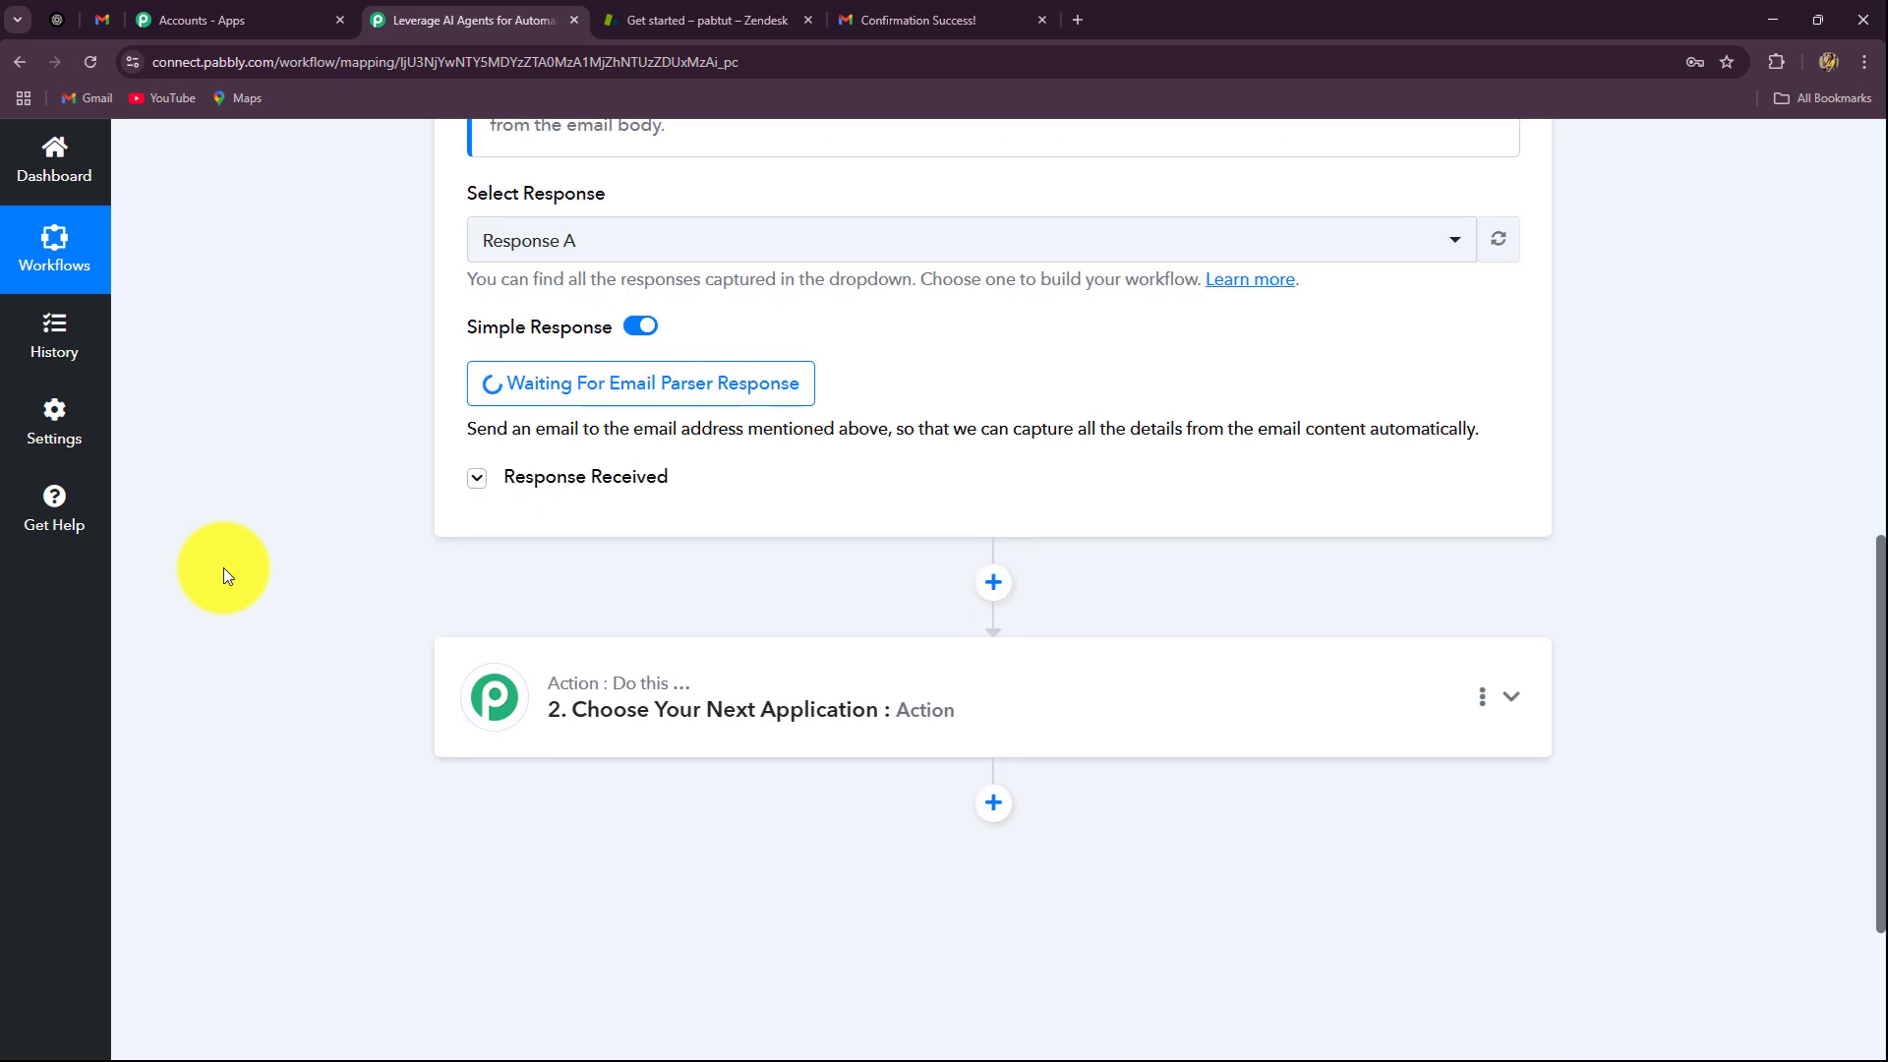
left_click(107, 14)
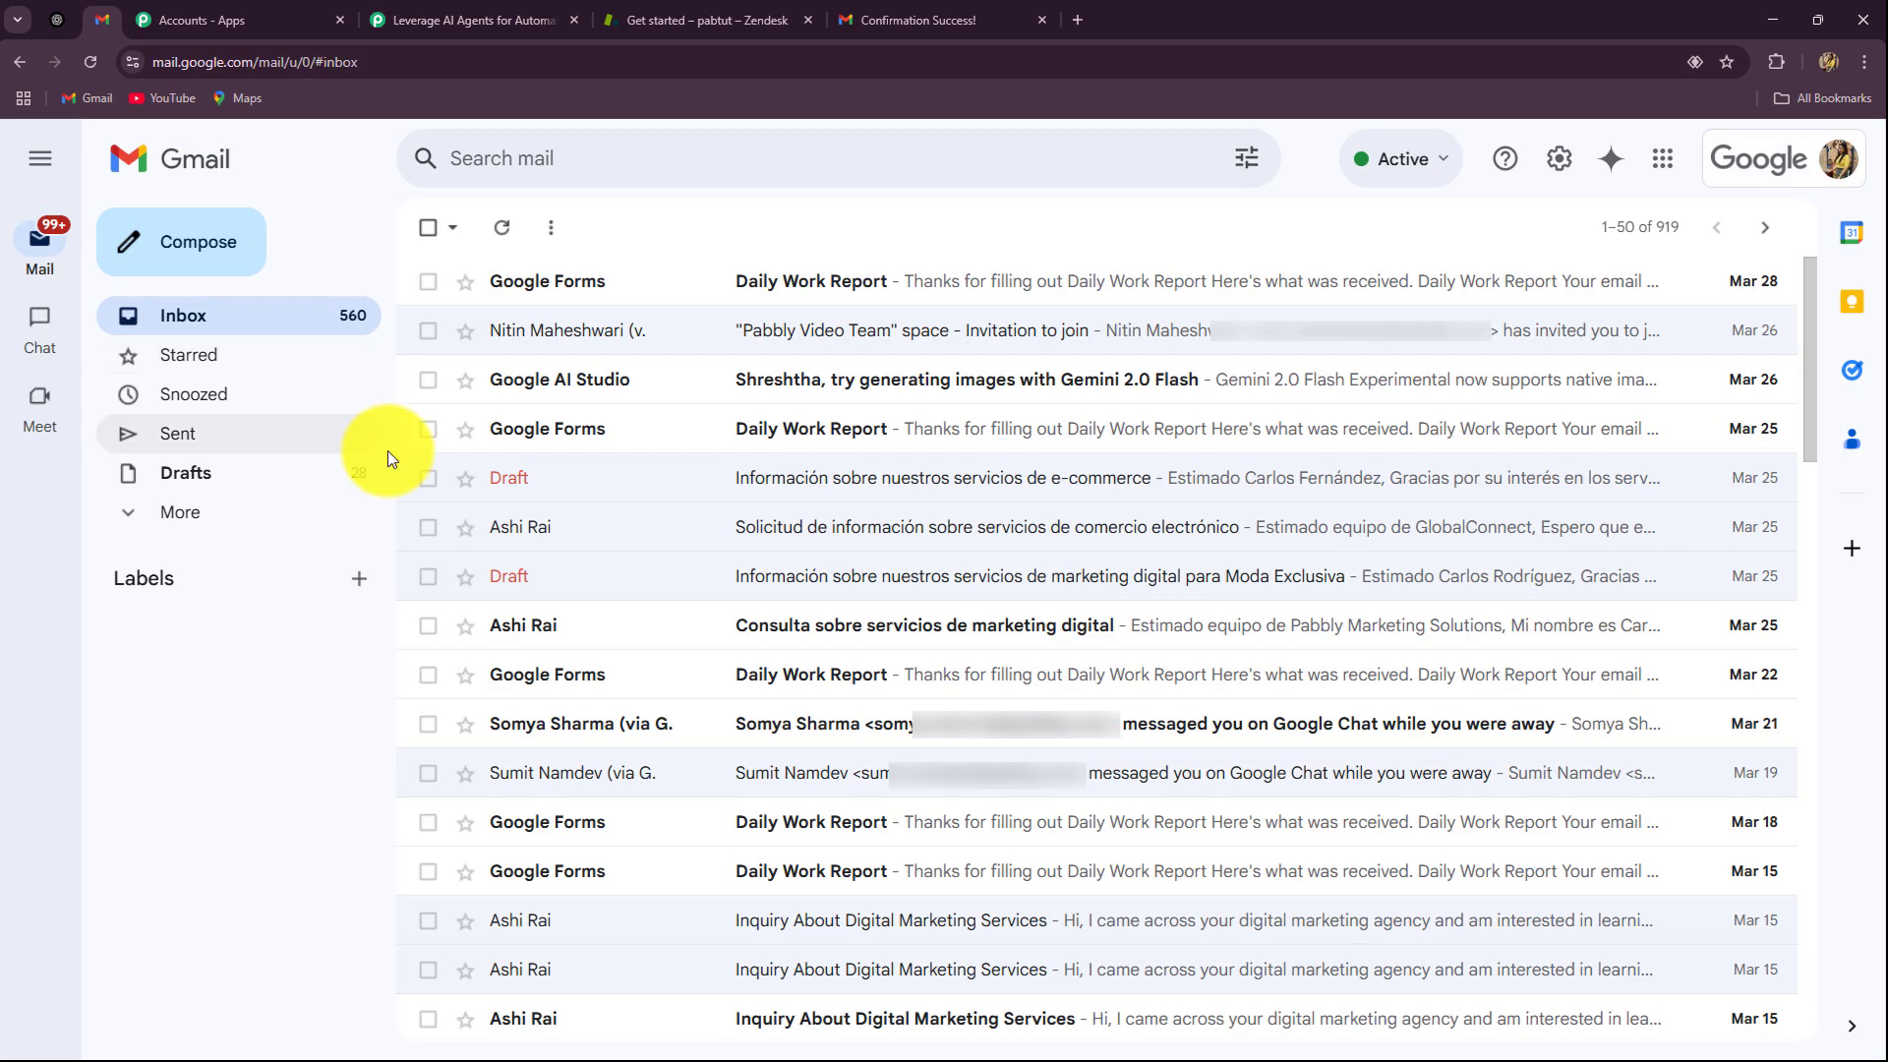
left_click(472, 19)
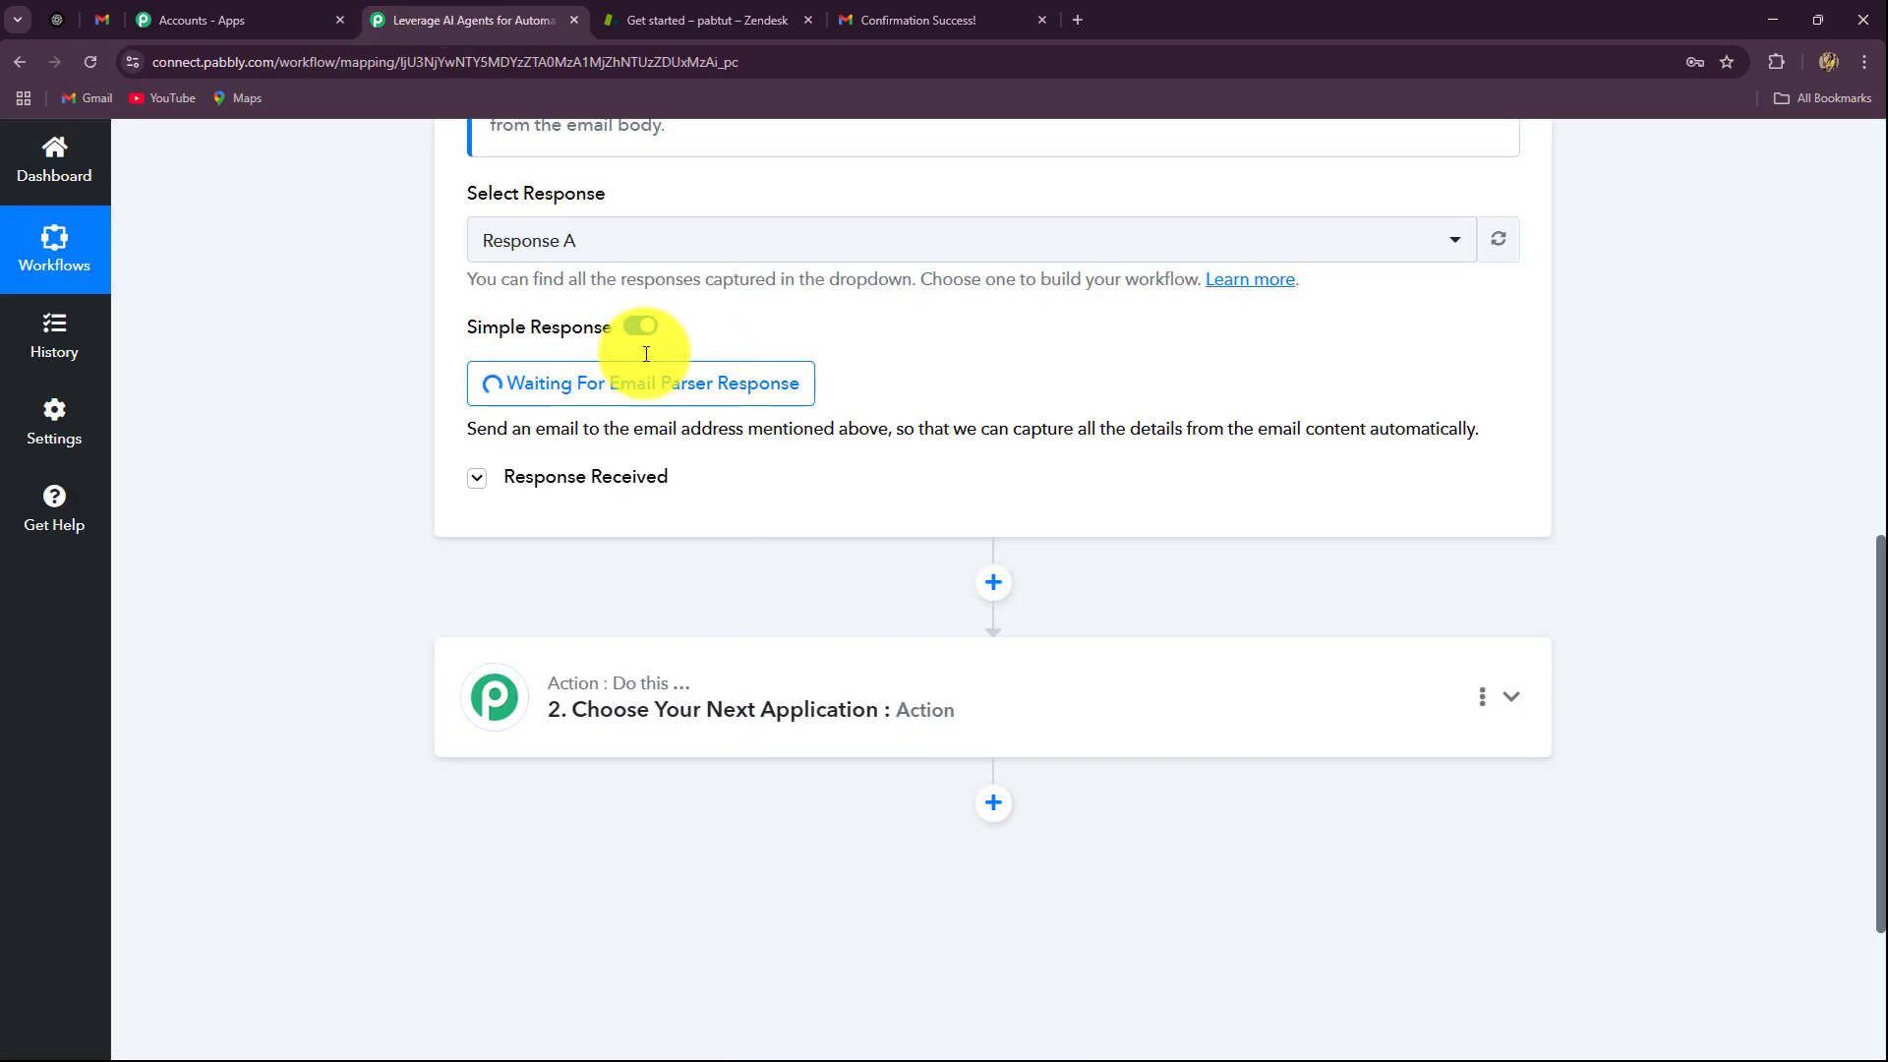
left_click(102, 20)
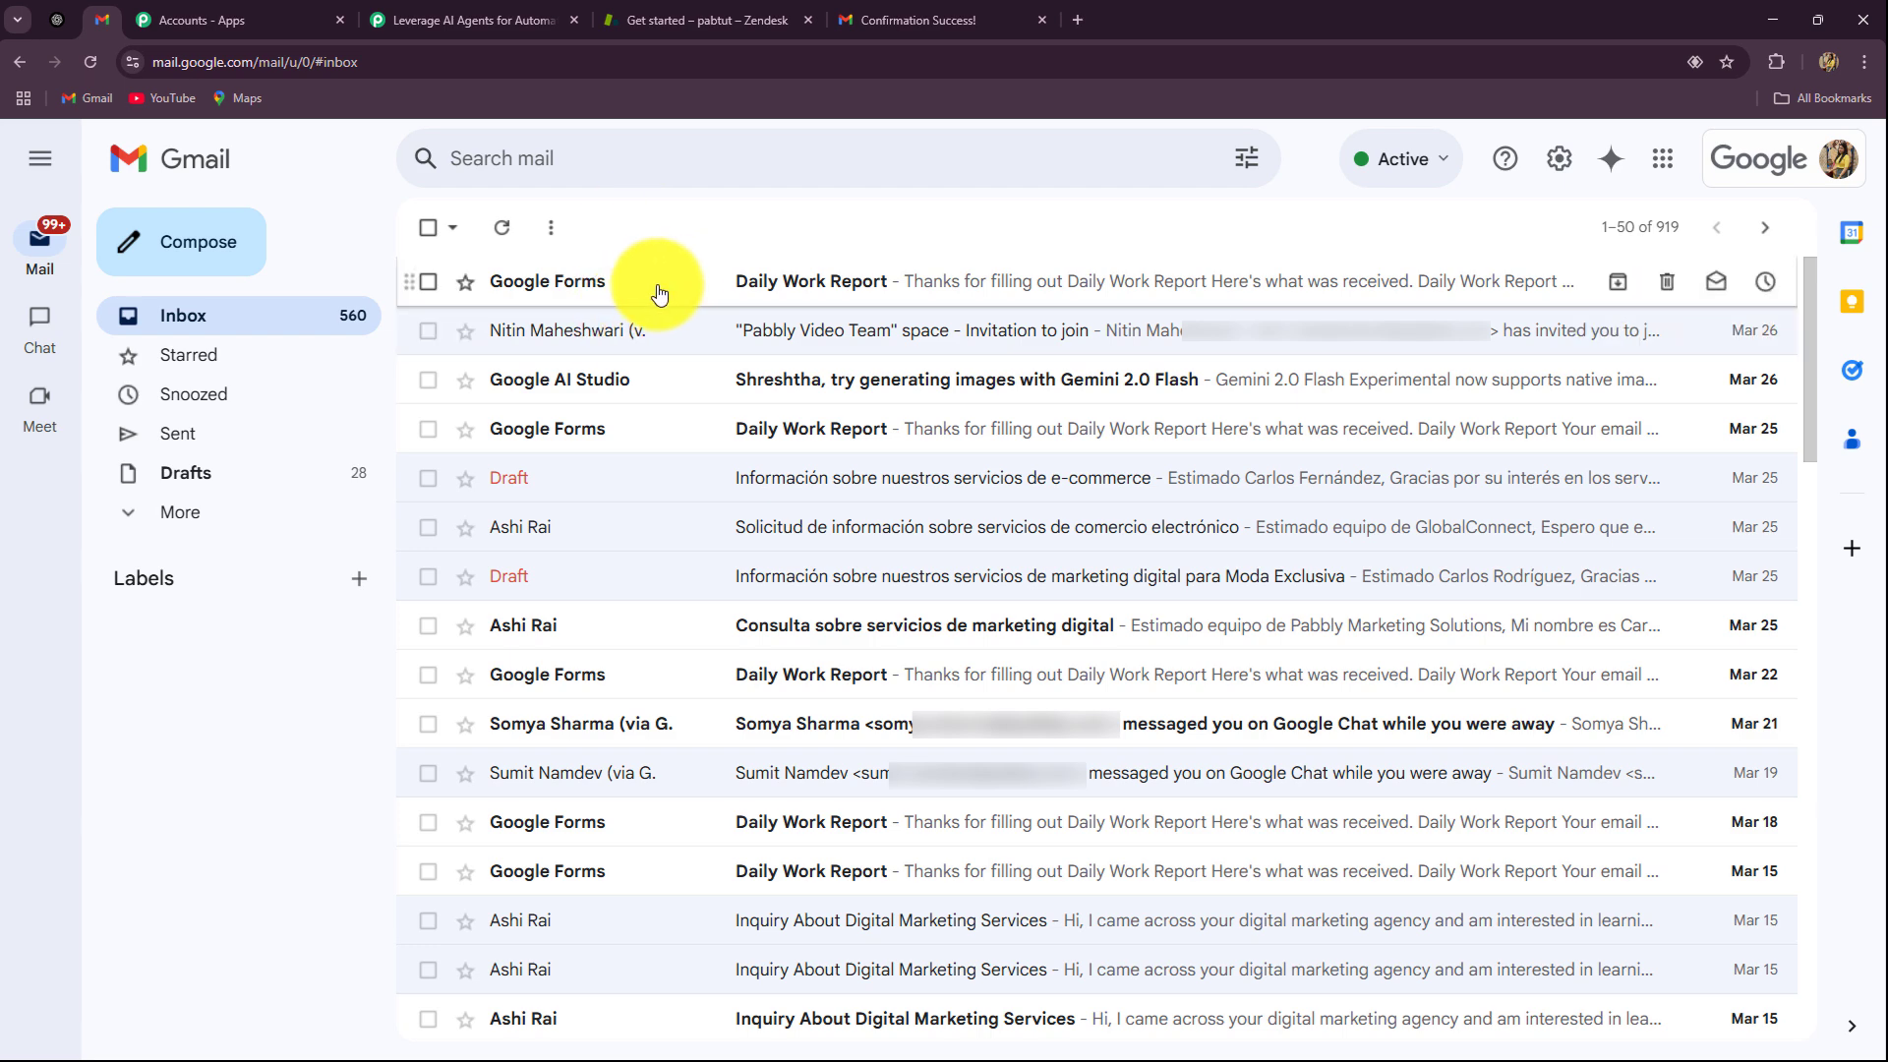
Step: Send the 'Request for Refund – Damaged Product Received' email without attachment and open it in the inbox
left_click(472, 20)
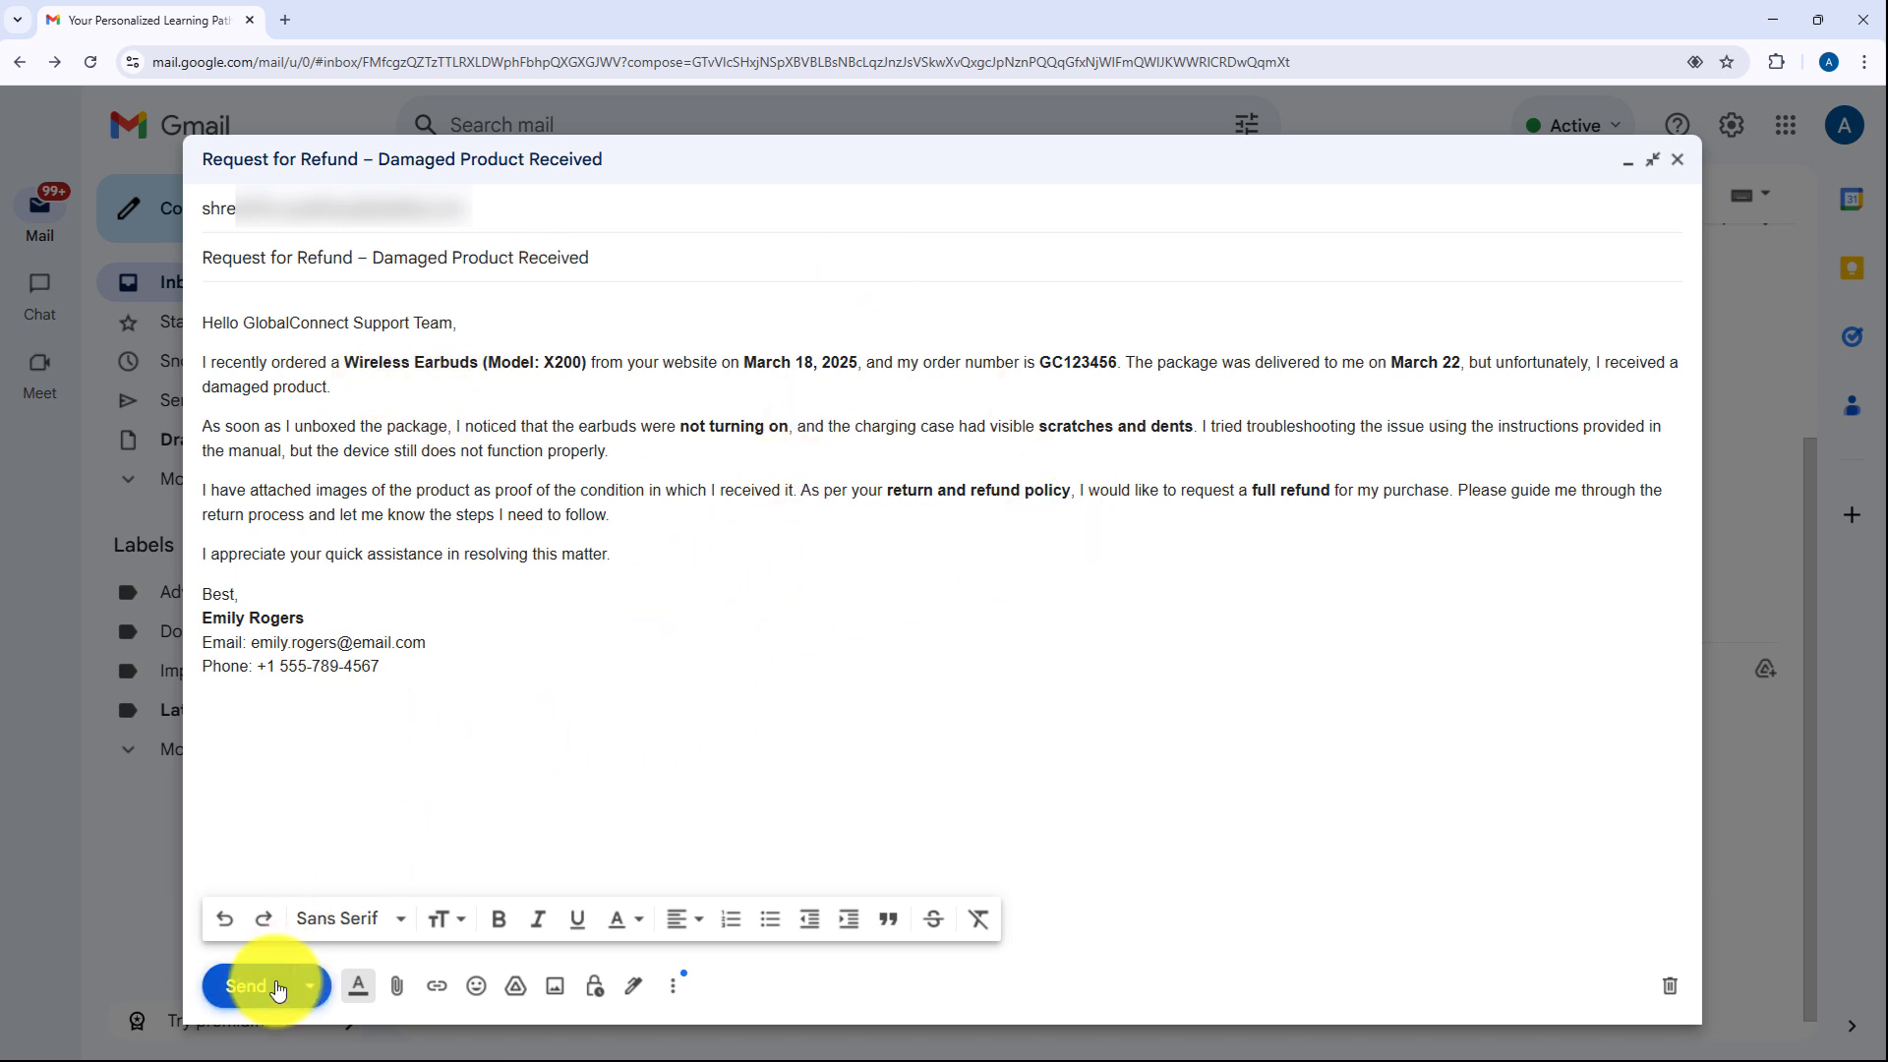
left_click(278, 988)
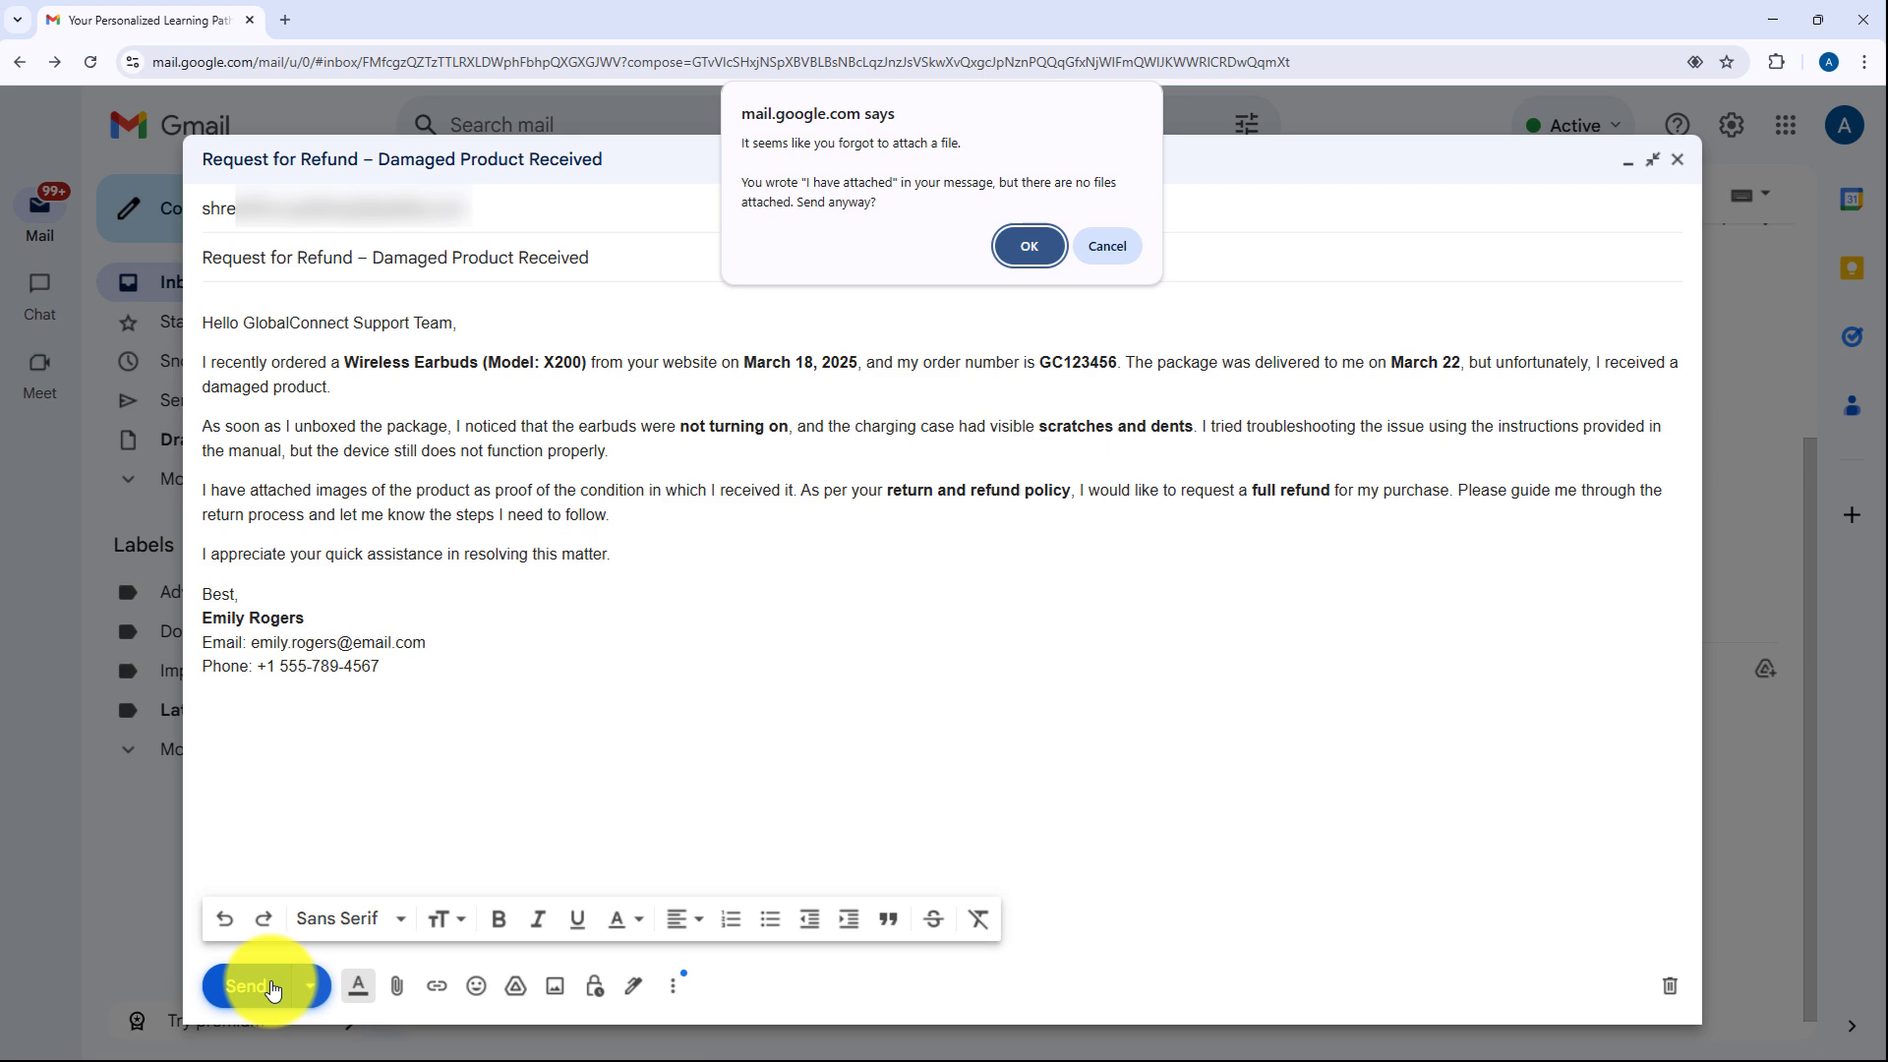
left_click(1042, 246)
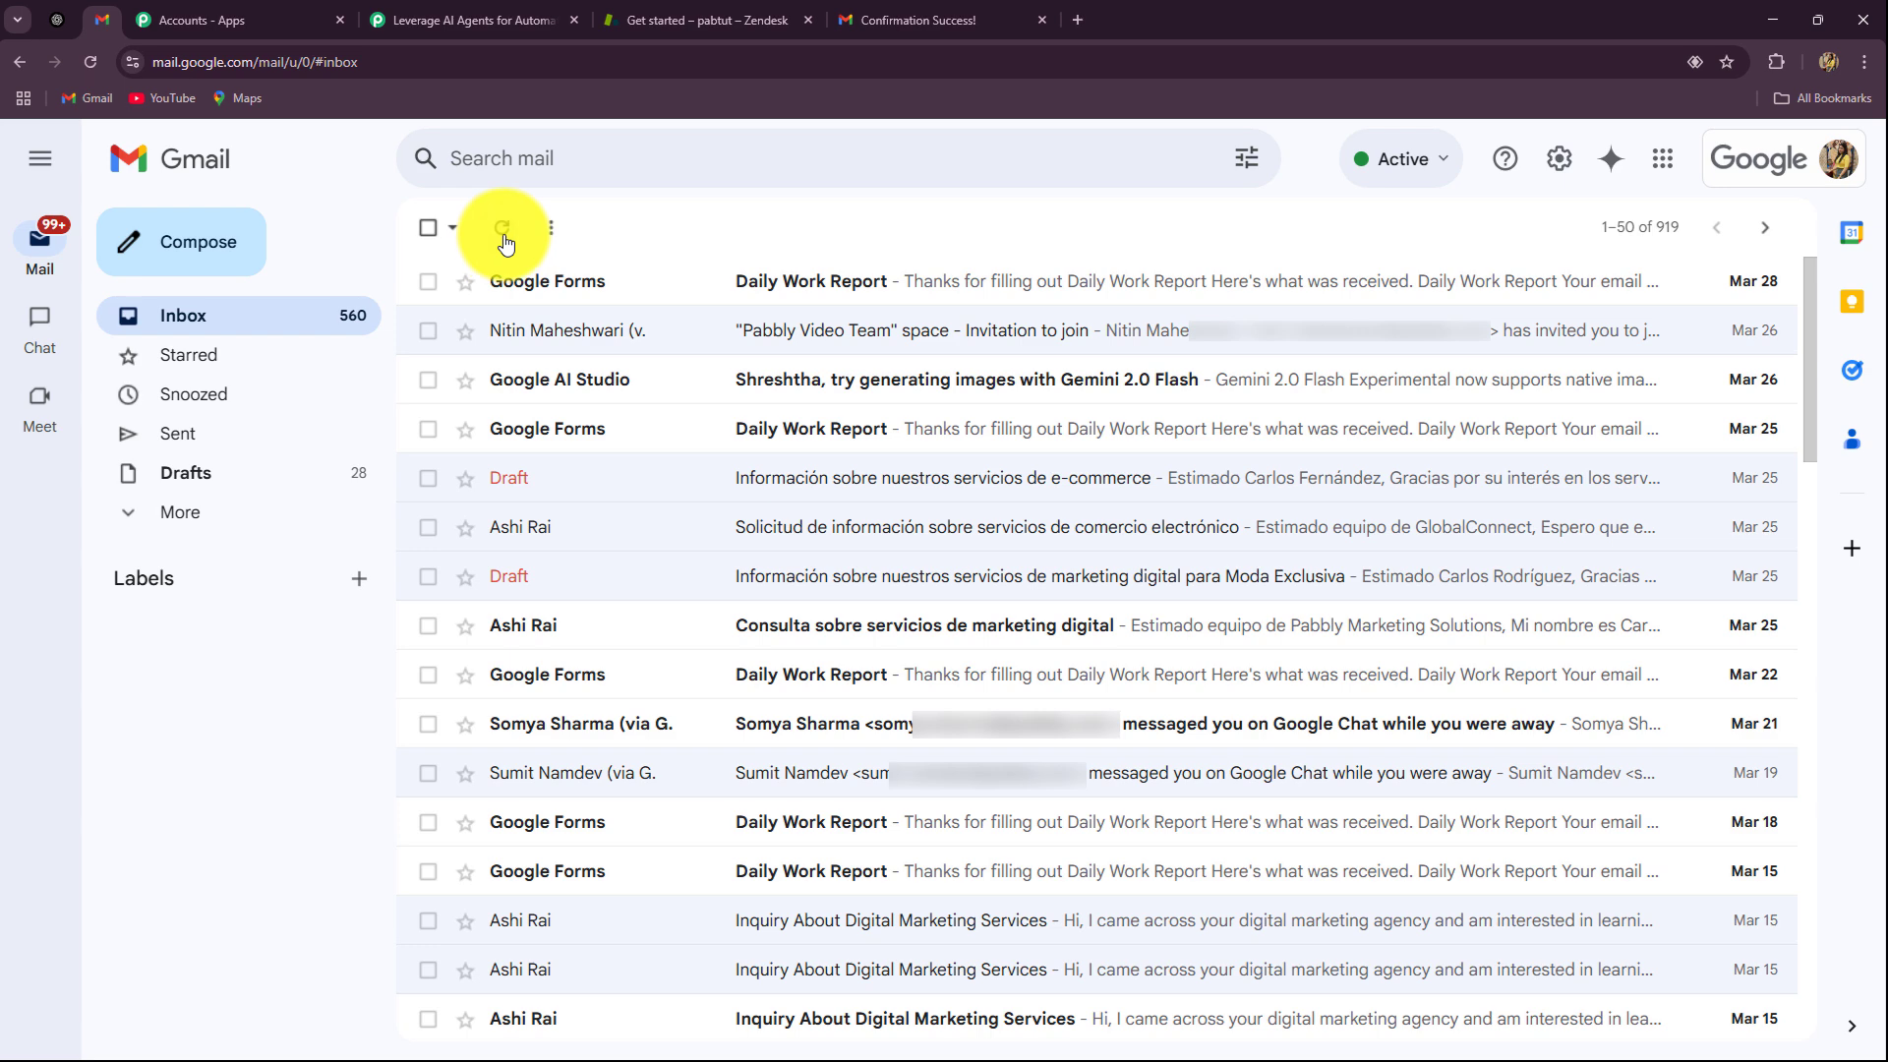
left_click(504, 236)
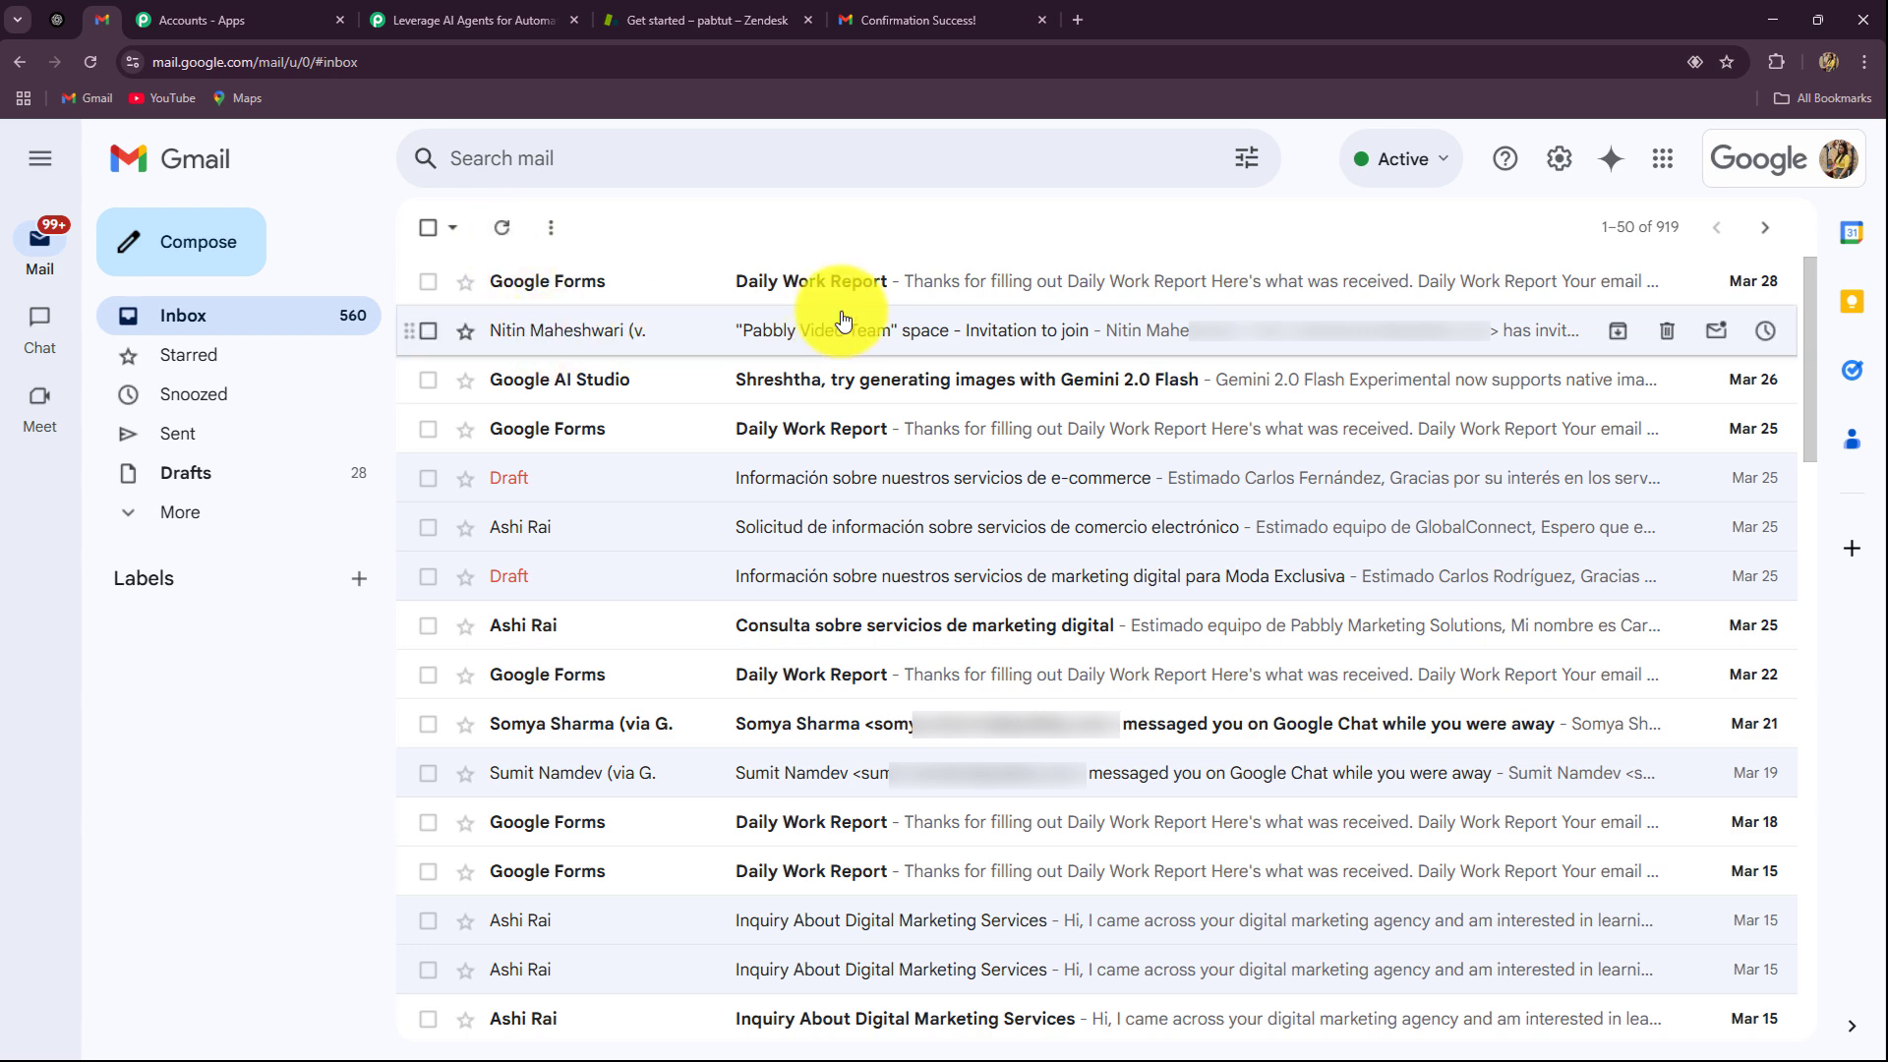
left_click(750, 280)
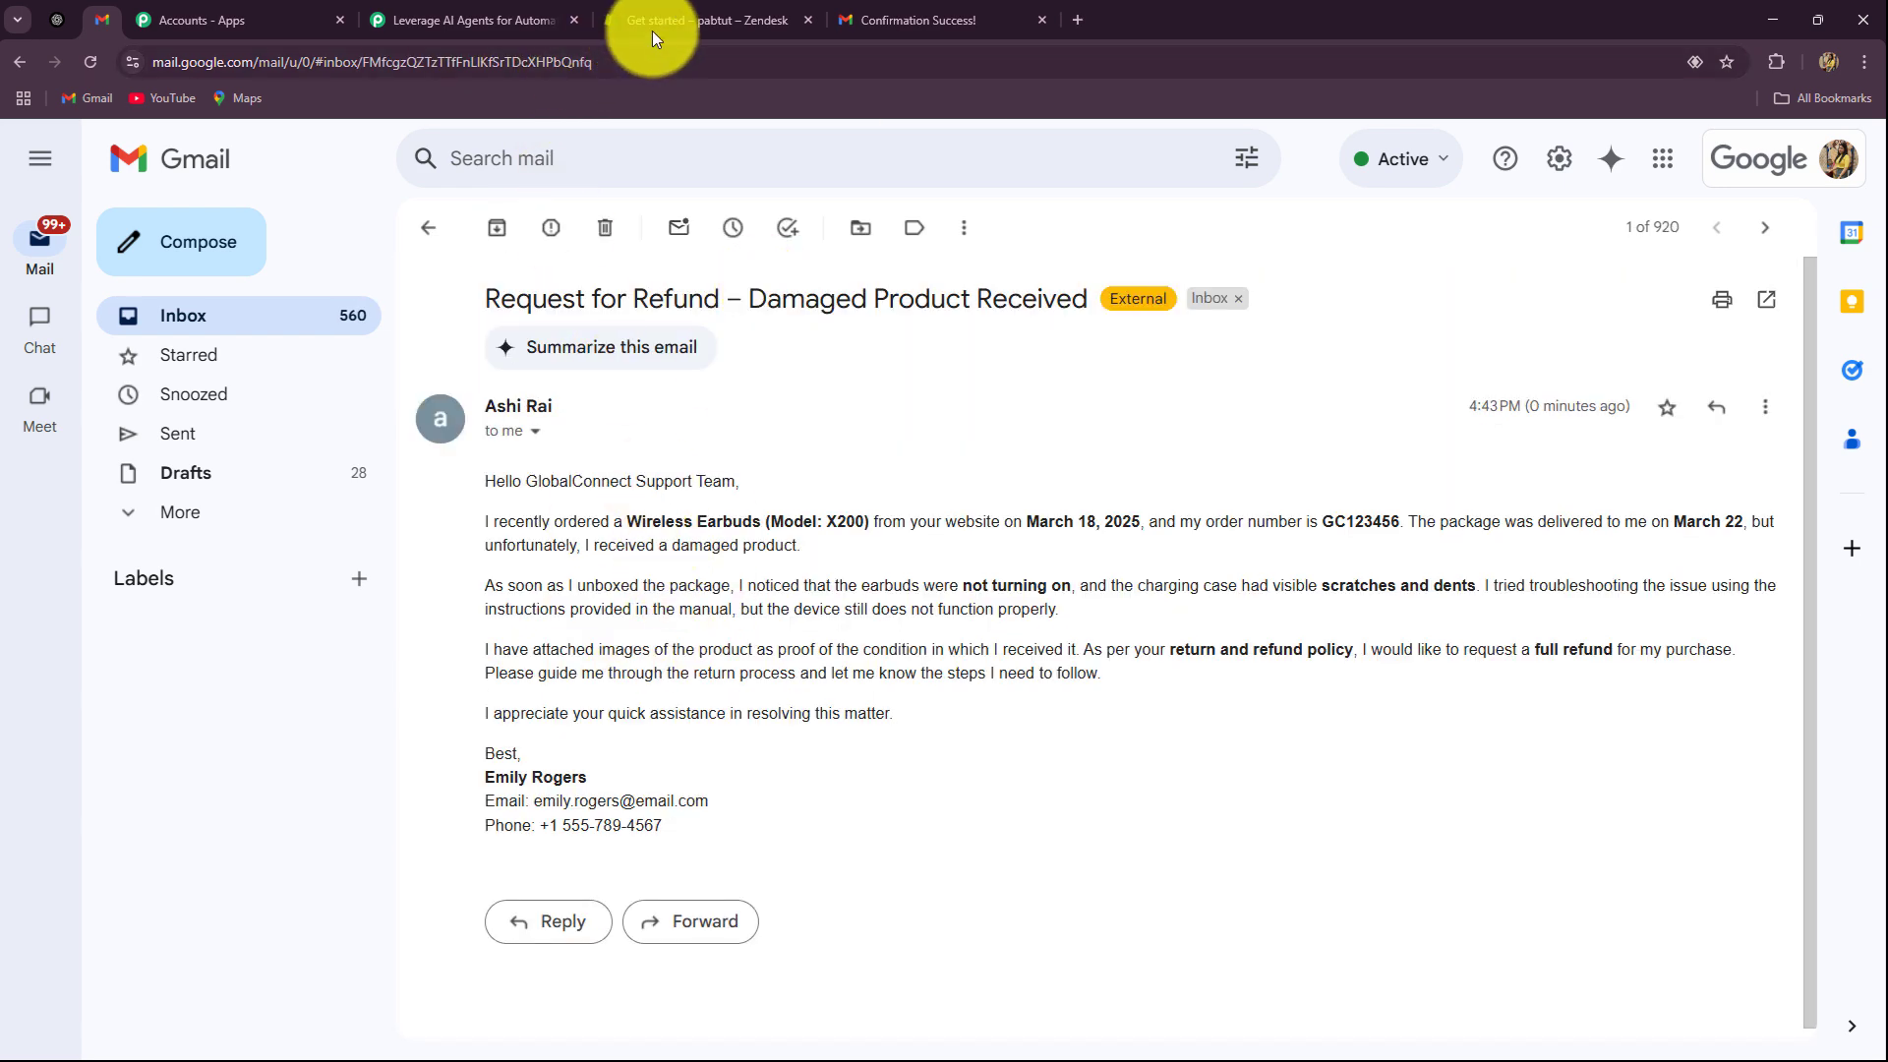
left_click(885, 20)
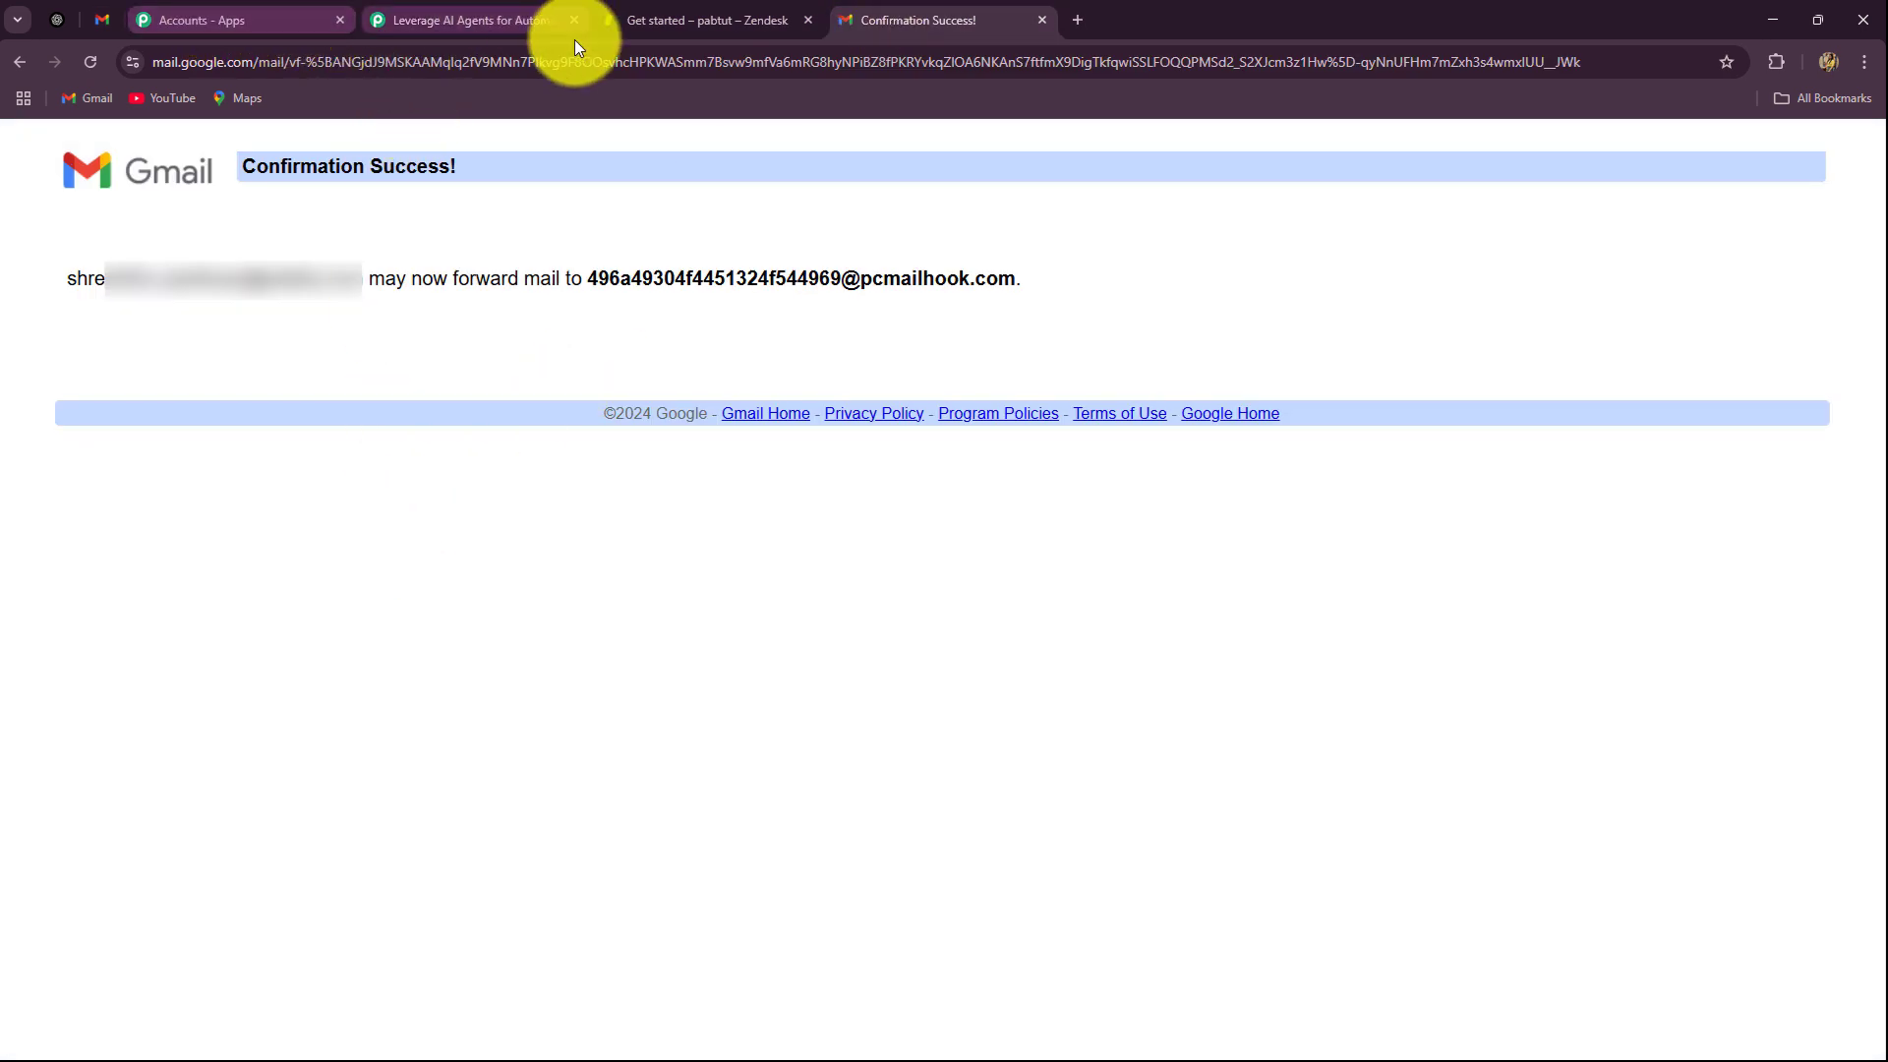
left_click(464, 20)
Step: Review the captured Email Parser fields and highlight the subject 'Request for Refund – Damaged Product Received'
scroll(332, 480, "down", 6)
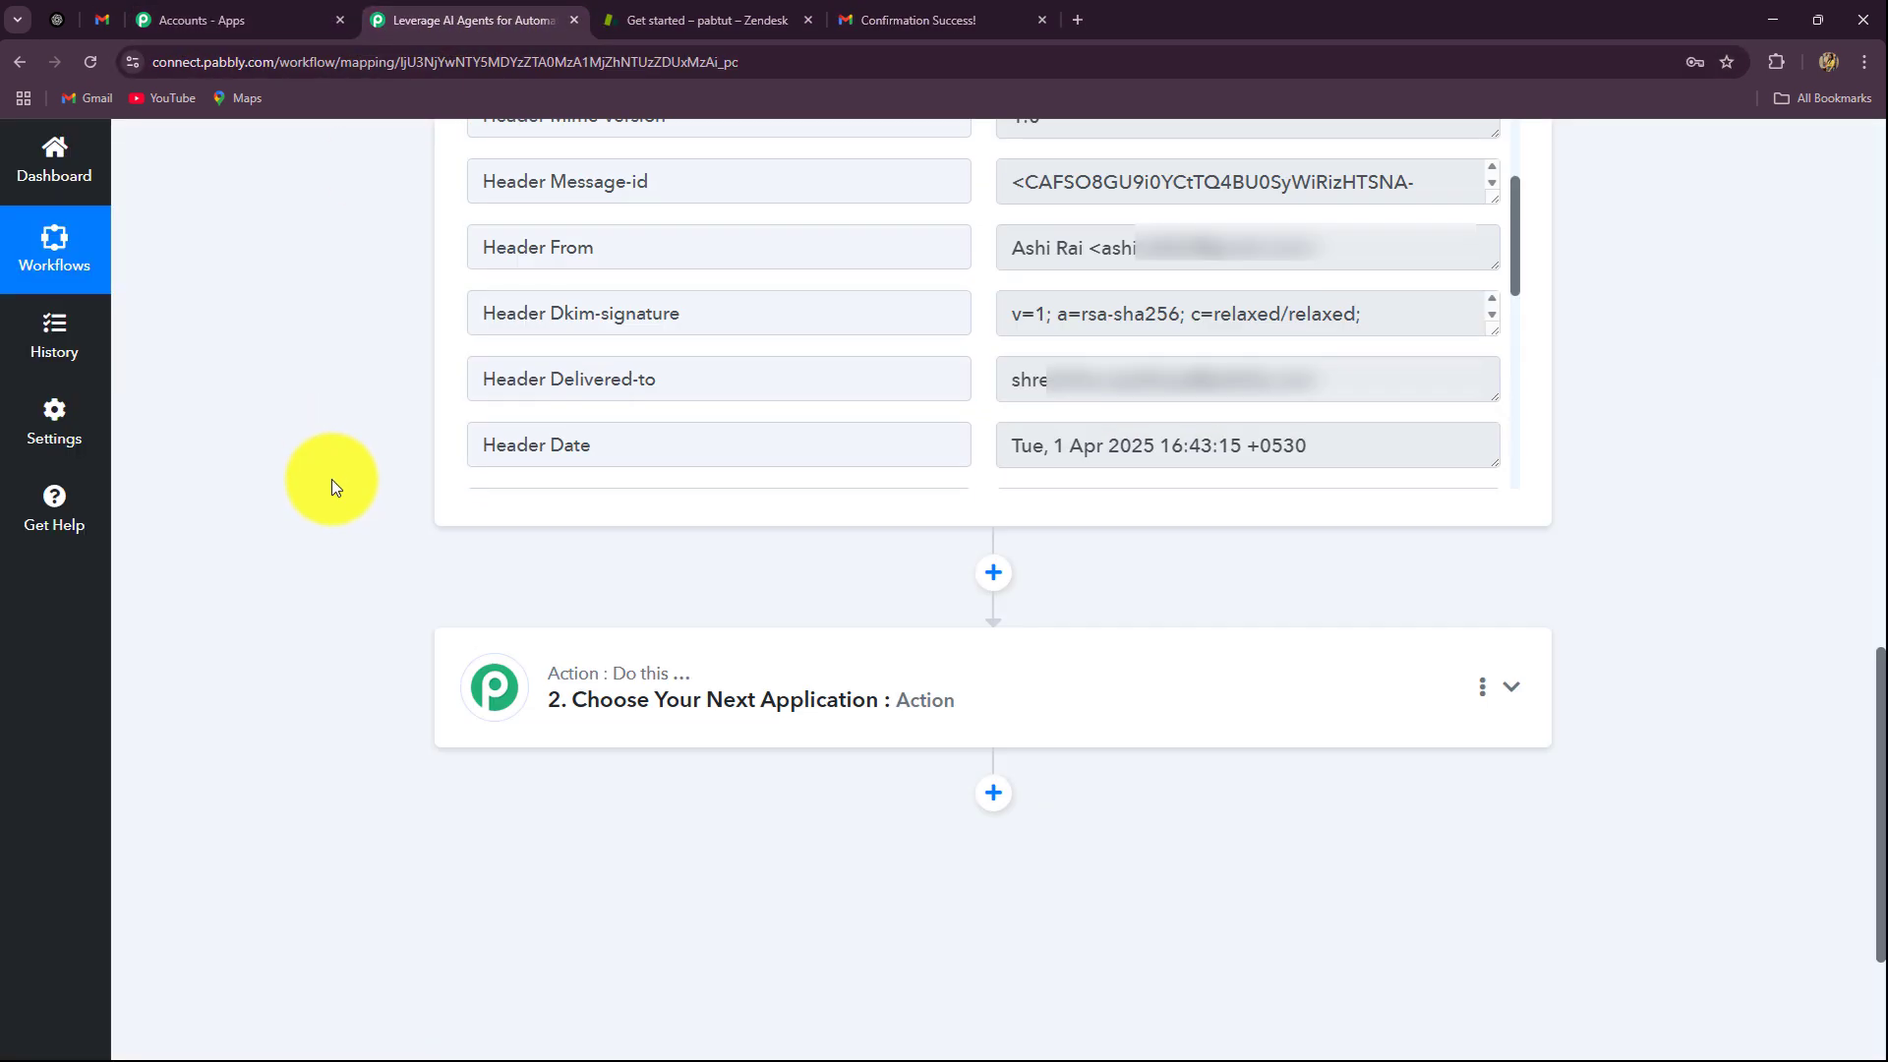
scroll(1482, 365, "down", 2)
scroll(1514, 443, "up", 4)
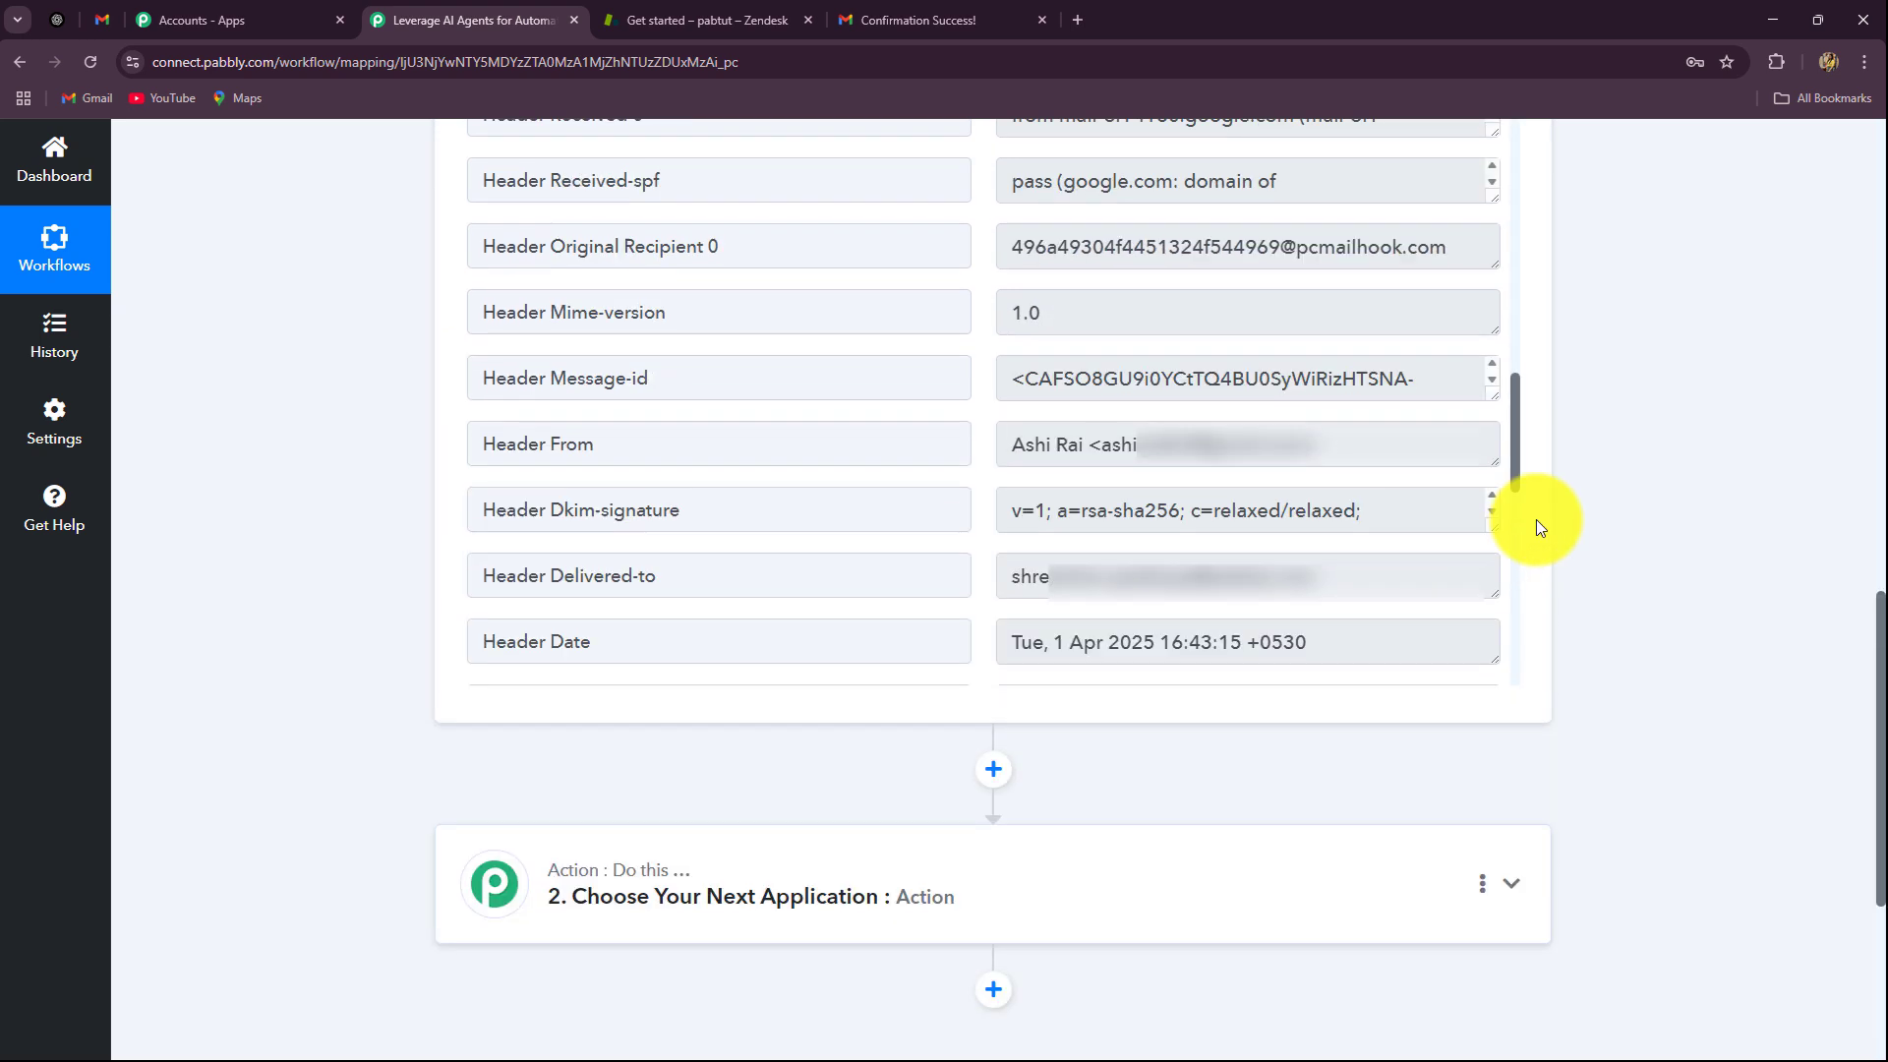
left_click_drag(1518, 448, 1508, 670)
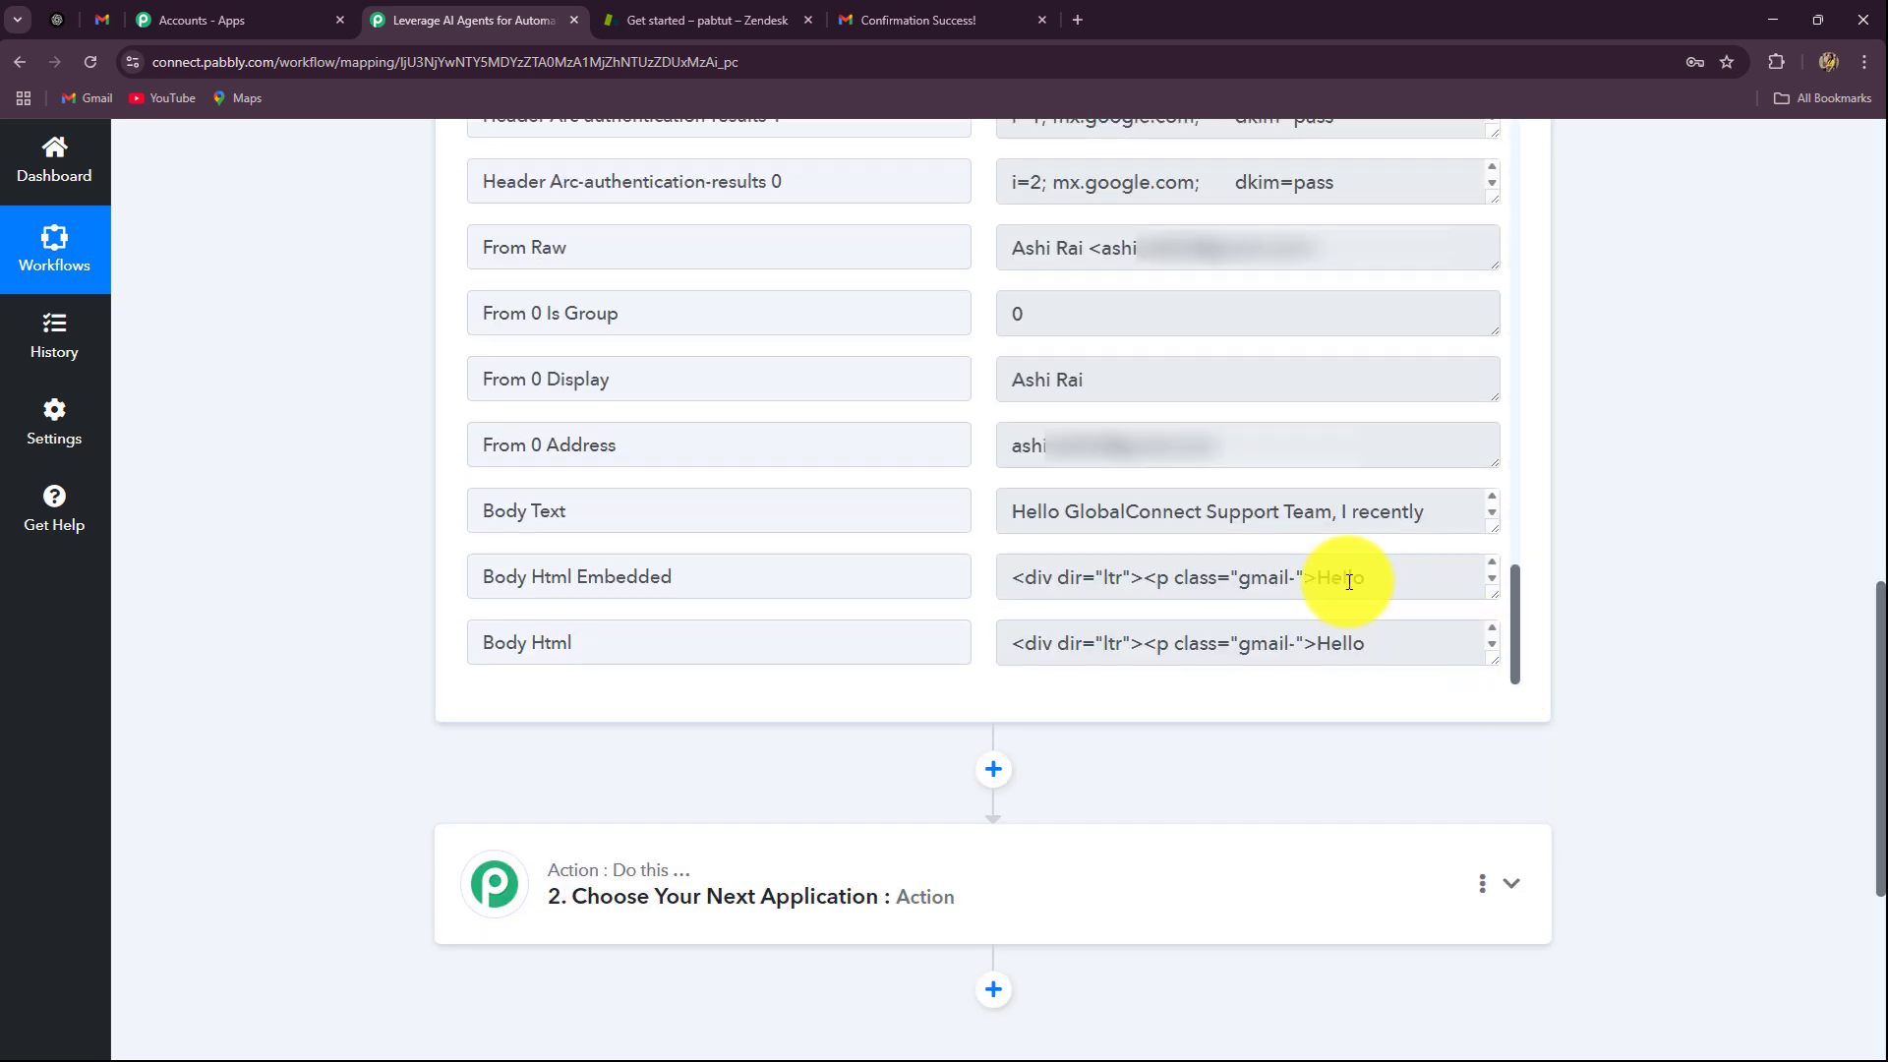
left_click_drag(1007, 505, 1428, 397)
scroll(1425, 383, "up", 20)
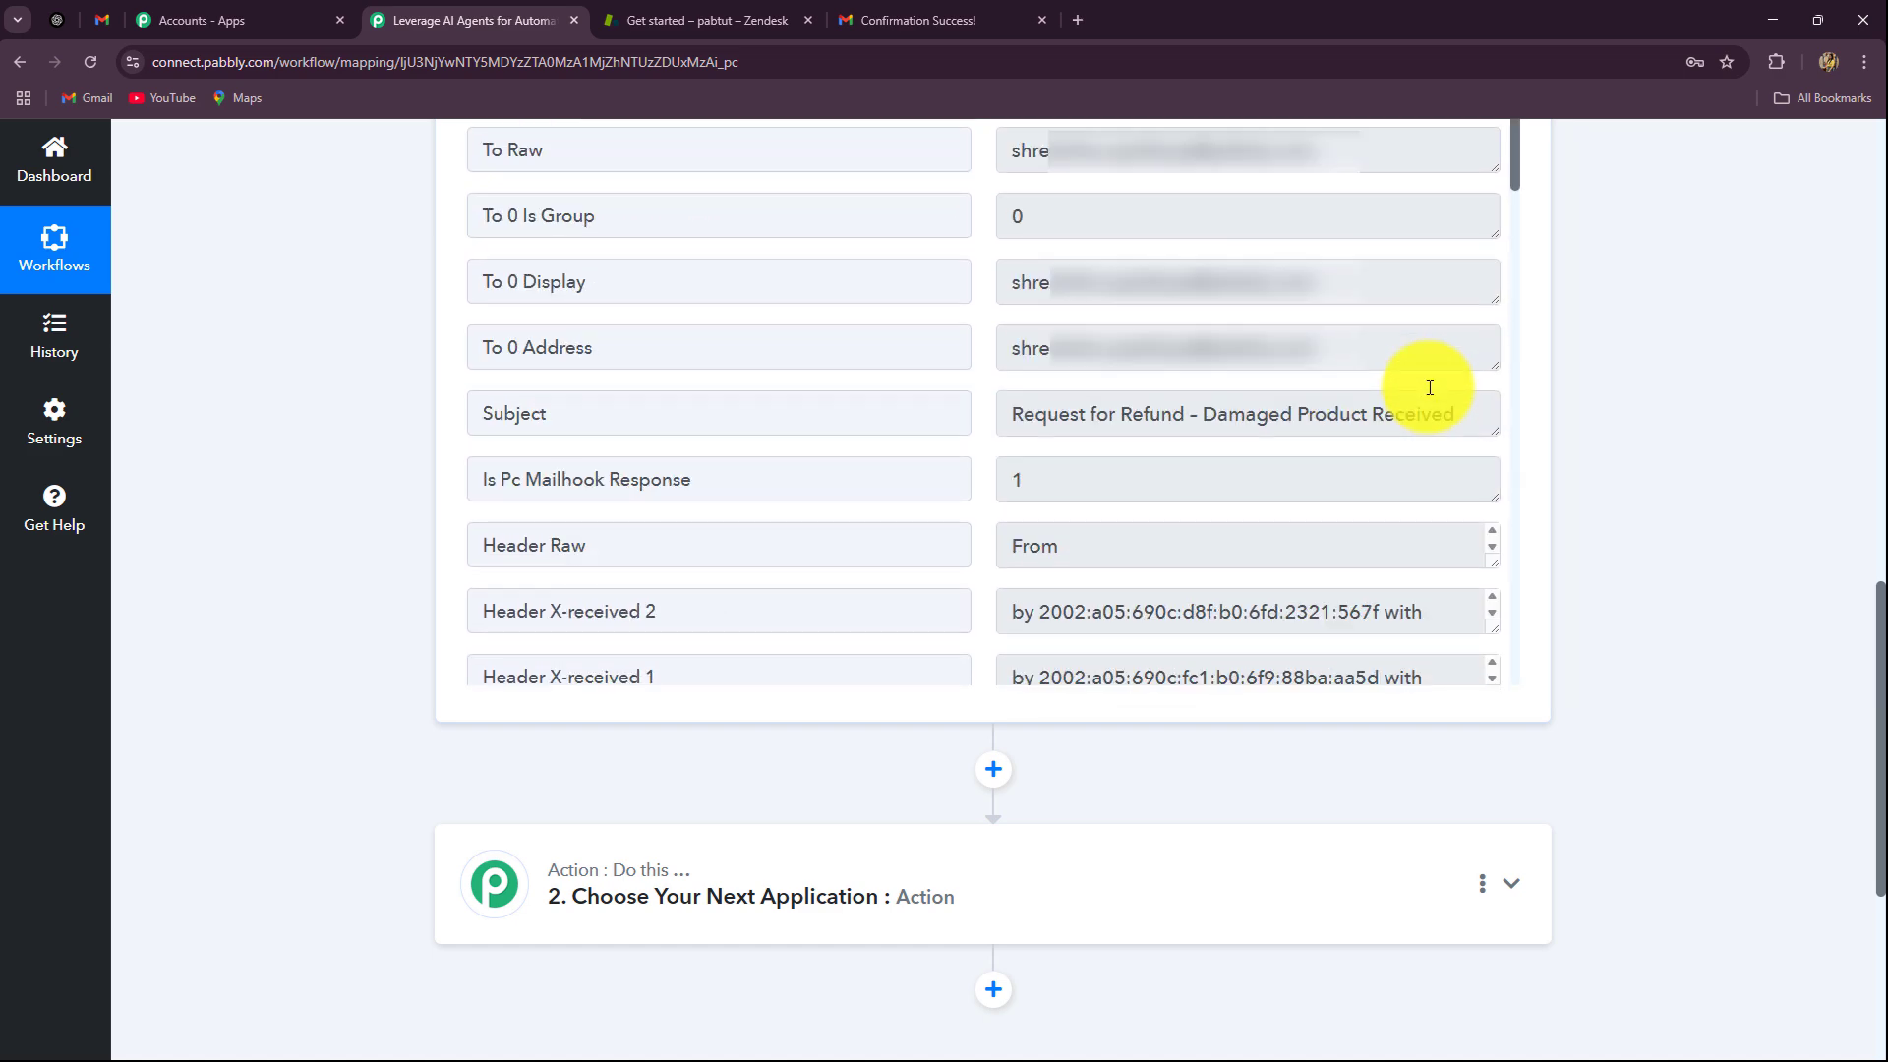
scroll(1340, 504, "up", 5)
scroll(1318, 522, "down", 5)
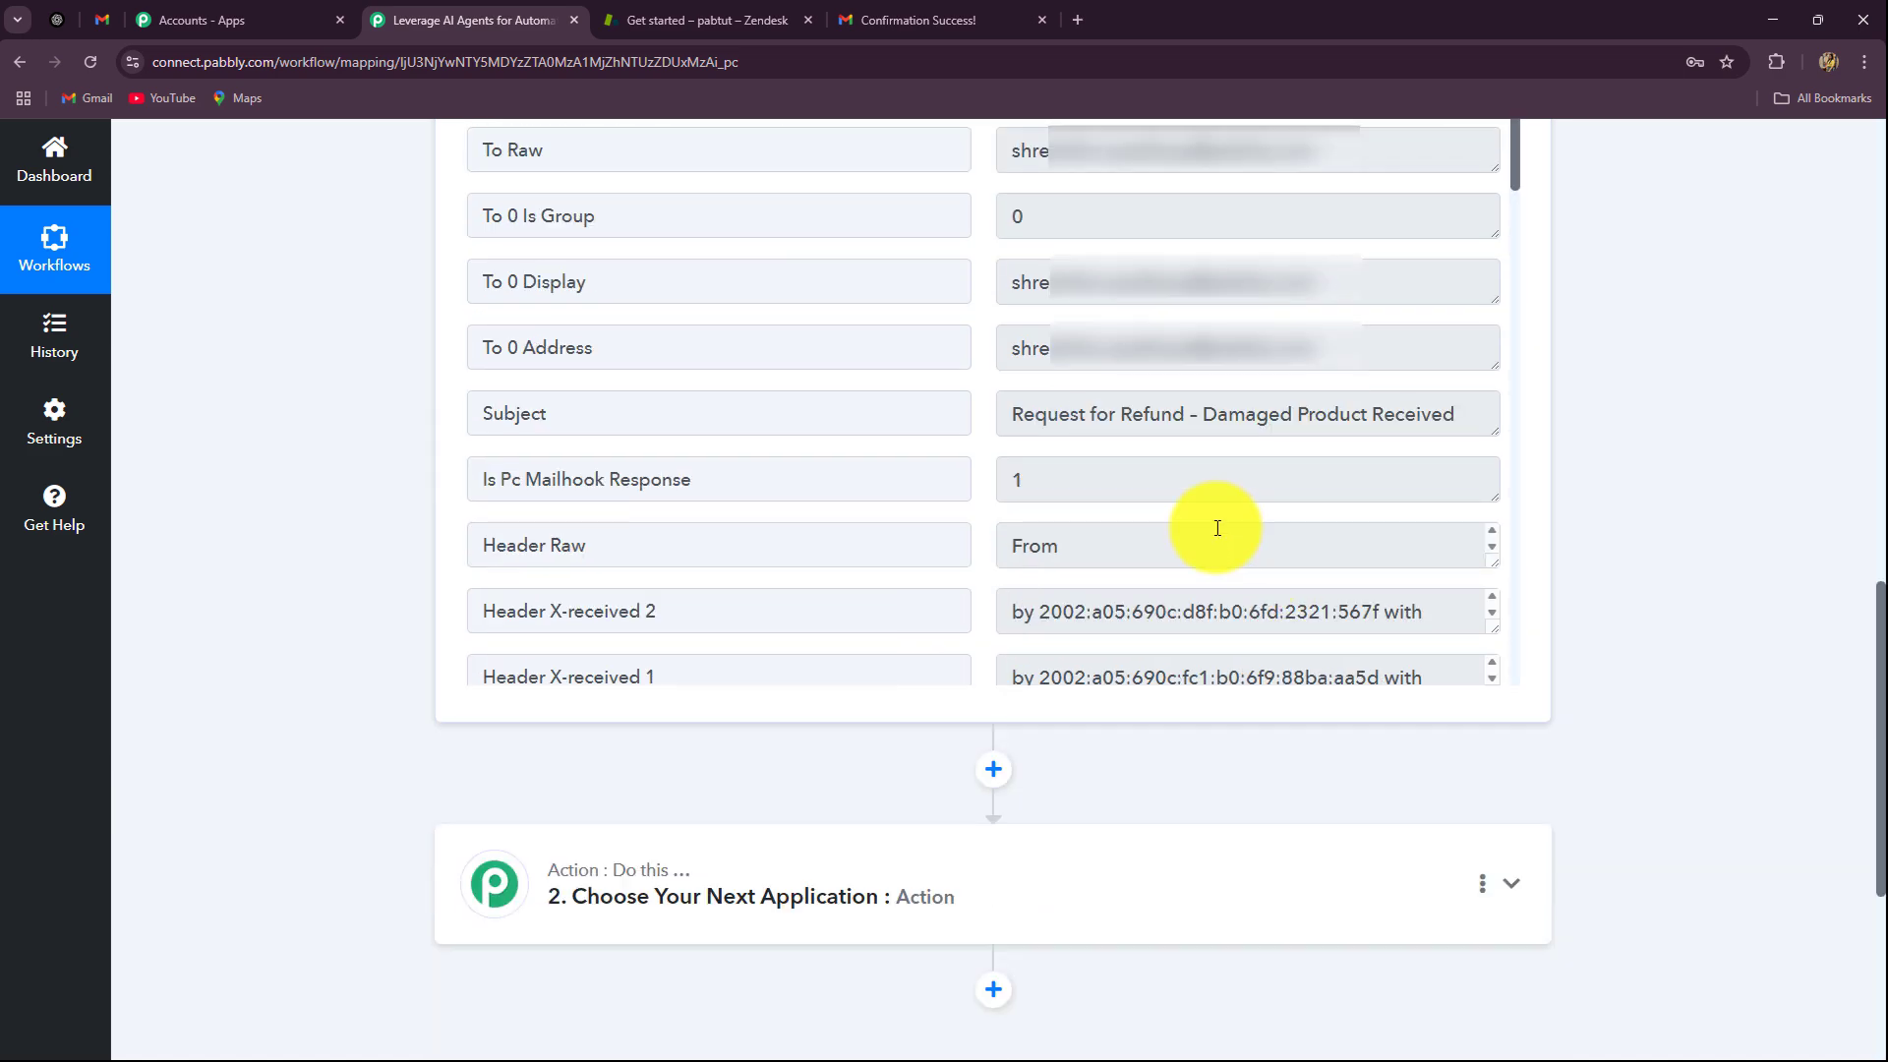
scroll(1216, 529, "down", 1)
scroll(1215, 536, "down", 5)
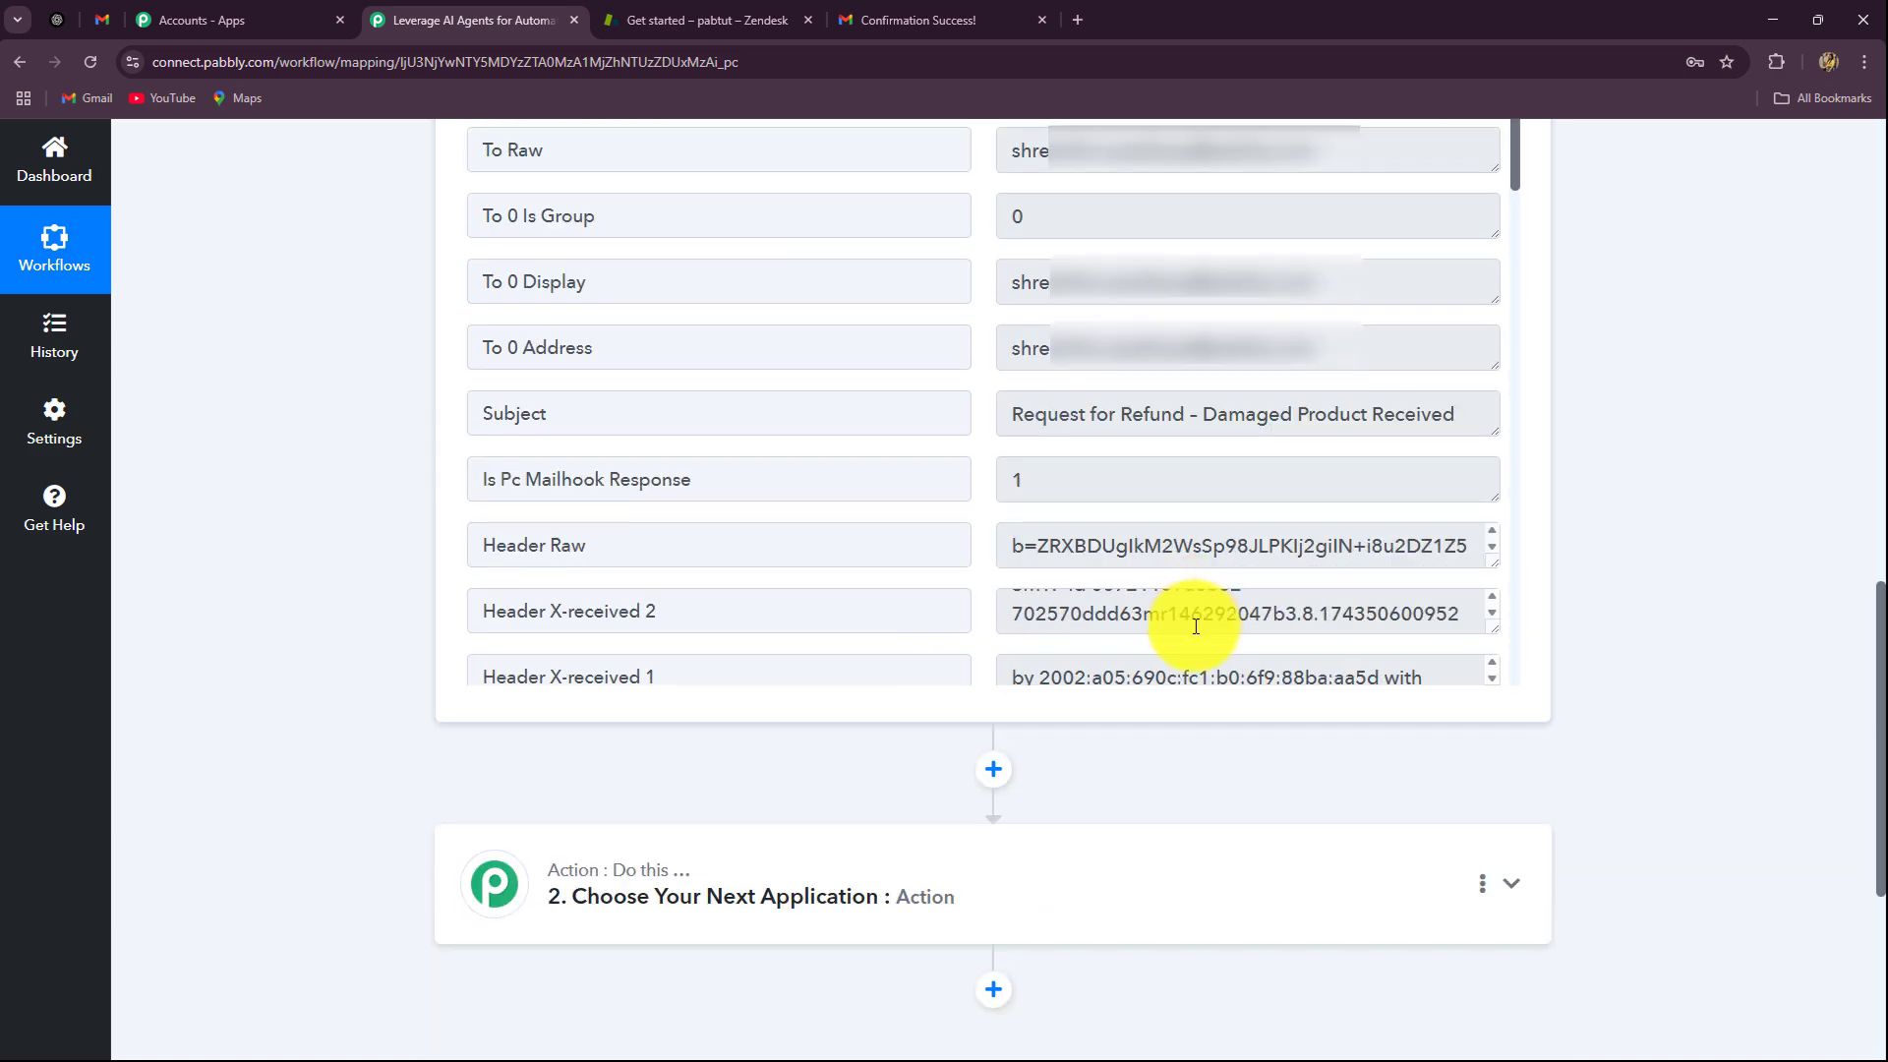
left_click(1019, 416)
left_click_drag(1019, 416, 1612, 416)
scroll(1802, 495, "down", 5)
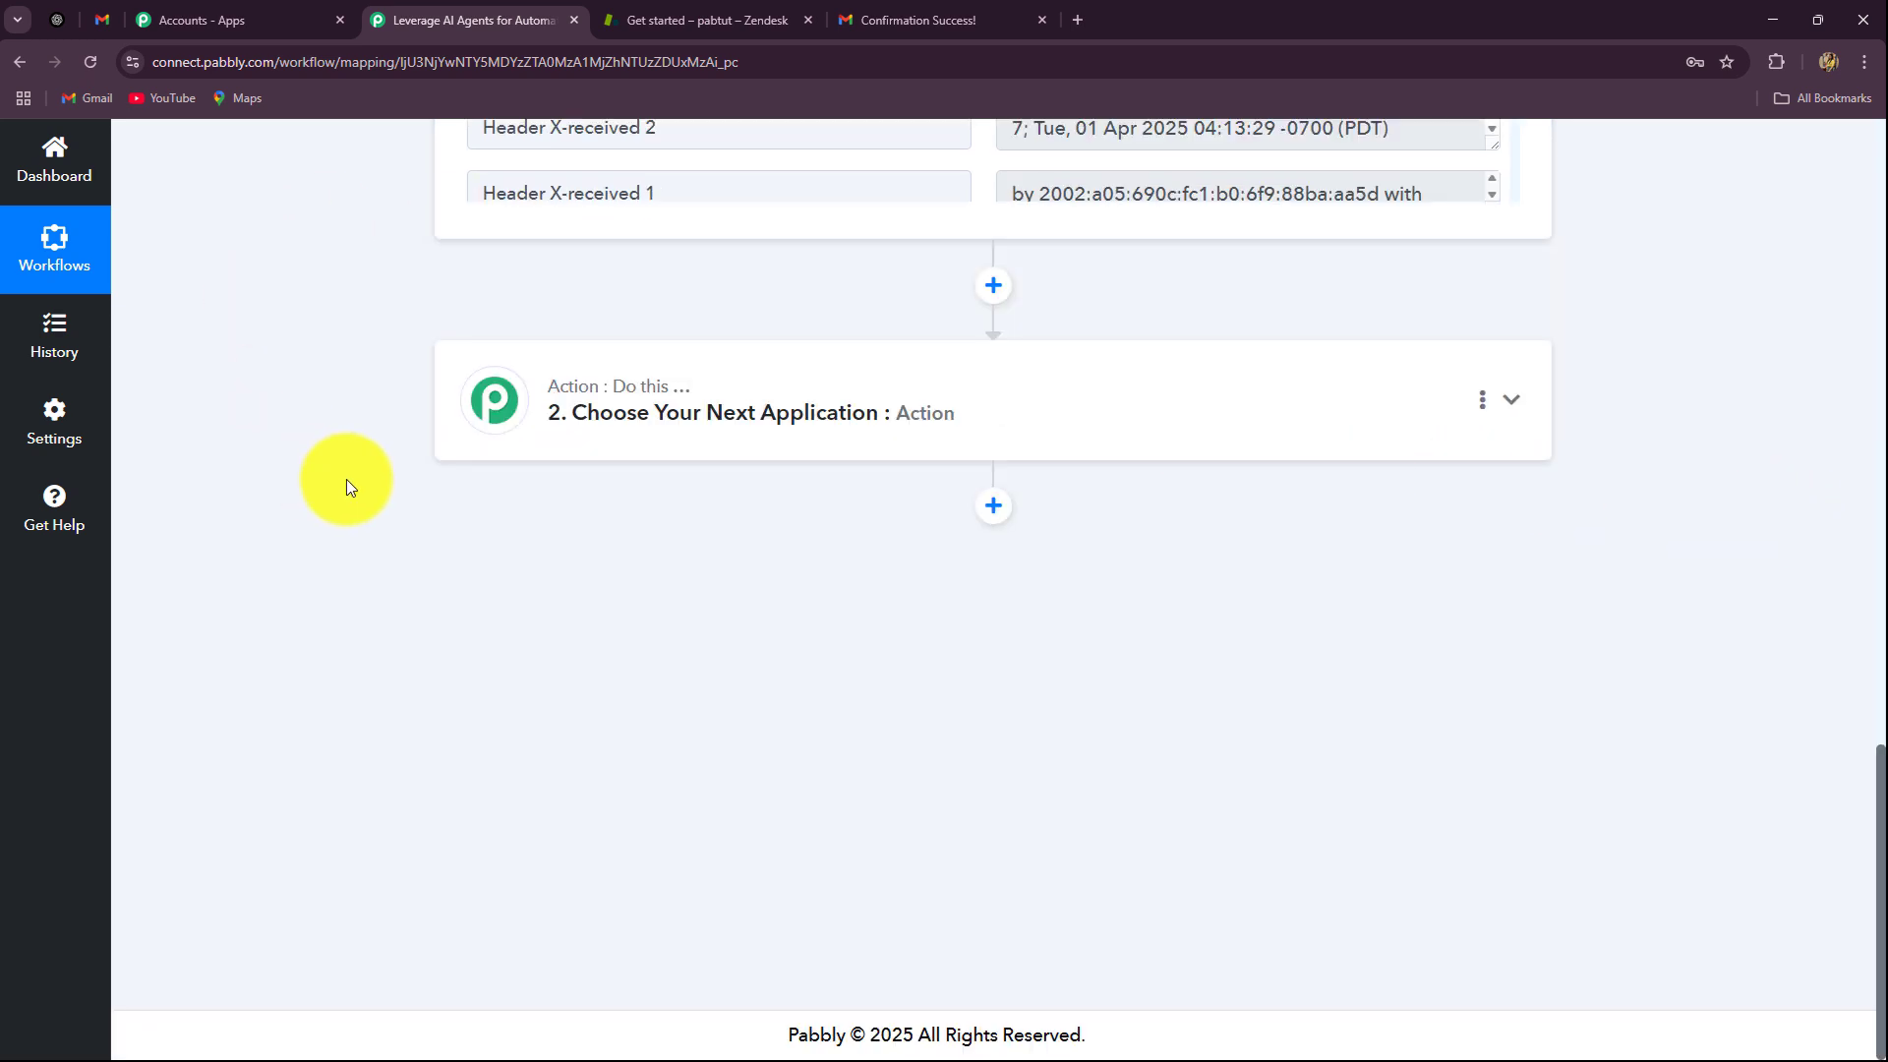
Step: Compare the refund email in Gmail with the captured data, then scroll the workflow back to the top
left_click(116, 20)
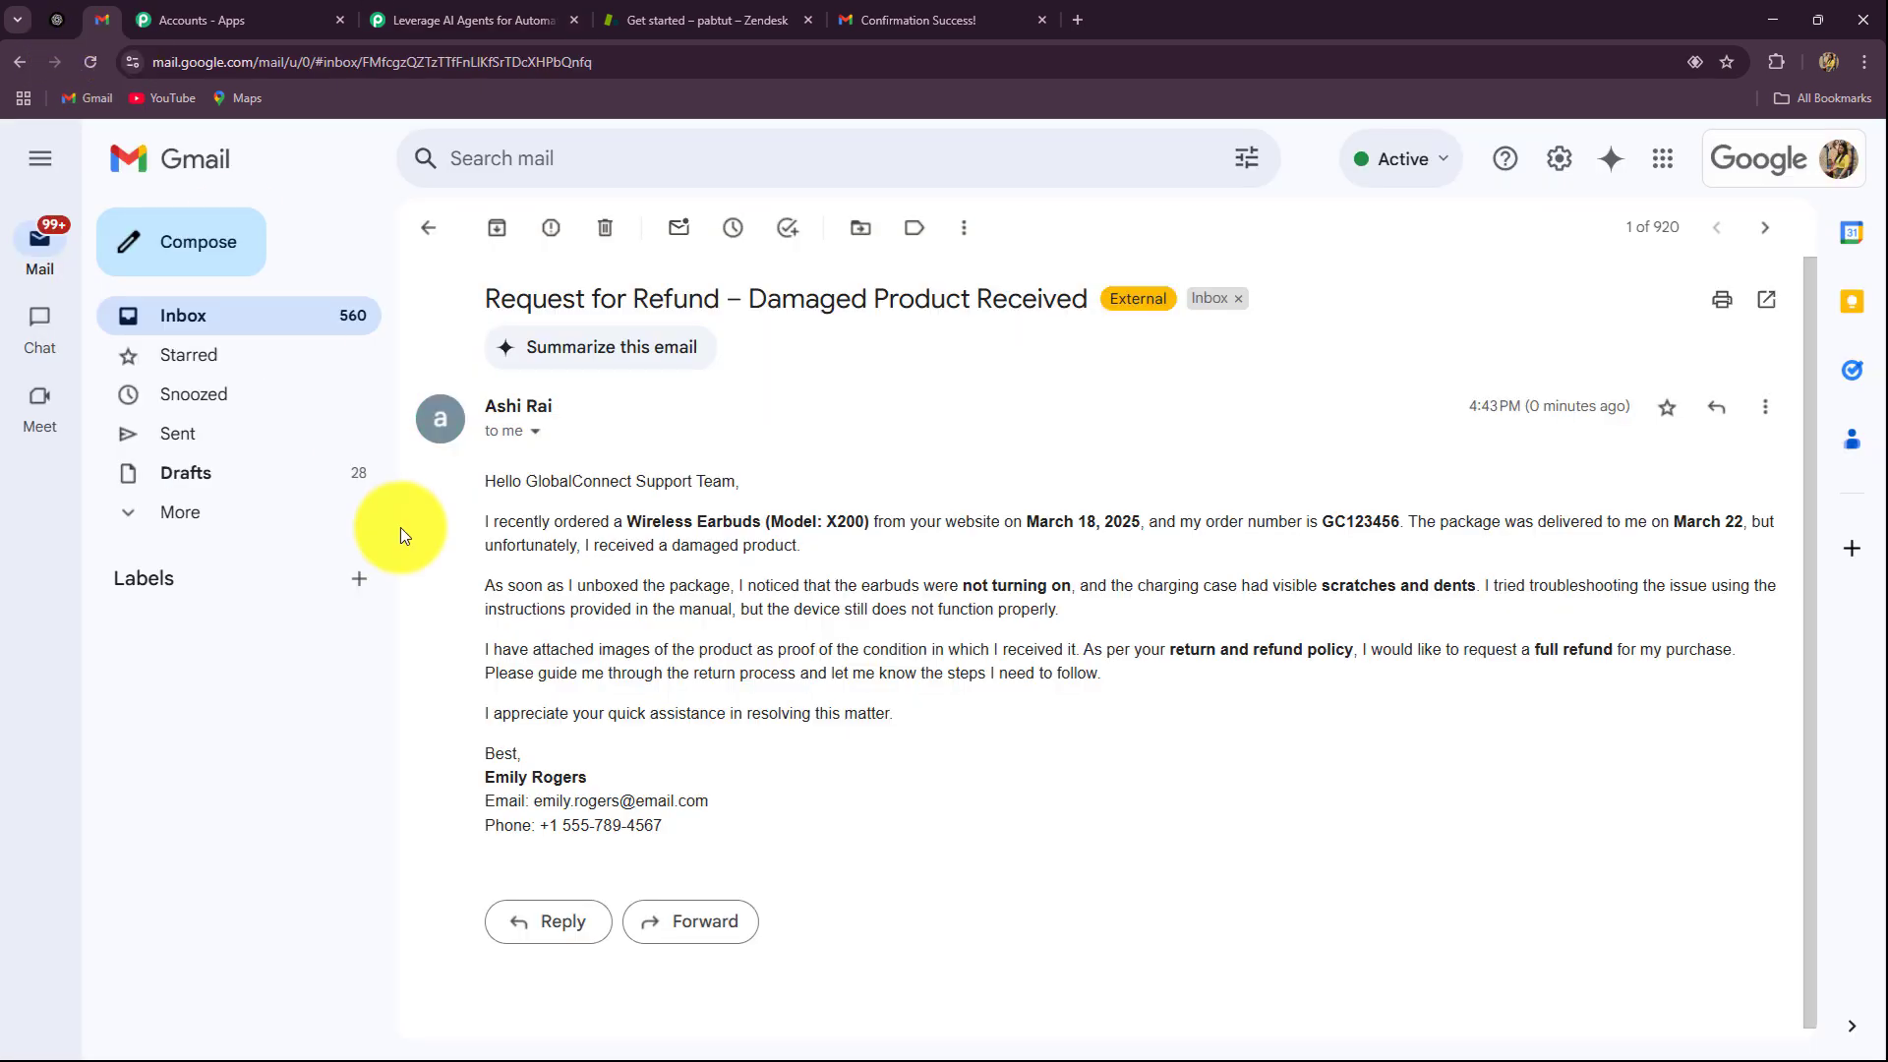
left_click(469, 12)
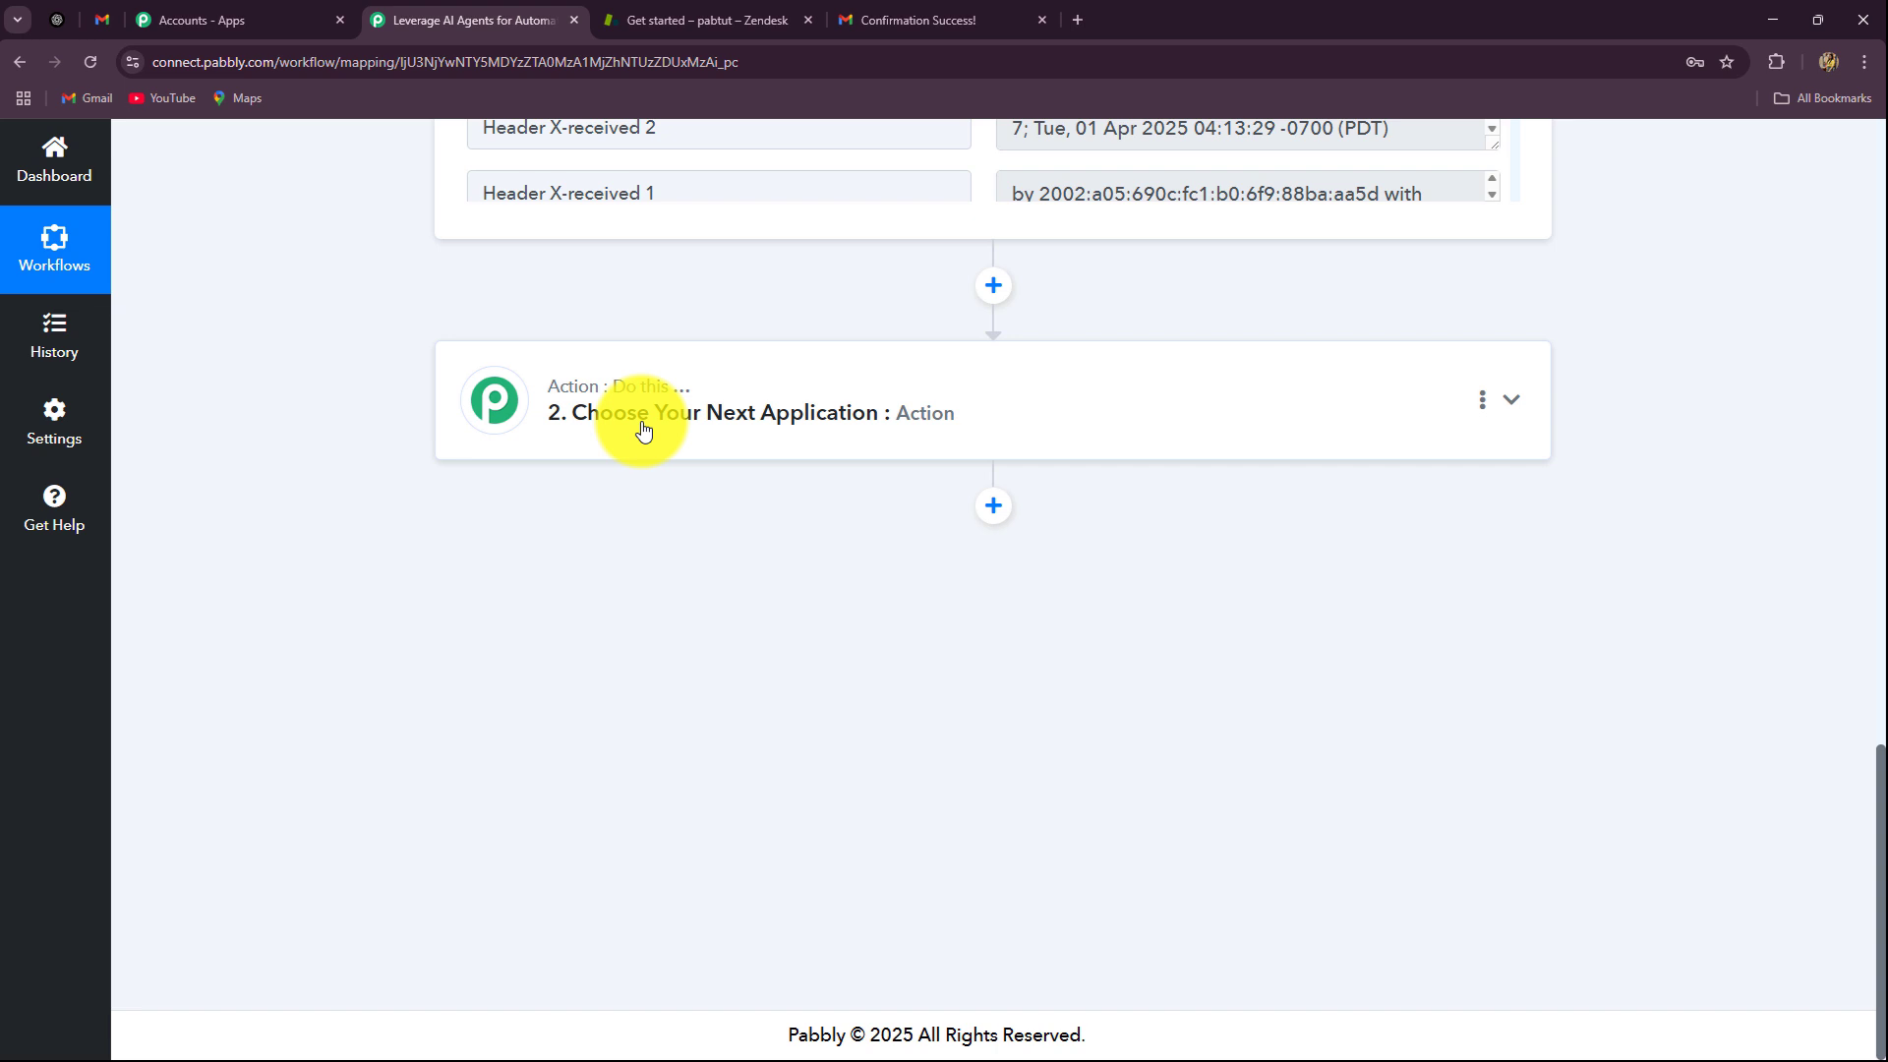
left_click(97, 31)
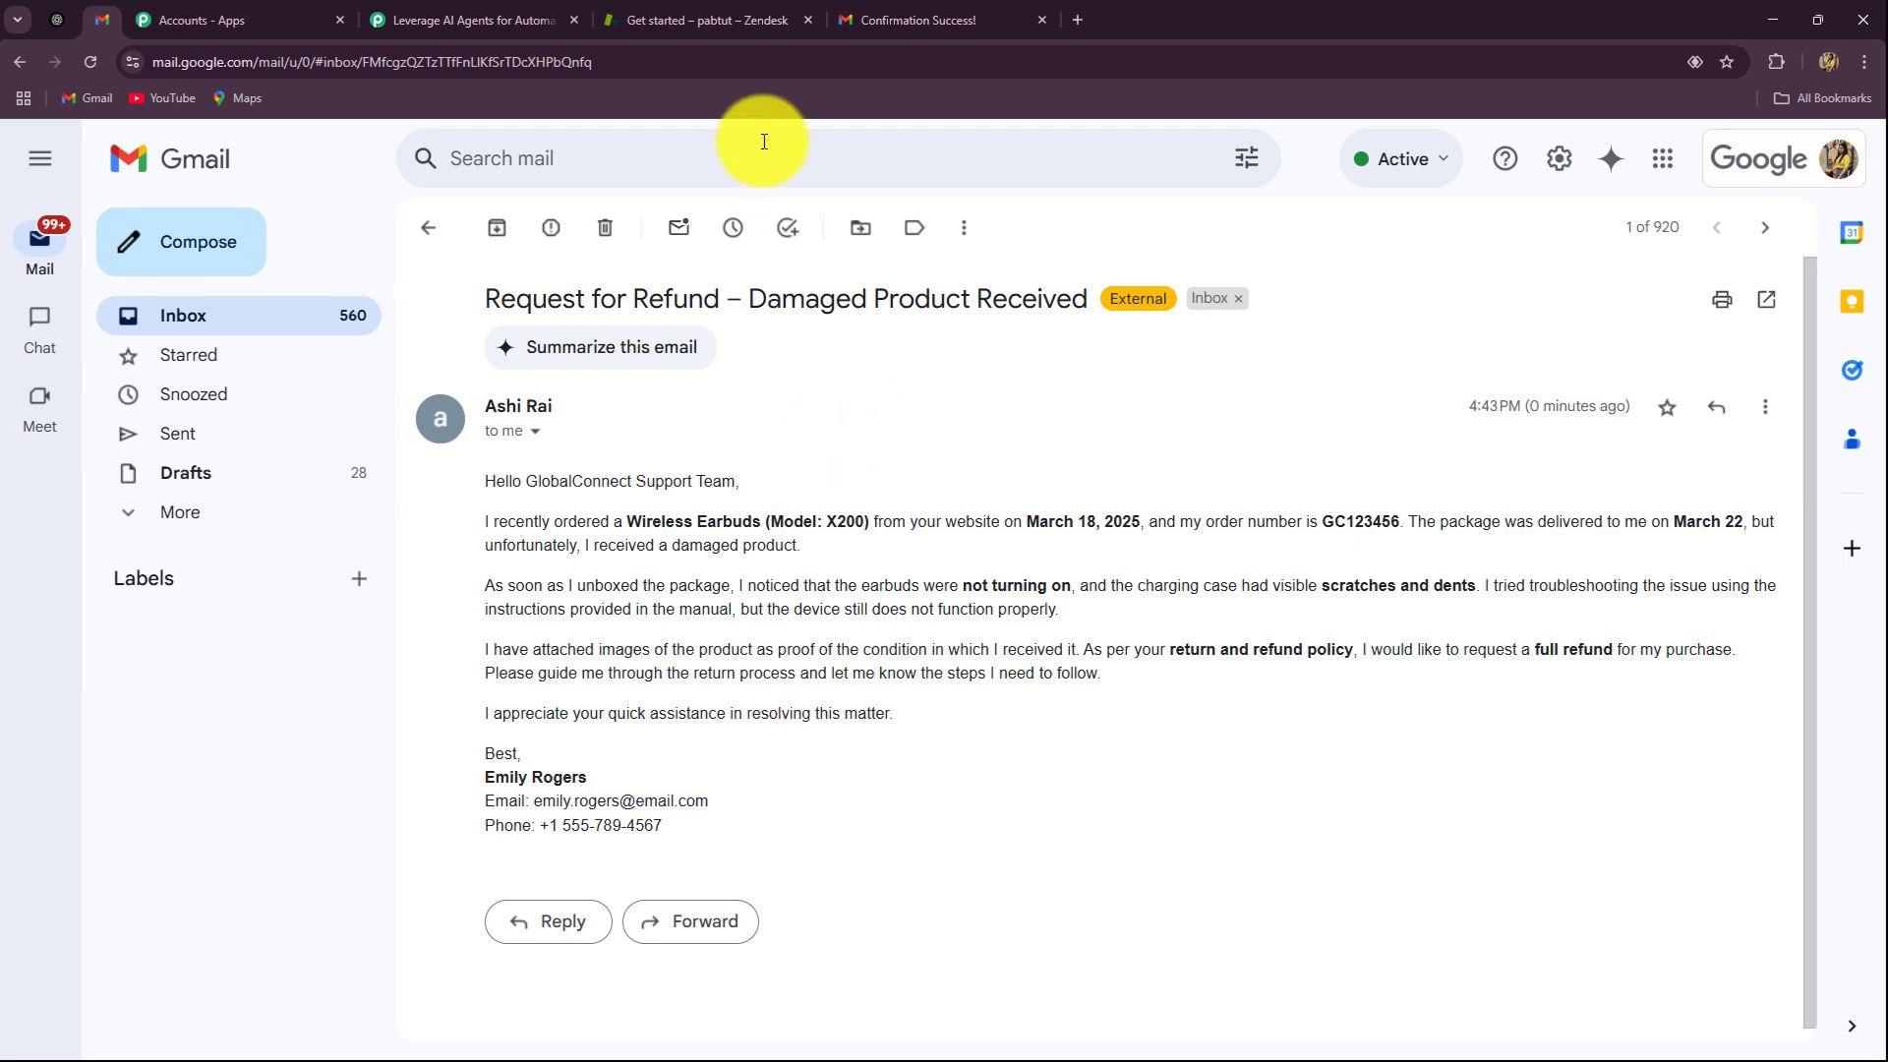
left_click(498, 18)
scroll(625, 570, "up", 5)
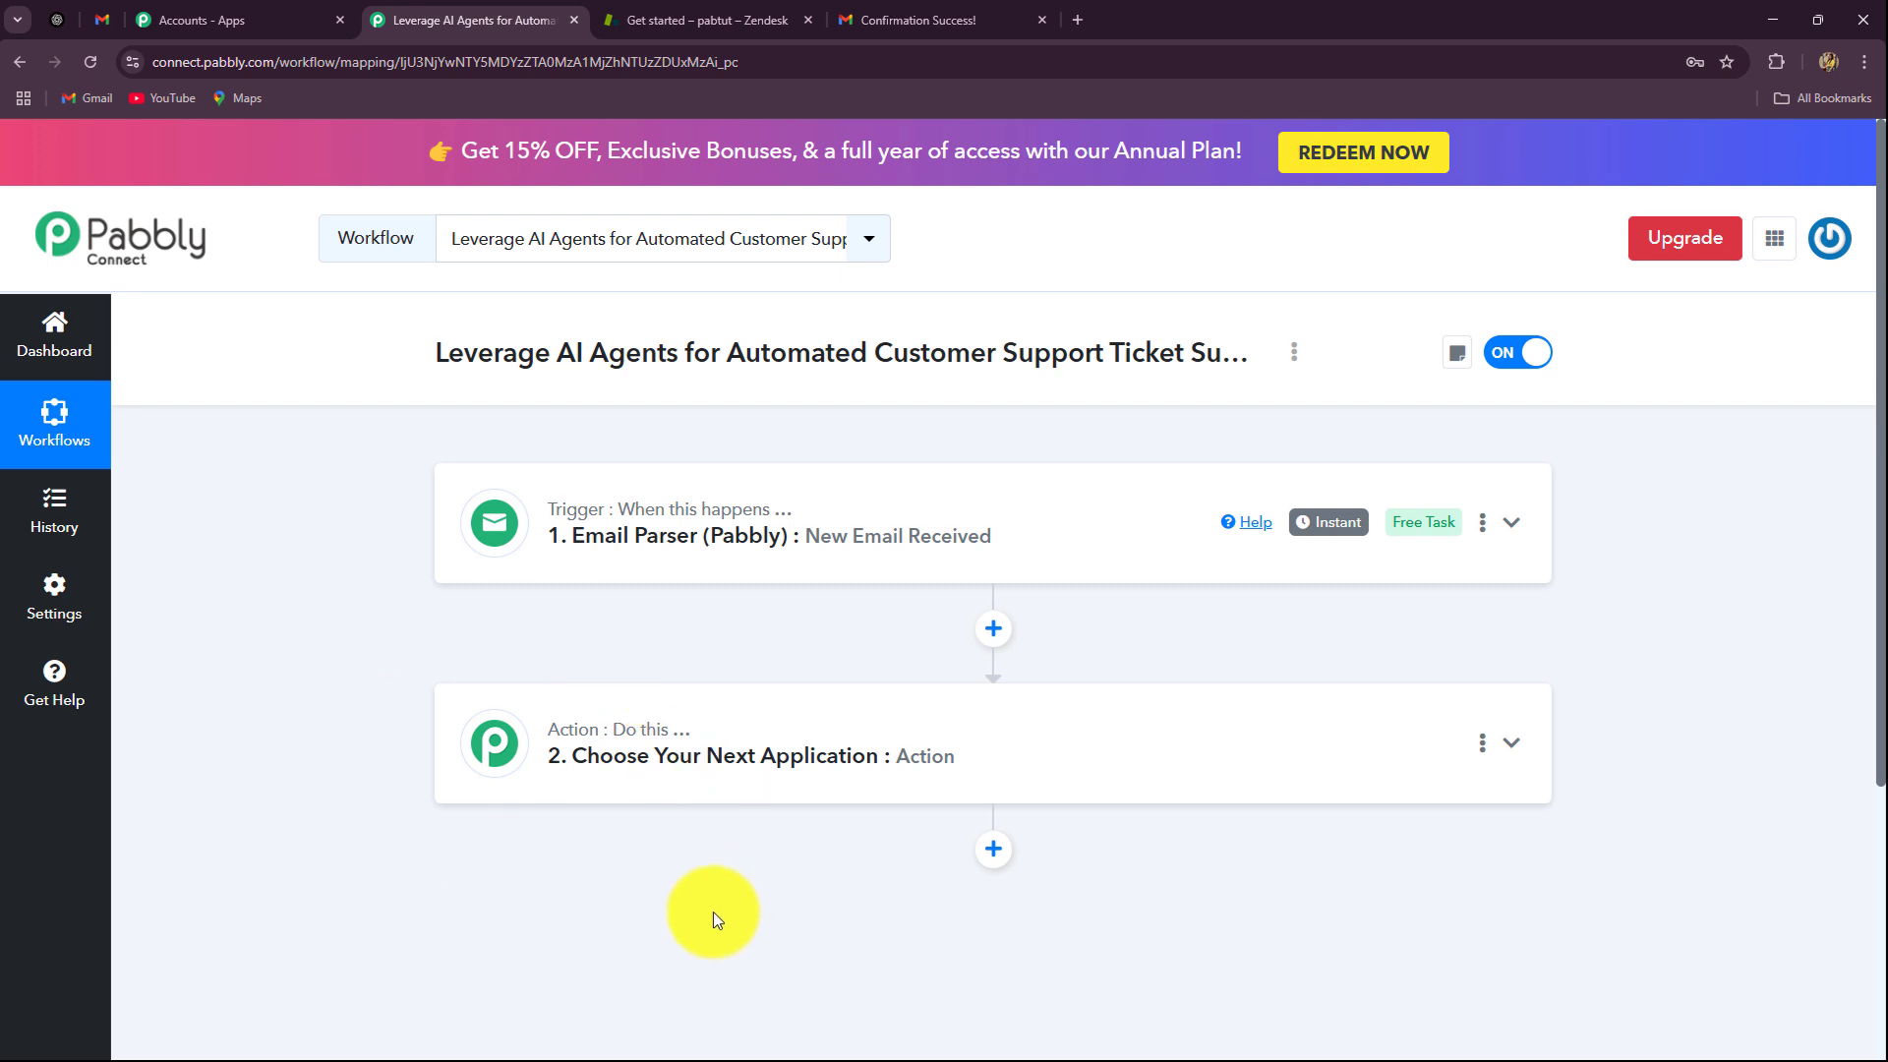
Step: Add a Filter (Pabbly) step below the trigger using the Filter Values event and connect it
left_click(990, 634)
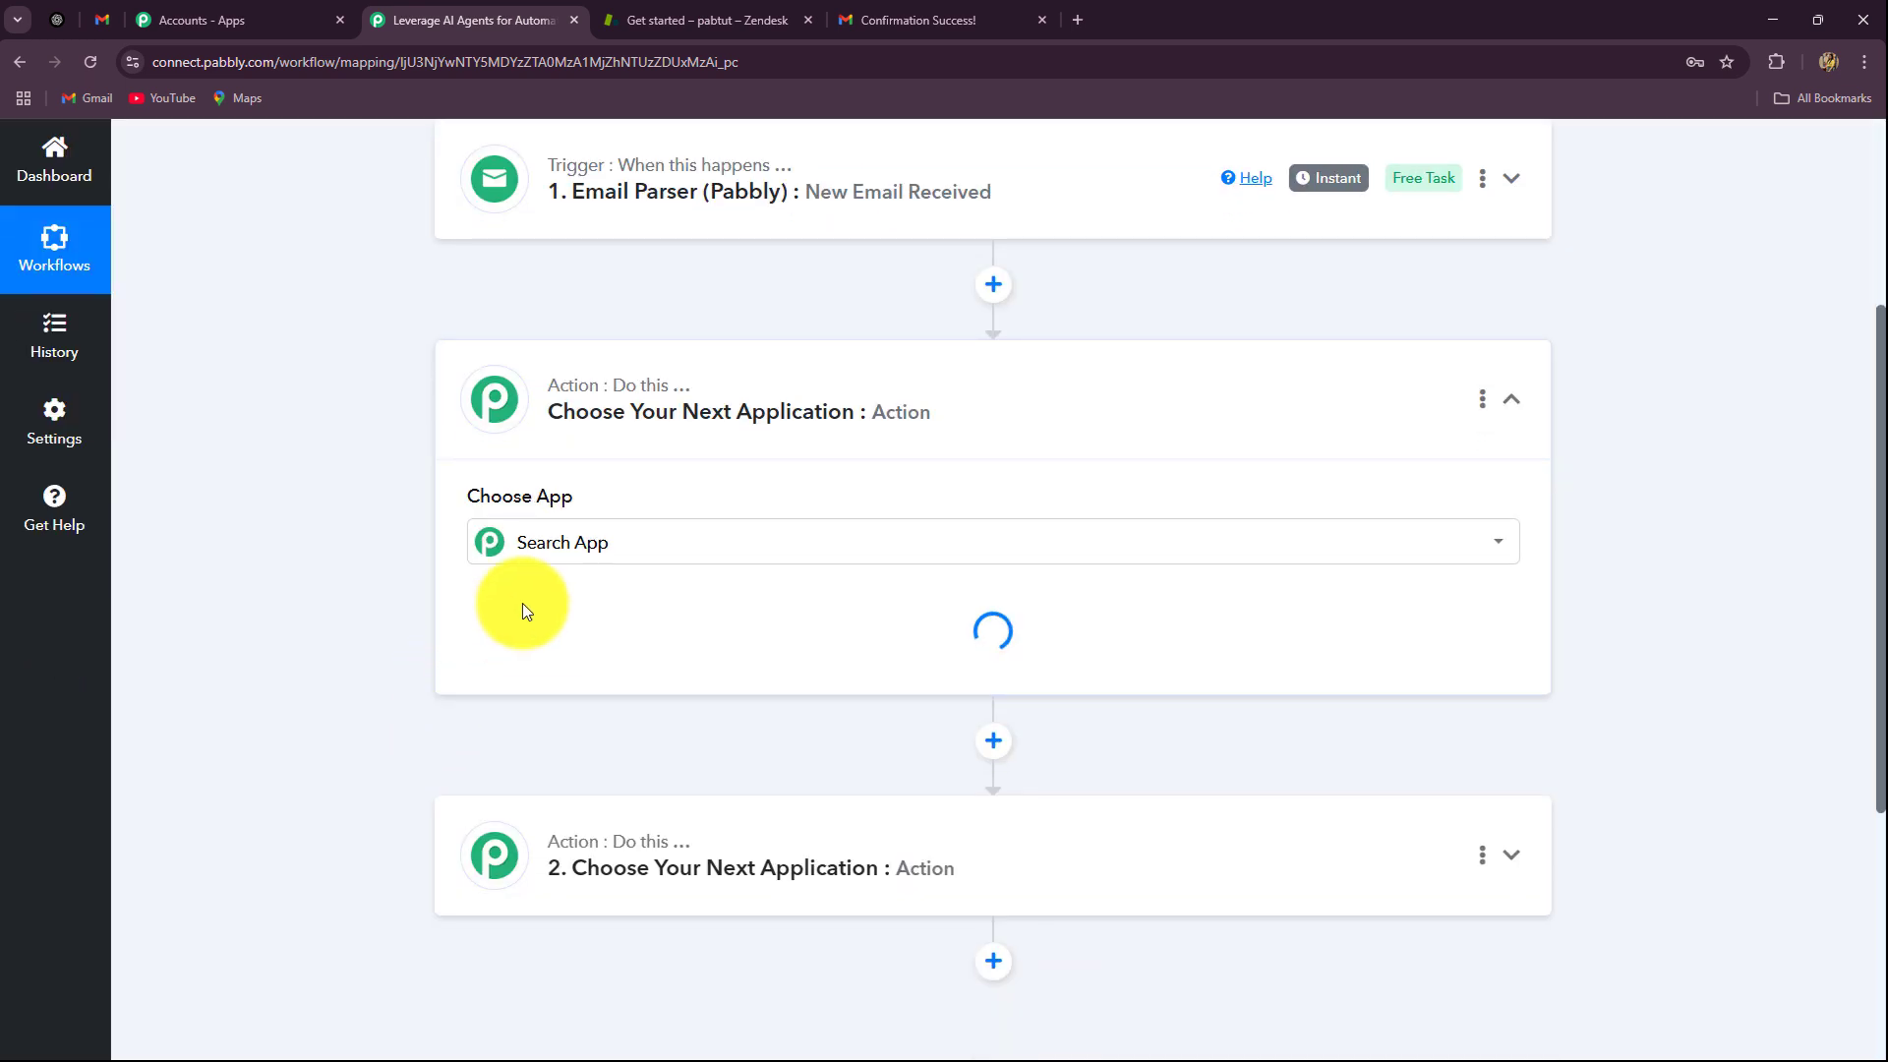
left_click(557, 680)
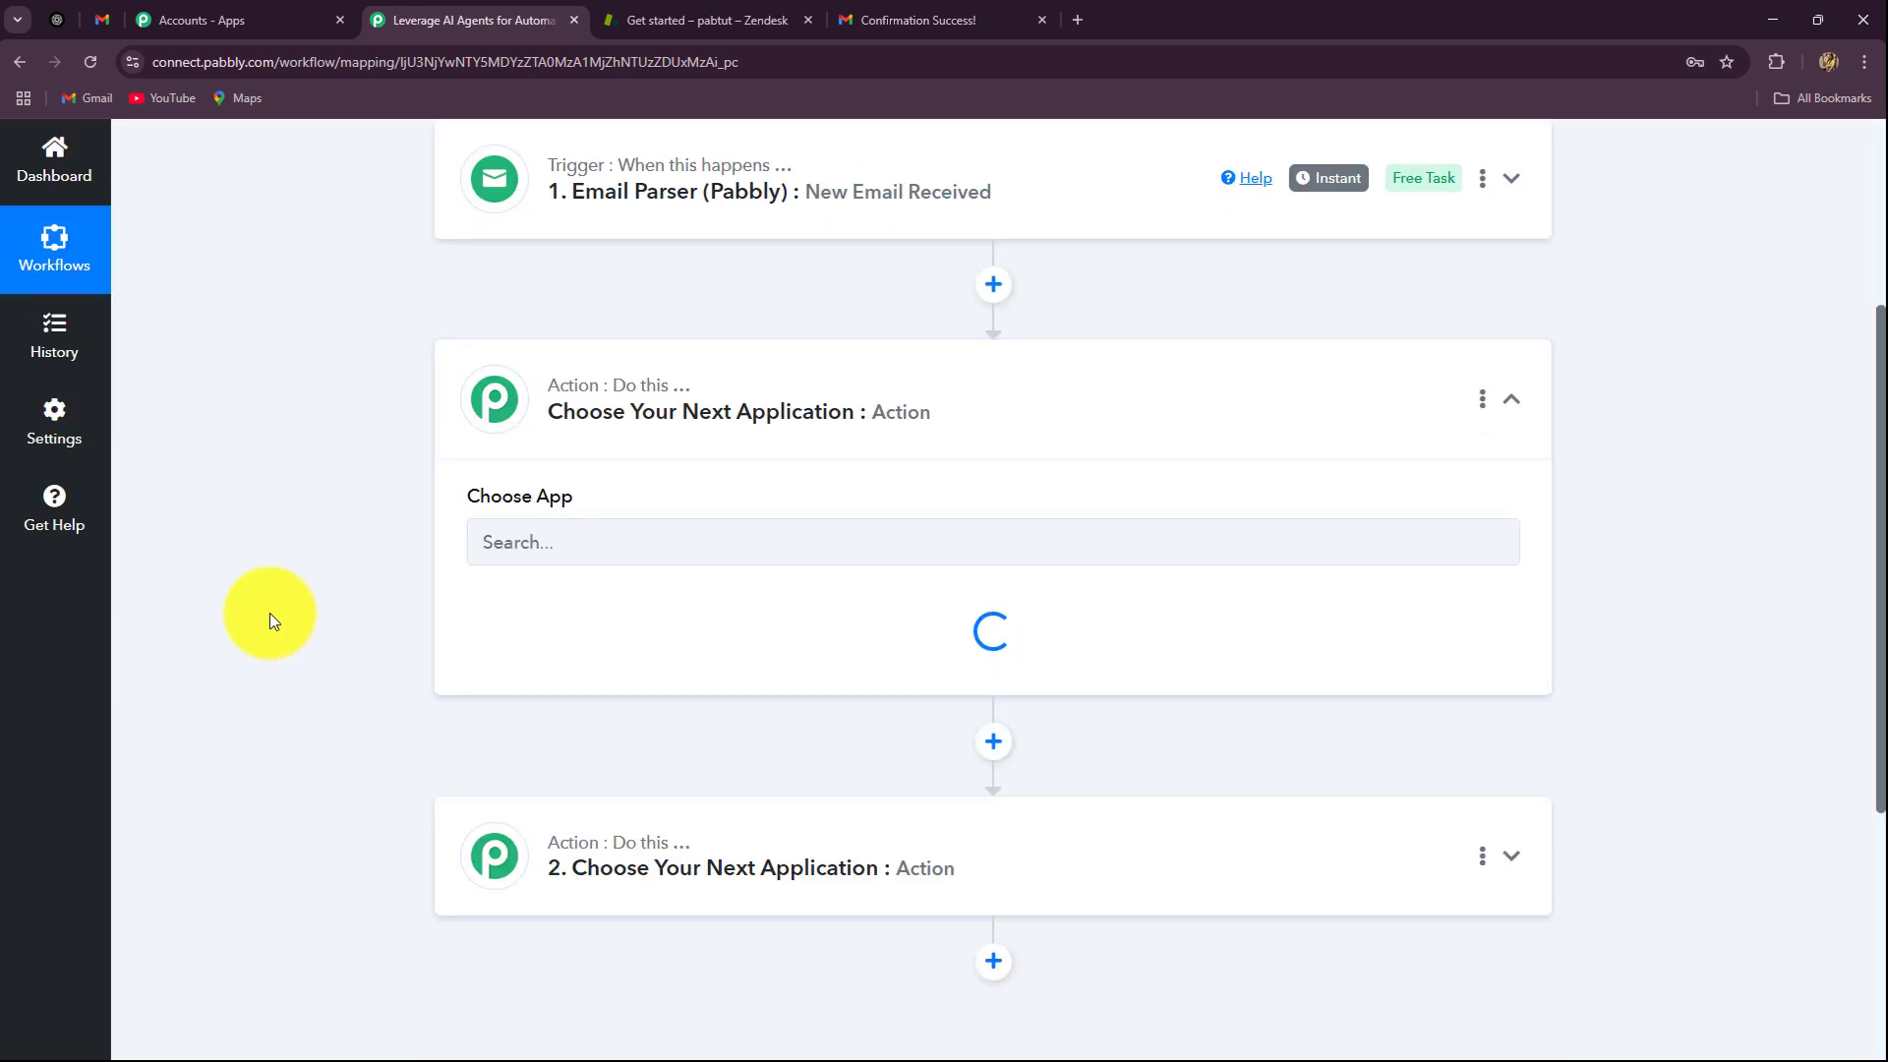
left_click(588, 650)
left_click(497, 765)
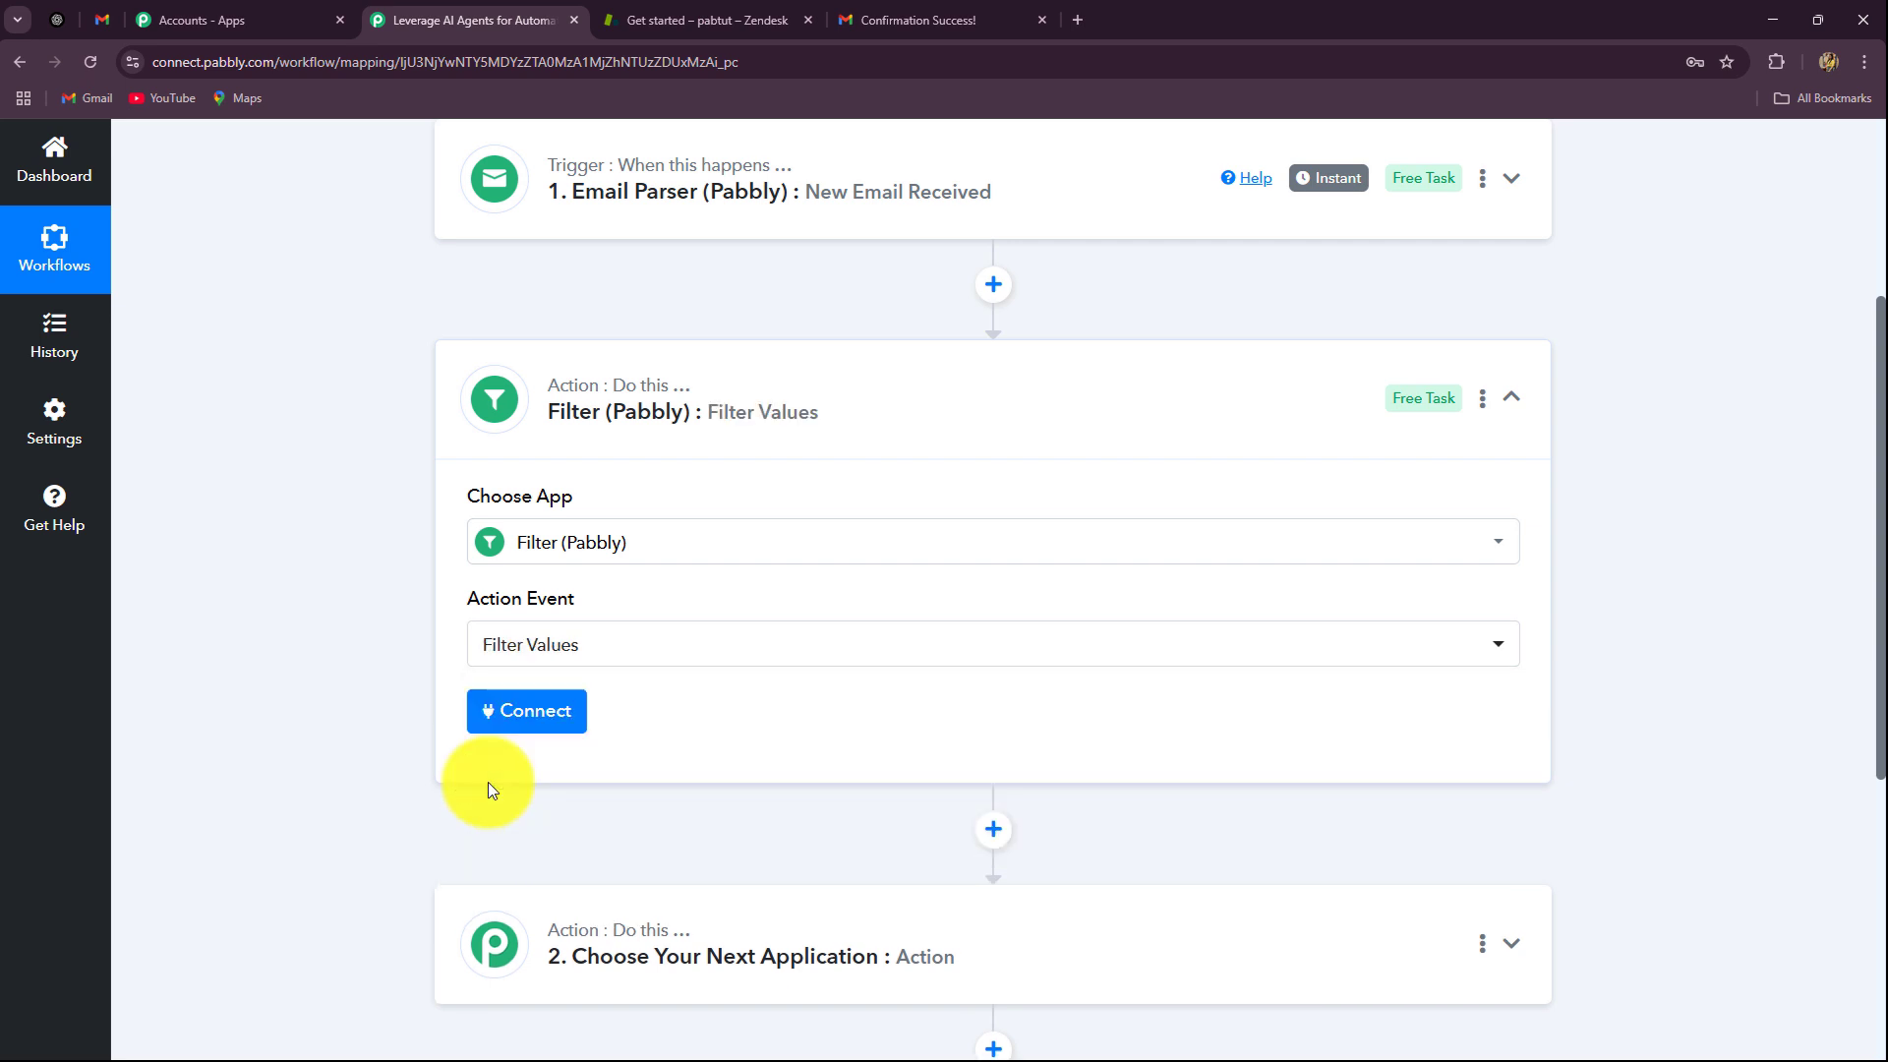
left_click(515, 716)
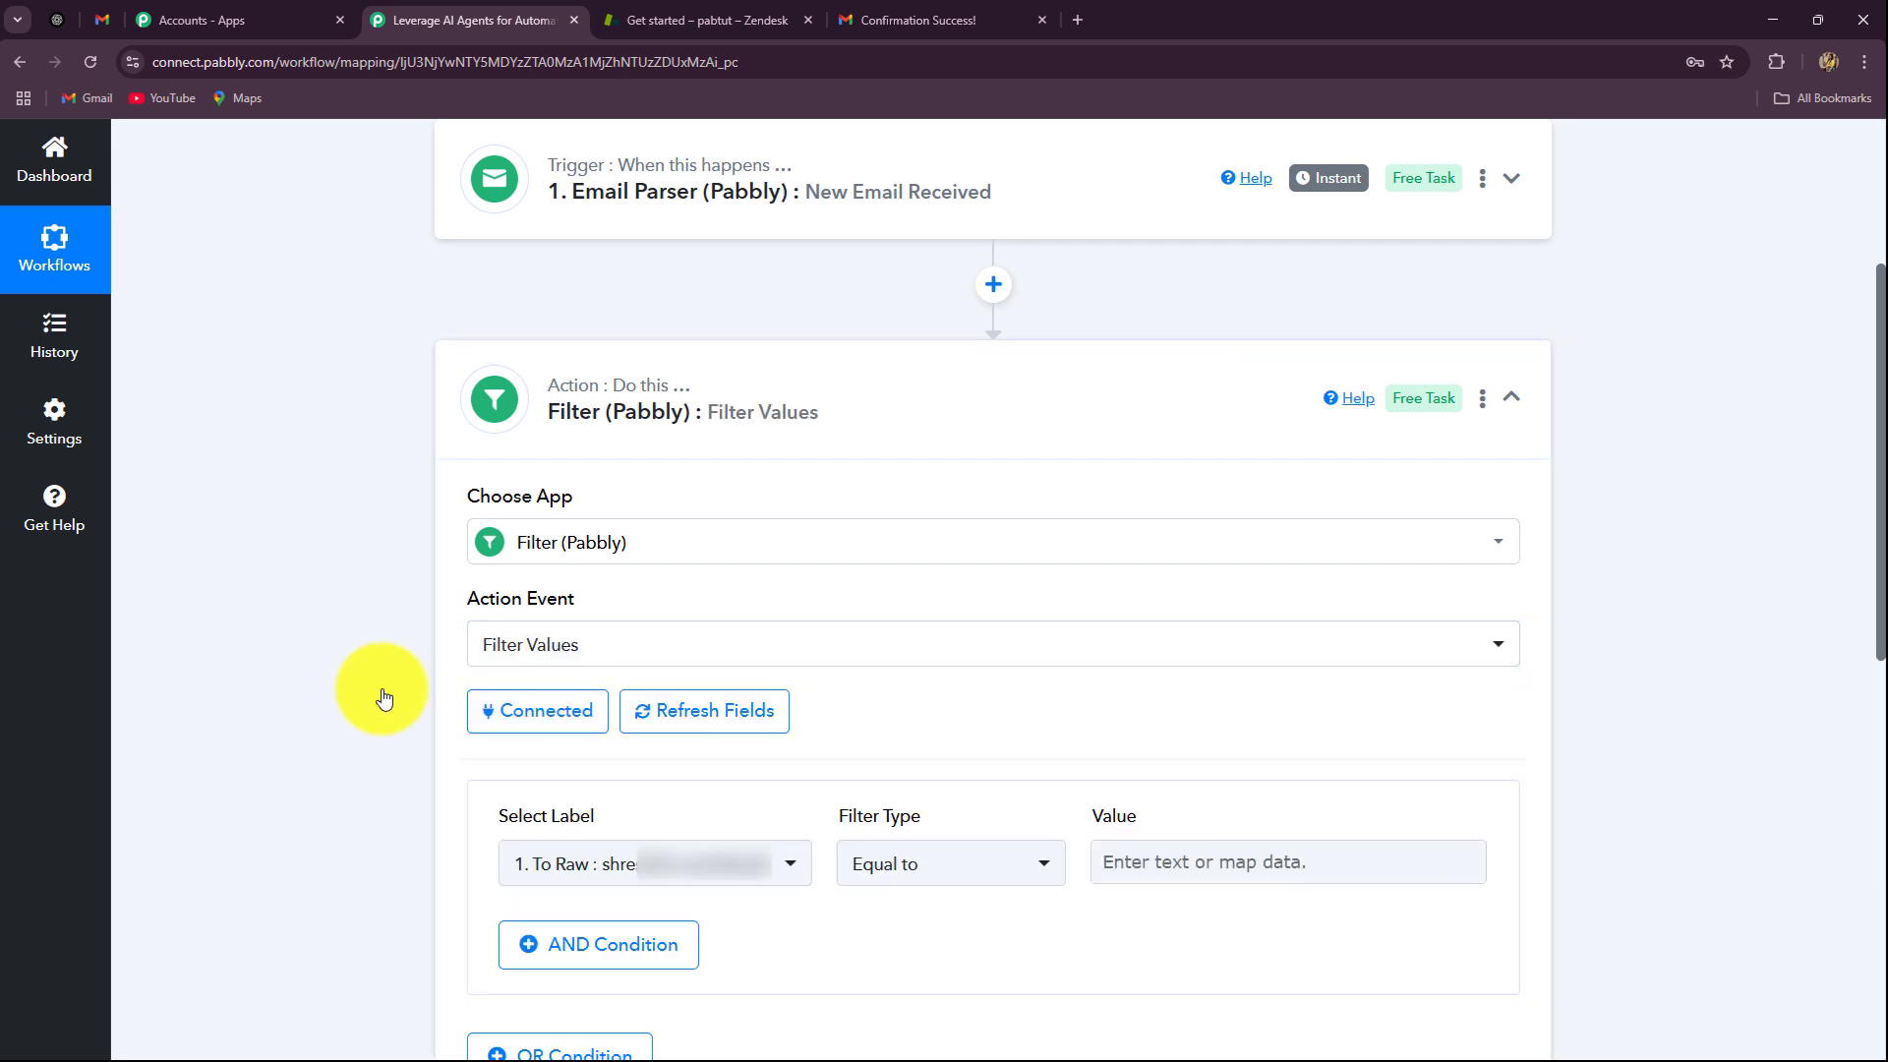
Step: Base the first filter condition on the Email Parser's 1. Subject field
scroll(240, 671, "down", 4)
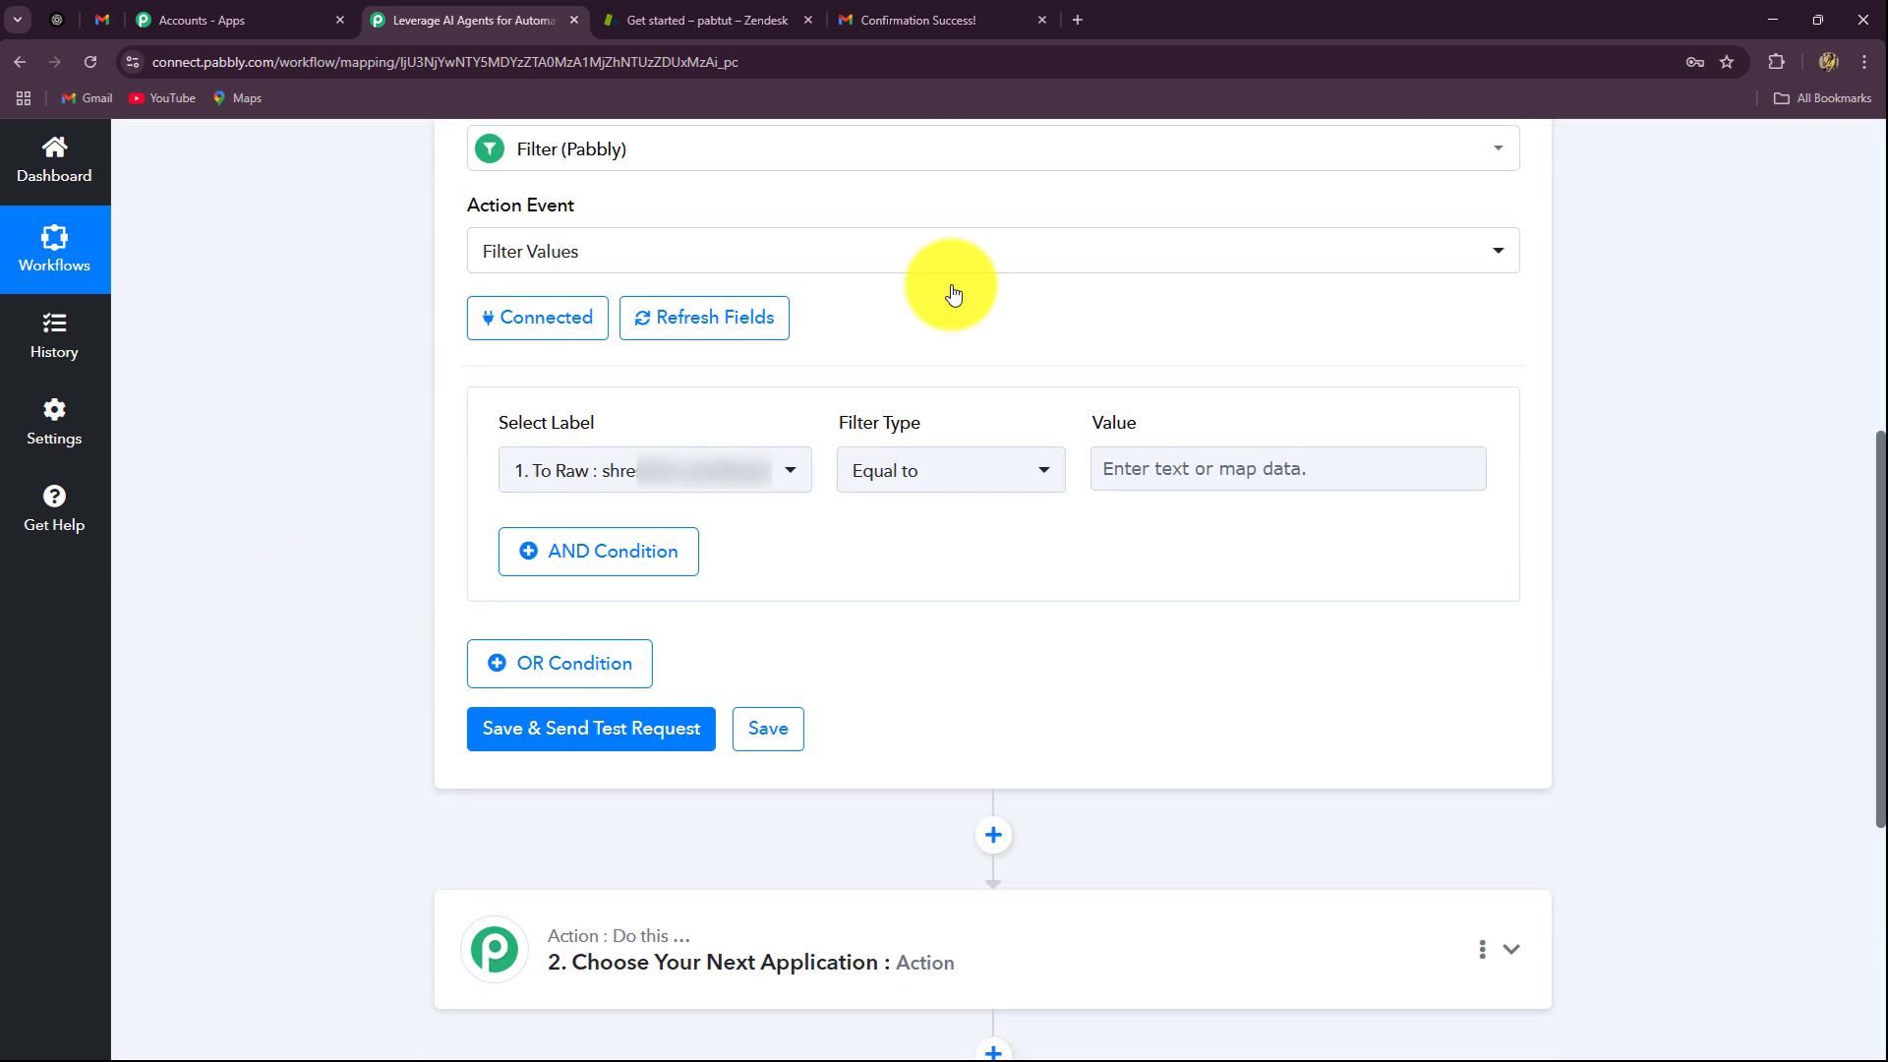
left_click(706, 468)
left_click(708, 600)
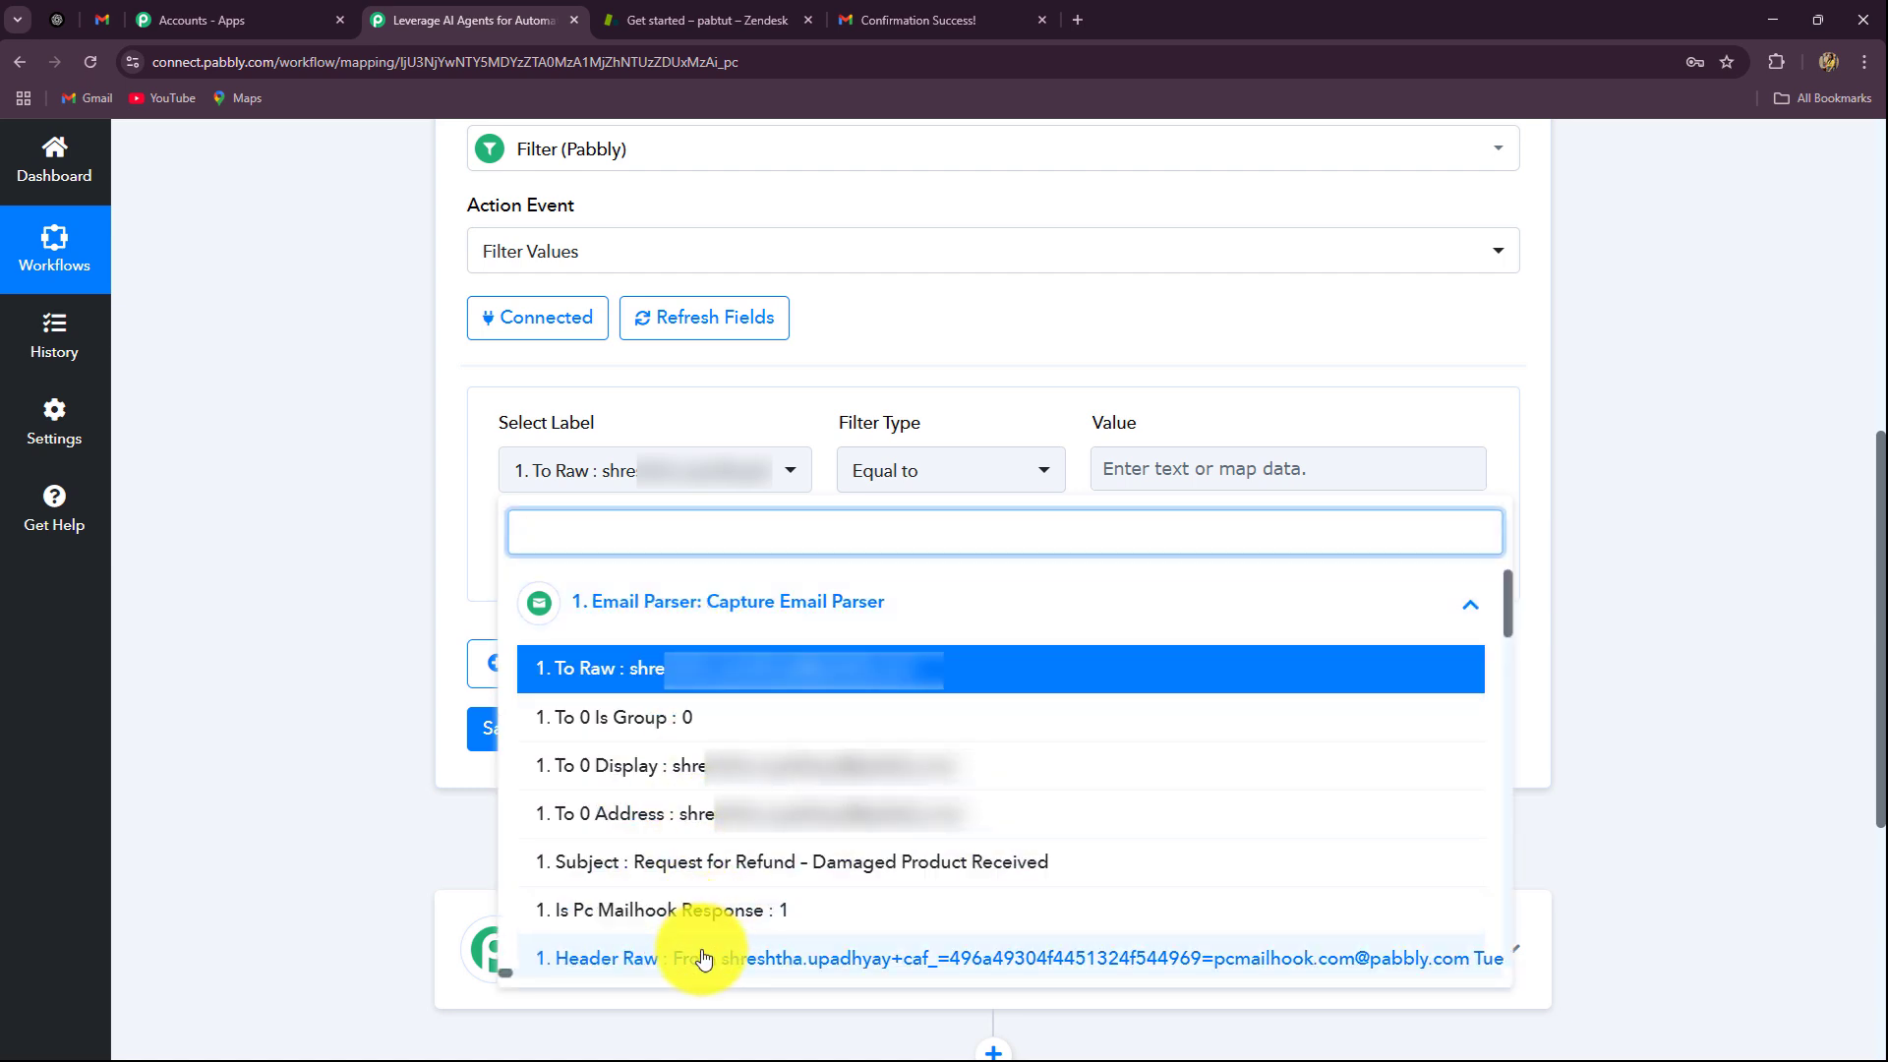
scroll(718, 904, "down", 2)
left_click(678, 665)
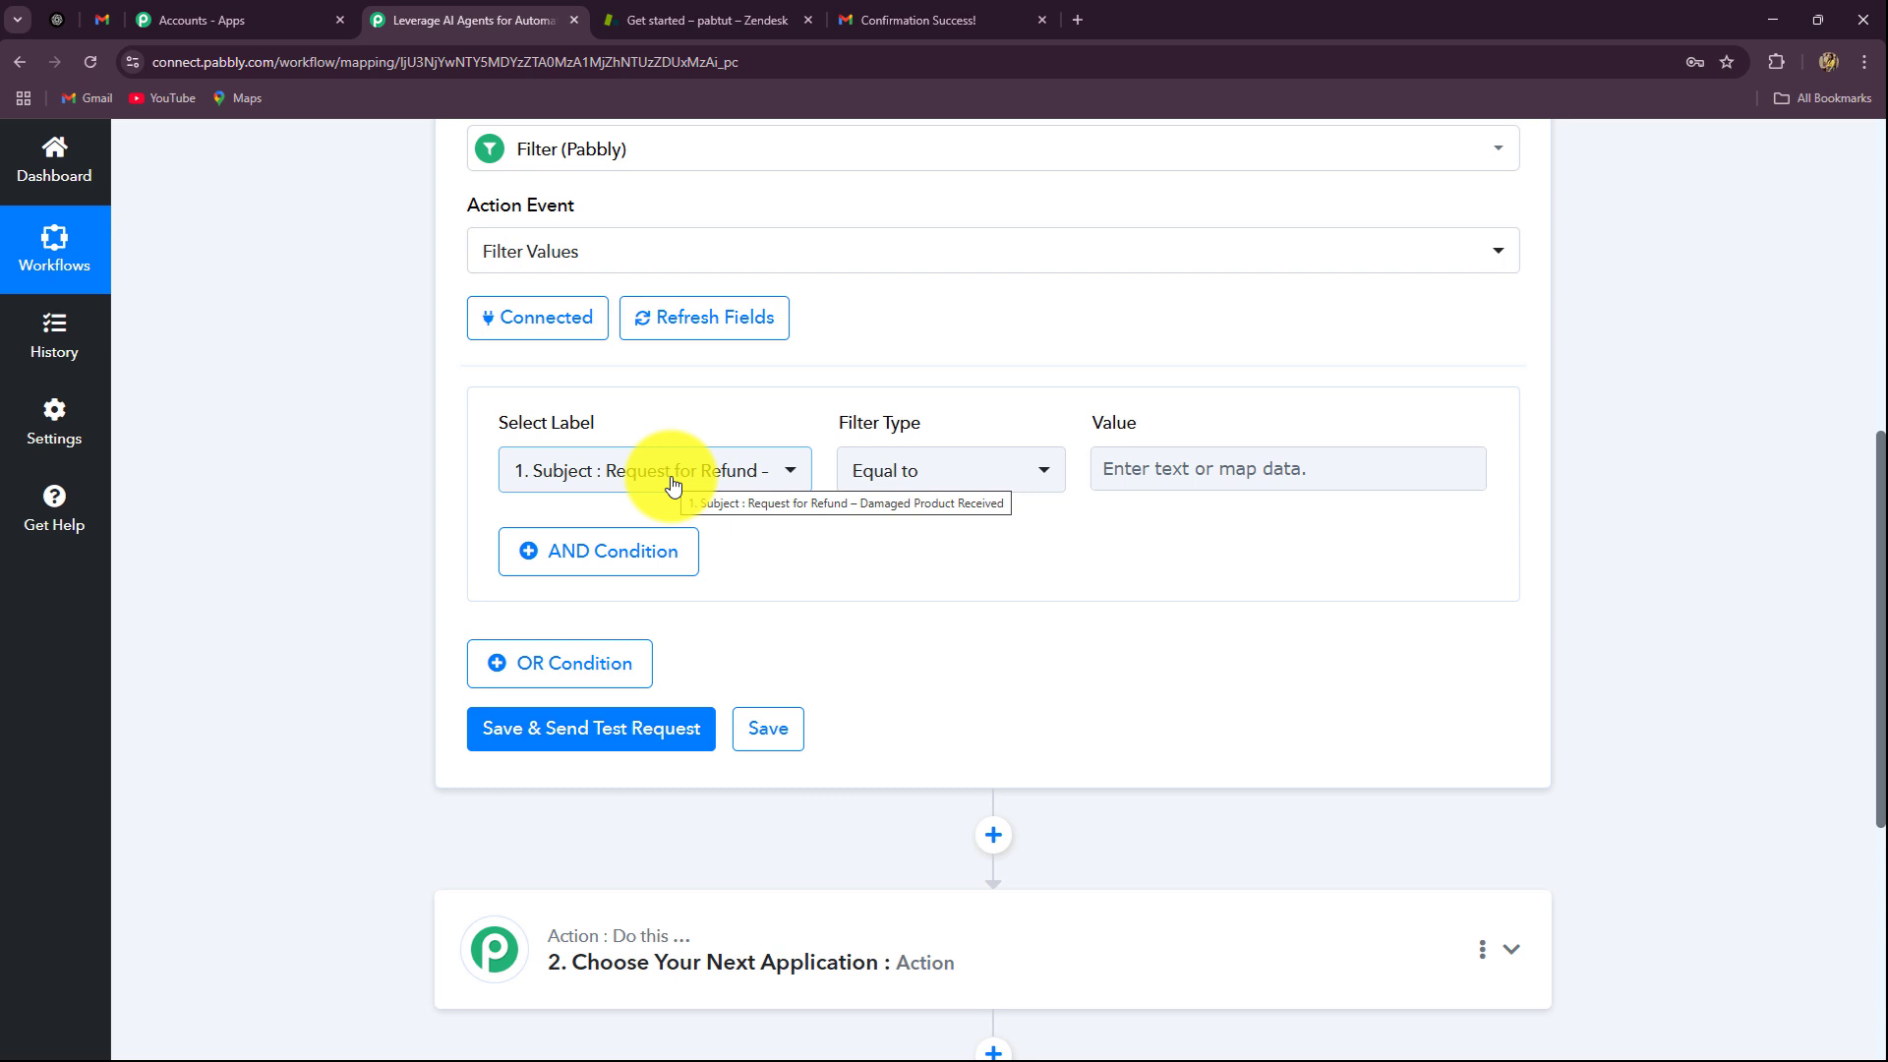
Step: Set the first condition to Subject Contains 'Inquiry'
left_click(943, 472)
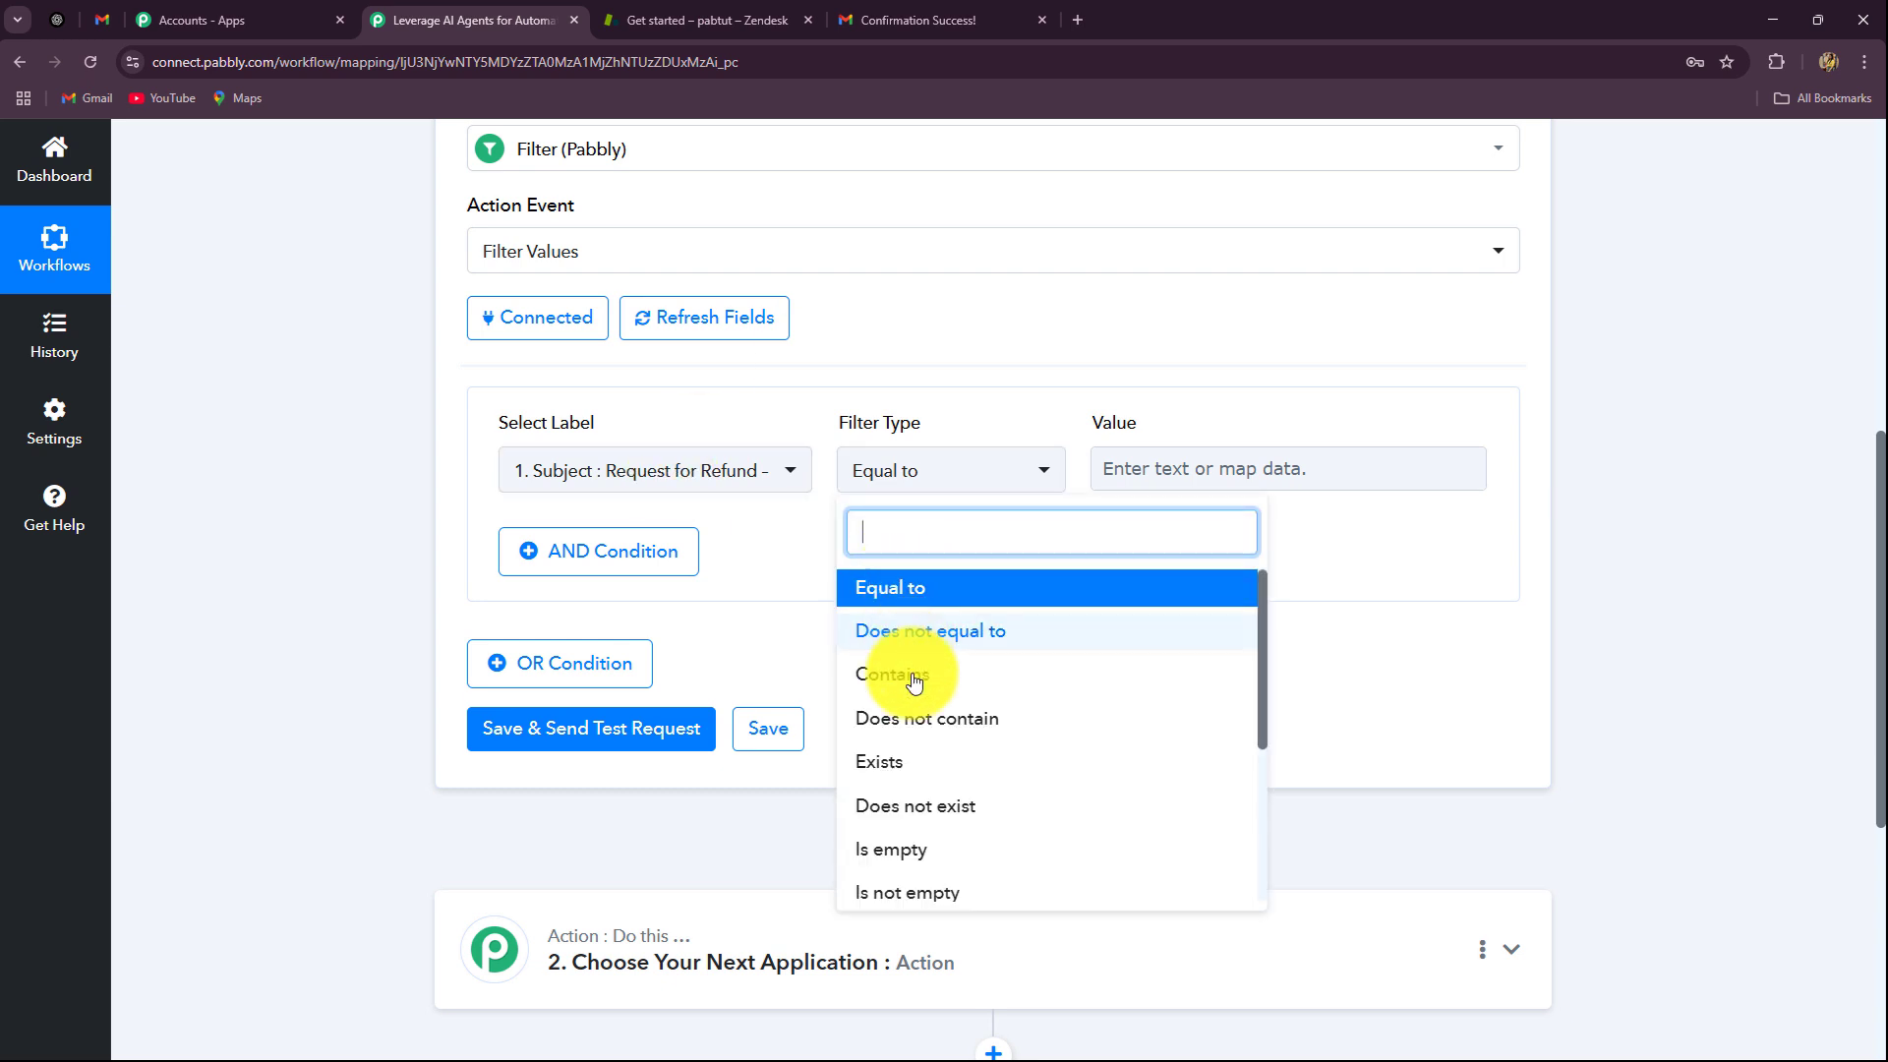
left_click(925, 674)
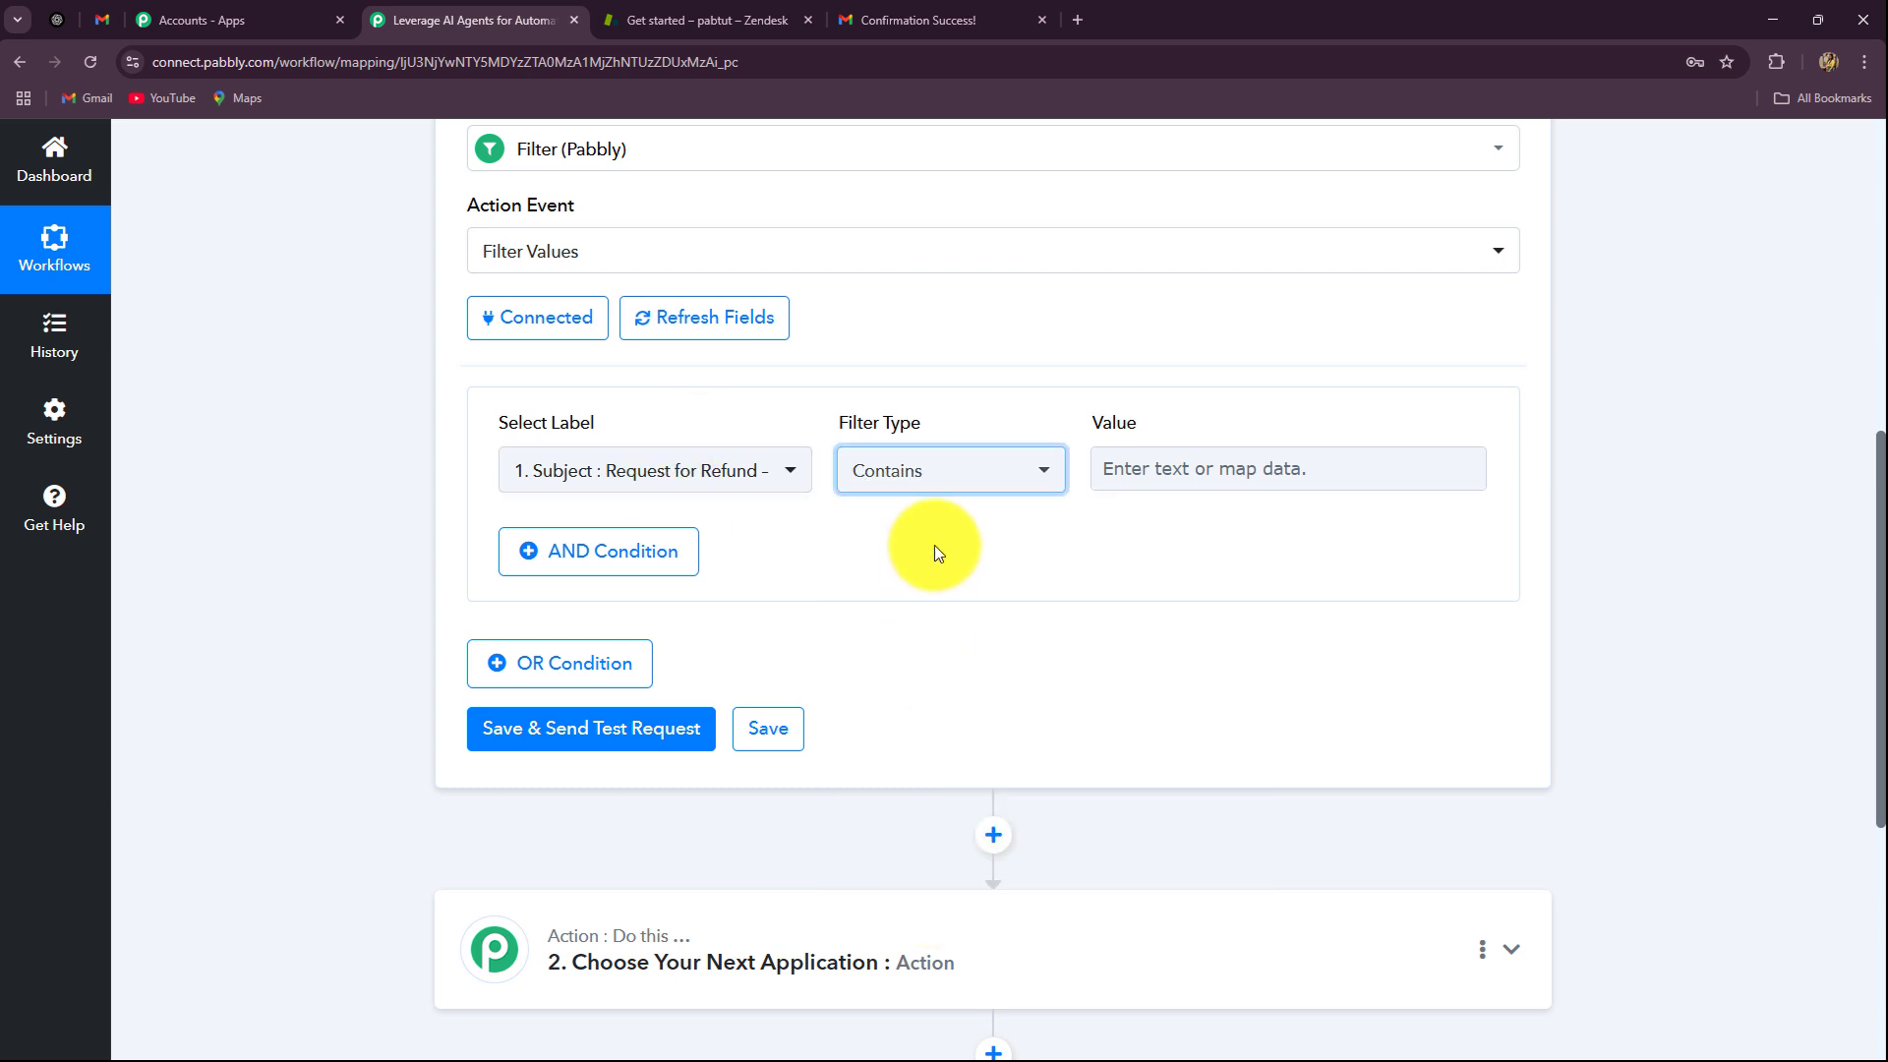
left_click(1157, 468)
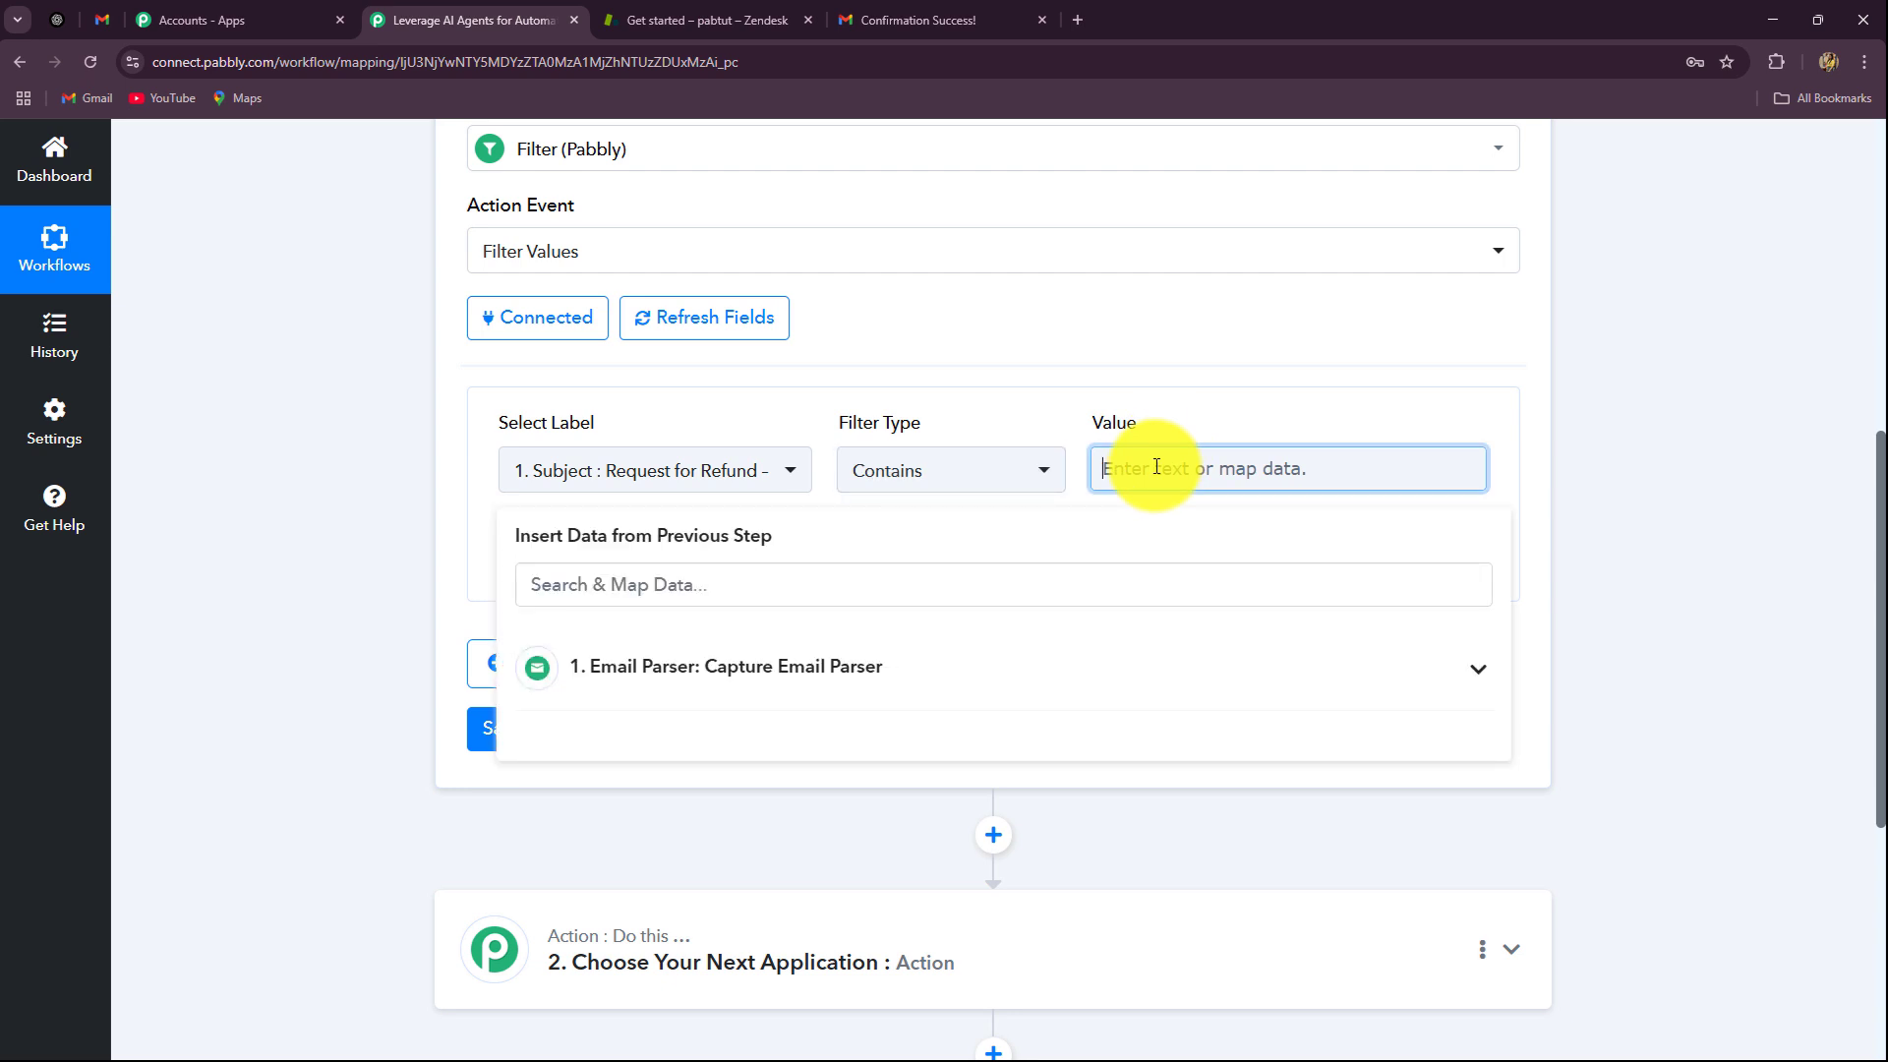
type("Inquiry")
left_click(214, 492)
Step: Add an OR condition checking Subject Contains 'Request'
left_click(565, 658)
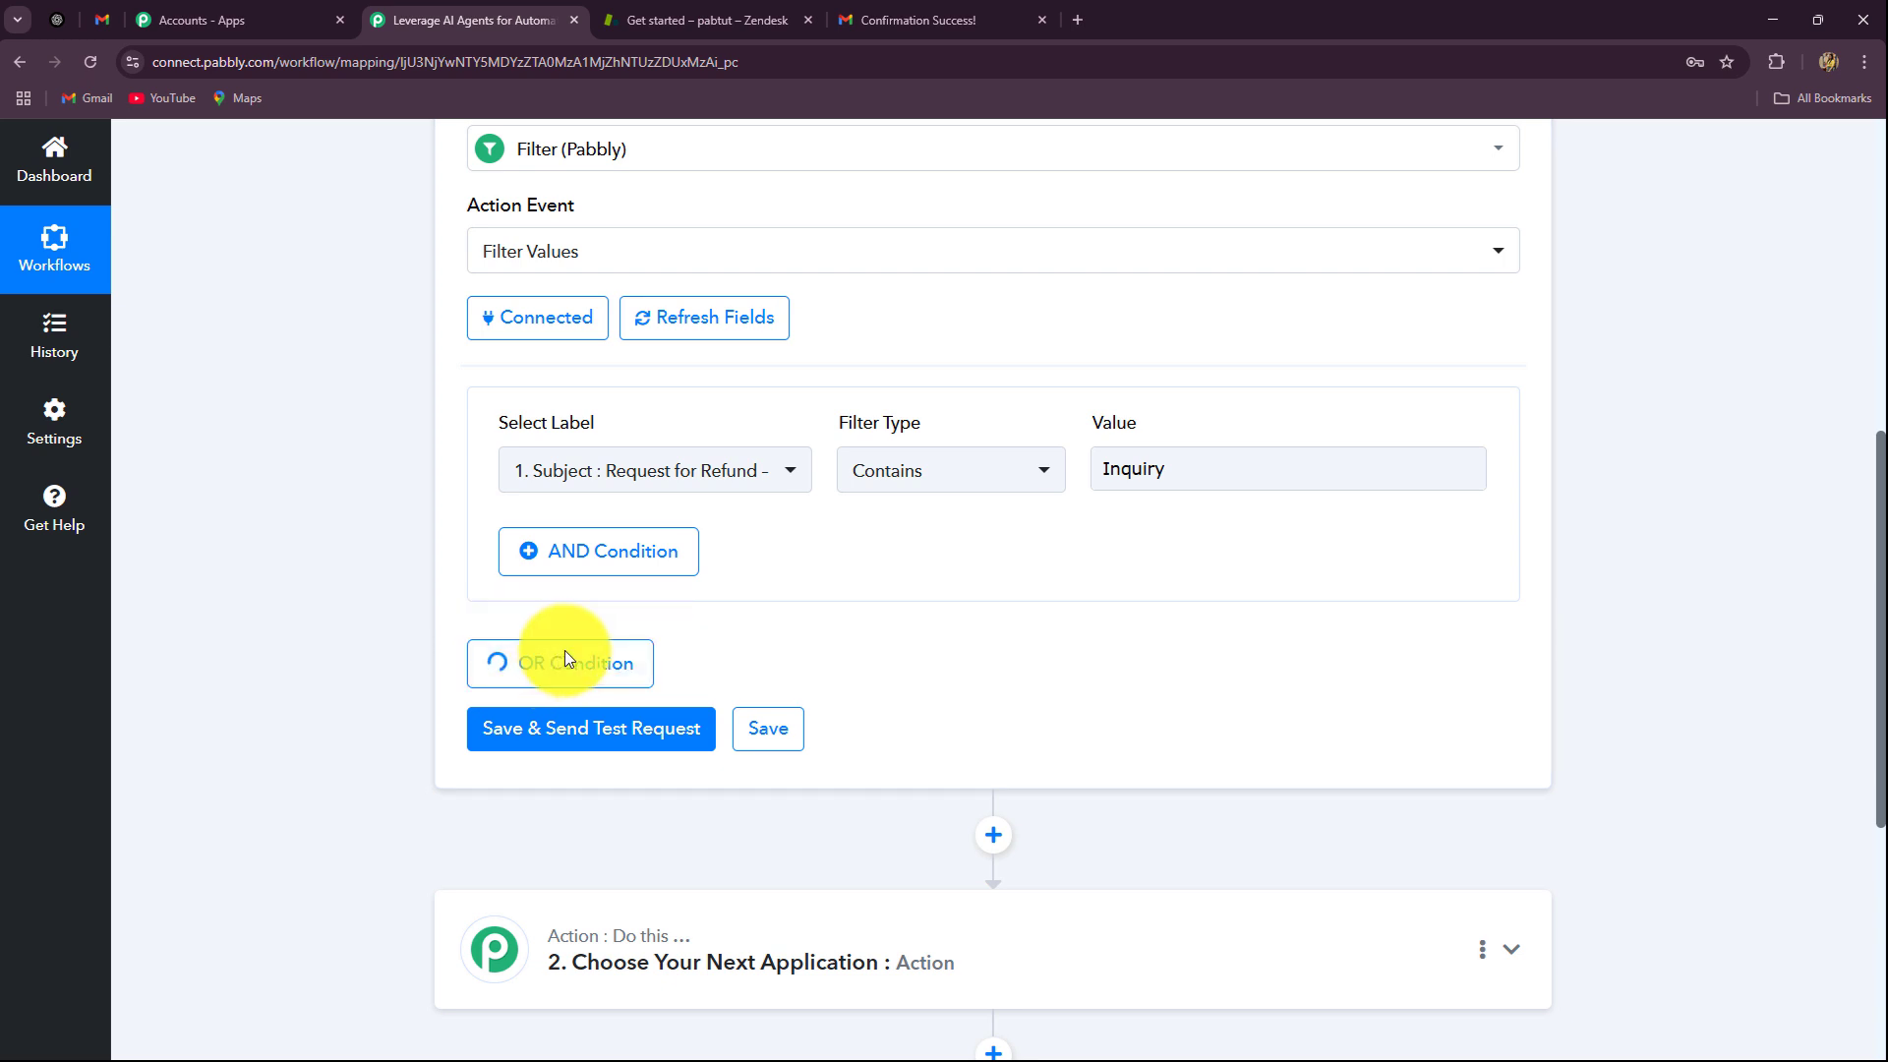
scroll(620, 666, "down", 2)
left_click(637, 540)
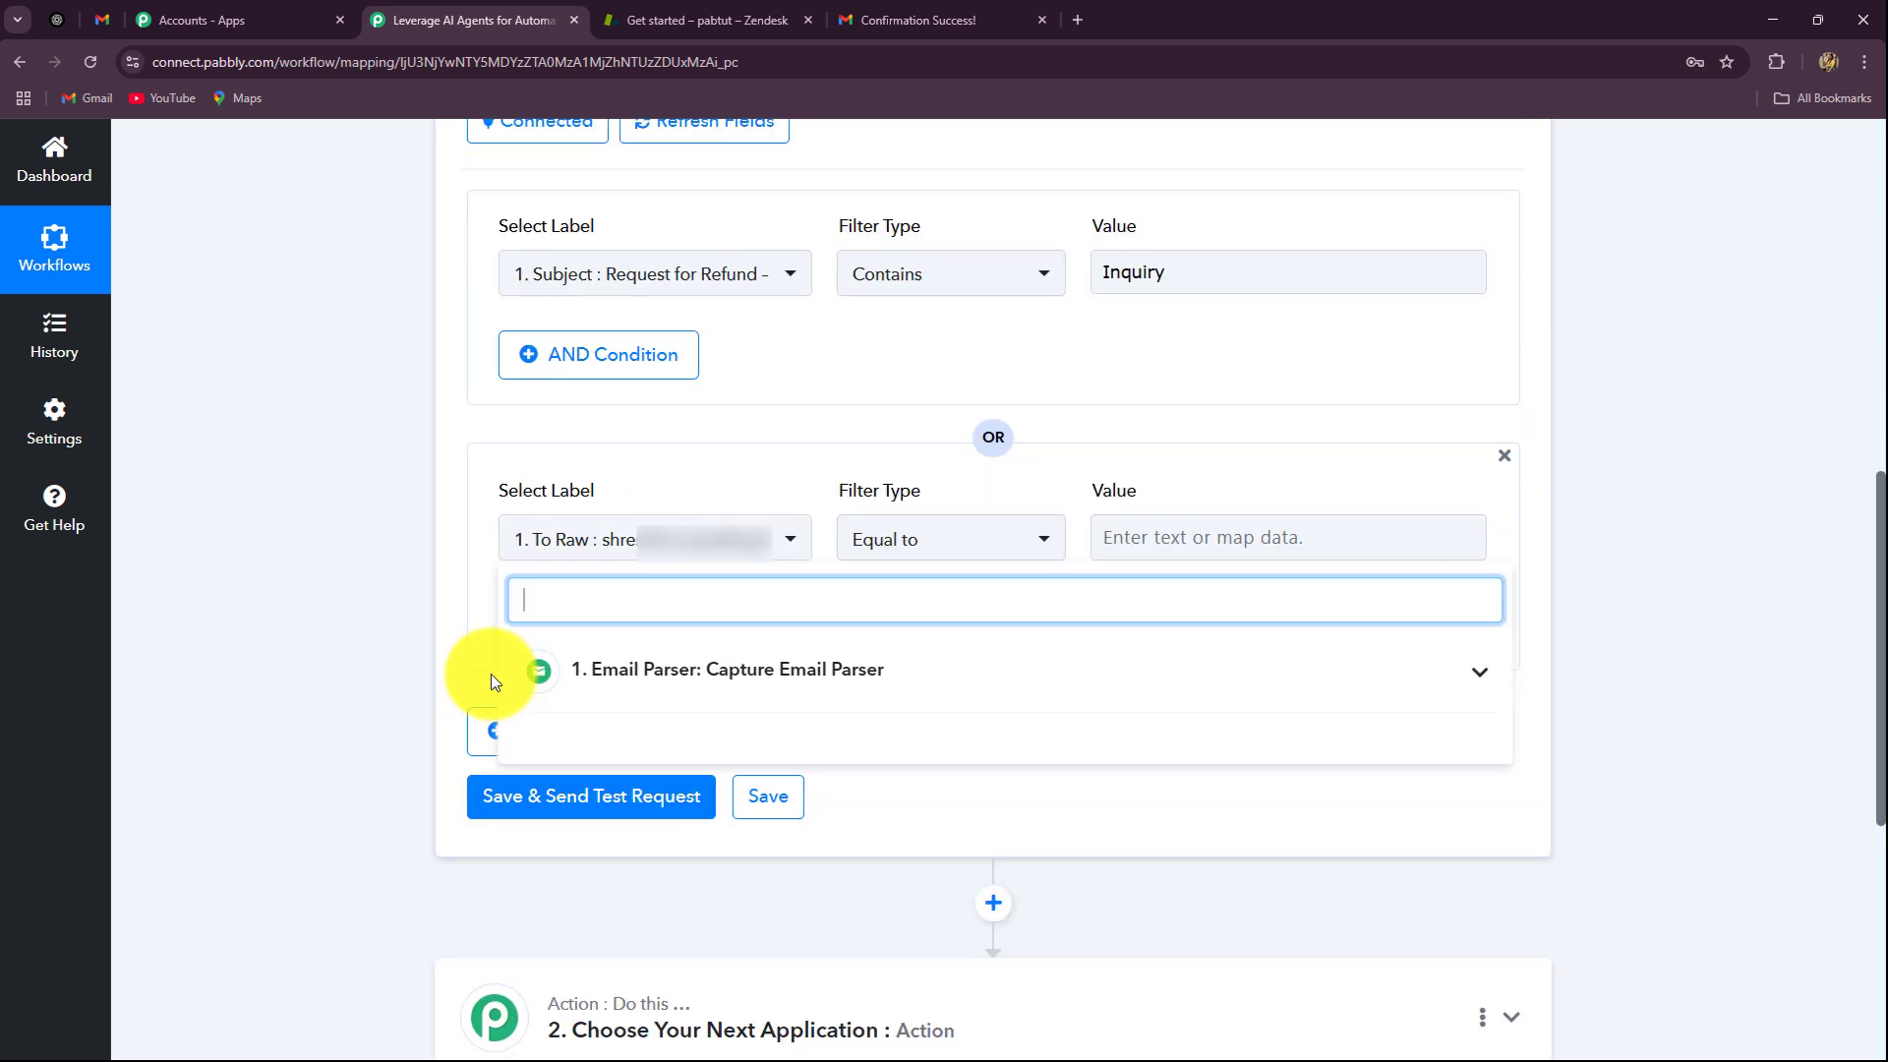
scroll(492, 674, "down", 2)
left_click(1140, 341)
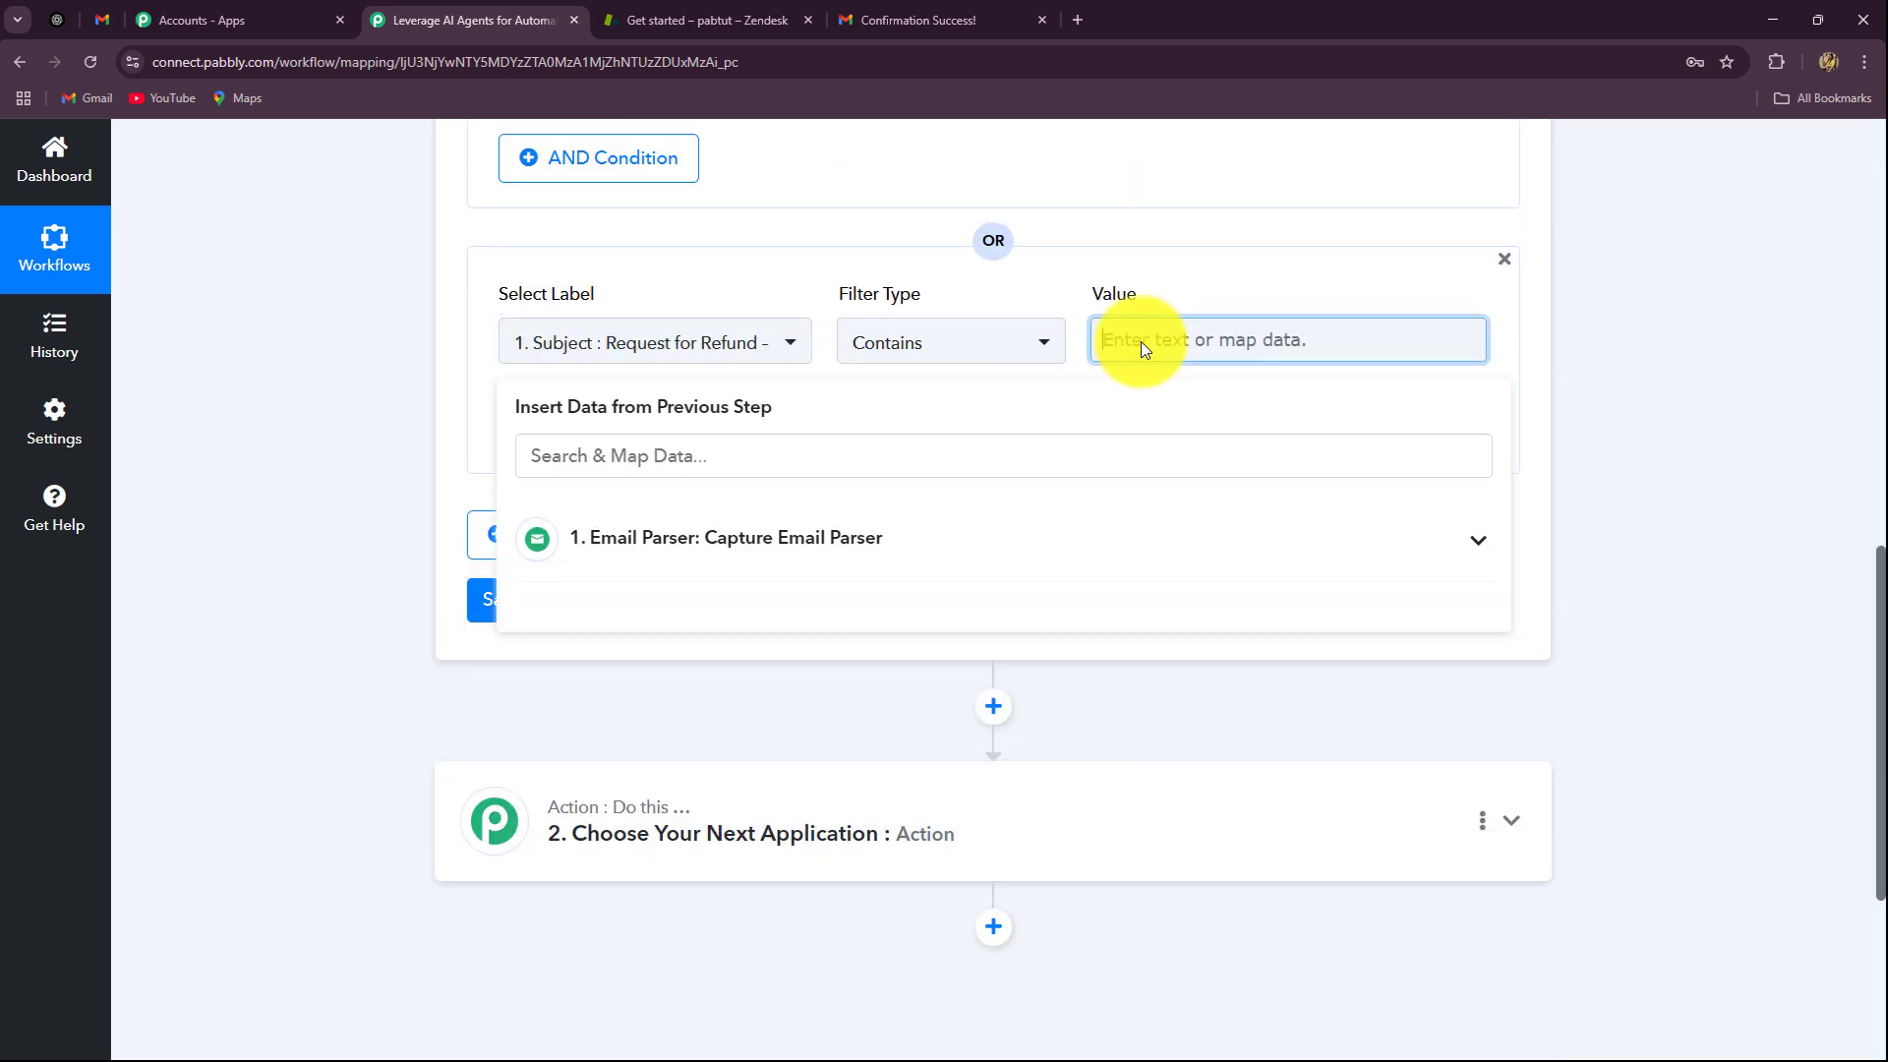
type("Request")
Step: Add a third OR condition for Subject Contains 'Support', then add a further OR block
left_click(551, 534)
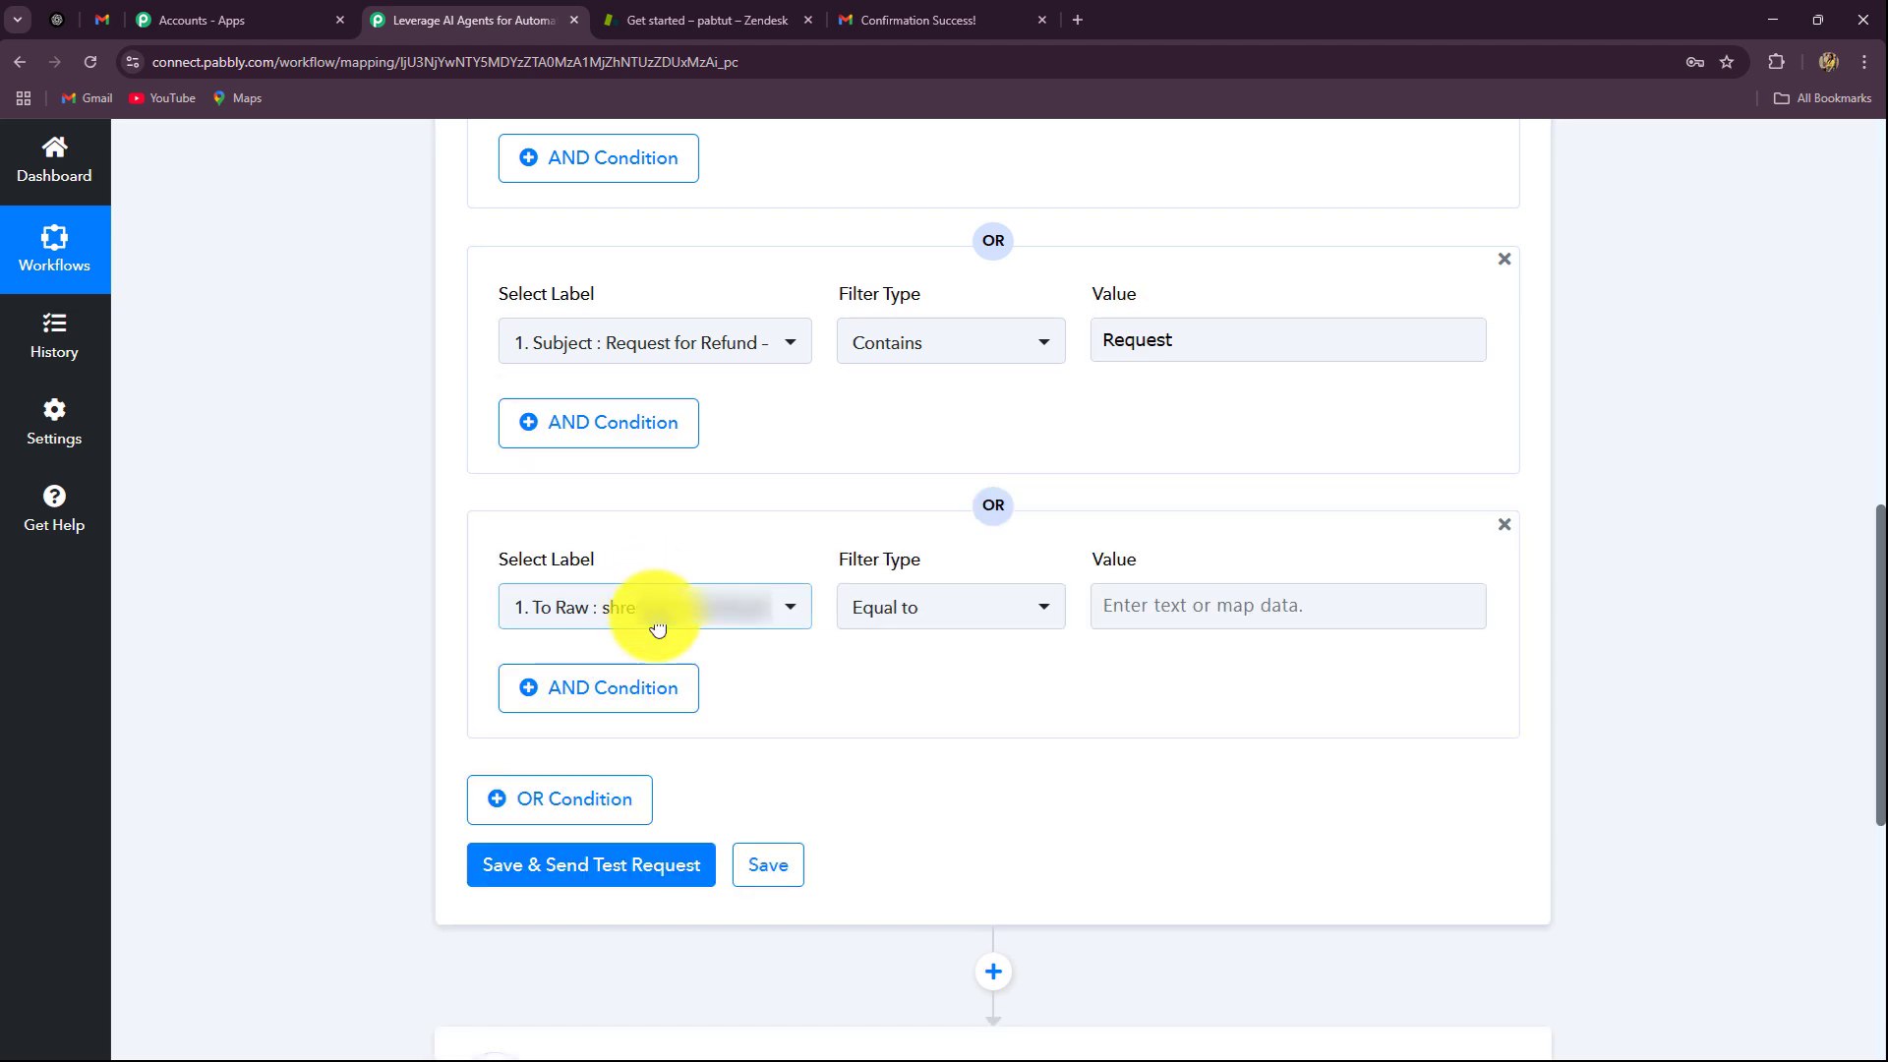
left_click(658, 627)
type("s")
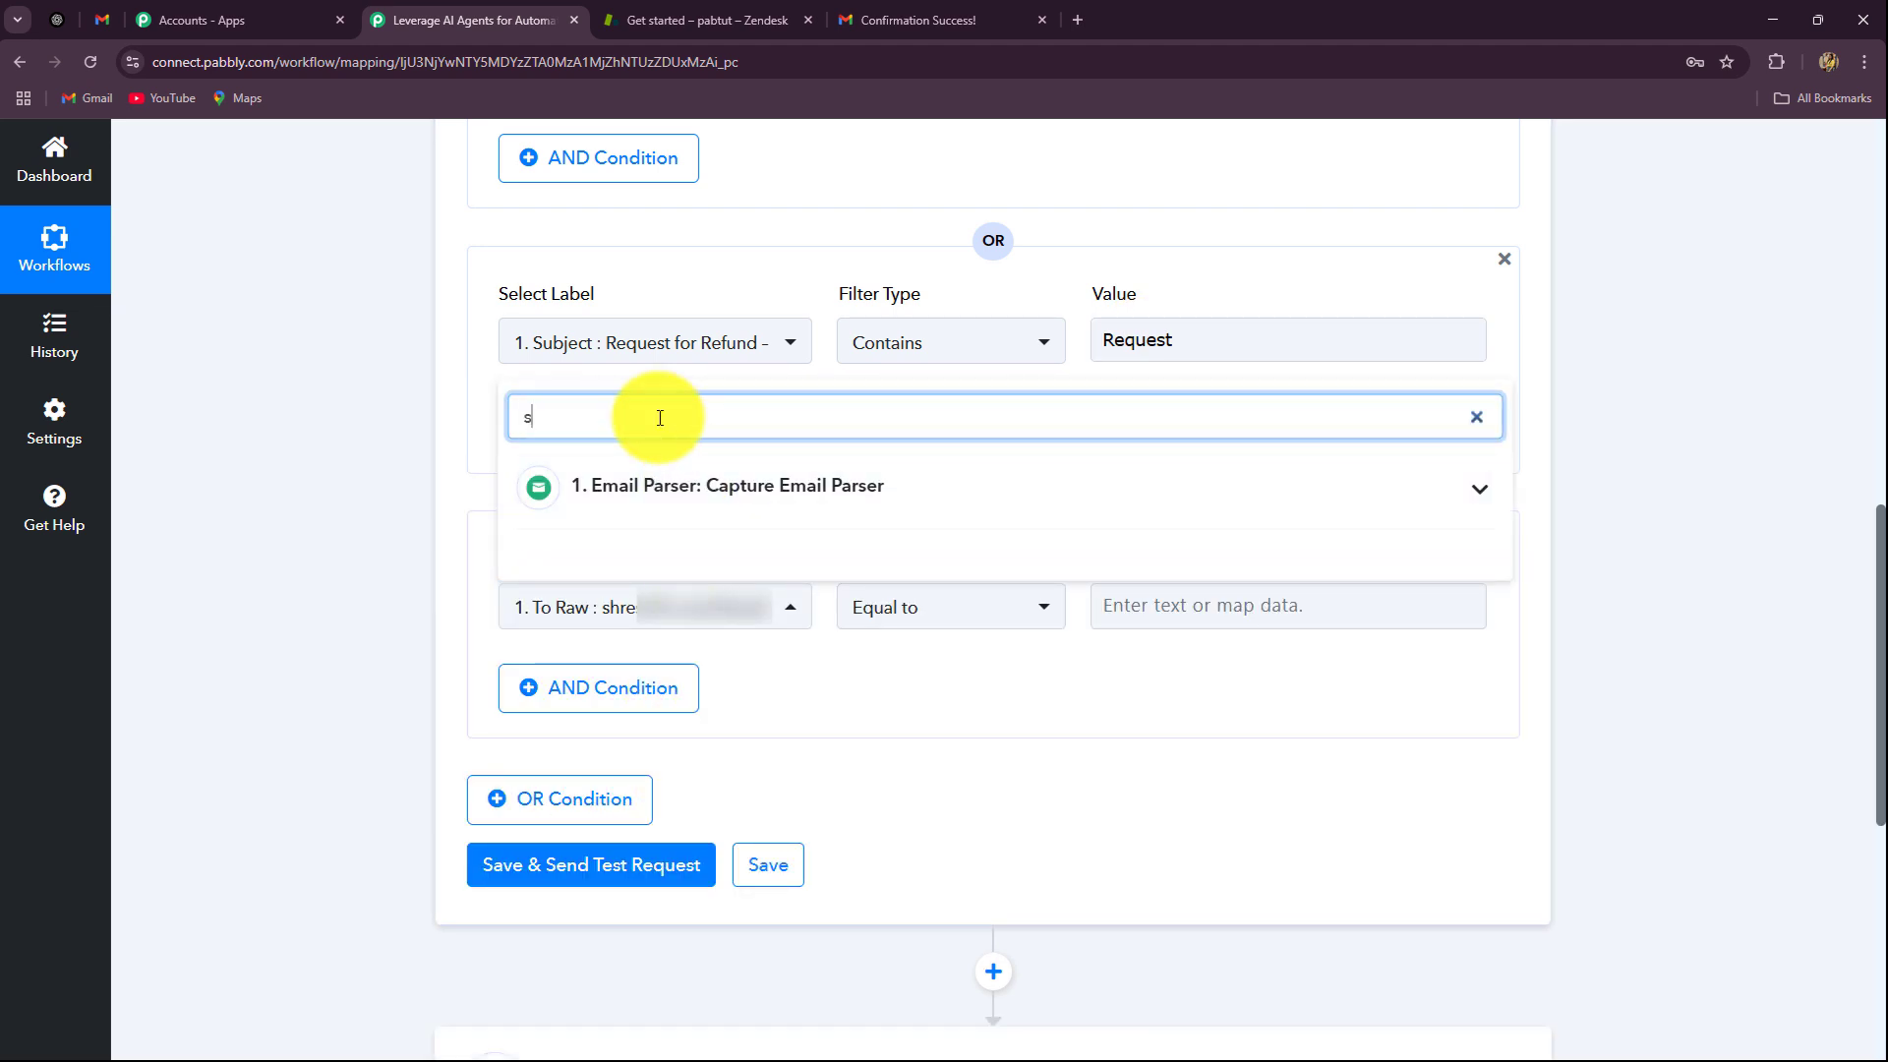
type("u")
left_click(1128, 605)
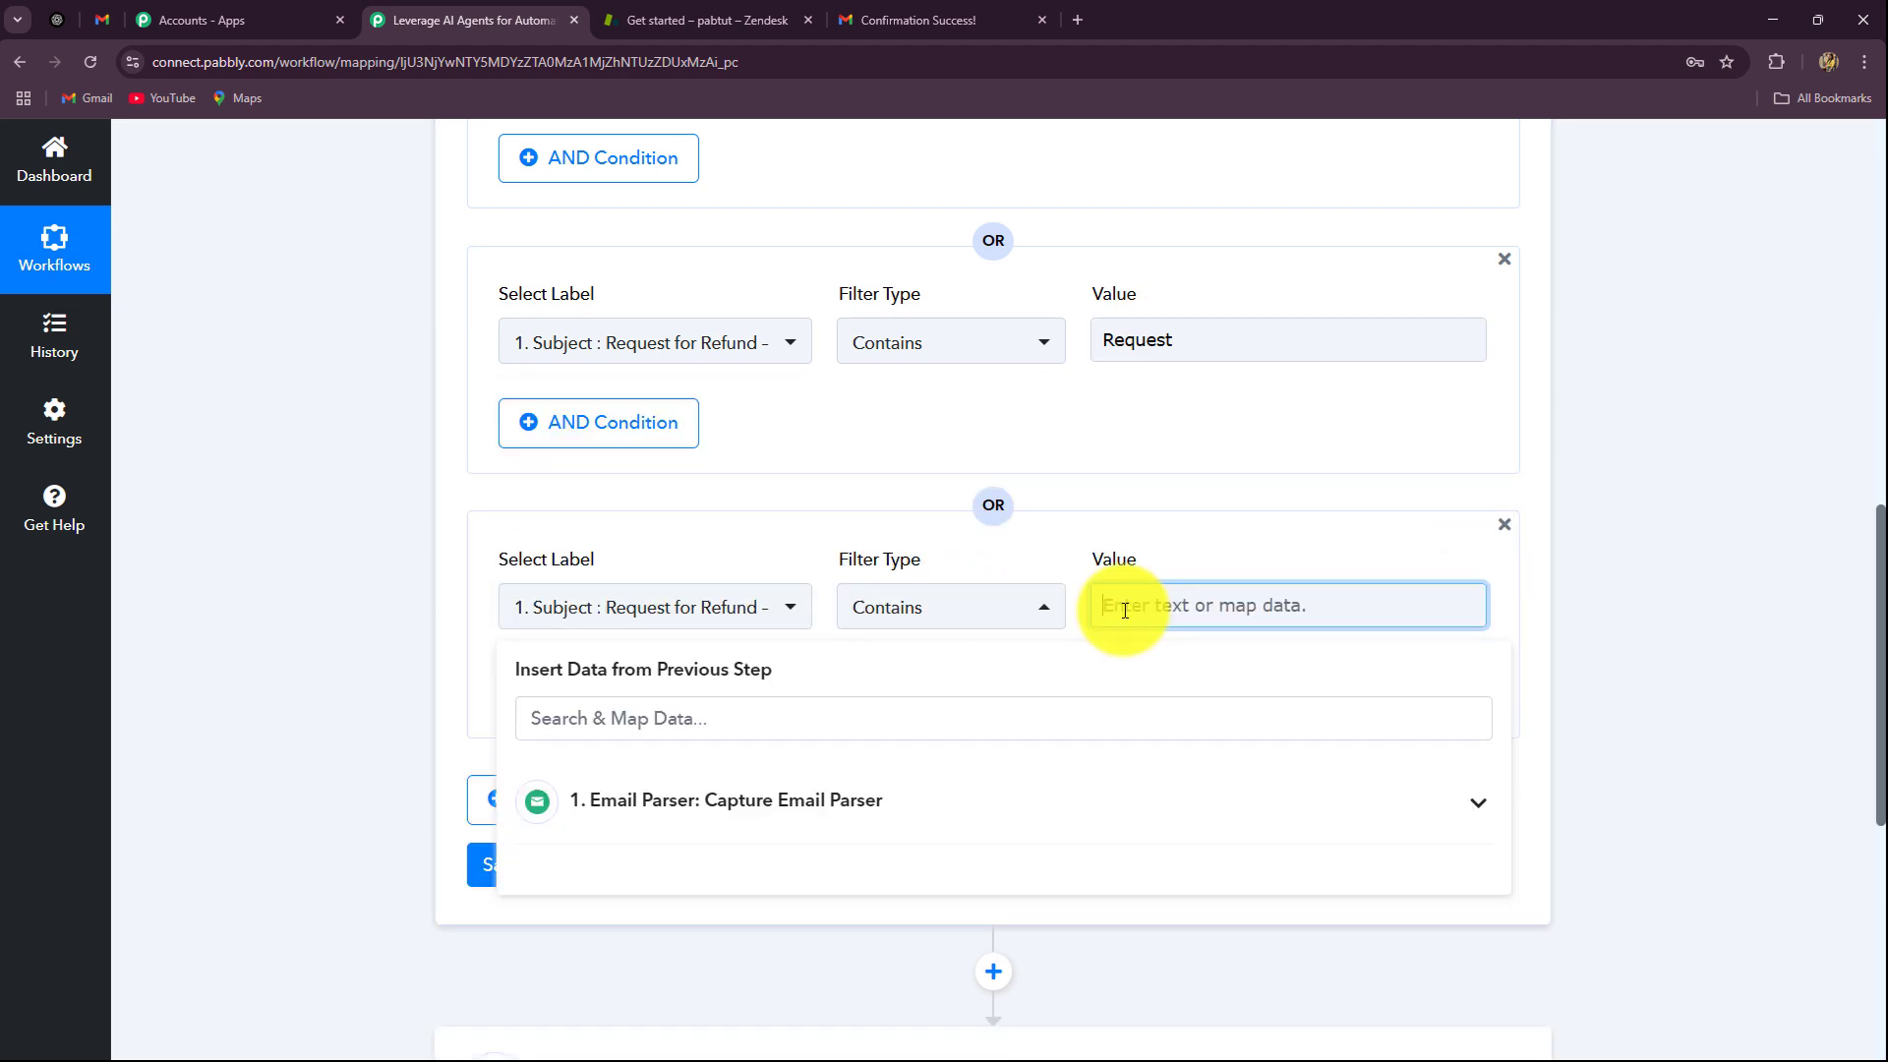
type("Suppo")
type("rt")
left_click(551, 423)
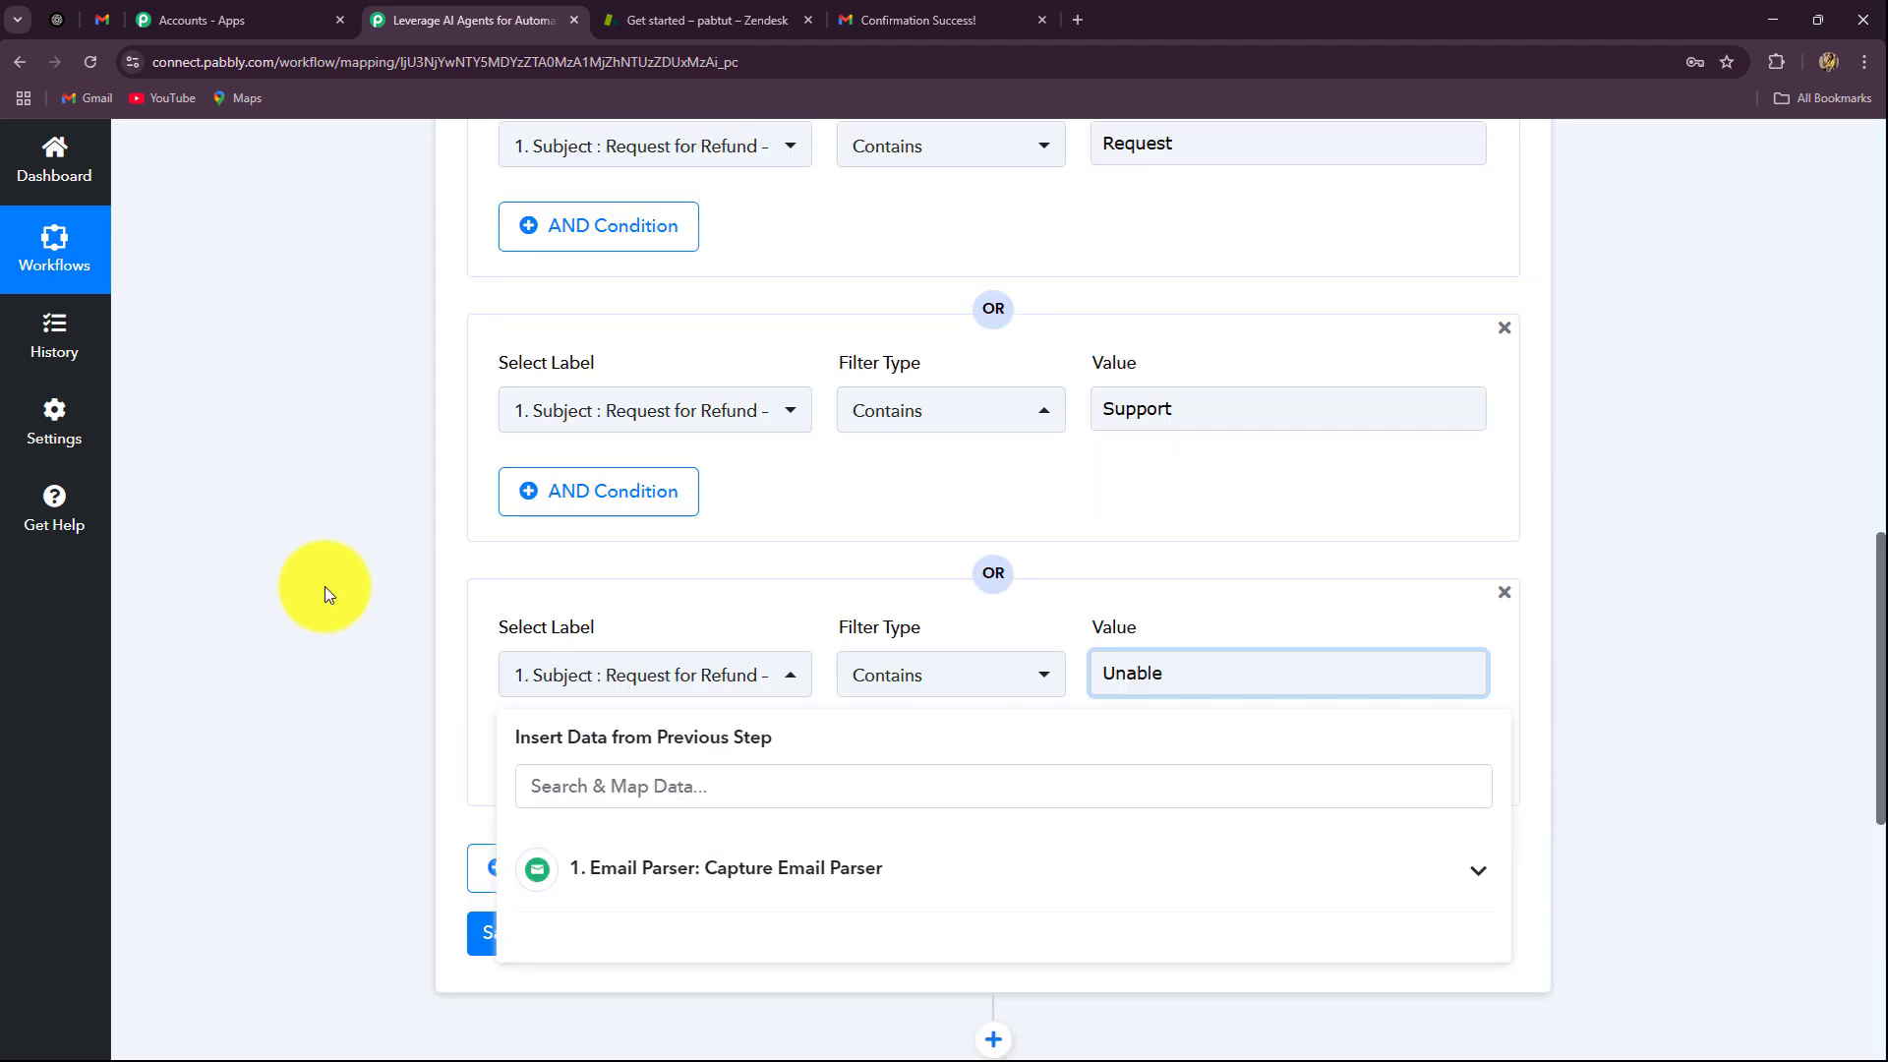
left_click(327, 586)
Step: Save the filter and send a test request, confirming it returns 'Condition is true'
scroll(333, 586, "up", 5)
scroll(332, 586, "down", 4)
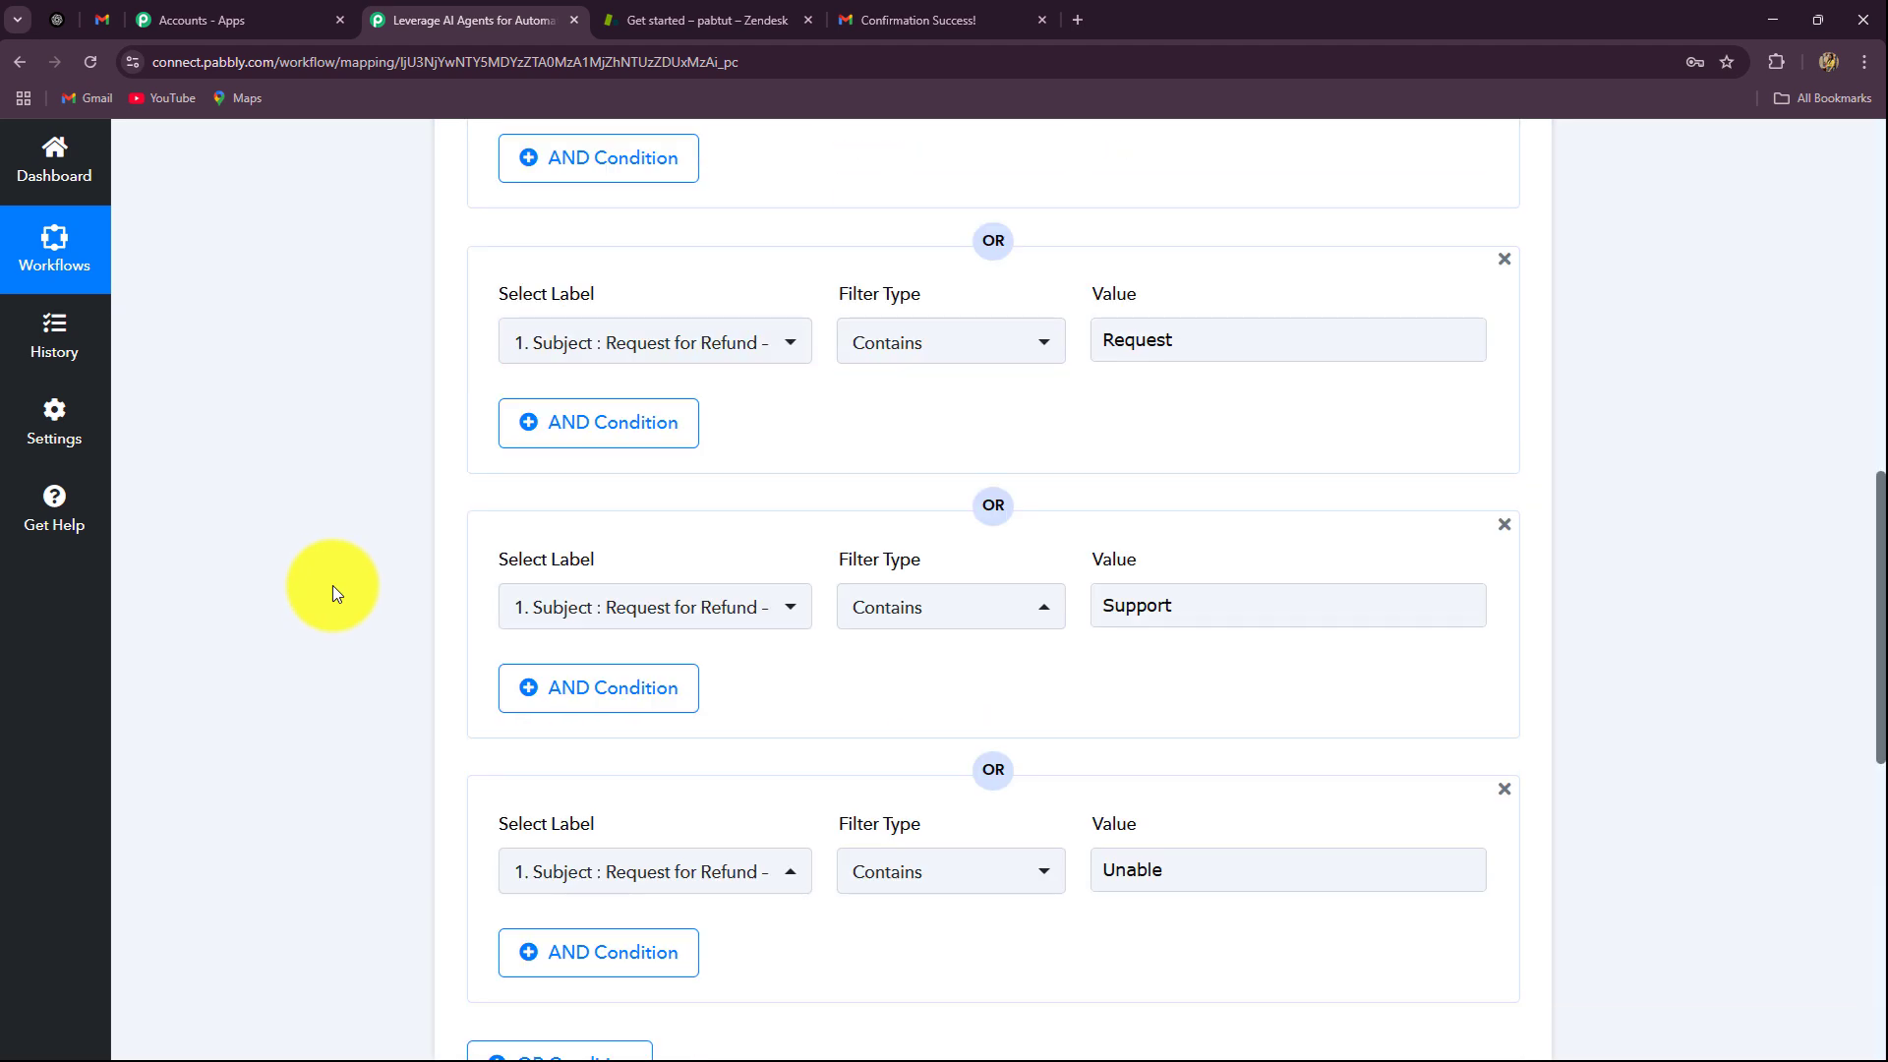
scroll(333, 586, "up", 6)
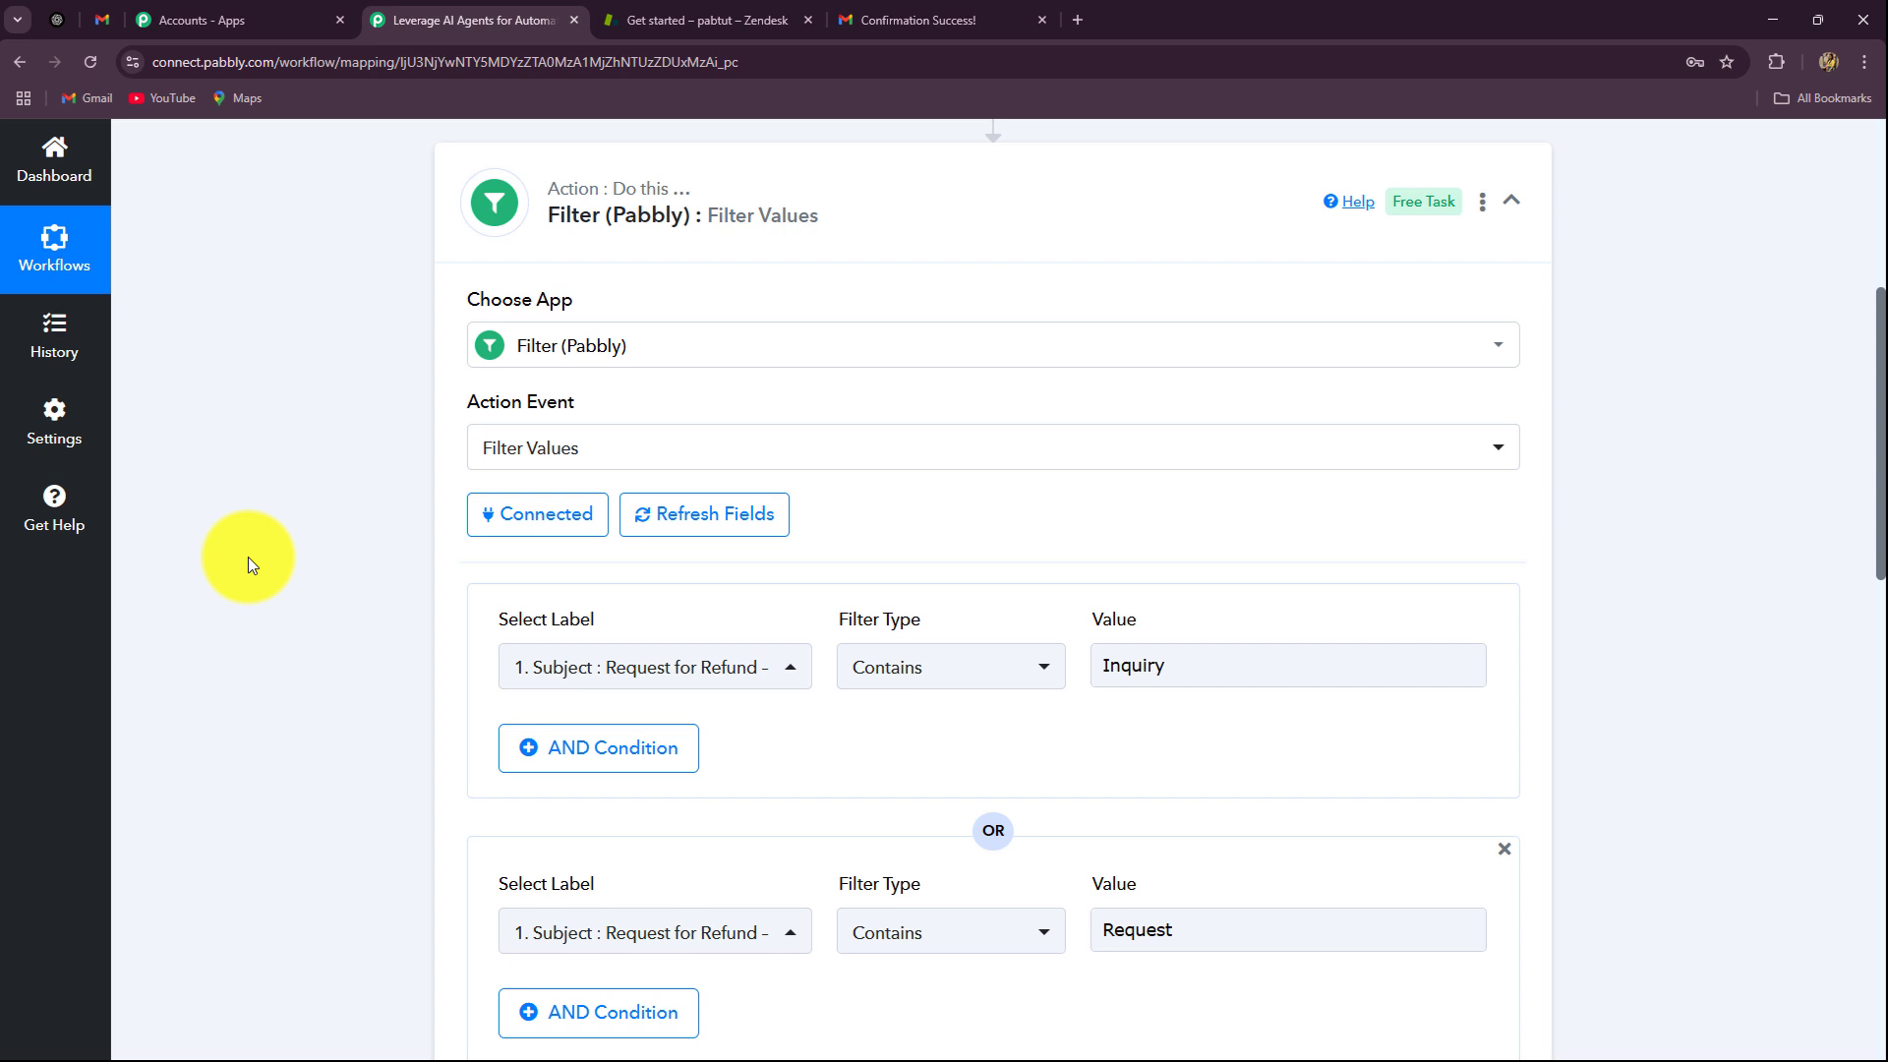
scroll(254, 629, "down", 15)
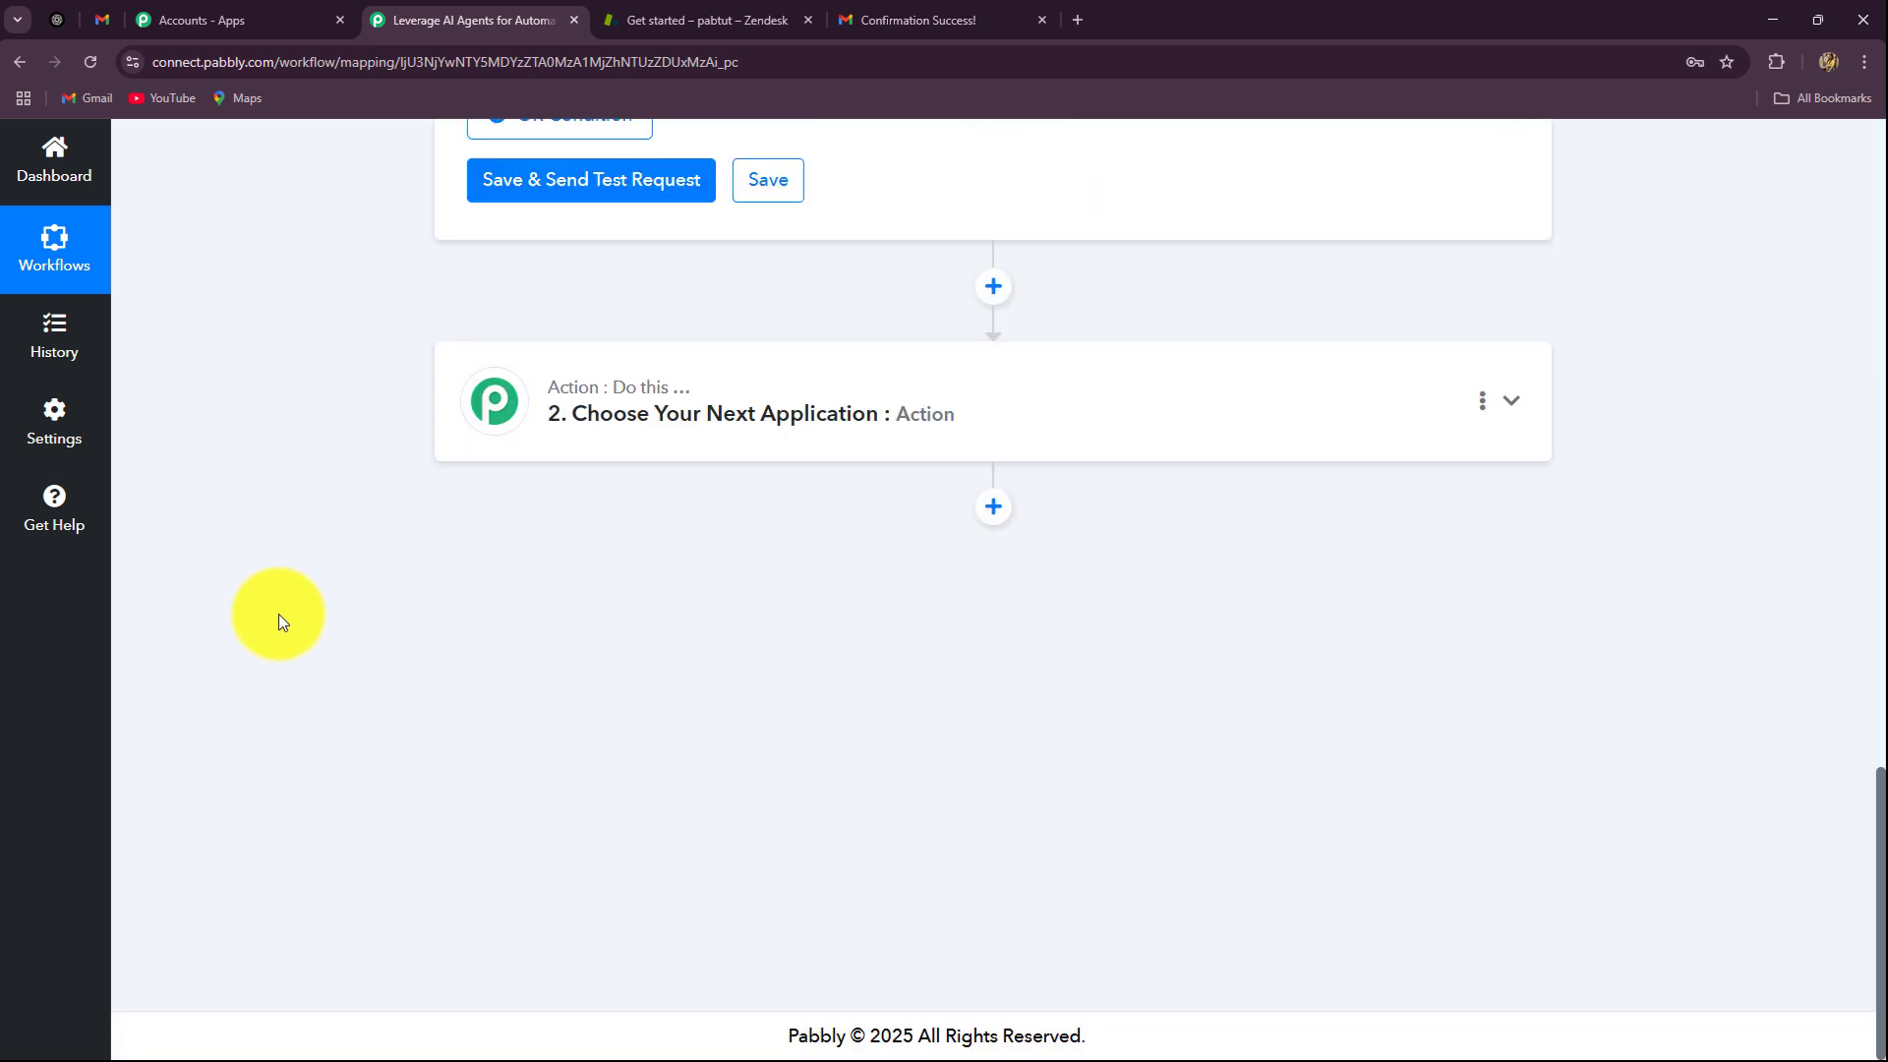
scroll(590, 531, "up", 4)
left_click(590, 571)
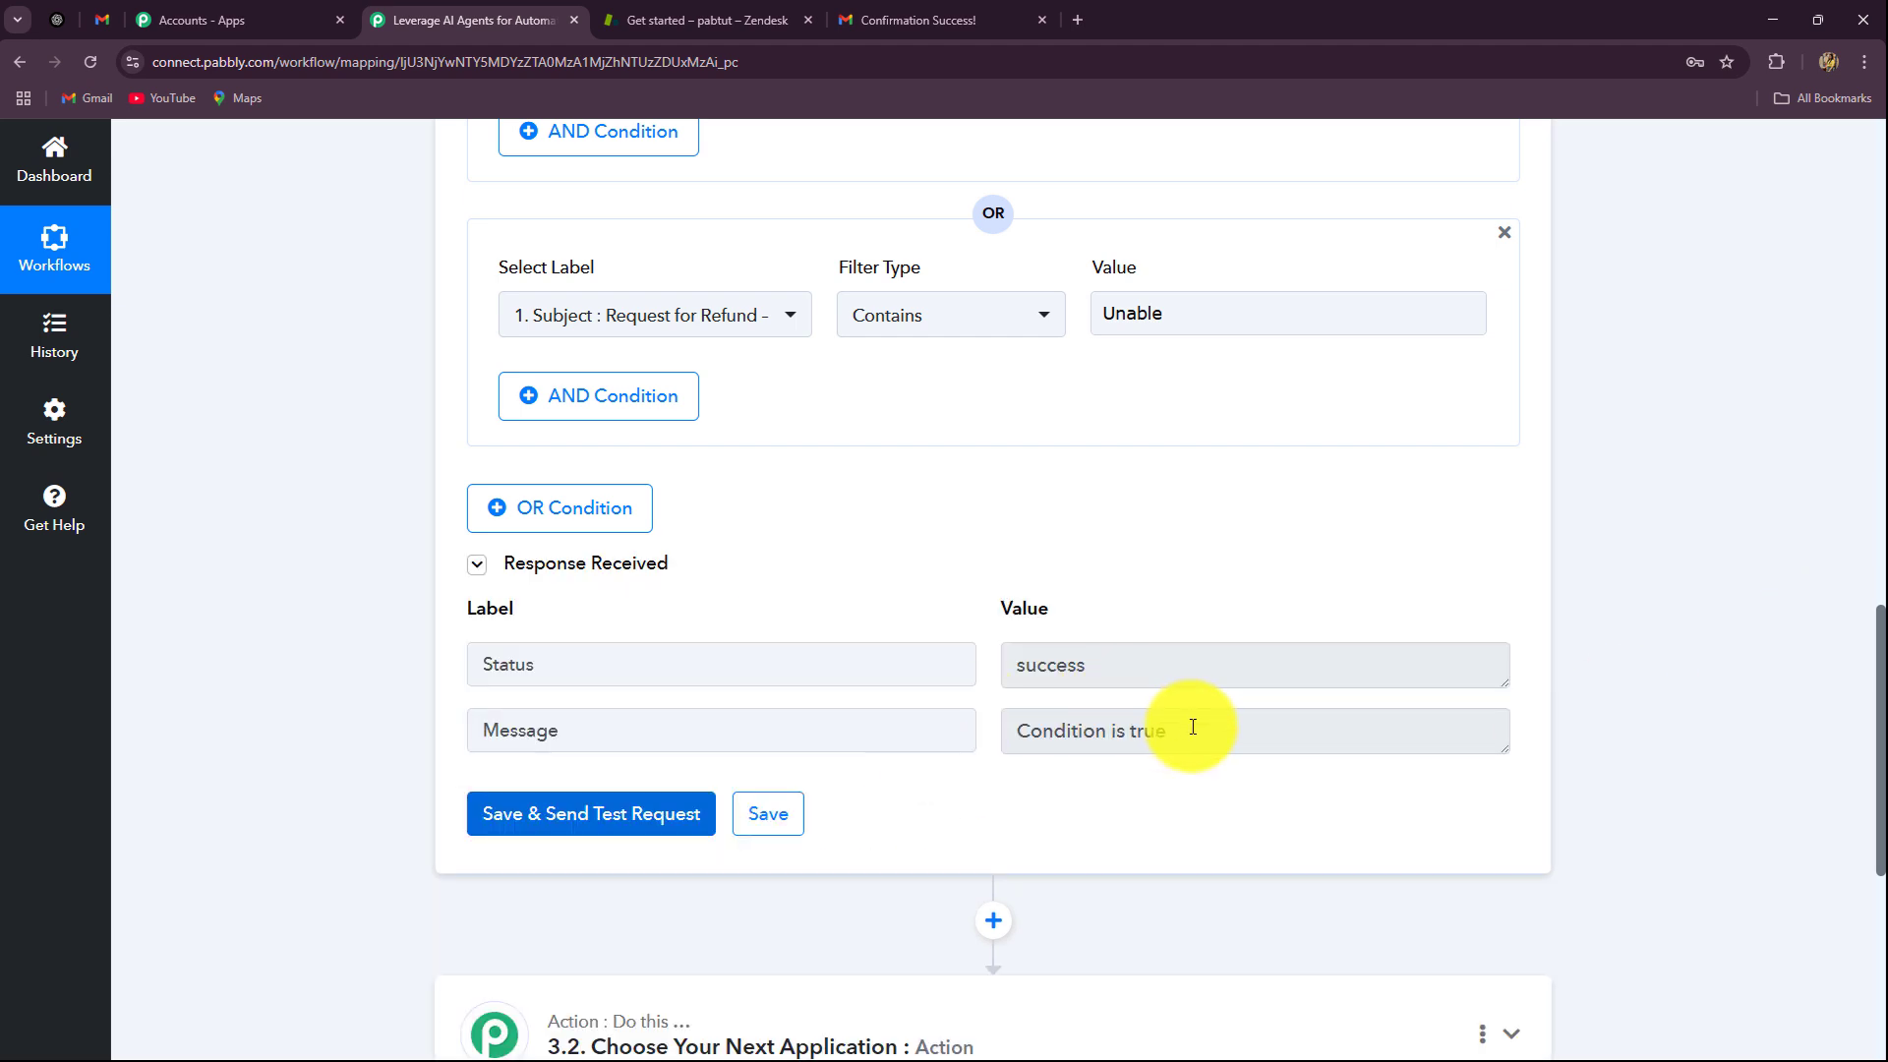
left_click_drag(1193, 730, 1022, 732)
scroll(1034, 770, "up", 14)
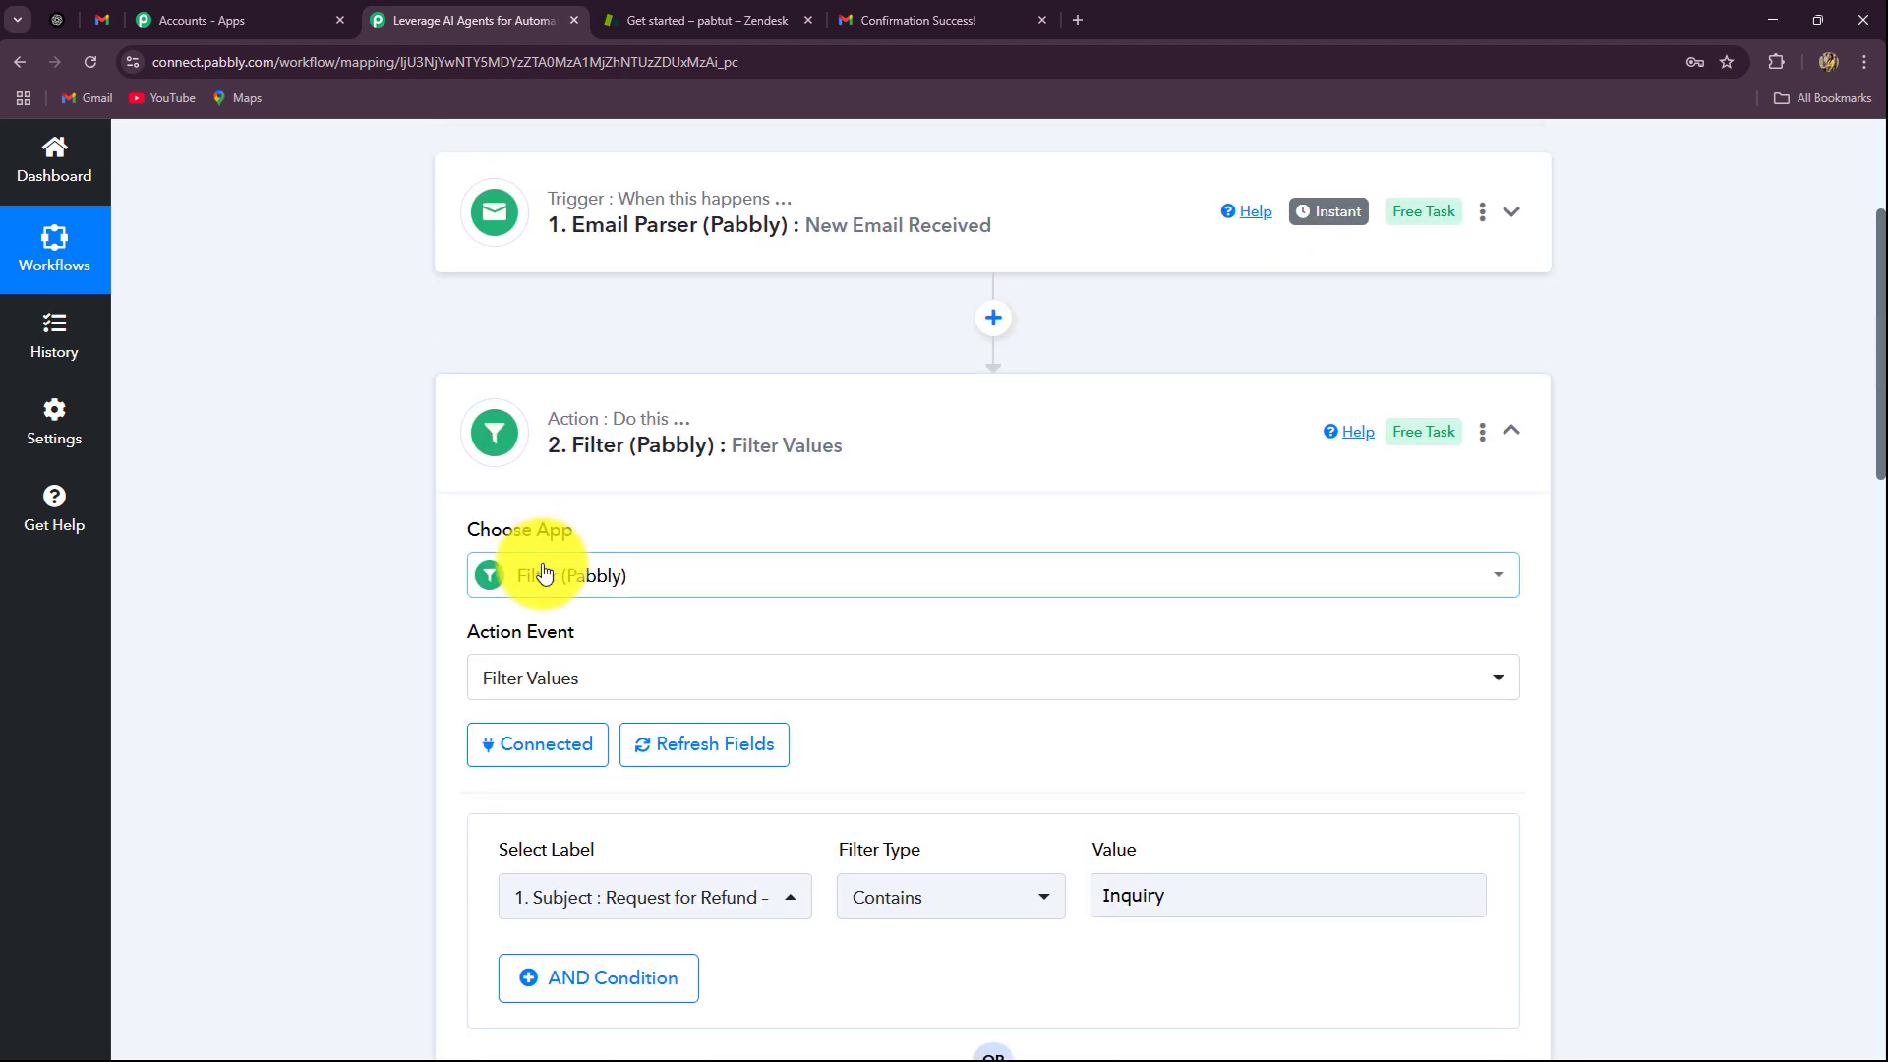
scroll(1353, 405, "down", 6)
scroll(1841, 547, "down", 8)
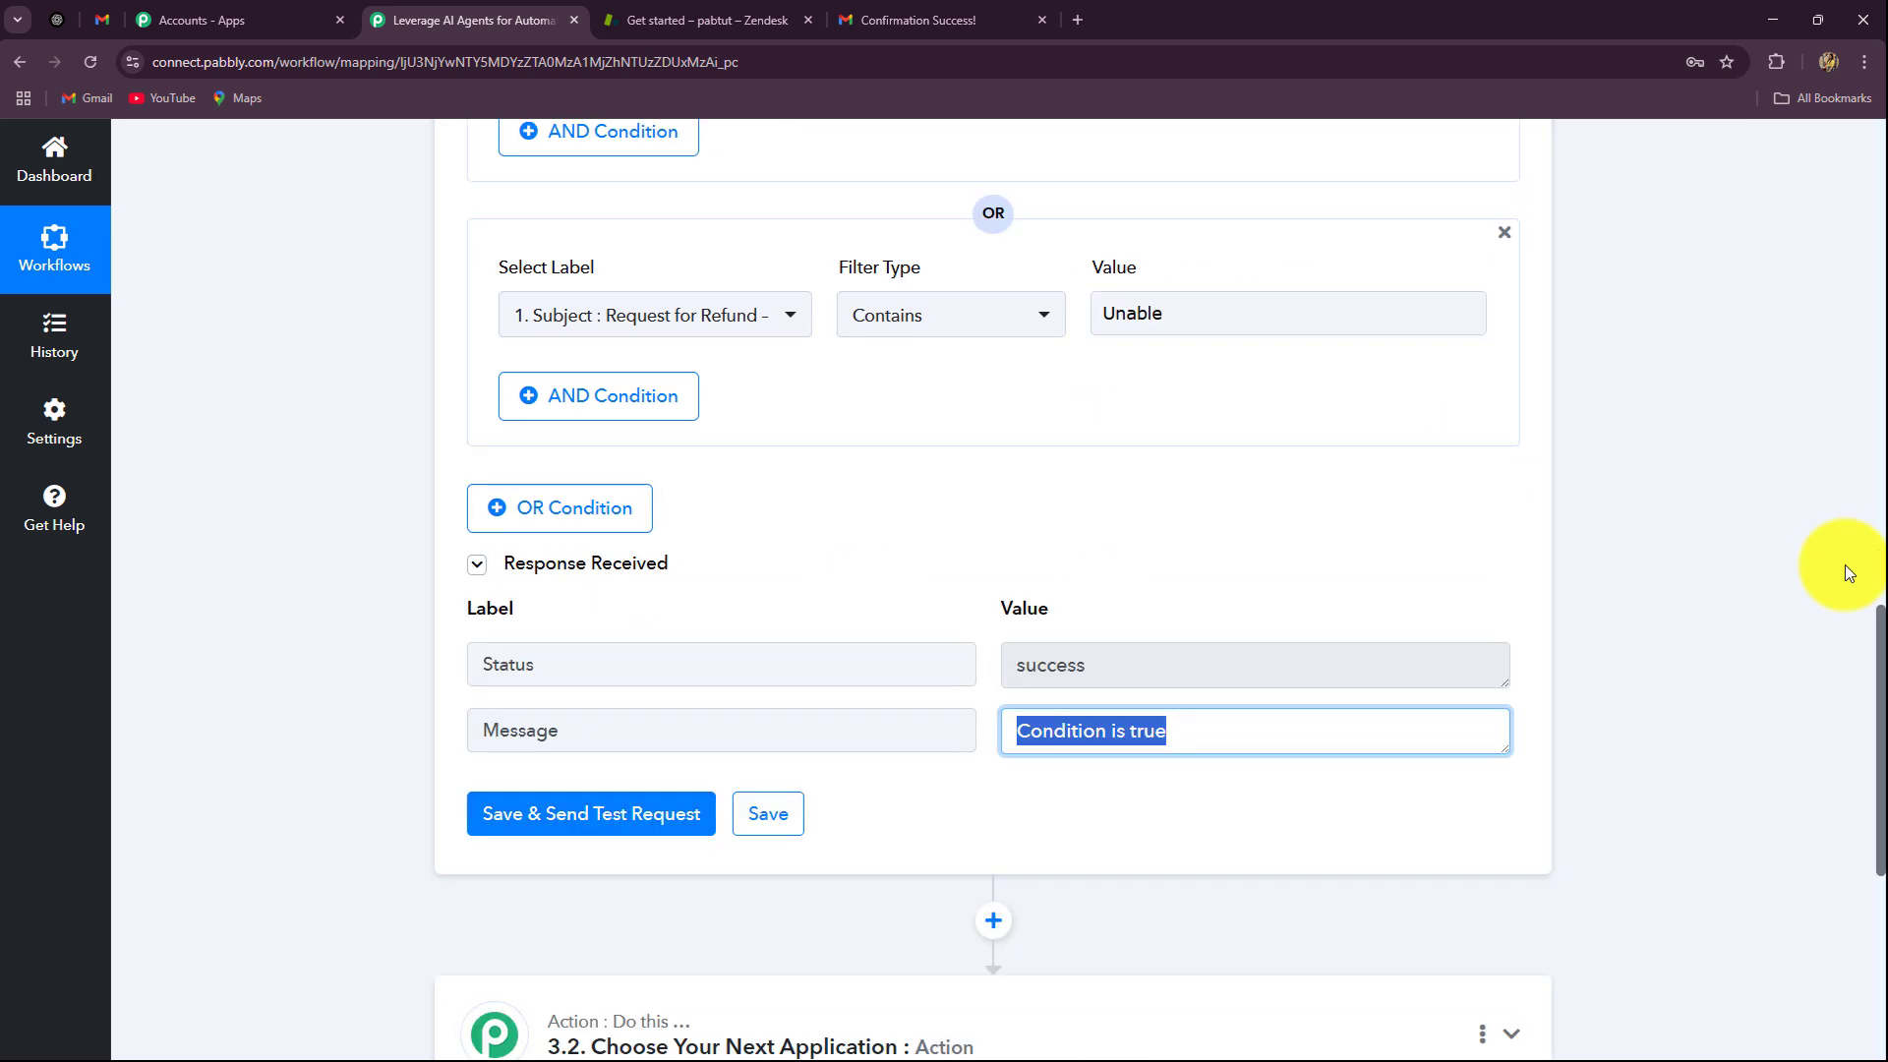
left_click_drag(1205, 315, 1017, 323)
scroll(1697, 442, "down", 6)
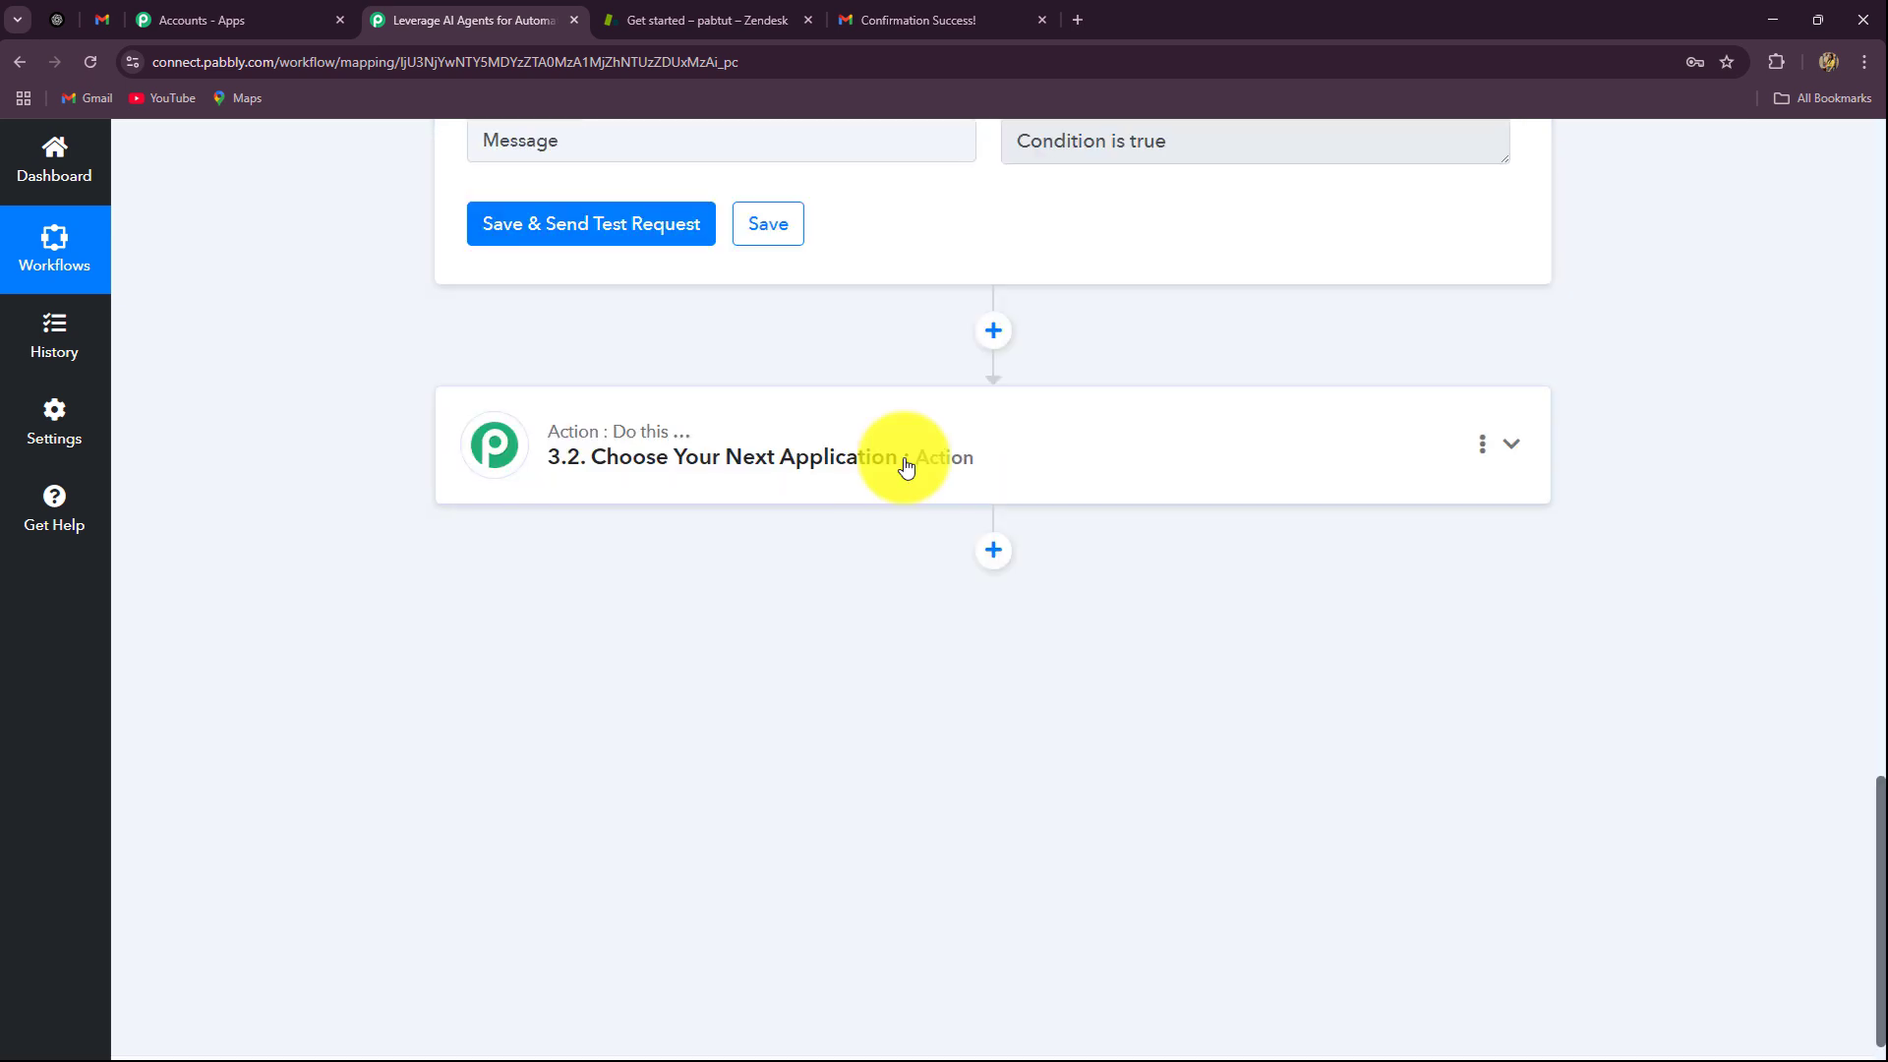
Step: Make the next step OpenAI with the ChatGPT action event, found by searching 'open', and start connecting
left_click(684, 461)
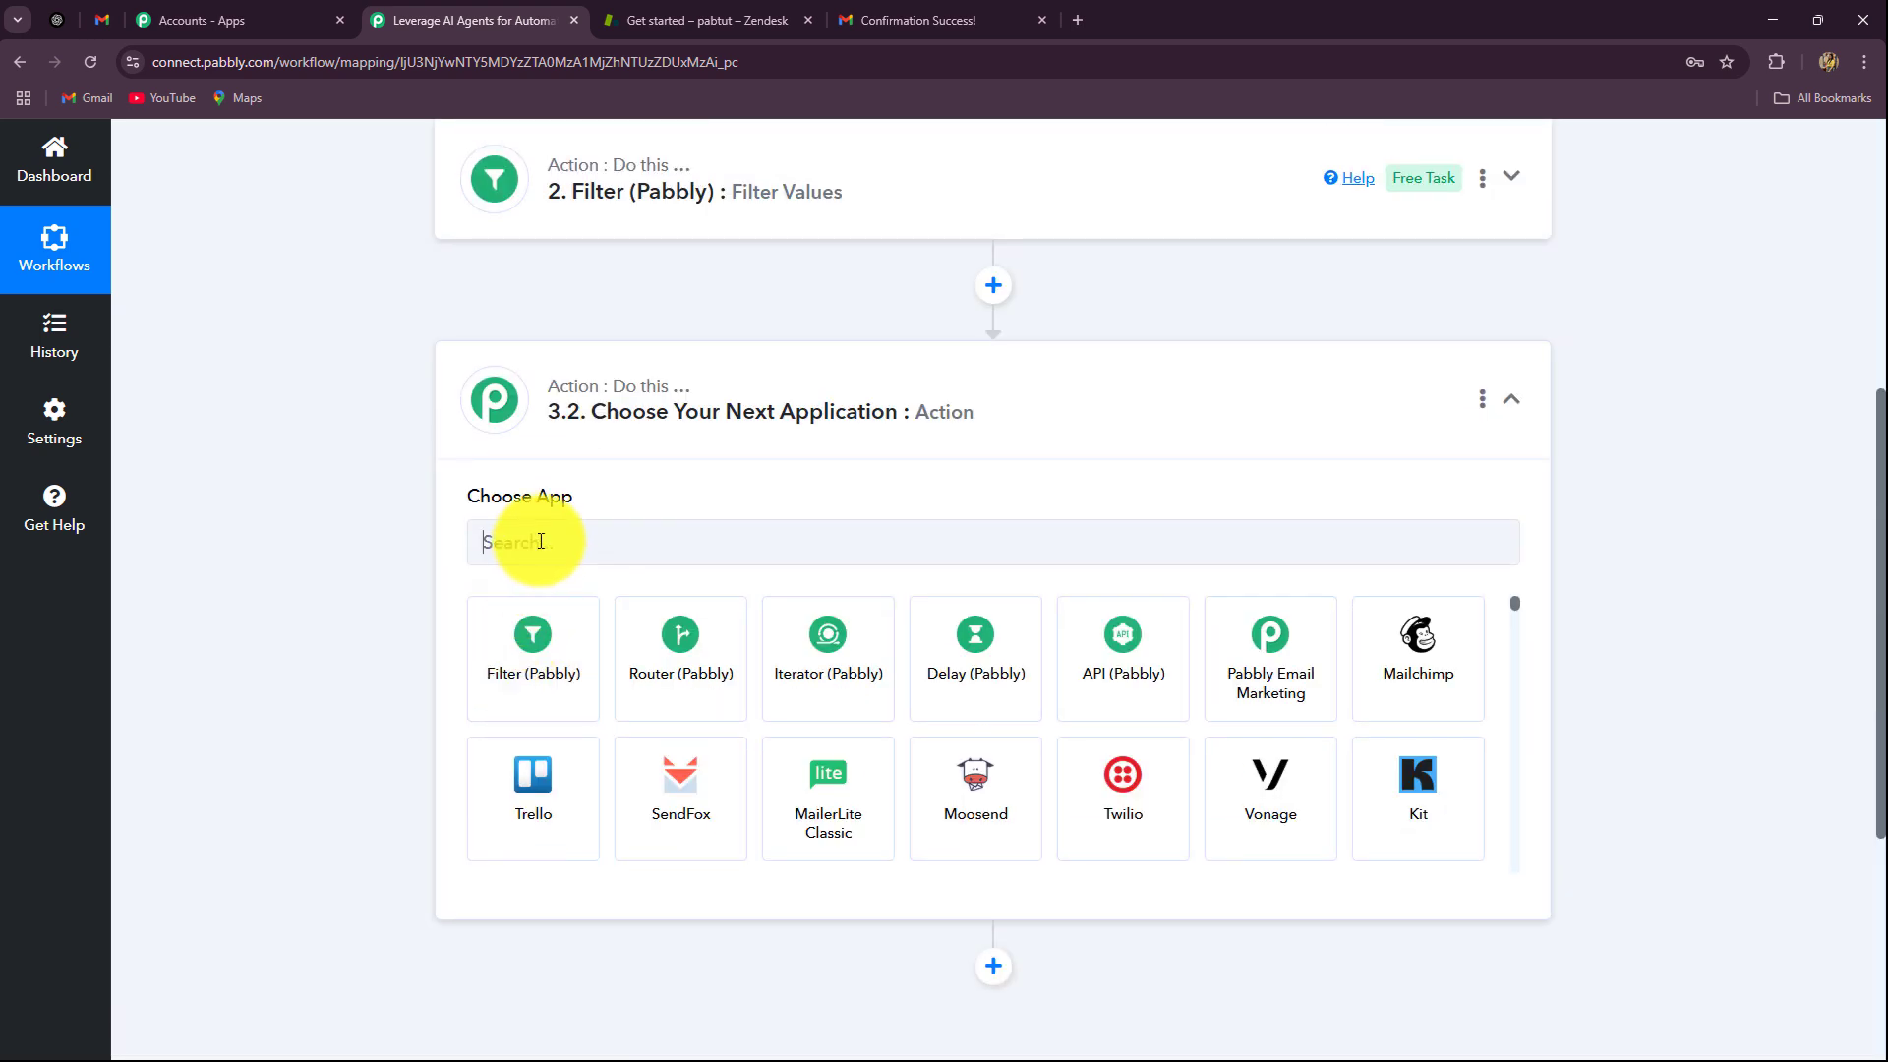
left_click(522, 541)
type("open")
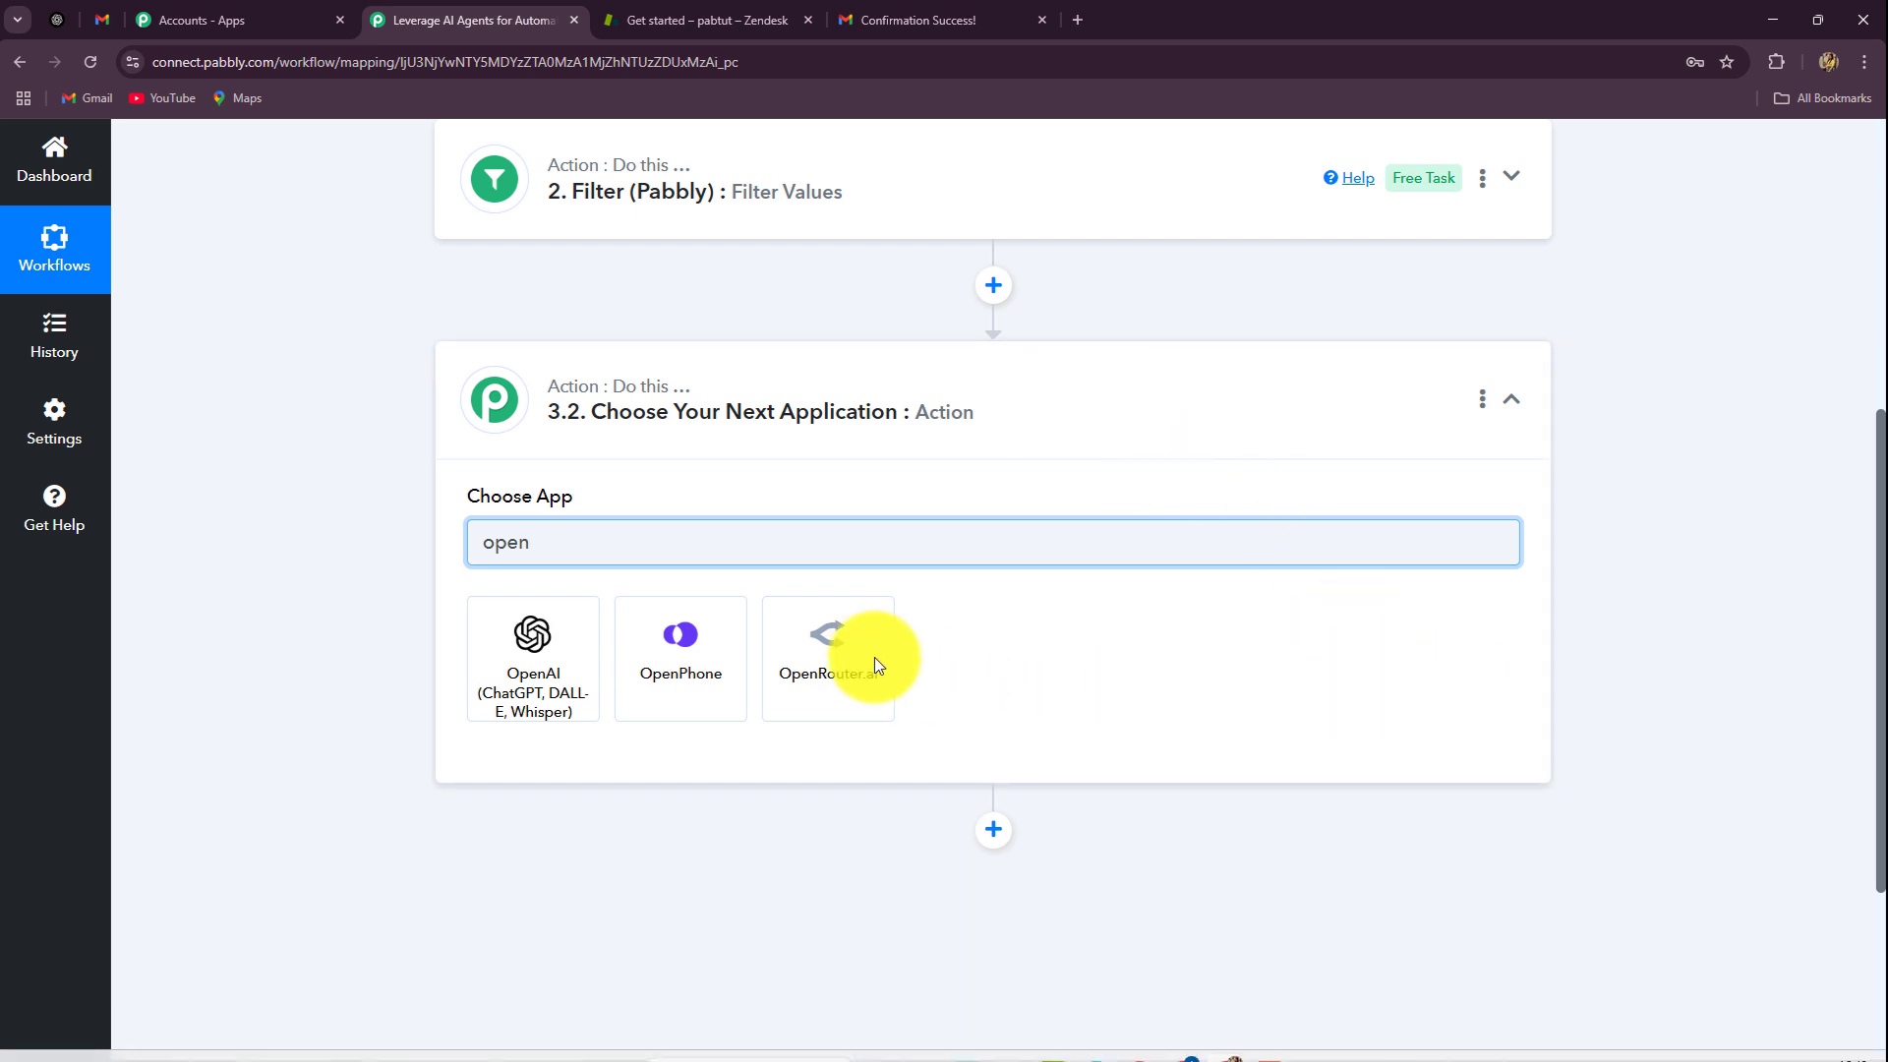
left_click(536, 634)
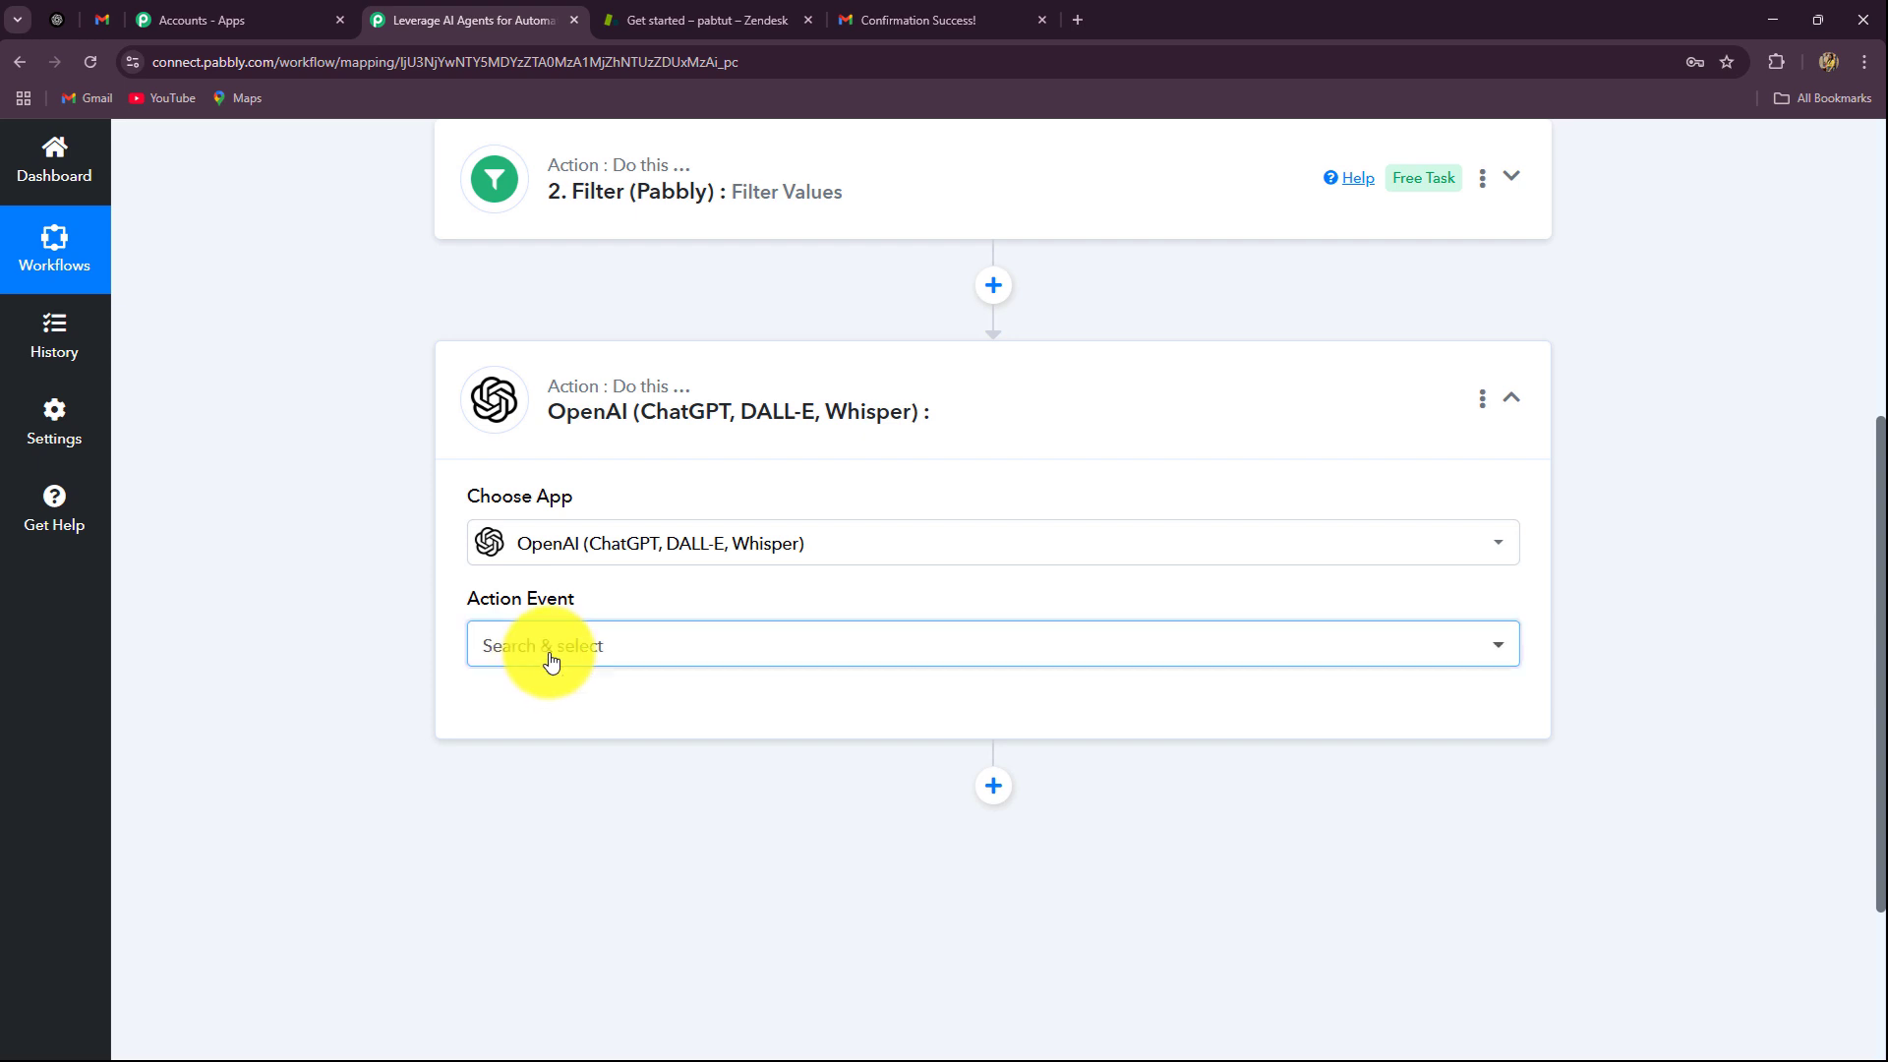
left_click(546, 662)
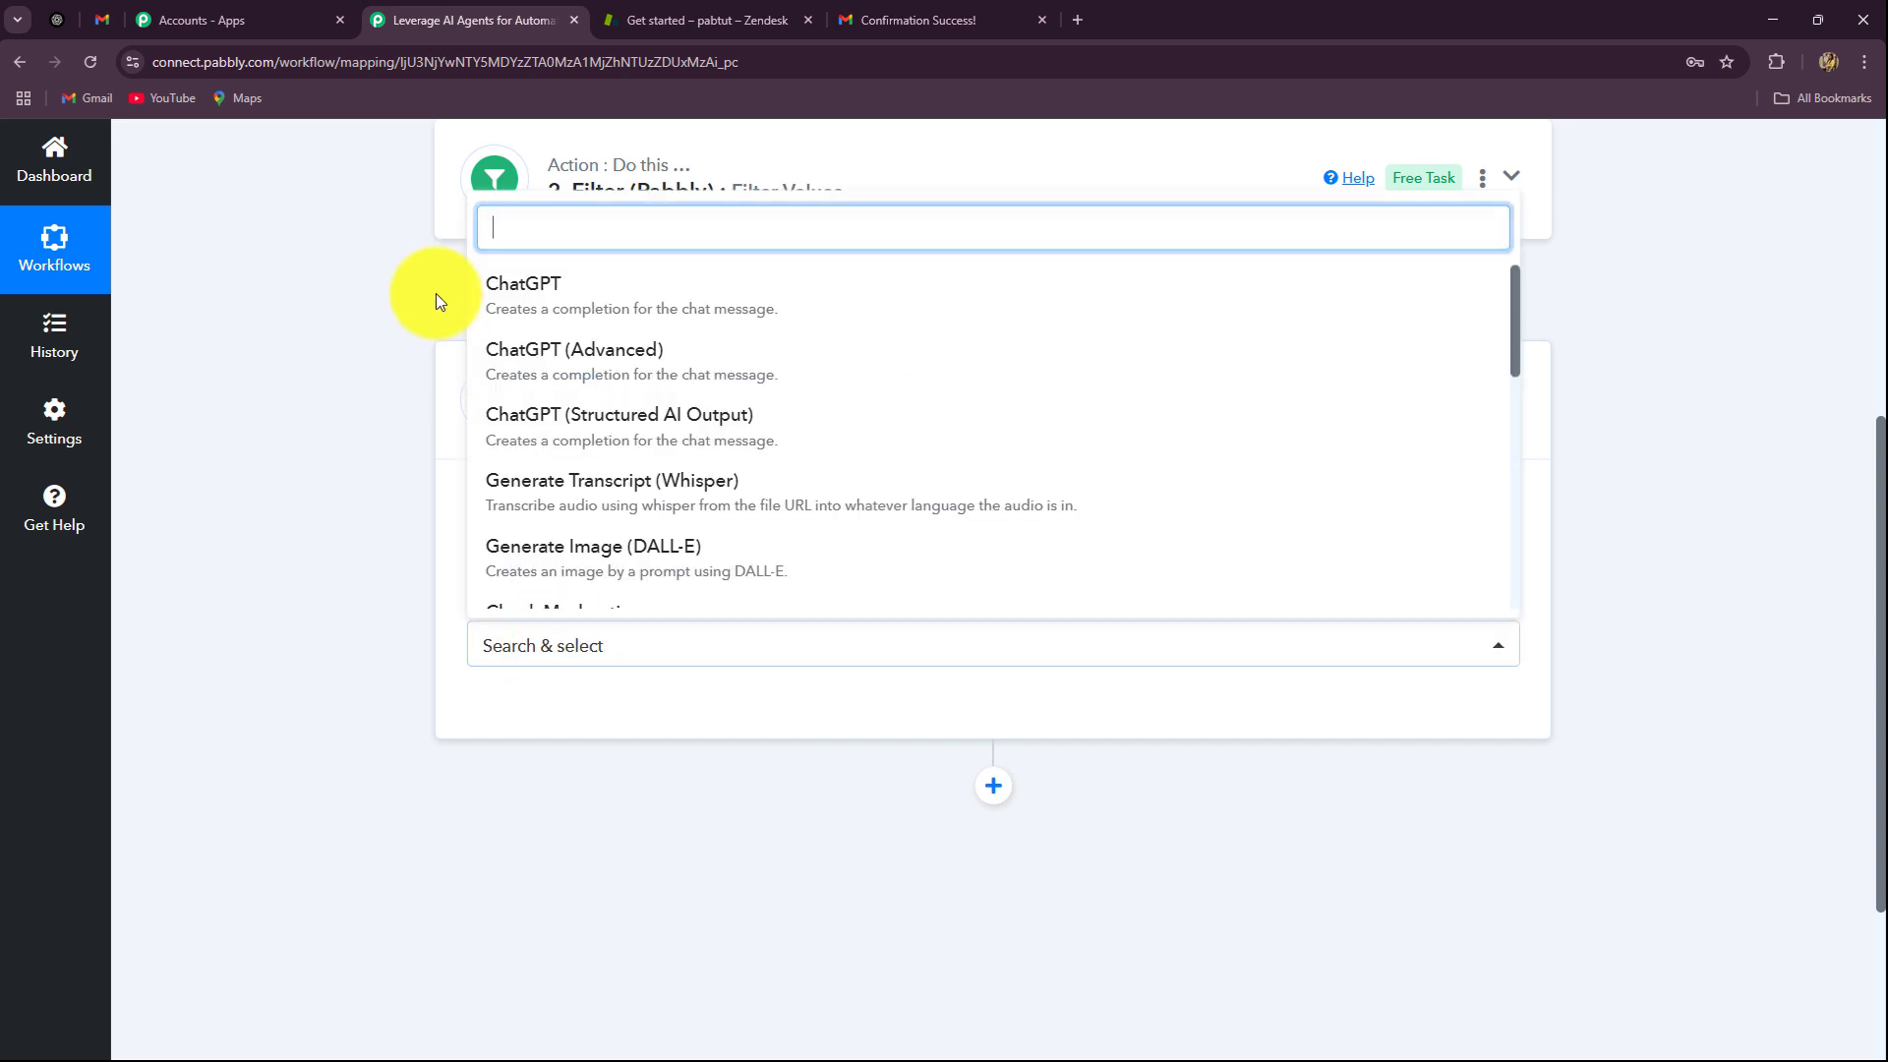
left_click(552, 306)
scroll(311, 666, "down", 2)
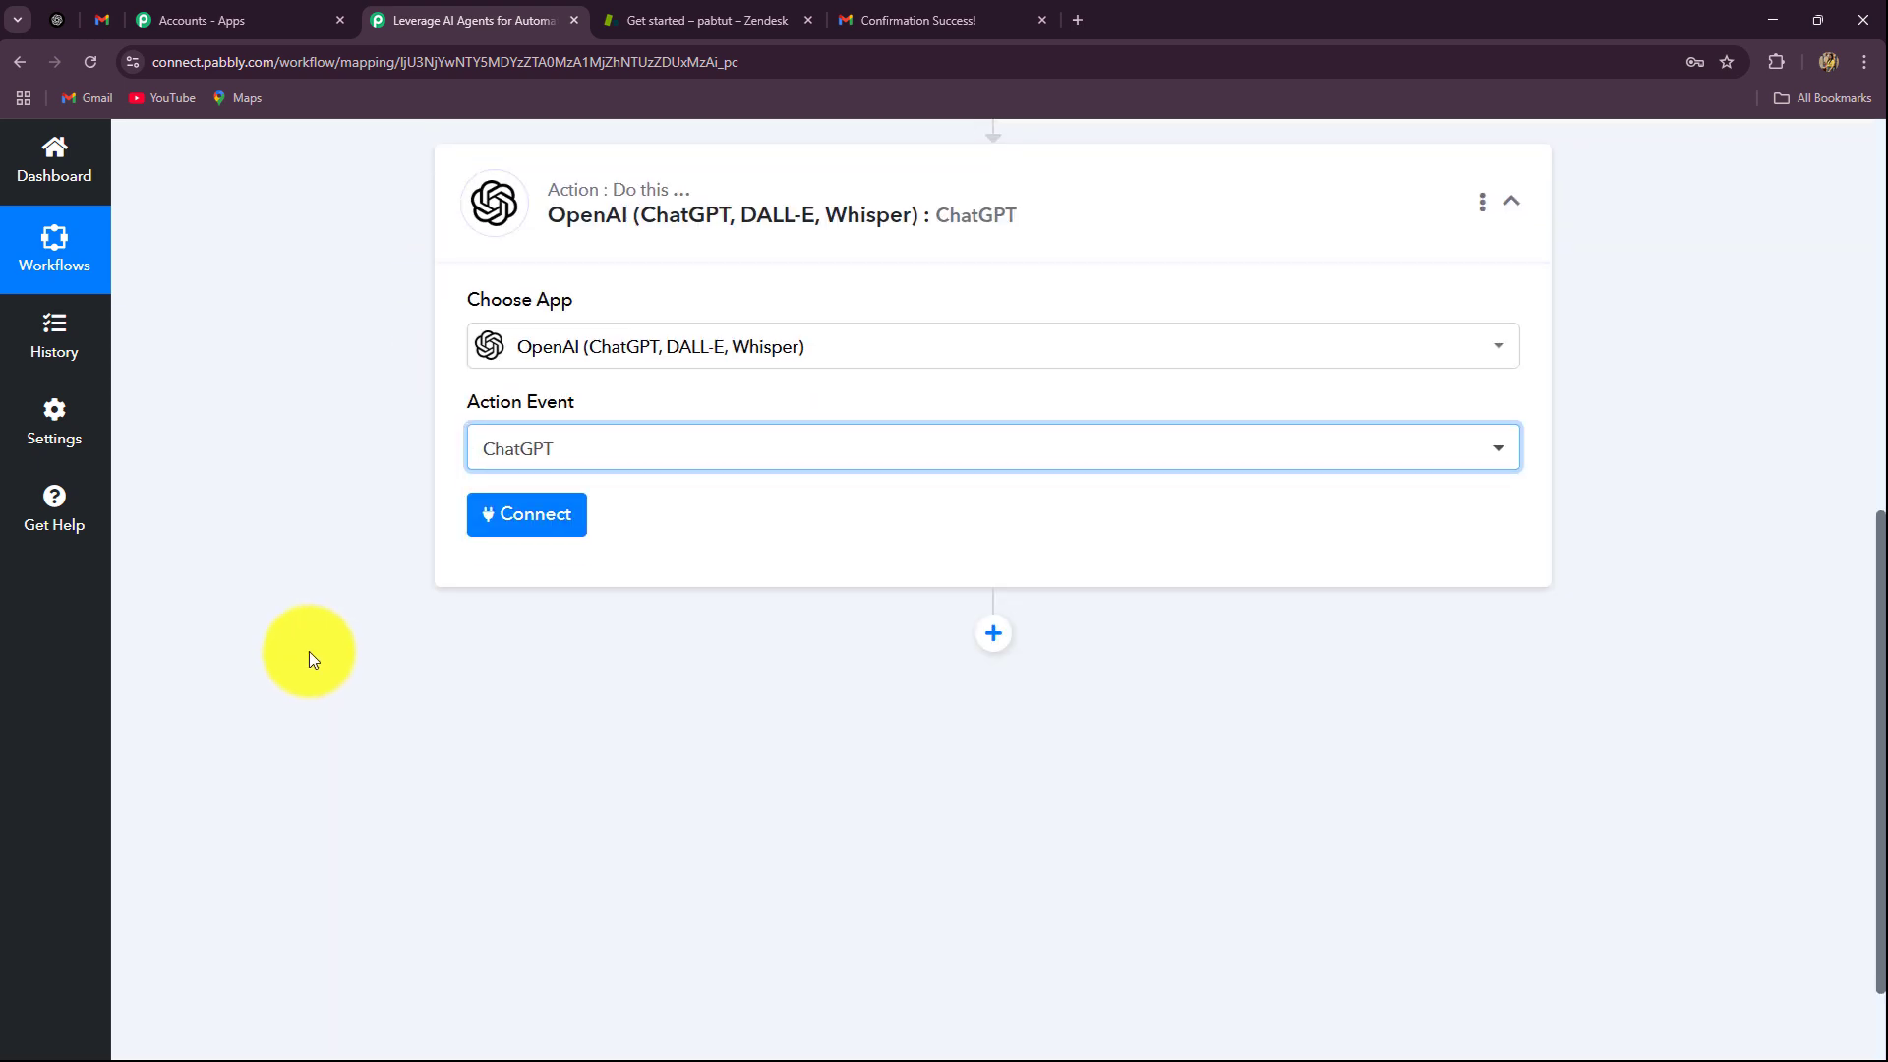
left_click(558, 532)
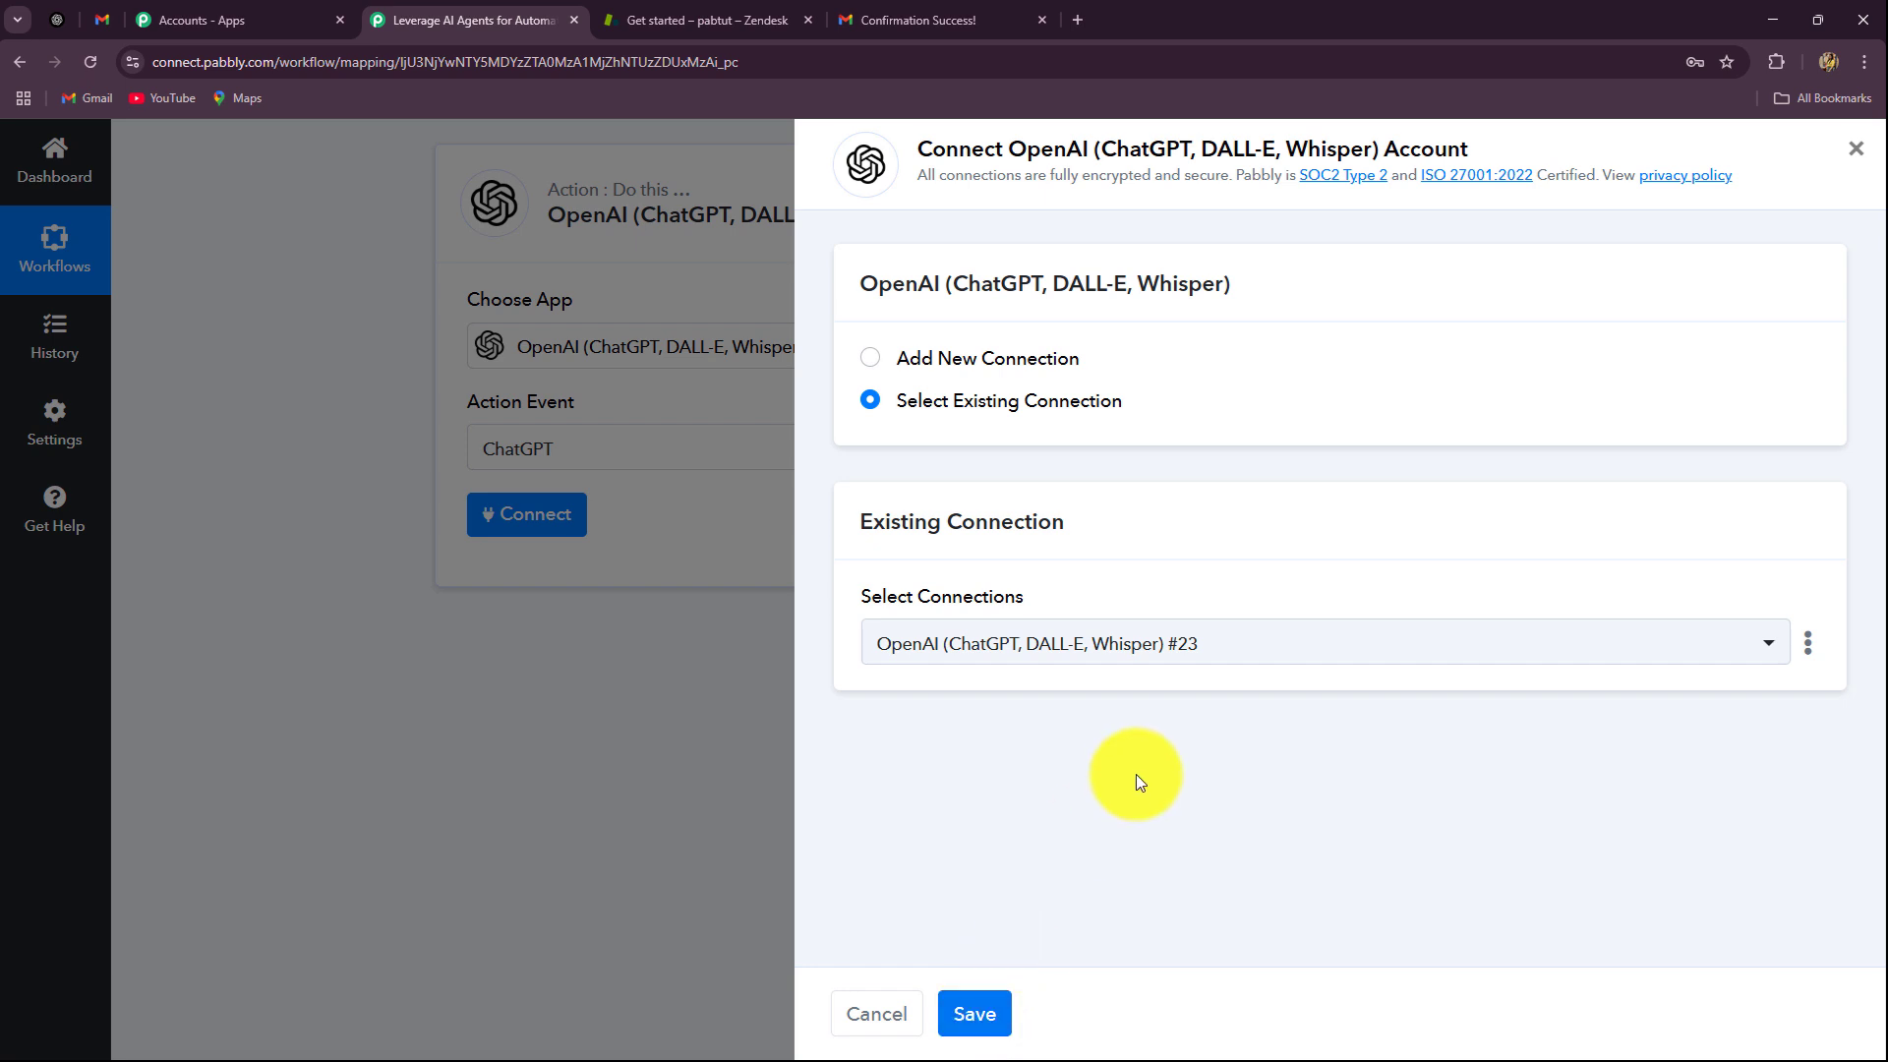
Step: Link the ChatGPT step to existing saved OpenAI connection #14 and save it
left_click(869, 358)
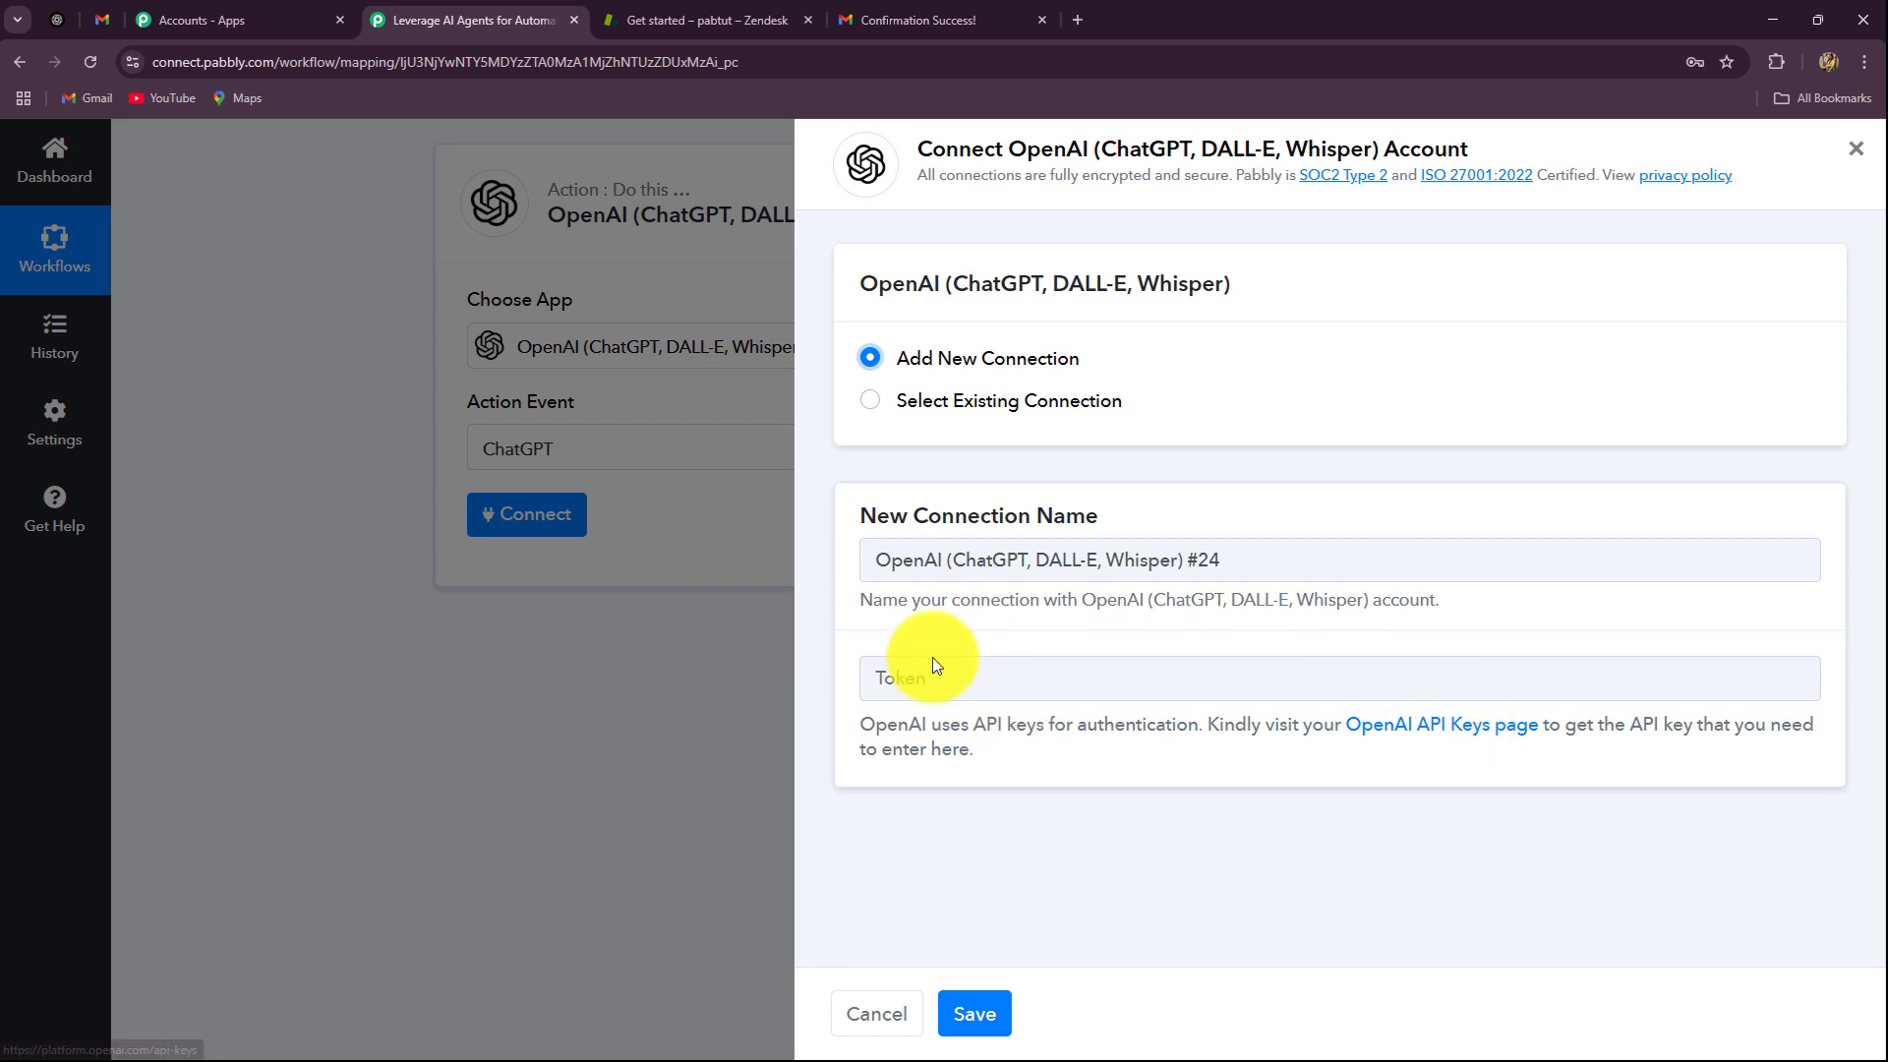
left_click(870, 400)
left_click(1022, 643)
left_click(1201, 956)
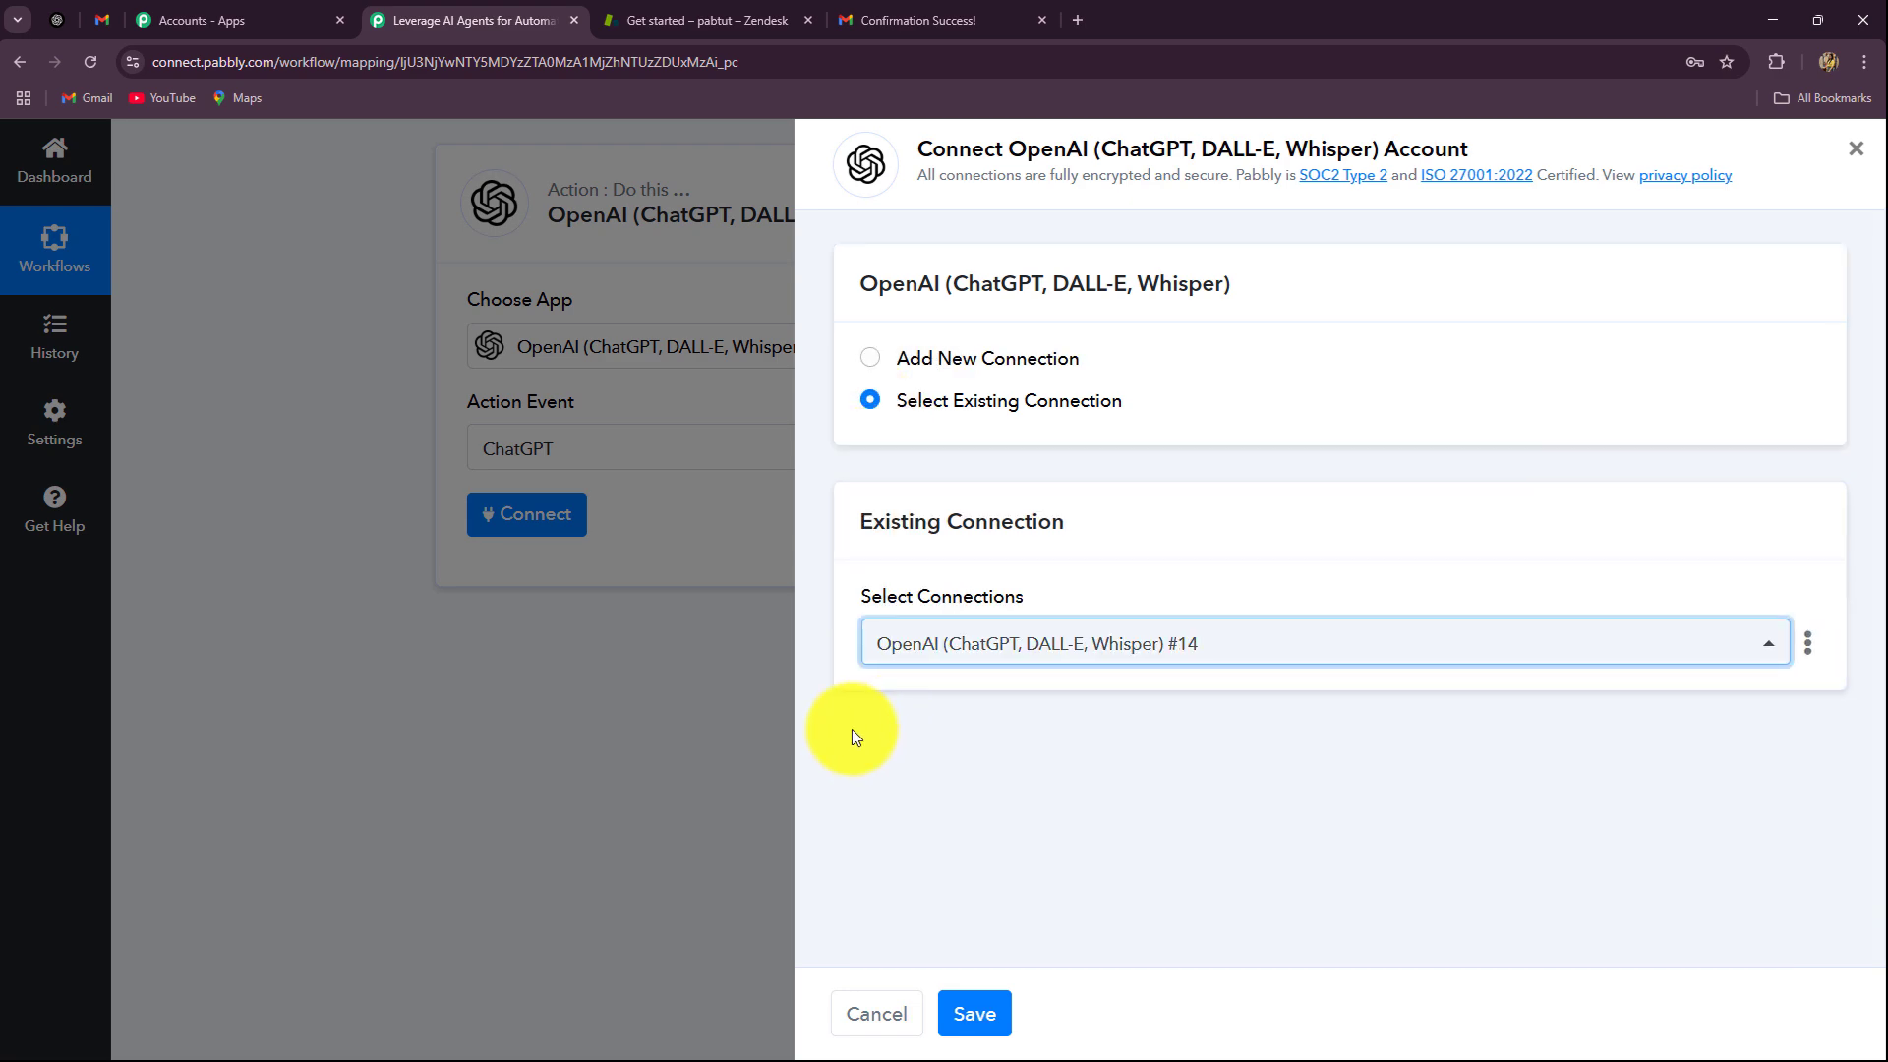
left_click(974, 1013)
Step: Select gpt-4o-mini as the ChatGPT step's AI model
scroll(325, 730, "down", 2)
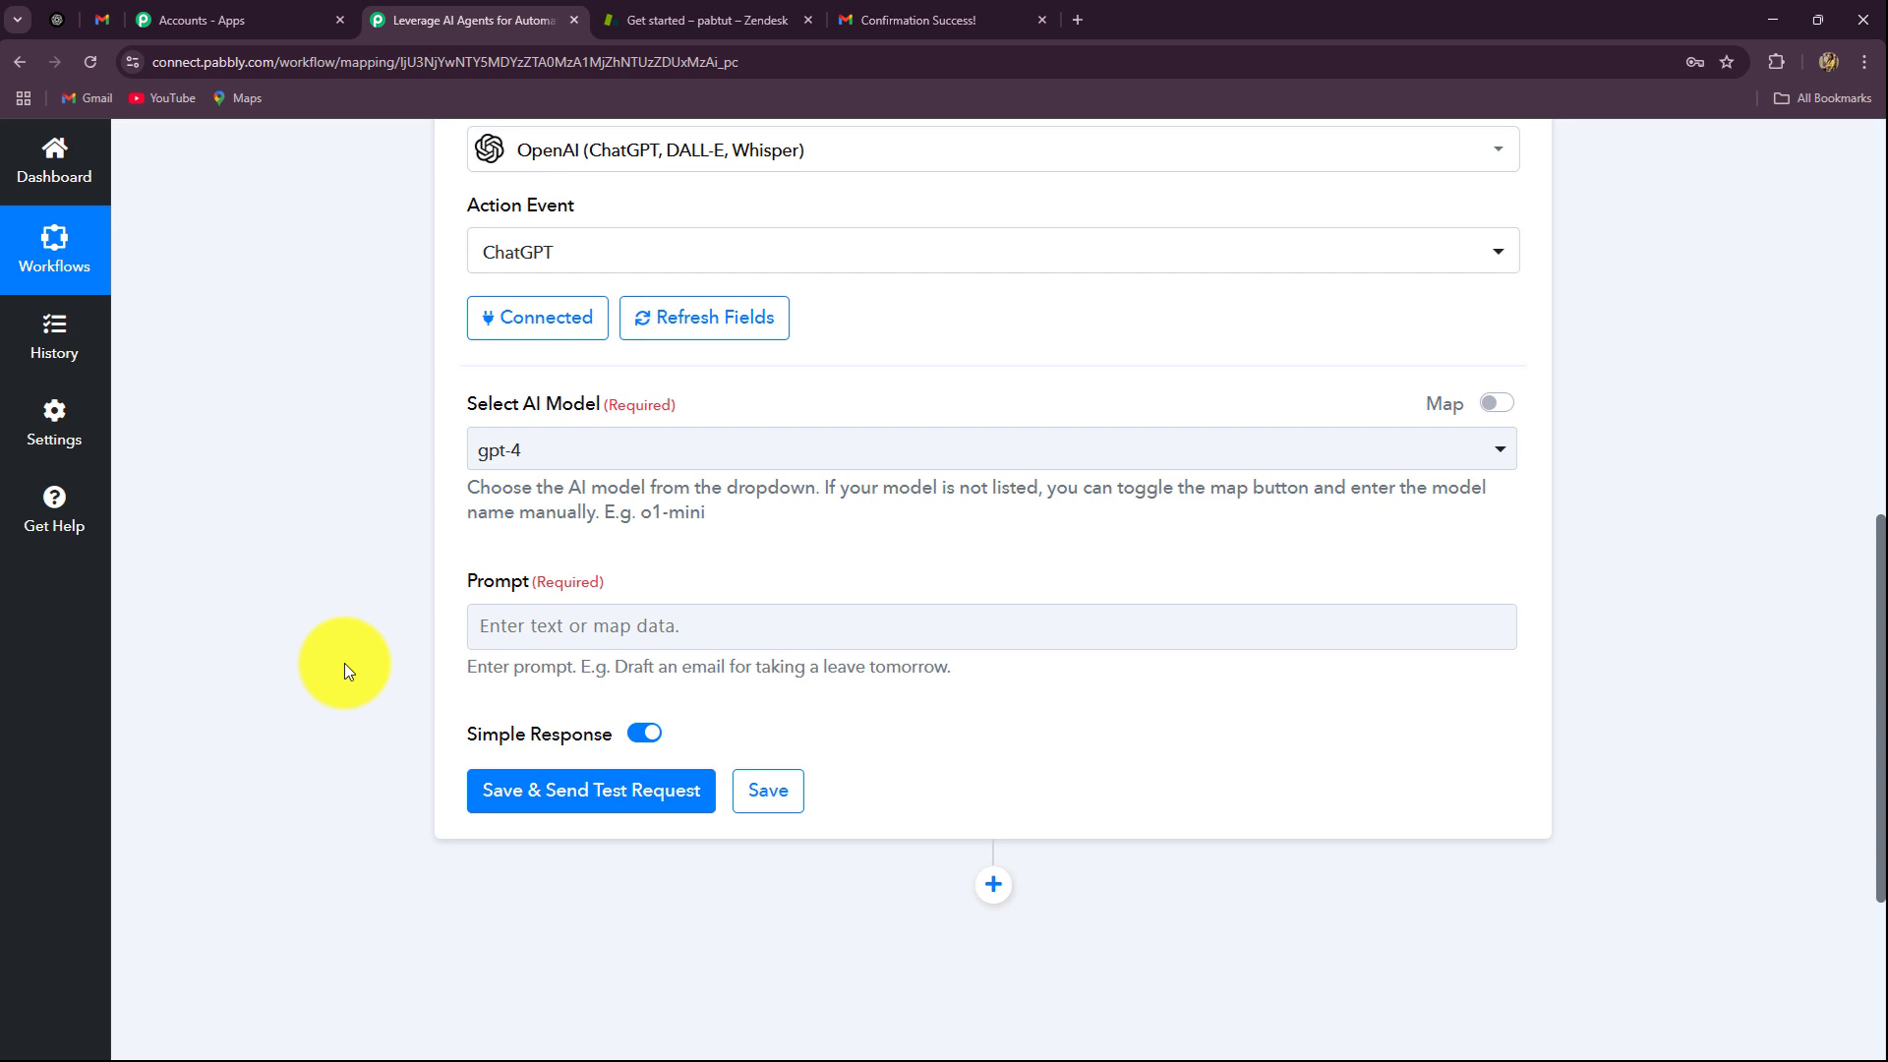
left_click(619, 452)
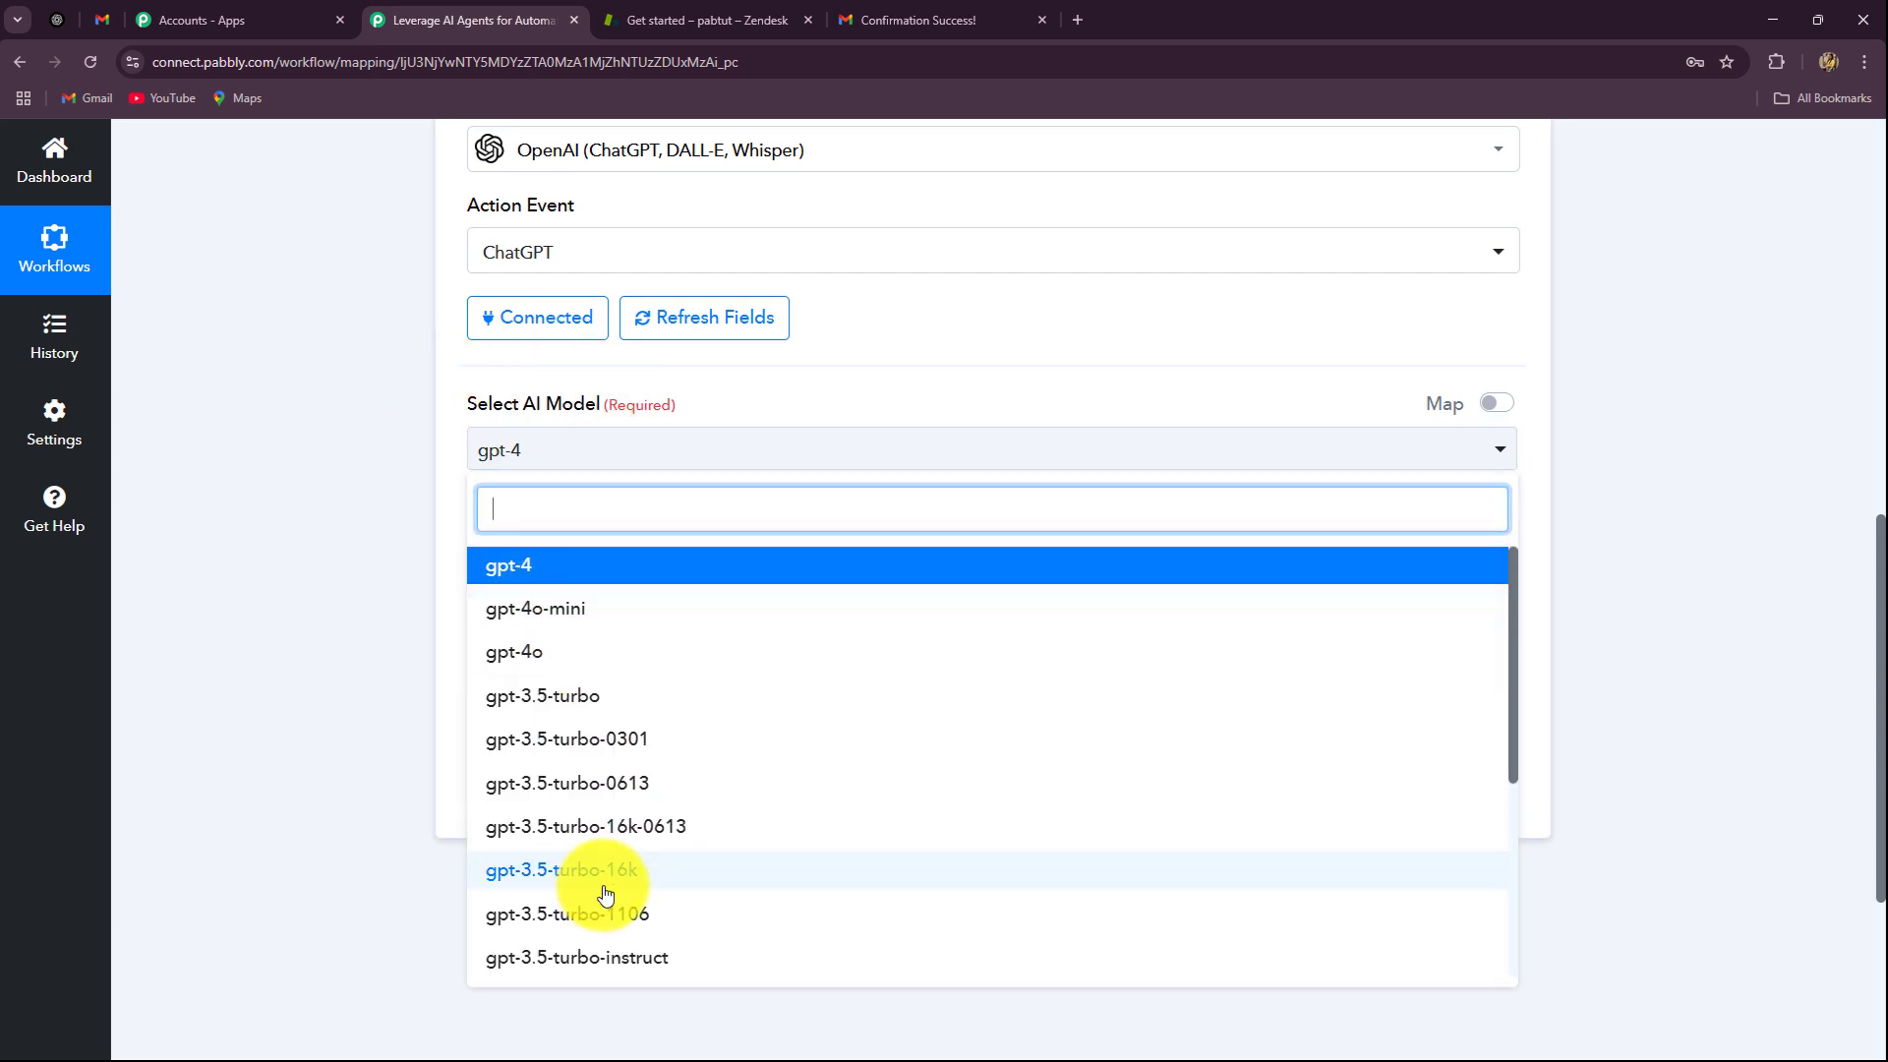
left_click(546, 609)
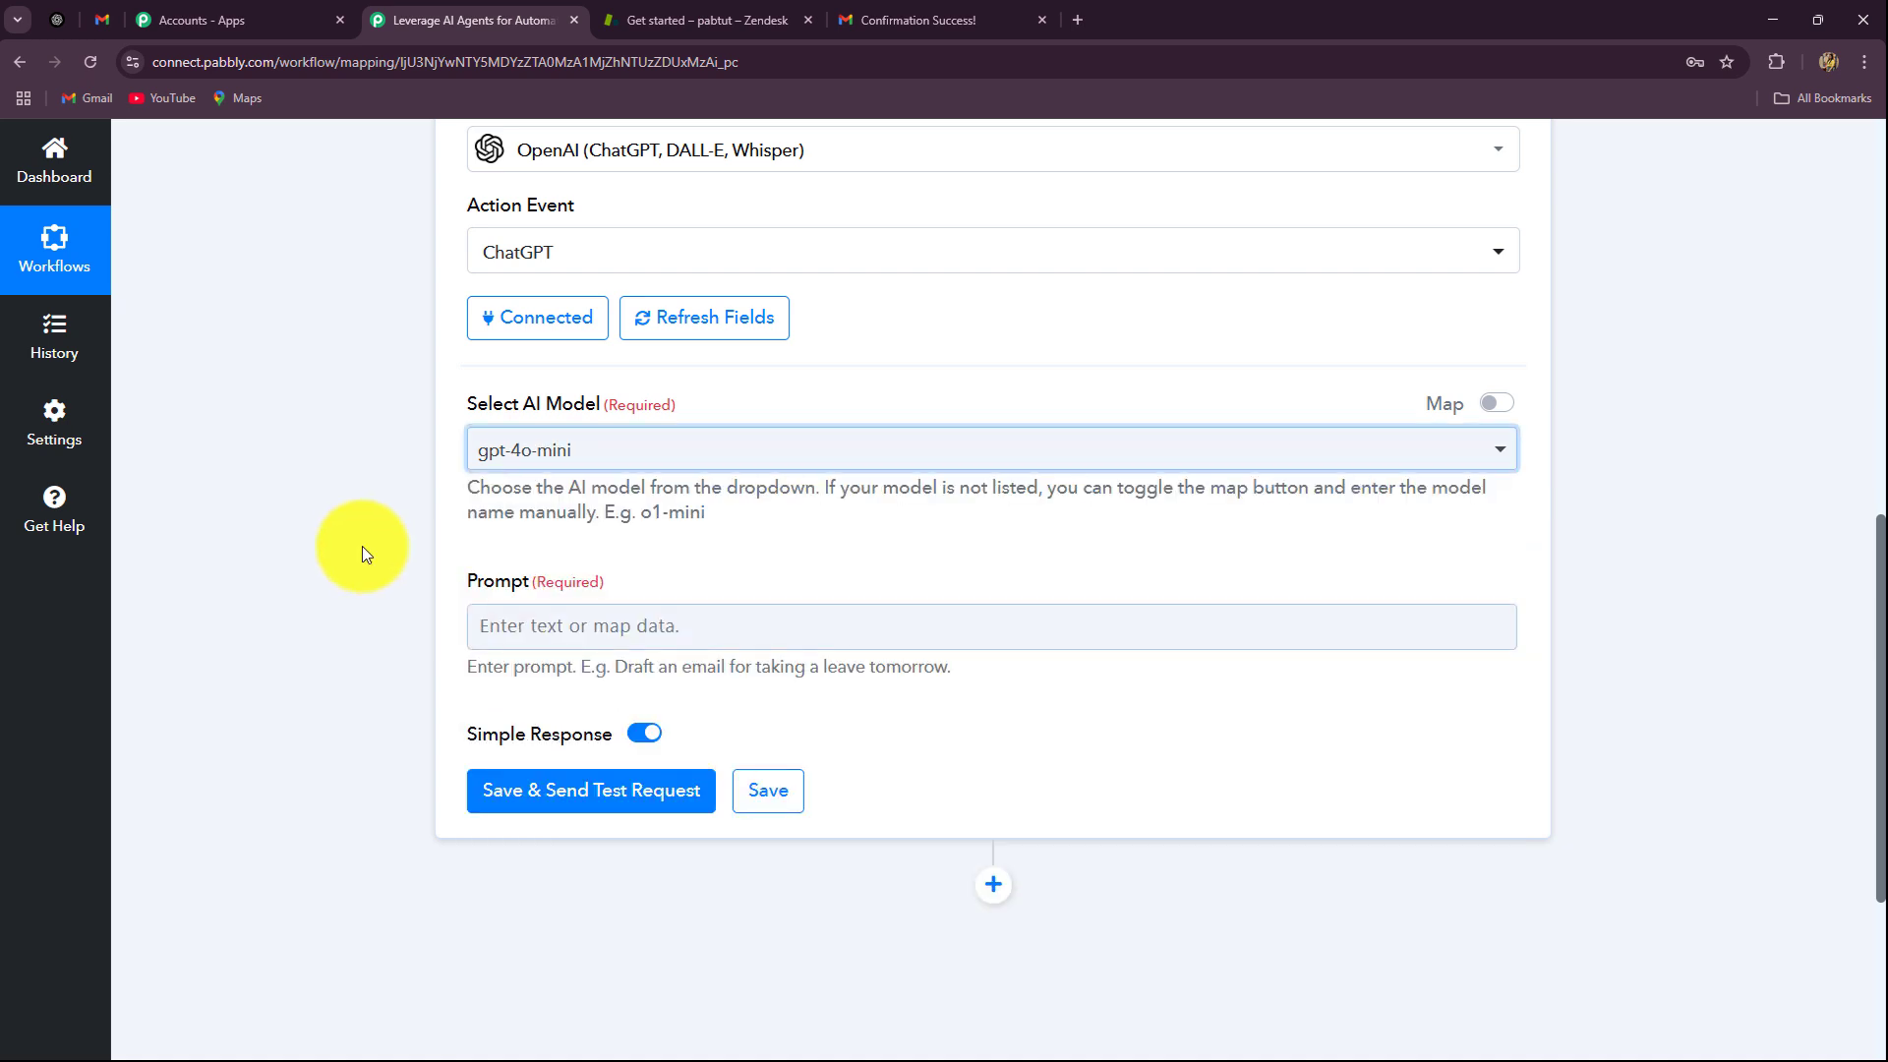
scroll(381, 535, "down", 2)
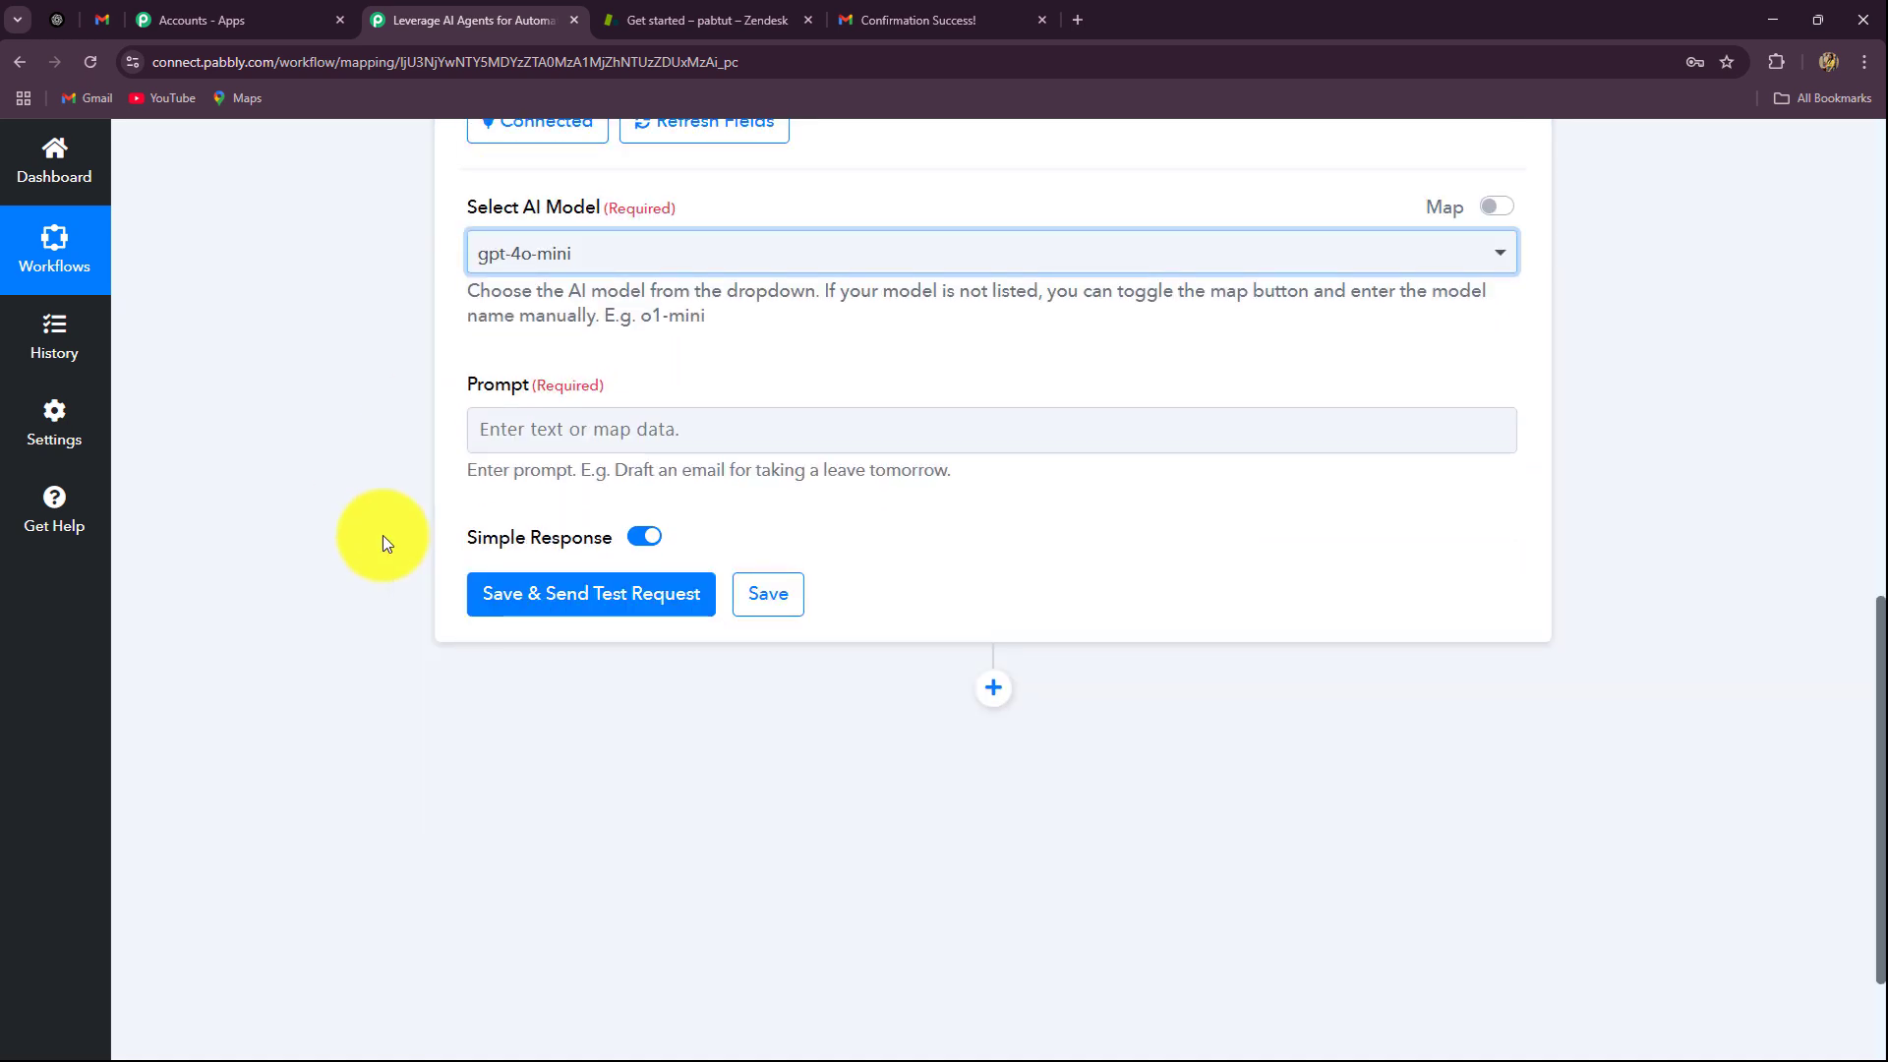
left_click(552, 436)
left_click(422, 462)
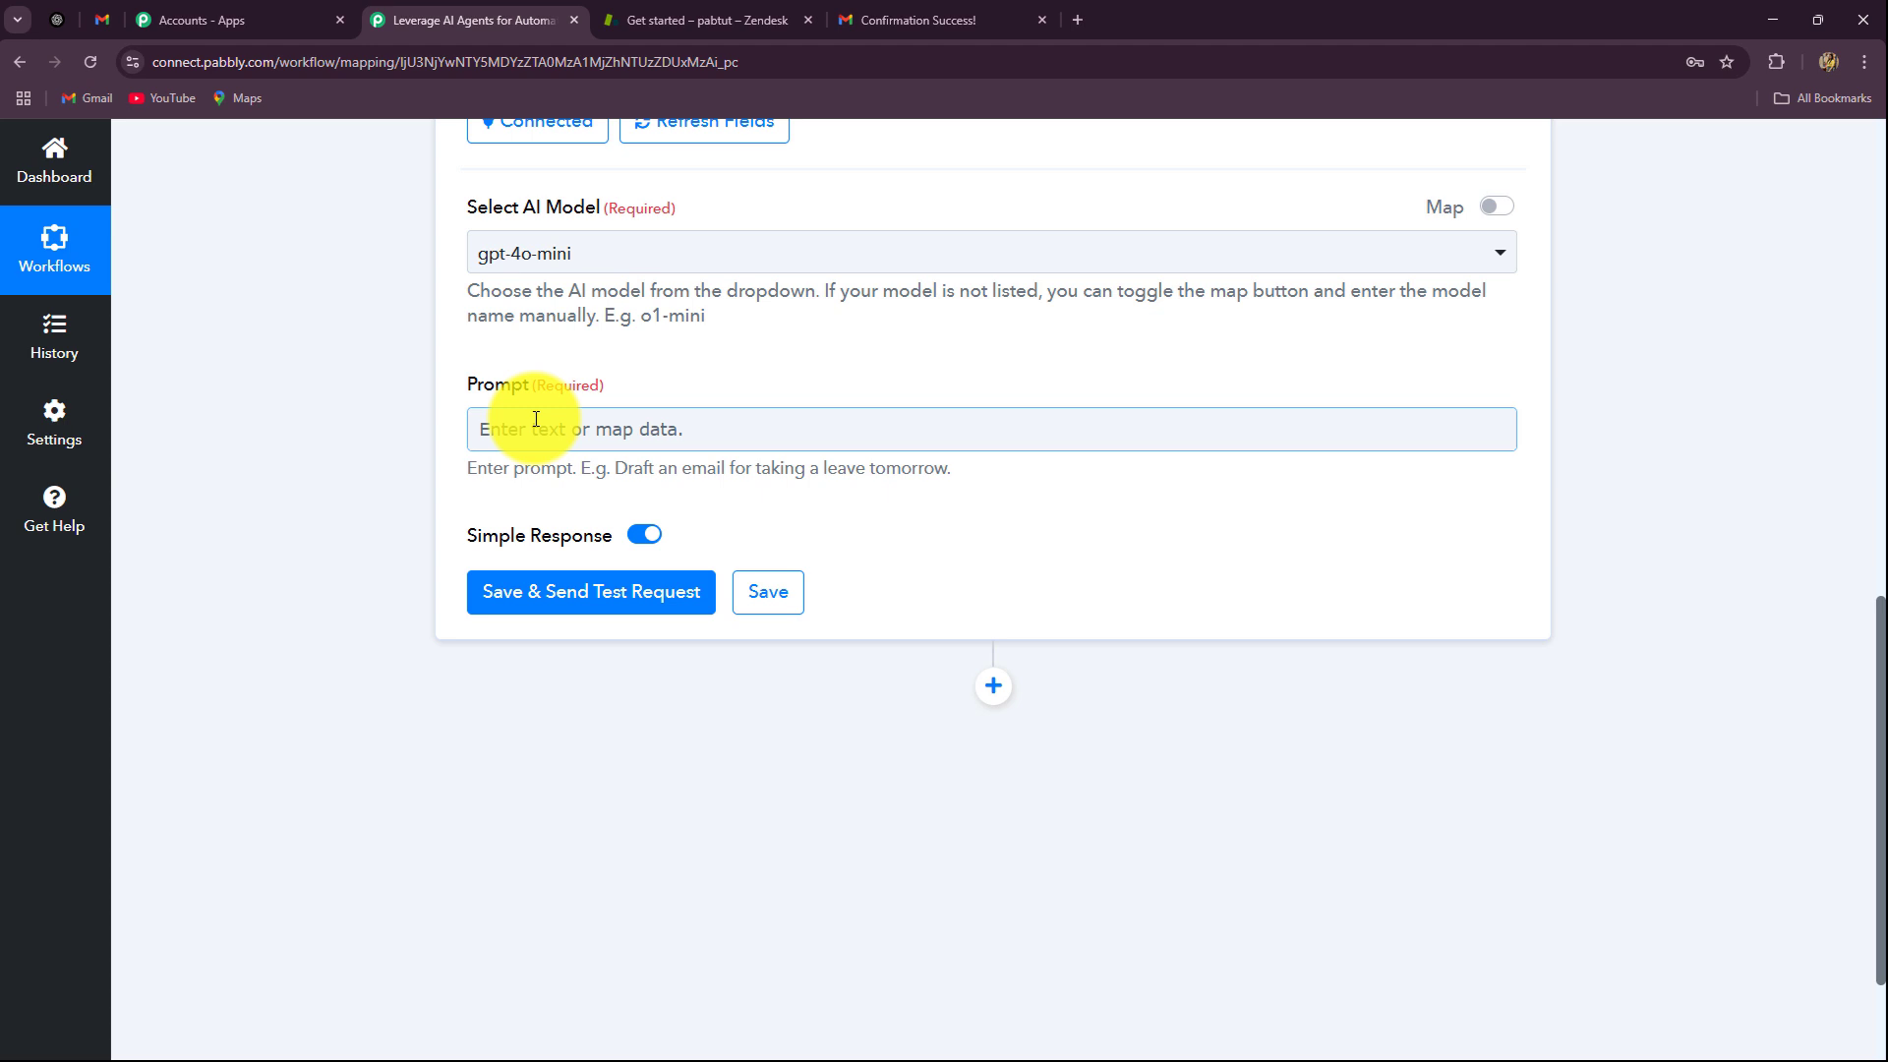
Step: Paste the prepared JSON ticket-summary prompt into the ChatGPT Prompt field
left_click(539, 429)
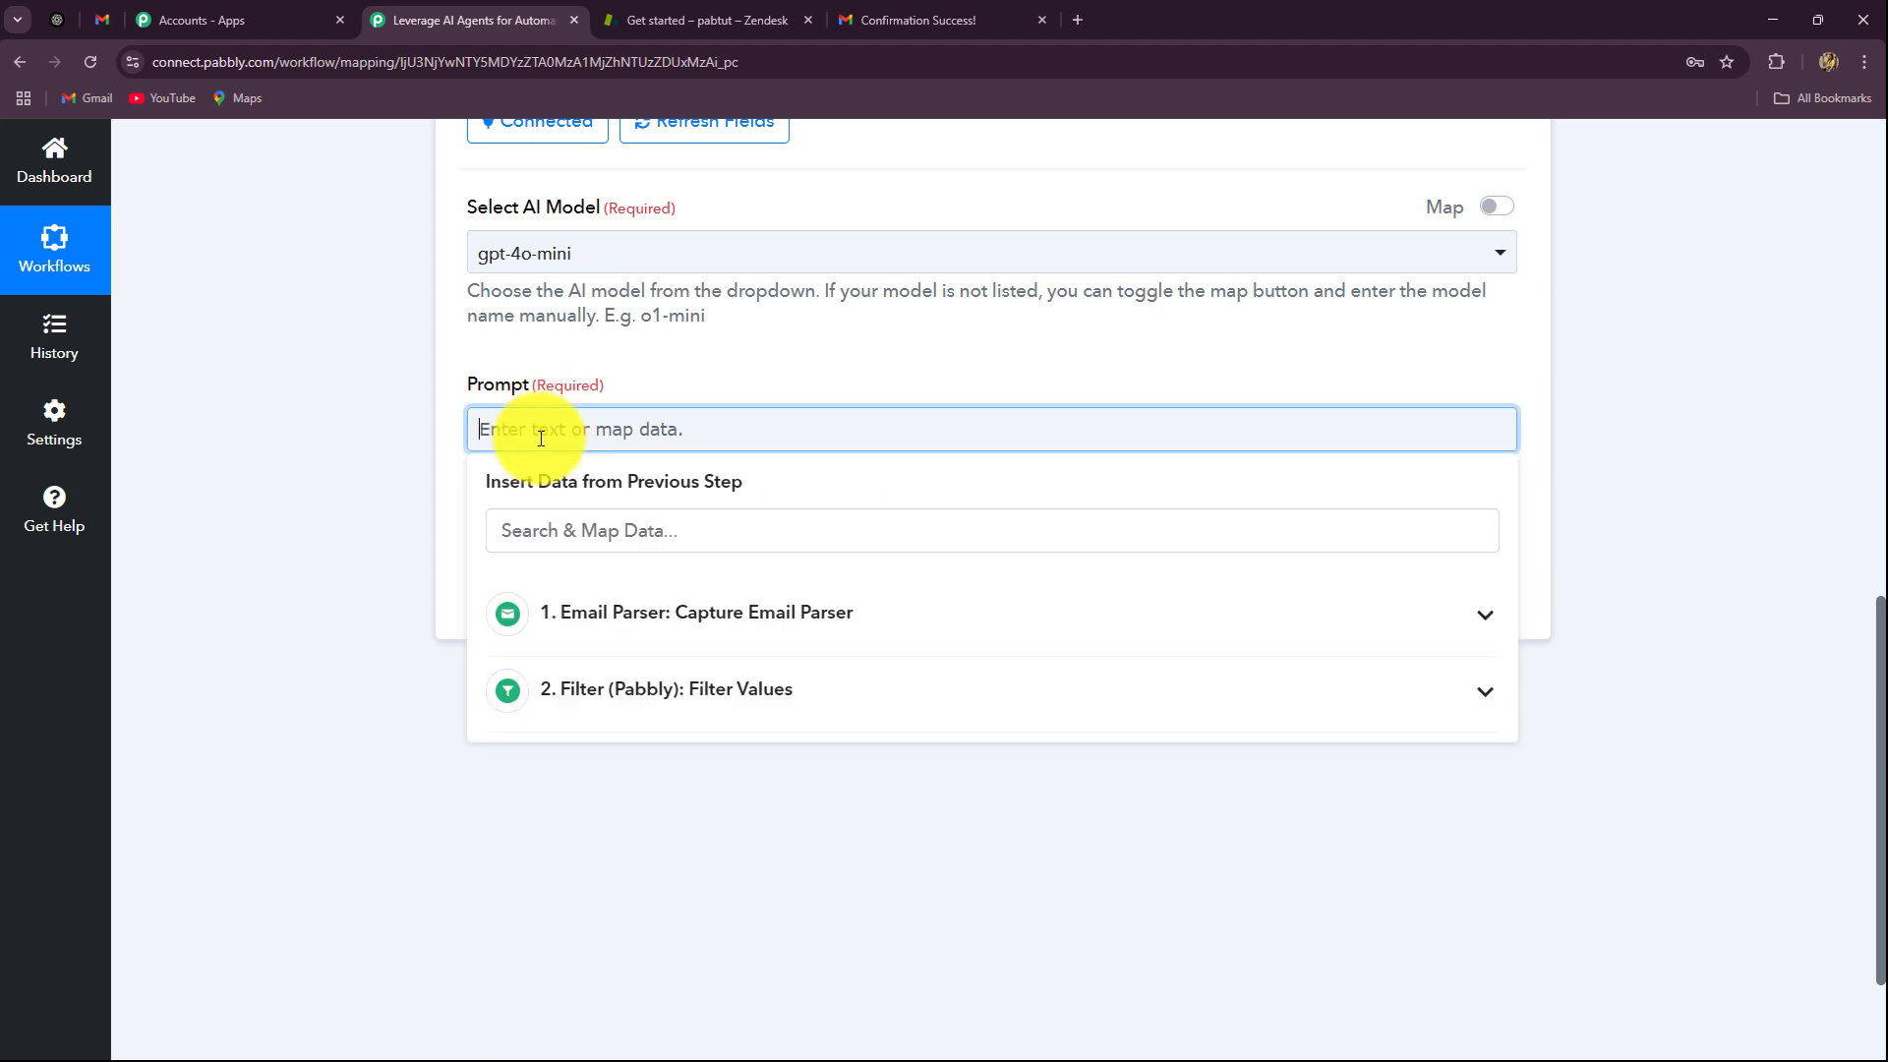
key("ctrl+v")
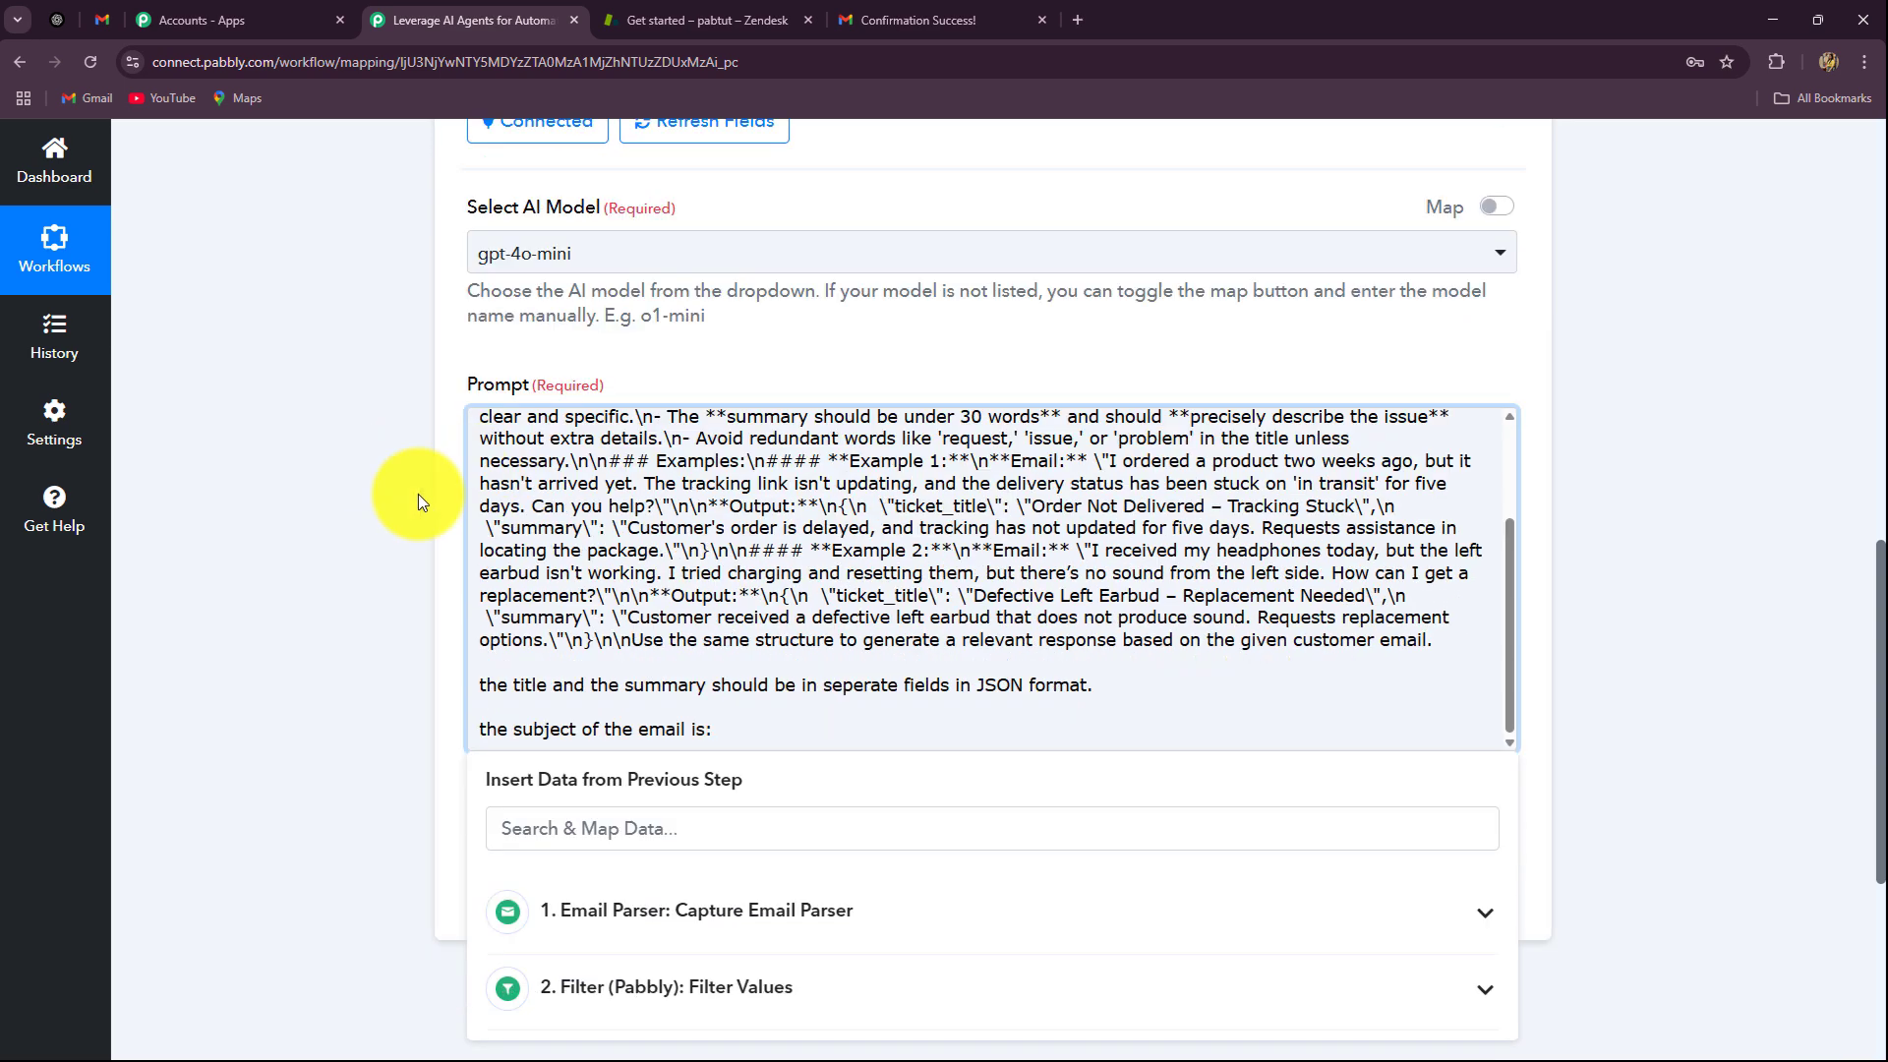
left_click(413, 493)
scroll(737, 582, "up", 2)
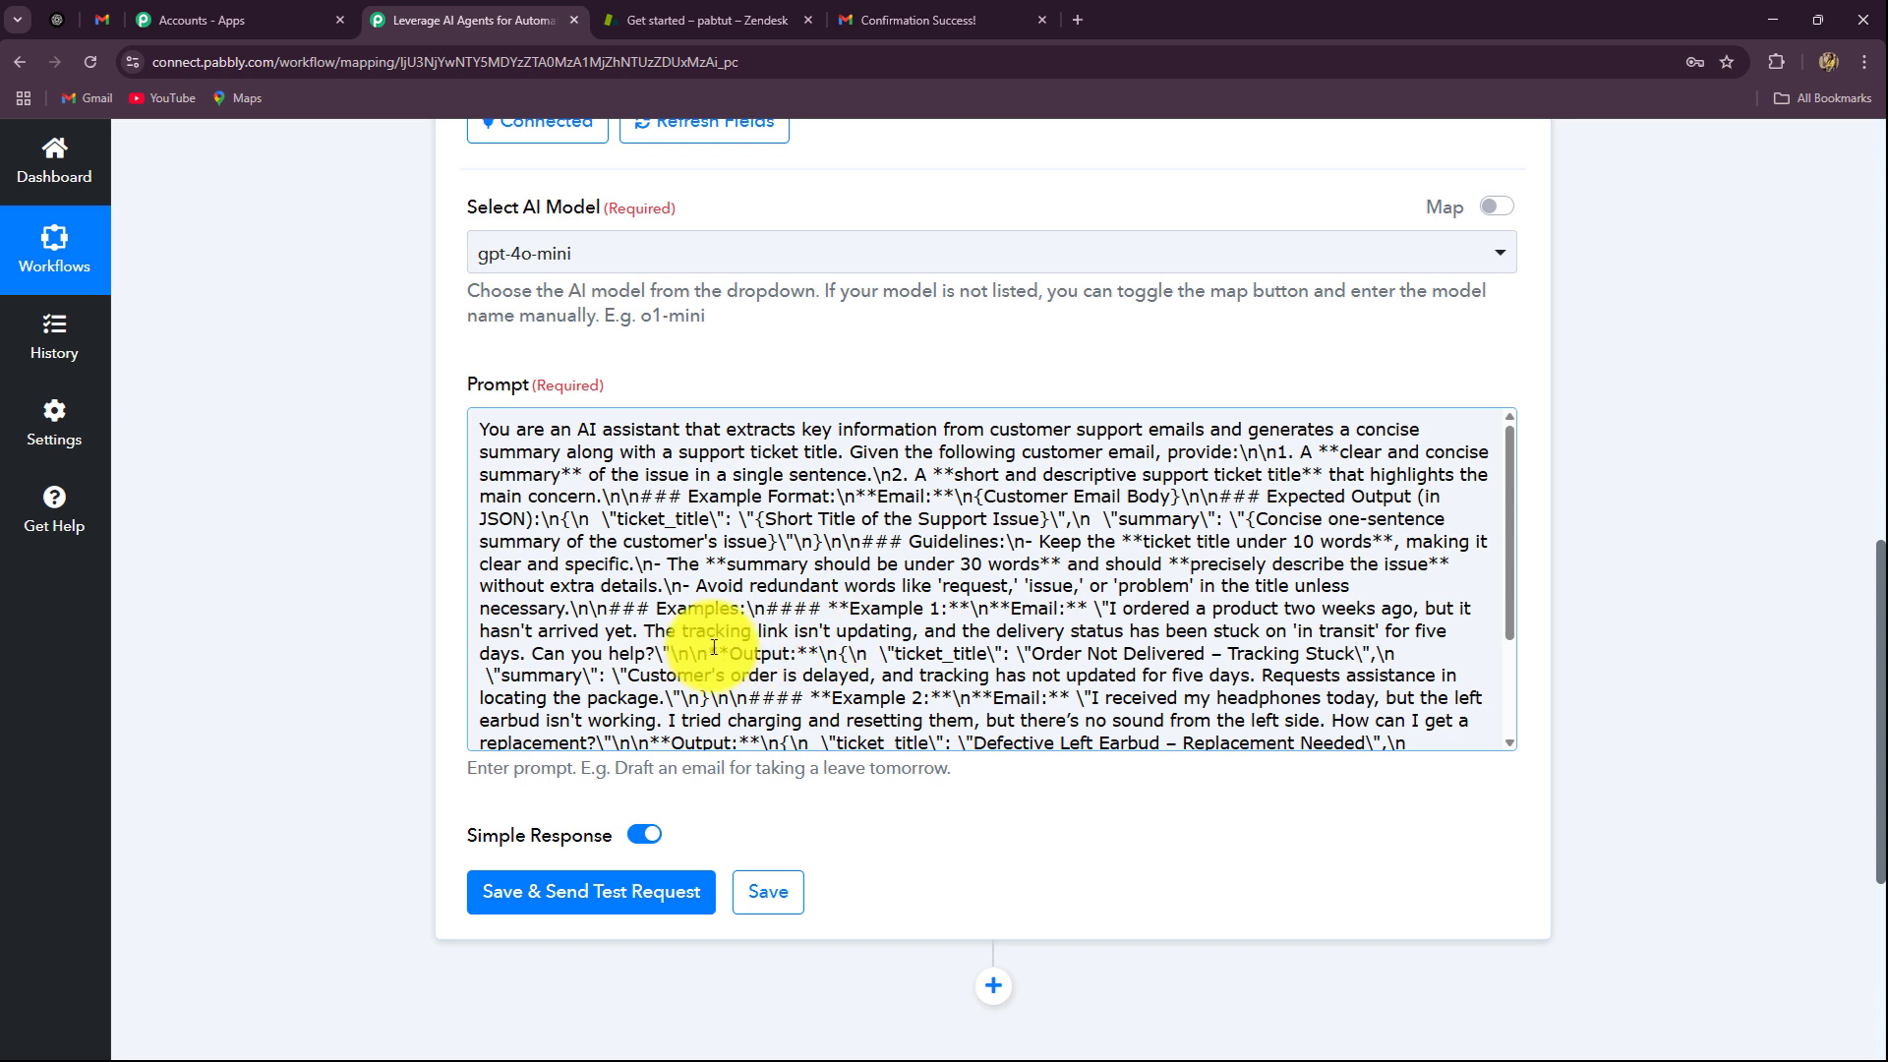
scroll(651, 630, "down", 3)
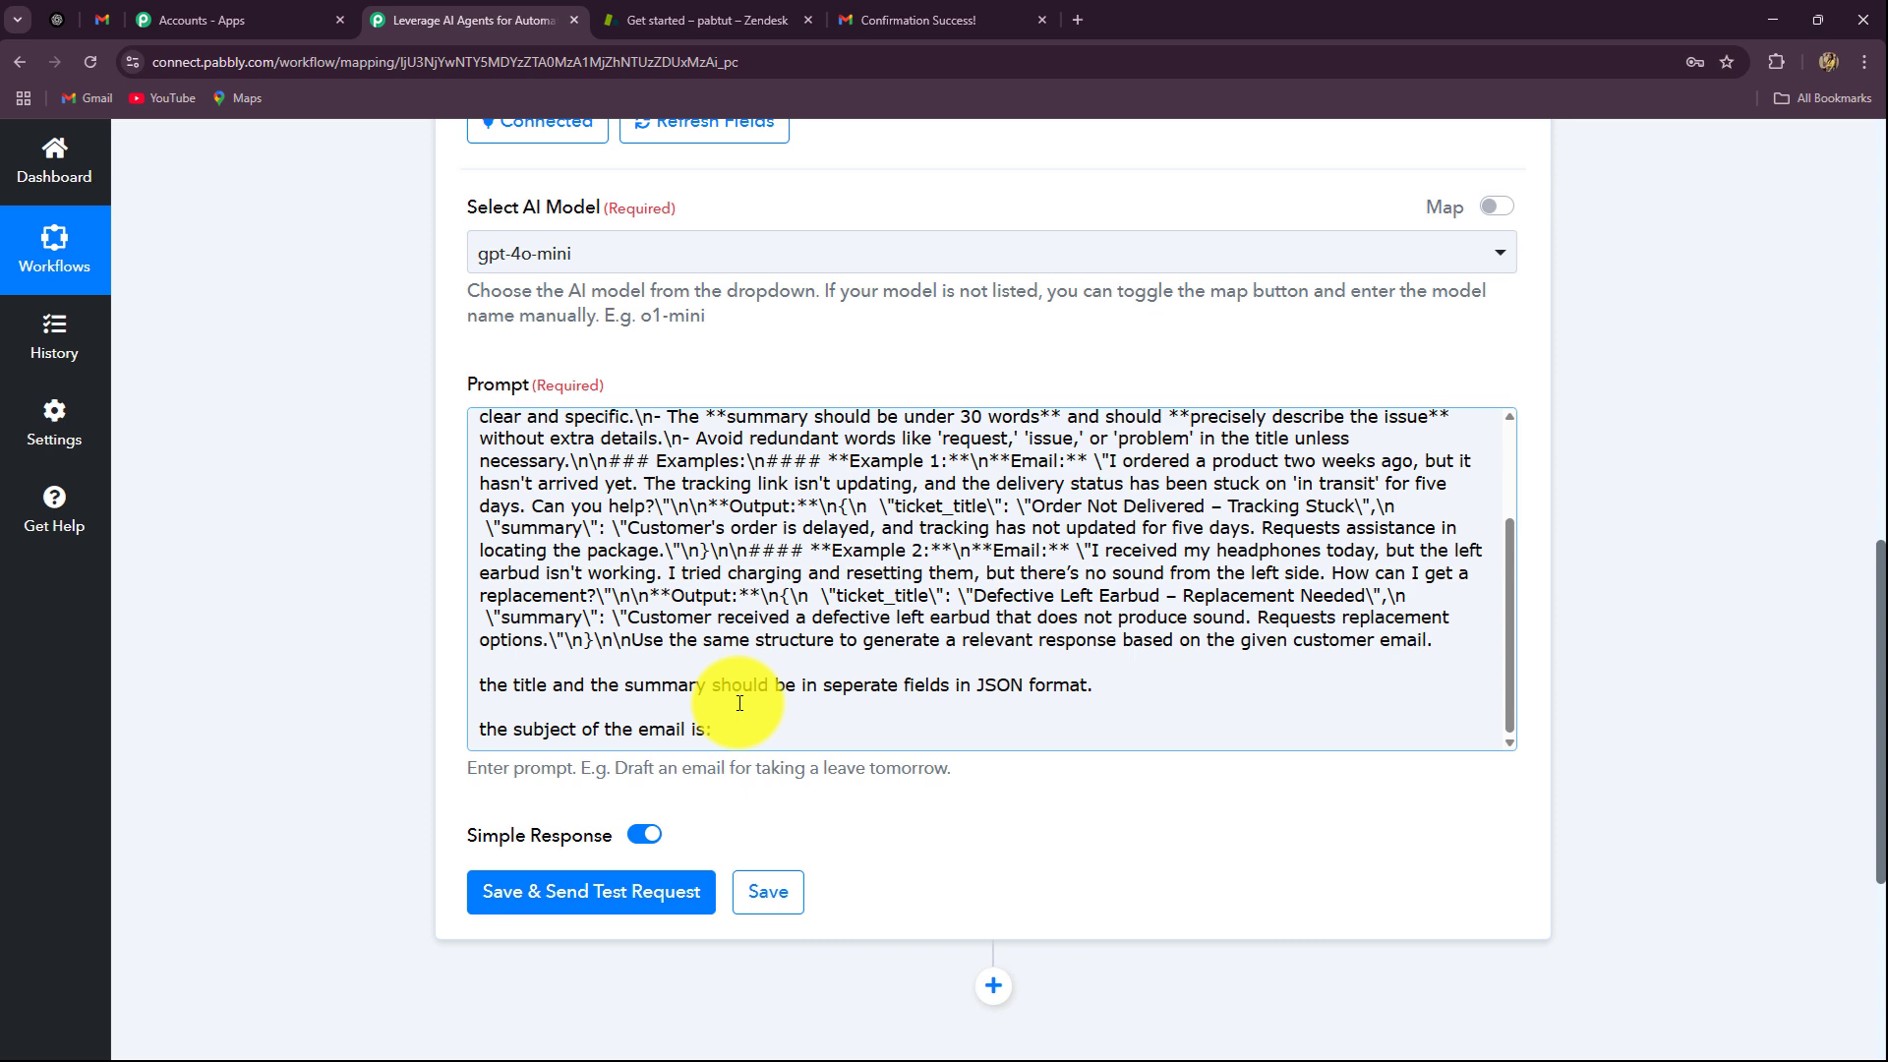
left_click(742, 739)
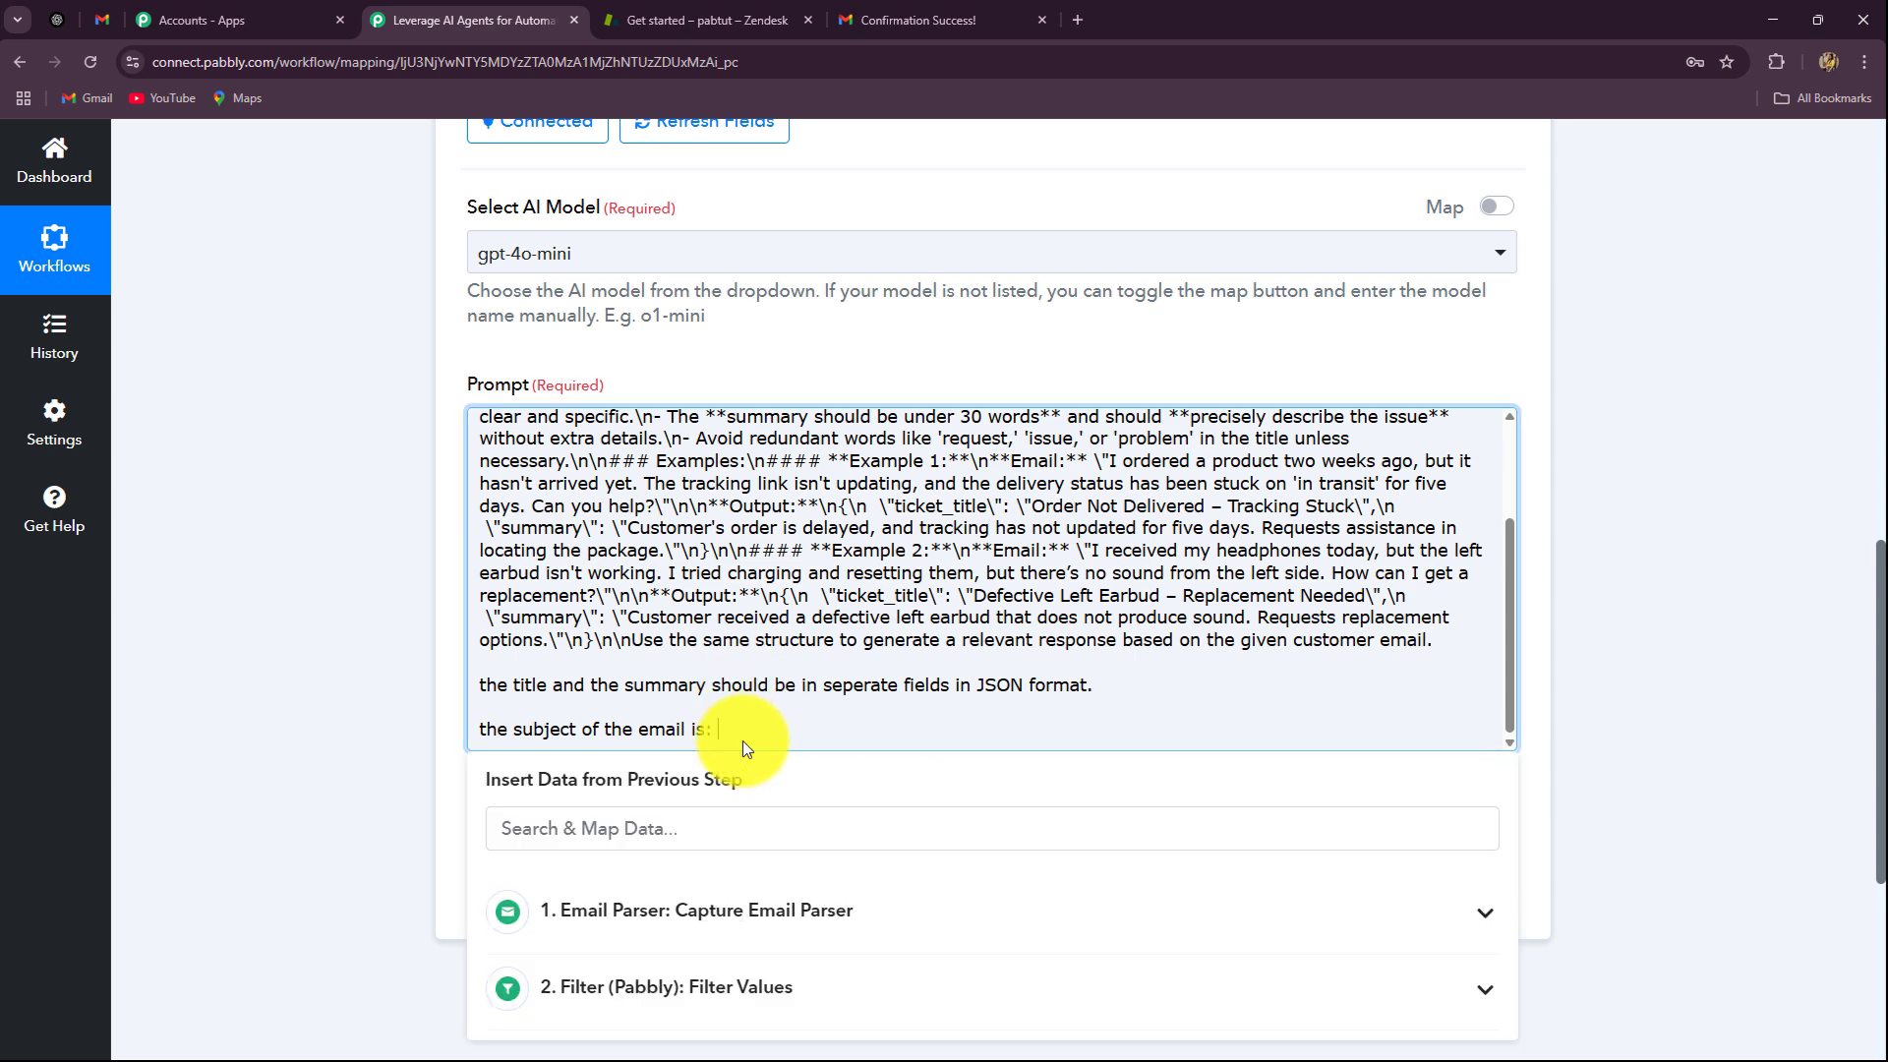
Step: Map Email Parser's Subject and Body Text into the prompt, then save and send a test request
scroll(367, 653, "down", 4)
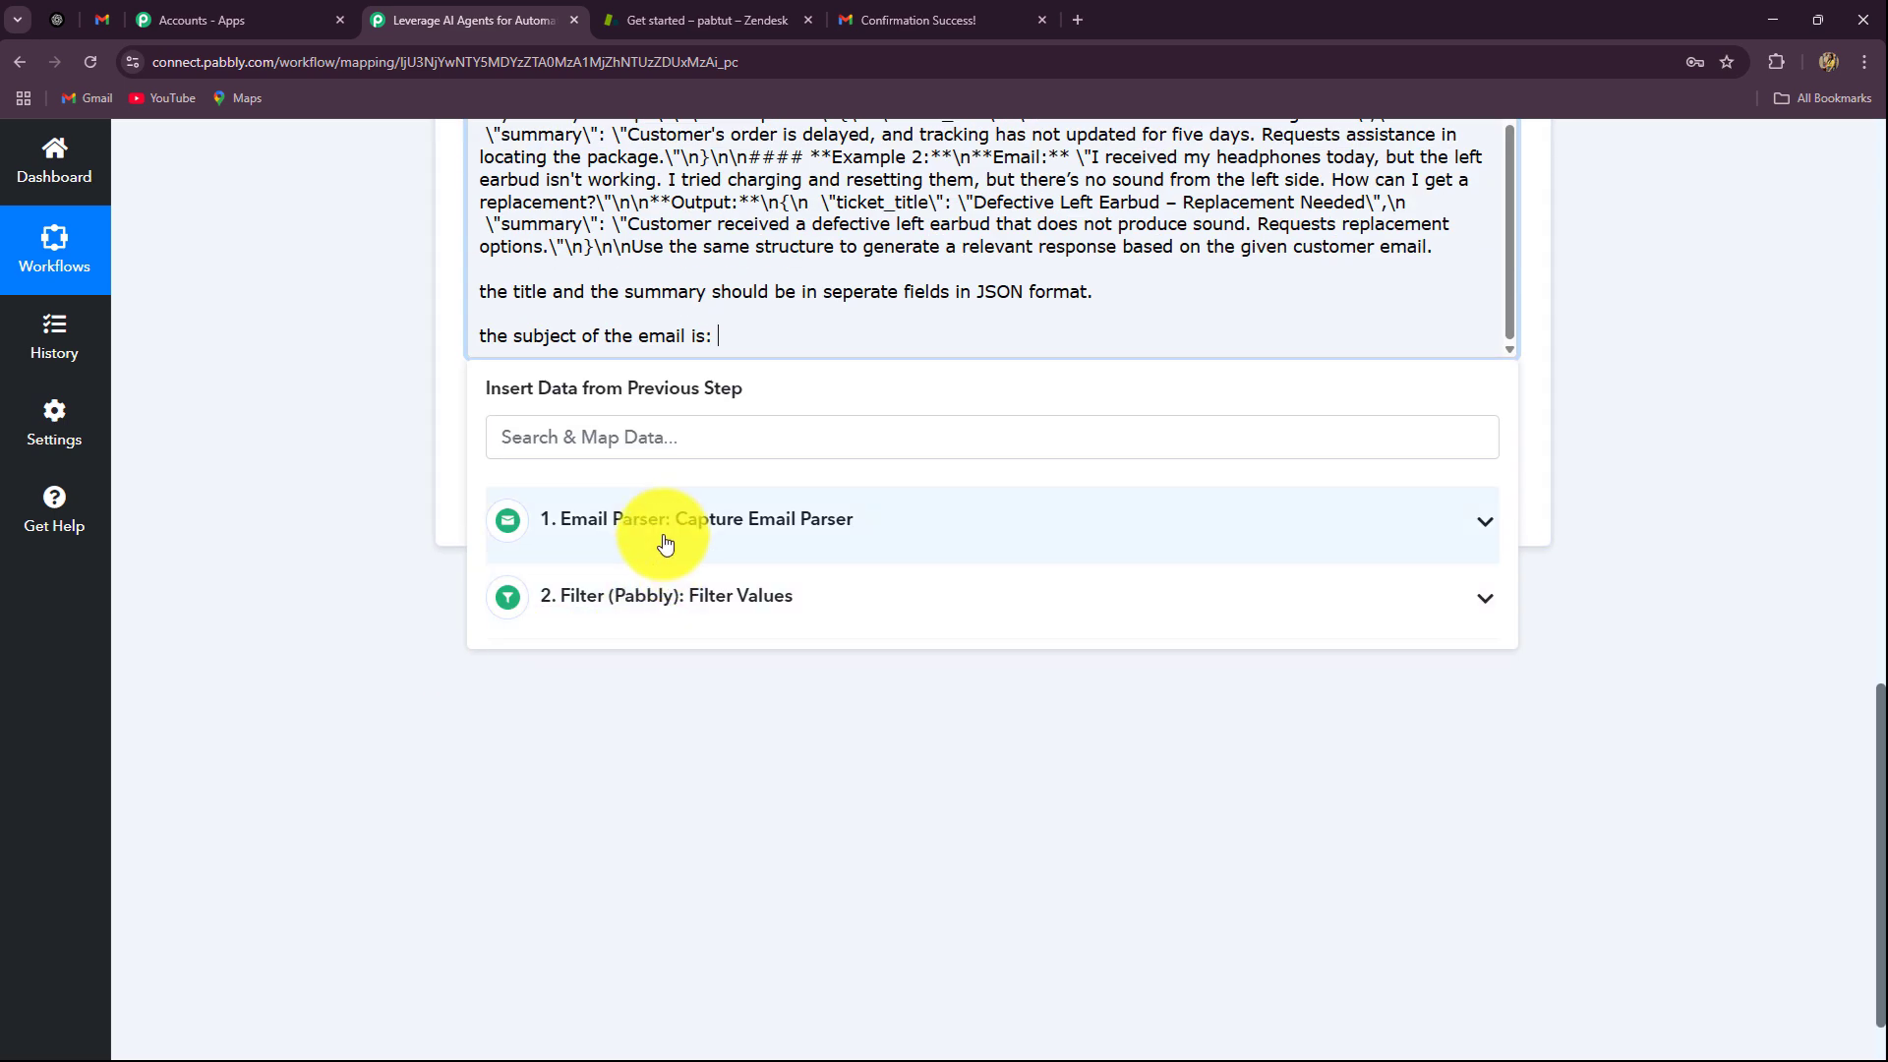
left_click(662, 531)
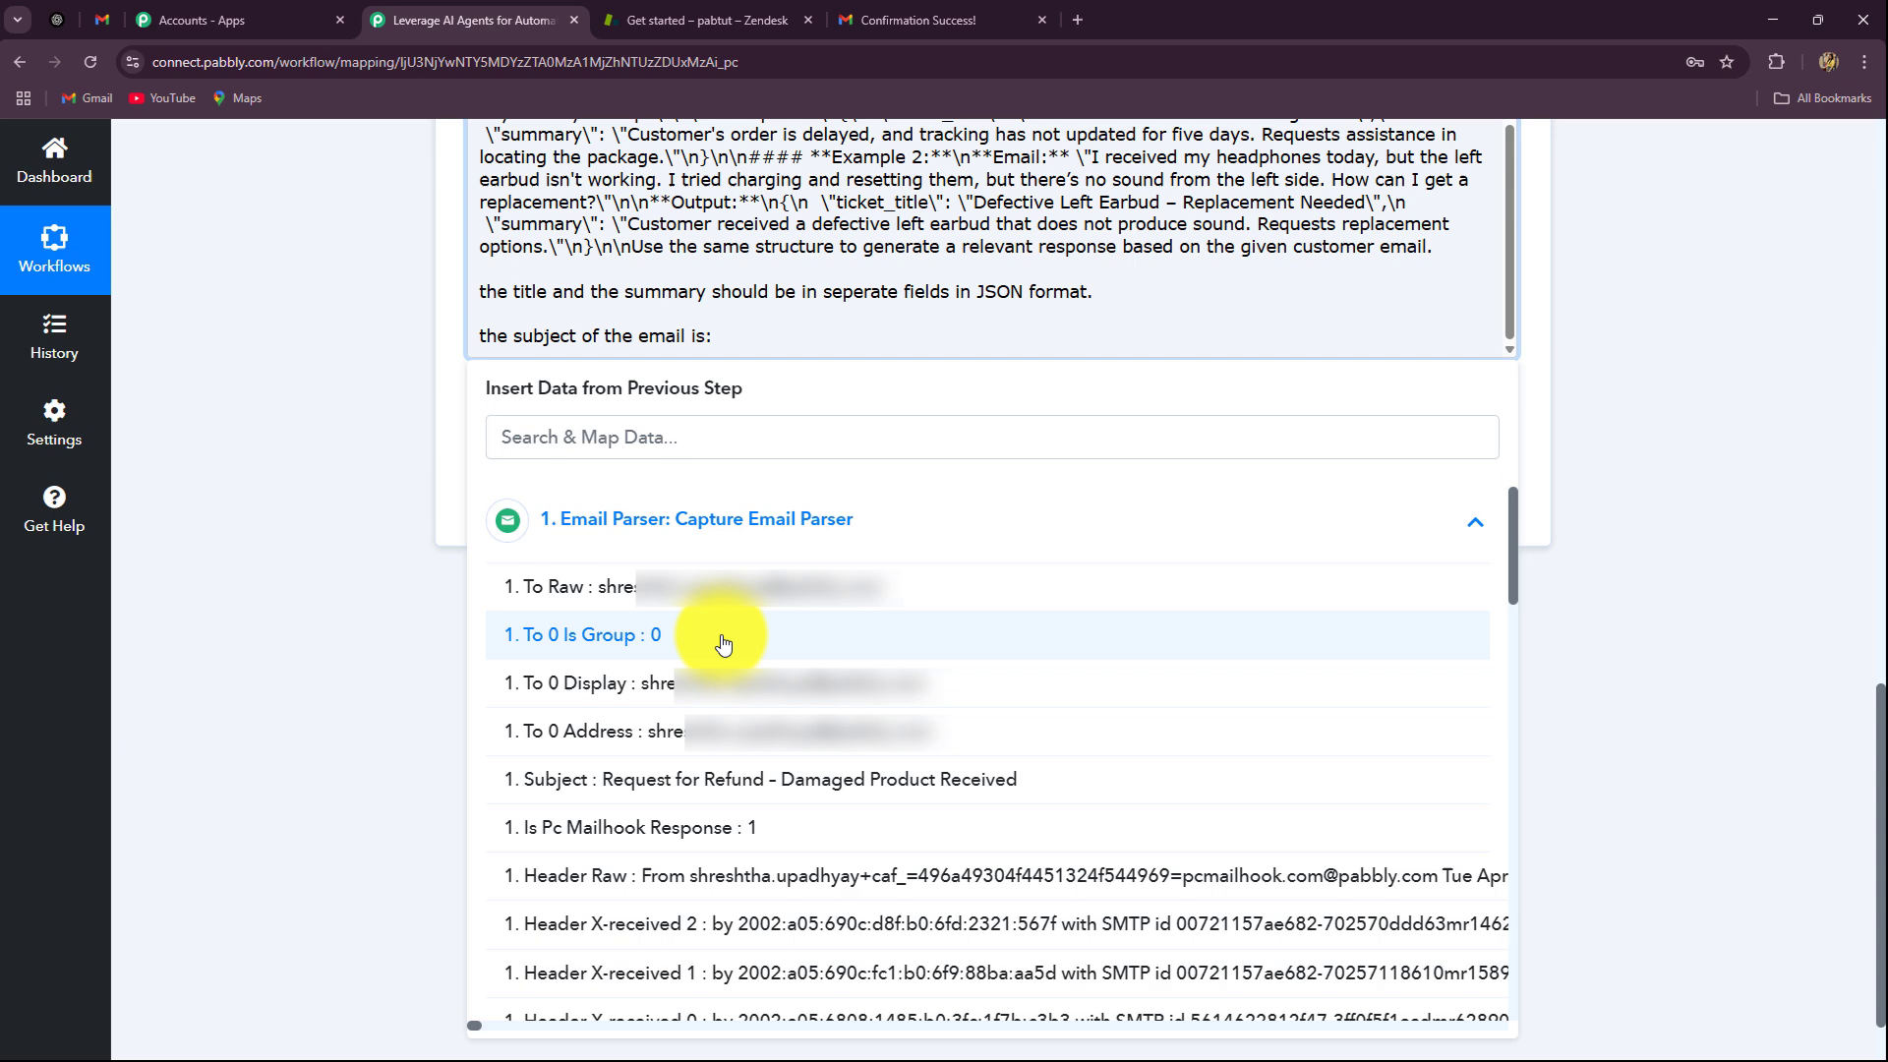
left_click(717, 778)
left_click(1280, 343)
key("Return")
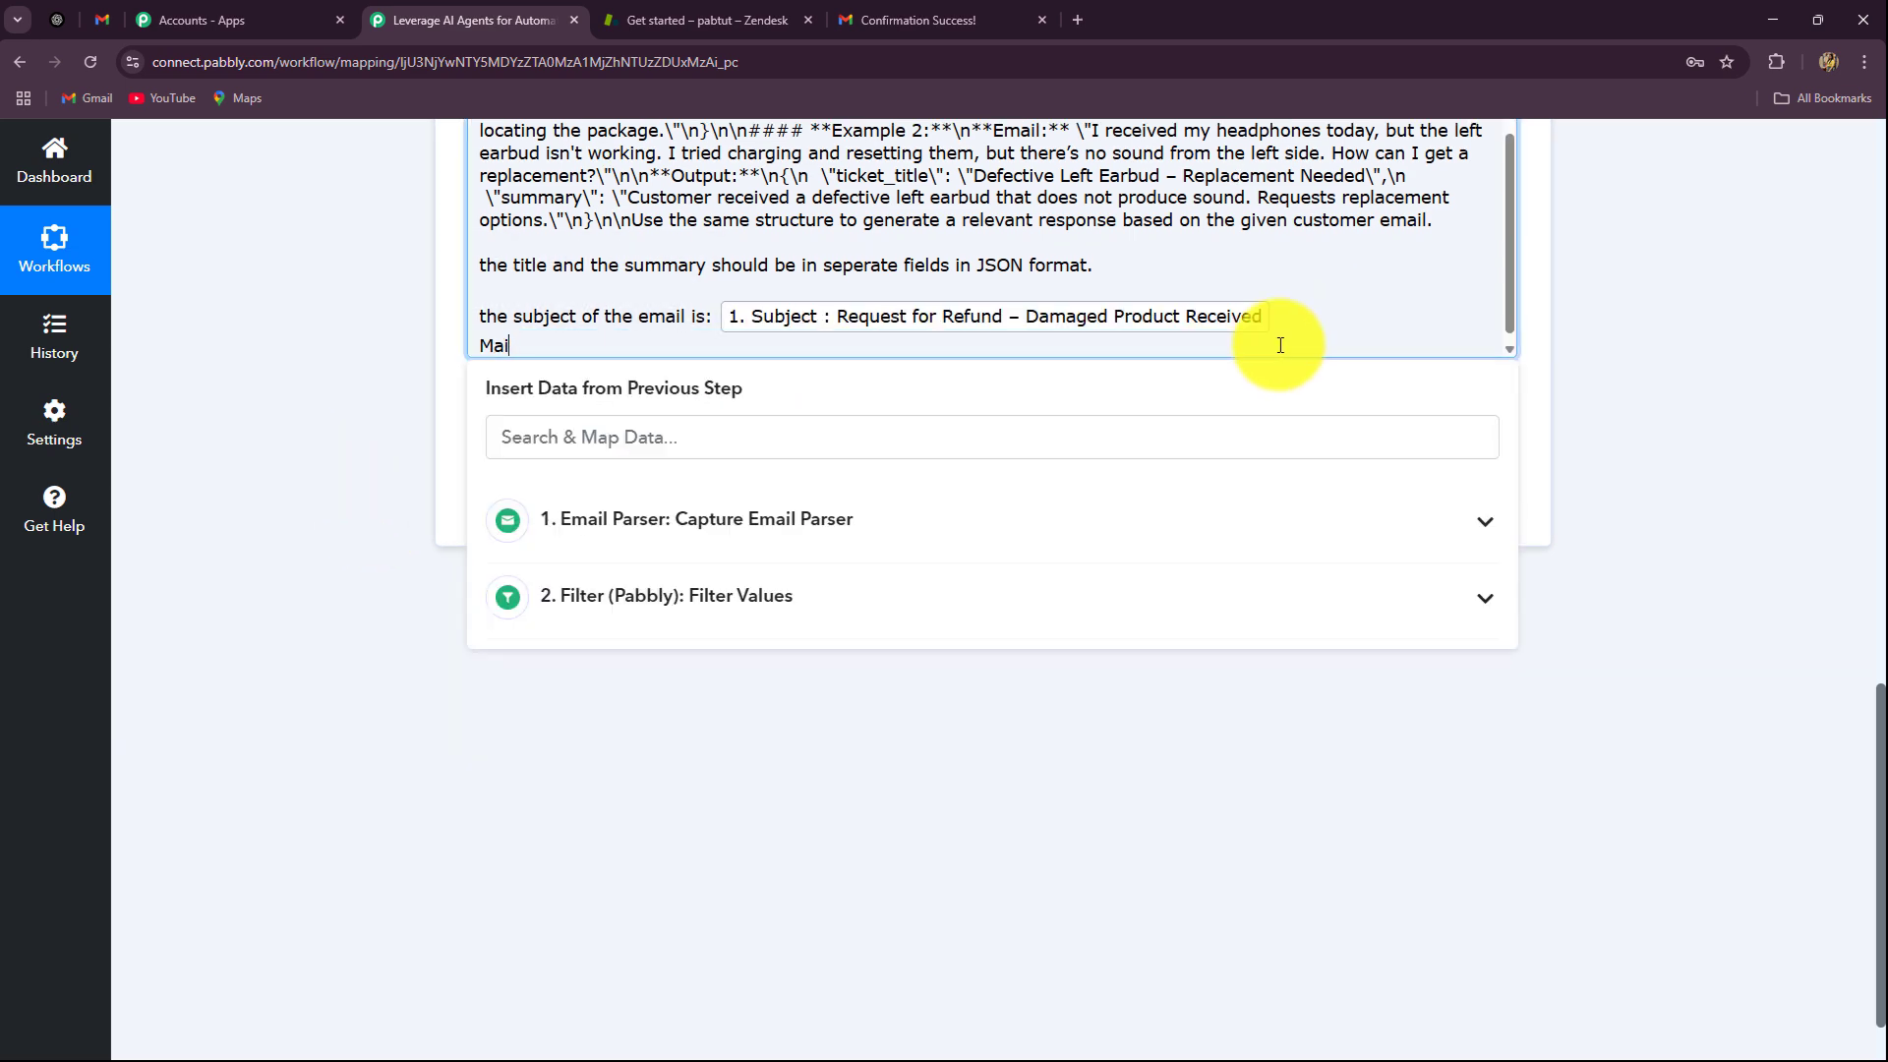
type("Mai")
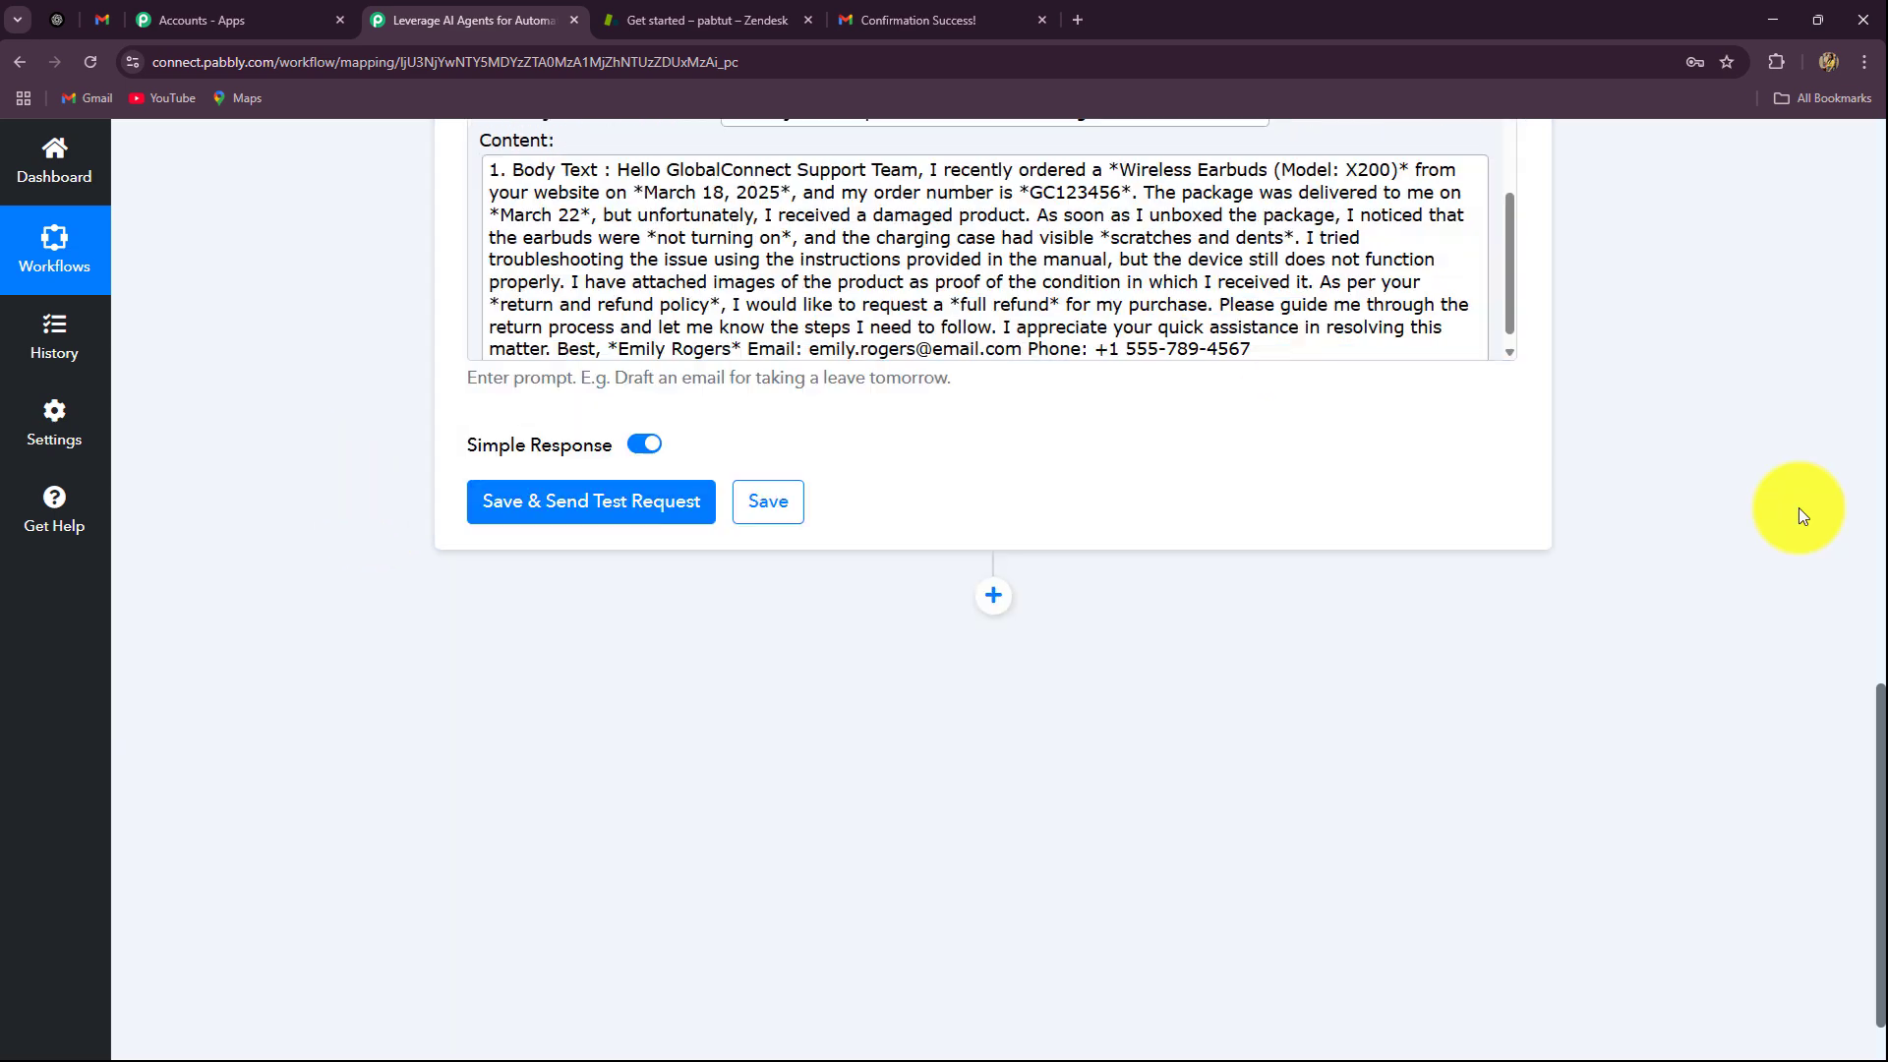
scroll(1797, 507, "up", 4)
scroll(1797, 508, "down", 4)
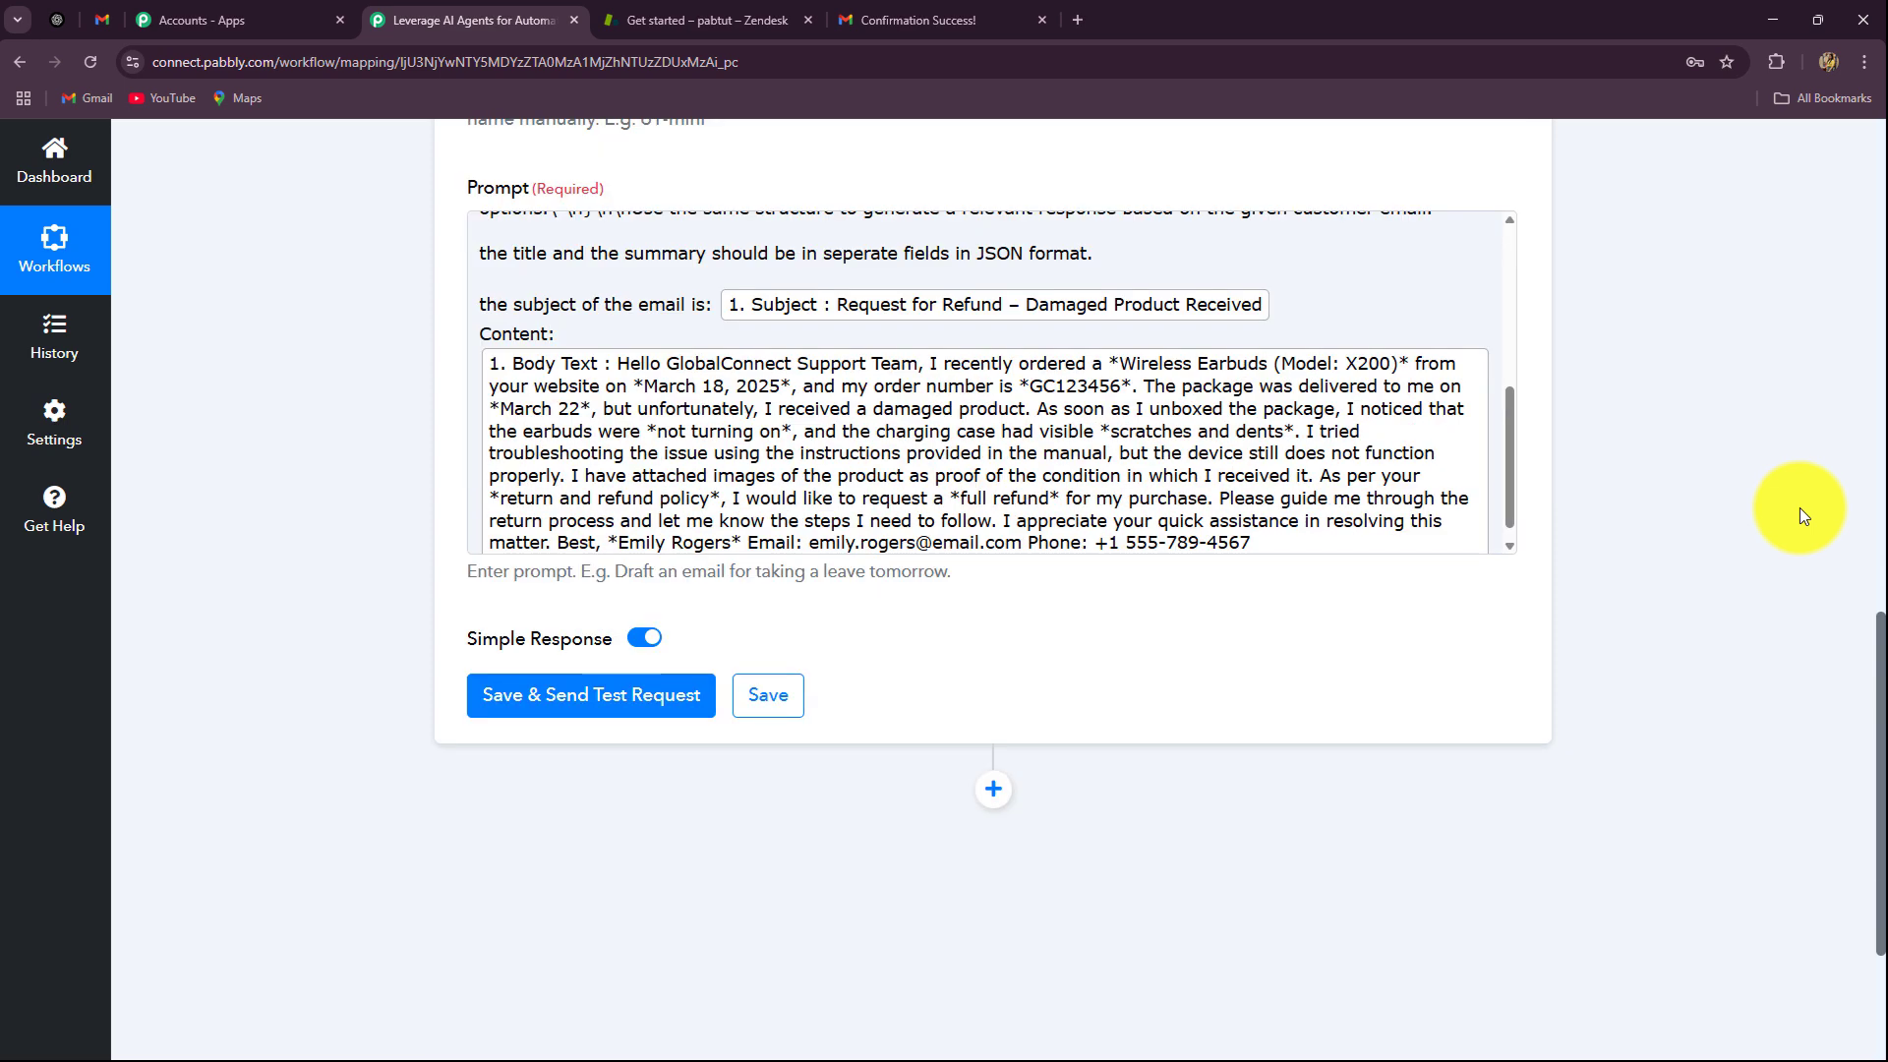
left_click(1059, 455)
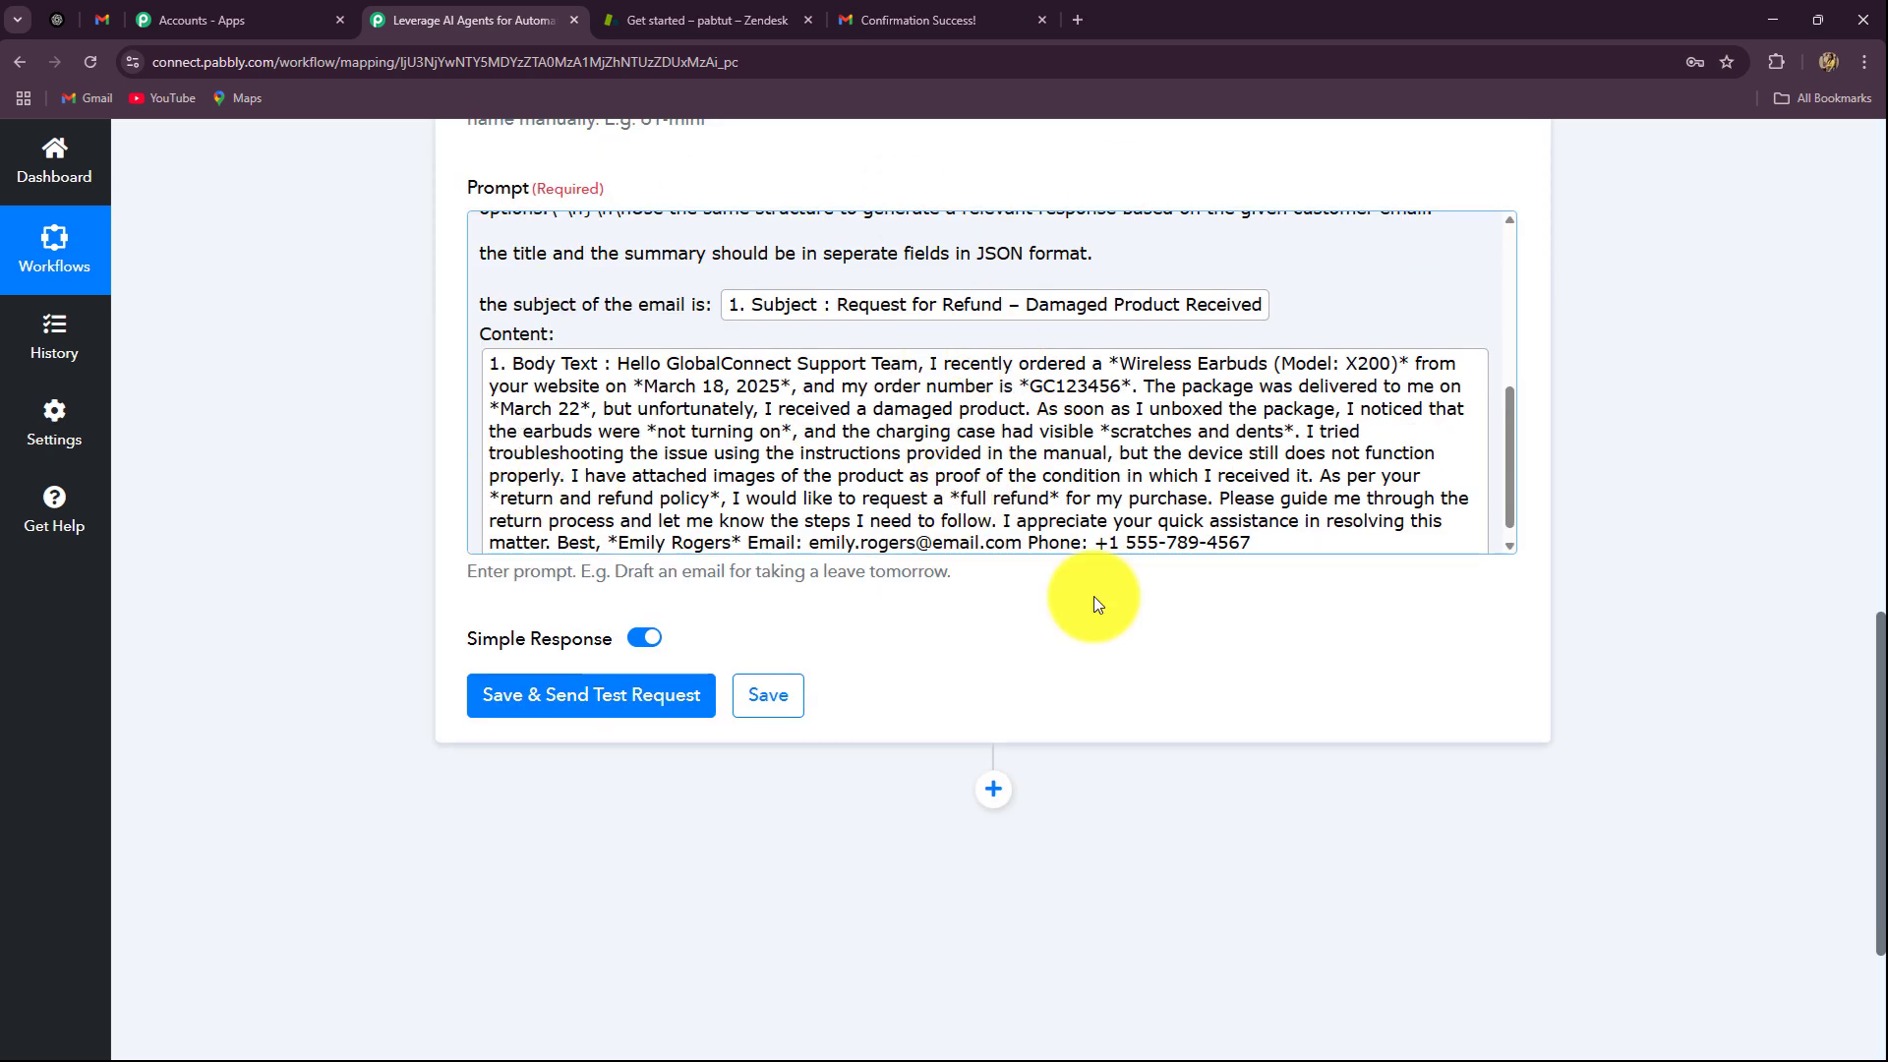
left_click(539, 696)
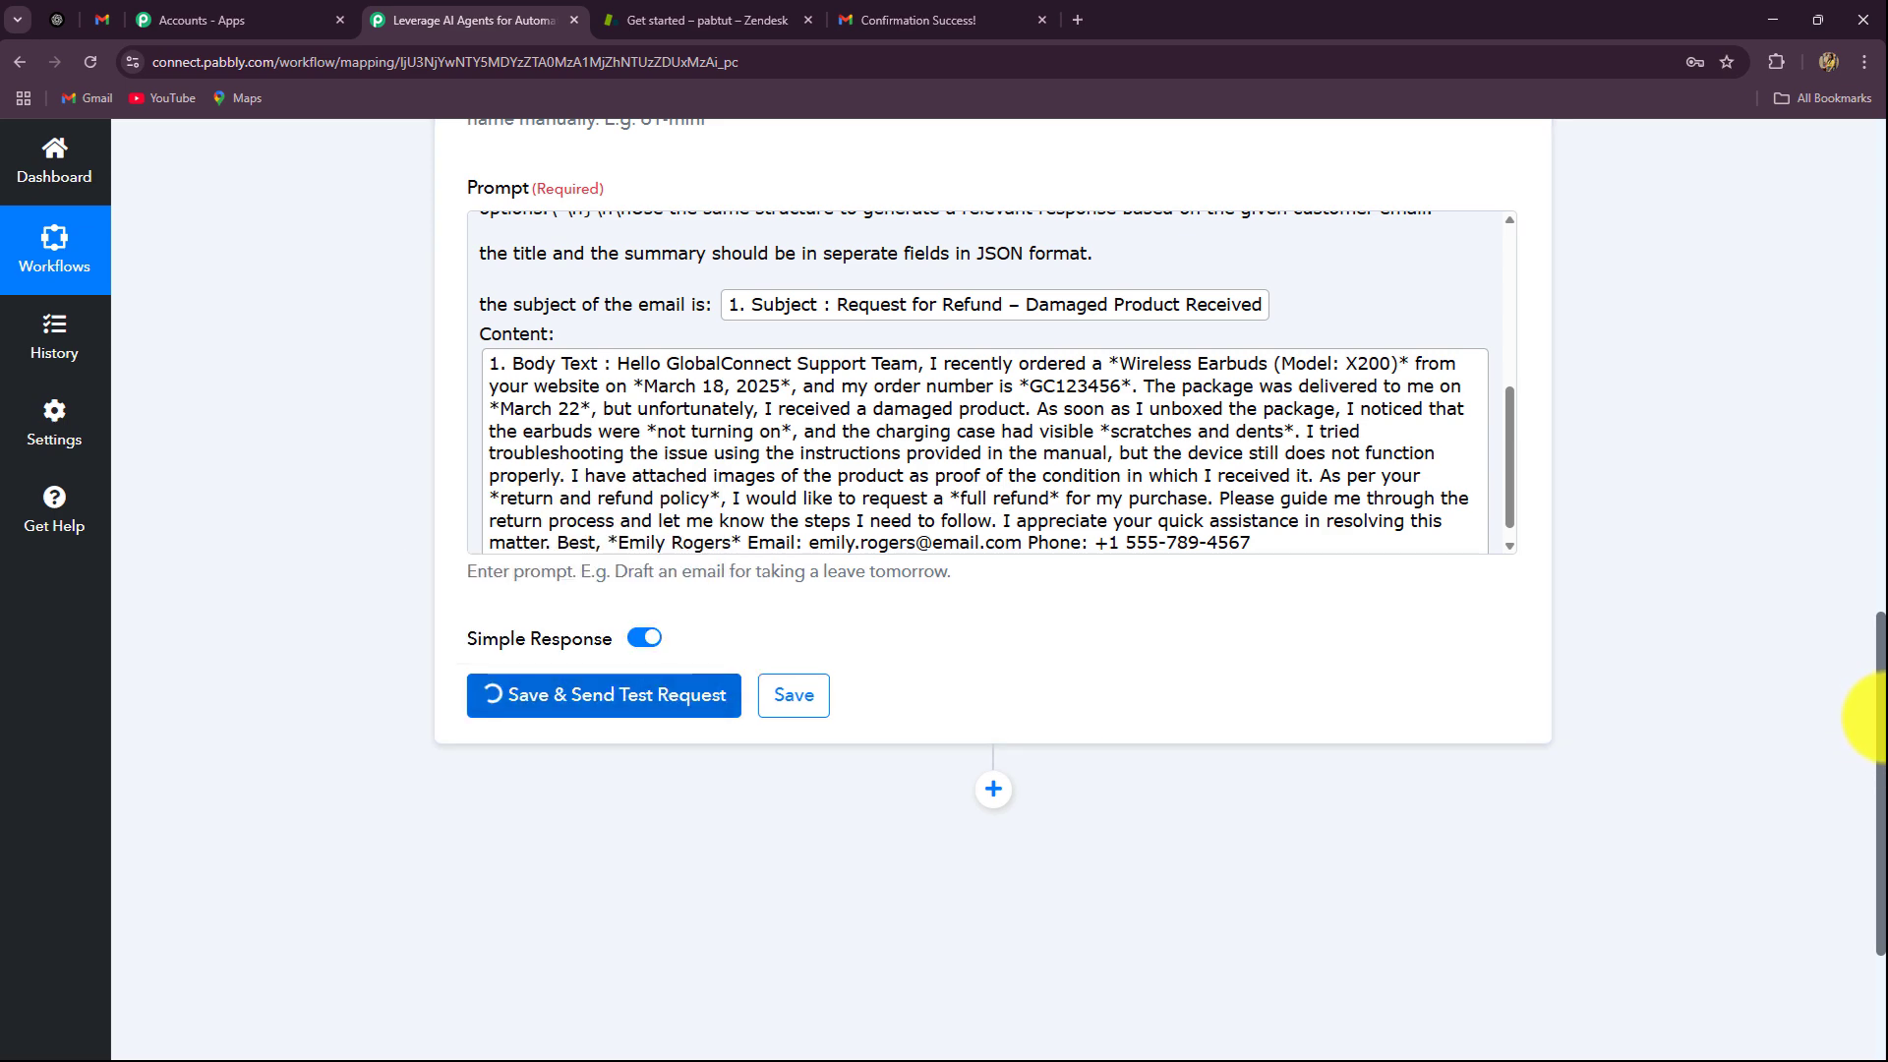
Step: Review the response's Ticket Title 'Request for Refund – Damaged Earbuds' and summary, then add a step below
scroll(1868, 701, "down", 8)
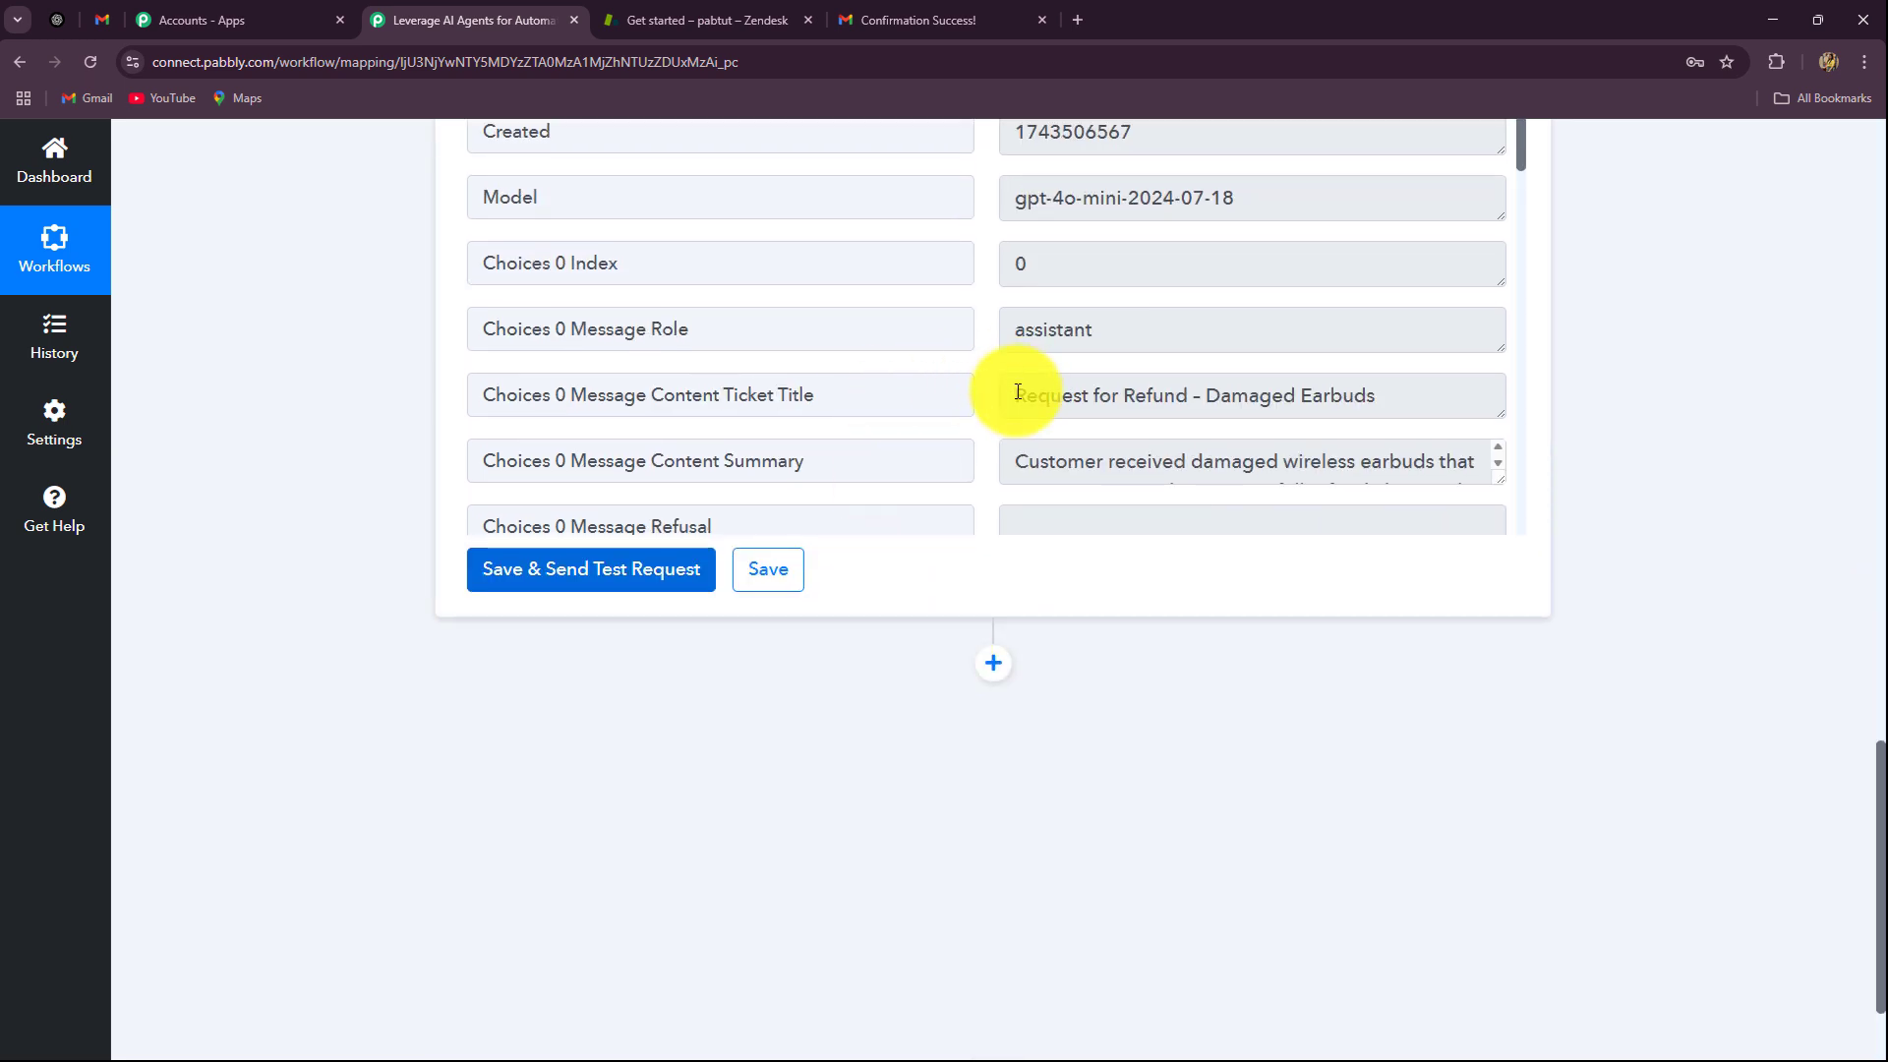
left_click_drag(1013, 394, 1340, 463)
left_click_drag(1008, 459, 1483, 498)
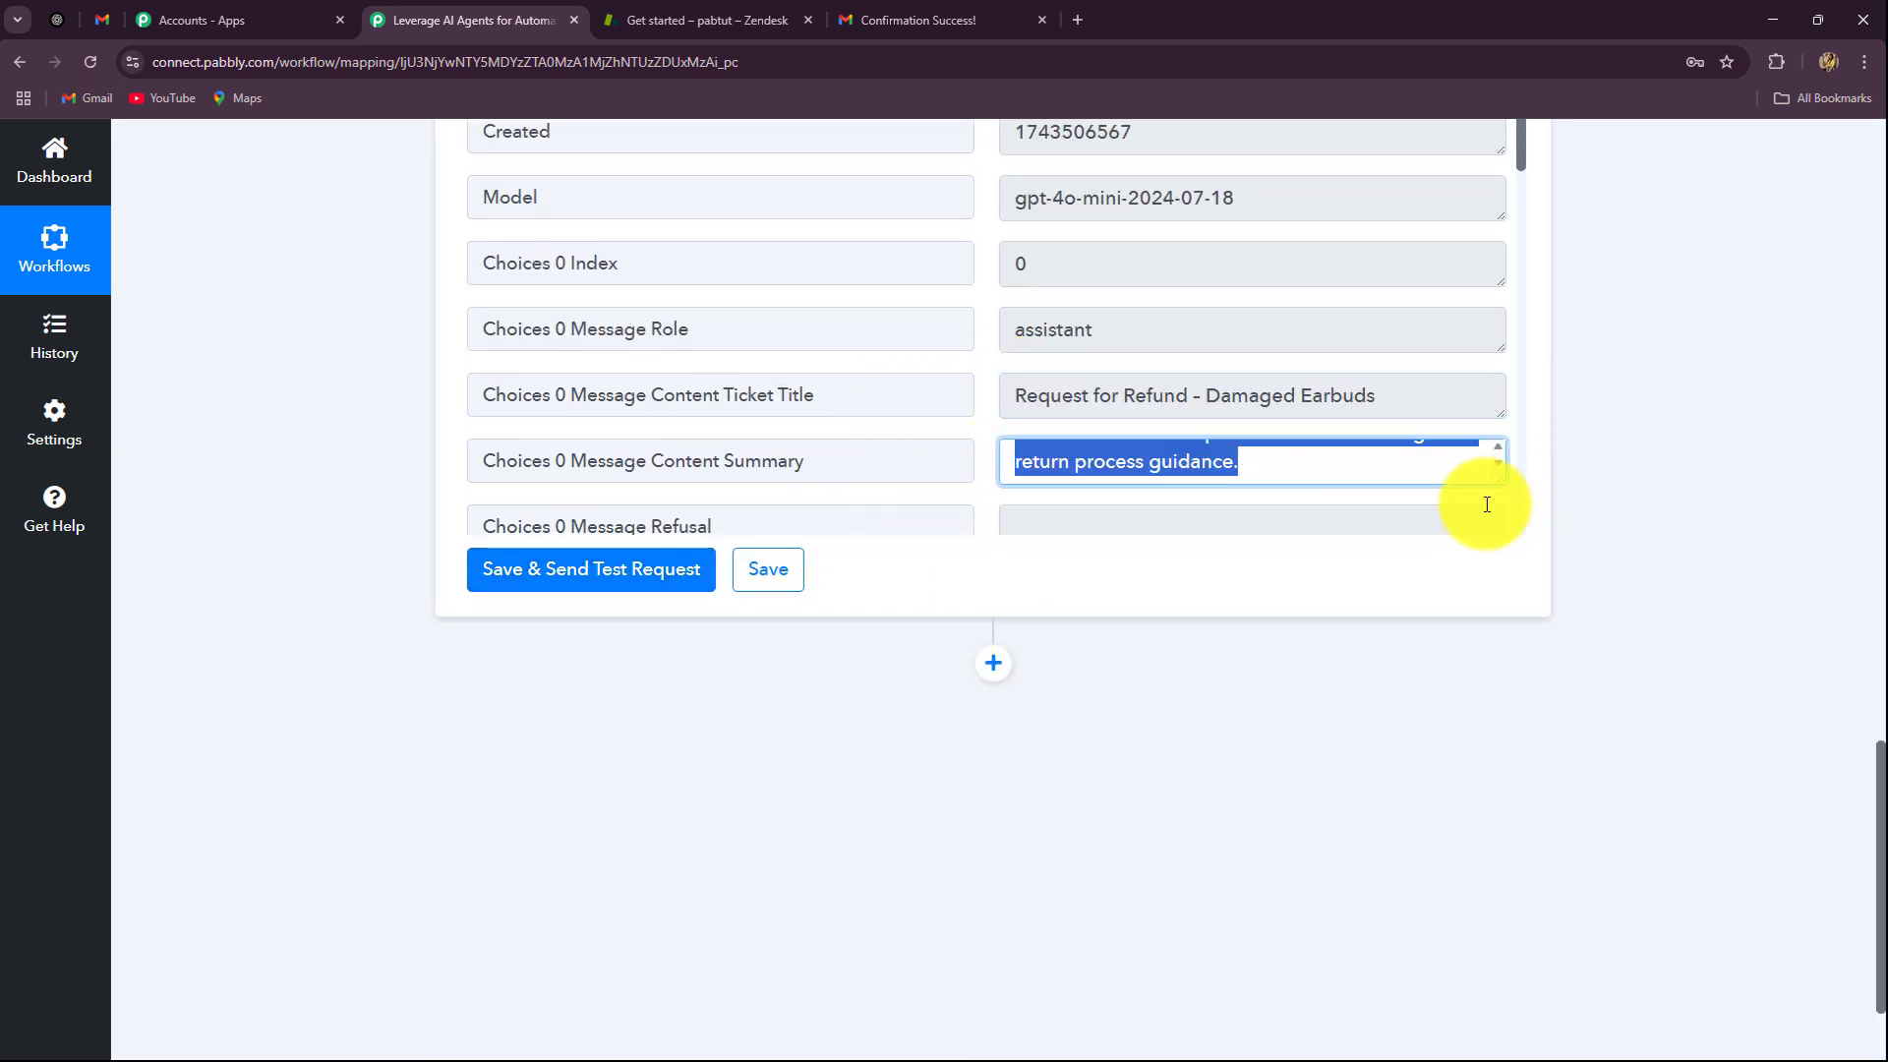
scroll(1272, 459, "up", 1)
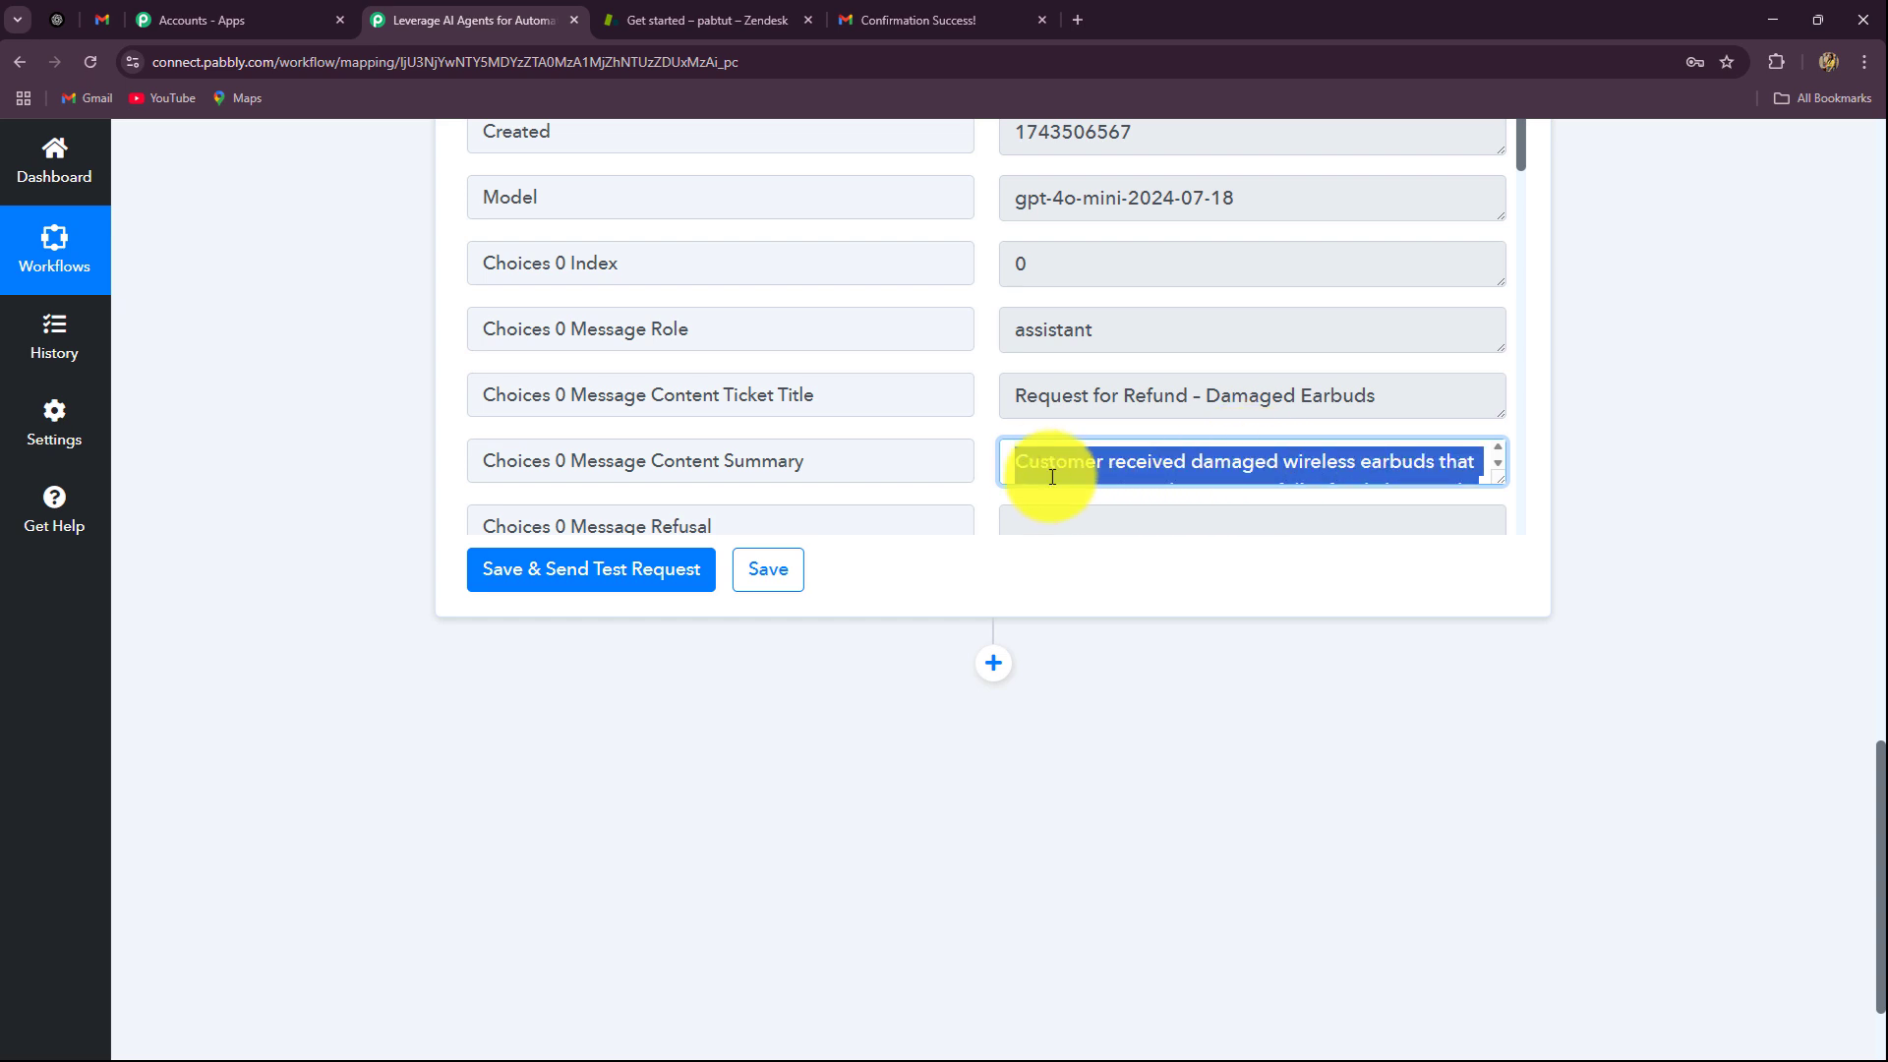
left_click_drag(1019, 396, 1383, 417)
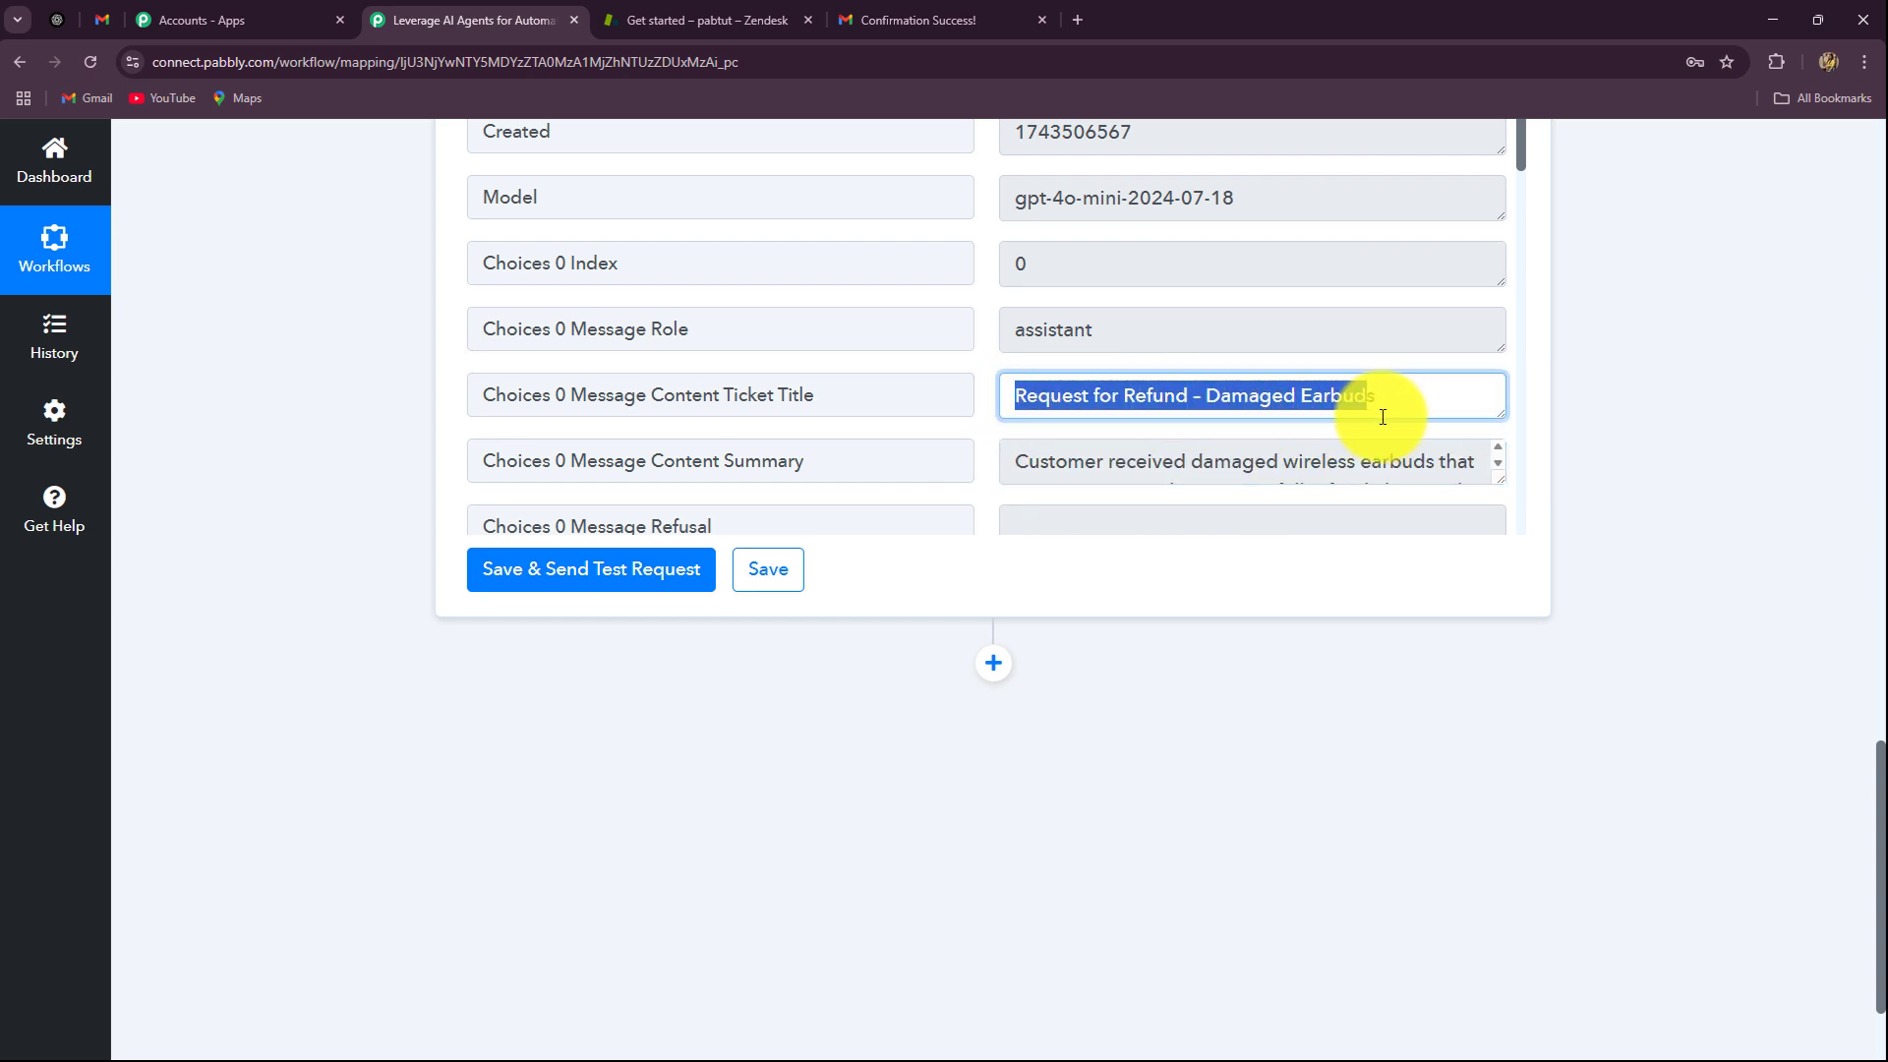
scroll(1391, 367, "down", 2)
left_click_drag(1494, 284, 1471, 393)
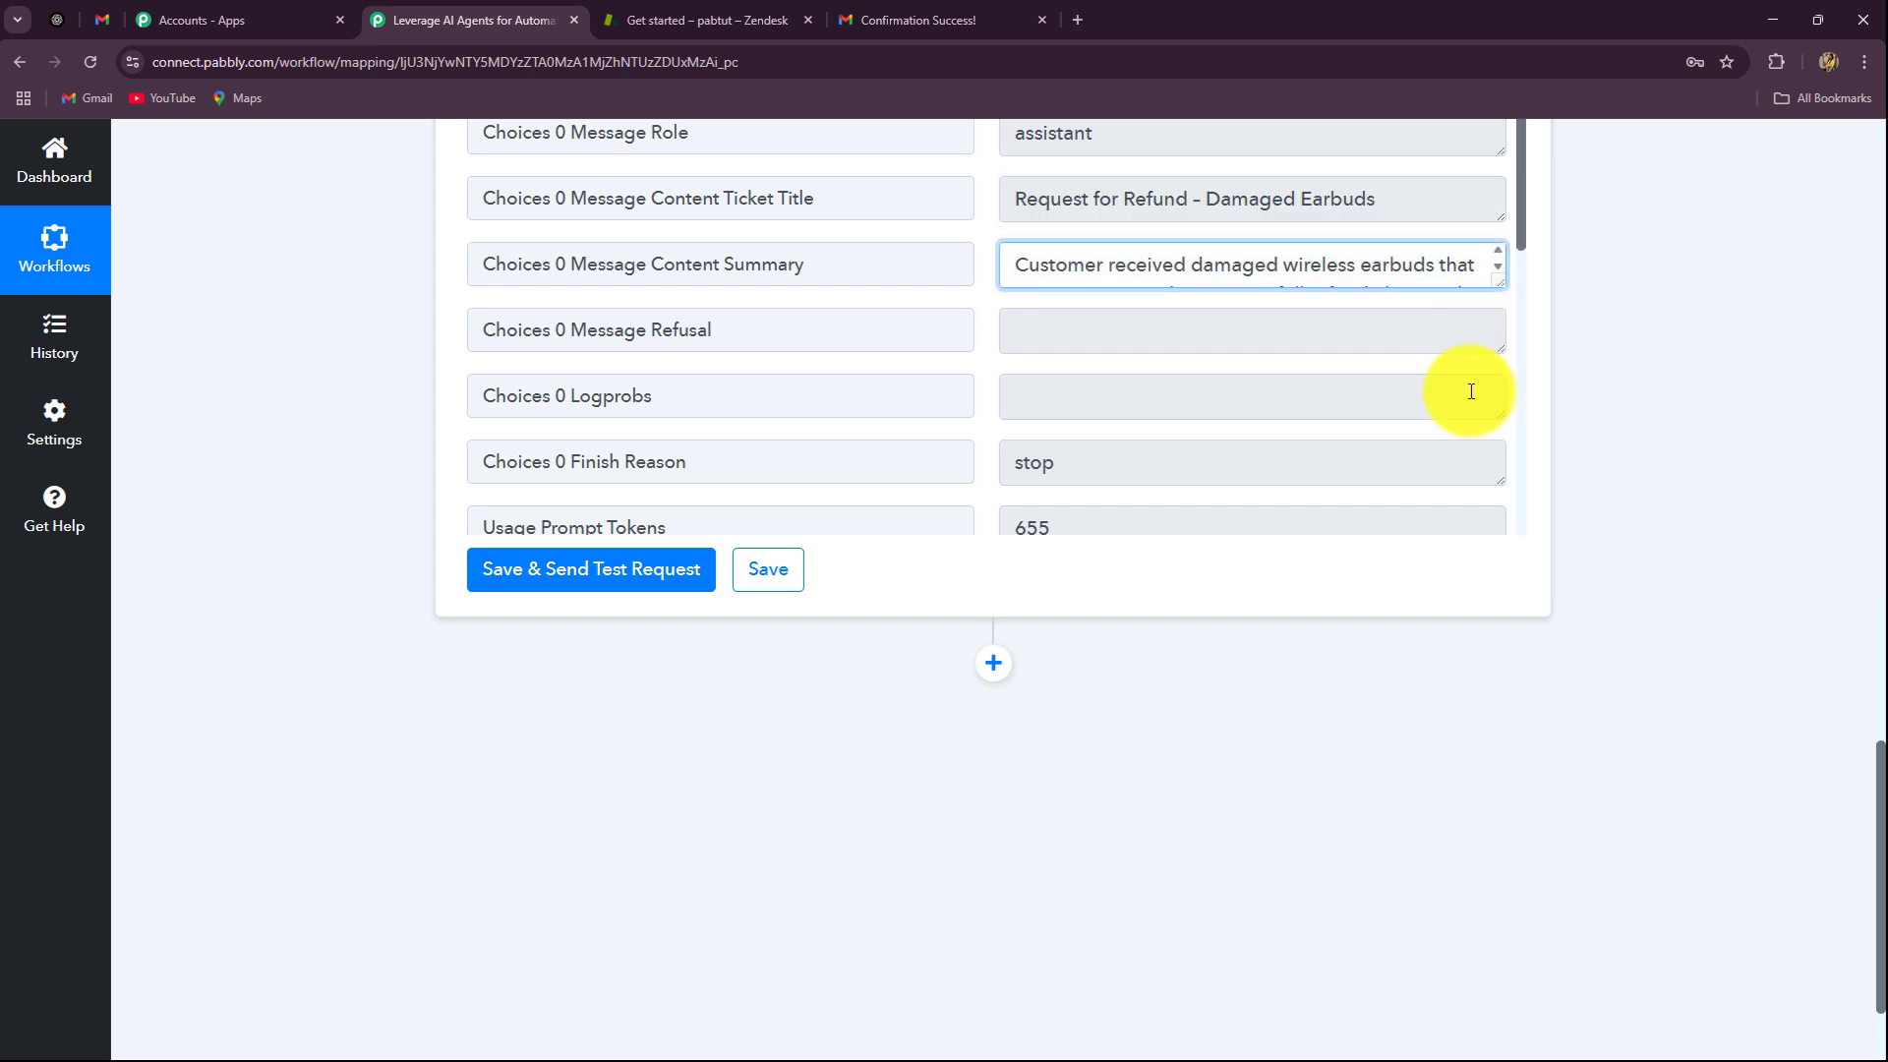
left_click_drag(1498, 281, 1471, 465)
key("ctrl+a")
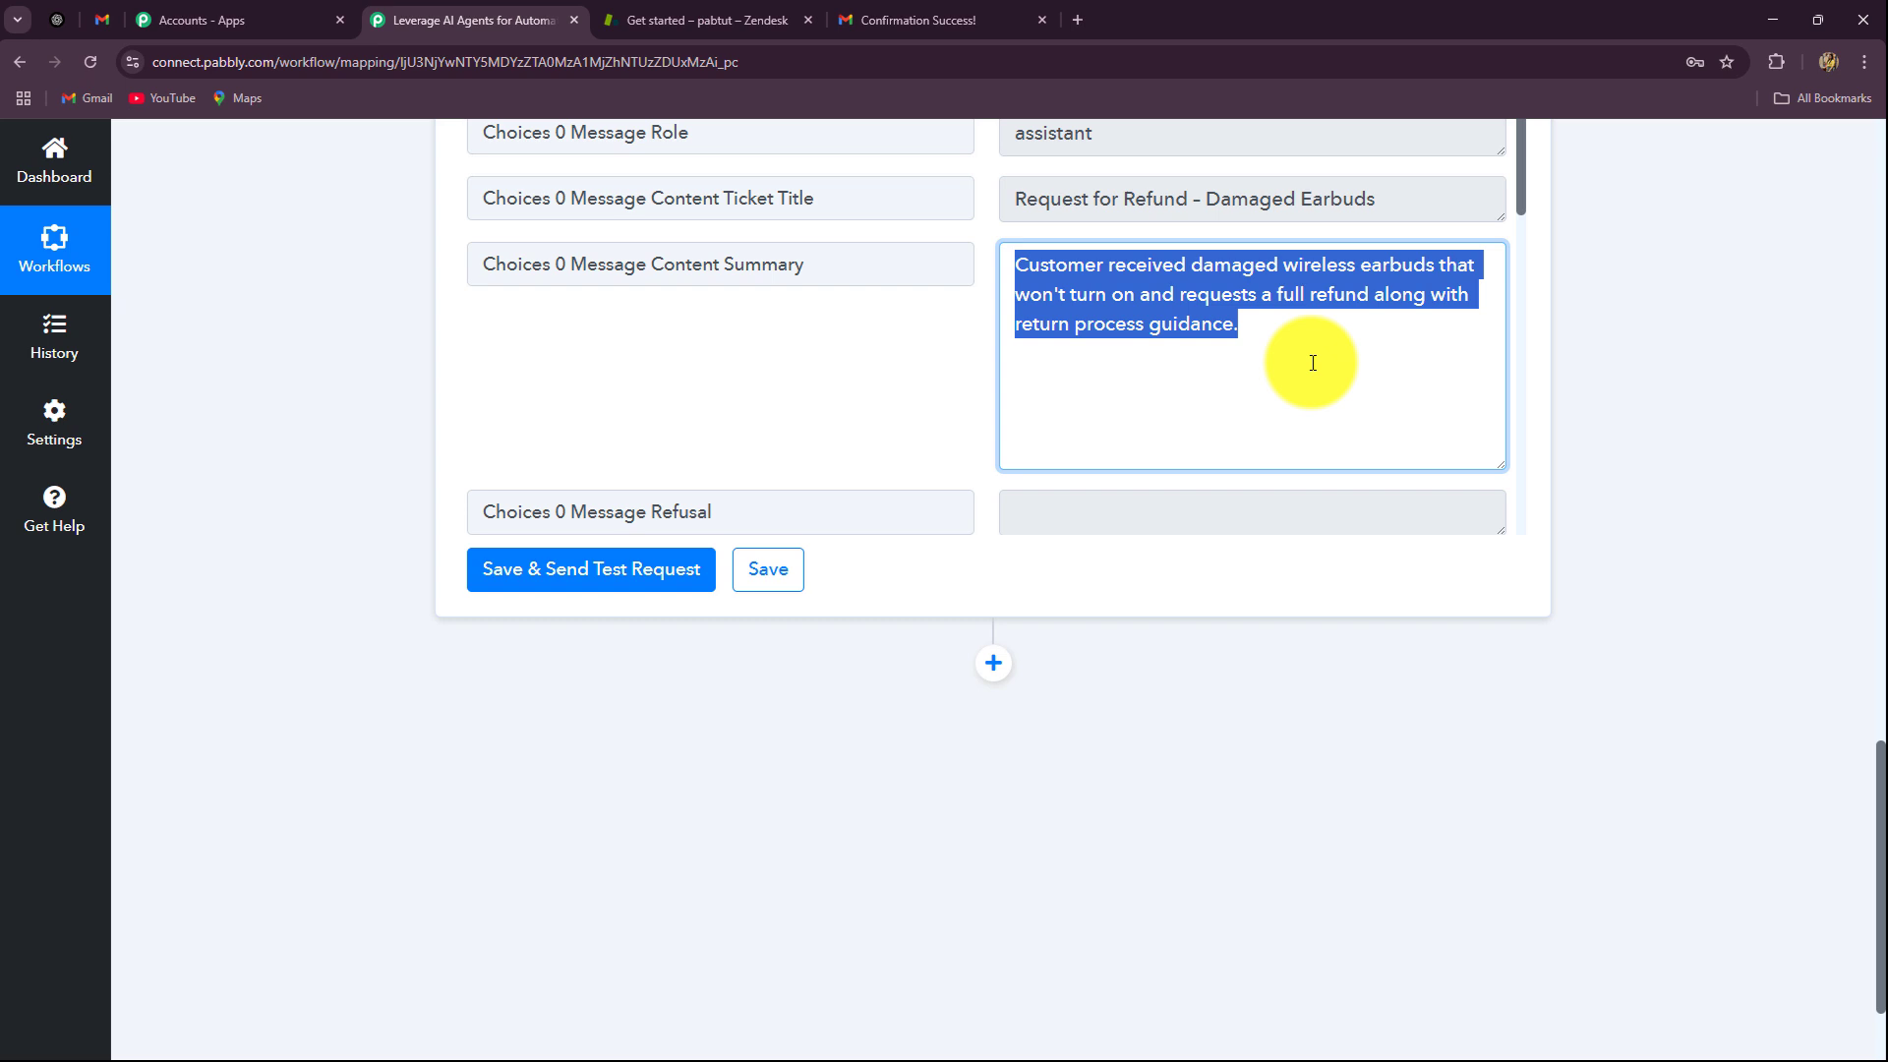
left_click(1313, 363)
scroll(1612, 457, "down", 2)
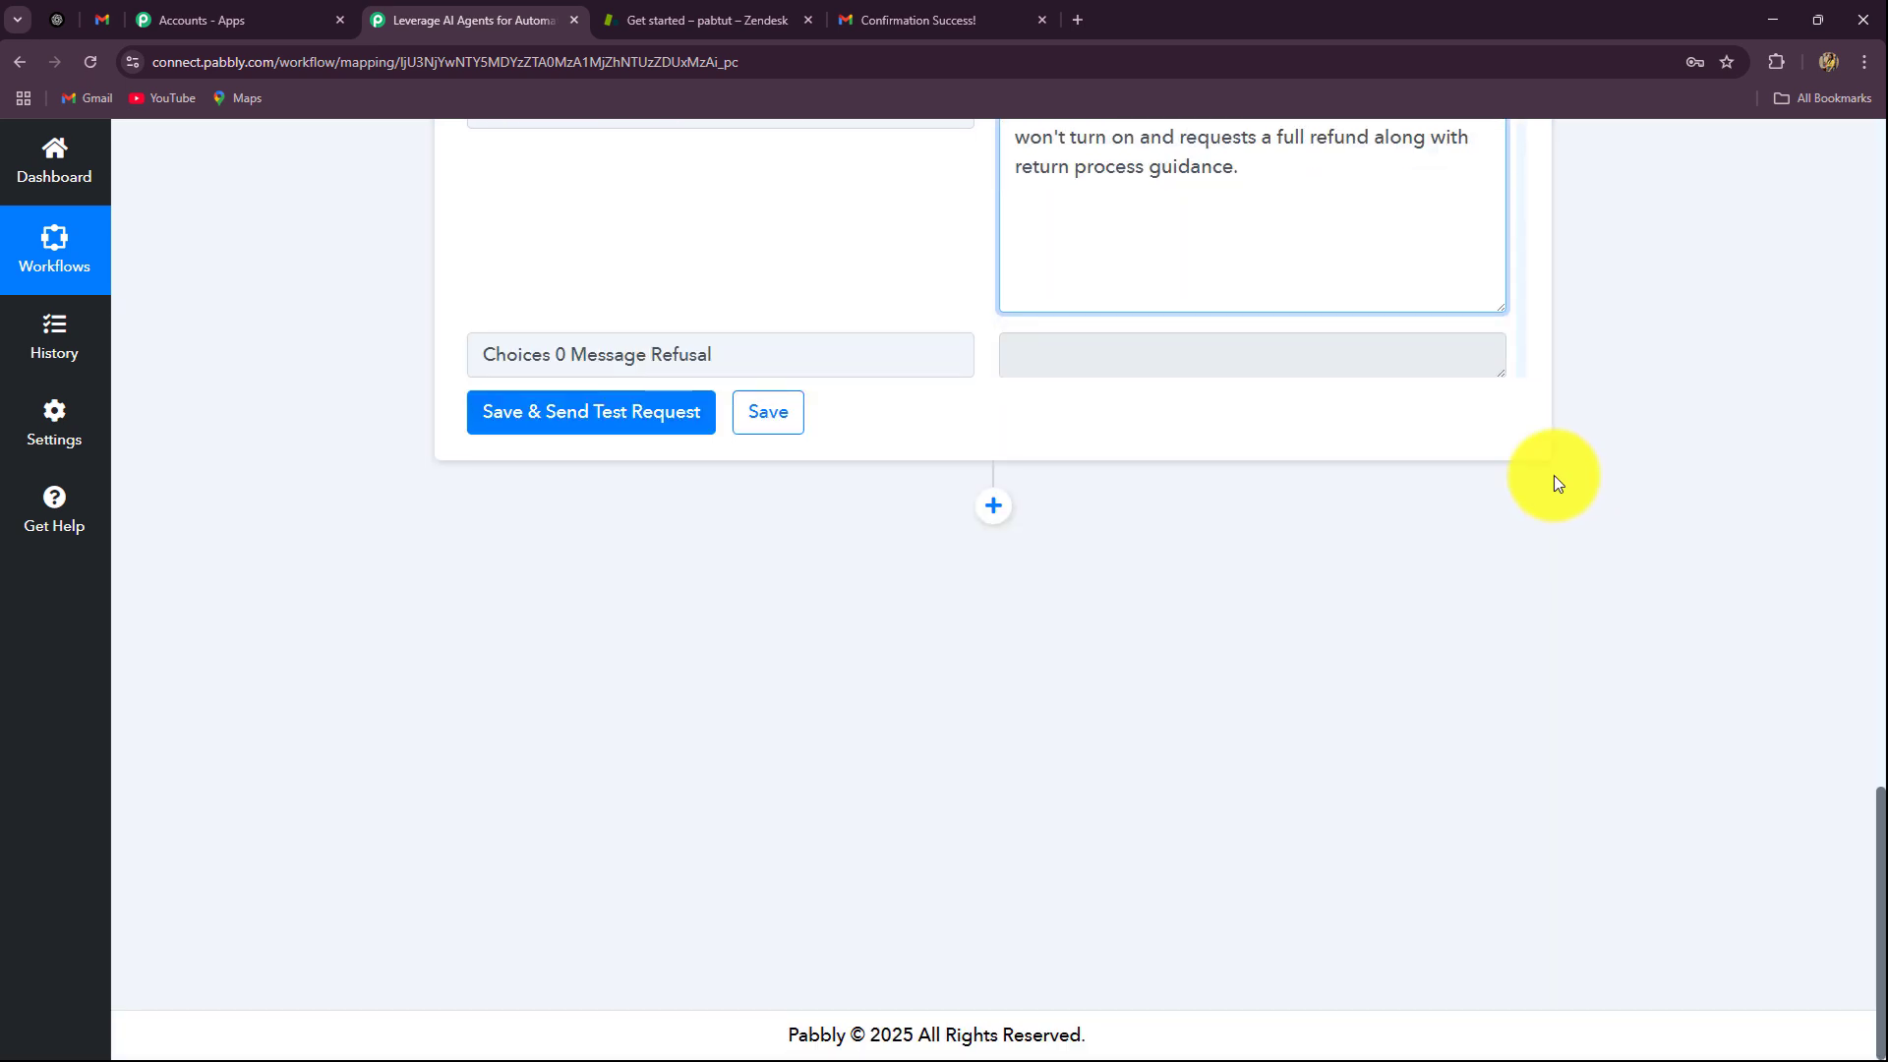
left_click(983, 519)
left_click(987, 510)
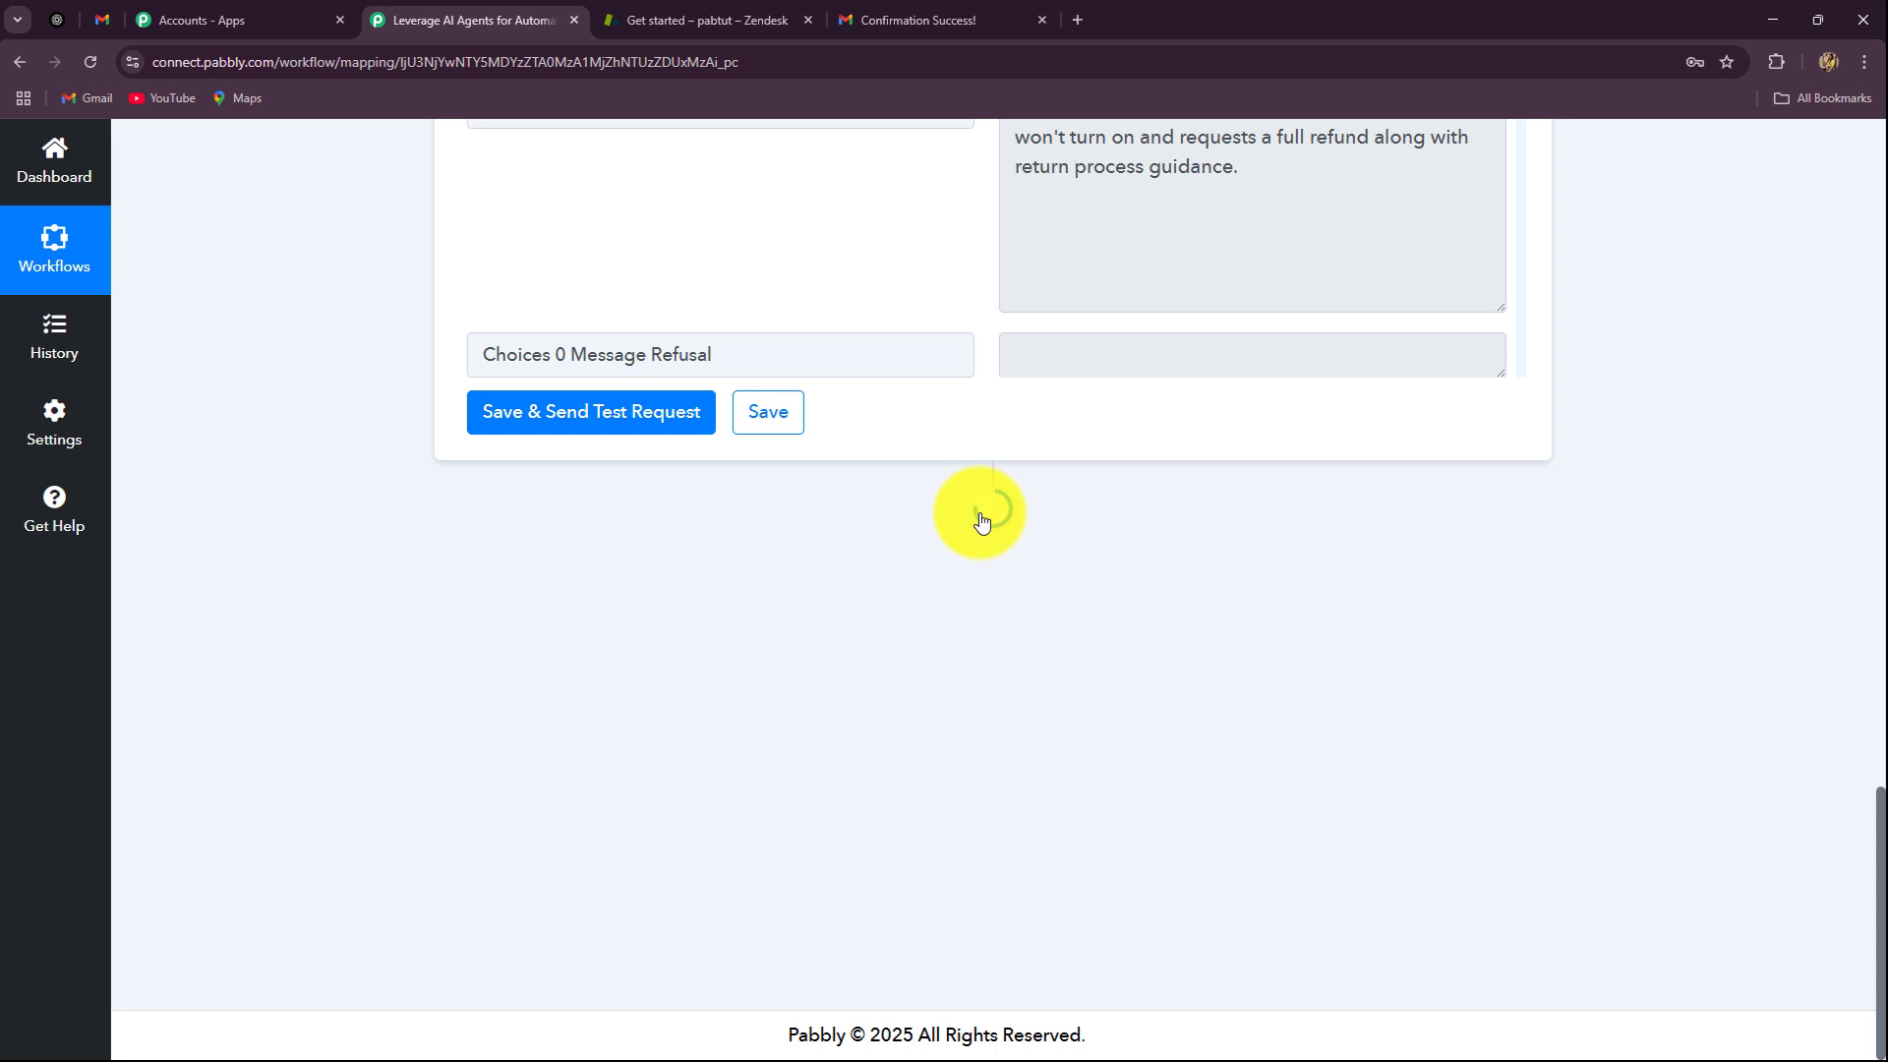
Step: Add a Zendesk step with the Create Ticket action event and start a new Zendesk connection
left_click(638, 539)
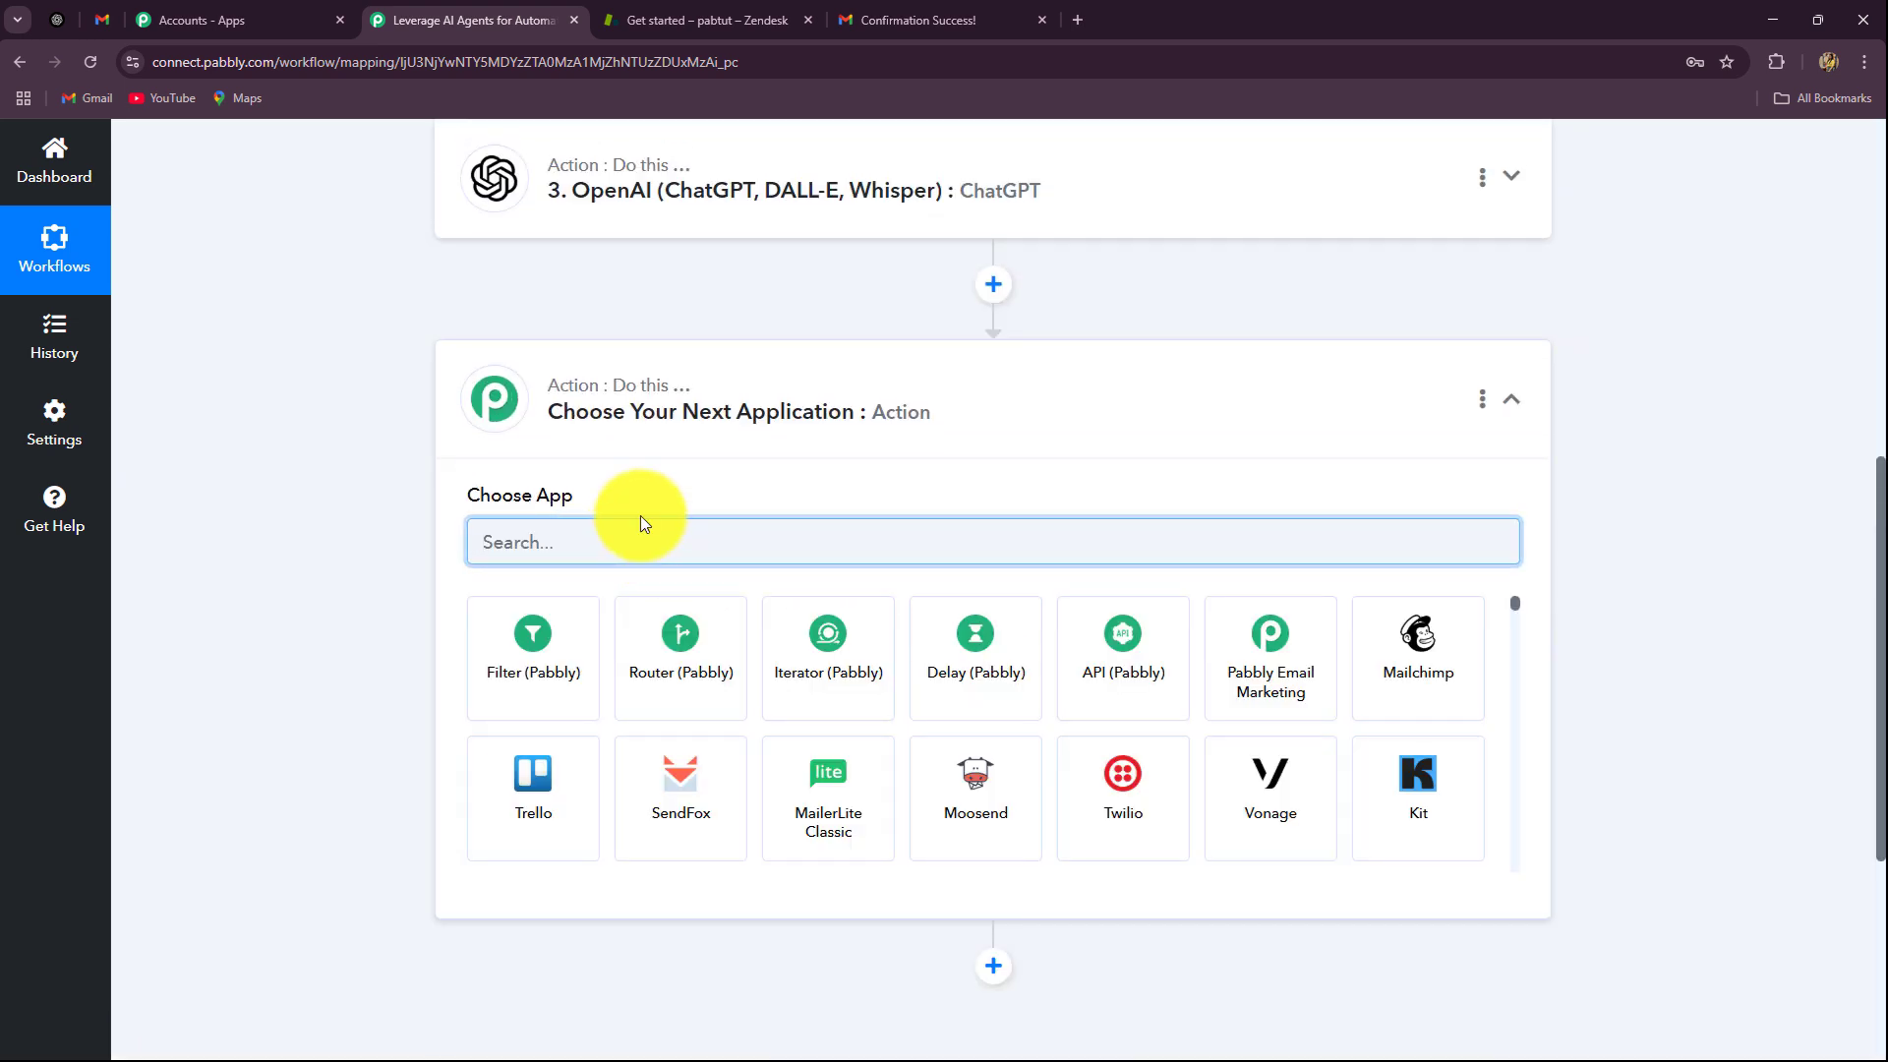
type("Zen")
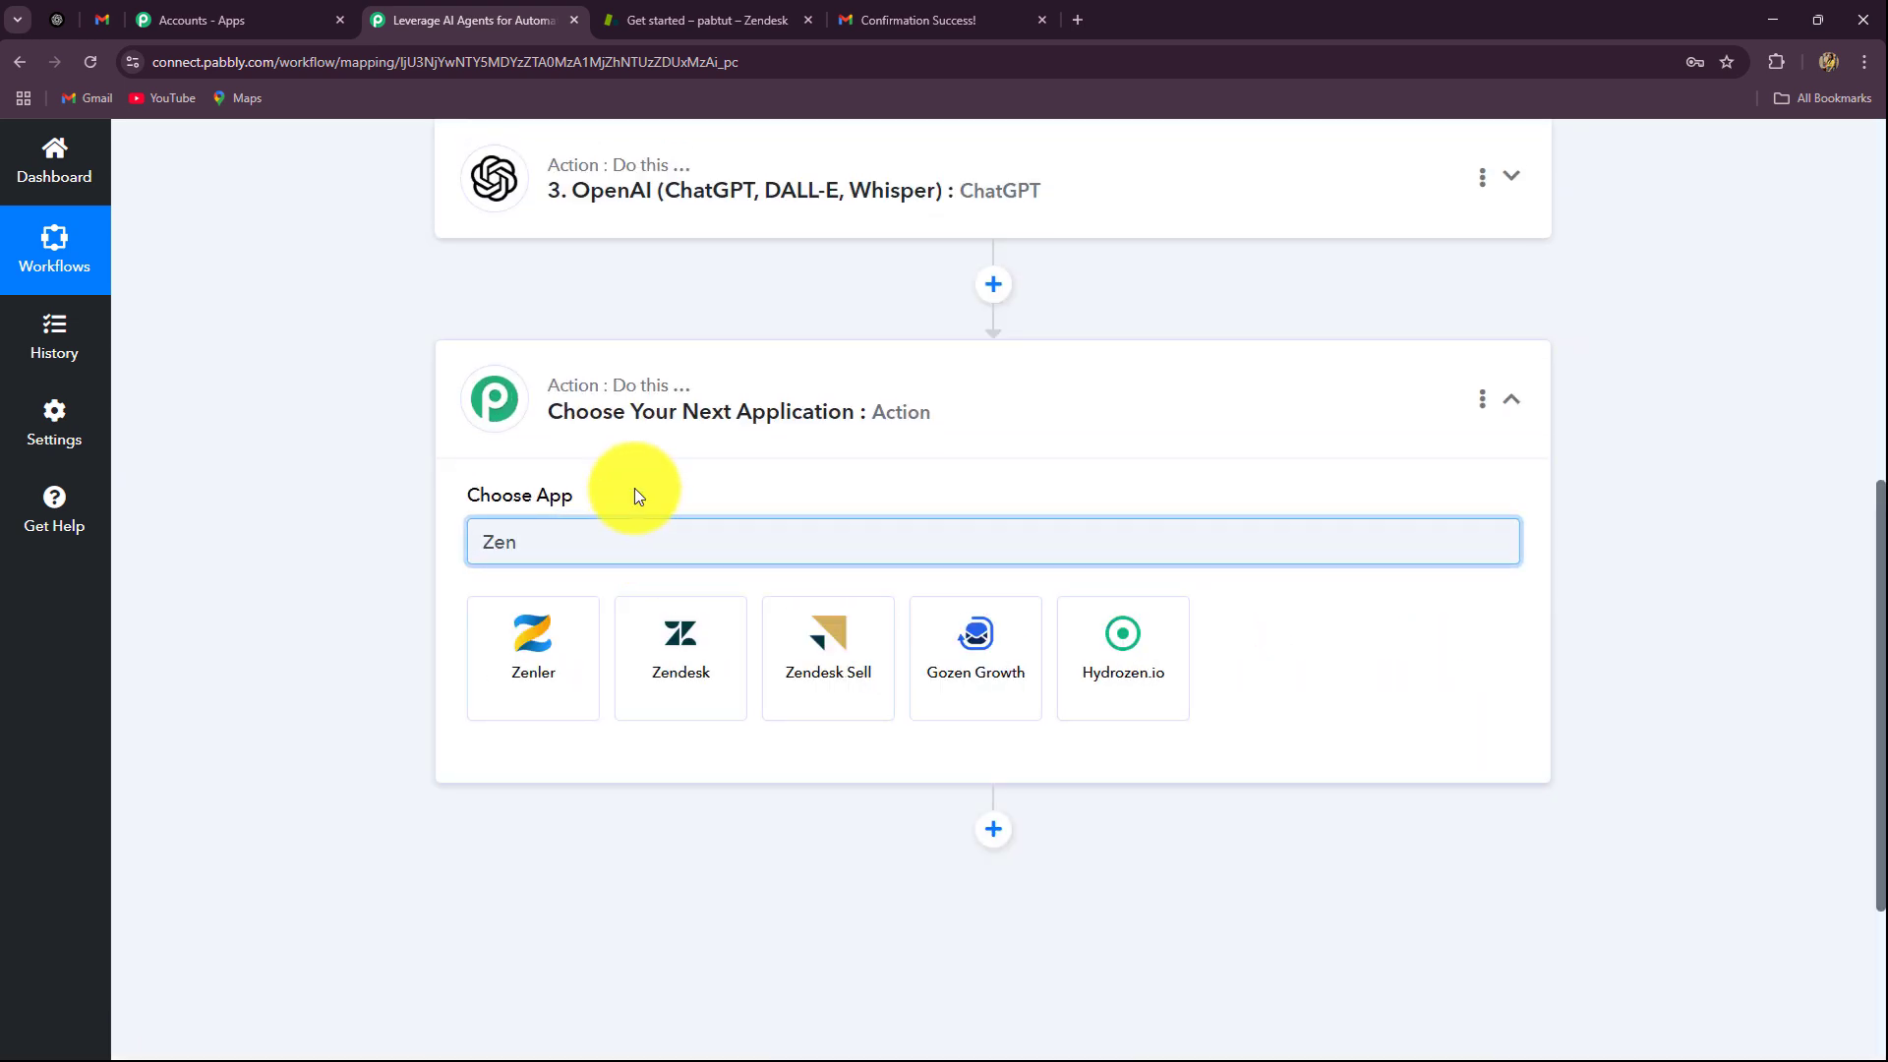
left_click(662, 662)
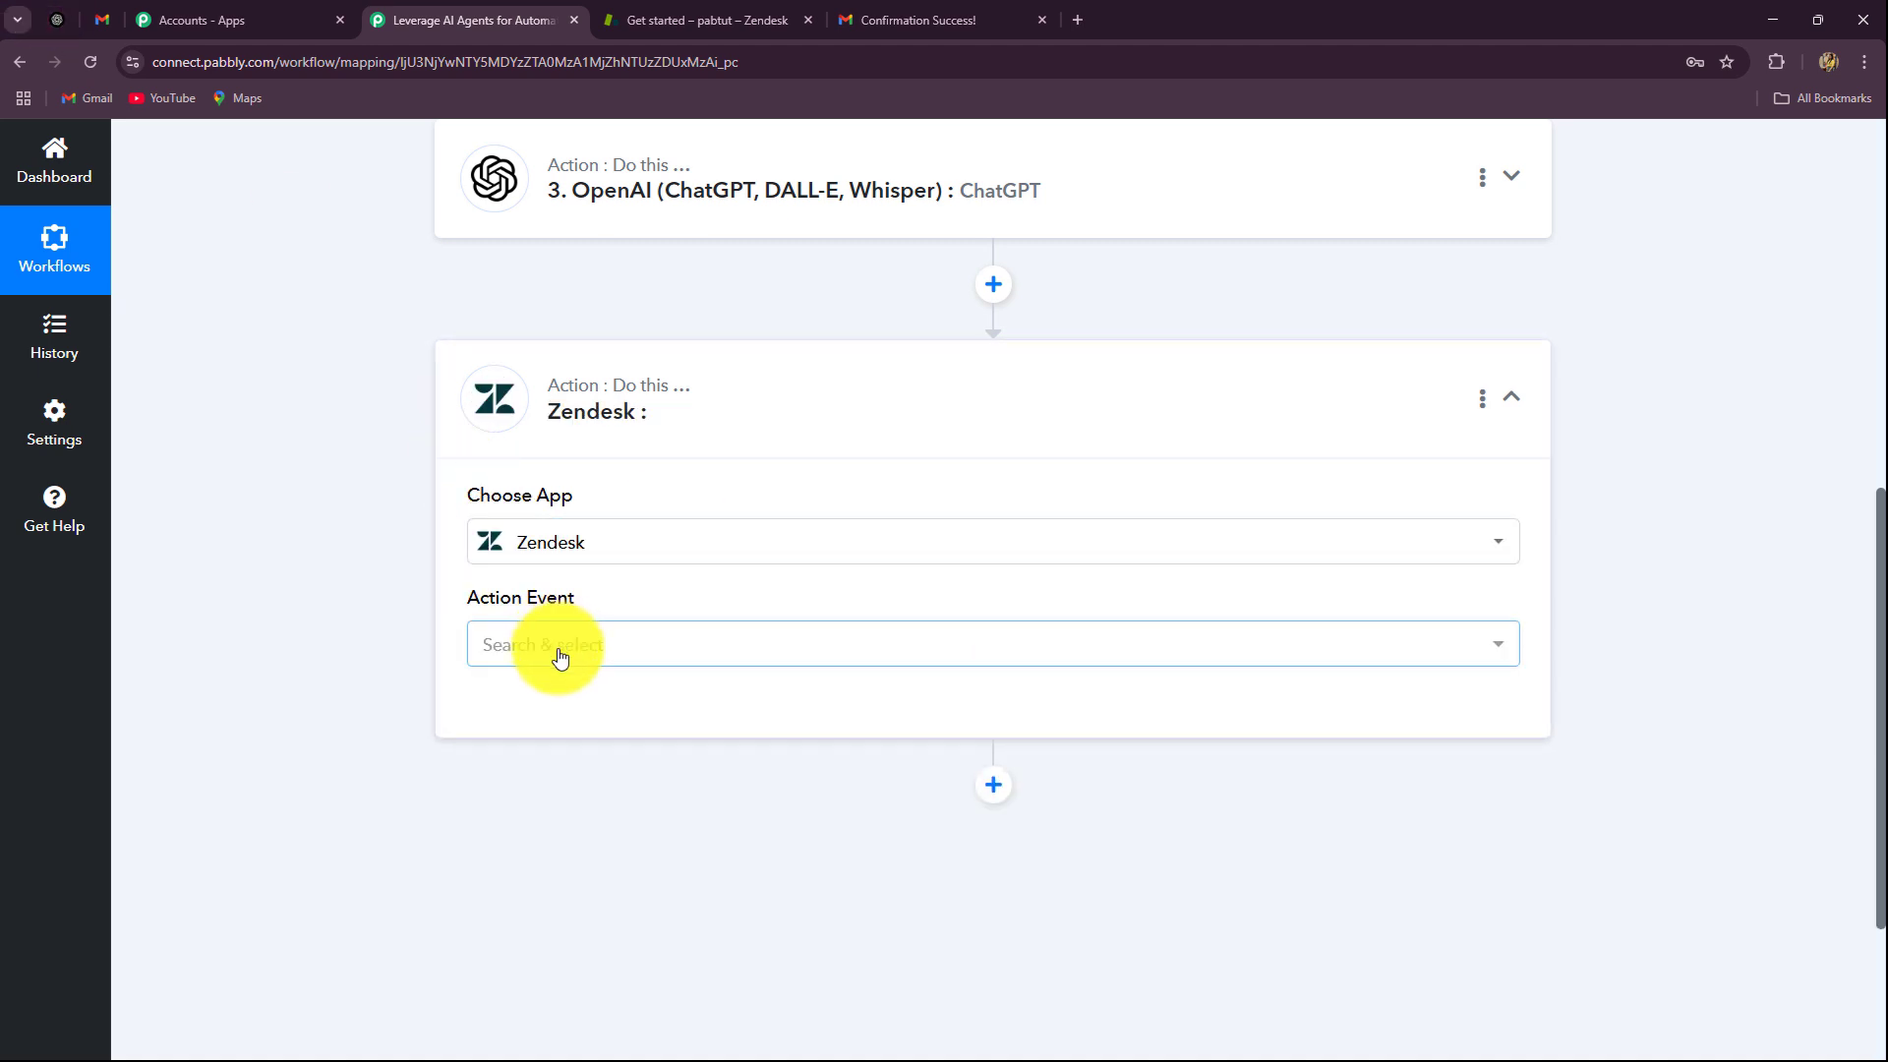
left_click(558, 657)
left_click(540, 558)
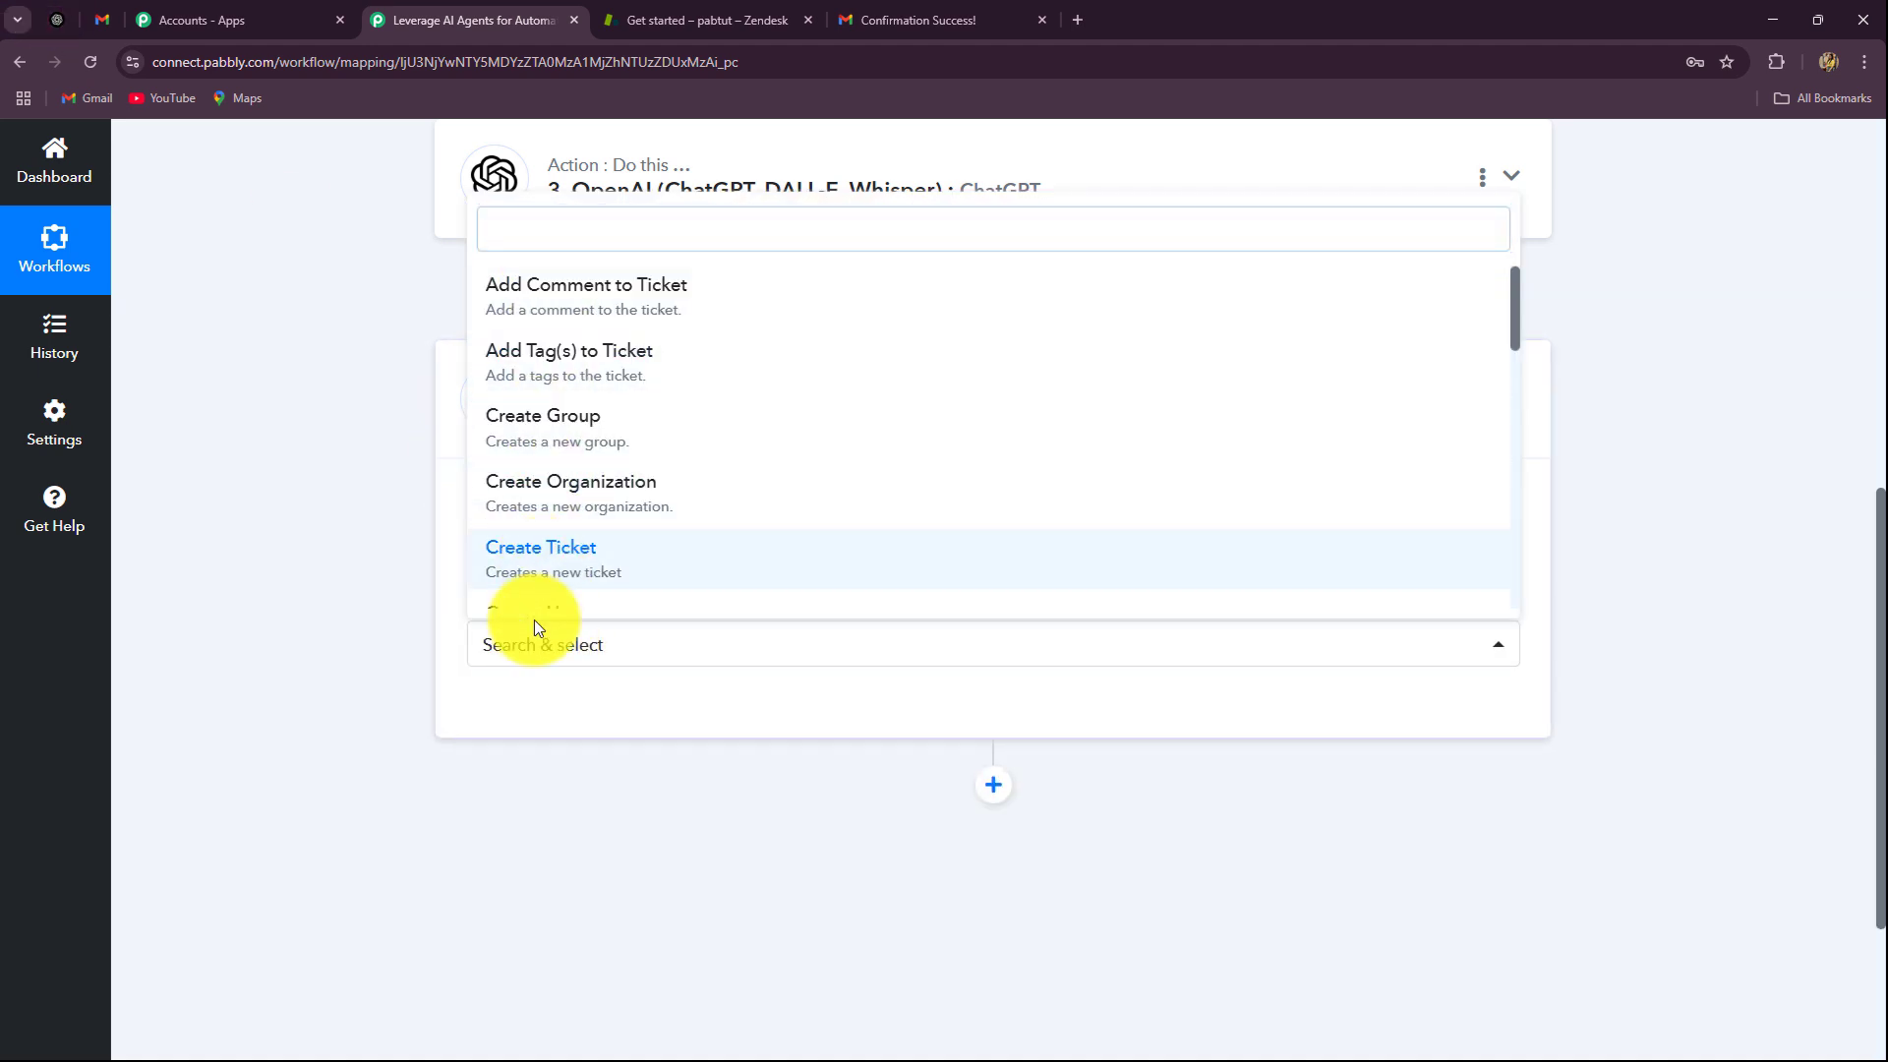
left_click(540, 732)
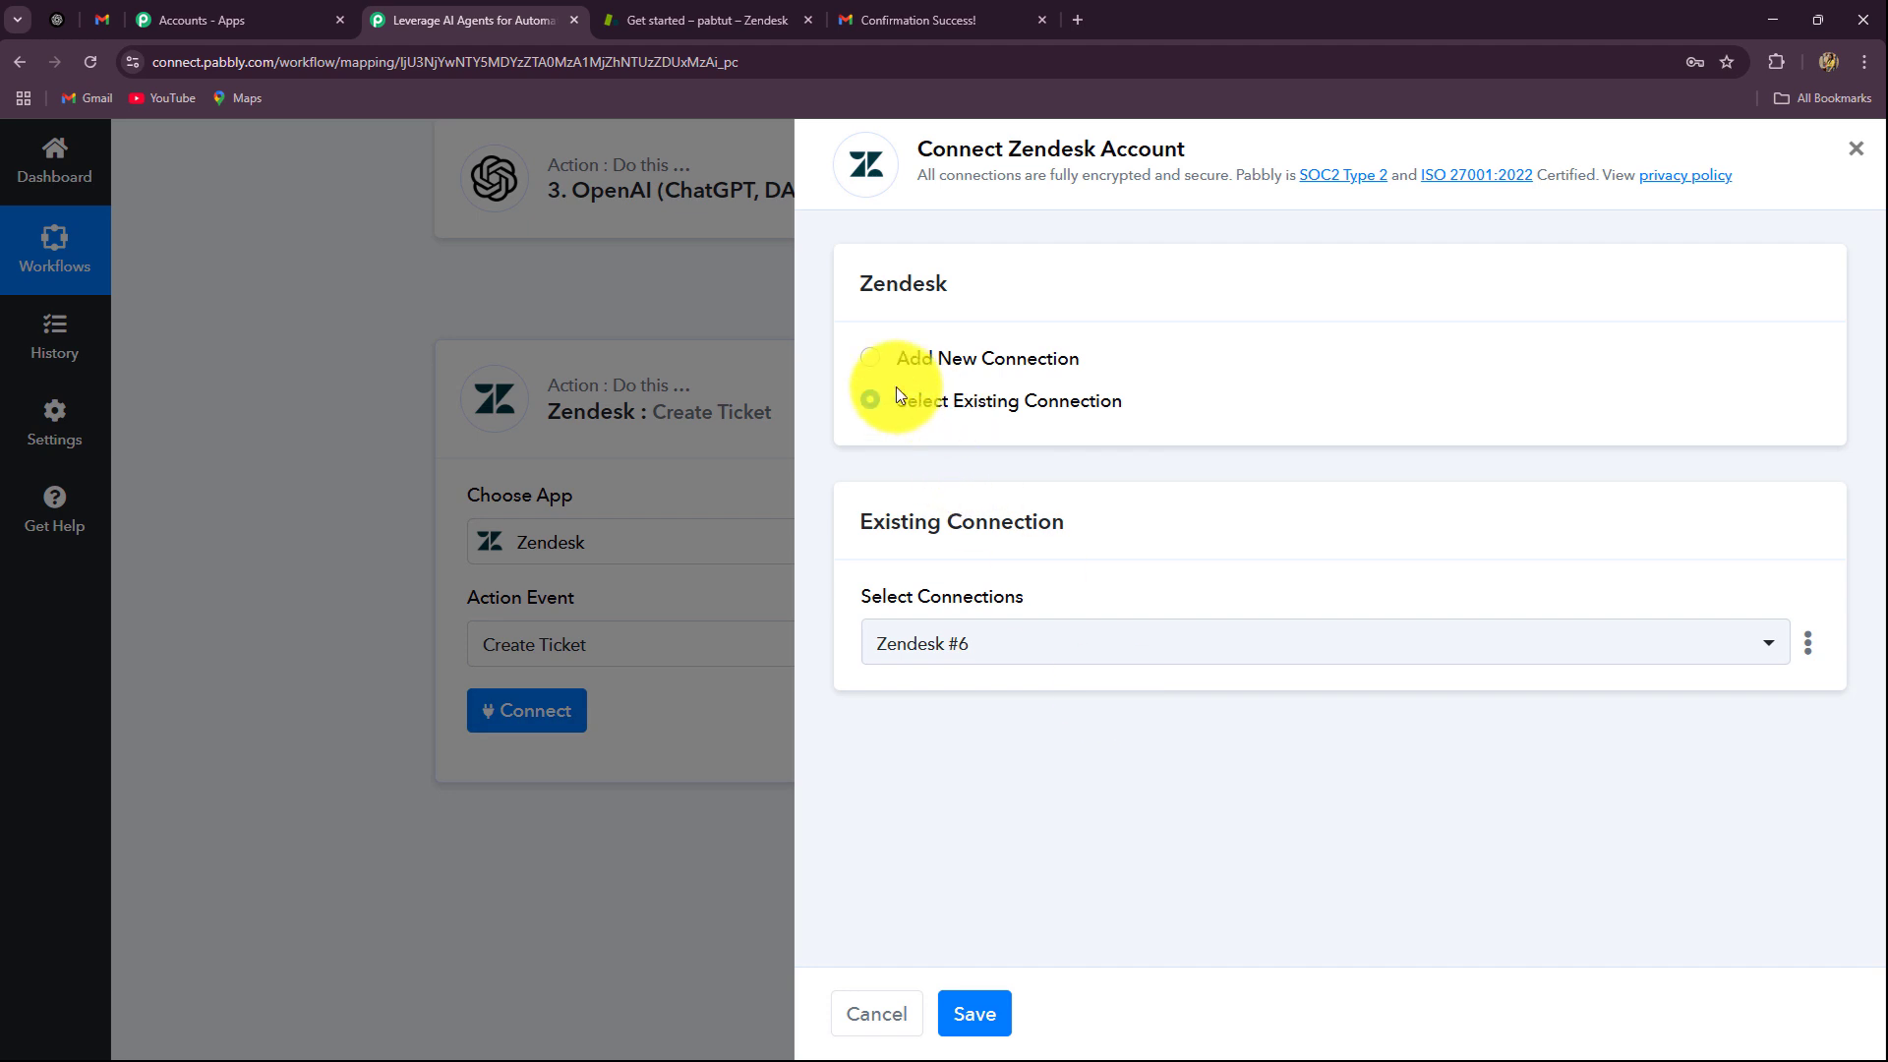
left_click(873, 356)
left_click(969, 802)
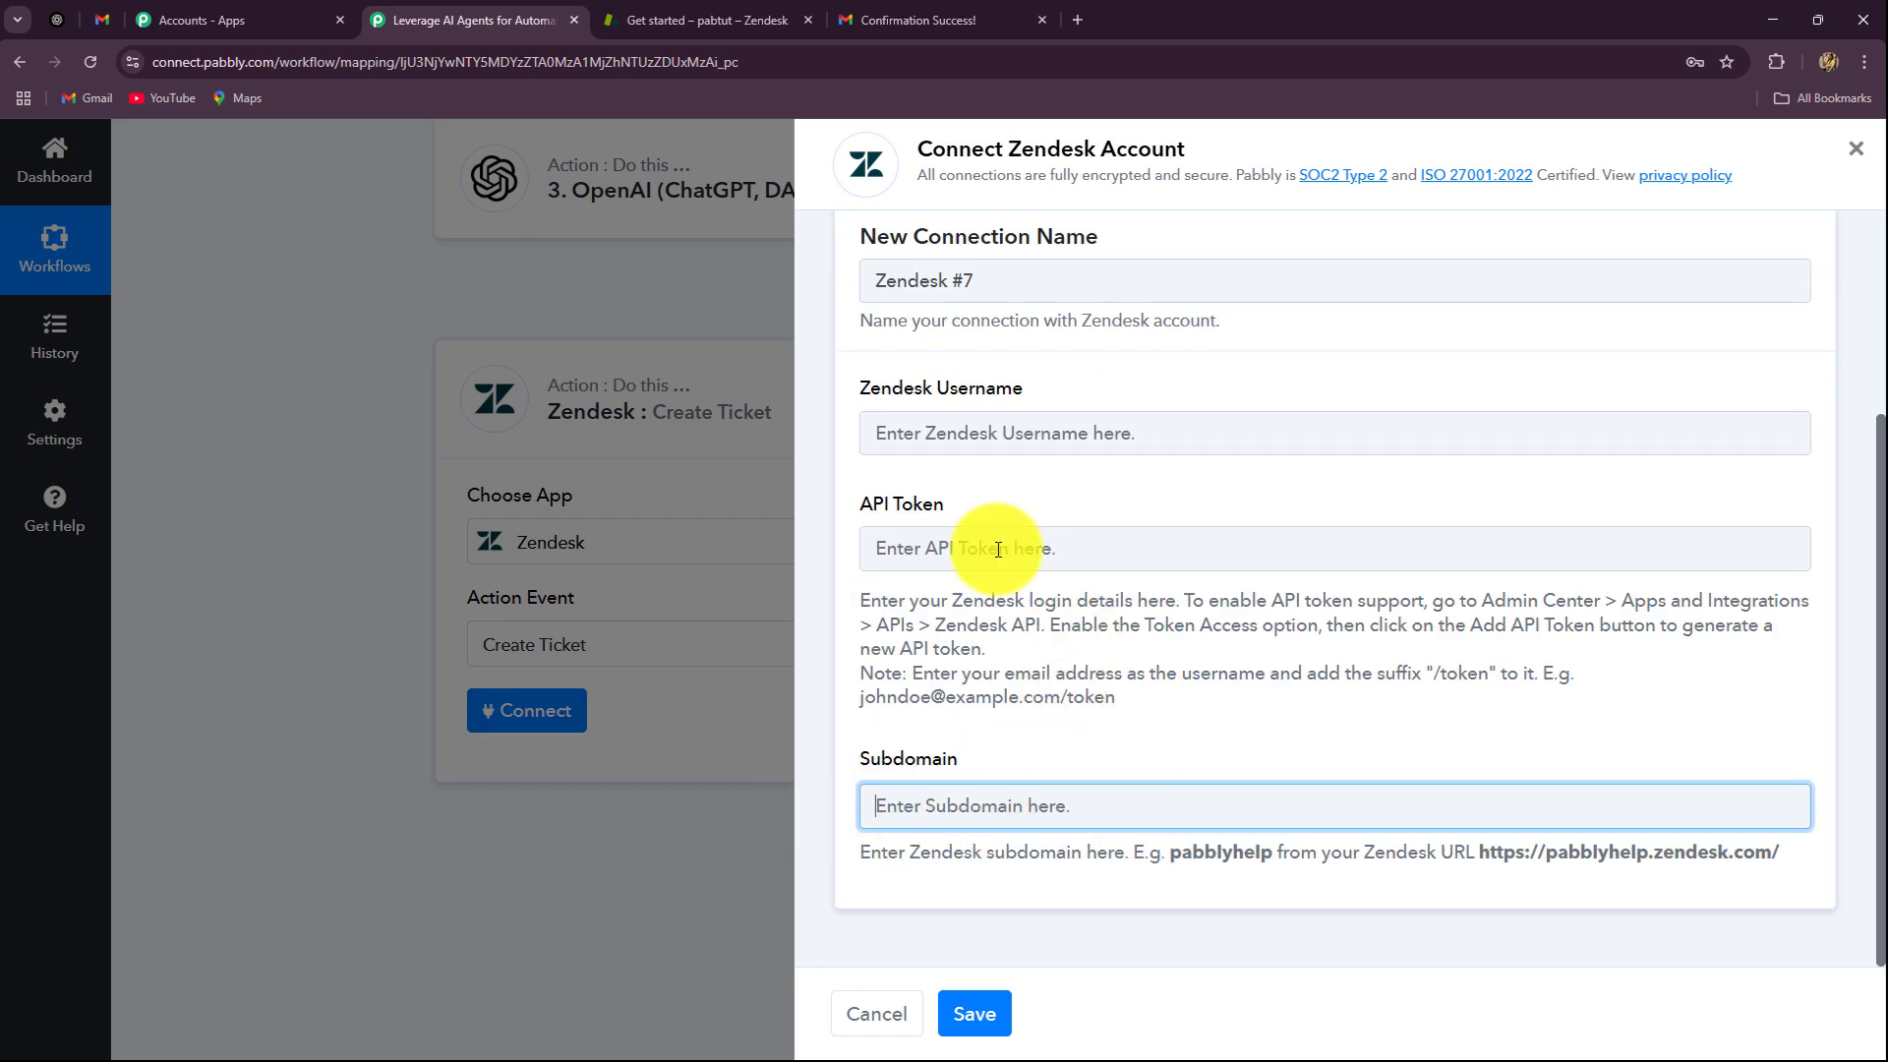
Step: Copy the subdomain pabtuthelp from the Zendesk address into the Subdomain field
left_click(663, 18)
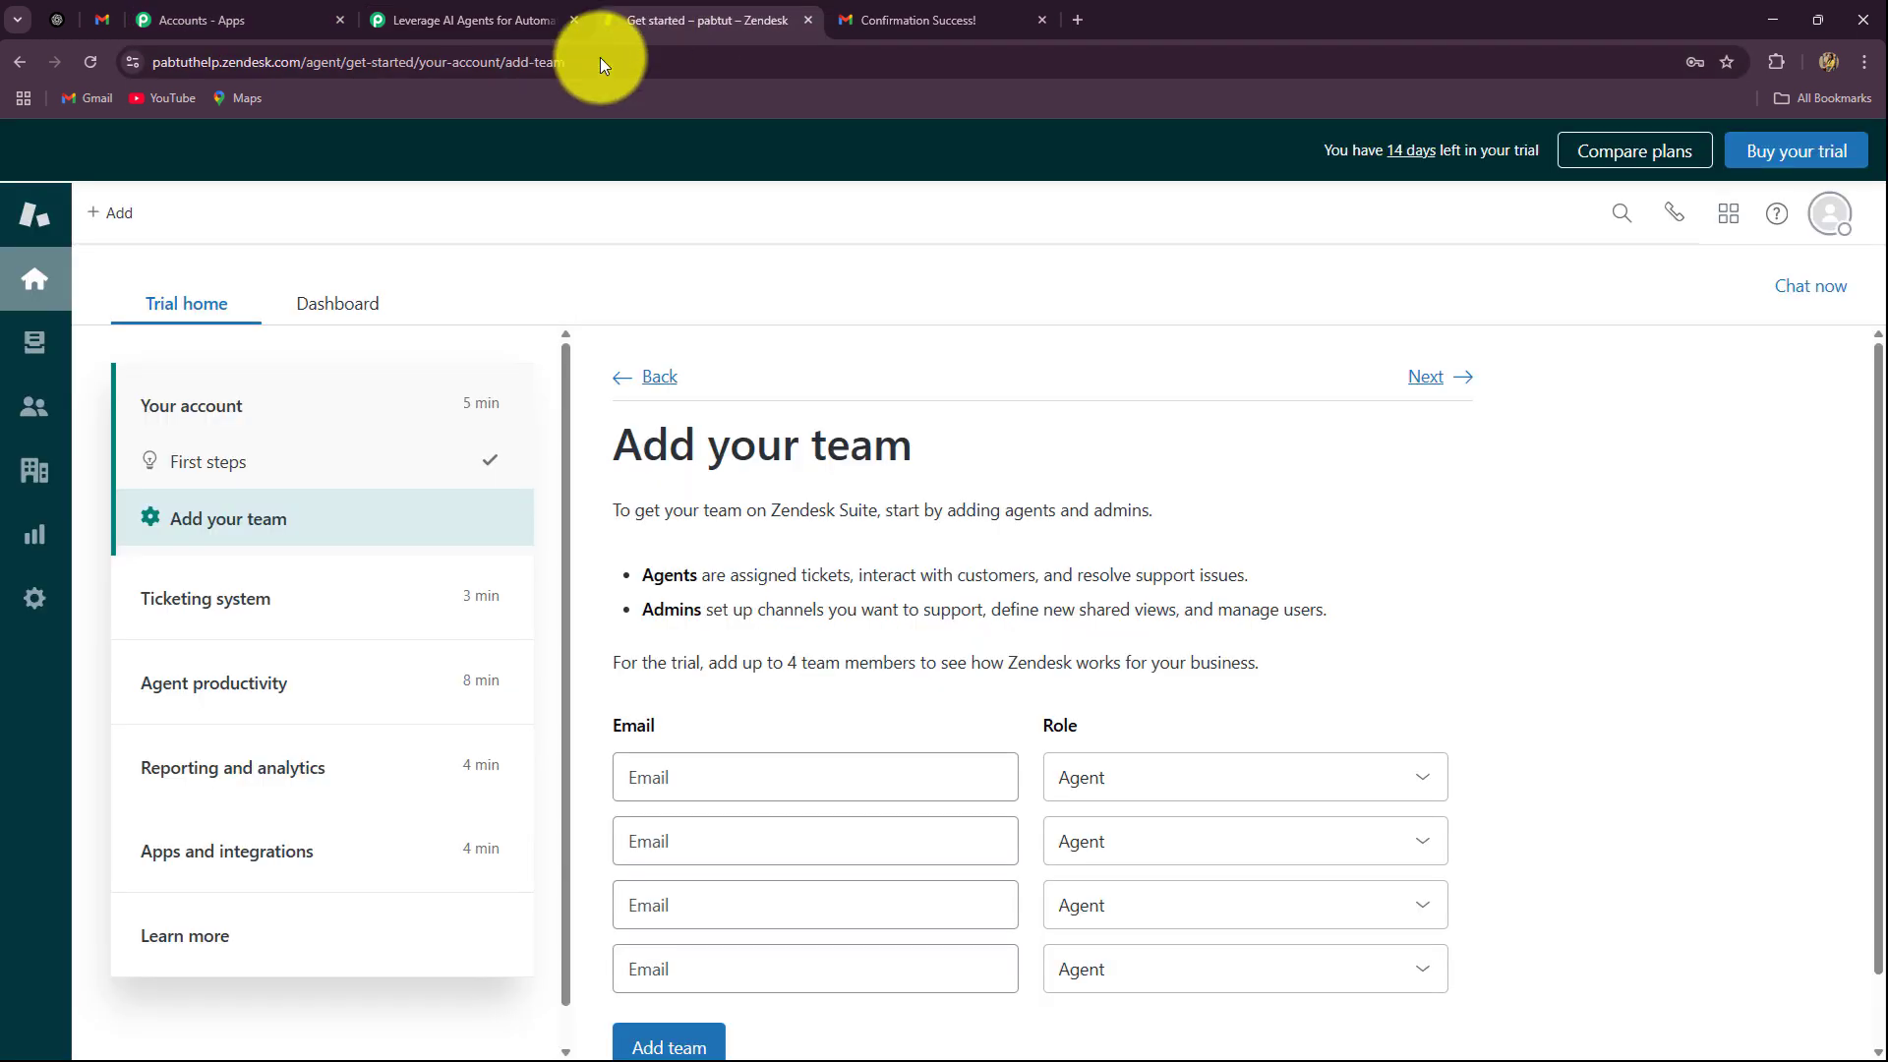
left_click(547, 62)
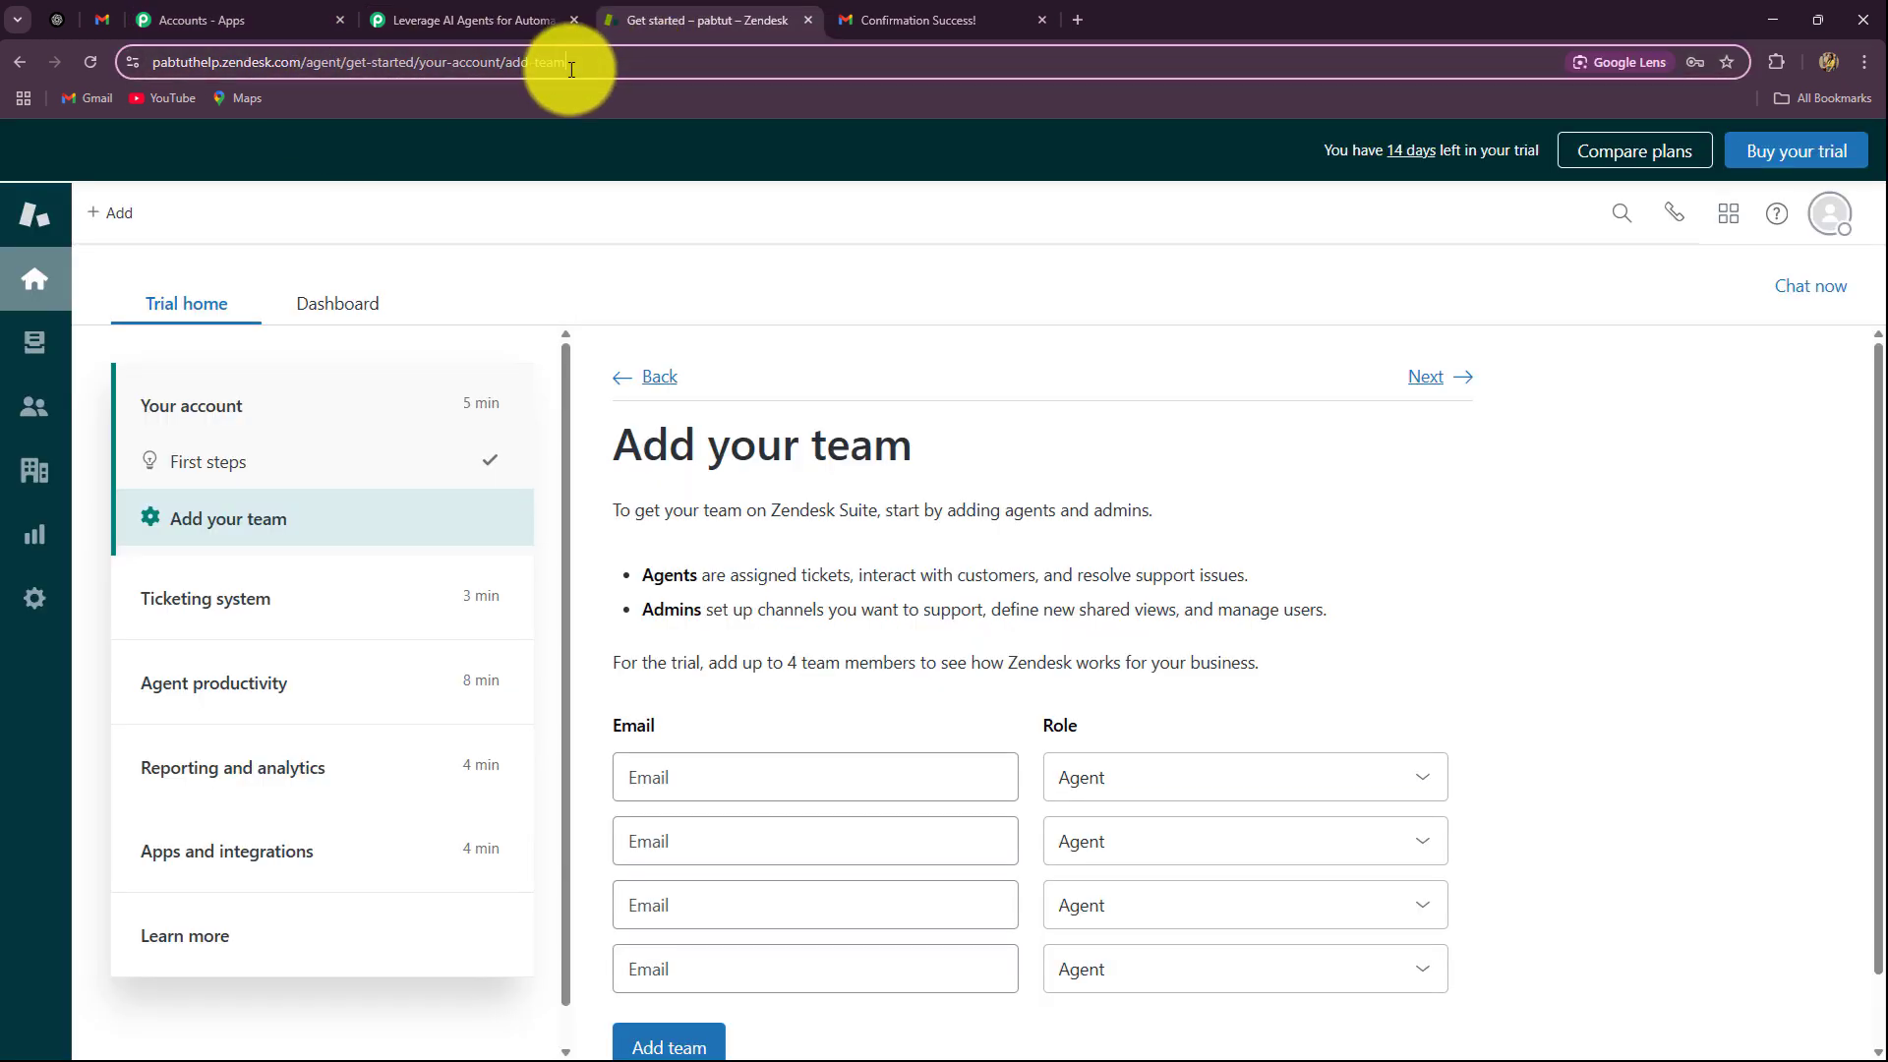
left_click(221, 61)
left_click_drag(197, 62, 265, 70)
key("ctrl+c")
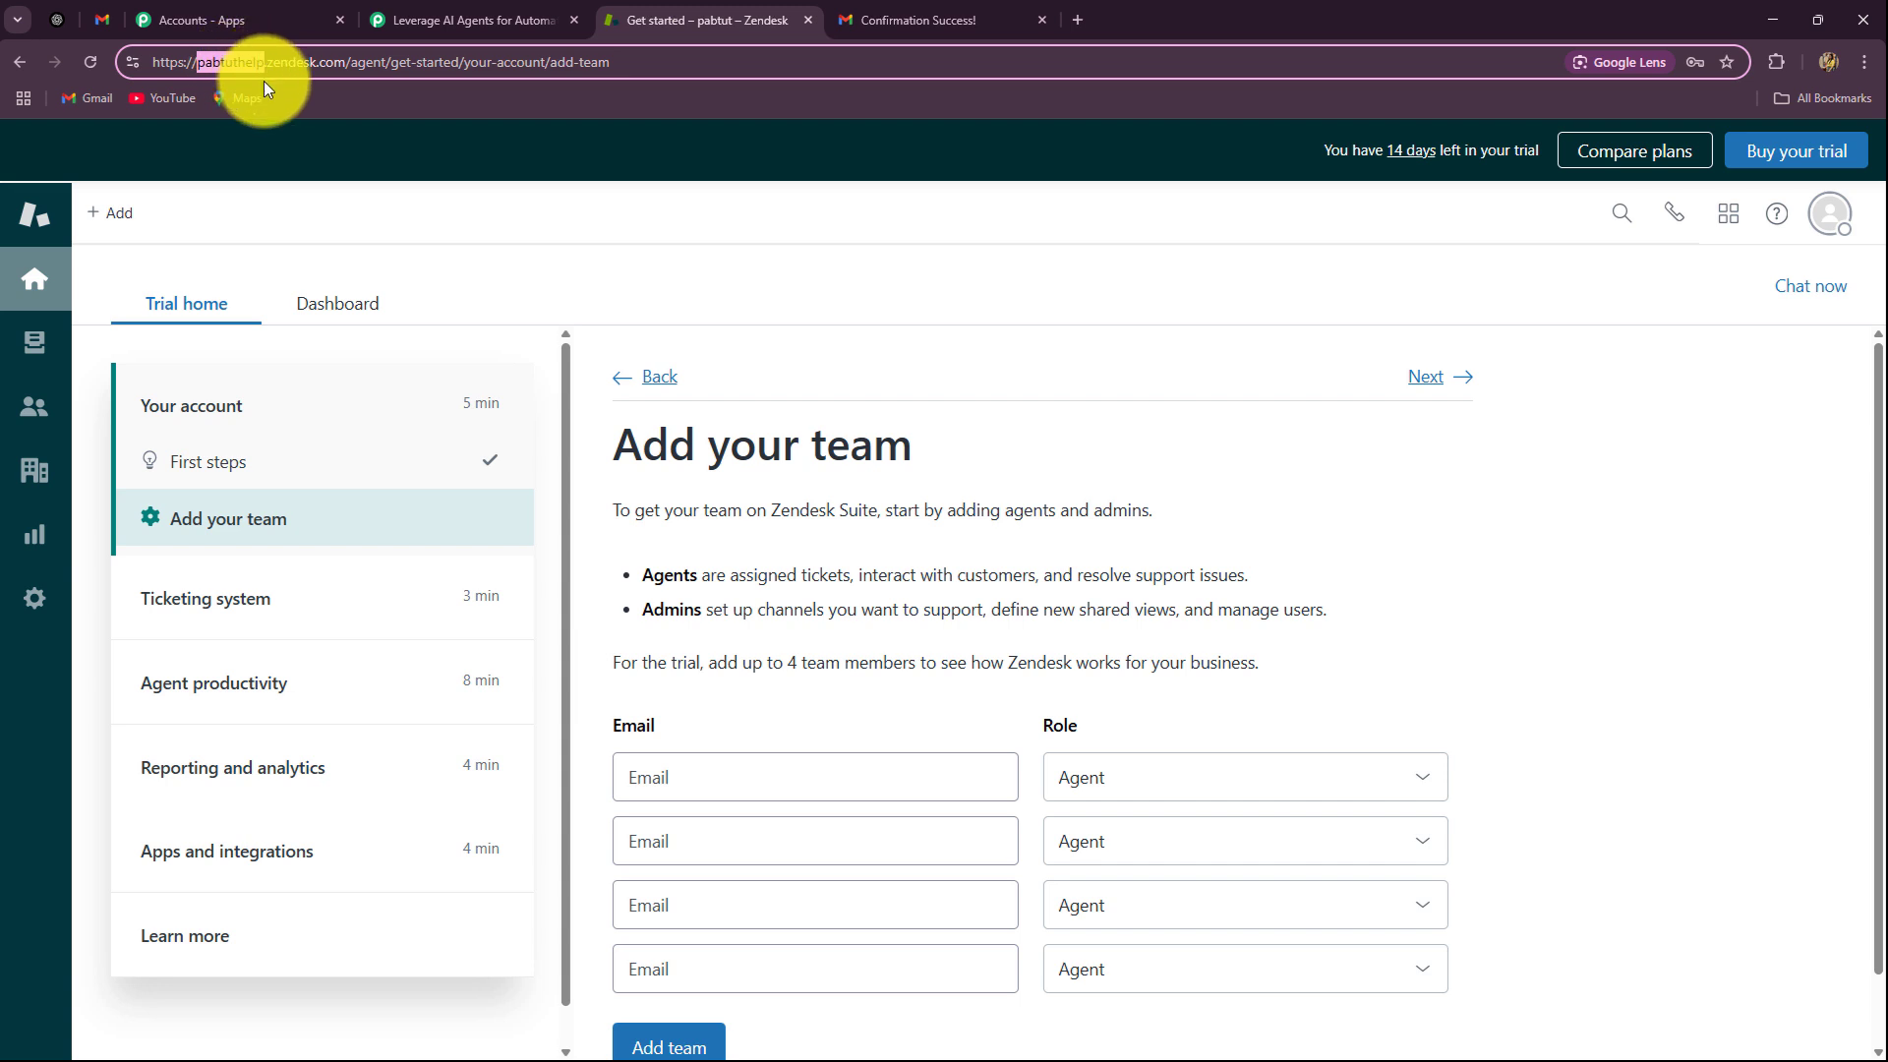
left_click(460, 14)
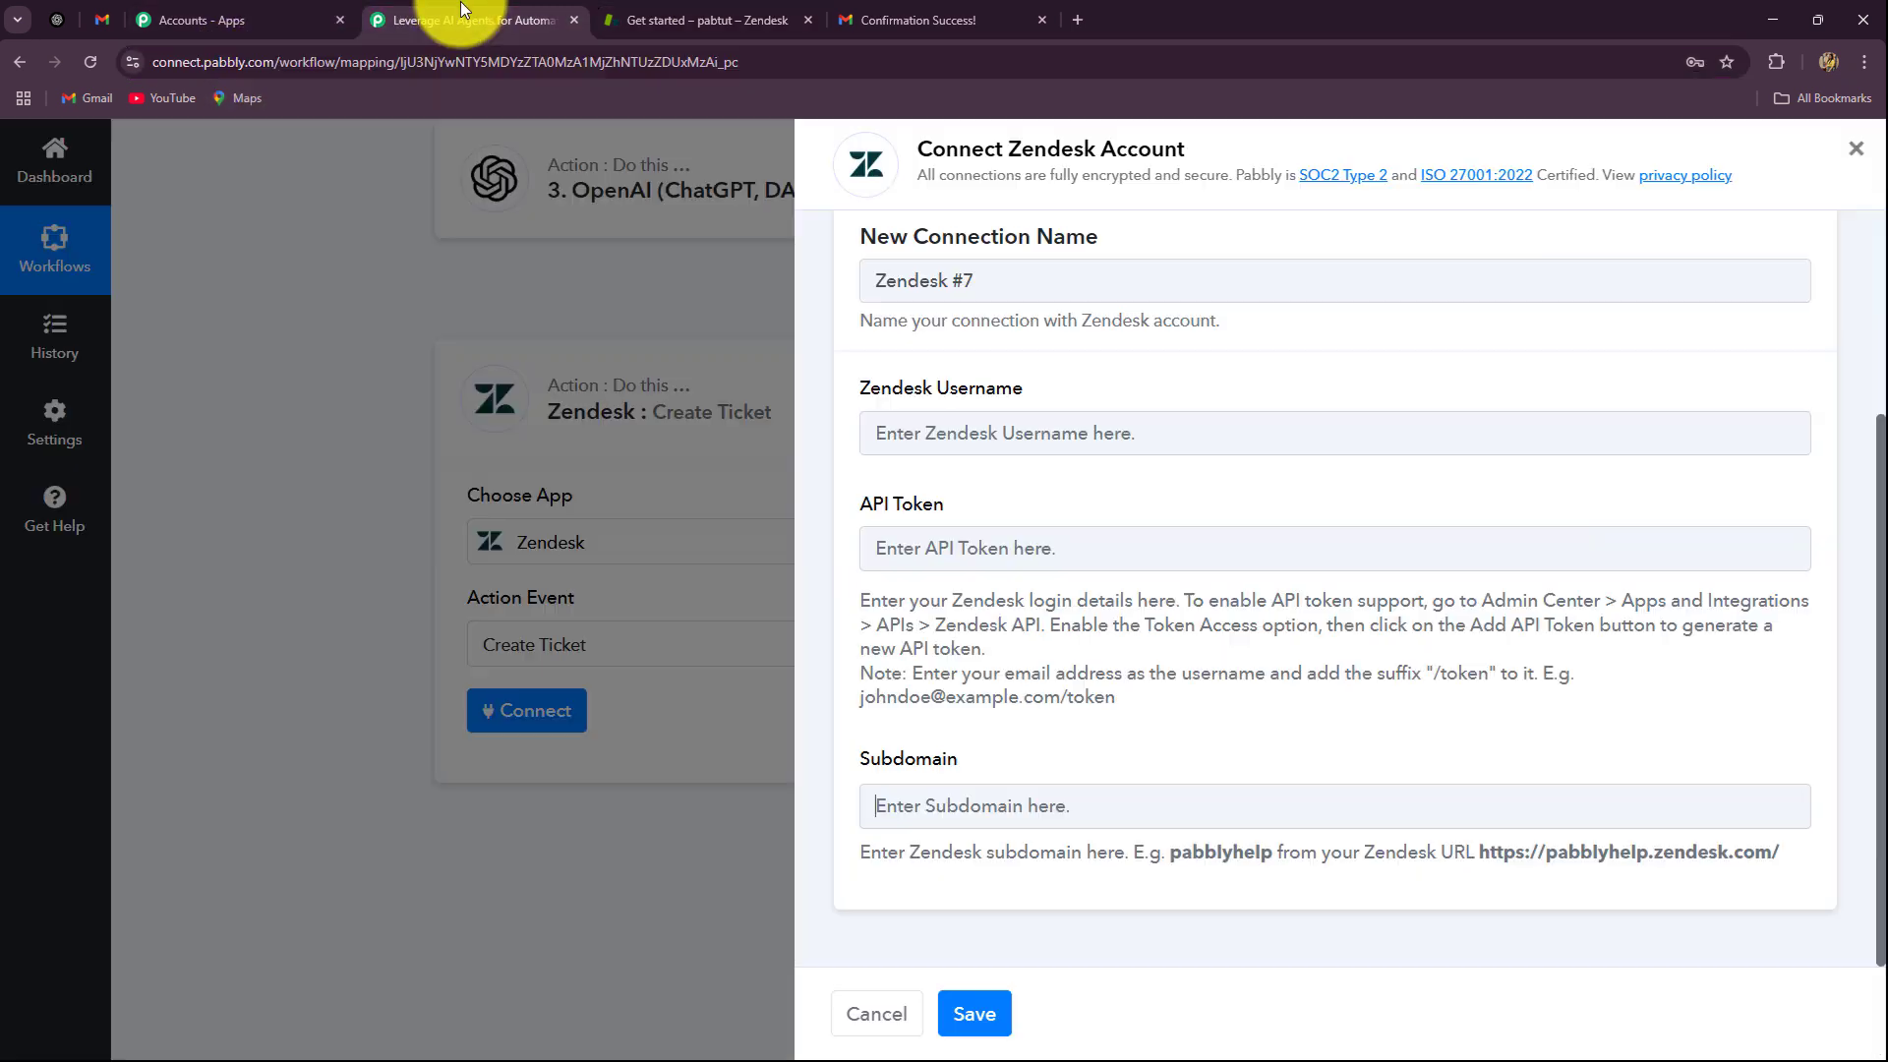
key("ctrl+v")
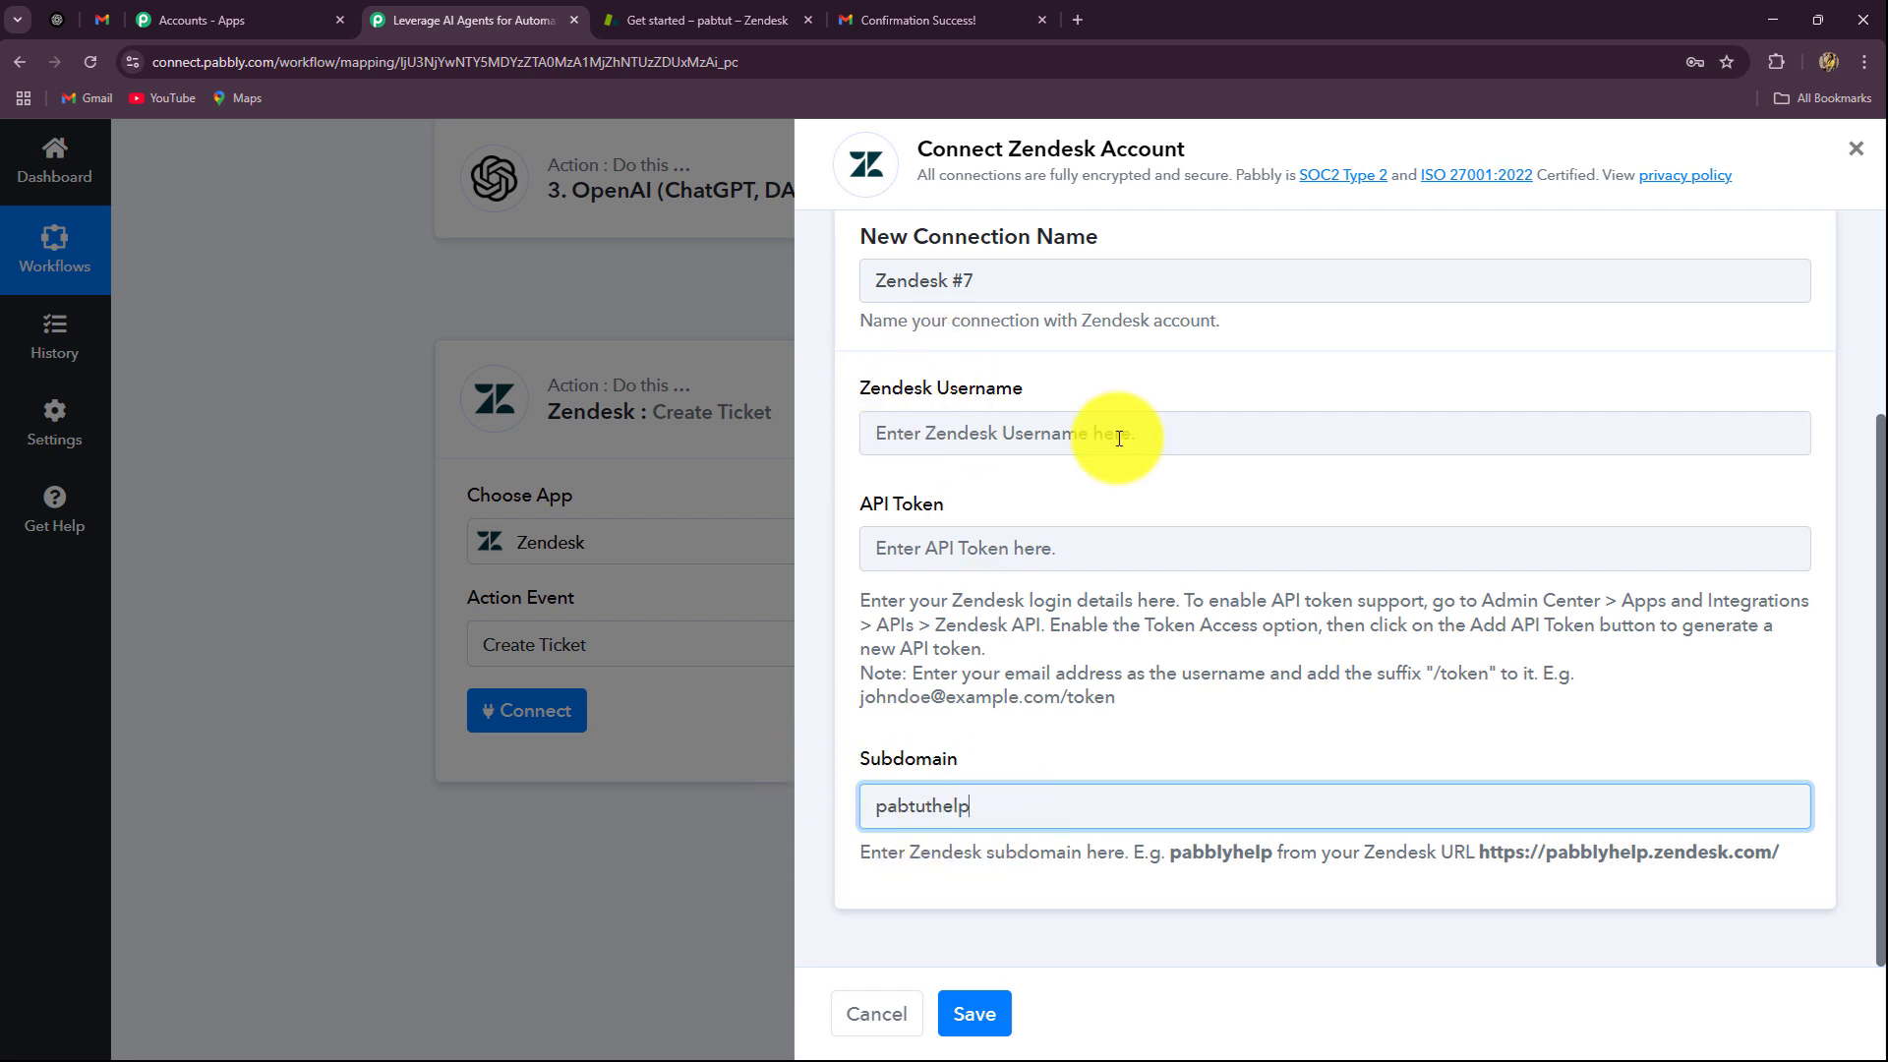
Step: Enter the account e-mail followed by '/token' as the Zendesk Username
left_click(973, 433)
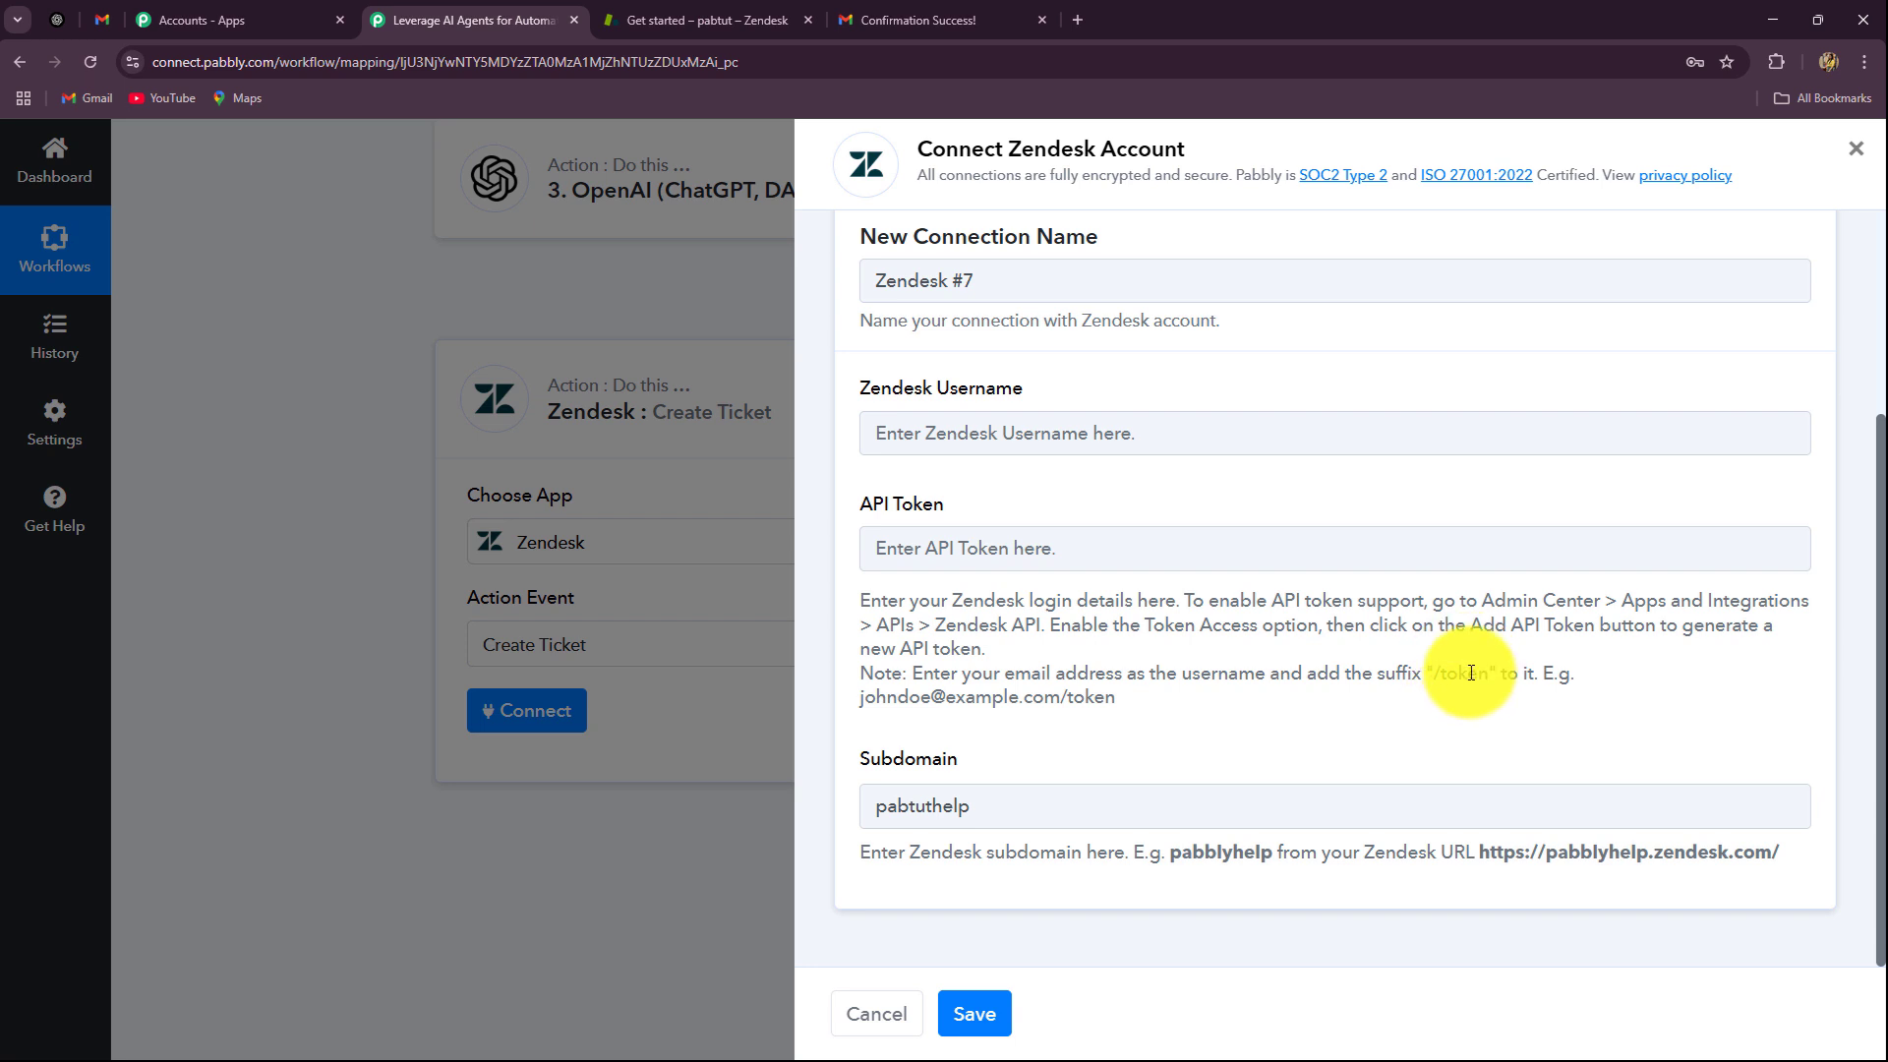
left_click(929, 429)
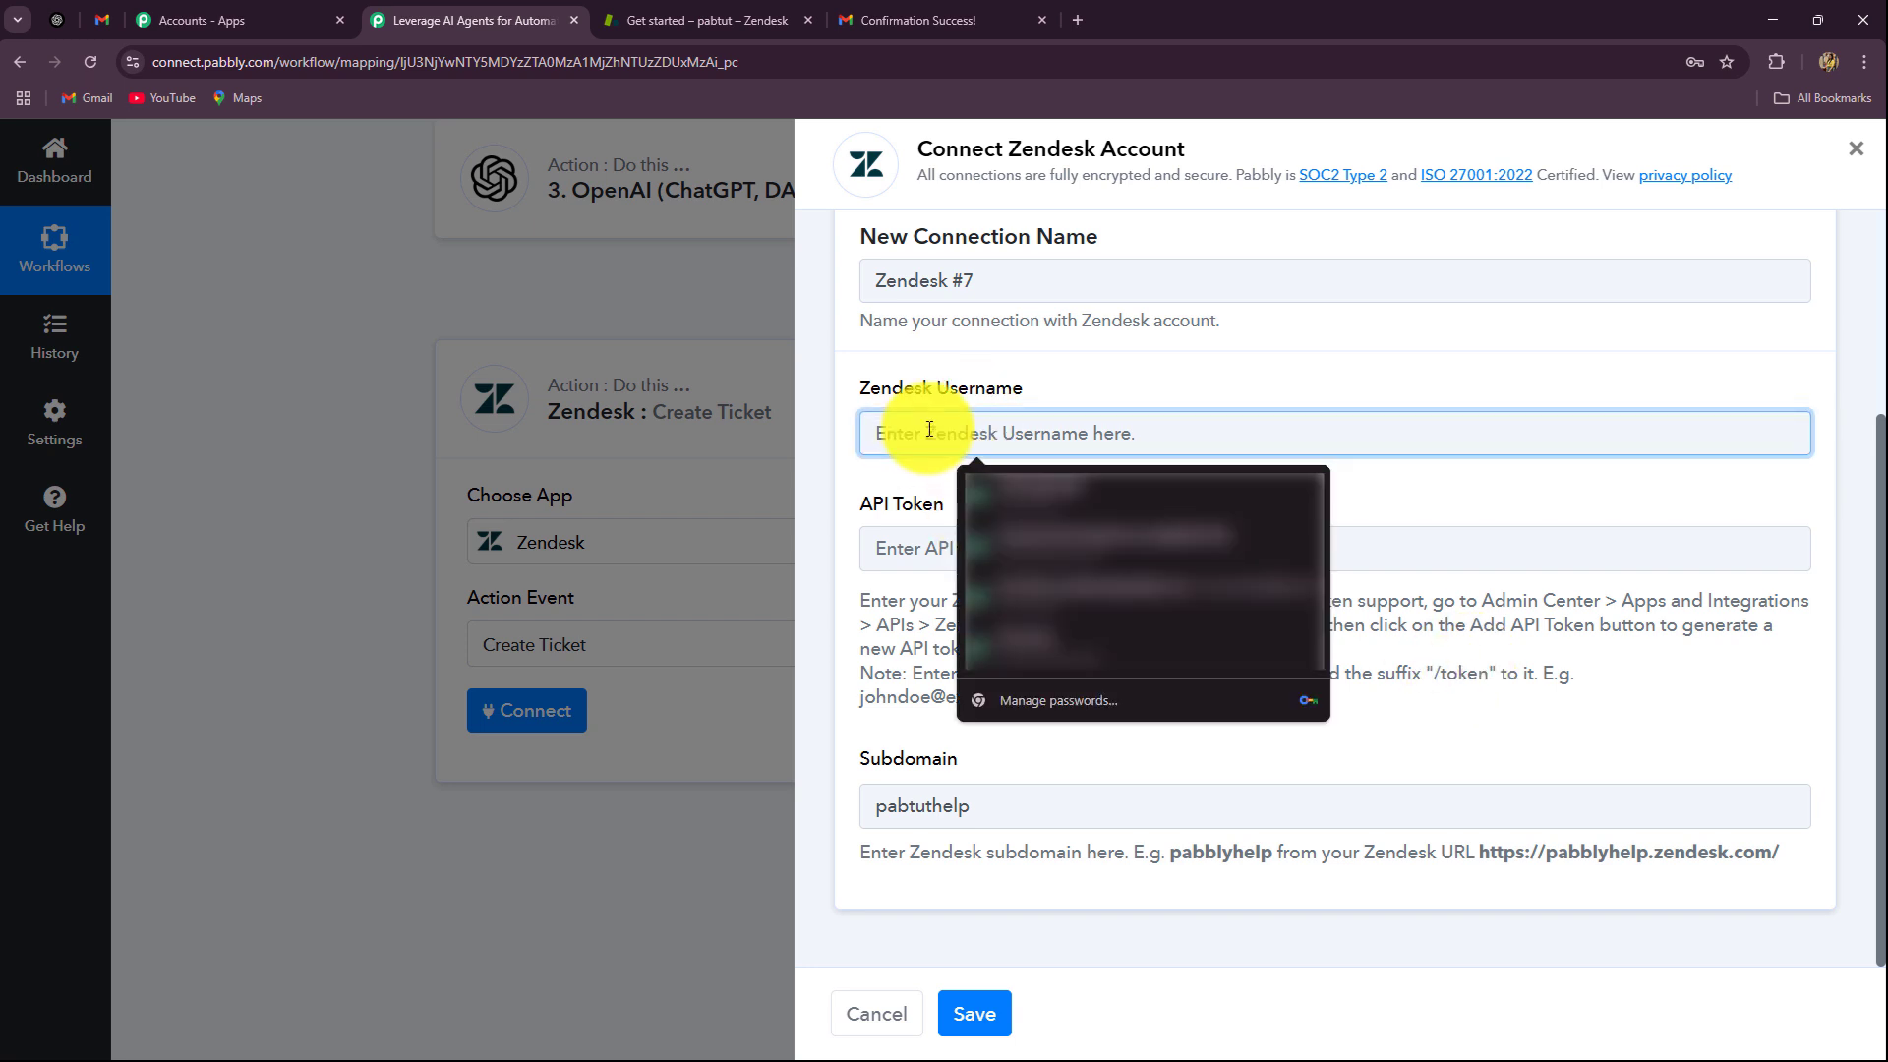
left_click(846, 443)
left_click(900, 443)
key("ctrl+v")
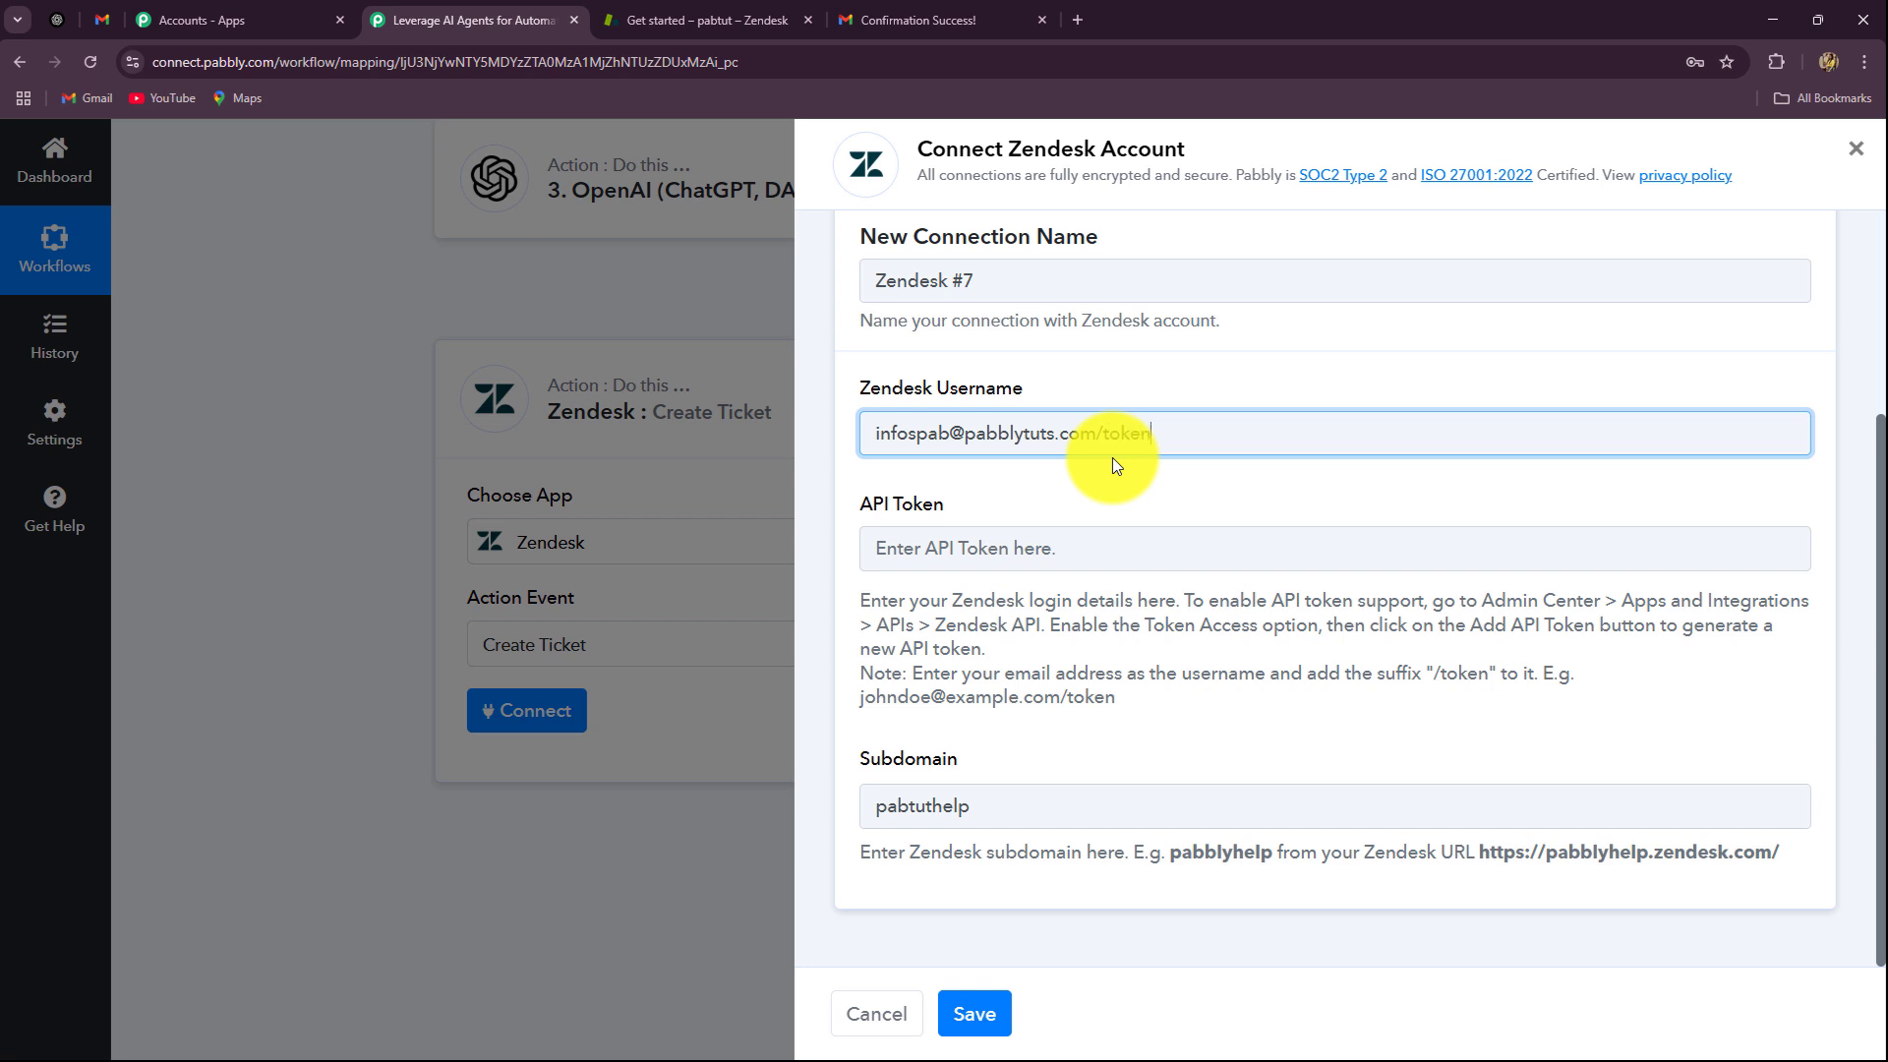
type("/token")
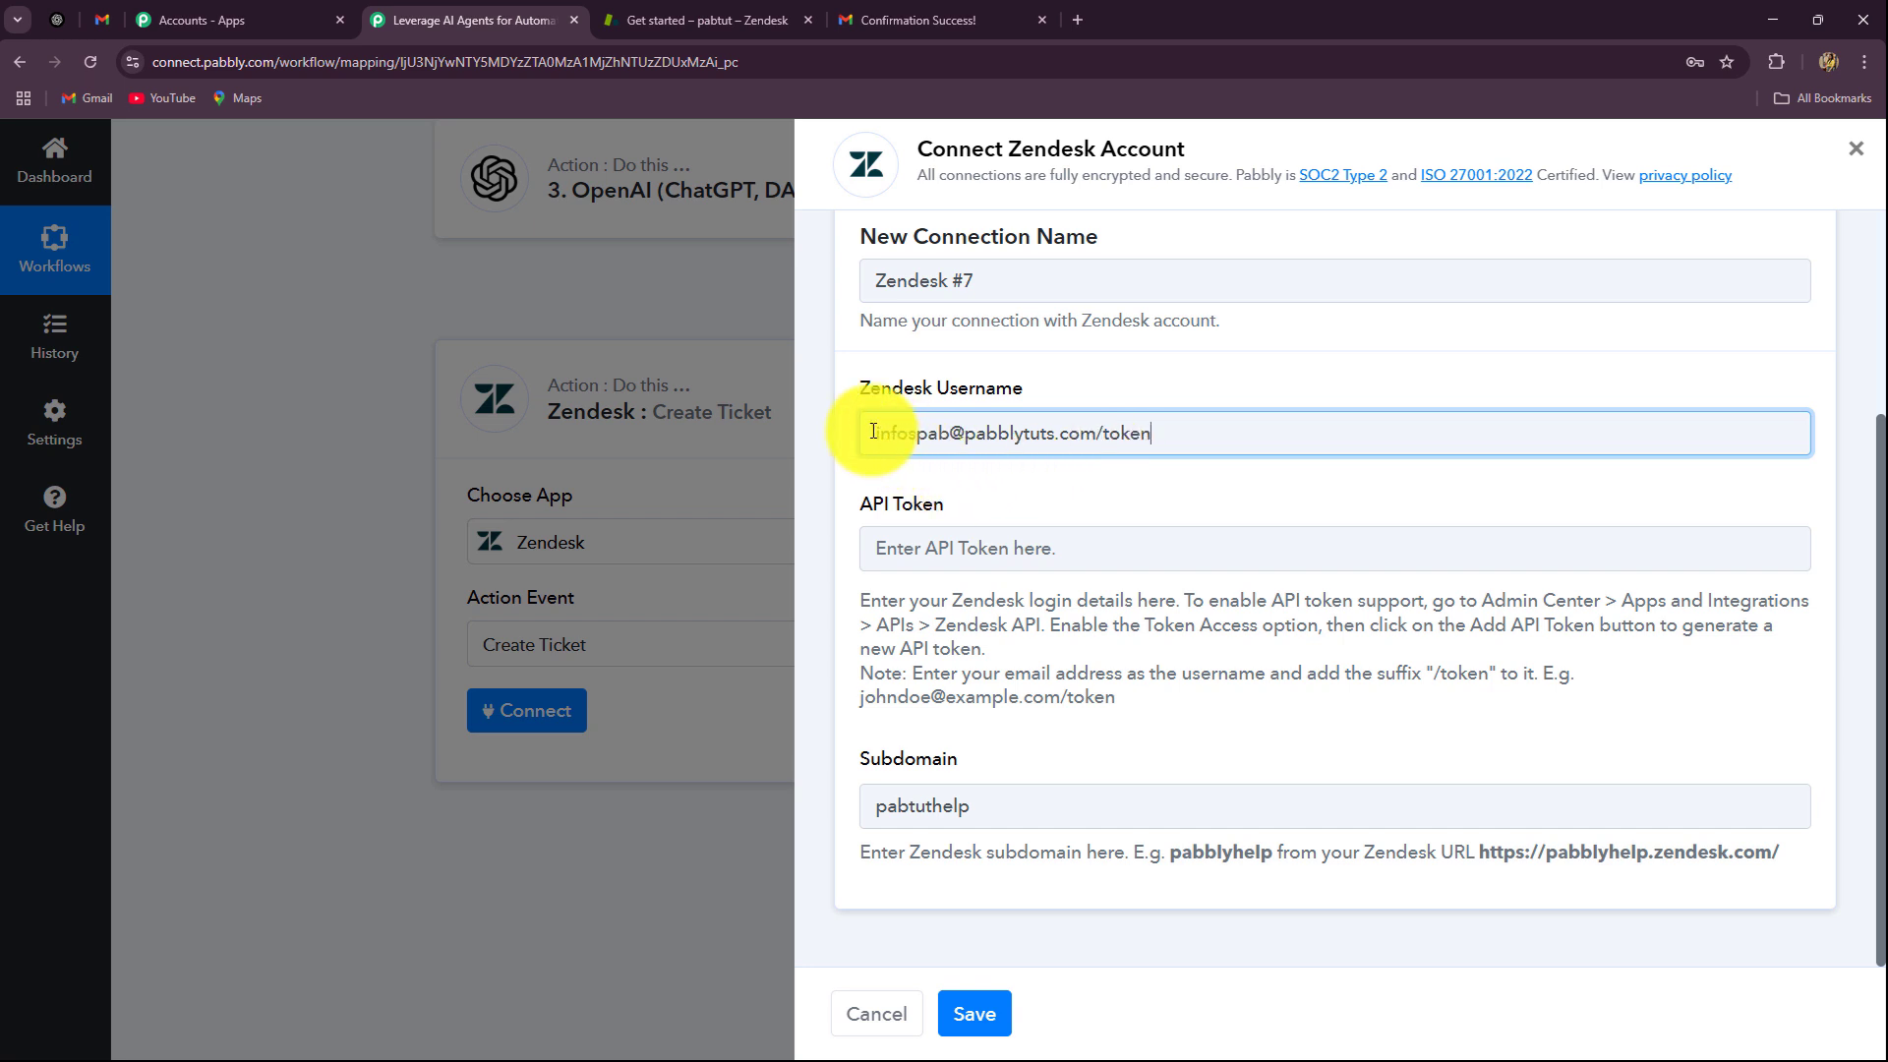
left_click_drag(878, 433, 1087, 445)
left_click(1072, 471)
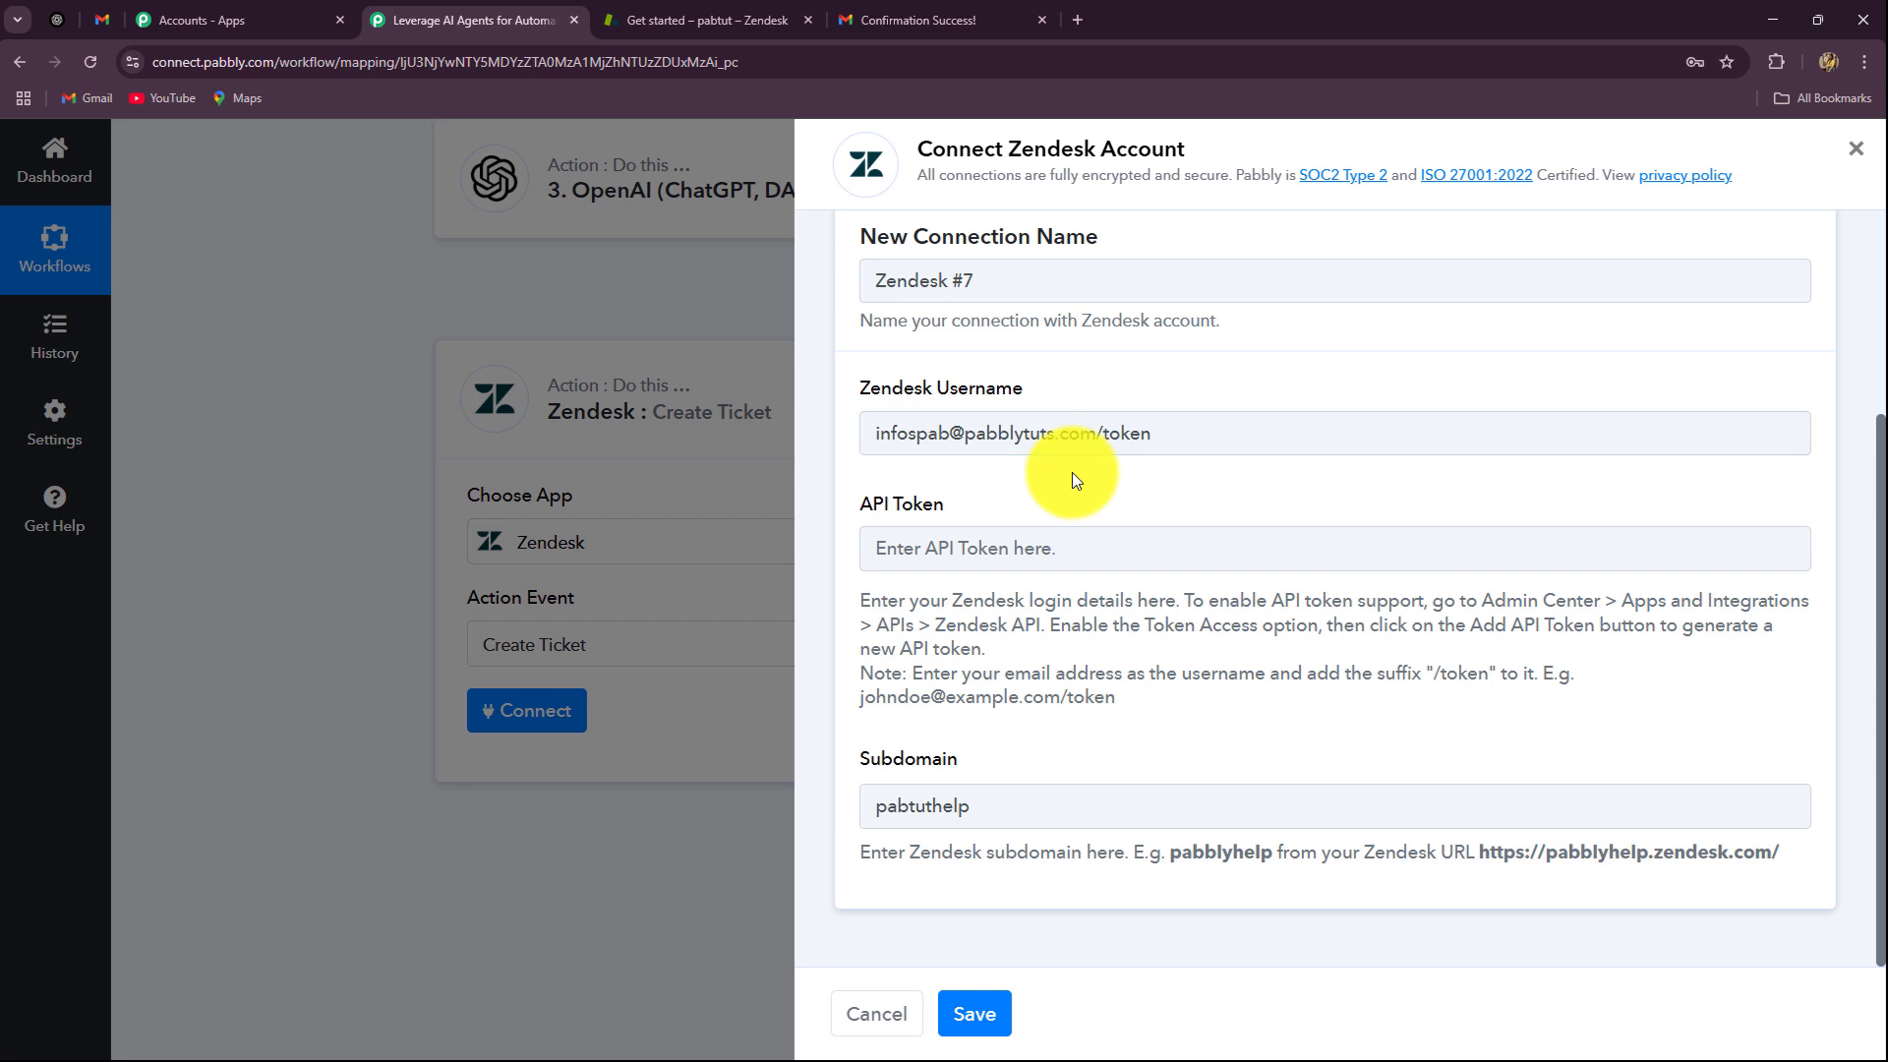
left_click(1012, 555)
left_click(863, 581)
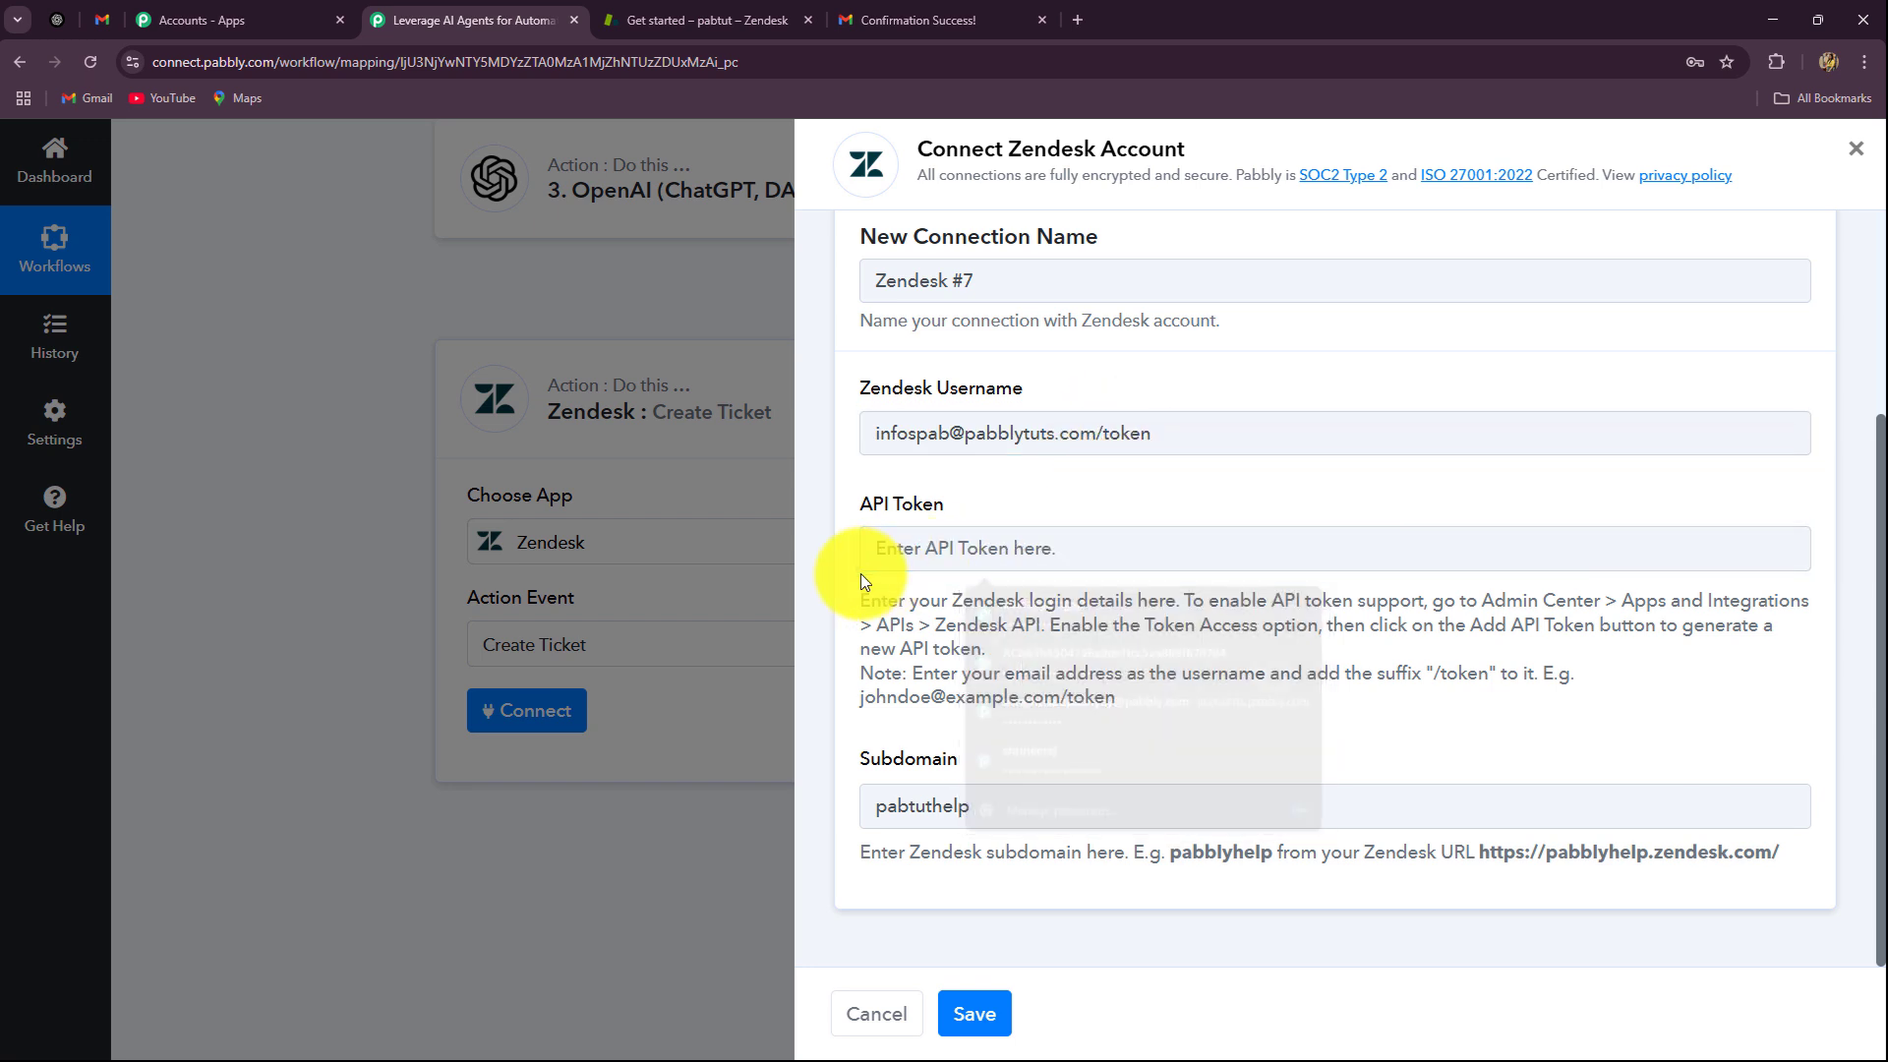
Step: Open Zendesk API settings in Admin Center and accept the API terms of service
left_click(708, 20)
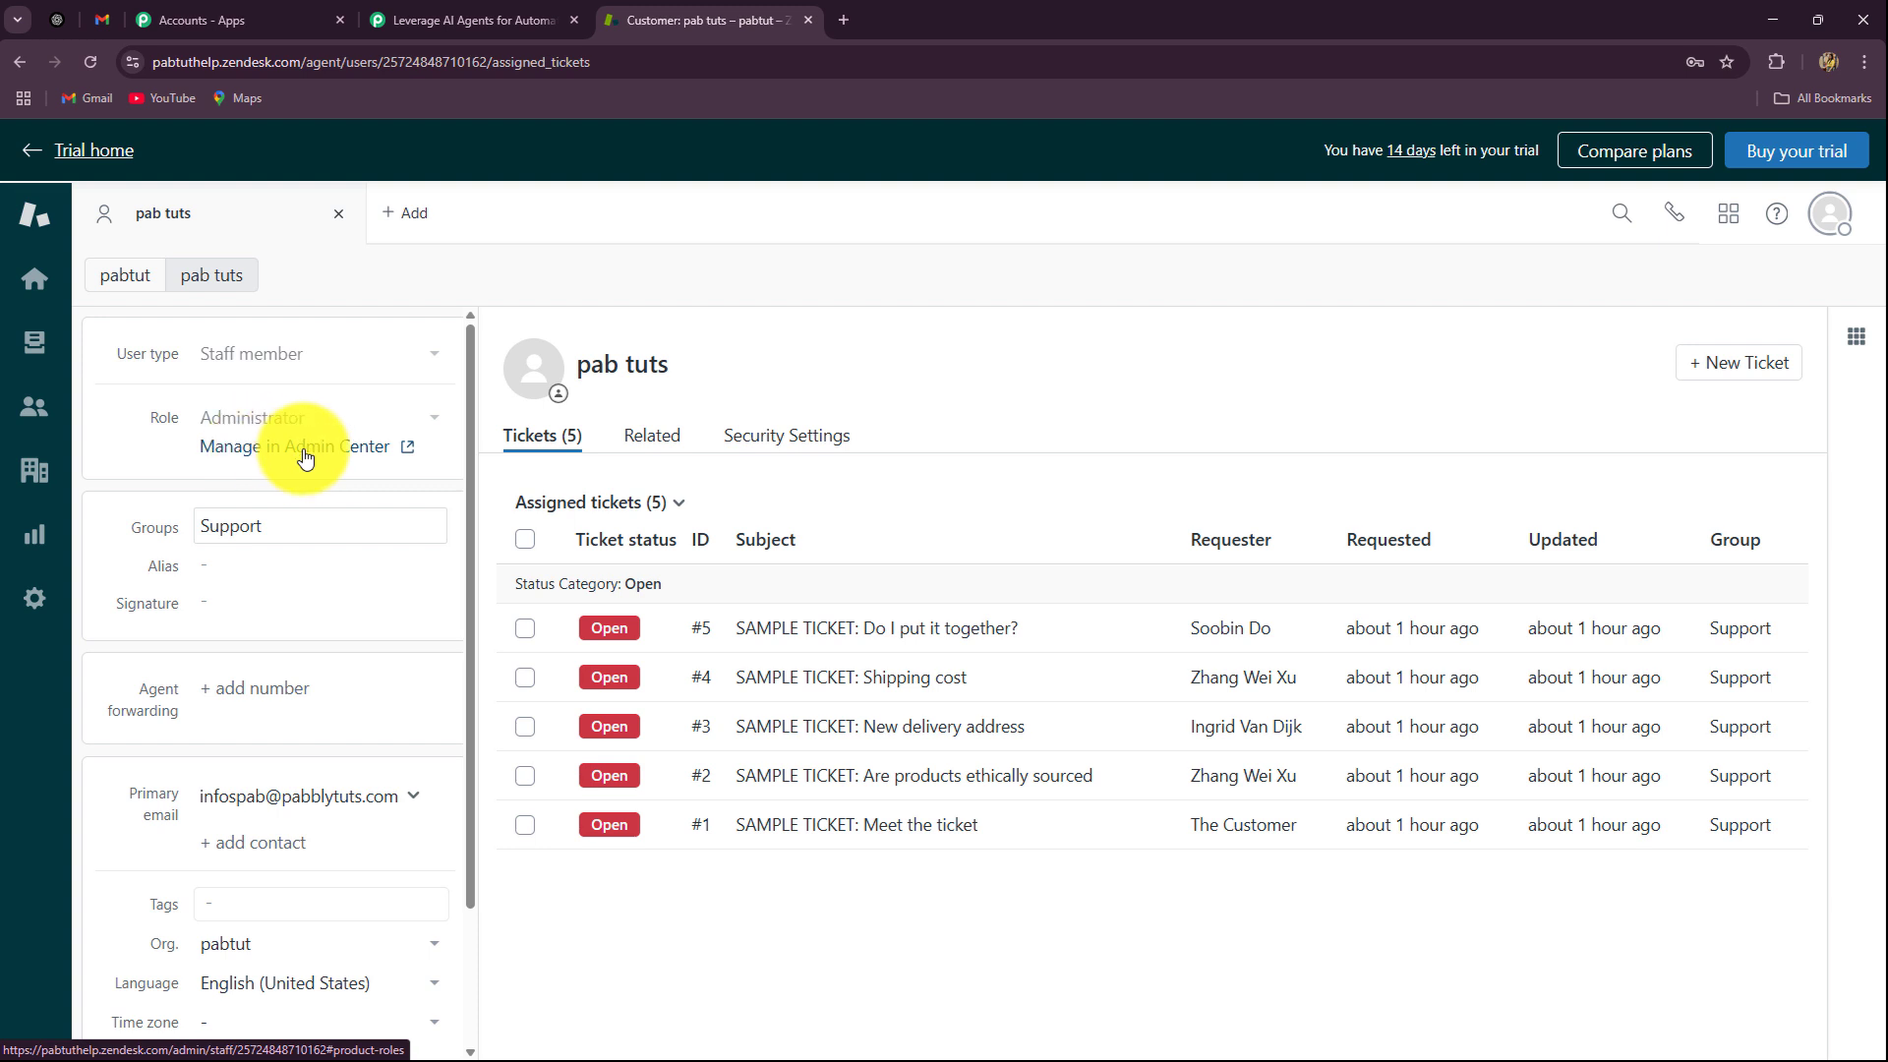
left_click(344, 447)
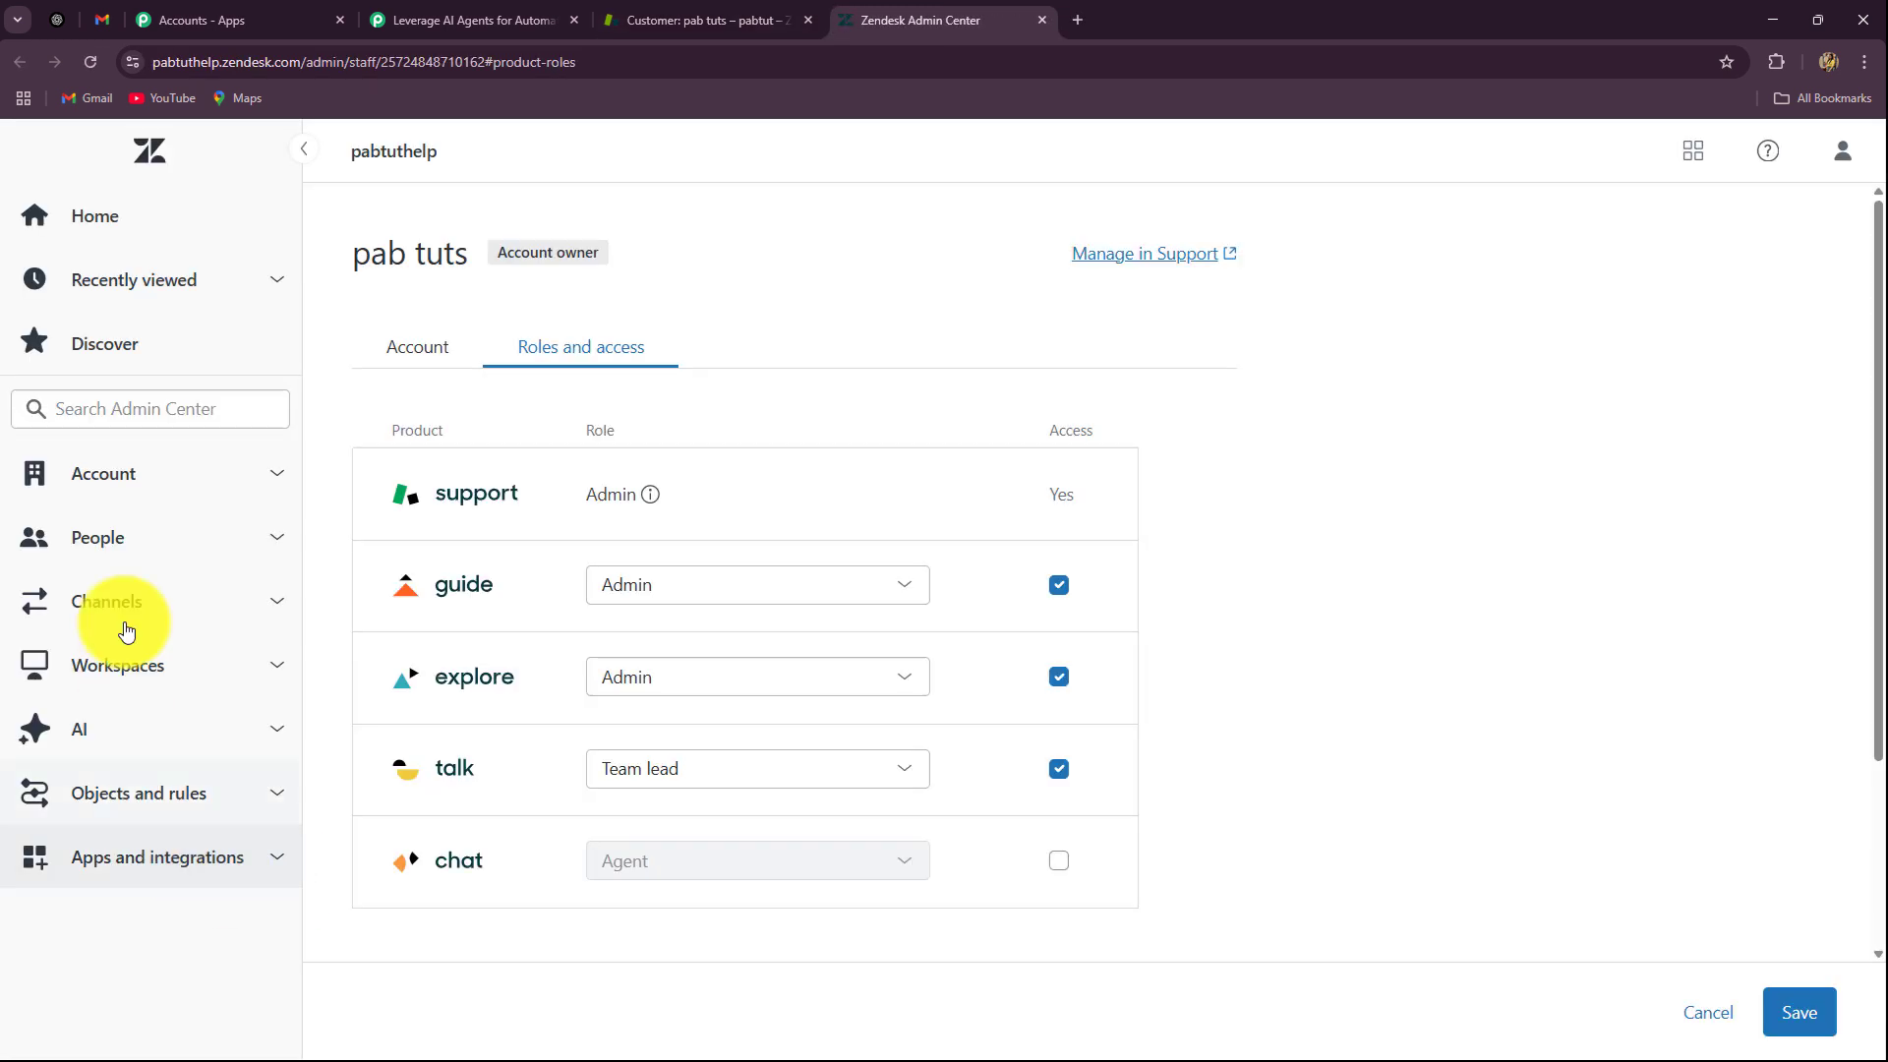
left_click(135, 863)
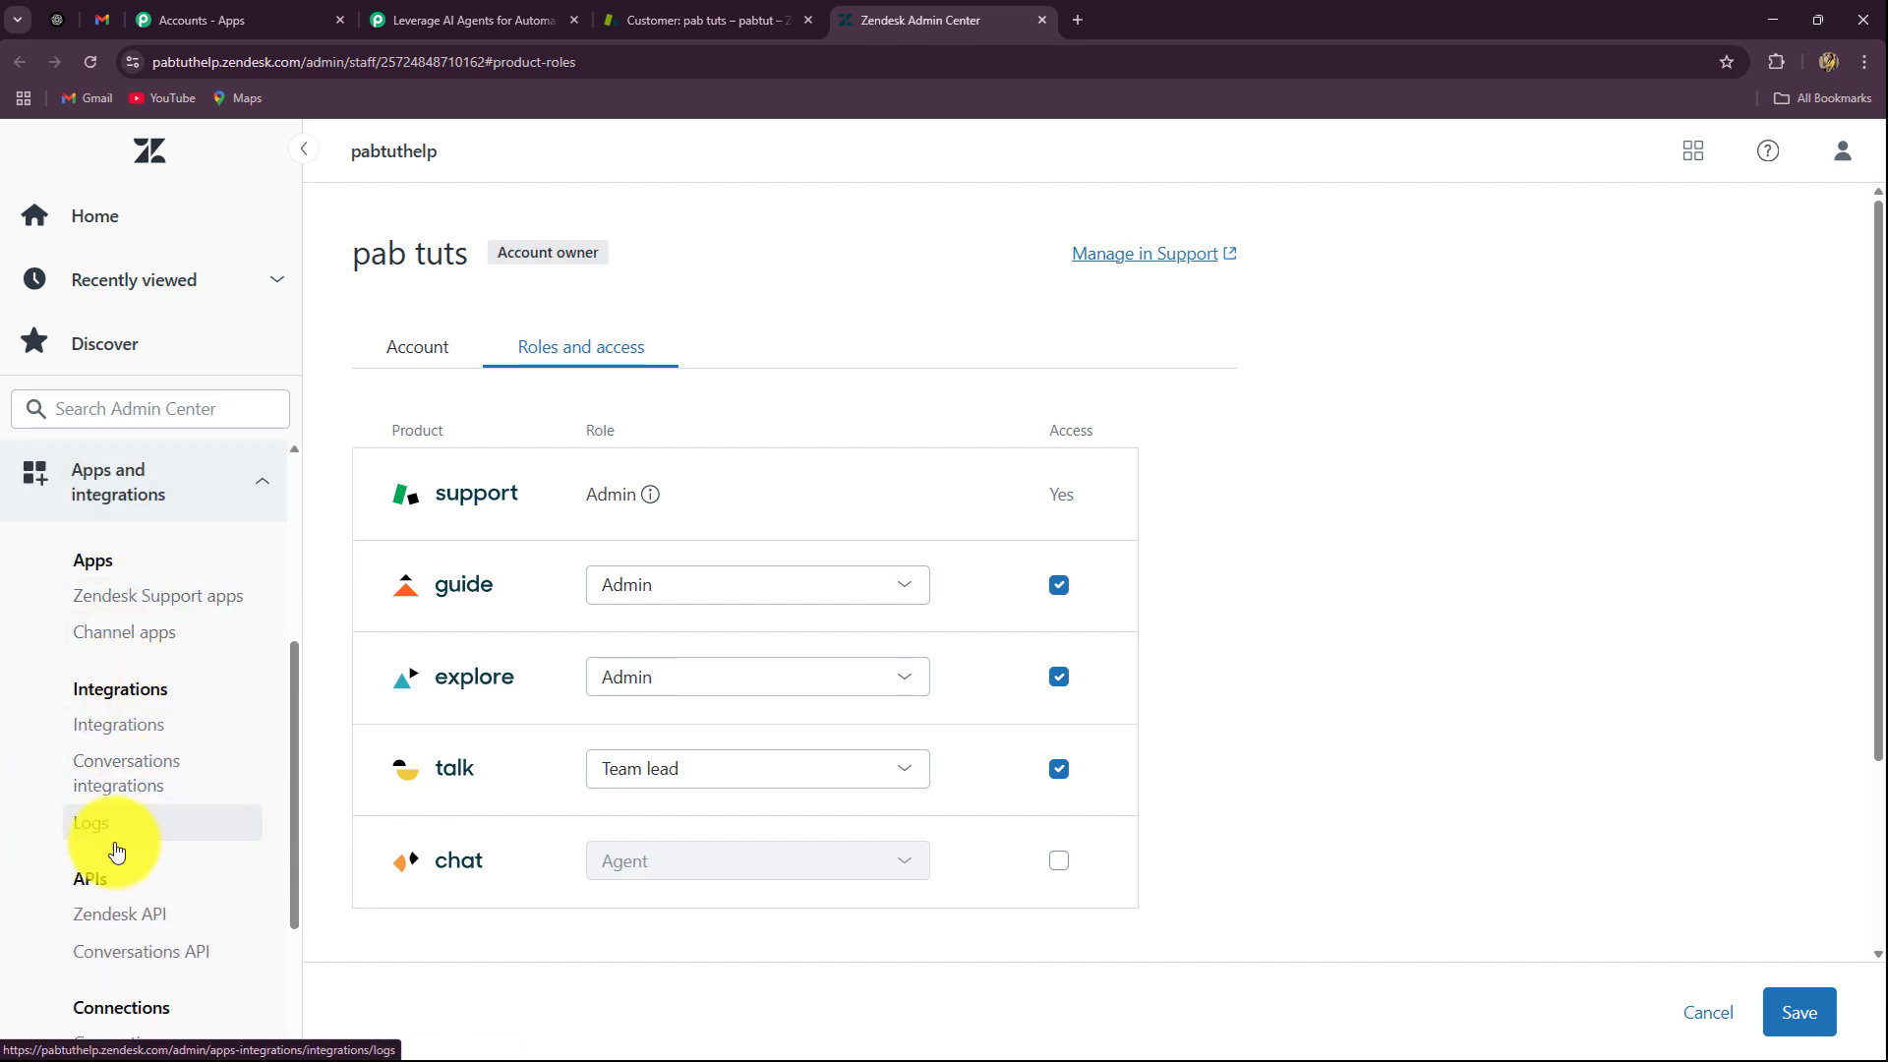
left_click(114, 923)
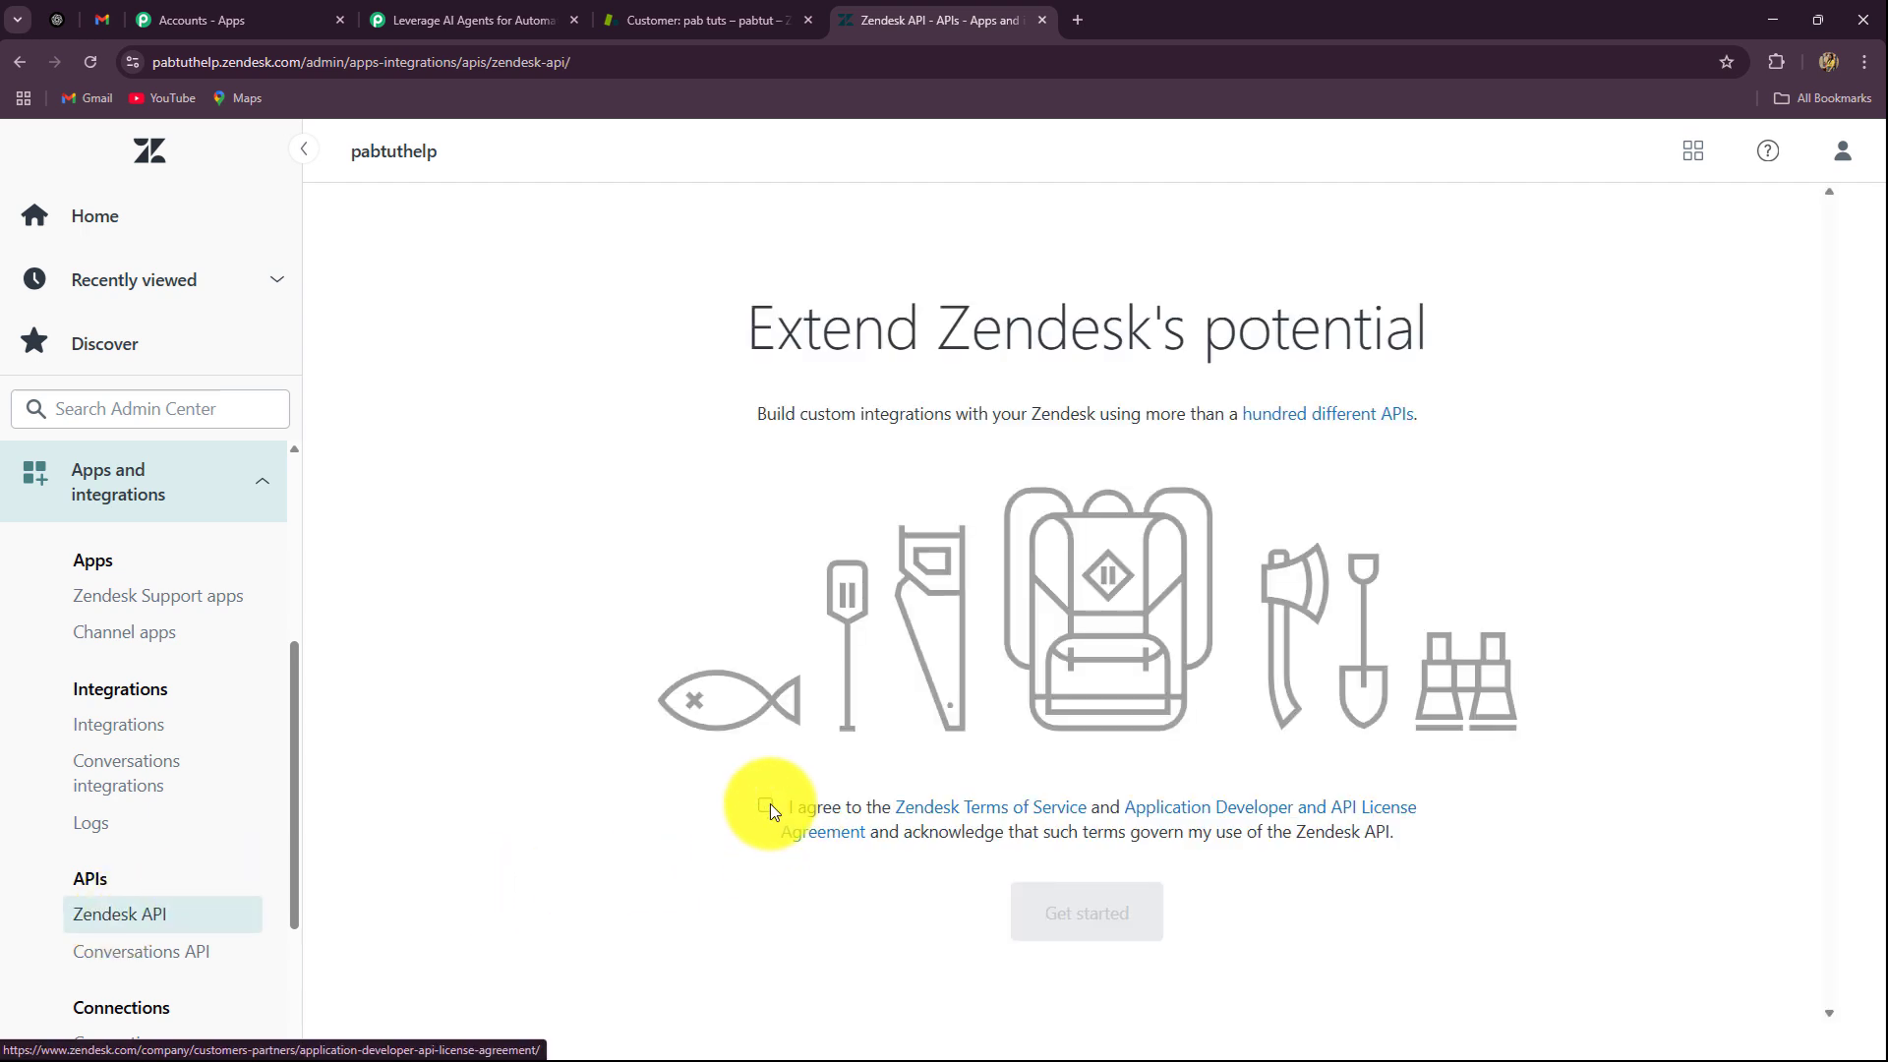
left_click(765, 805)
left_click(1114, 913)
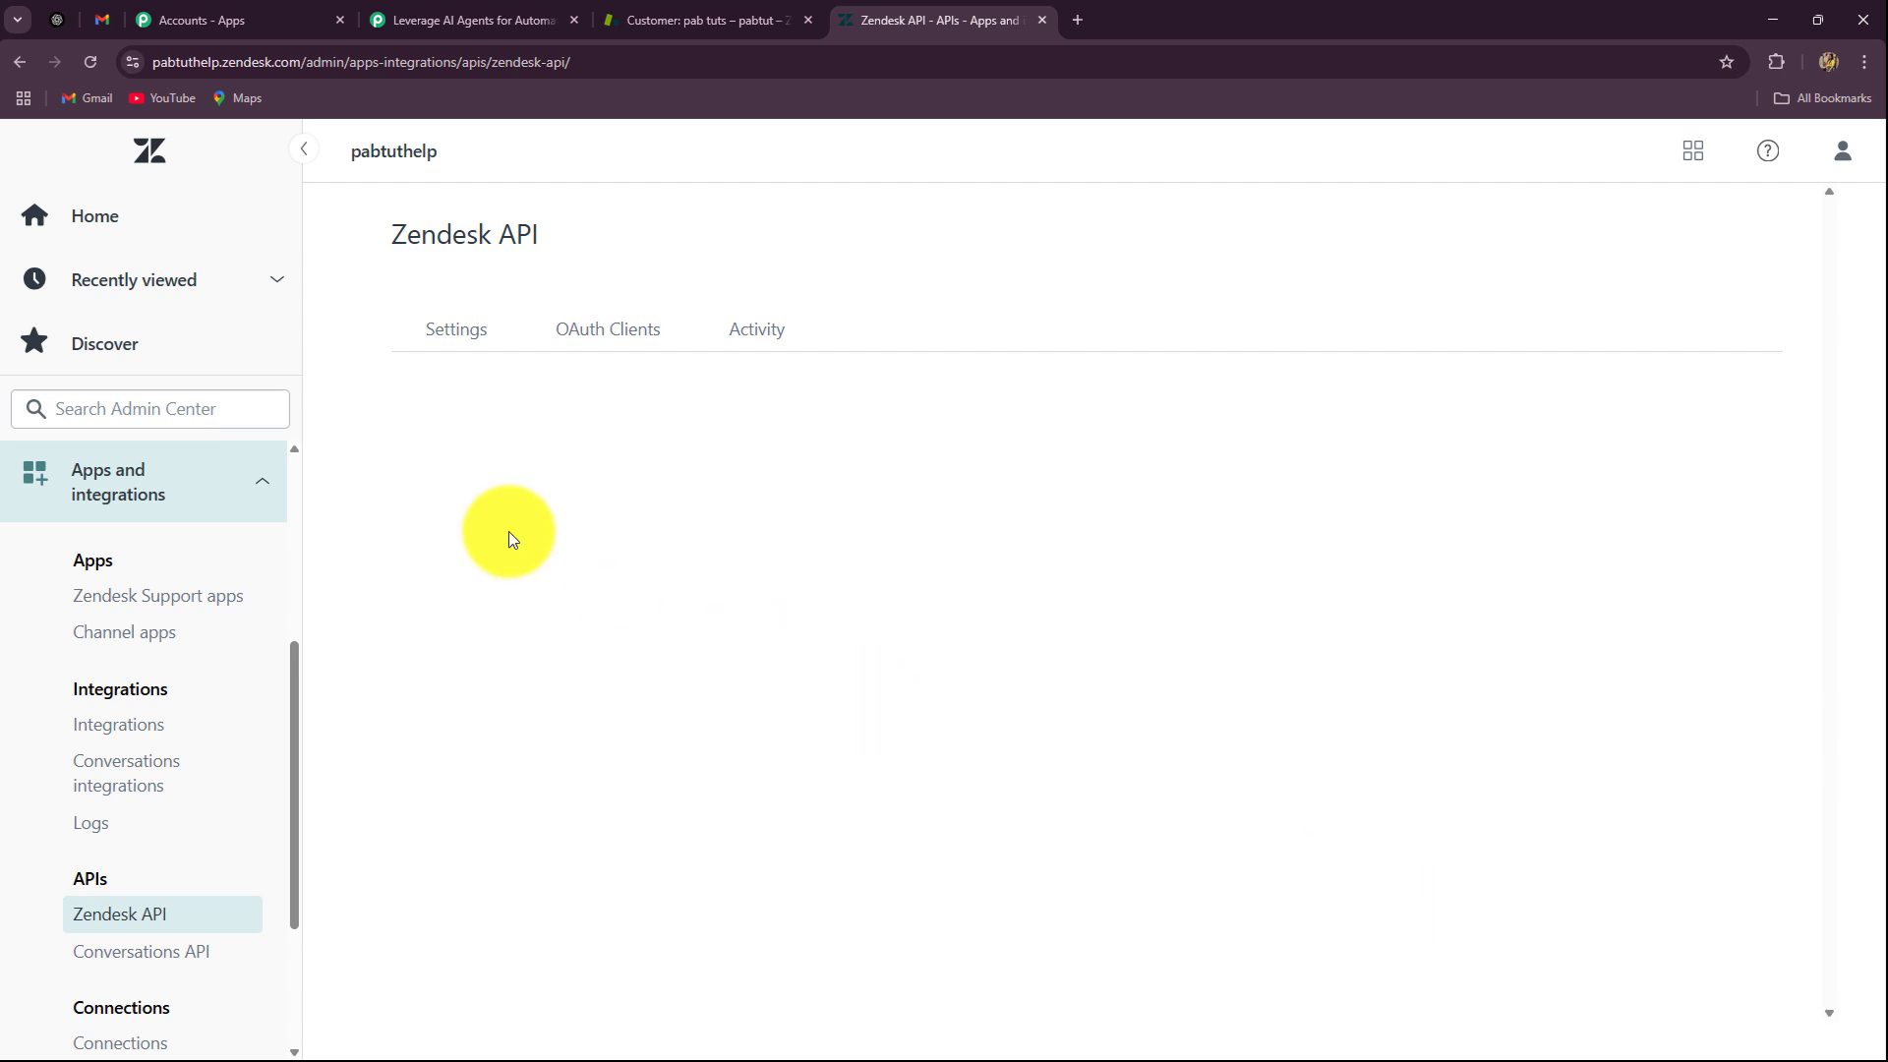
Step: Enable token access, create, copy and save a new API token, then return to Pabbly
left_click(1739, 437)
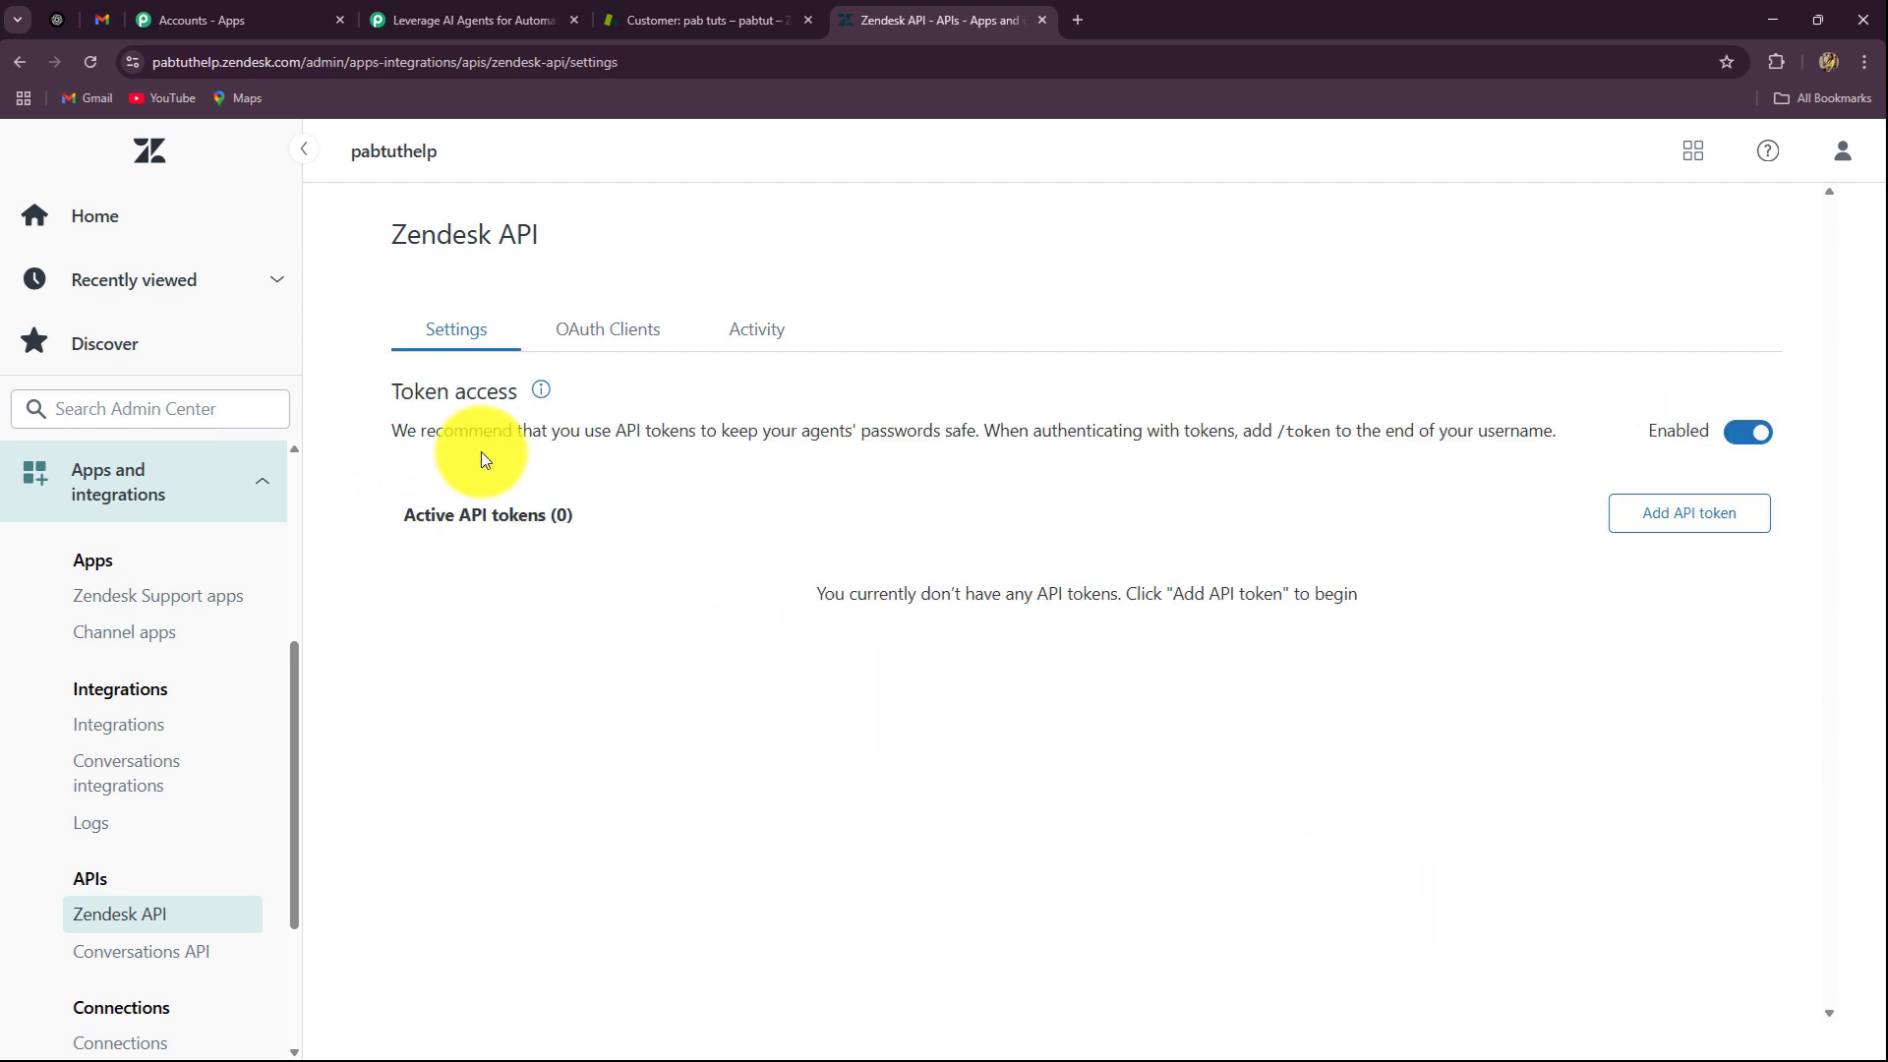
left_click(1683, 518)
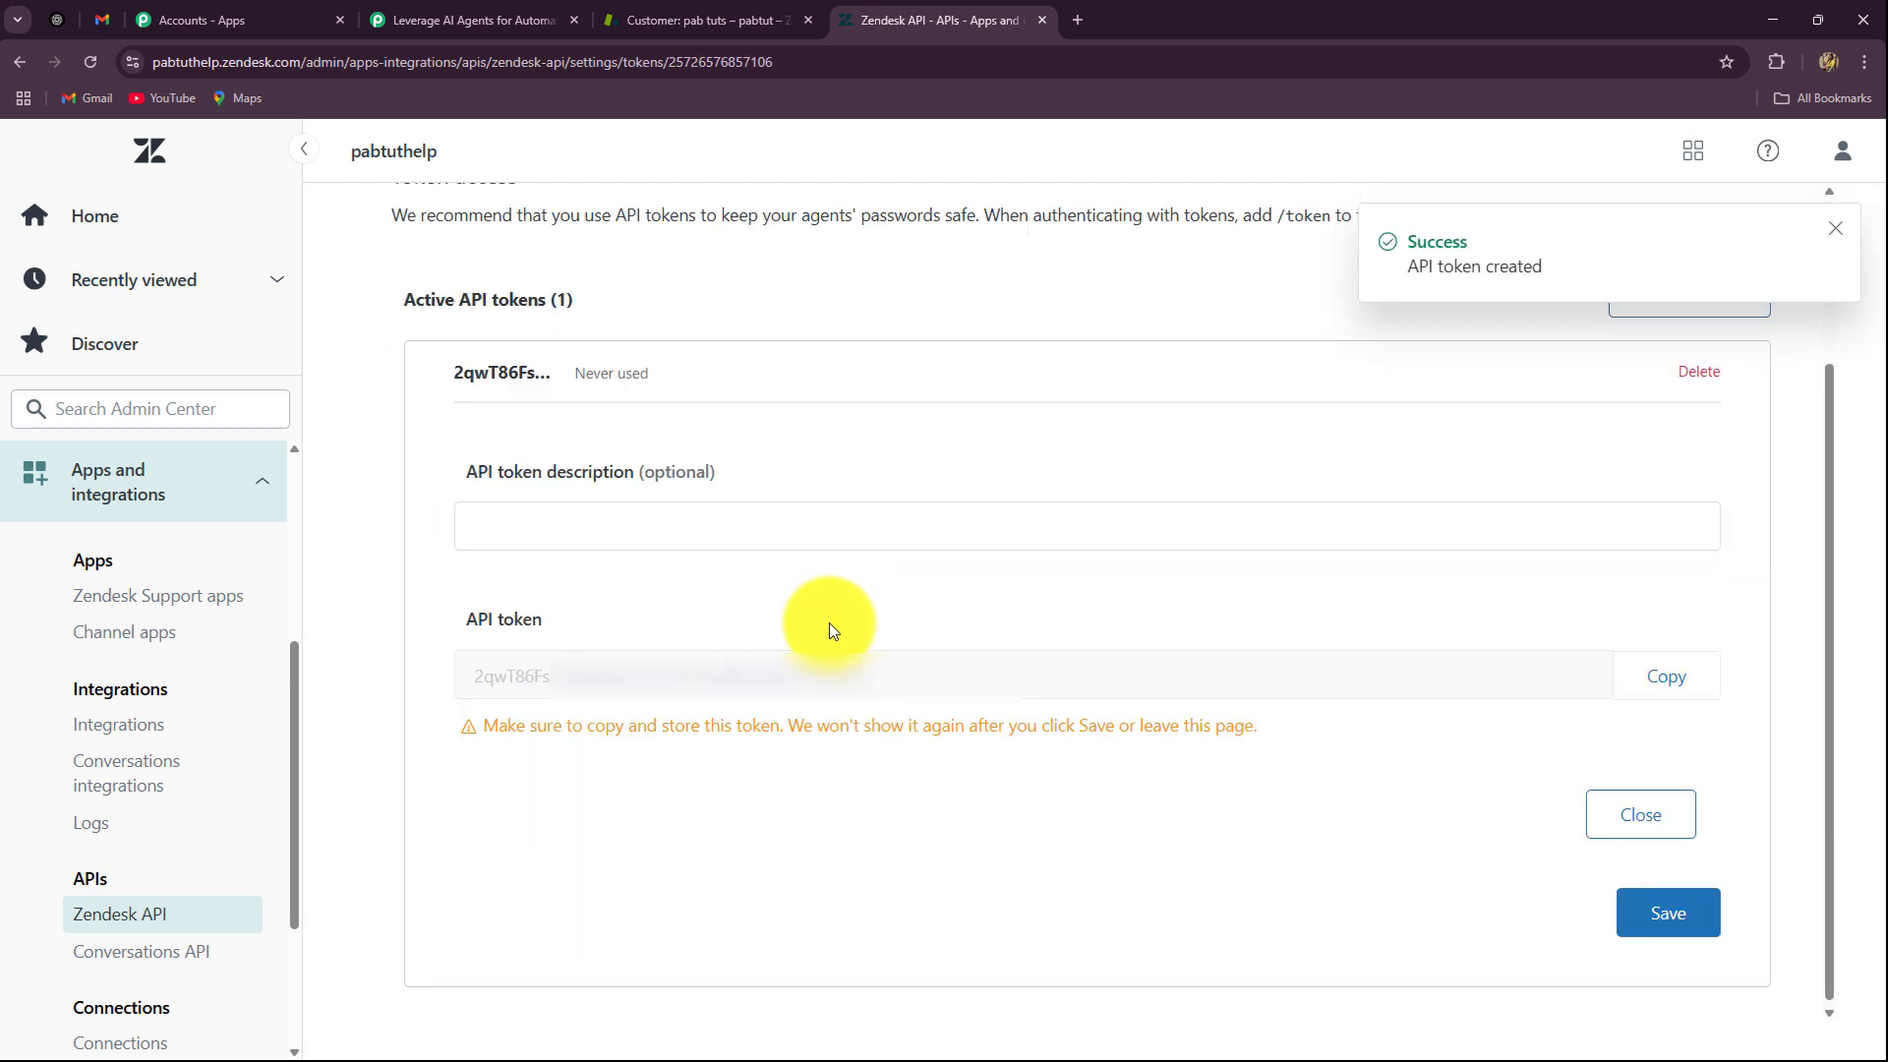
left_click(1665, 676)
left_click(1660, 914)
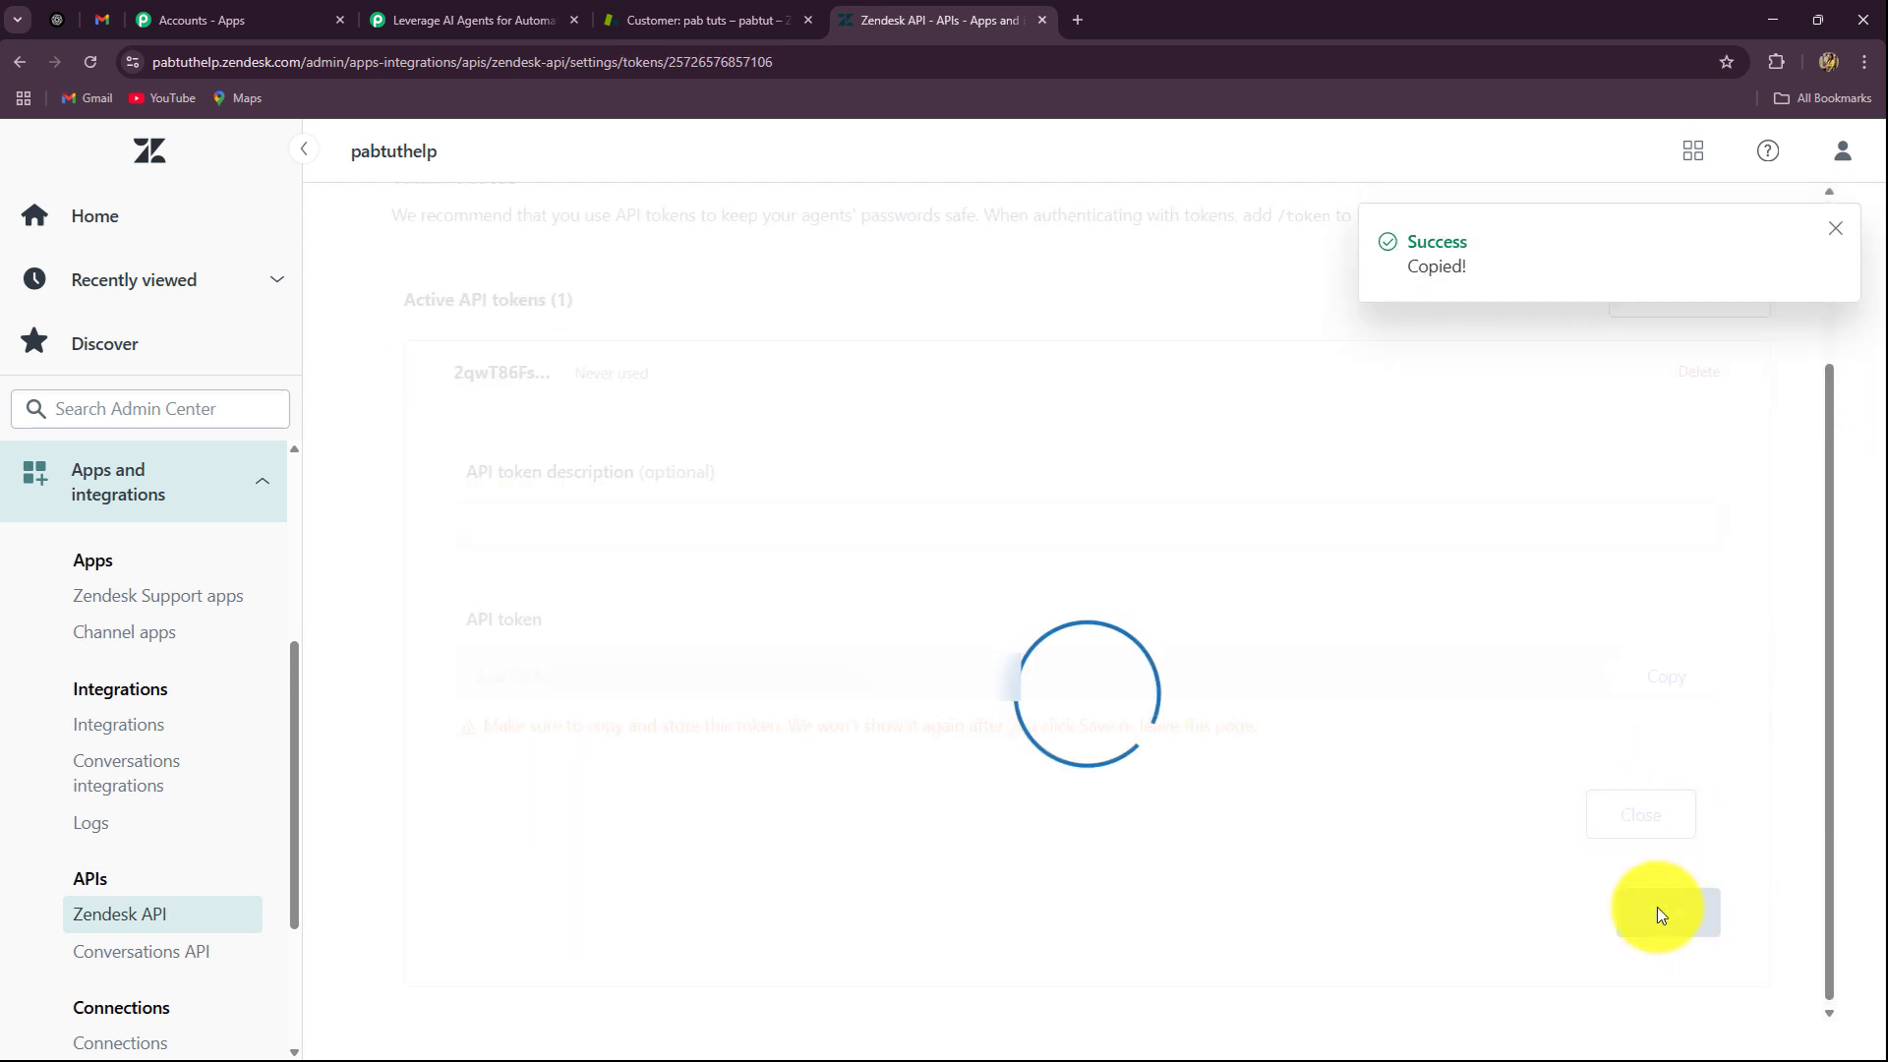
left_click(614, 20)
left_click(472, 19)
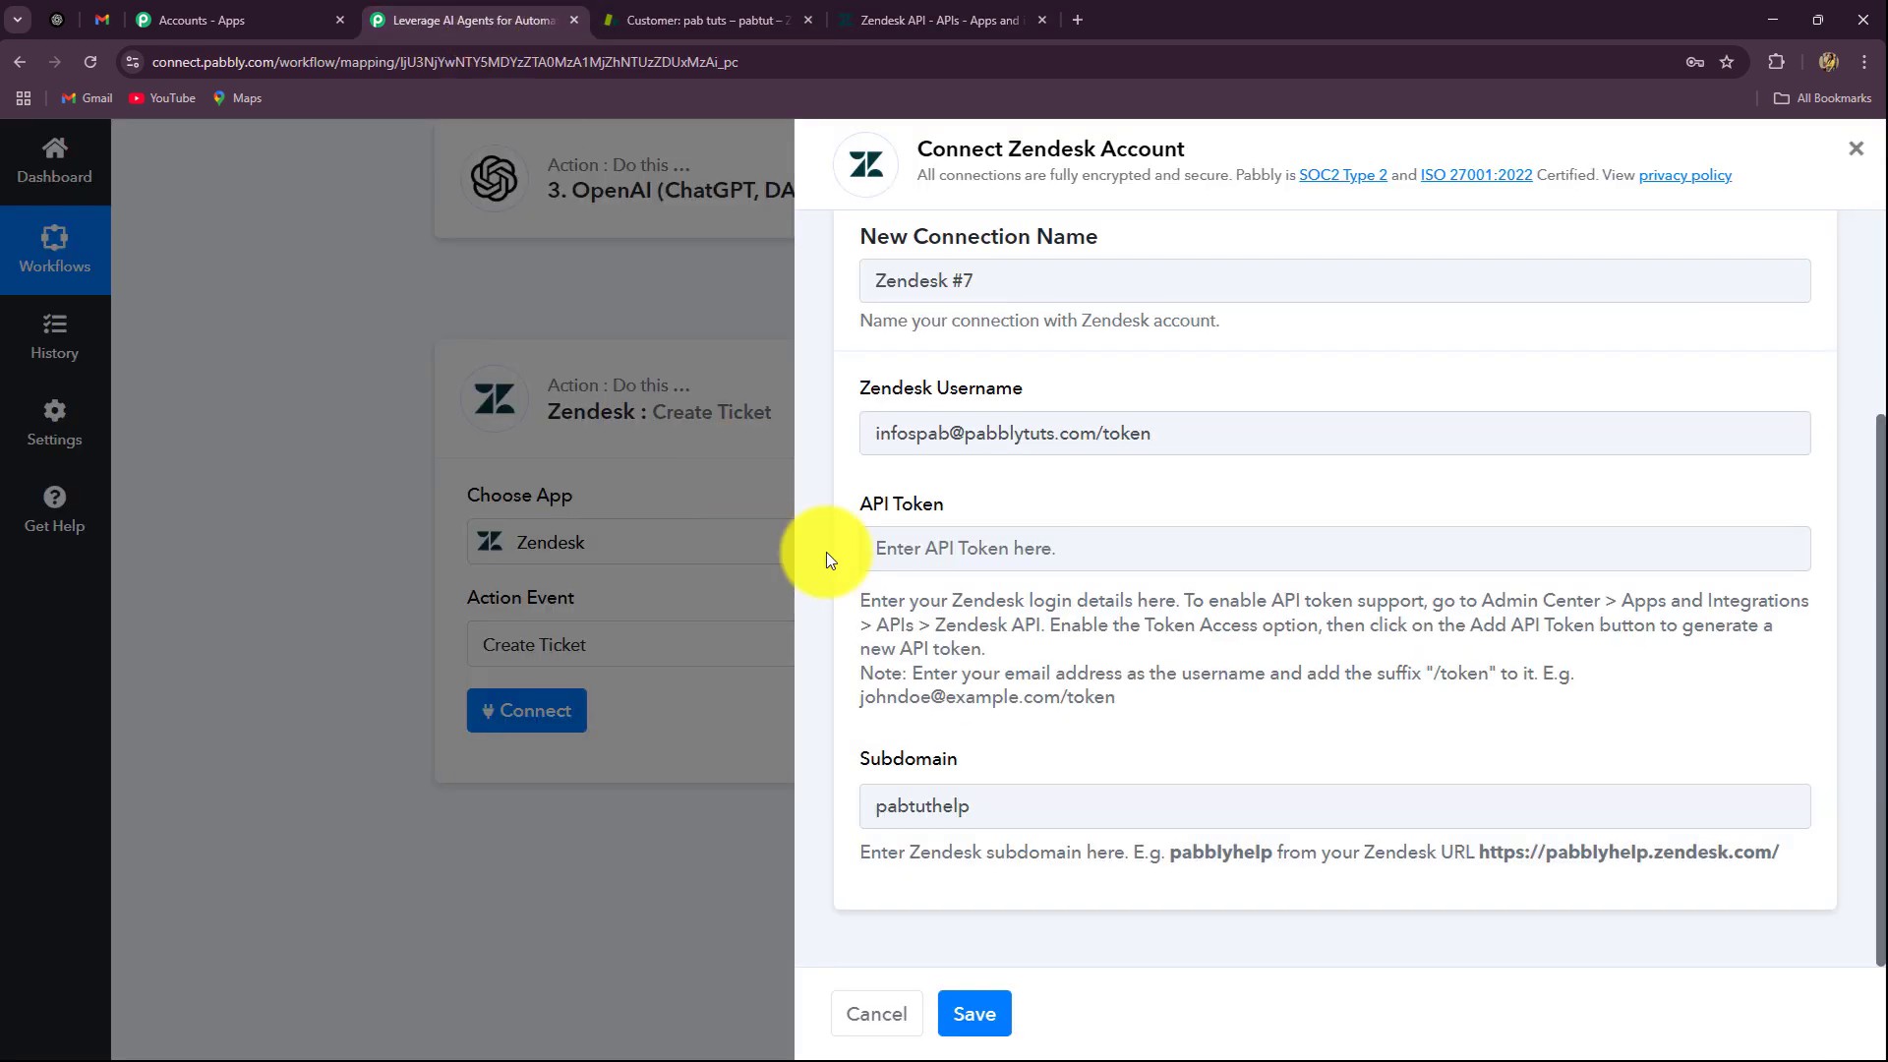
Step: Paste the API token and save the Zendesk #7 connection
left_click(927, 548)
key("ctrl+v")
left_click(964, 1012)
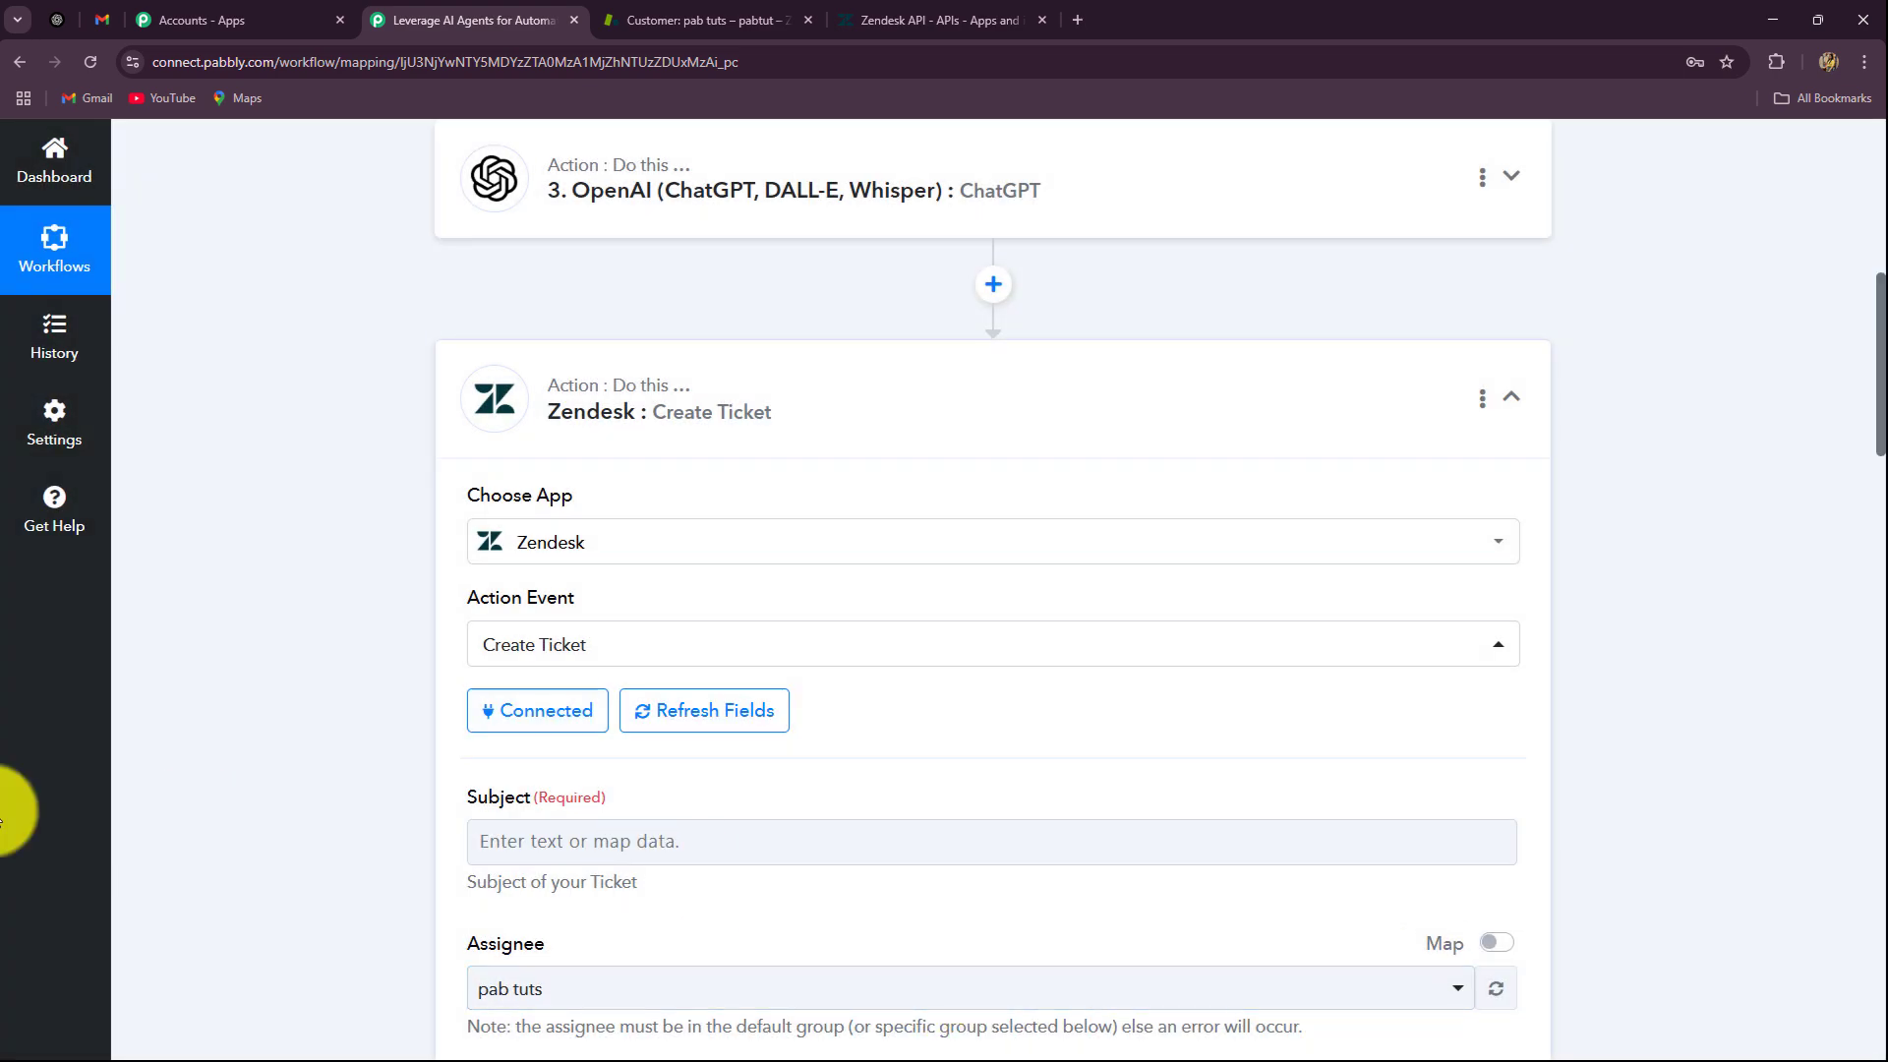
scroll(232, 758, "down", 8)
scroll(232, 758, "up", 6)
scroll(240, 769, "down", 10)
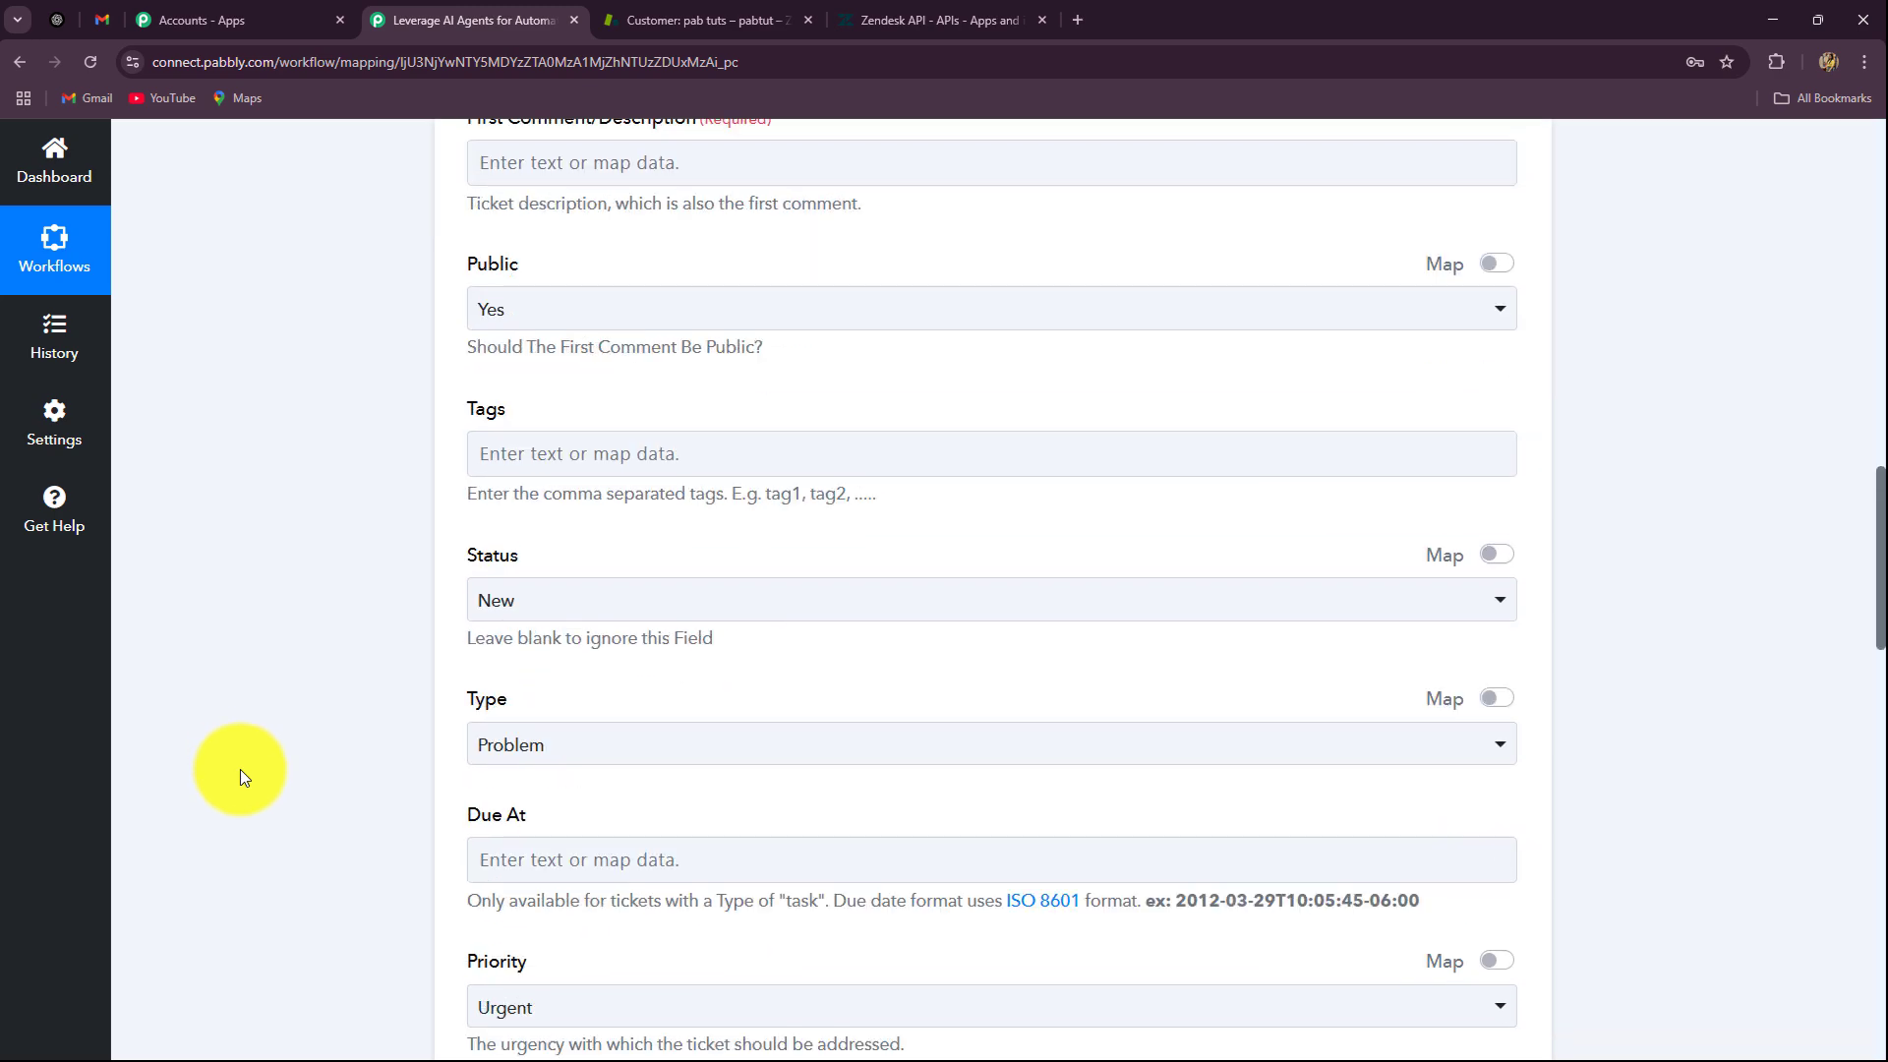
scroll(240, 769, "up", 8)
Step: Map ChatGPT's Ticket Title into the ticket Subject
left_click(653, 444)
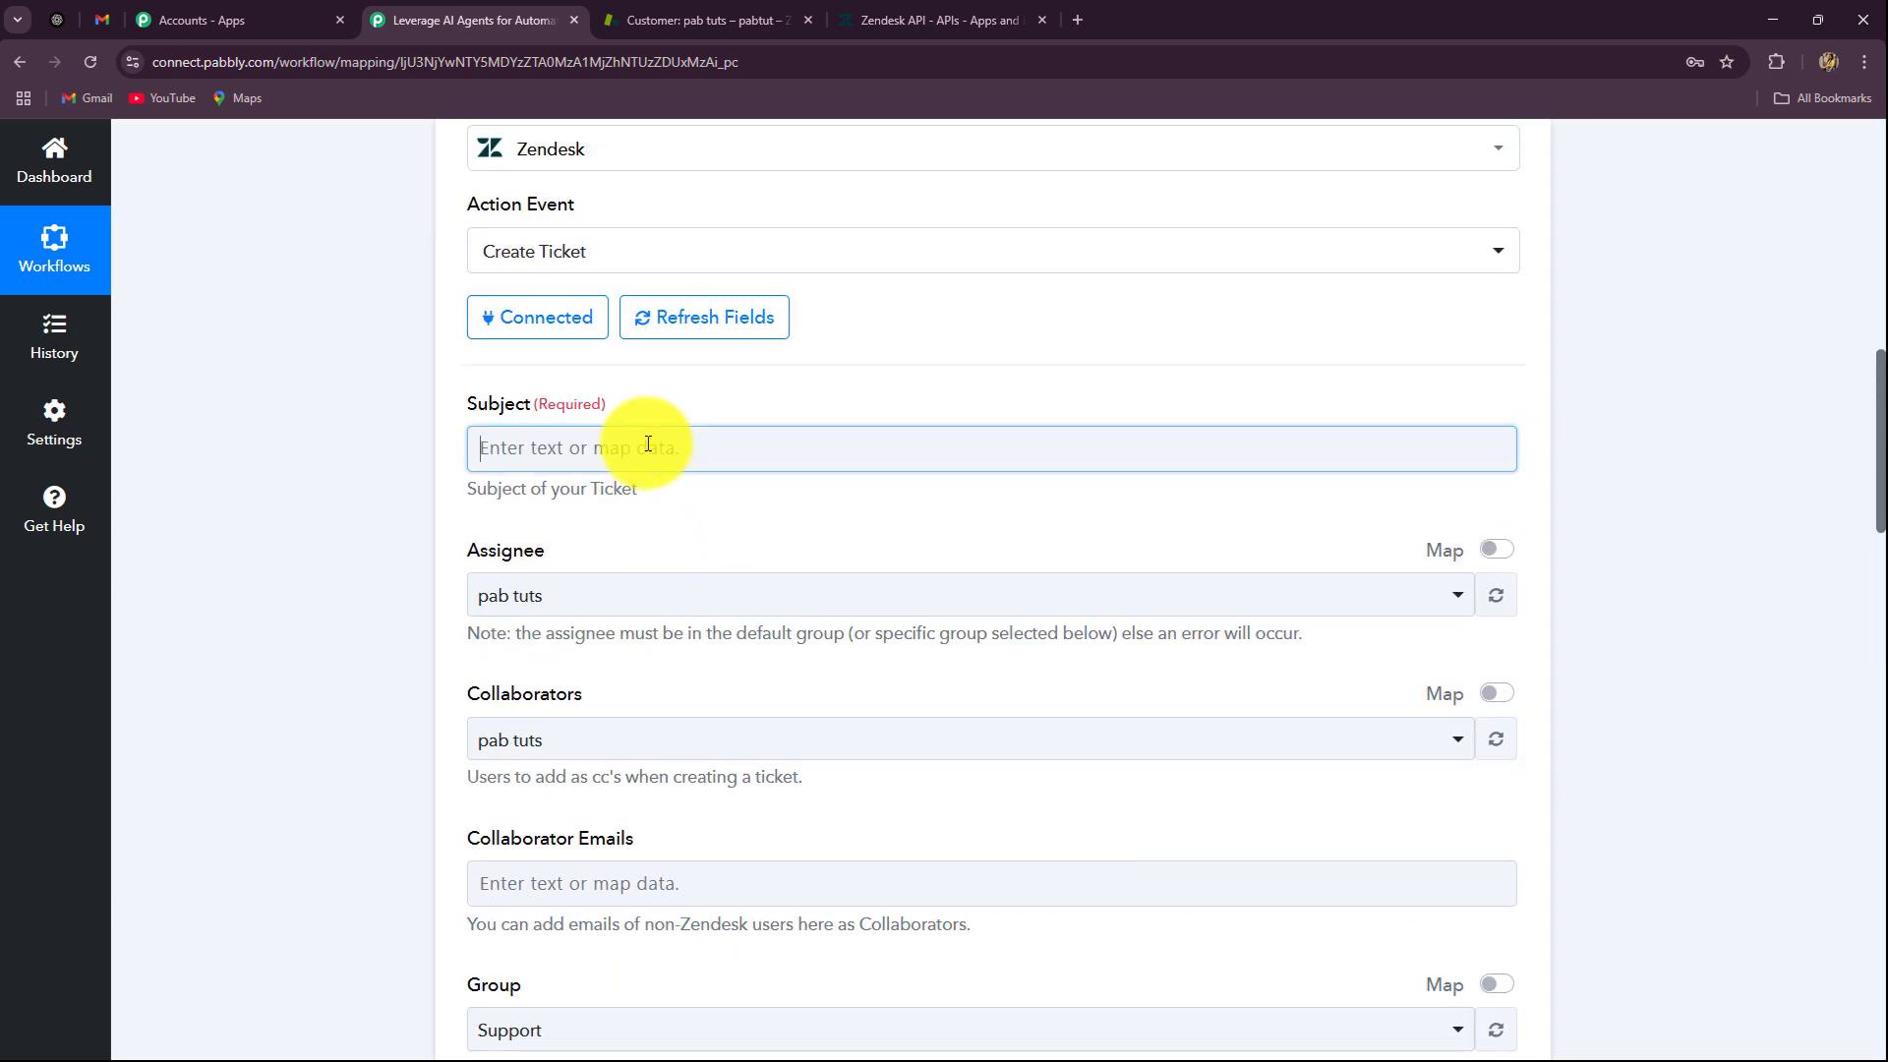
left_click(653, 783)
scroll(246, 881, "down", 4)
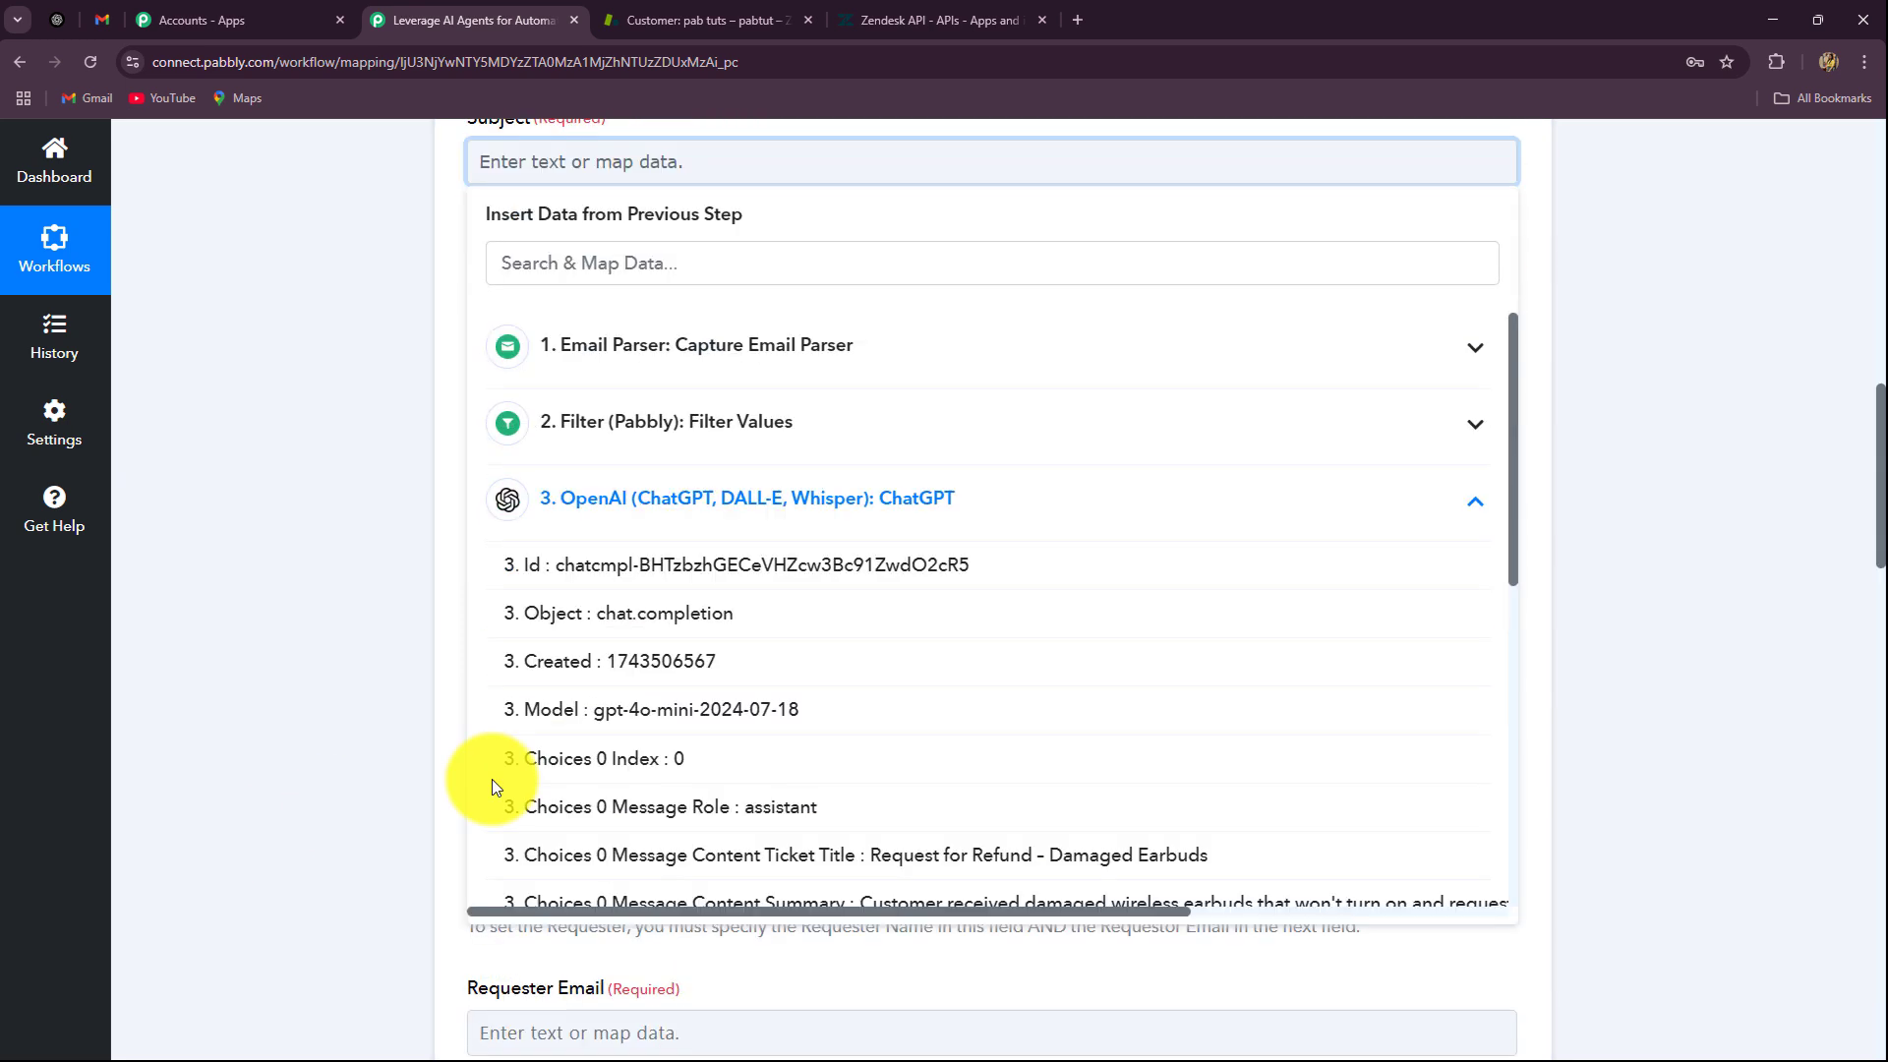
left_click(829, 737)
left_click(323, 639)
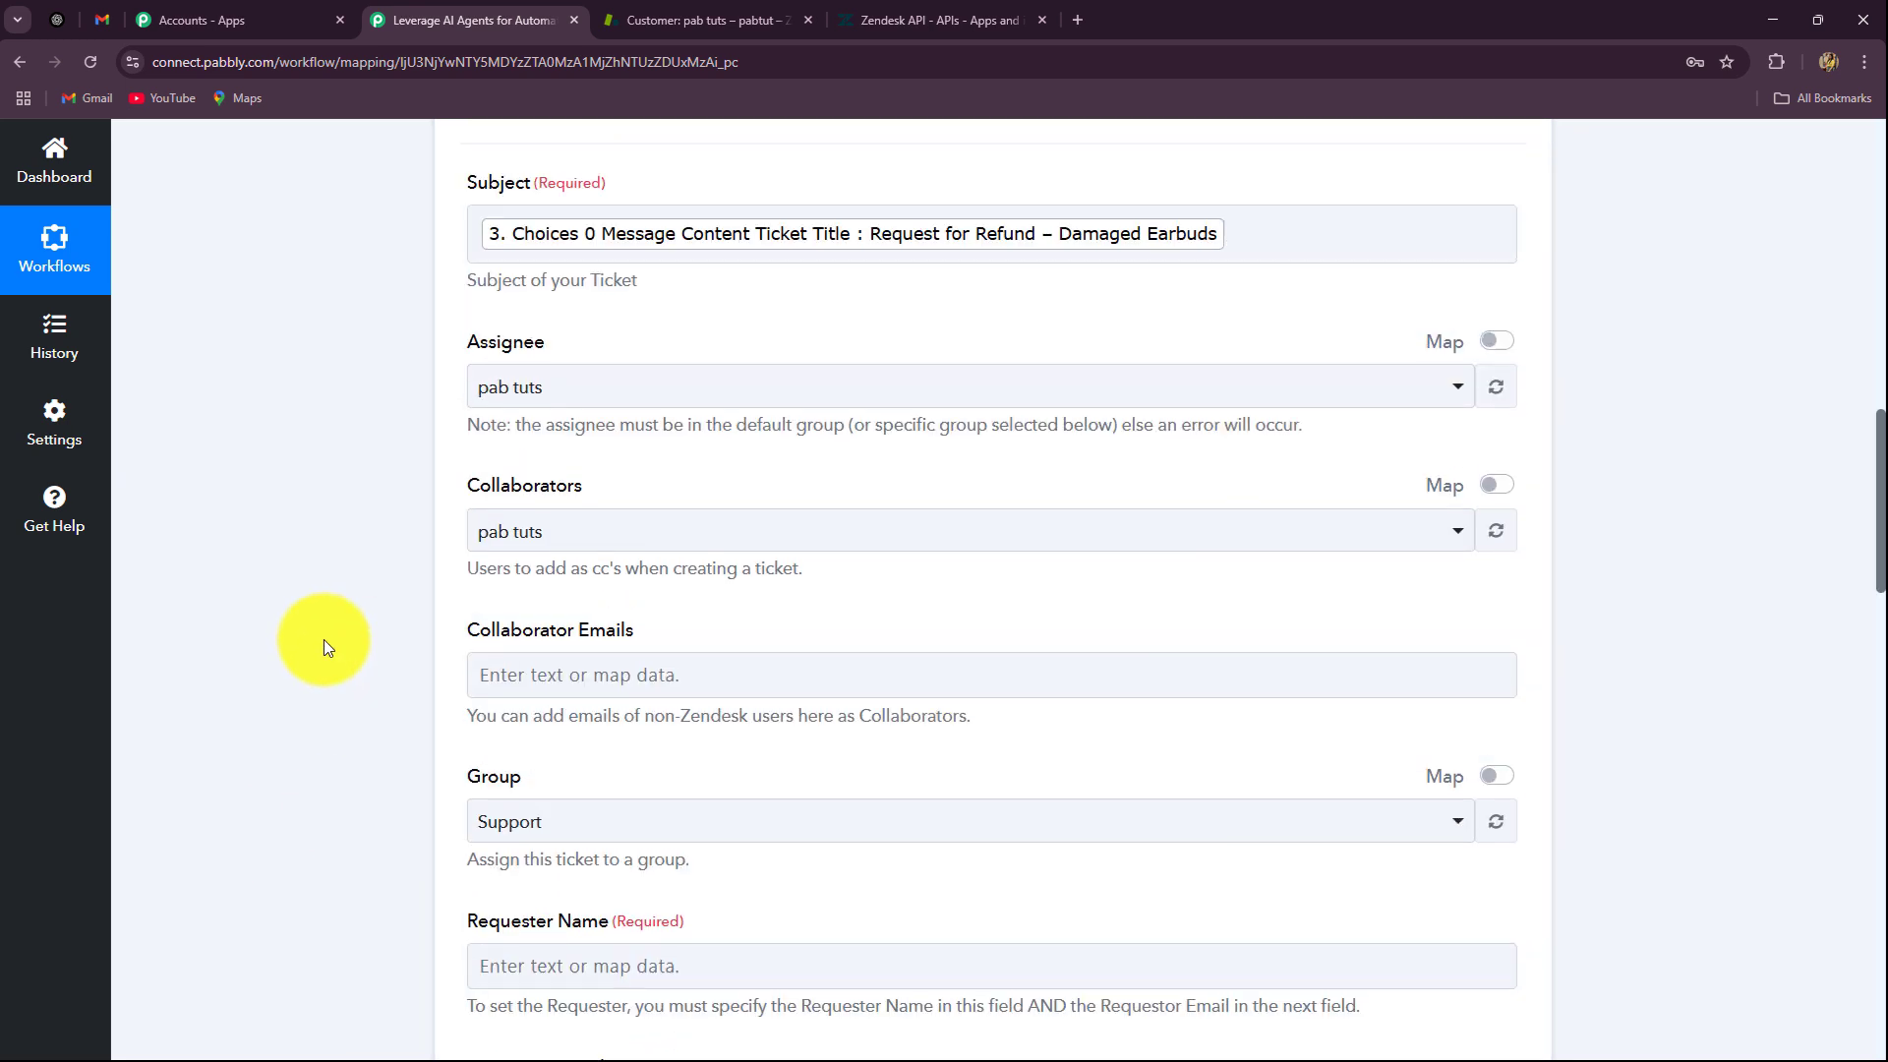
scroll(323, 639, "up", 4)
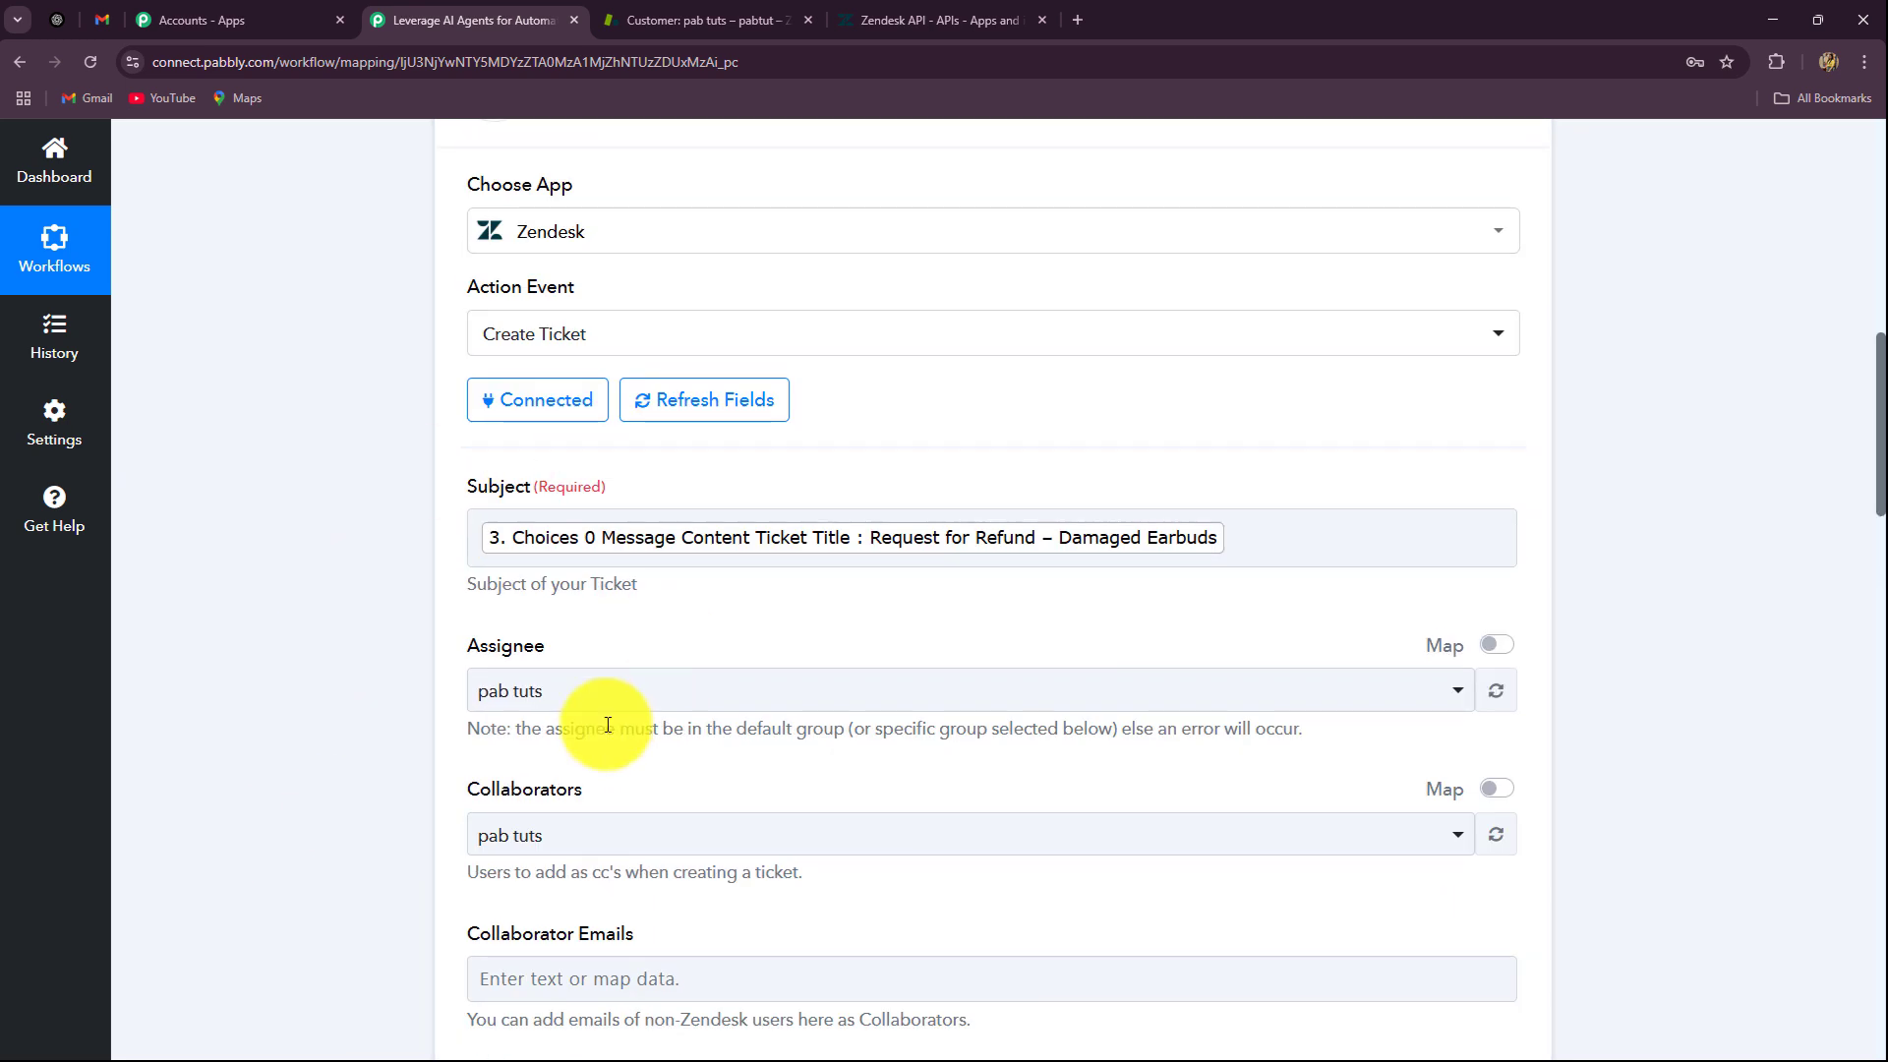
scroll(763, 574, "down", 5)
scroll(759, 574, "down", 2)
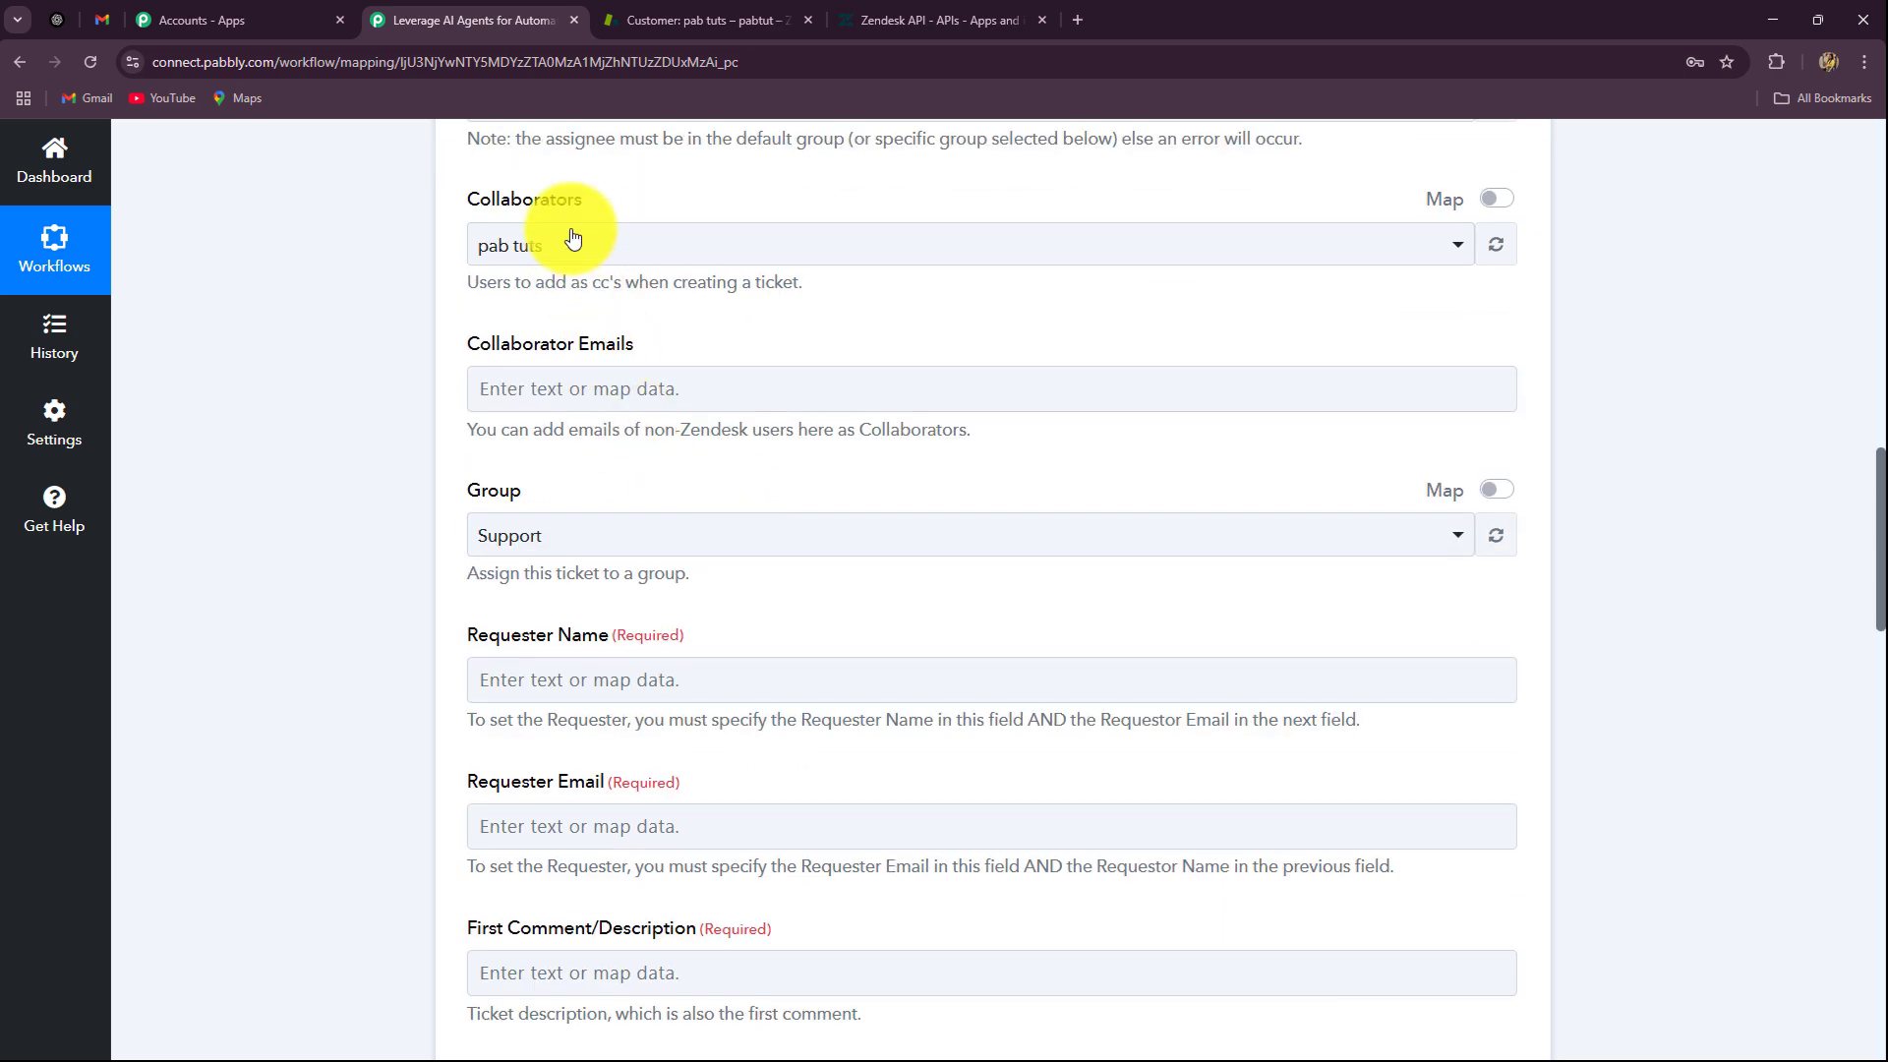
Step: Leave Assignee and Collaborators unchanged and keep Support as the ticket group
left_click(569, 242)
scroll(498, 457, "up", 4)
left_click(568, 505)
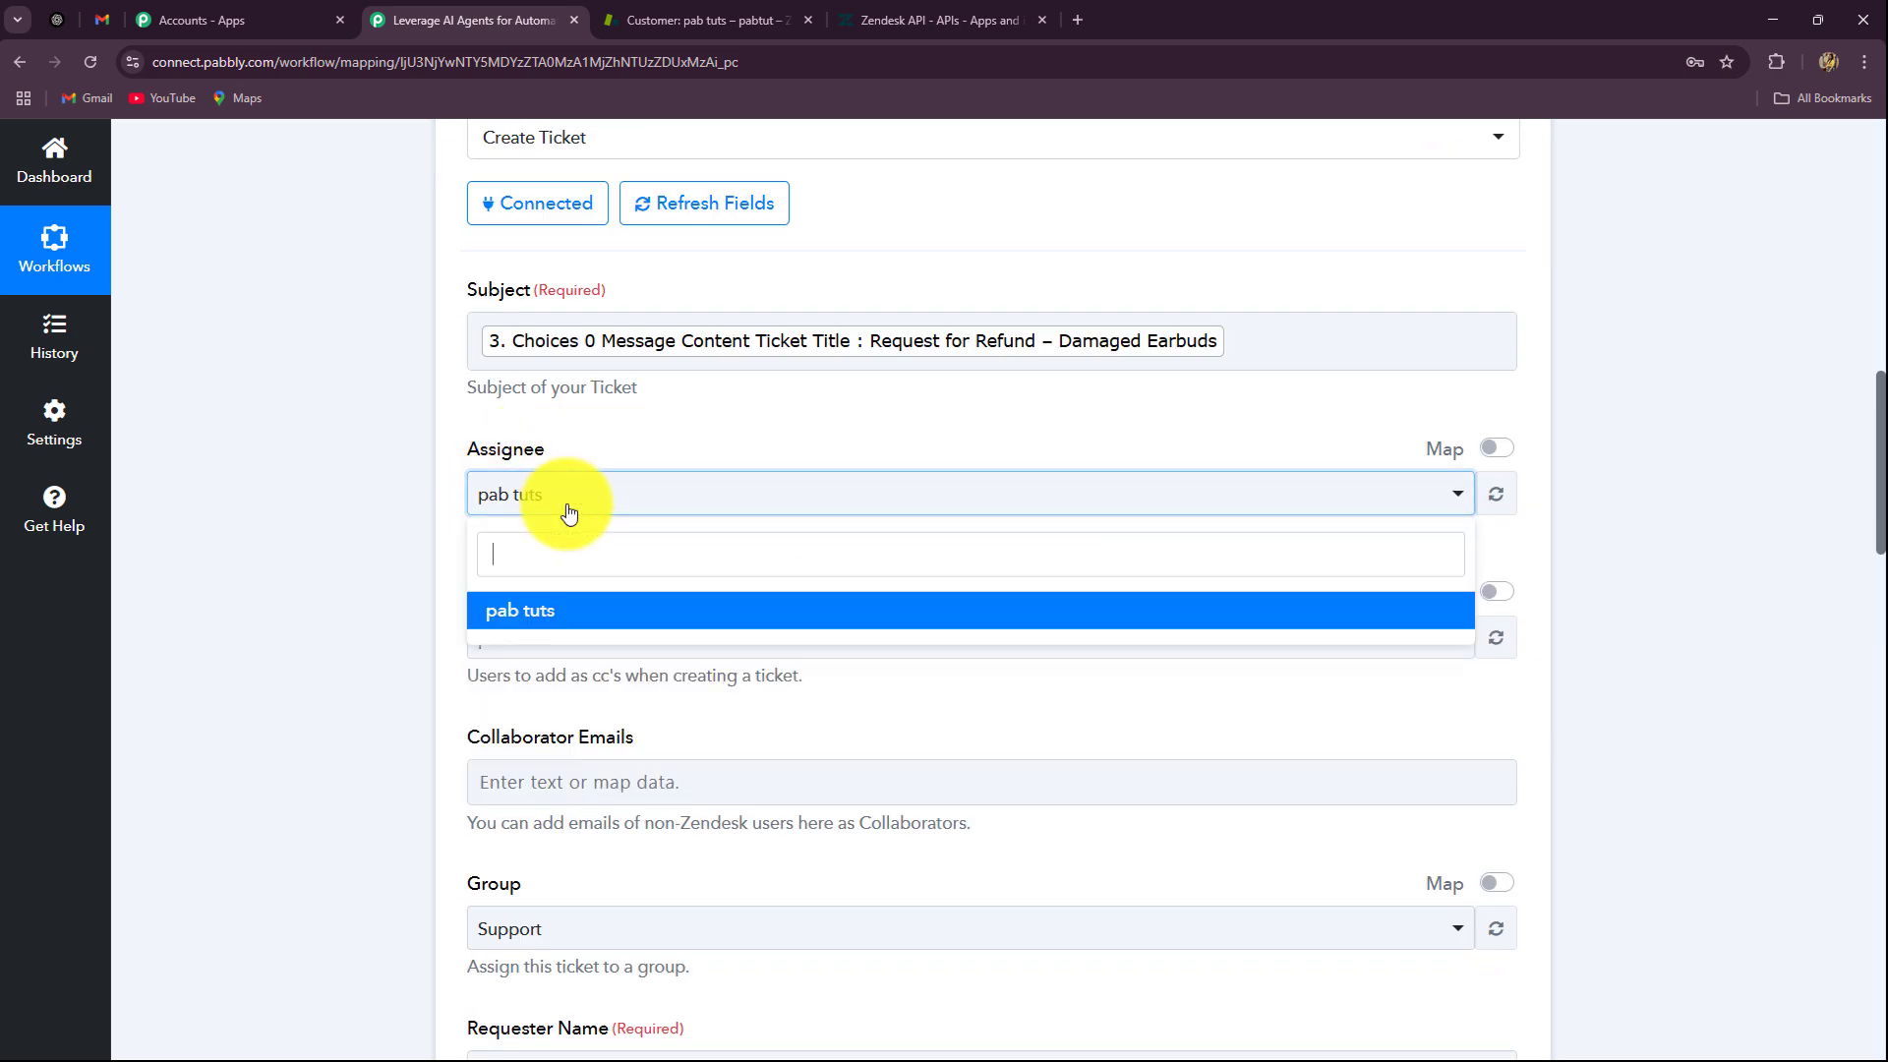
left_click(366, 611)
scroll(356, 635, "down", 4)
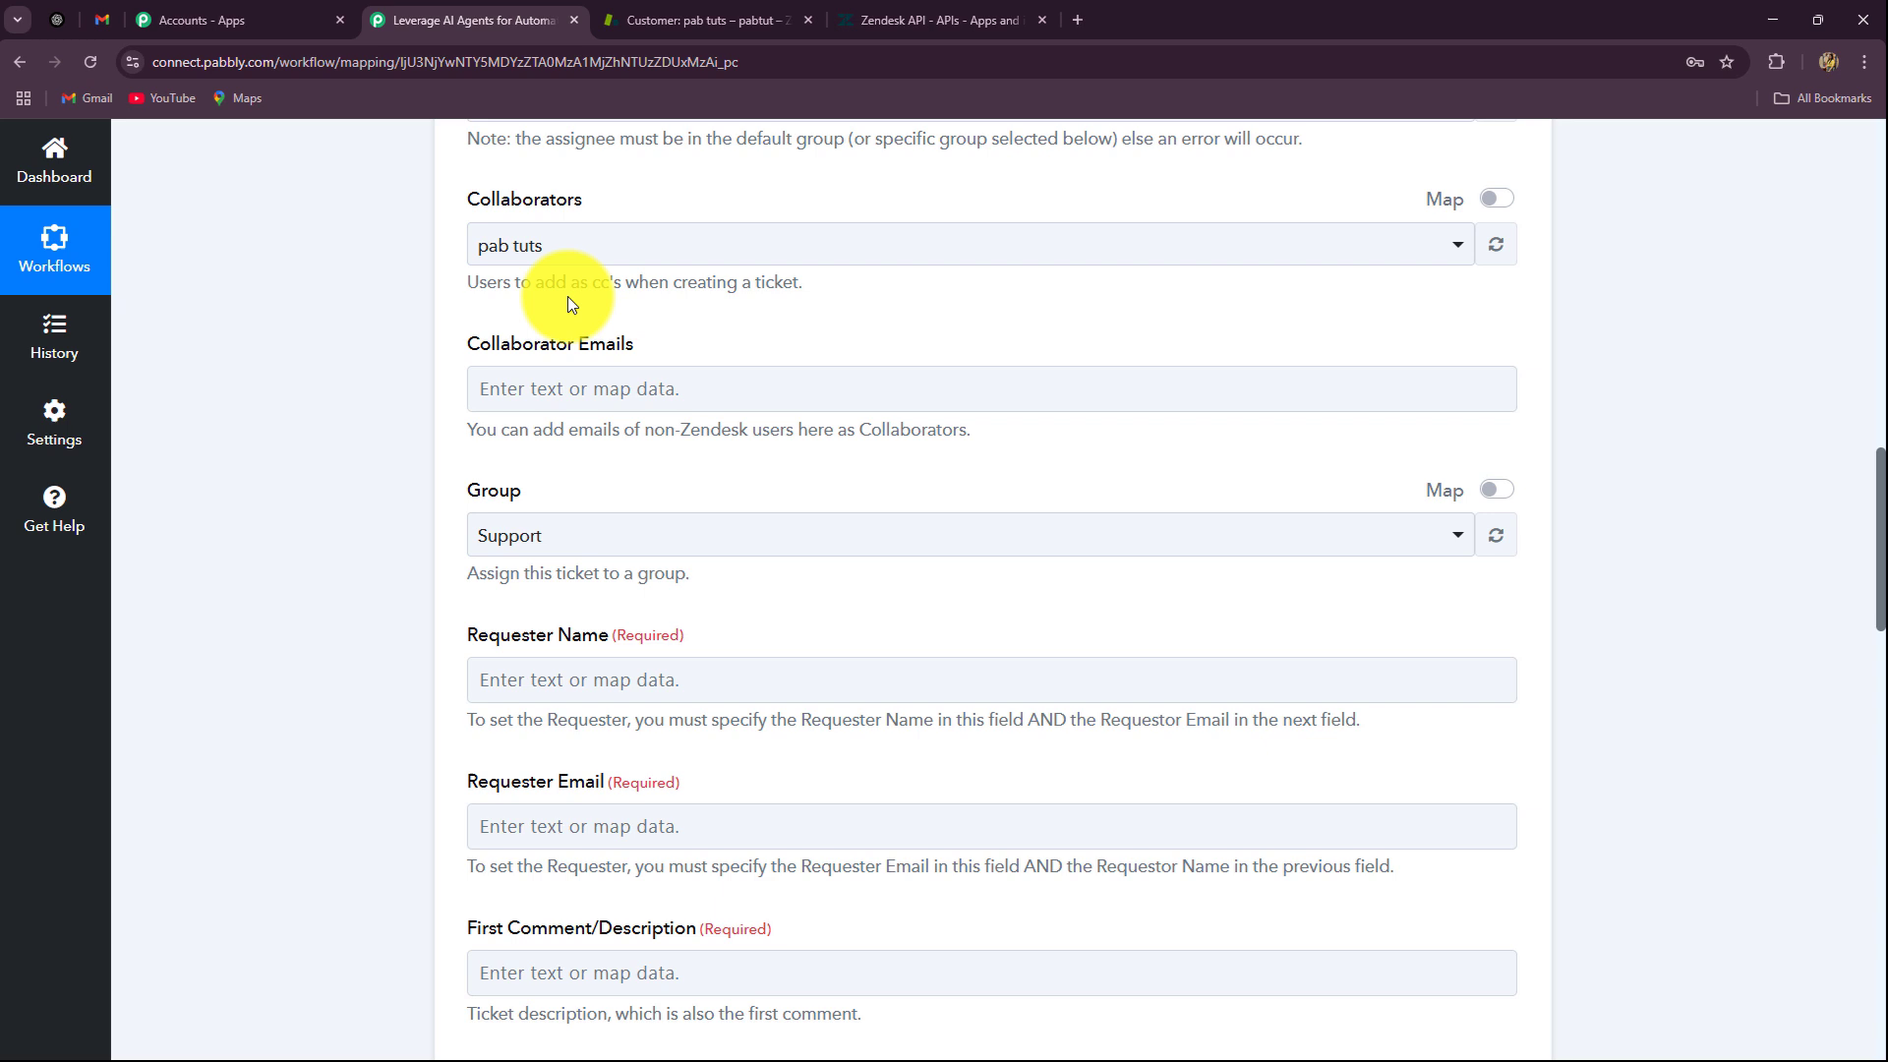
left_click(564, 242)
left_click(560, 386)
left_click(374, 436)
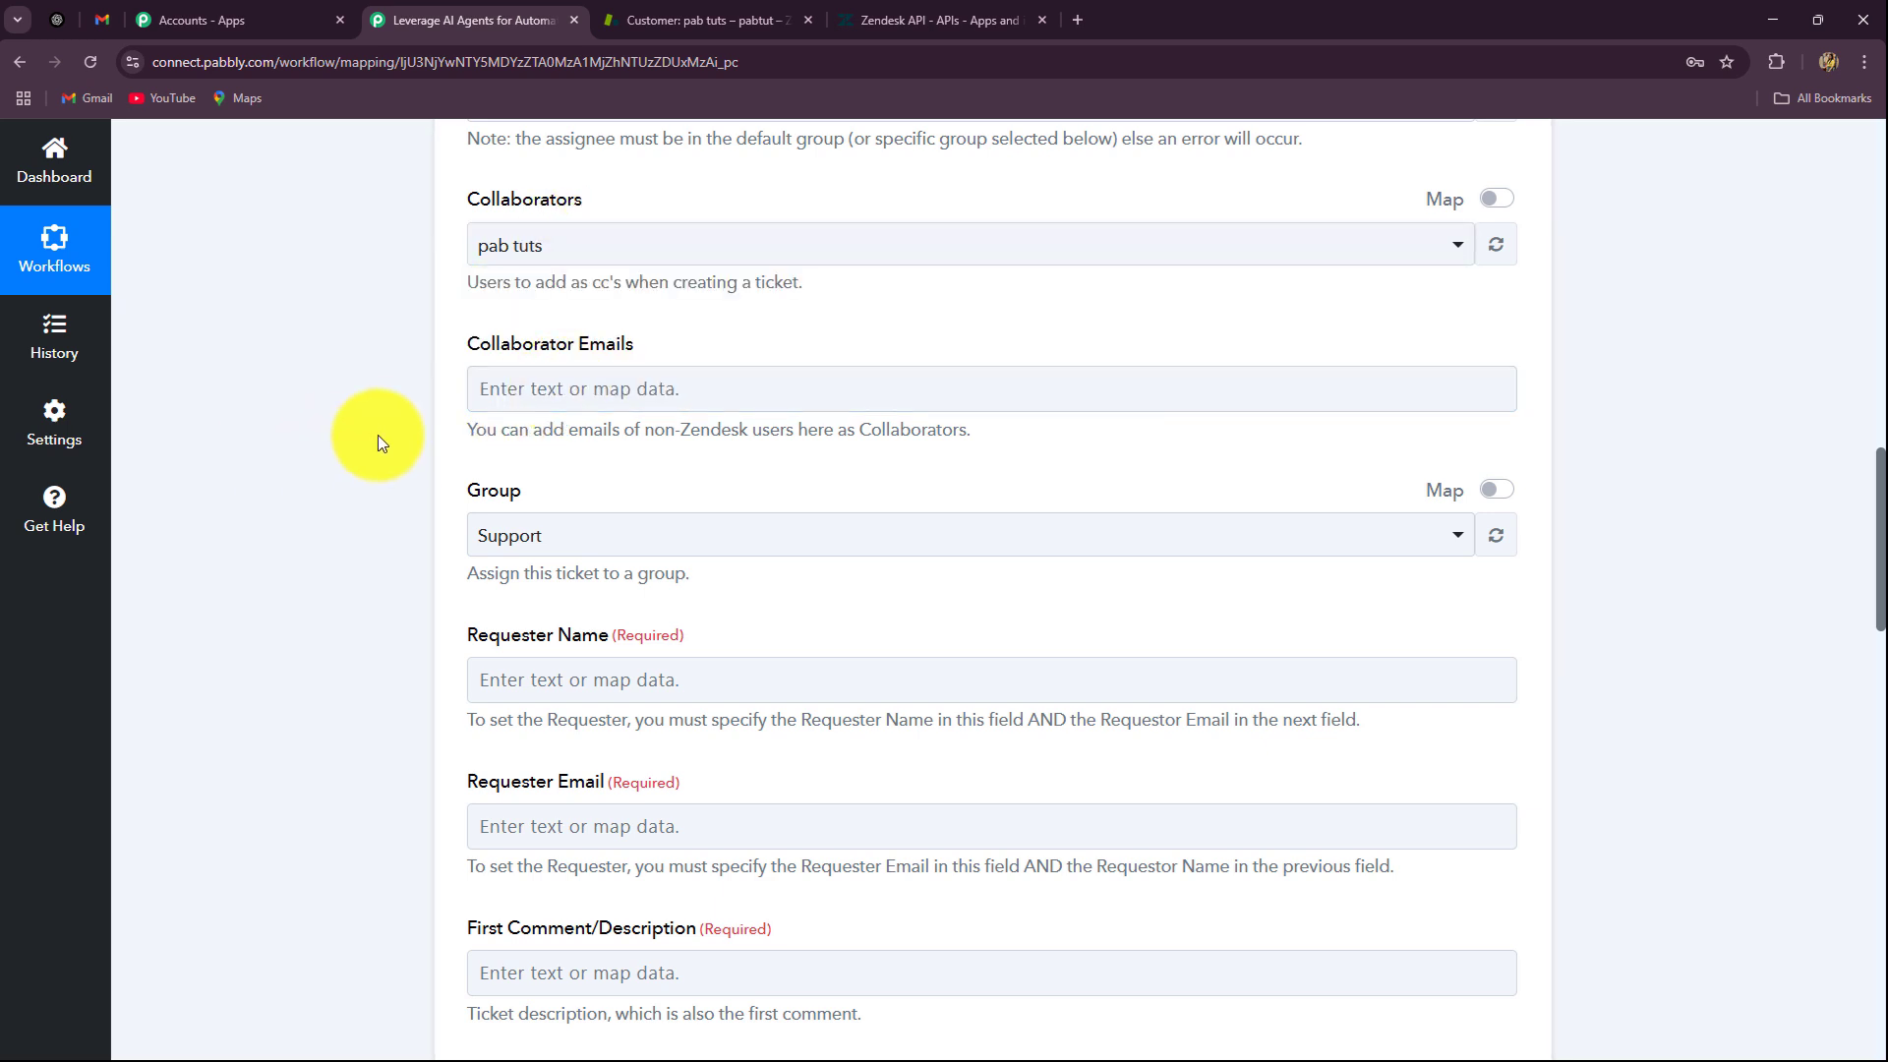
scroll(377, 434, "down", 2)
left_click(548, 341)
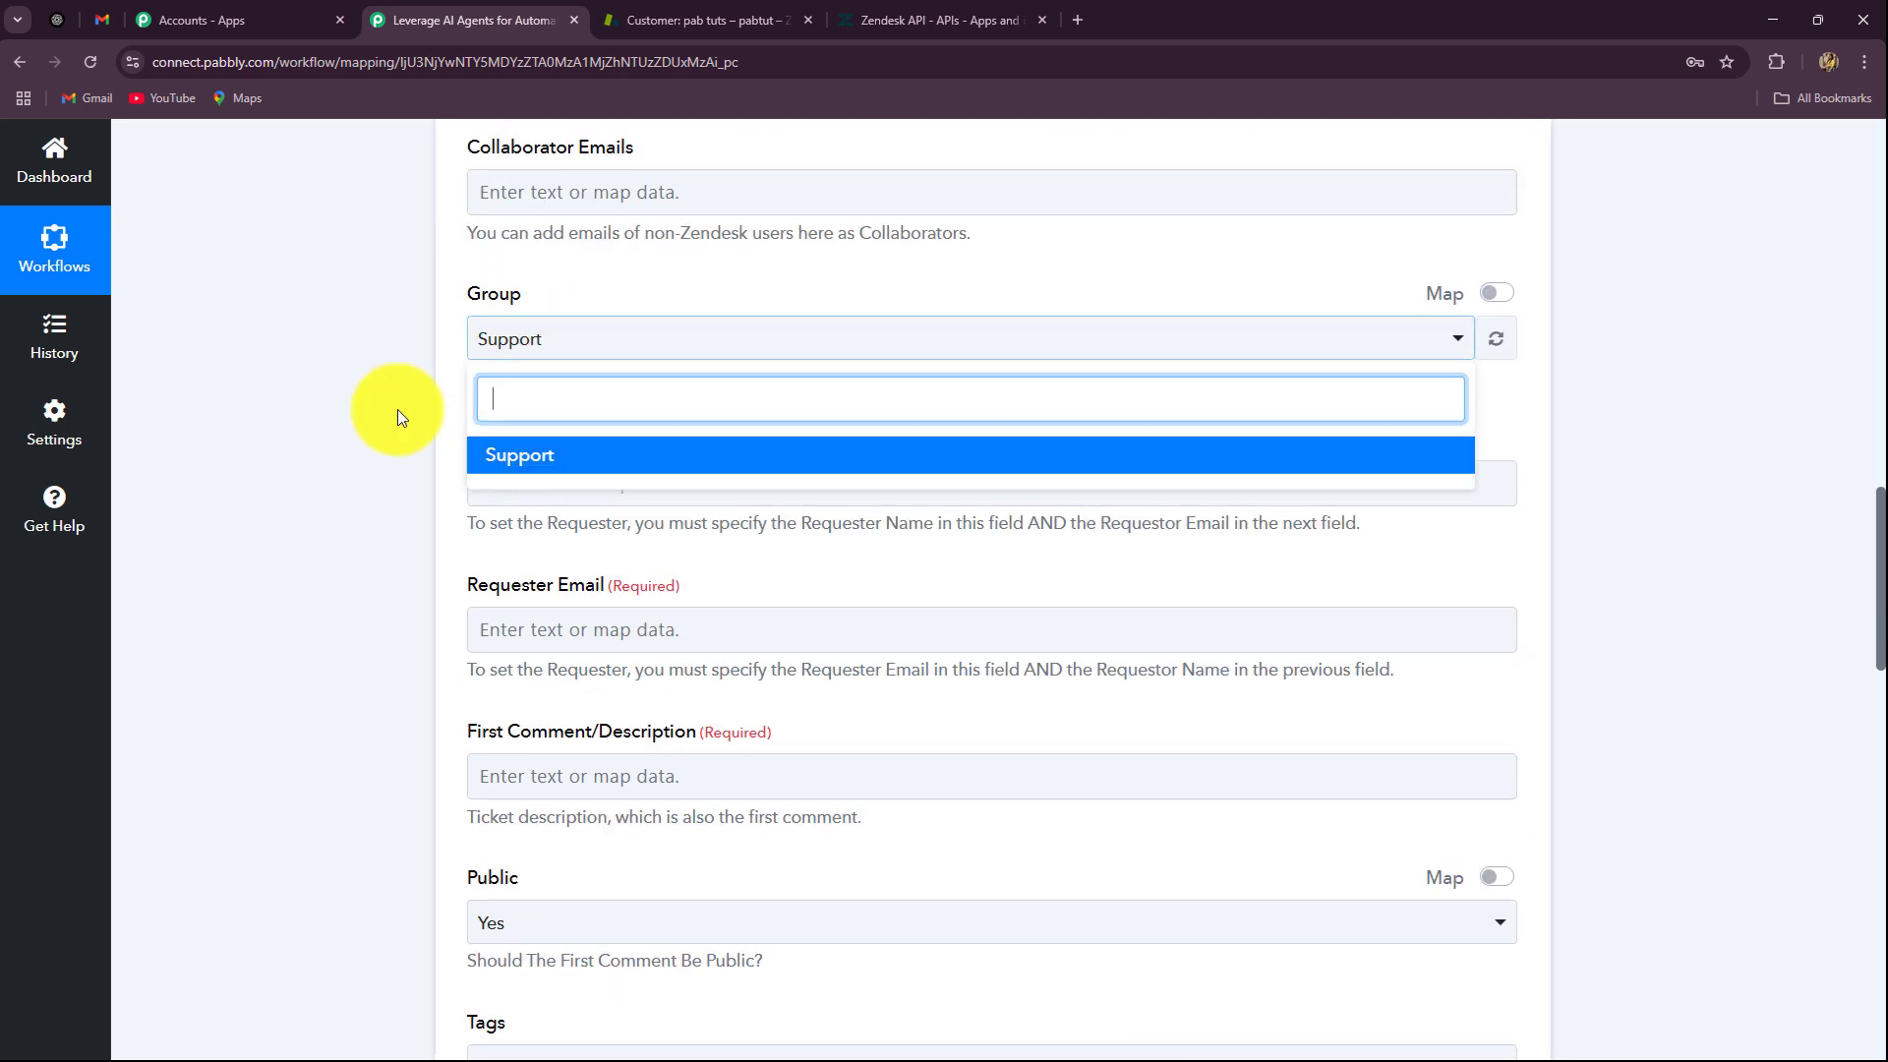
left_click(397, 409)
Step: Set the requester name to GlobalConnect and enter the requester's support e-mail
scroll(470, 445, "down", 2)
left_click(565, 277)
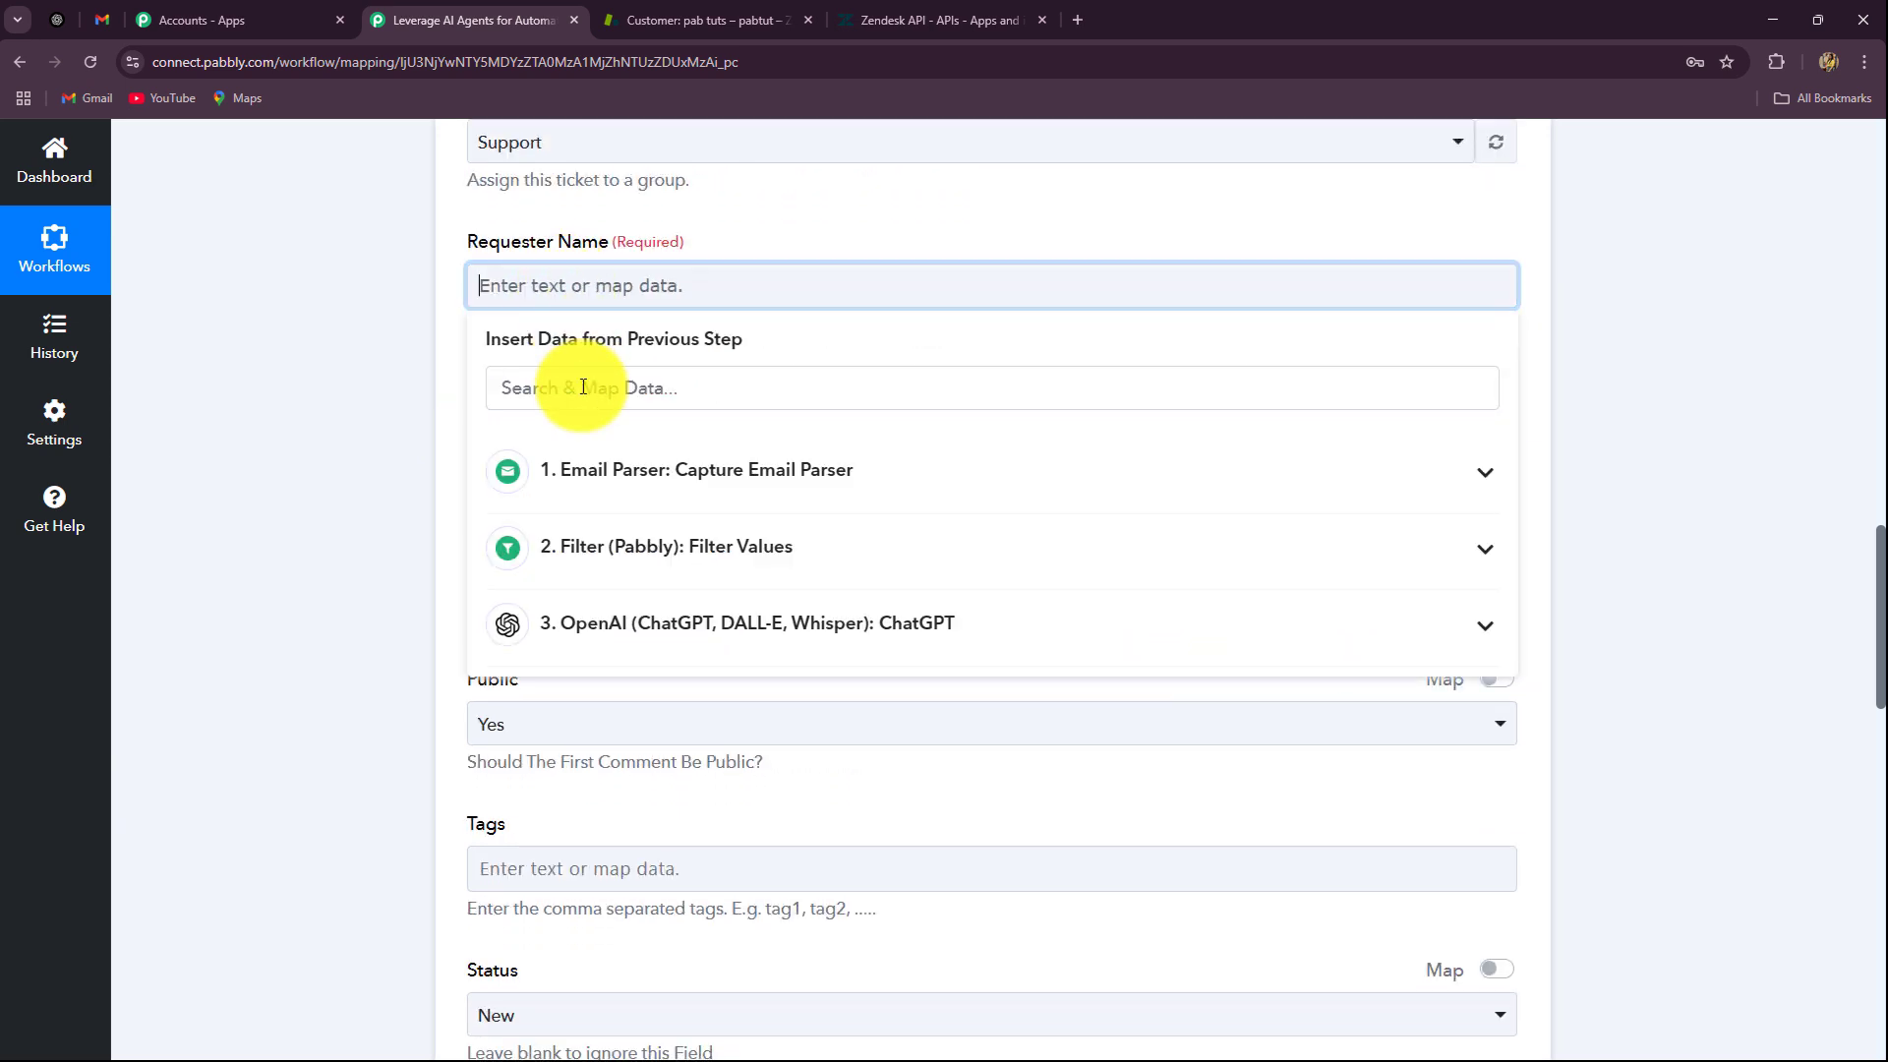
left_click(596, 472)
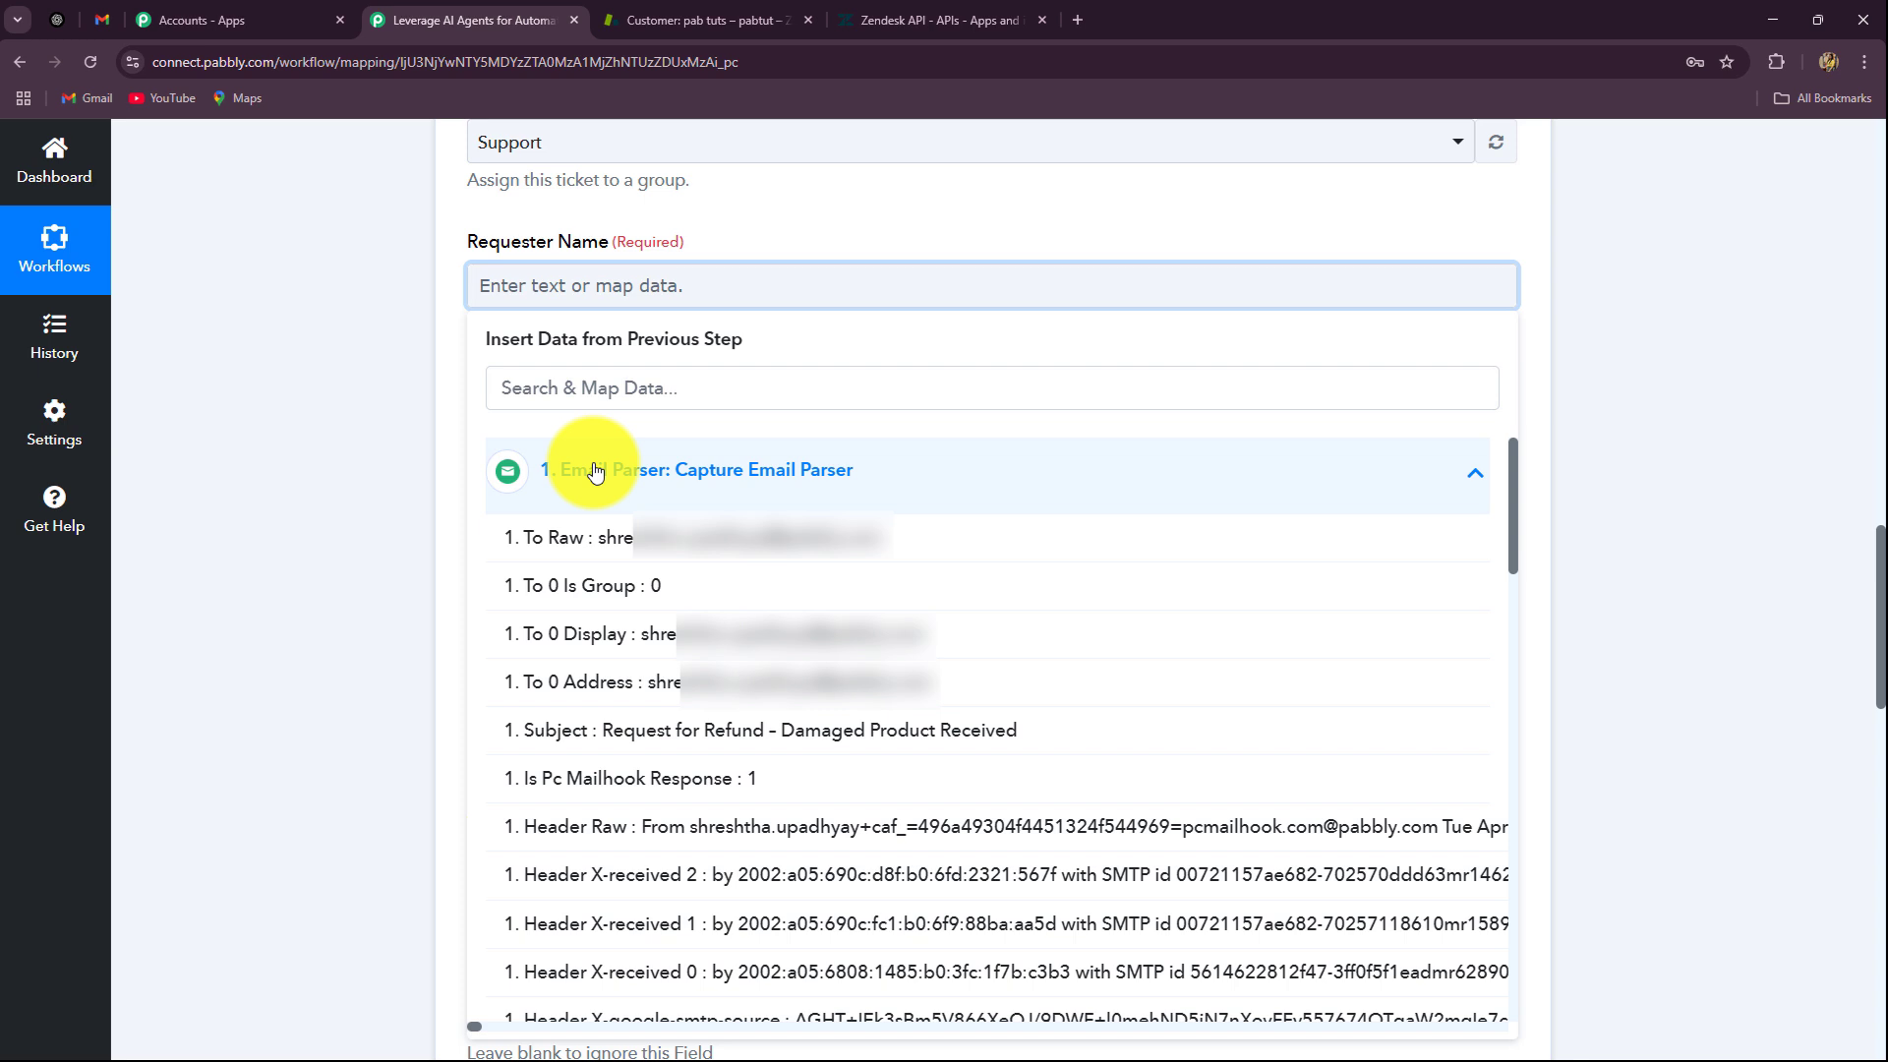
left_click(365, 491)
left_click(543, 291)
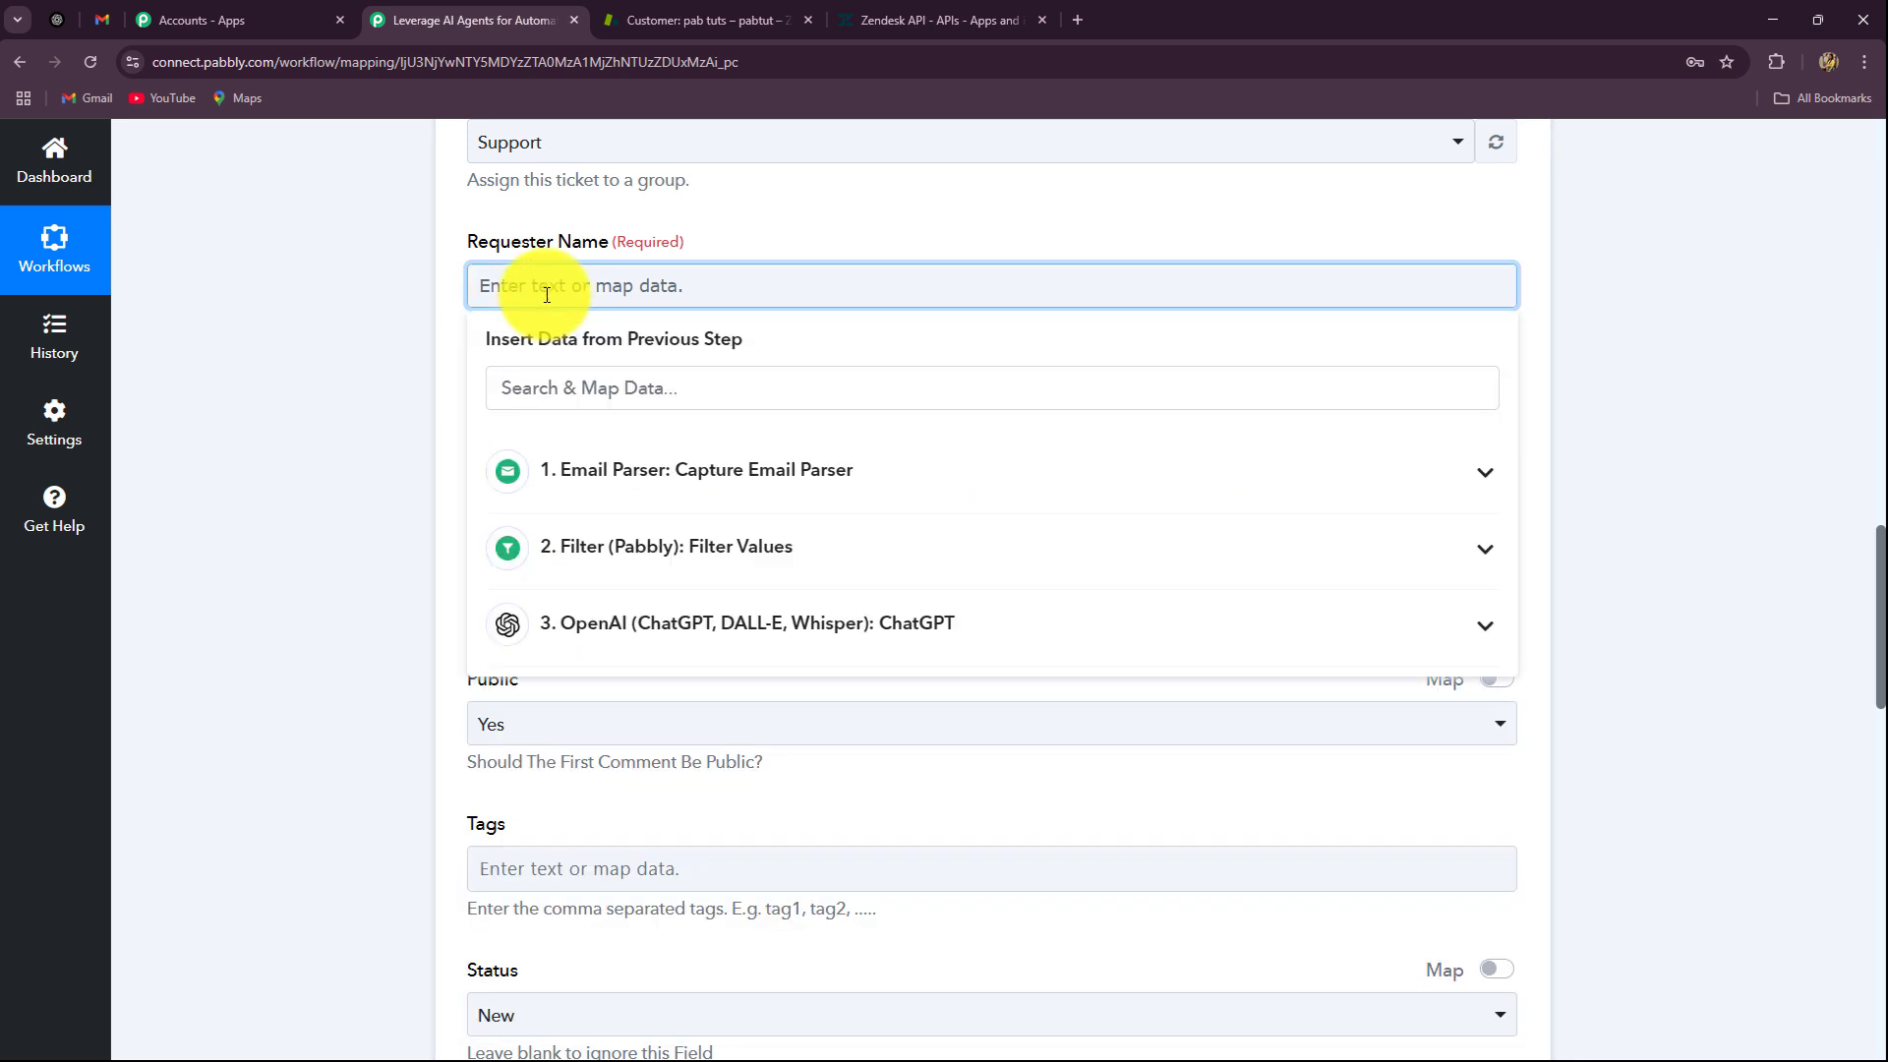
type("GlobalConnect")
left_click(274, 386)
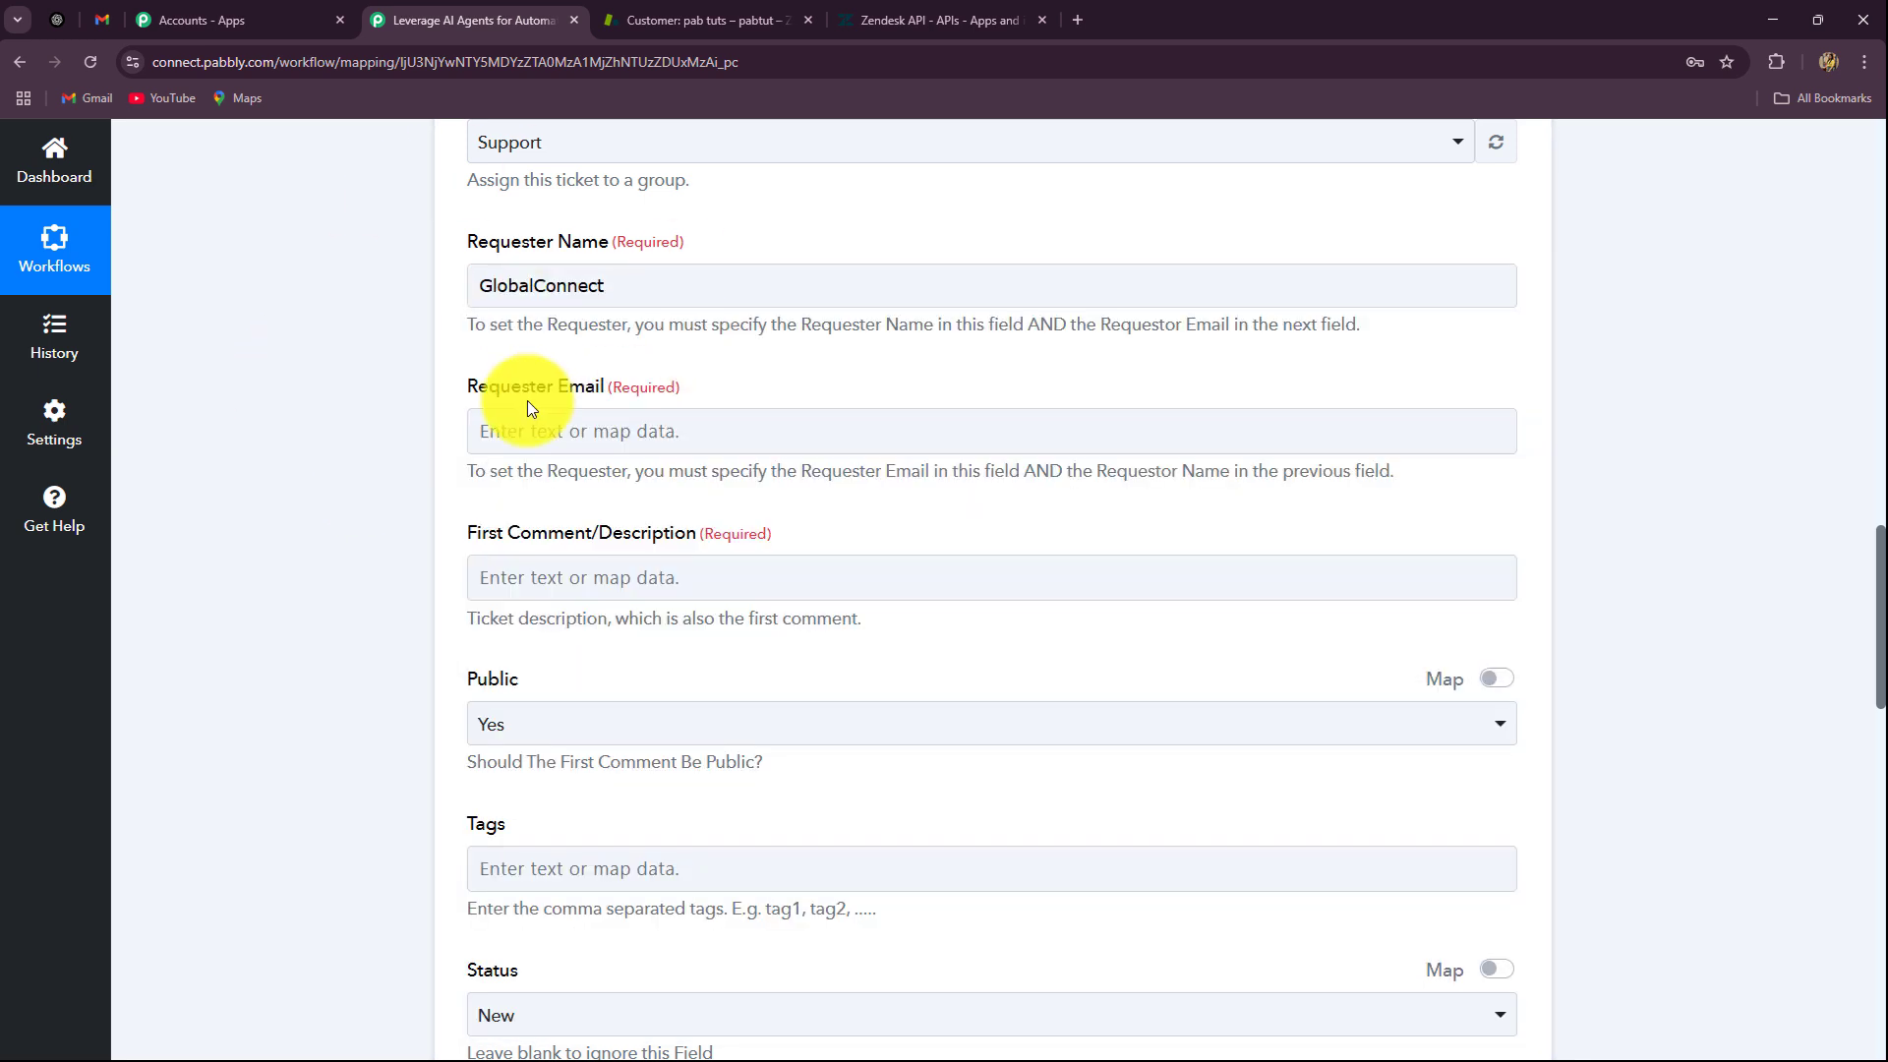
scroll(545, 405, "down", 2)
left_click(559, 227)
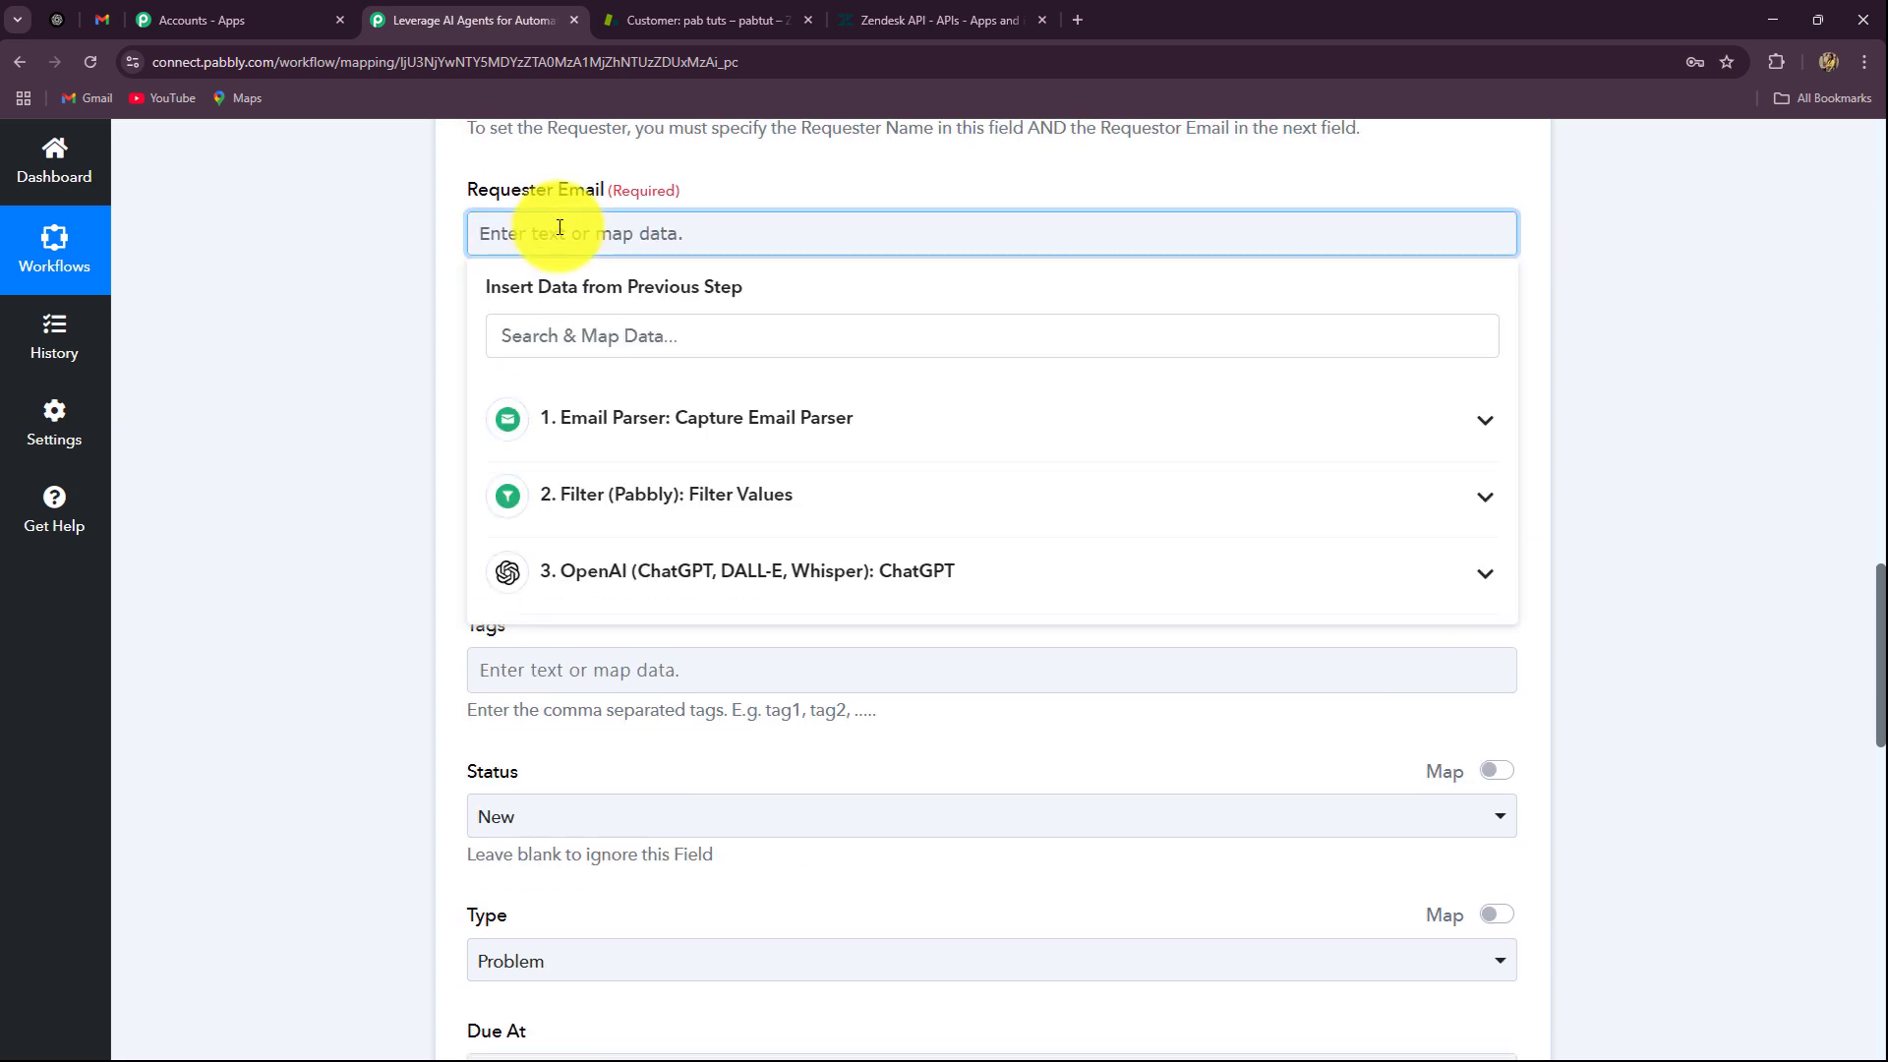
type("support@")
Step: Map ChatGPT's Summary into the ticket description
scroll(442, 308, "down", 2)
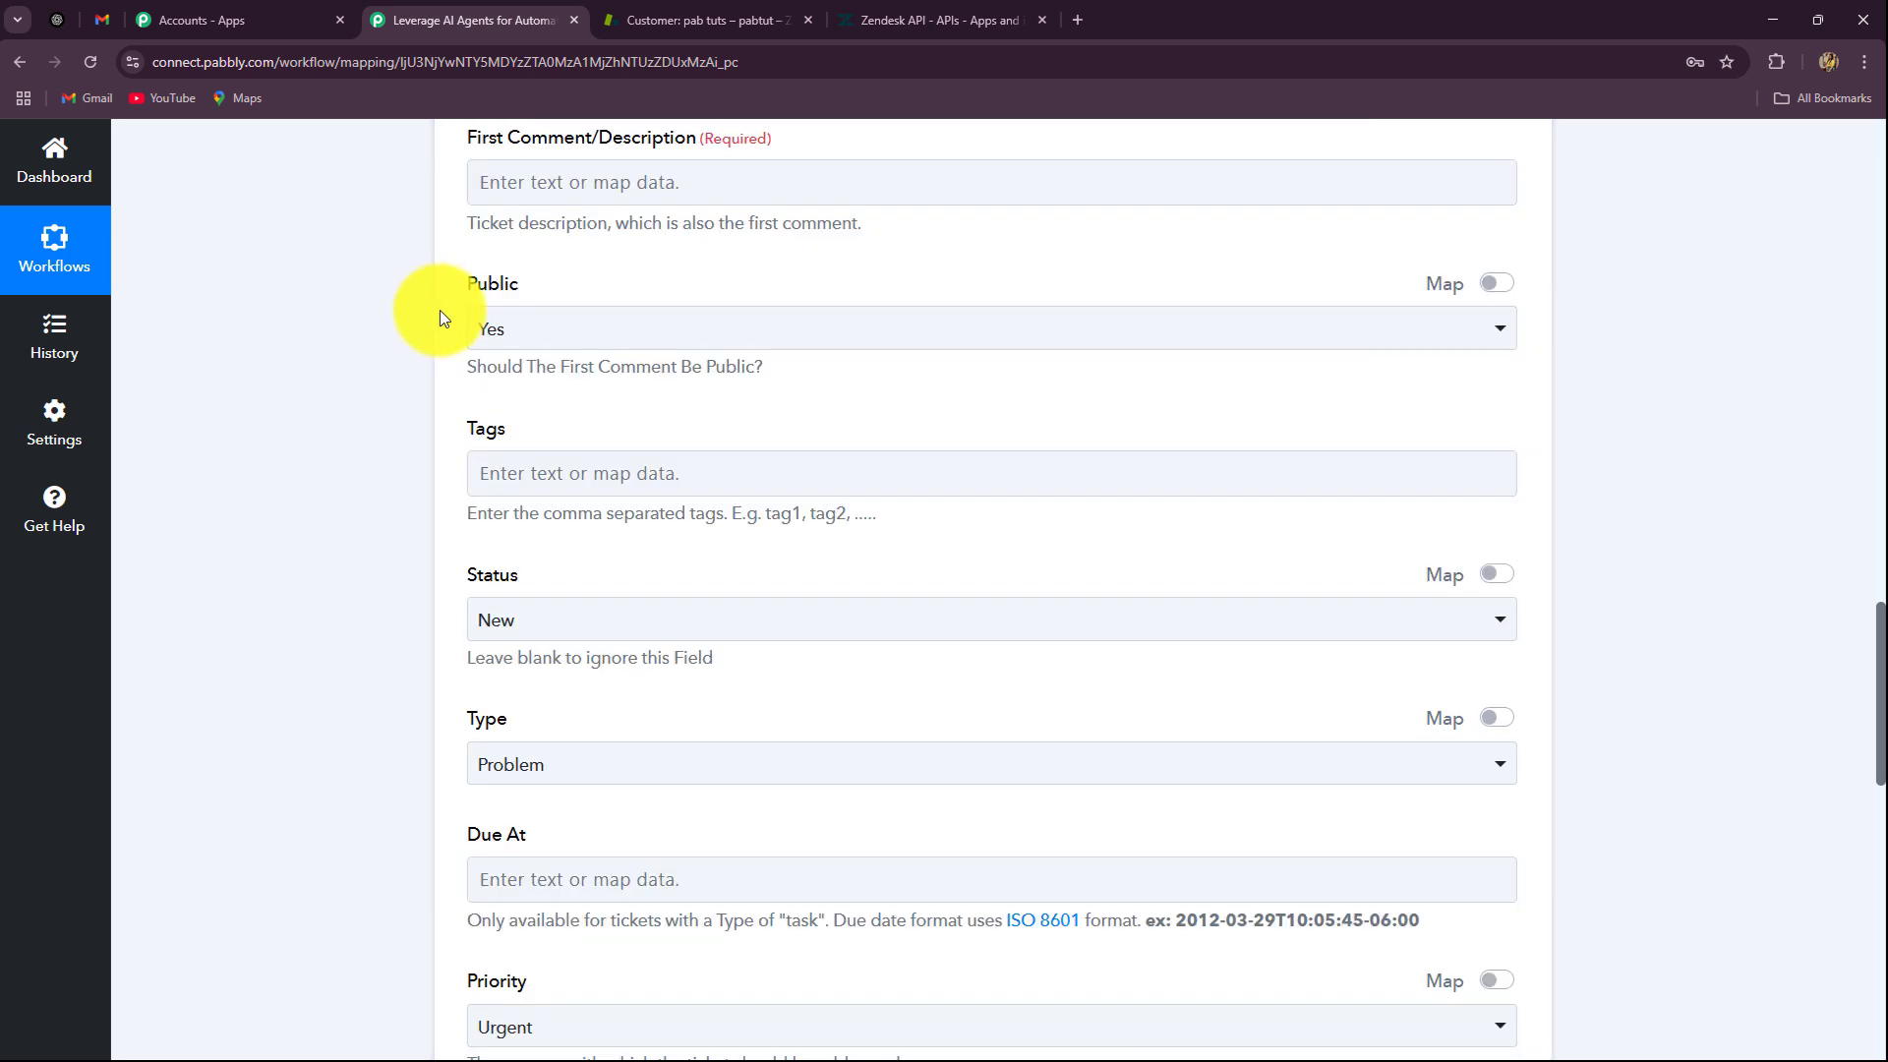
left_click(577, 181)
left_click(625, 507)
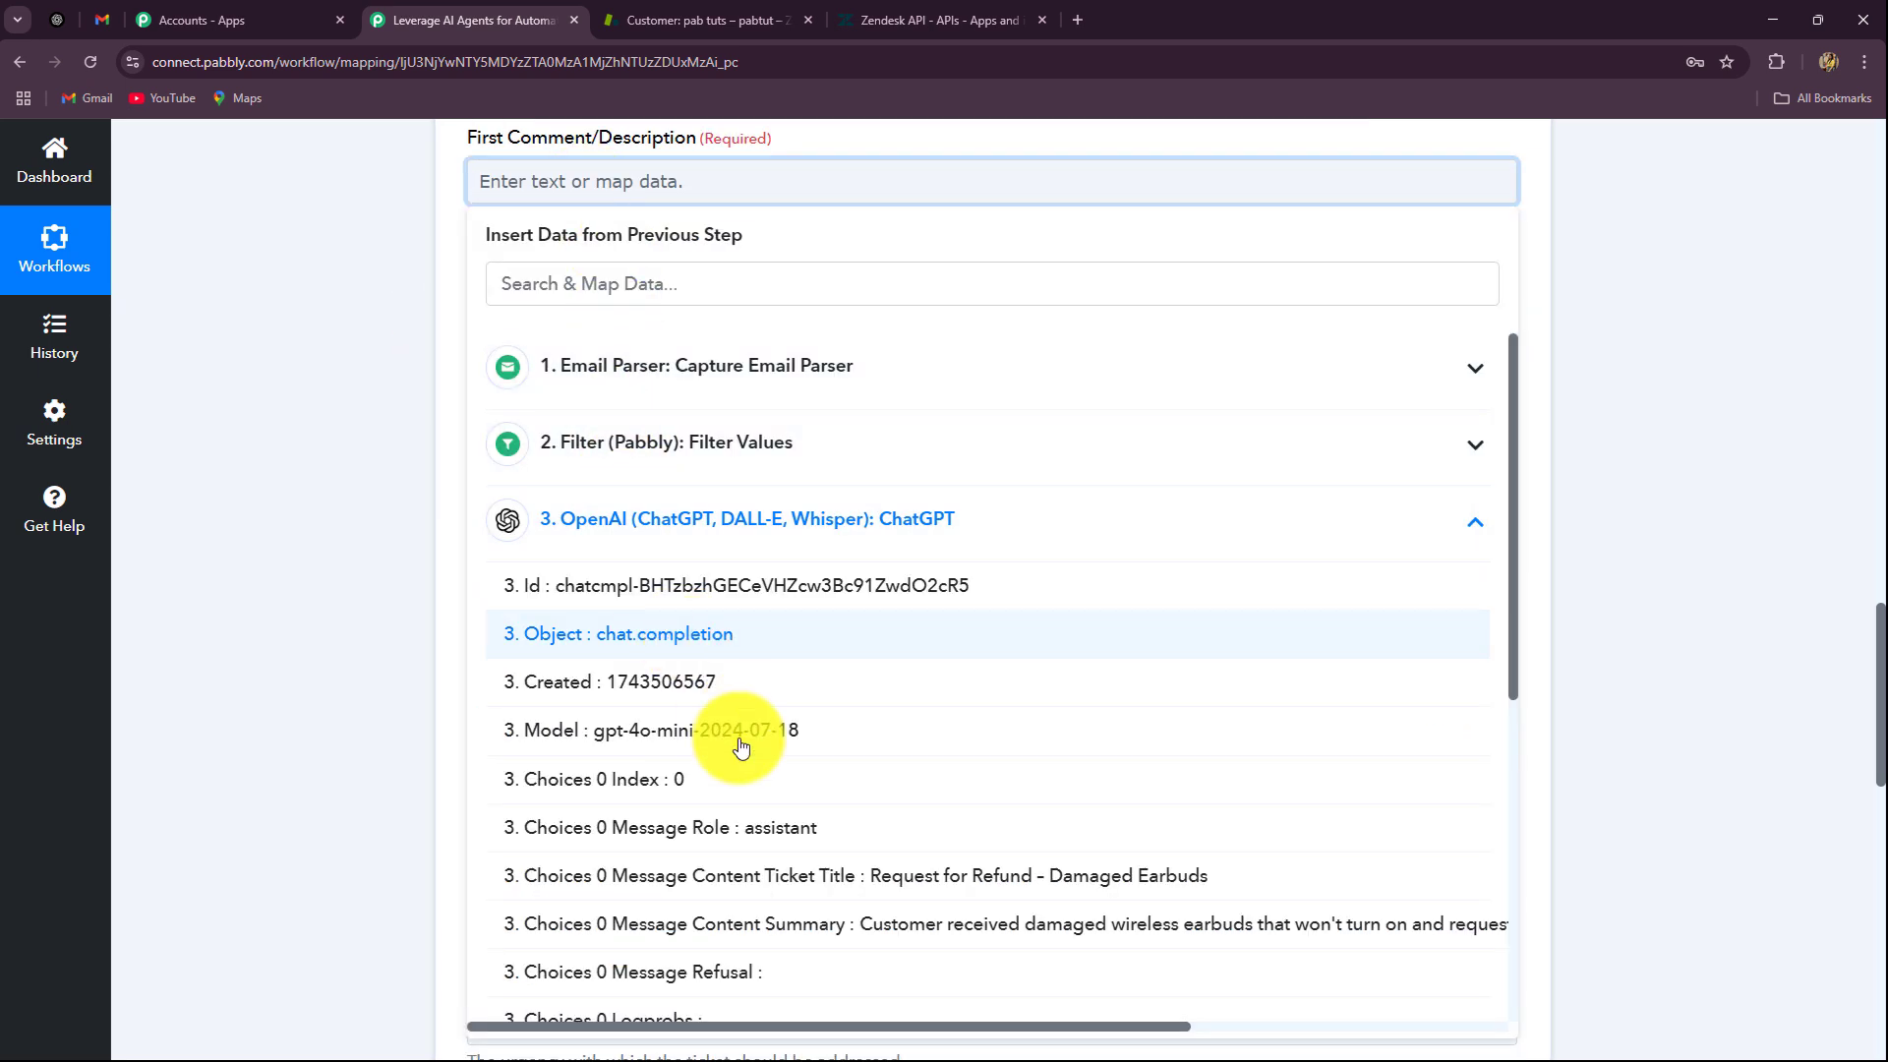
scroll(738, 724, "down", 3)
left_click(894, 732)
left_click(362, 557)
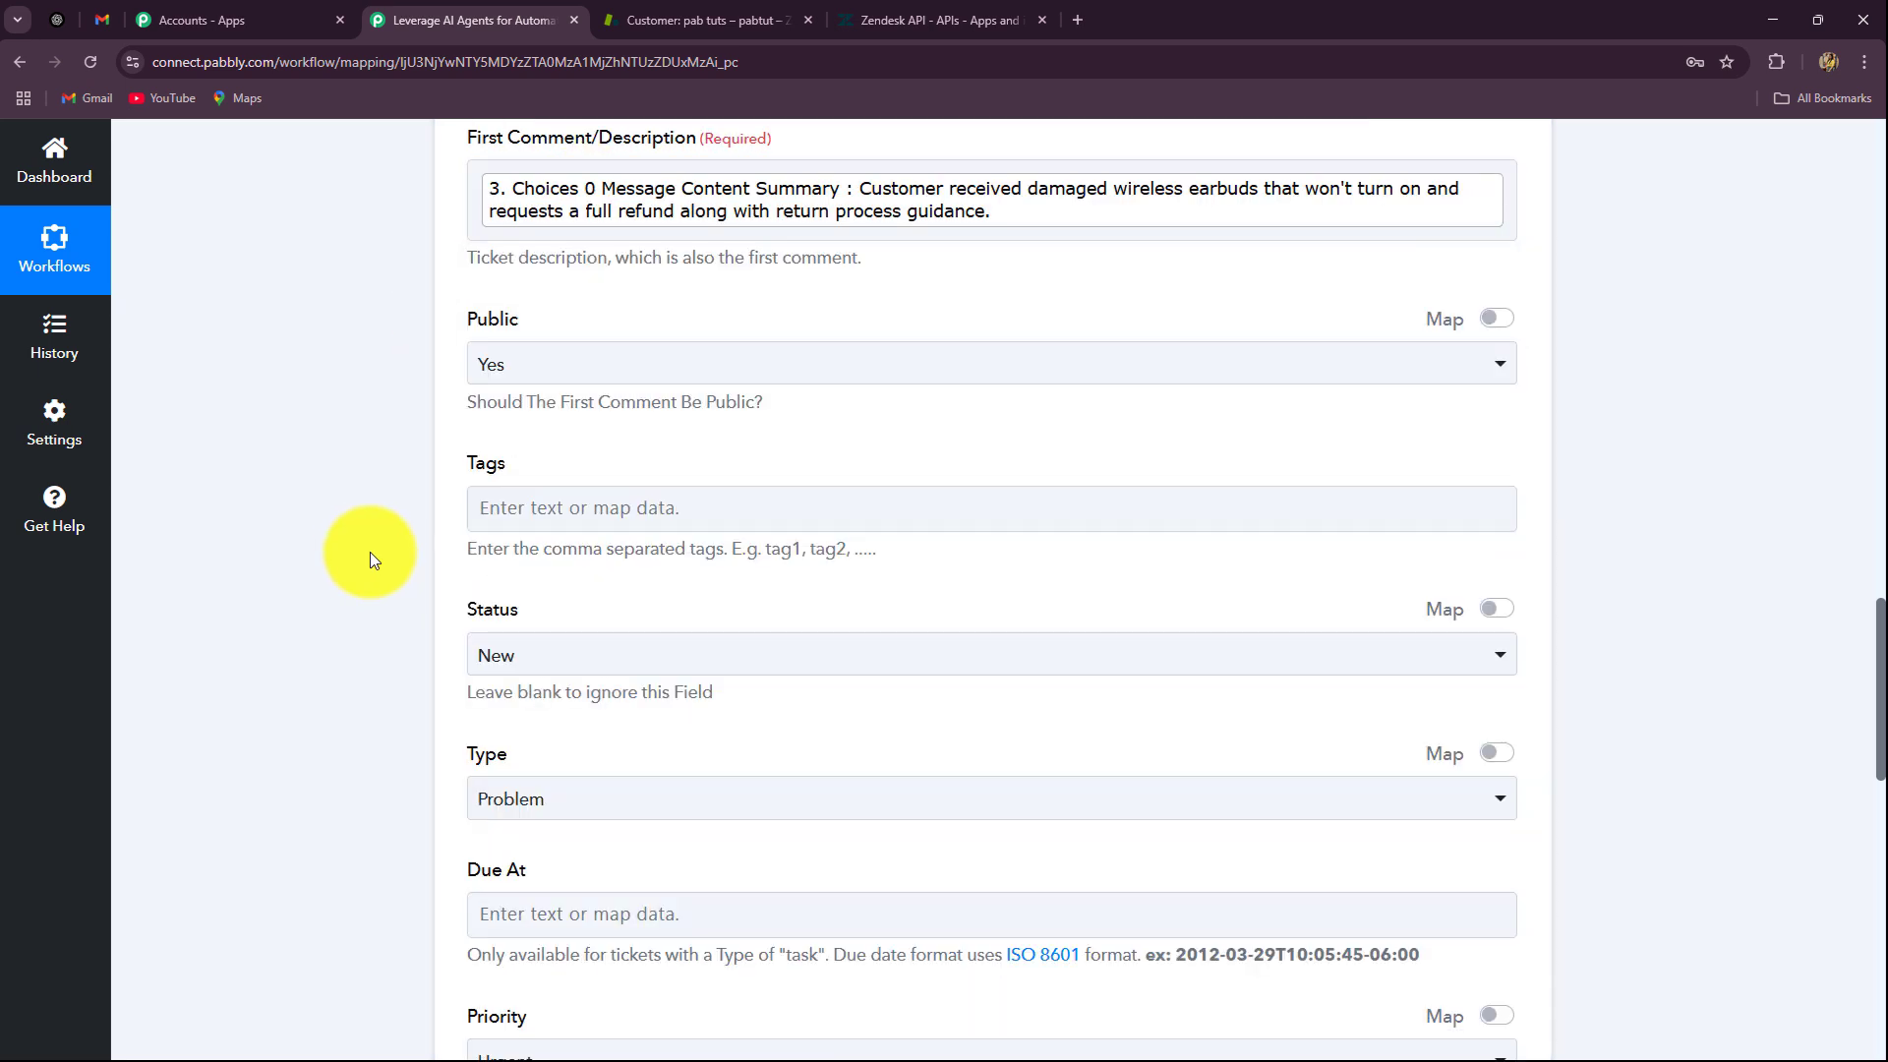
scroll(370, 551, "down", 5)
Step: Set ticket Priority to High and add the tag Support
left_click(532, 667)
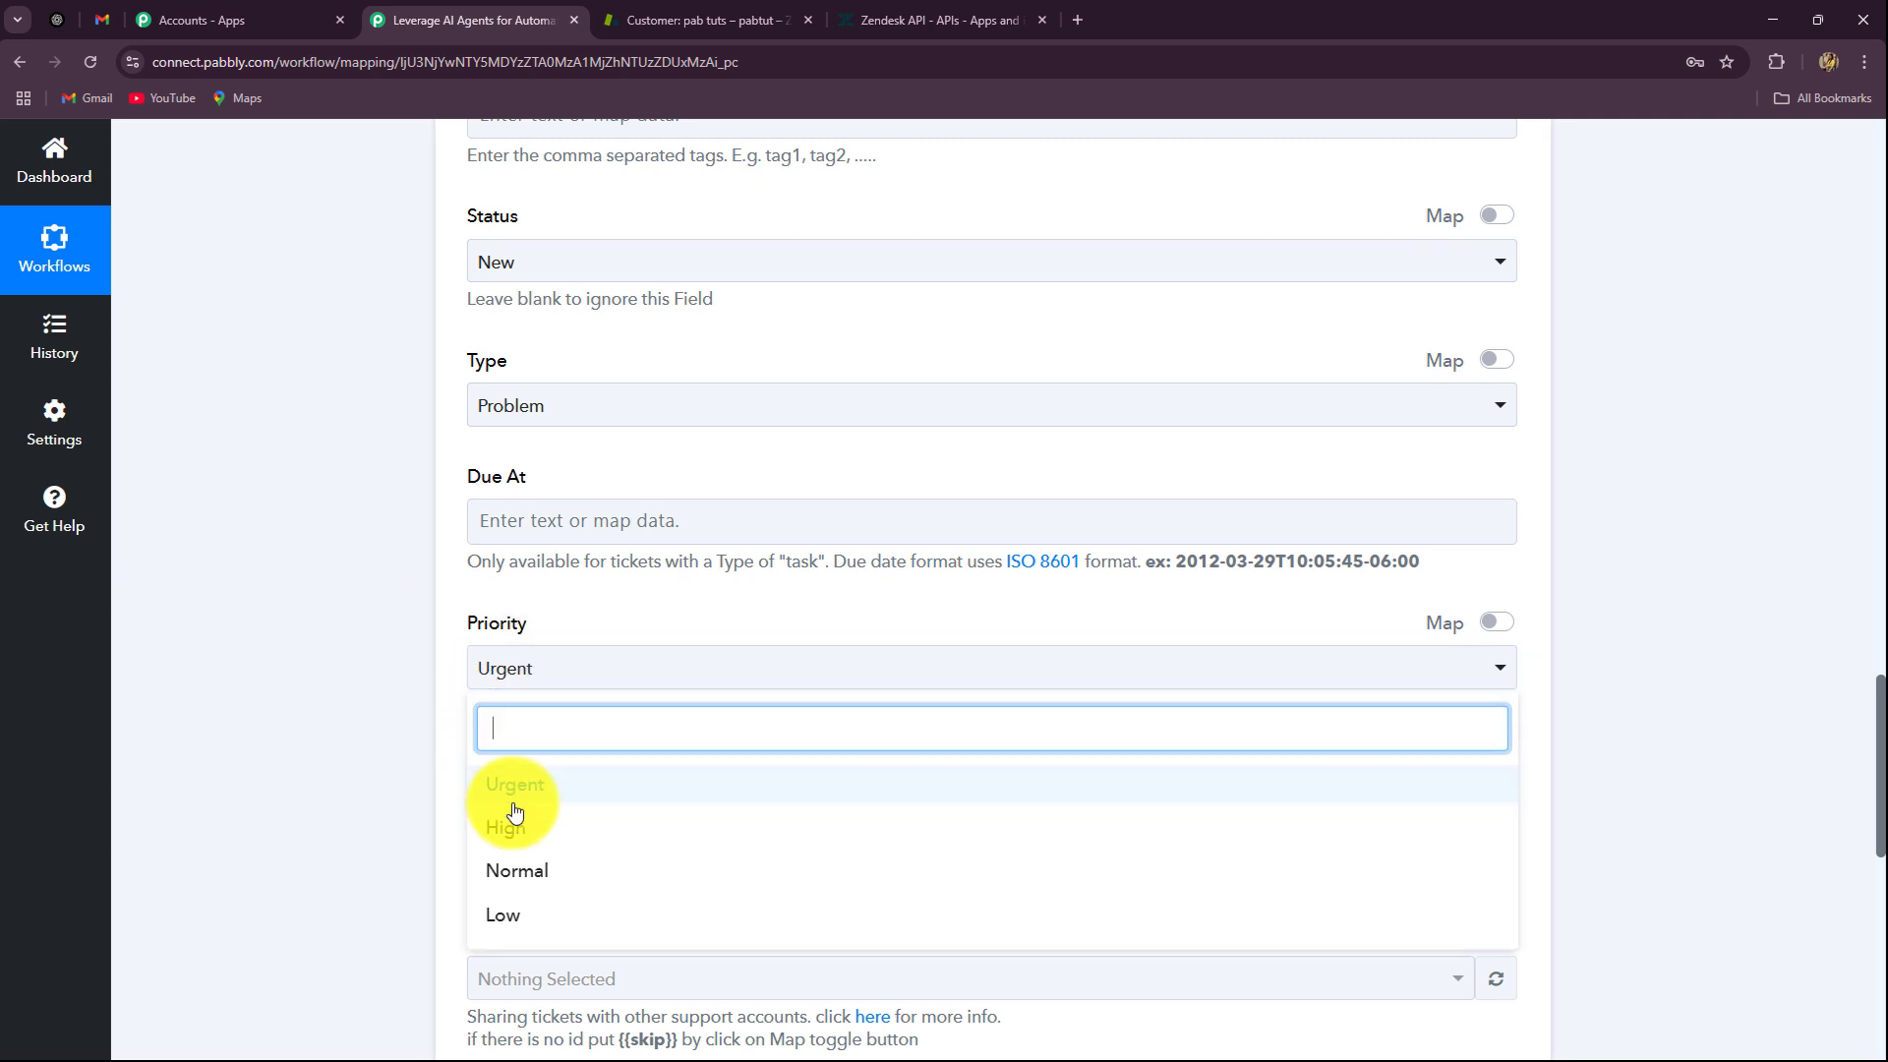
left_click(507, 831)
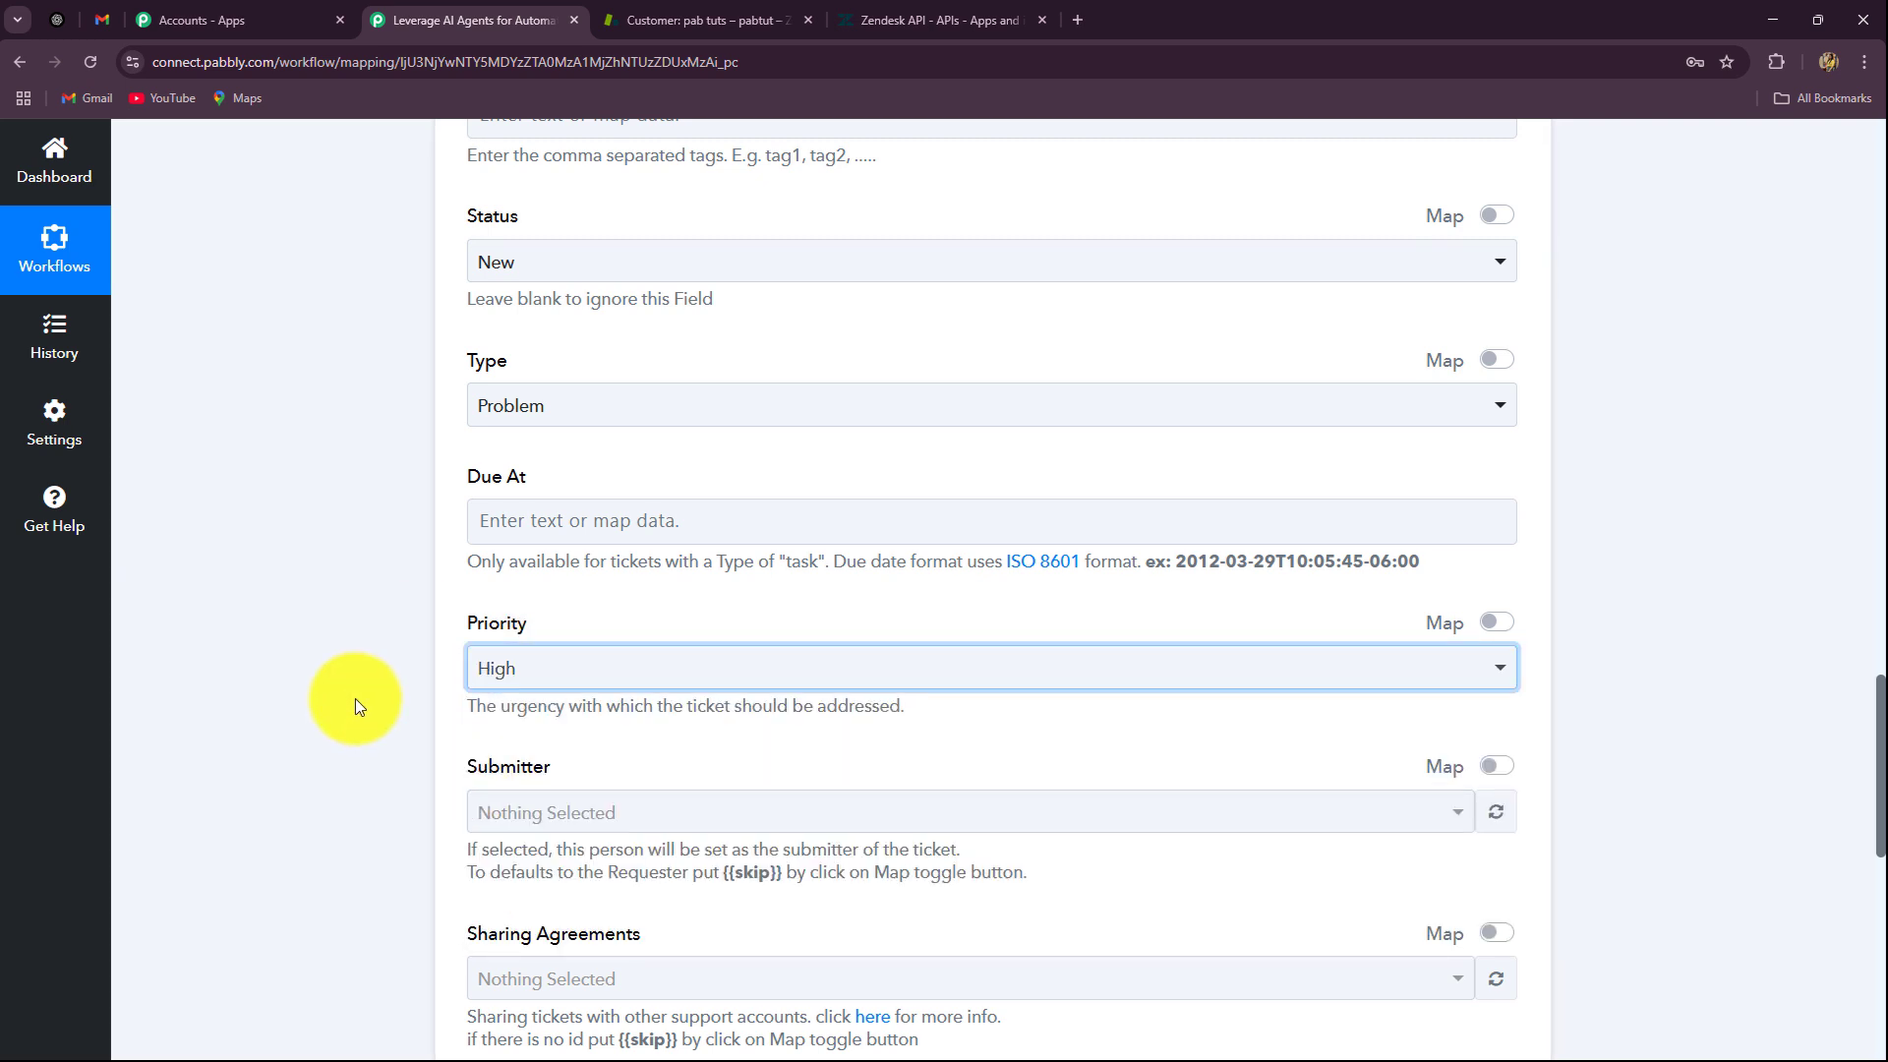
scroll(285, 676, "up", 6)
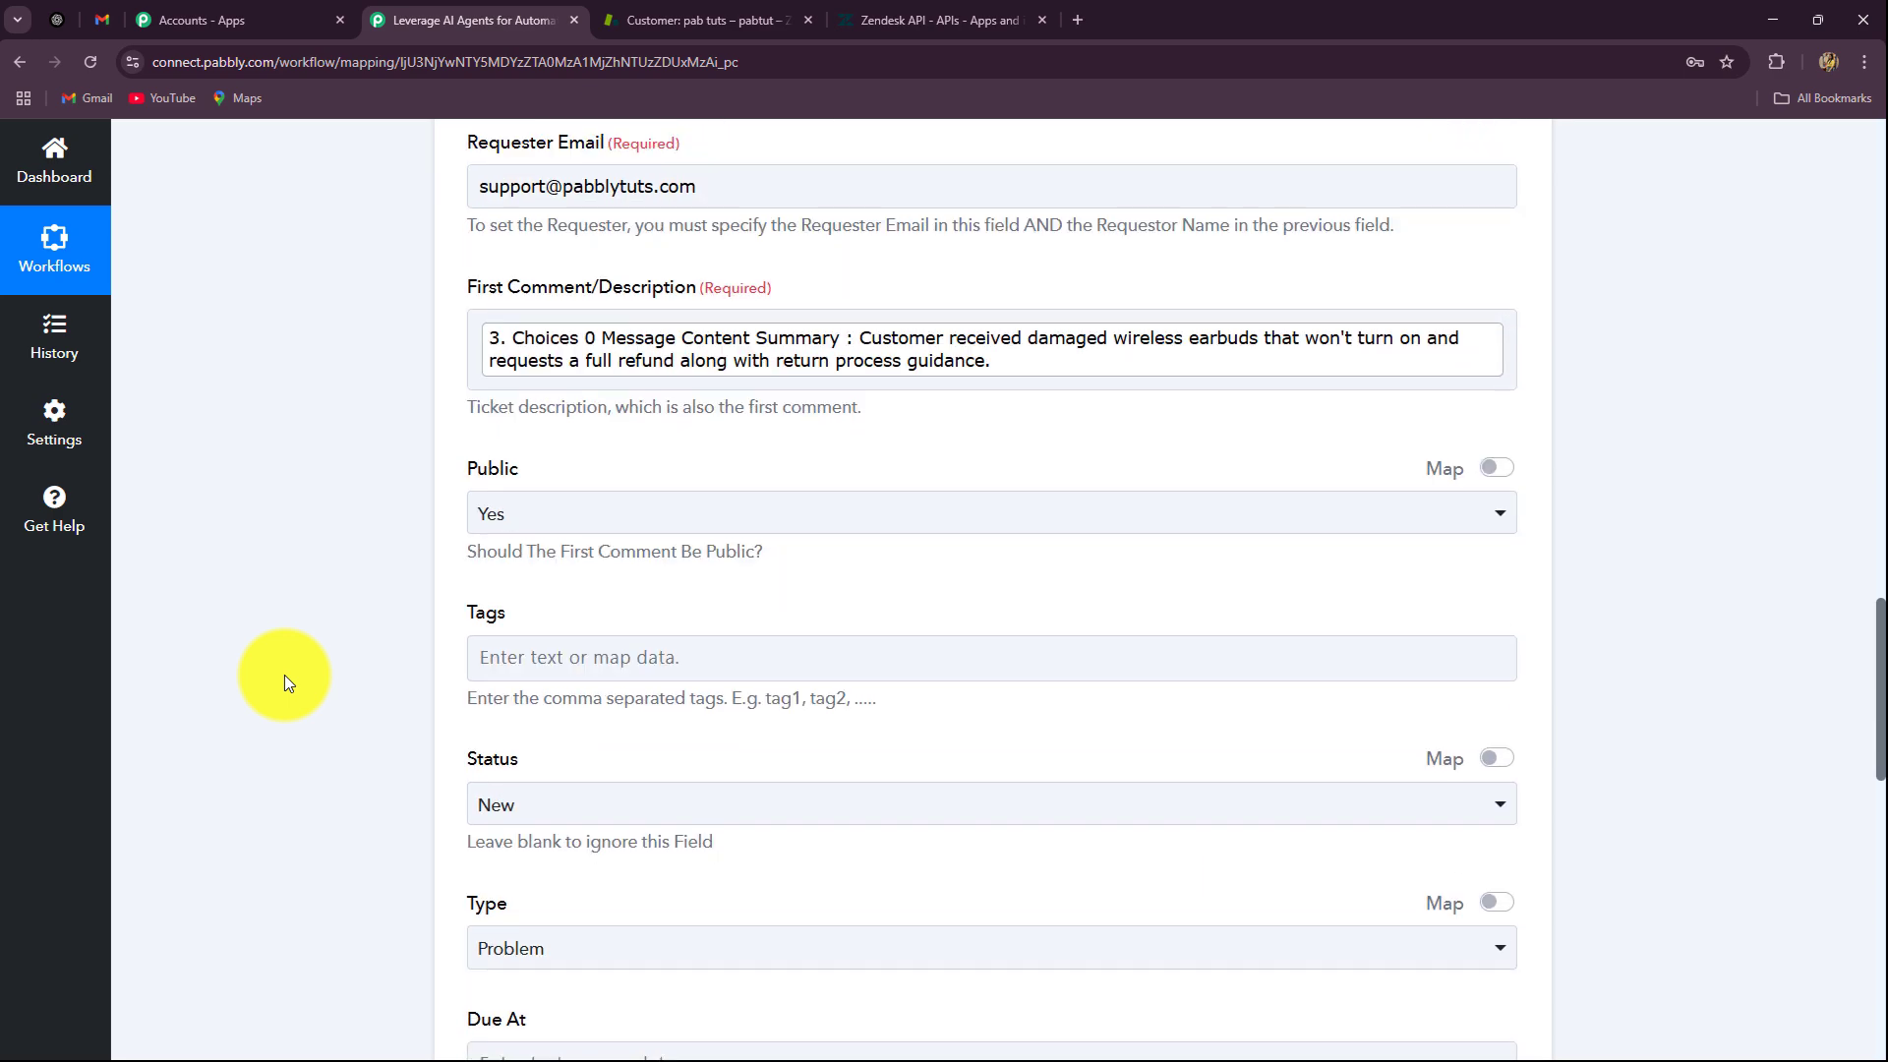
scroll(285, 675, "down", 4)
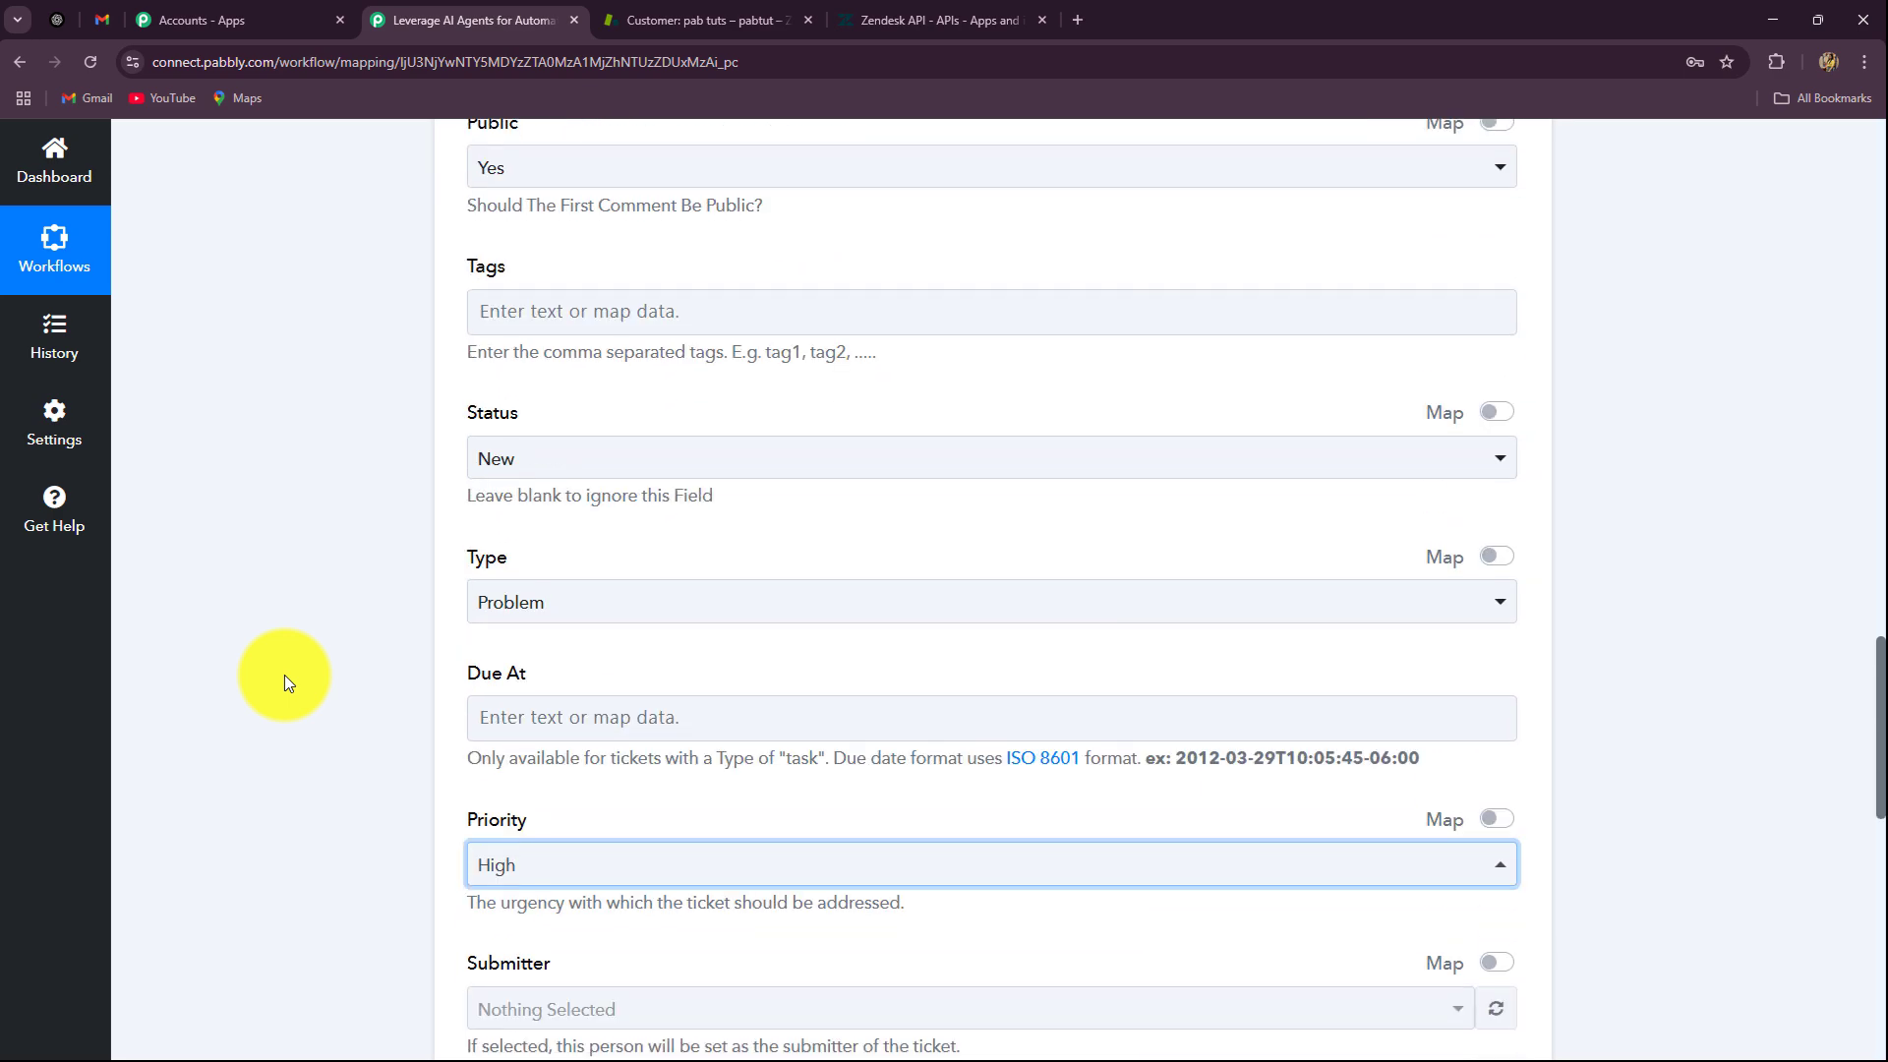
scroll(285, 675, "down", 4)
scroll(285, 675, "up", 6)
left_click(497, 513)
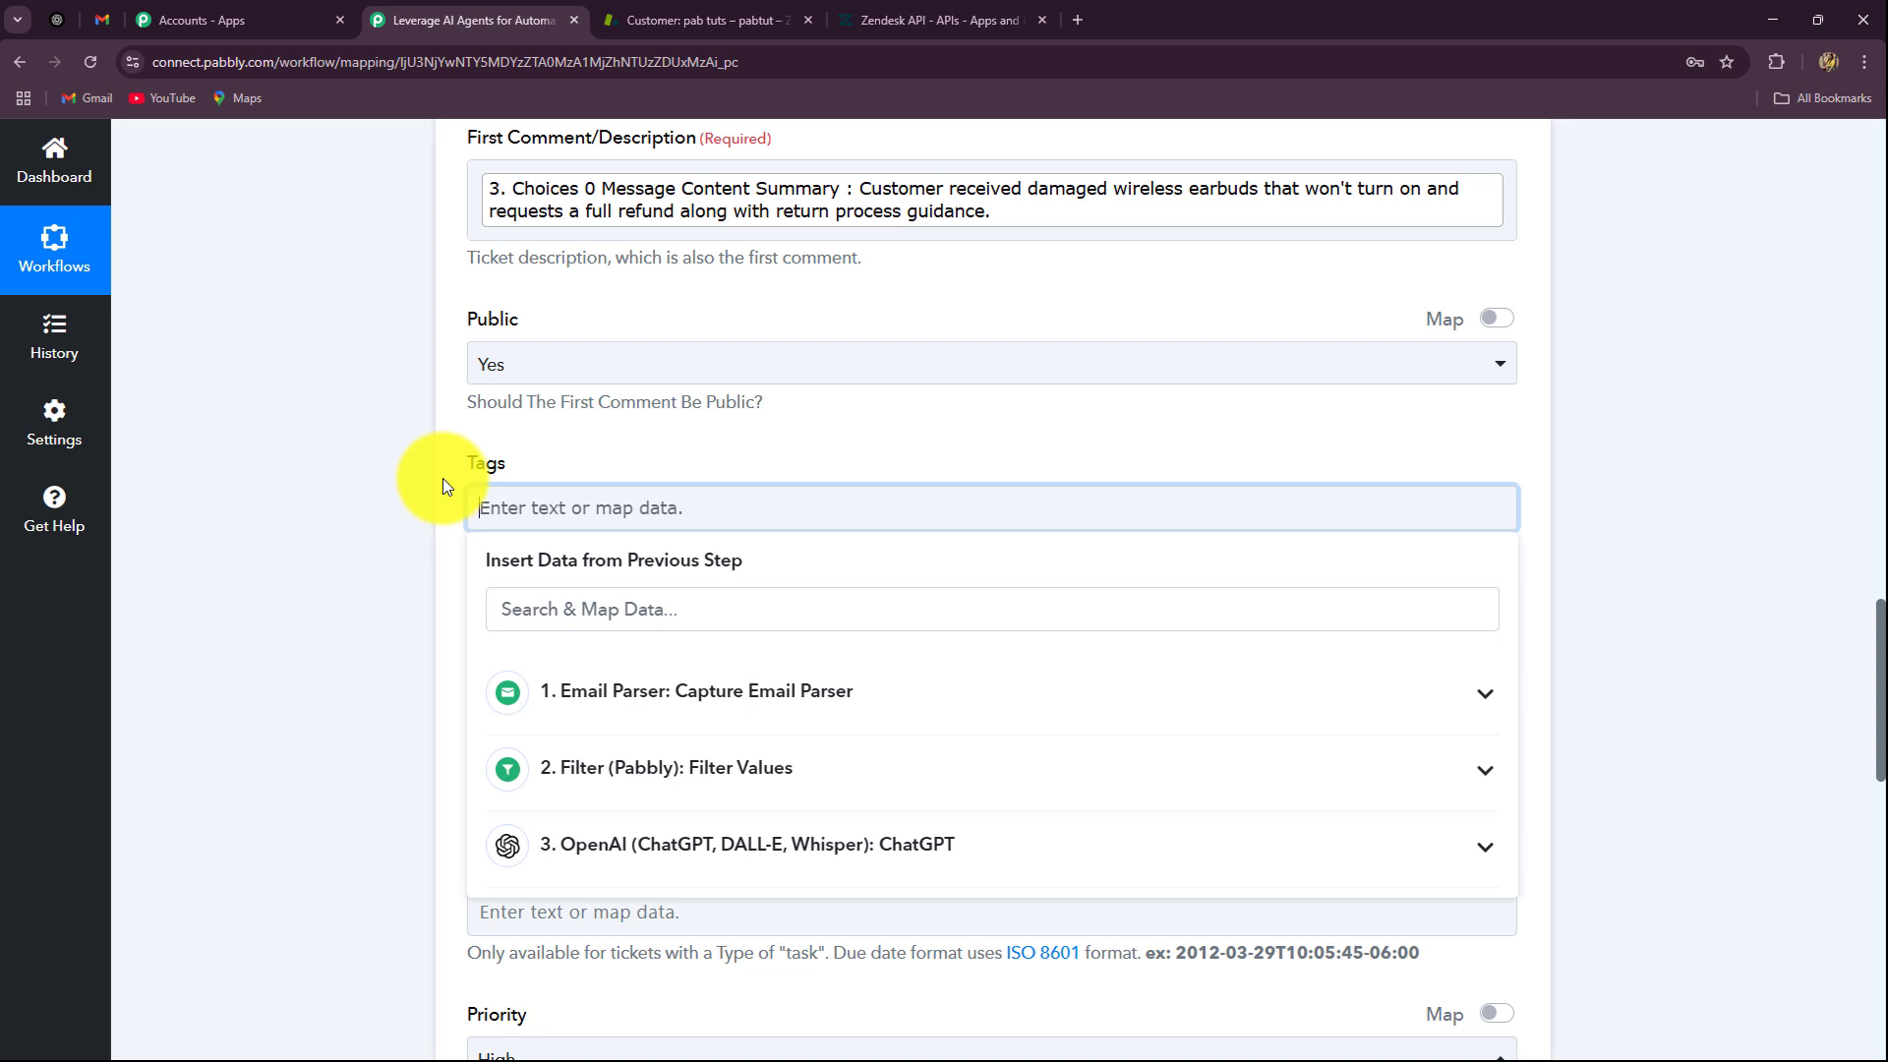
type("Support")
left_click(369, 488)
Step: Keep the ticket Status unchanged, then save the step and send a test request
scroll(486, 405, "down", 2)
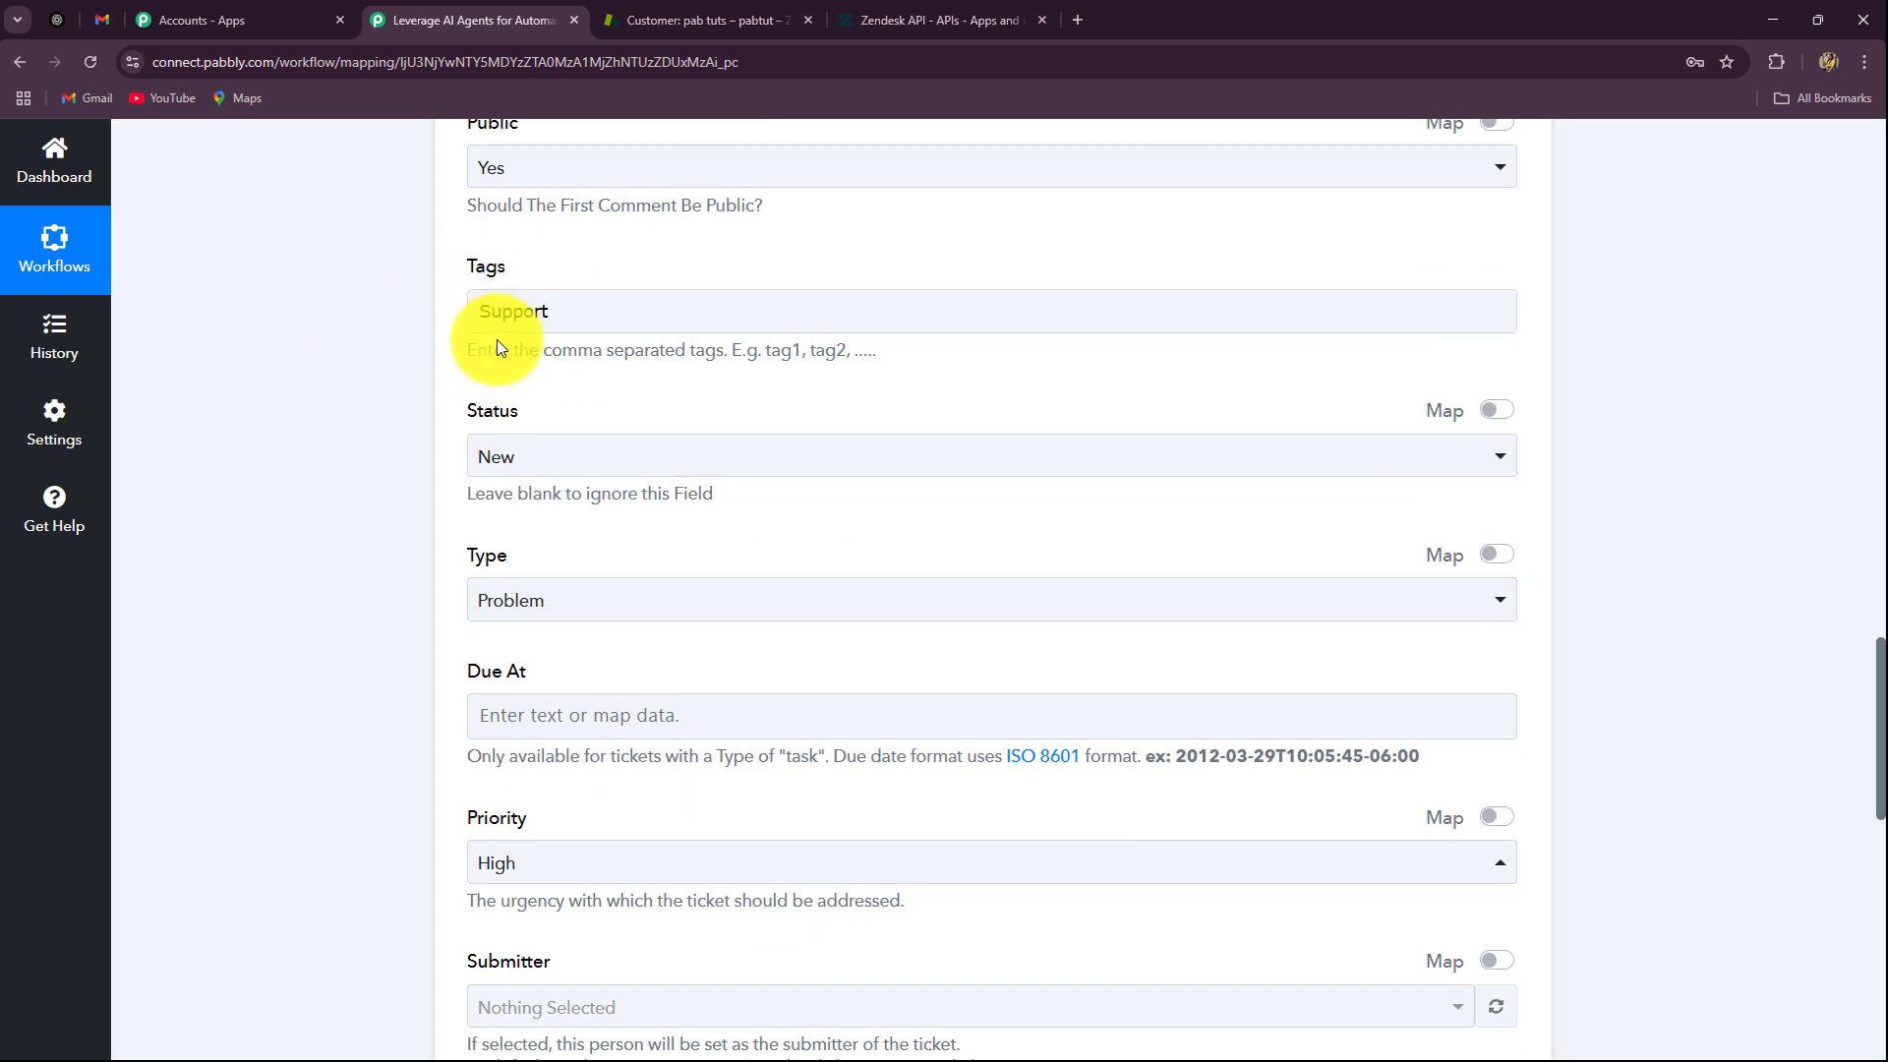
left_click(462, 462)
left_click(376, 517)
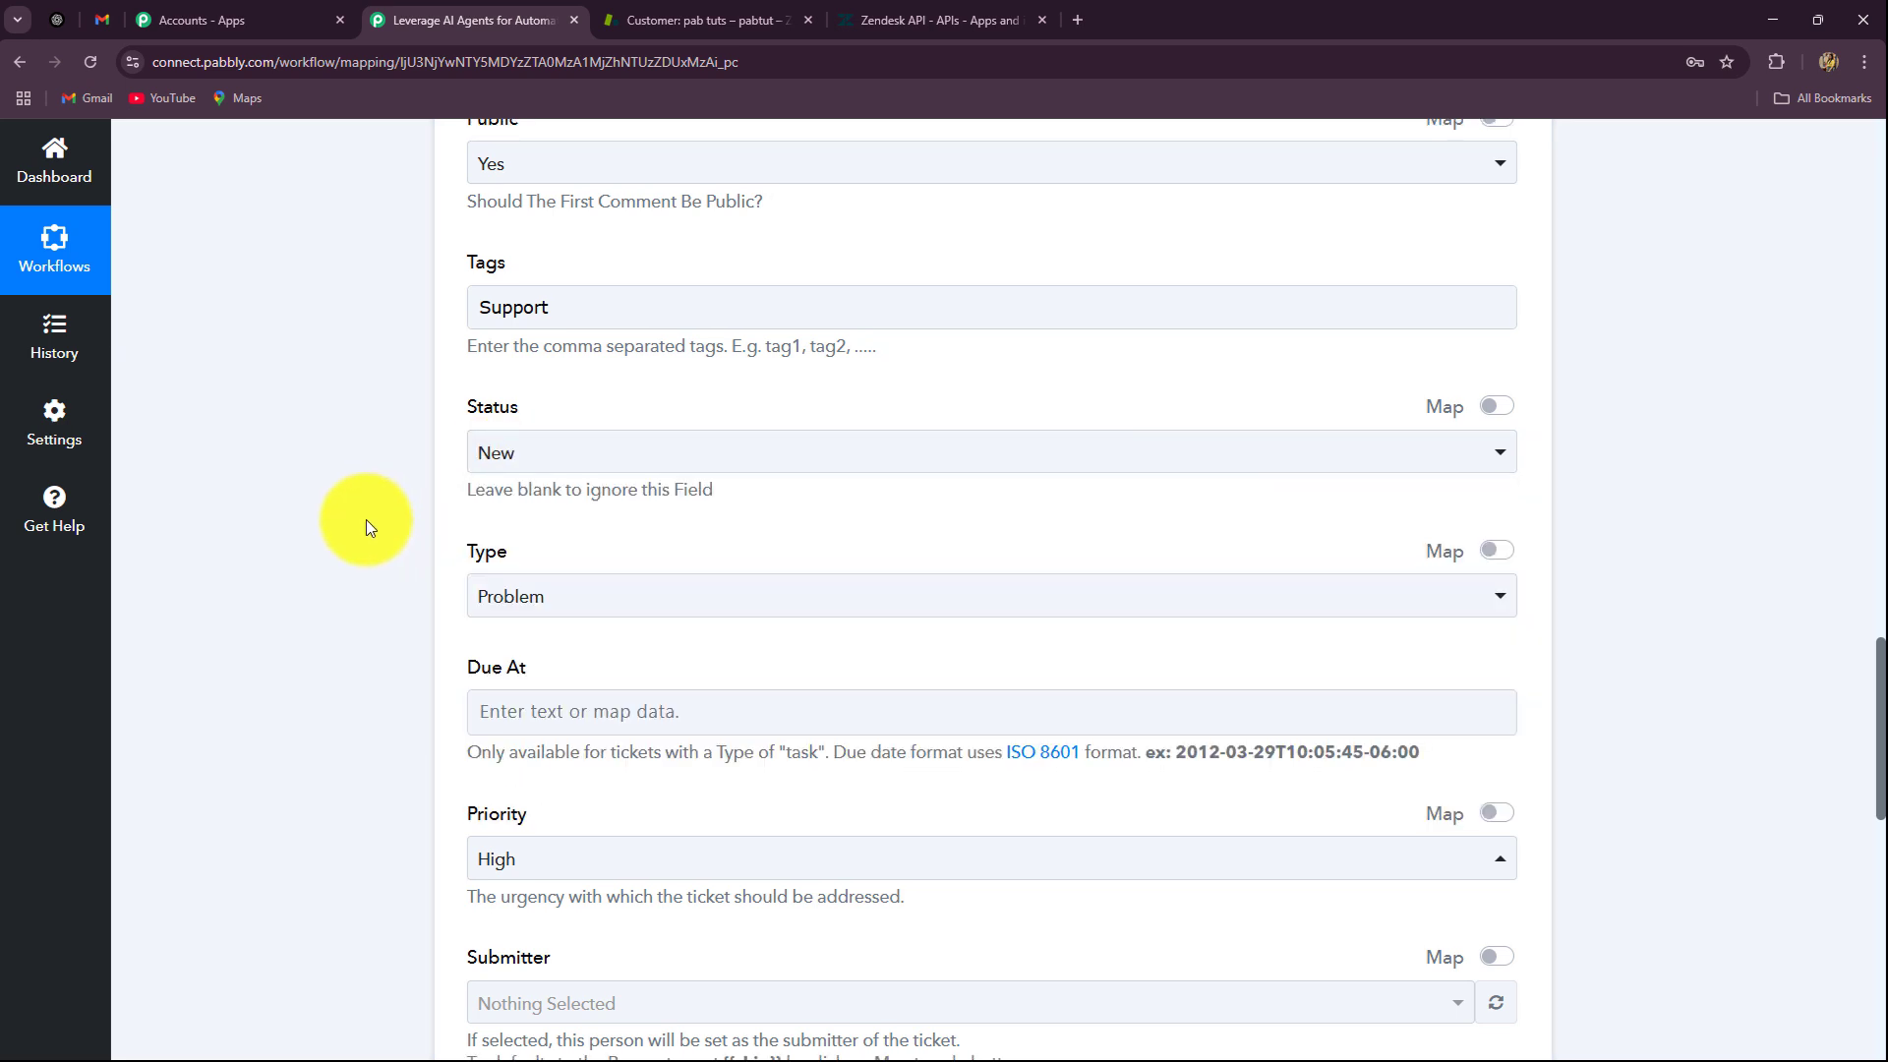
scroll(366, 519, "down", 10)
scroll(365, 519, "down", 2)
left_click(609, 411)
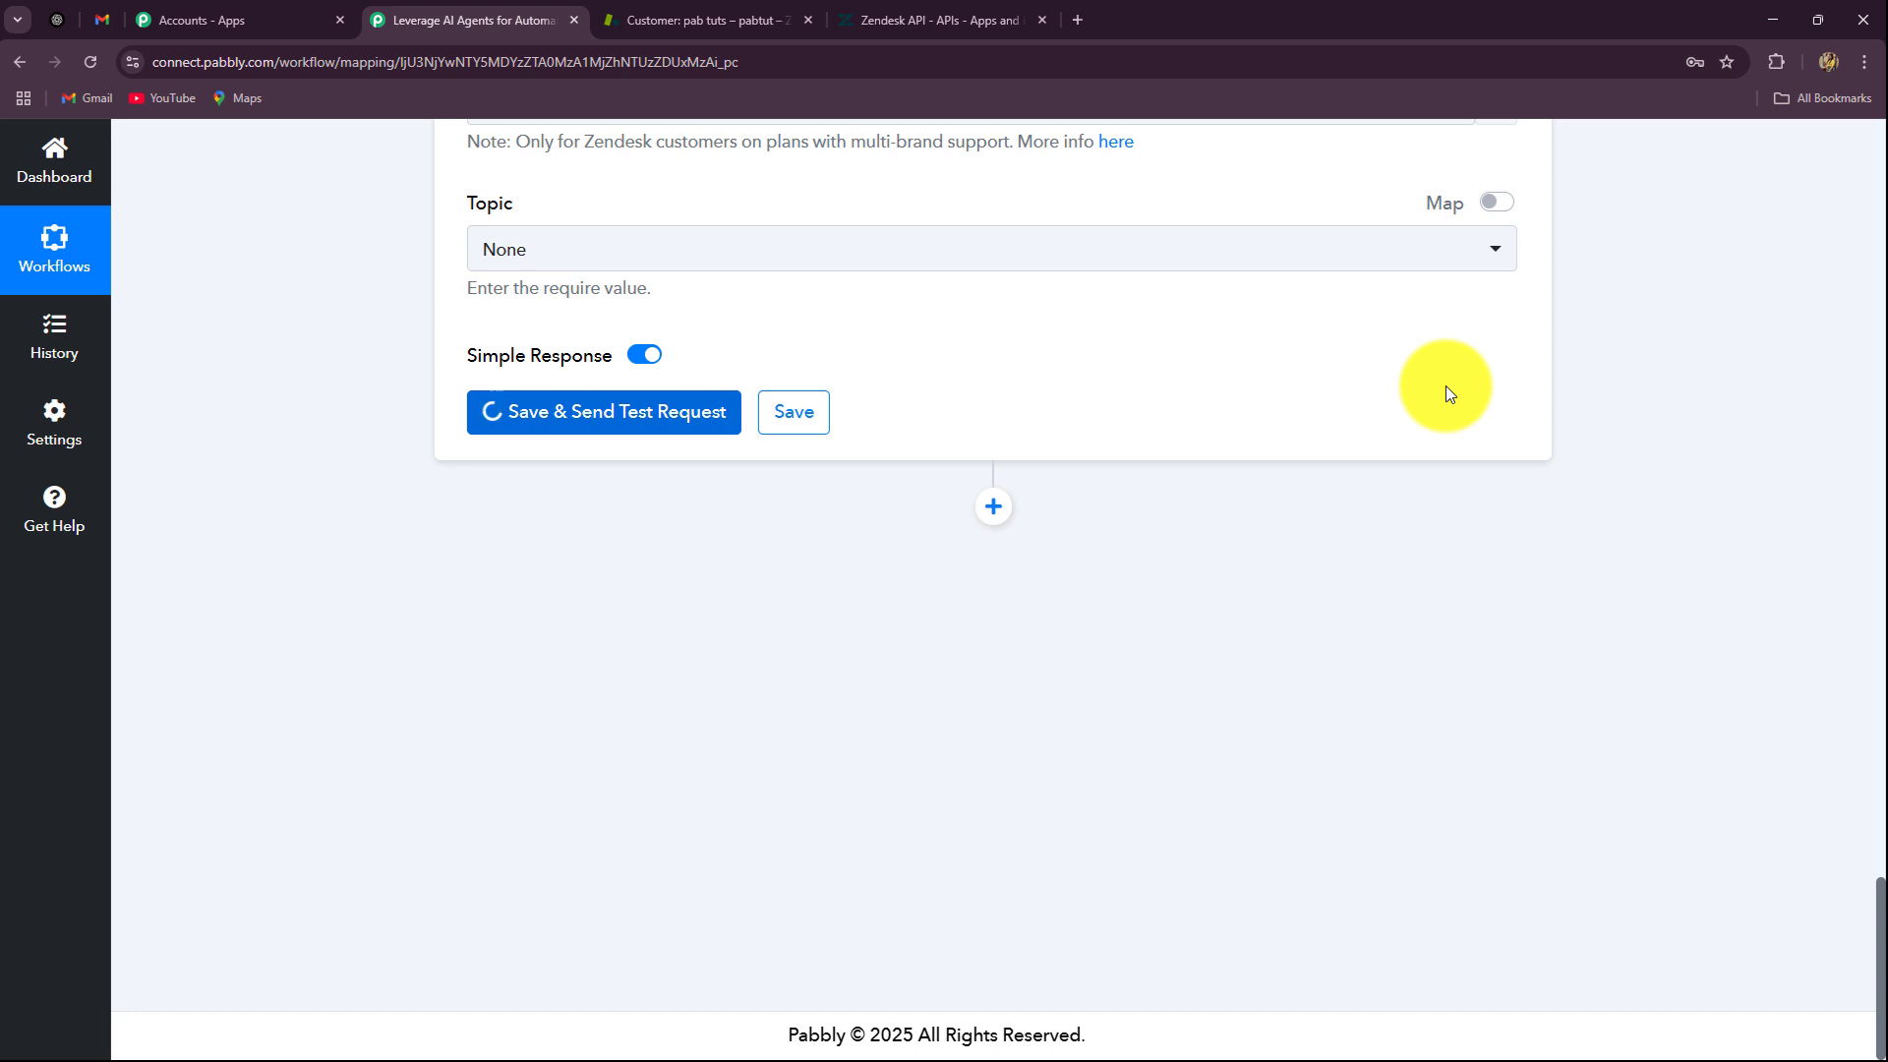
Step: Open ticket #6 'Request for Refund – Damaged Earbuds' from Zendesk's unsolved tickets, then return to Pabbly
left_click(668, 21)
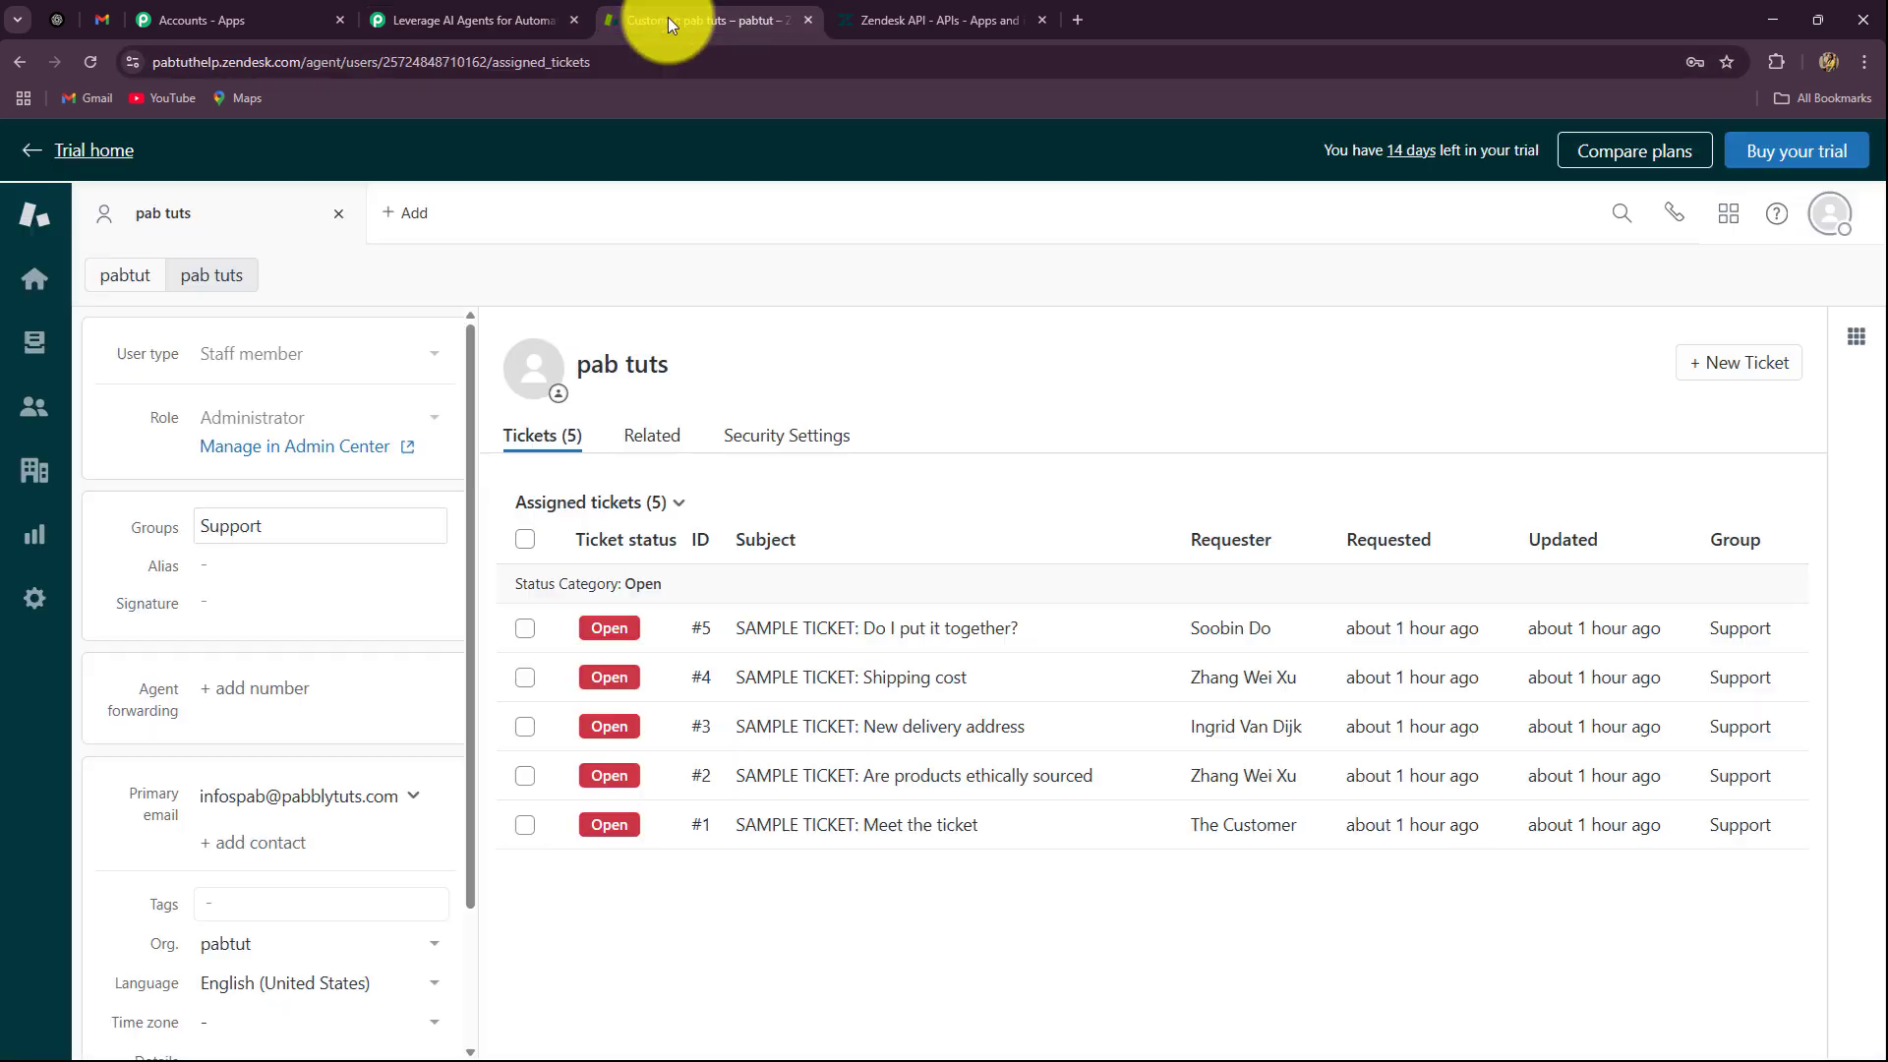
left_click(37, 411)
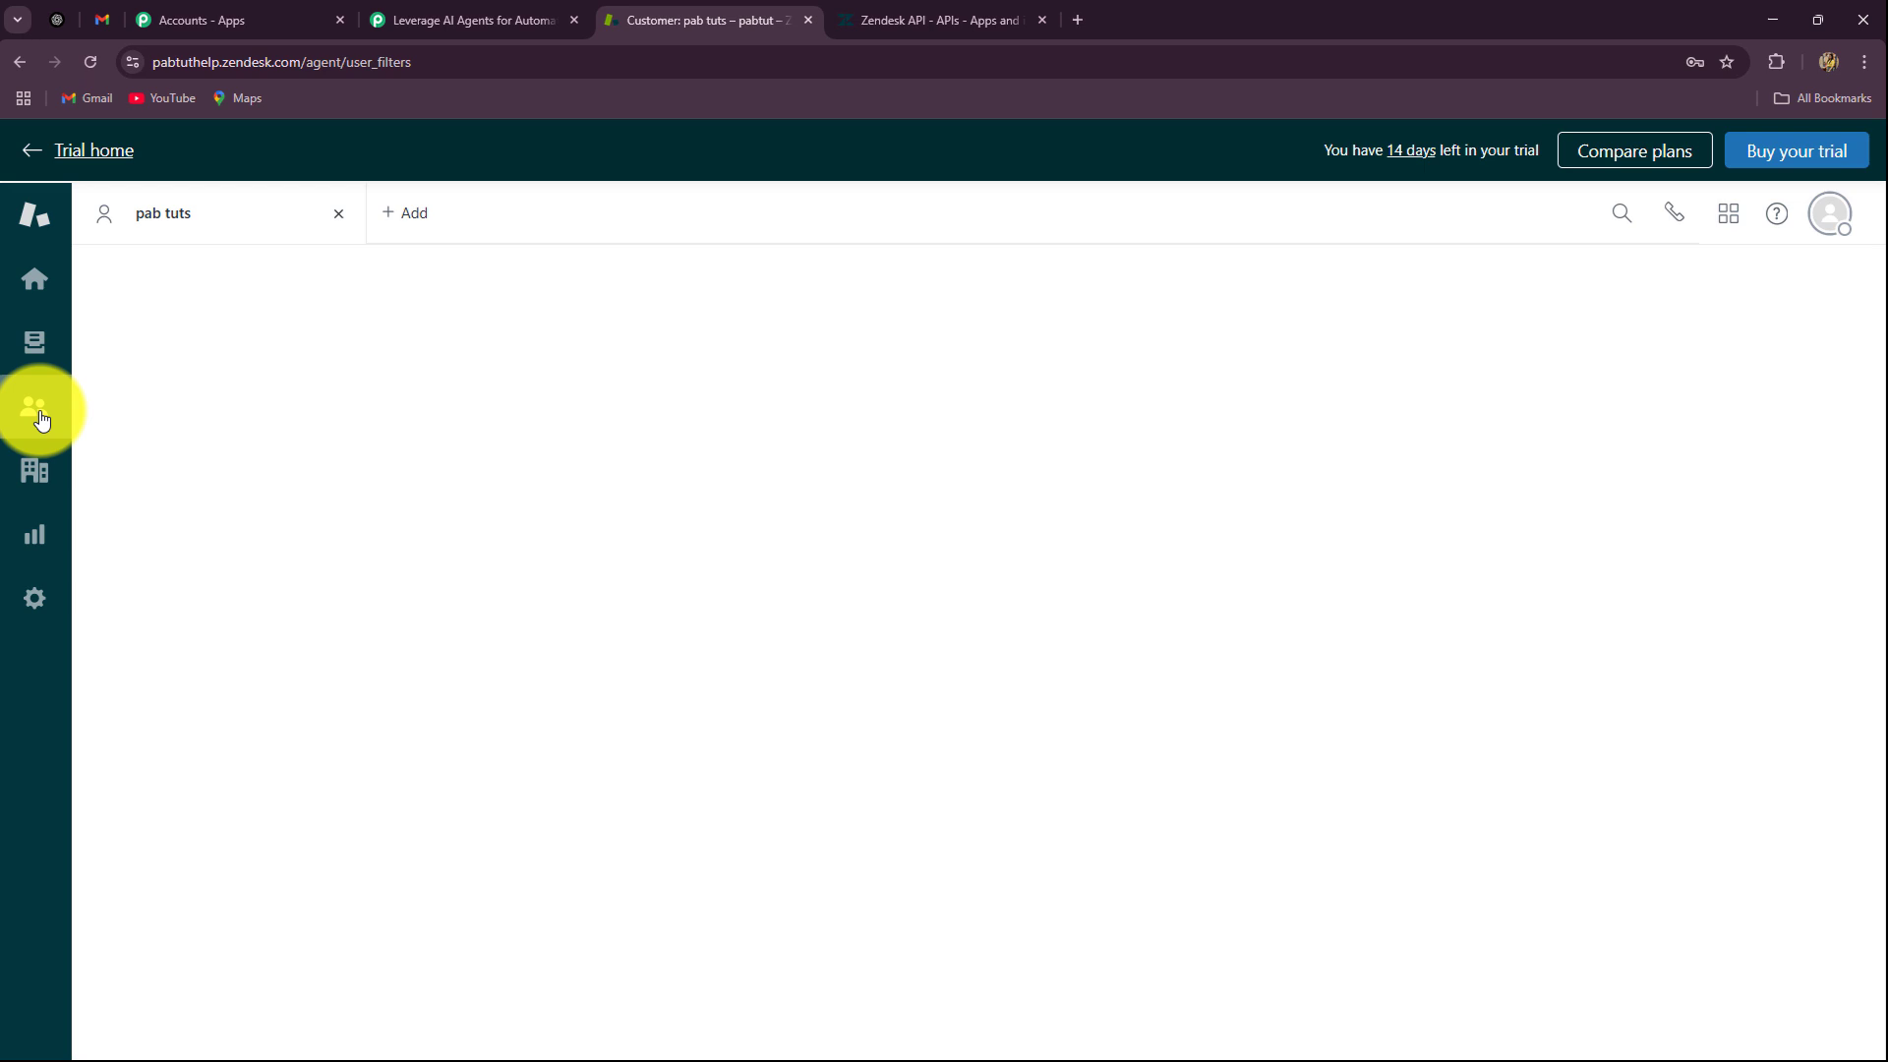
left_click(36, 341)
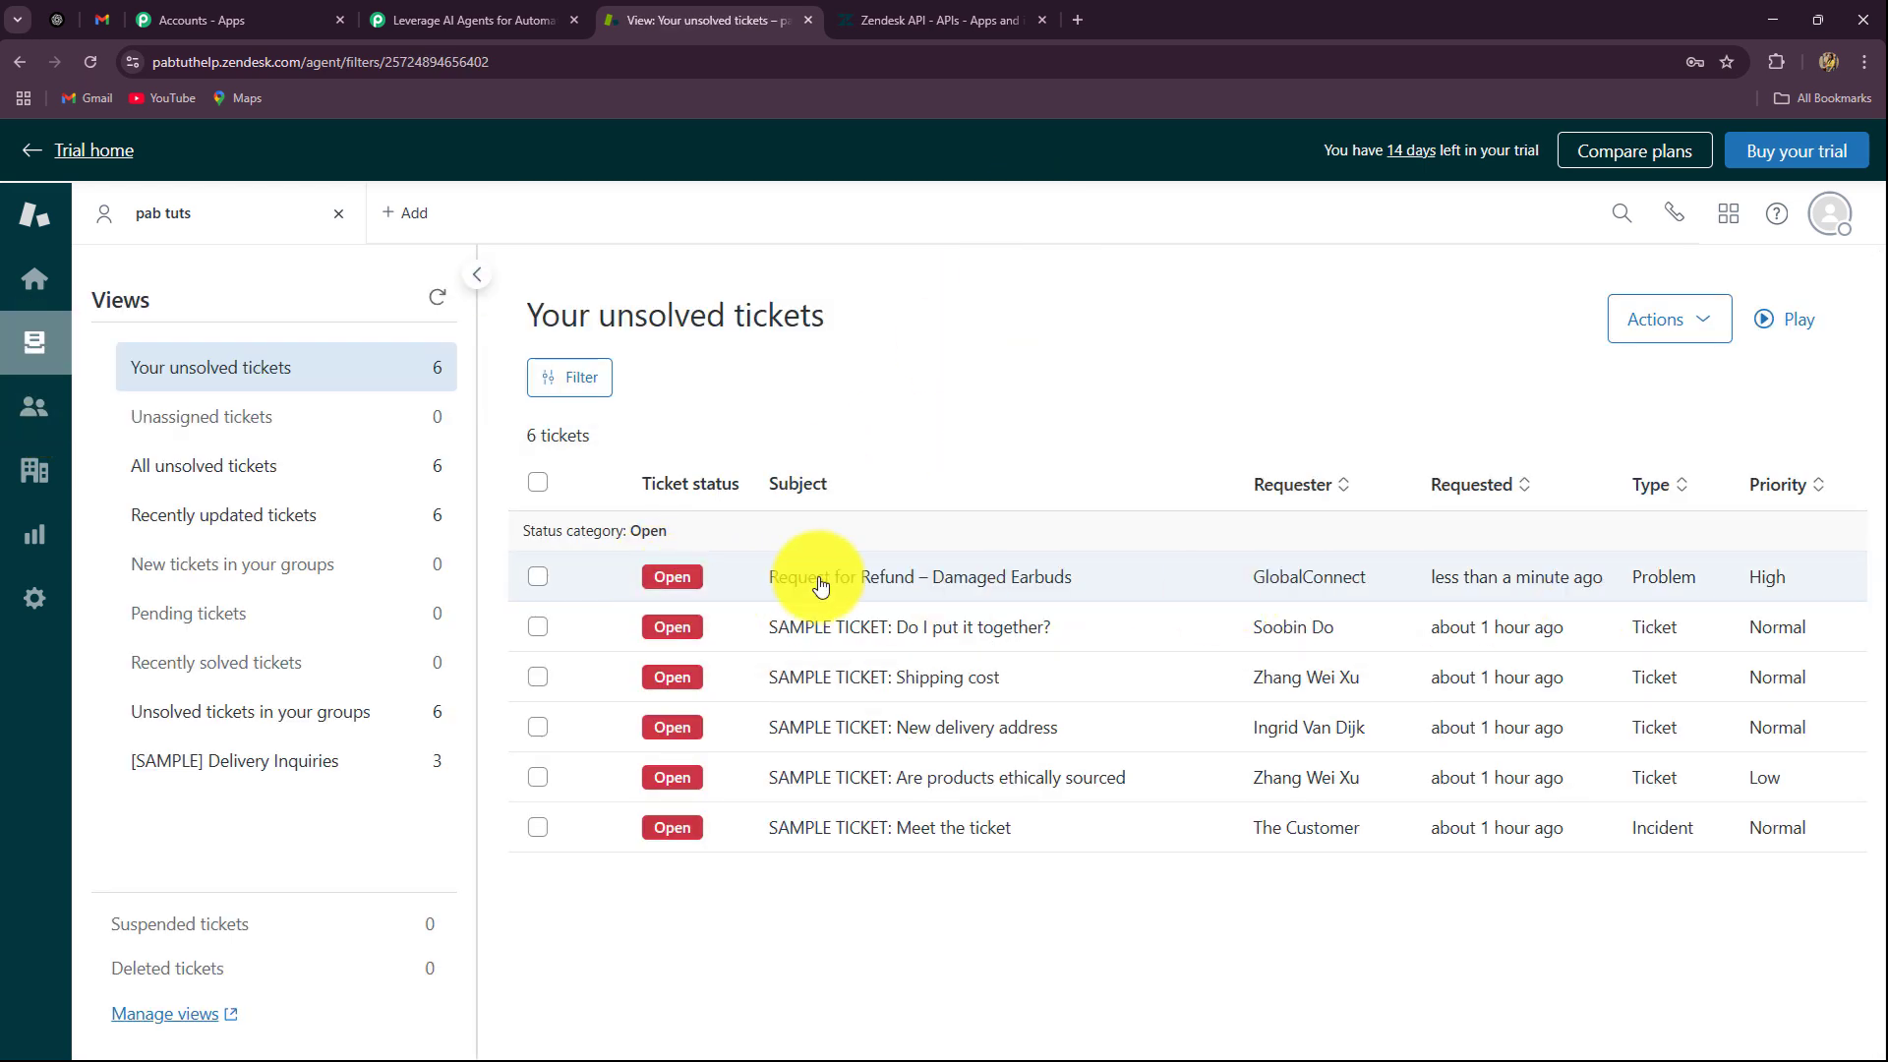
left_click(1001, 576)
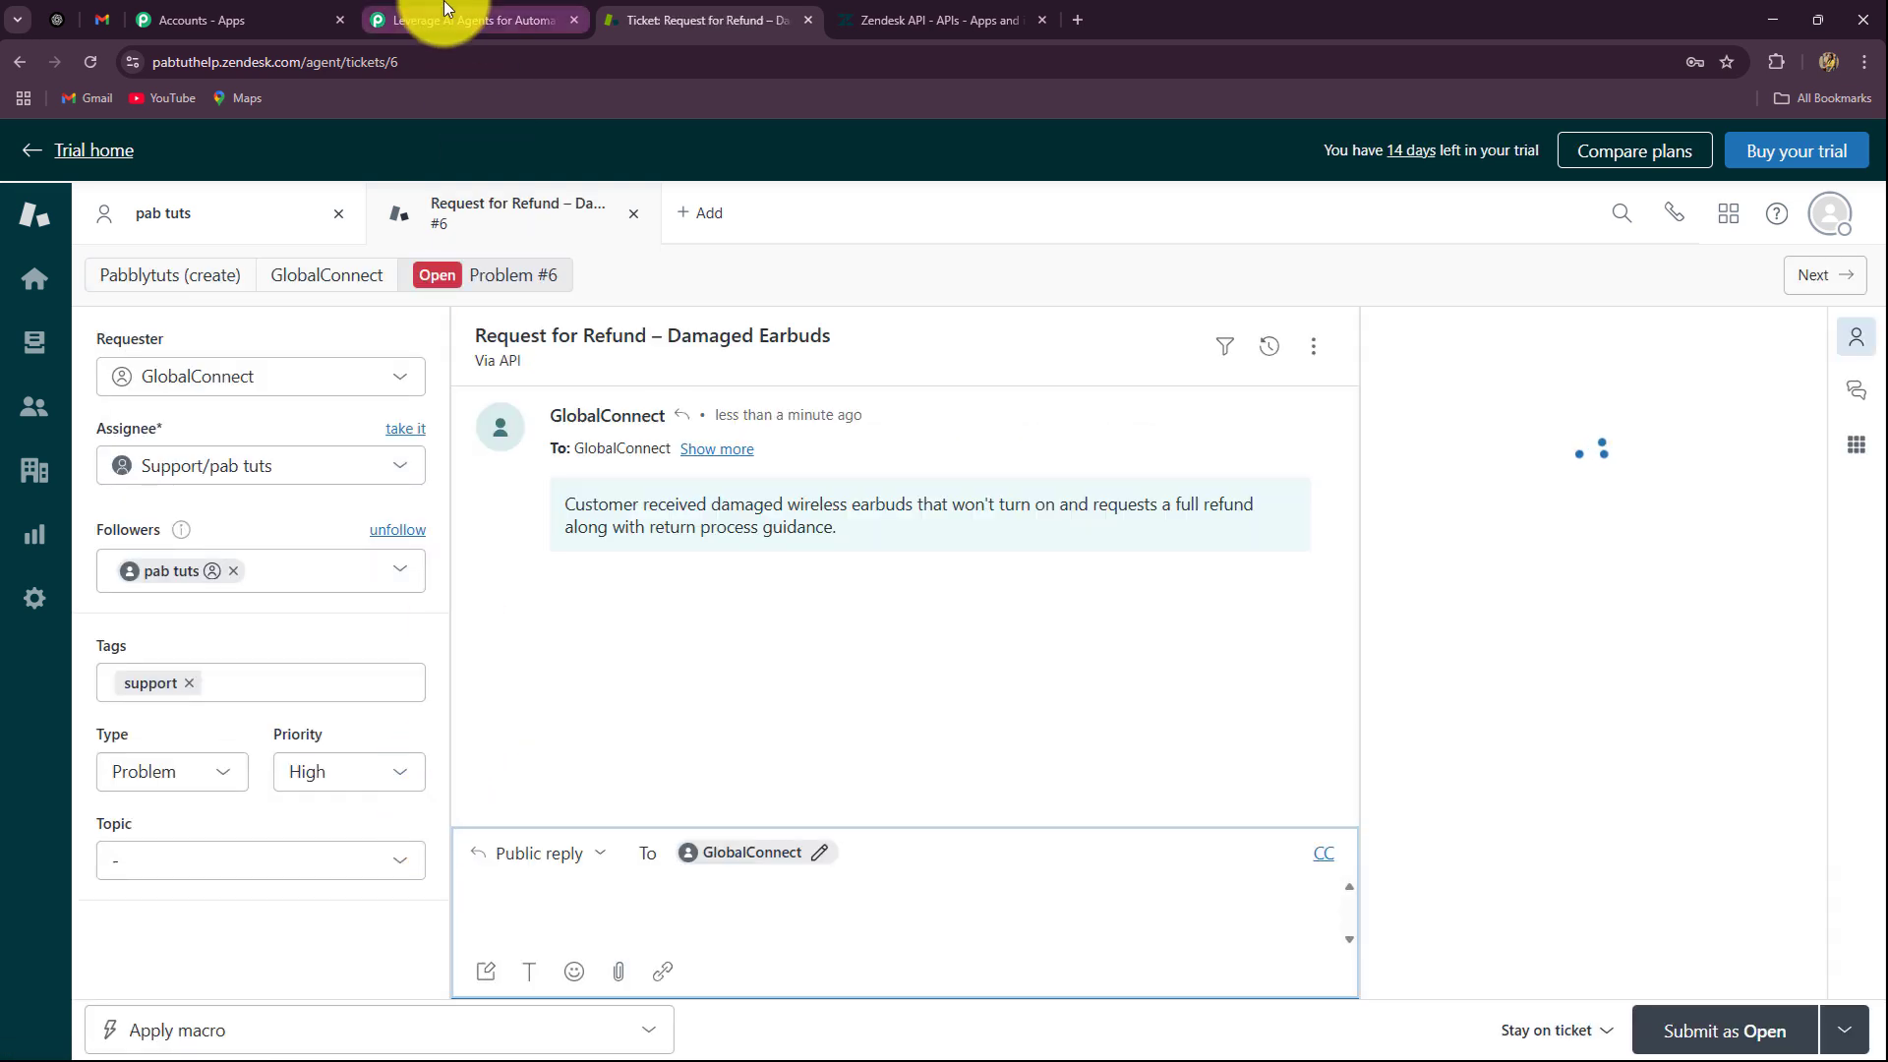
left_click(492, 20)
scroll(1762, 405, "up", 10)
scroll(1762, 405, "up", 20)
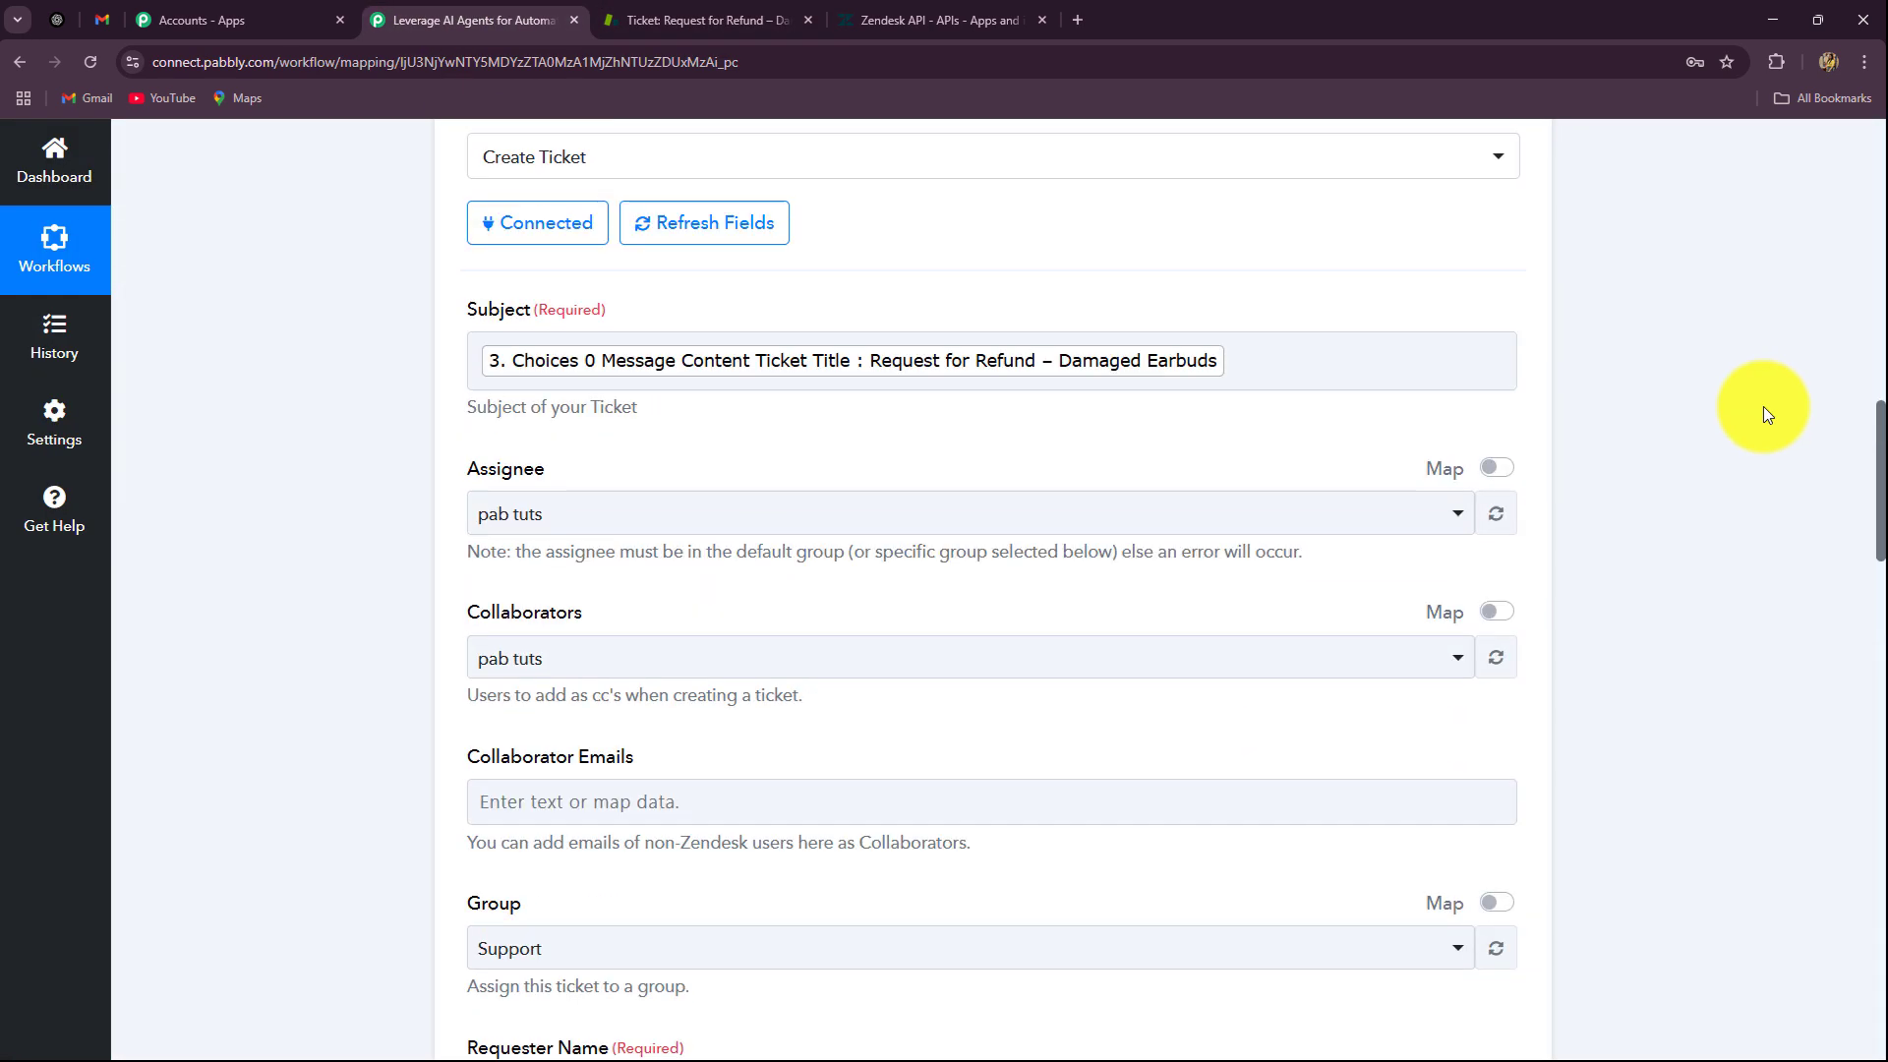
scroll(1737, 745, "up", 4)
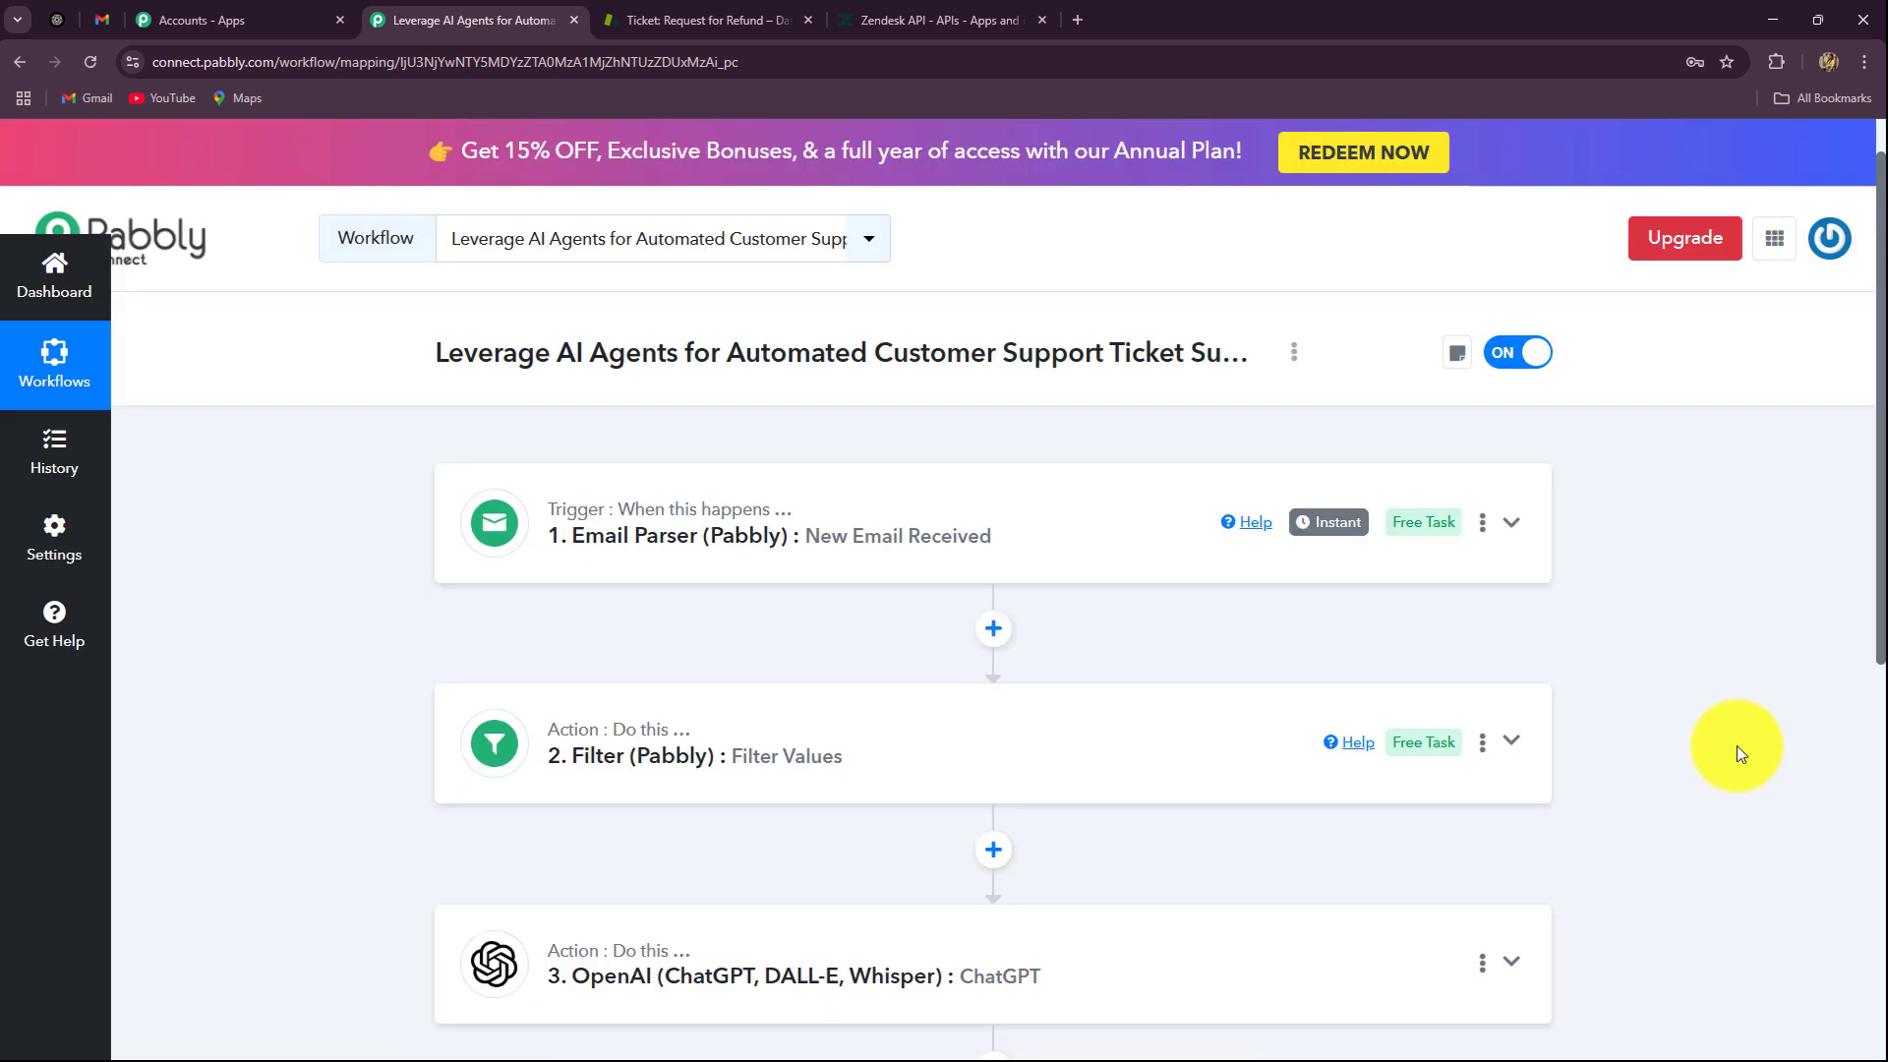
scroll(1727, 746, "down", 2)
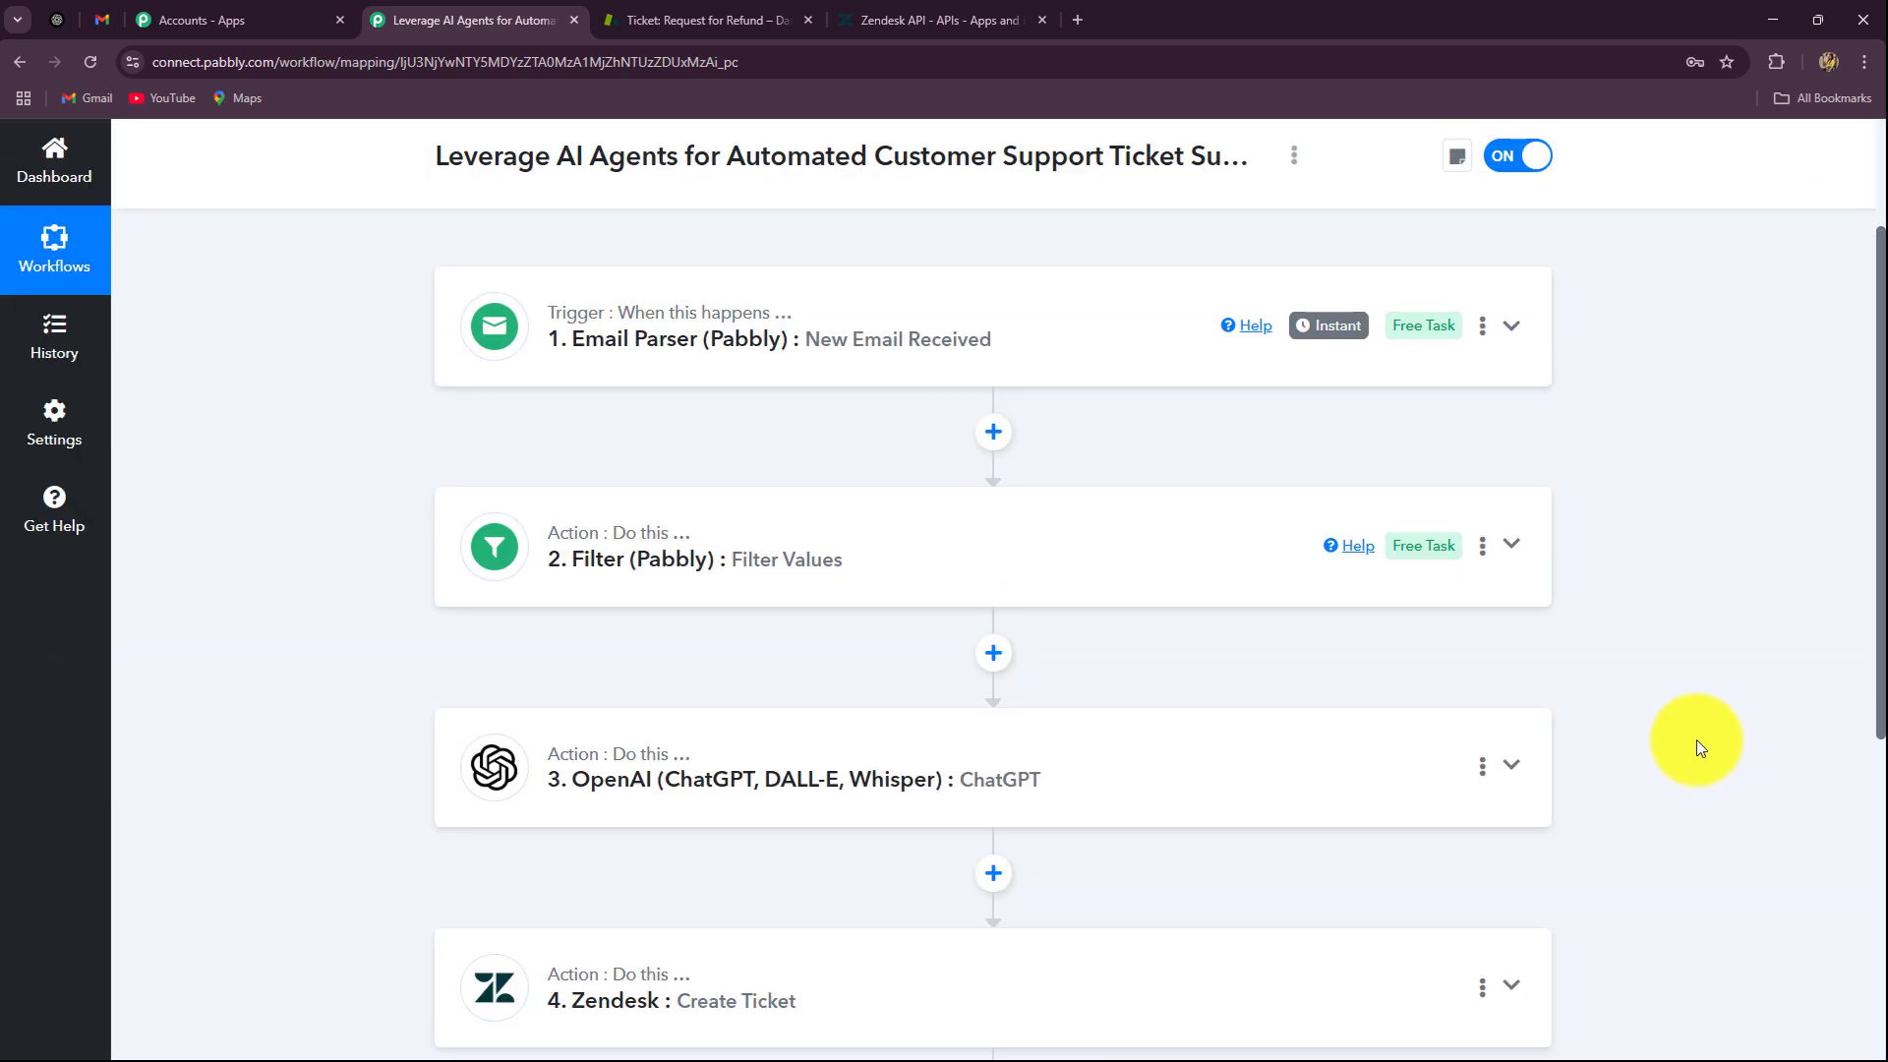
scroll(1696, 740, "down", 4)
scroll(1696, 739, "up", 4)
scroll(1696, 739, "up", 3)
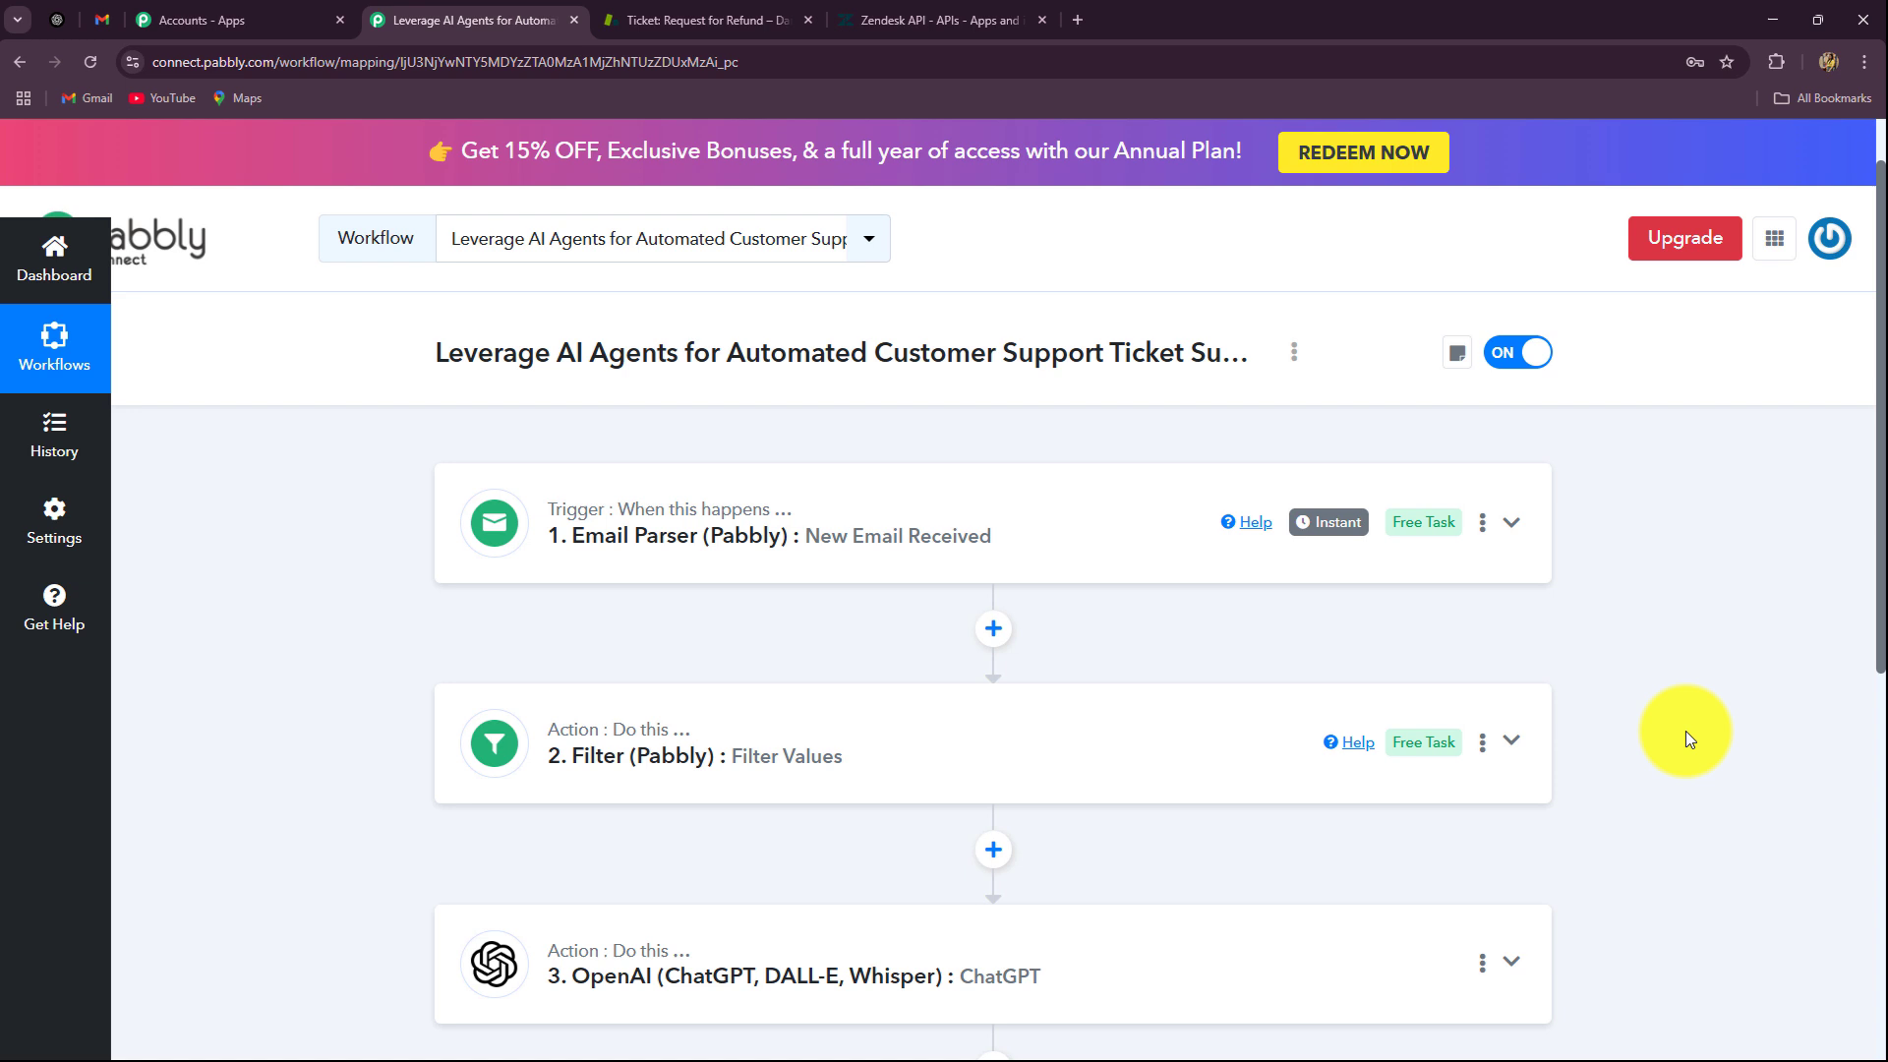
left_click(98, 18)
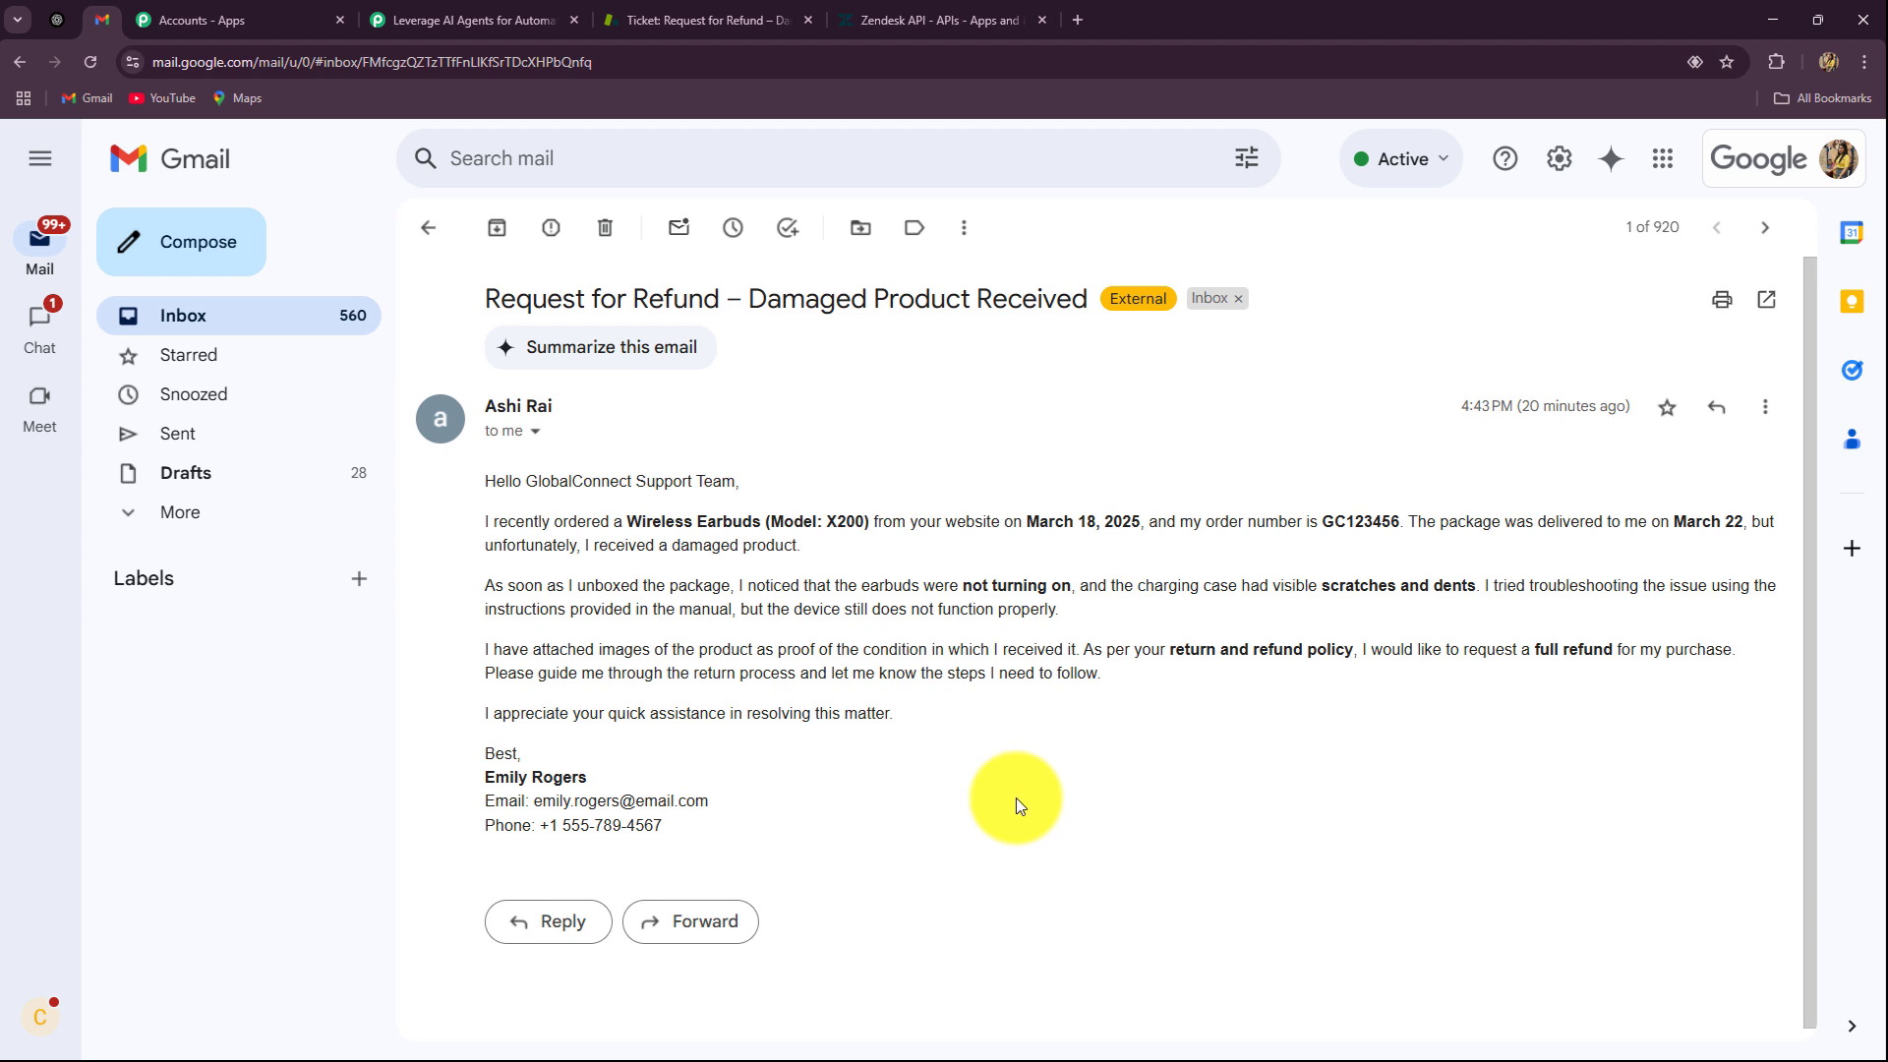
left_click(517, 34)
scroll(262, 617, "down", 3)
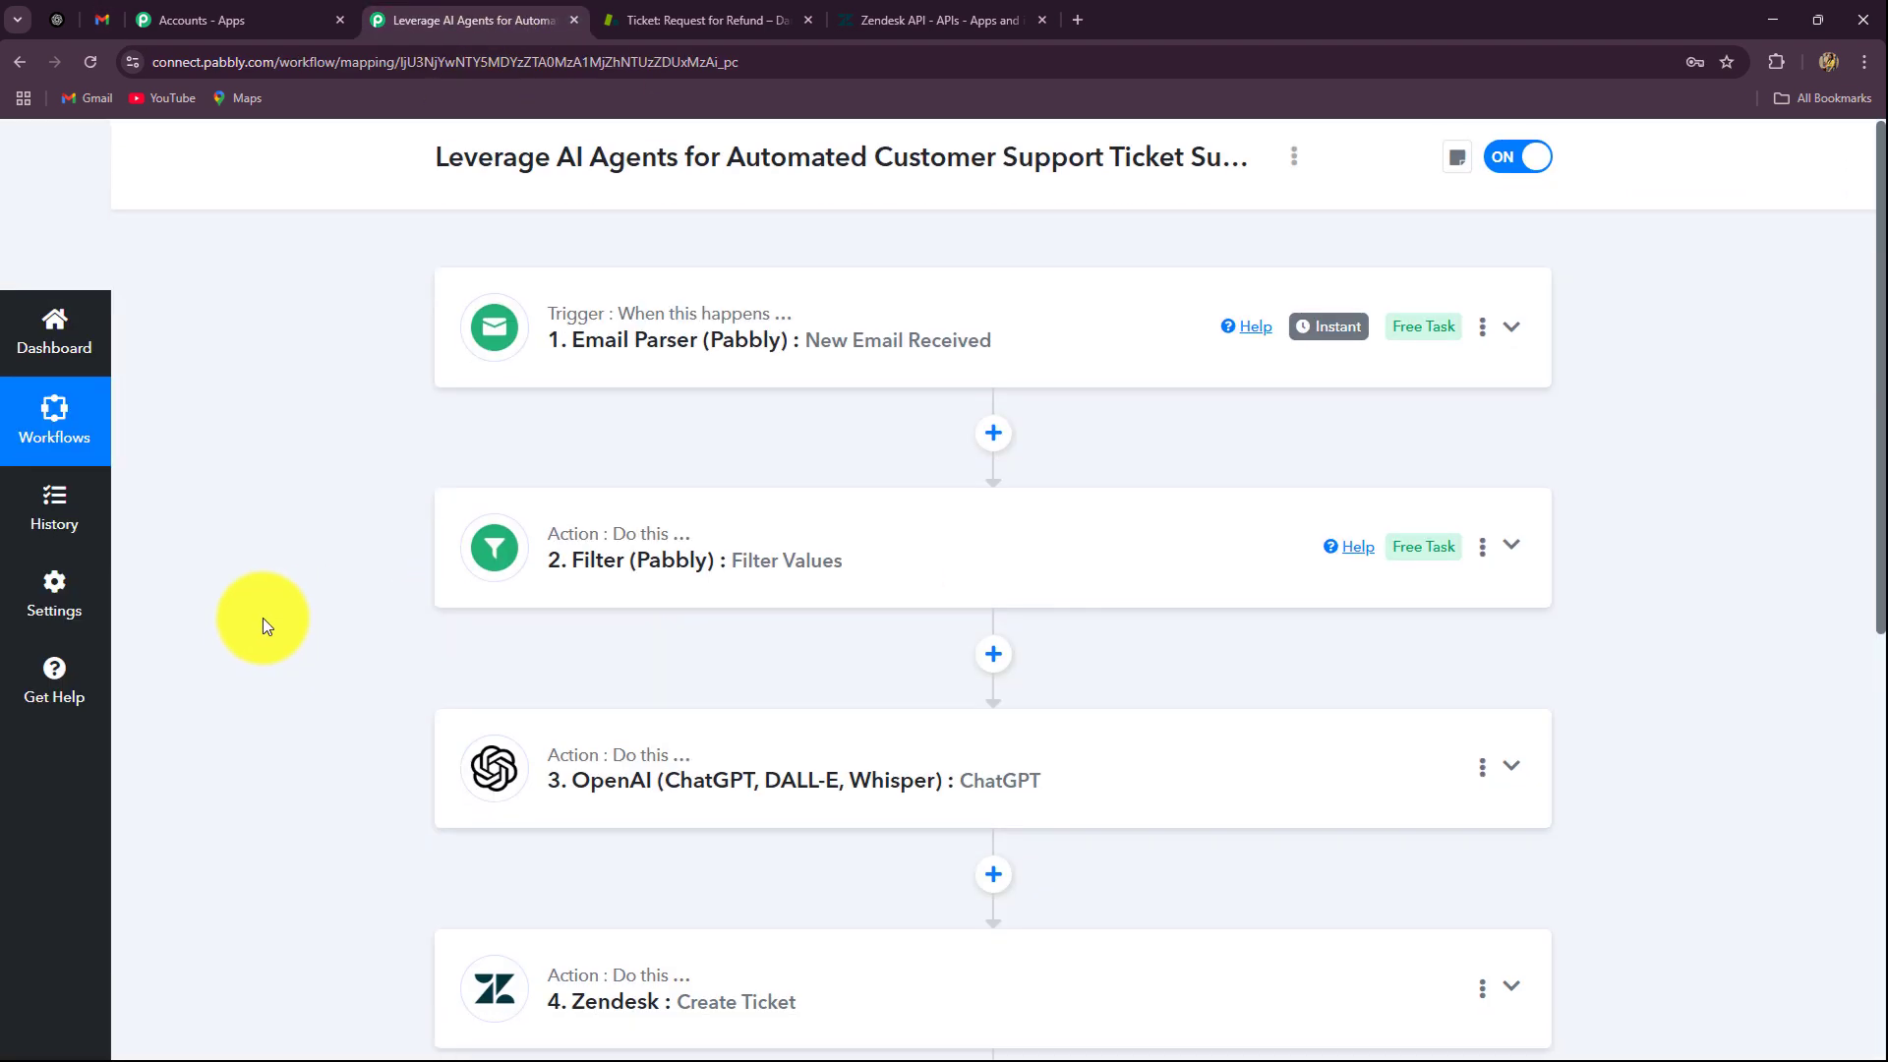
scroll(912, 668, "down", 4)
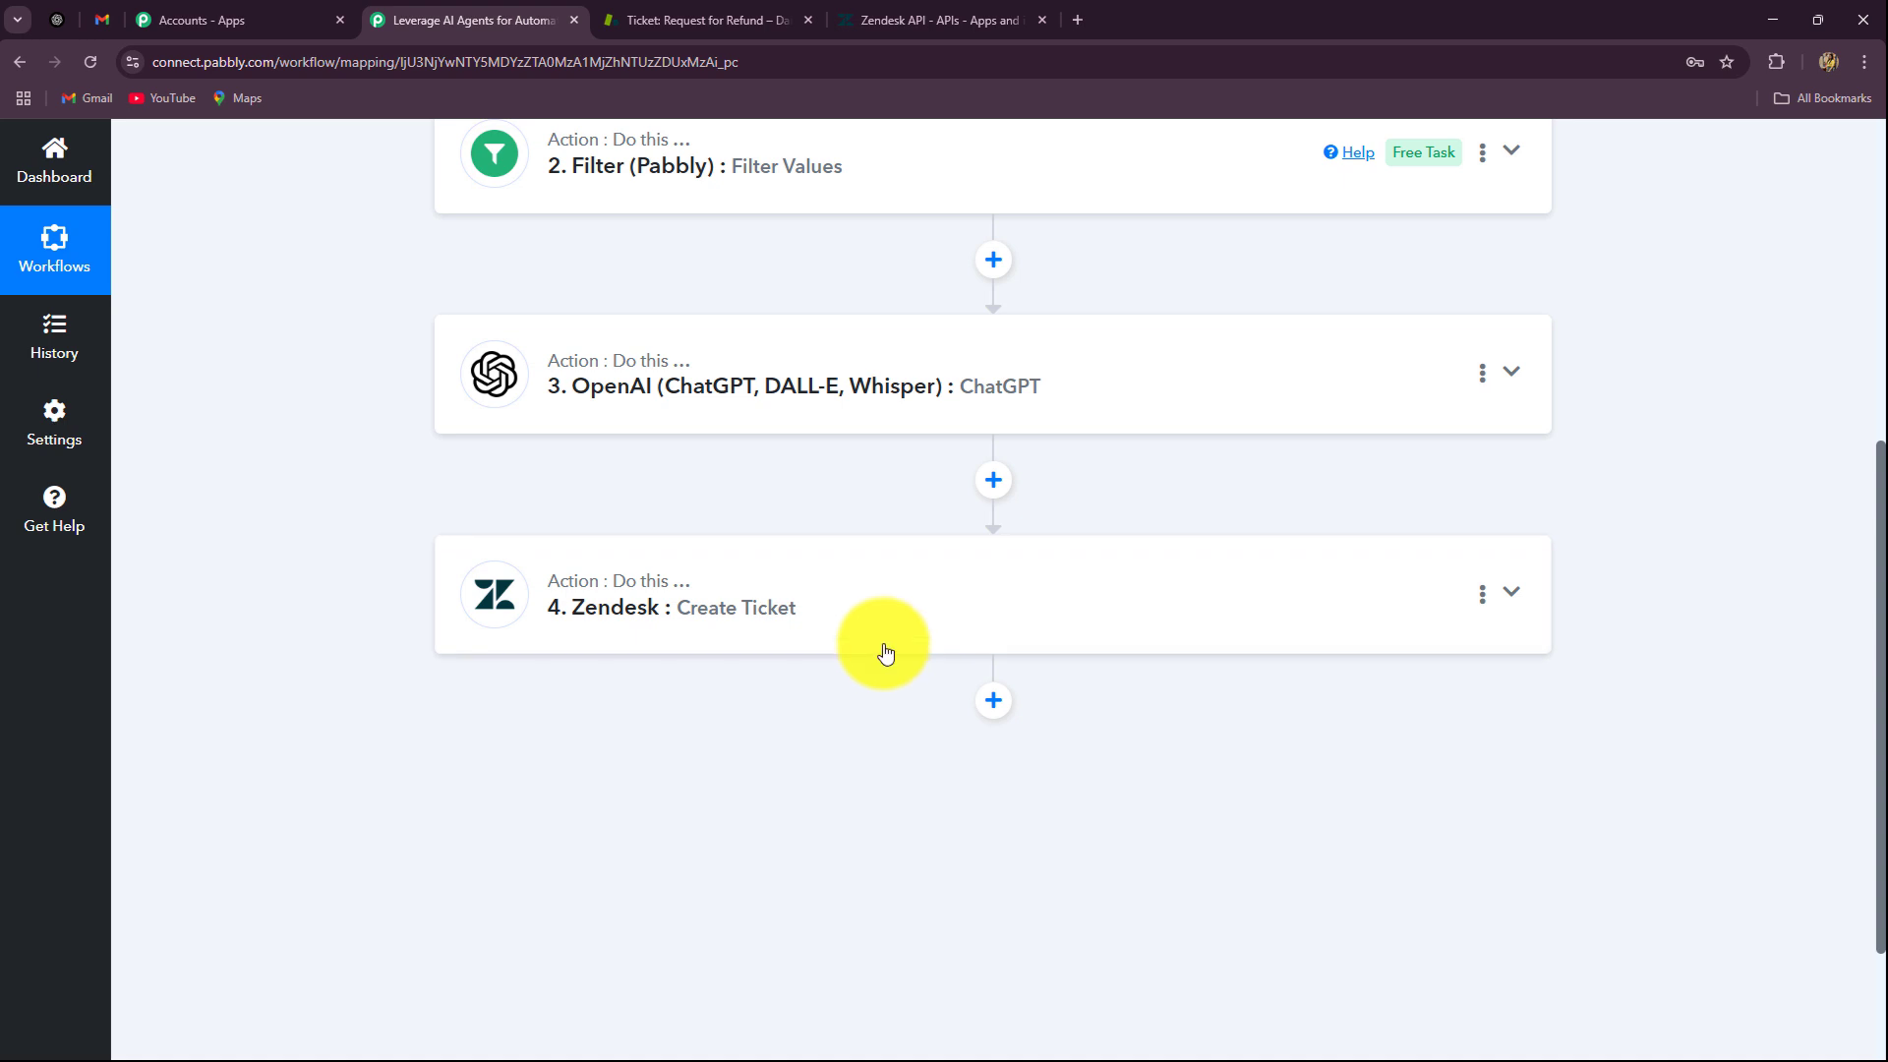
scroll(865, 649, "up", 4)
scroll(864, 674, "down", 2)
scroll(830, 700, "up", 2)
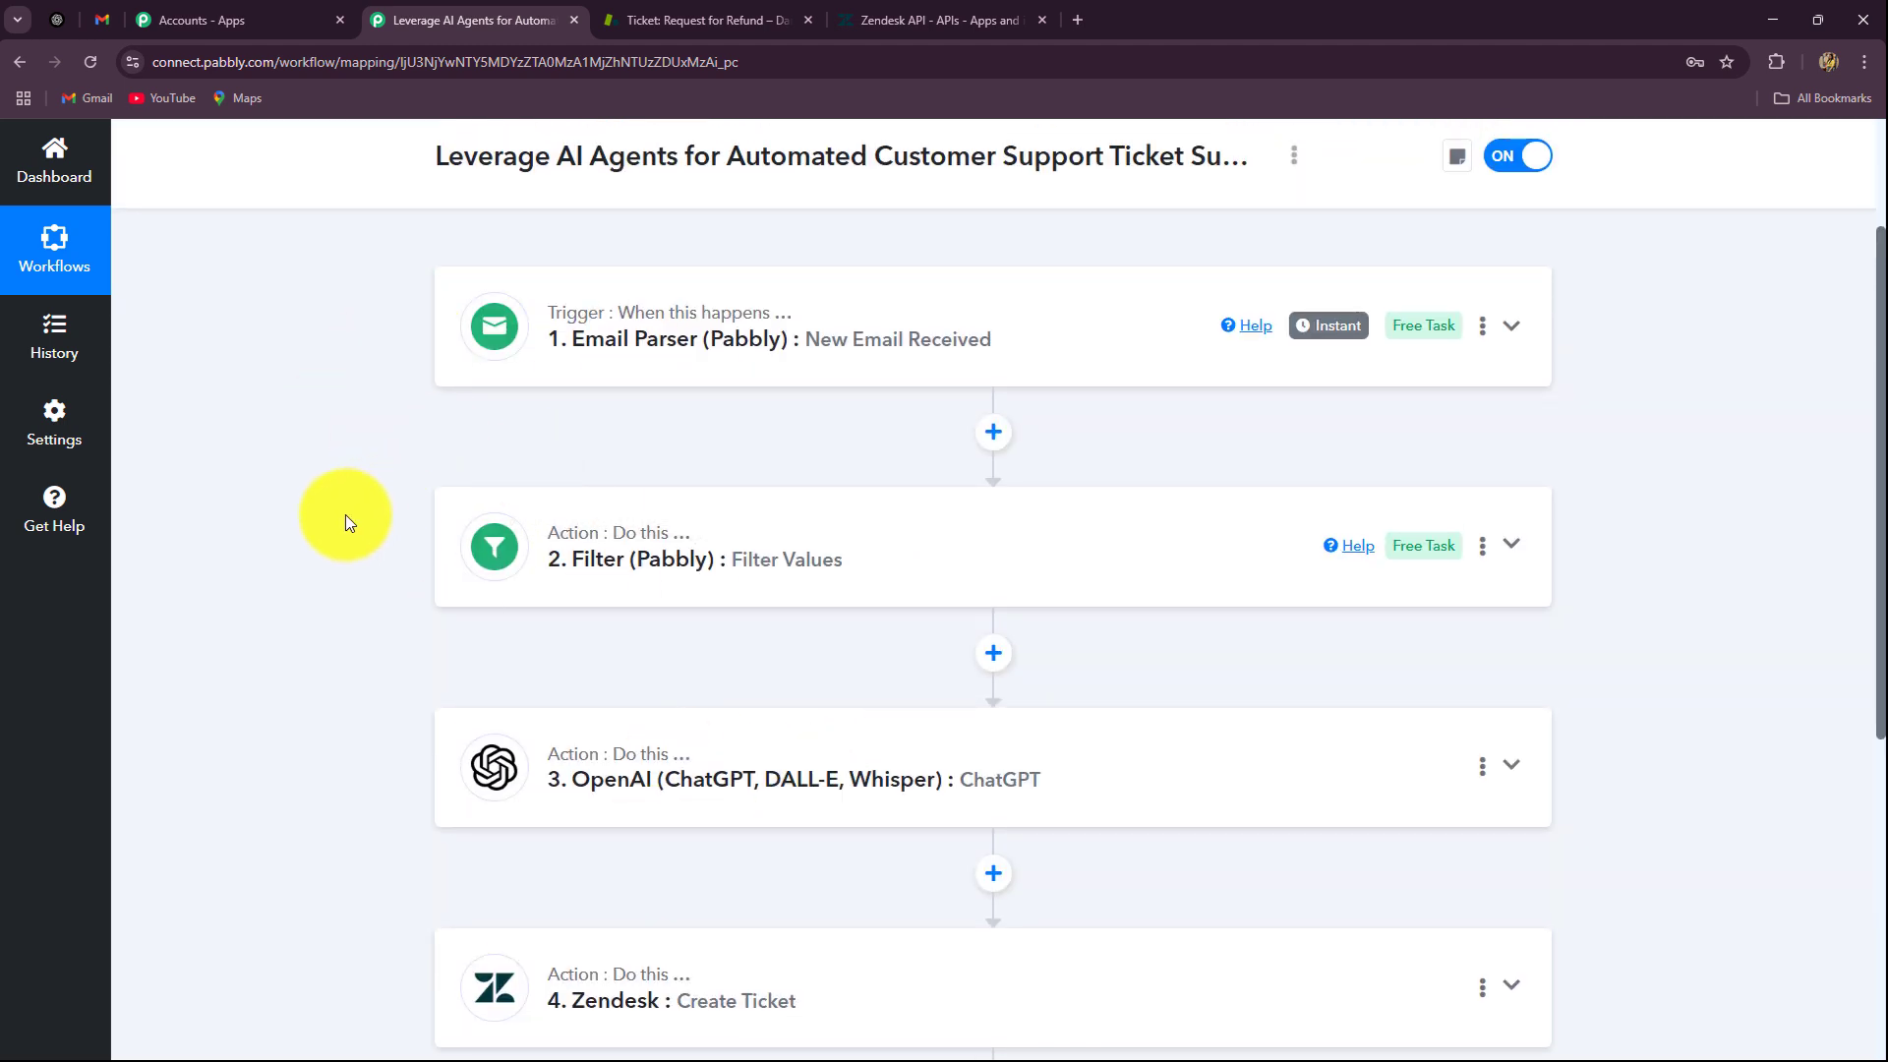
scroll(345, 515, "down", 4)
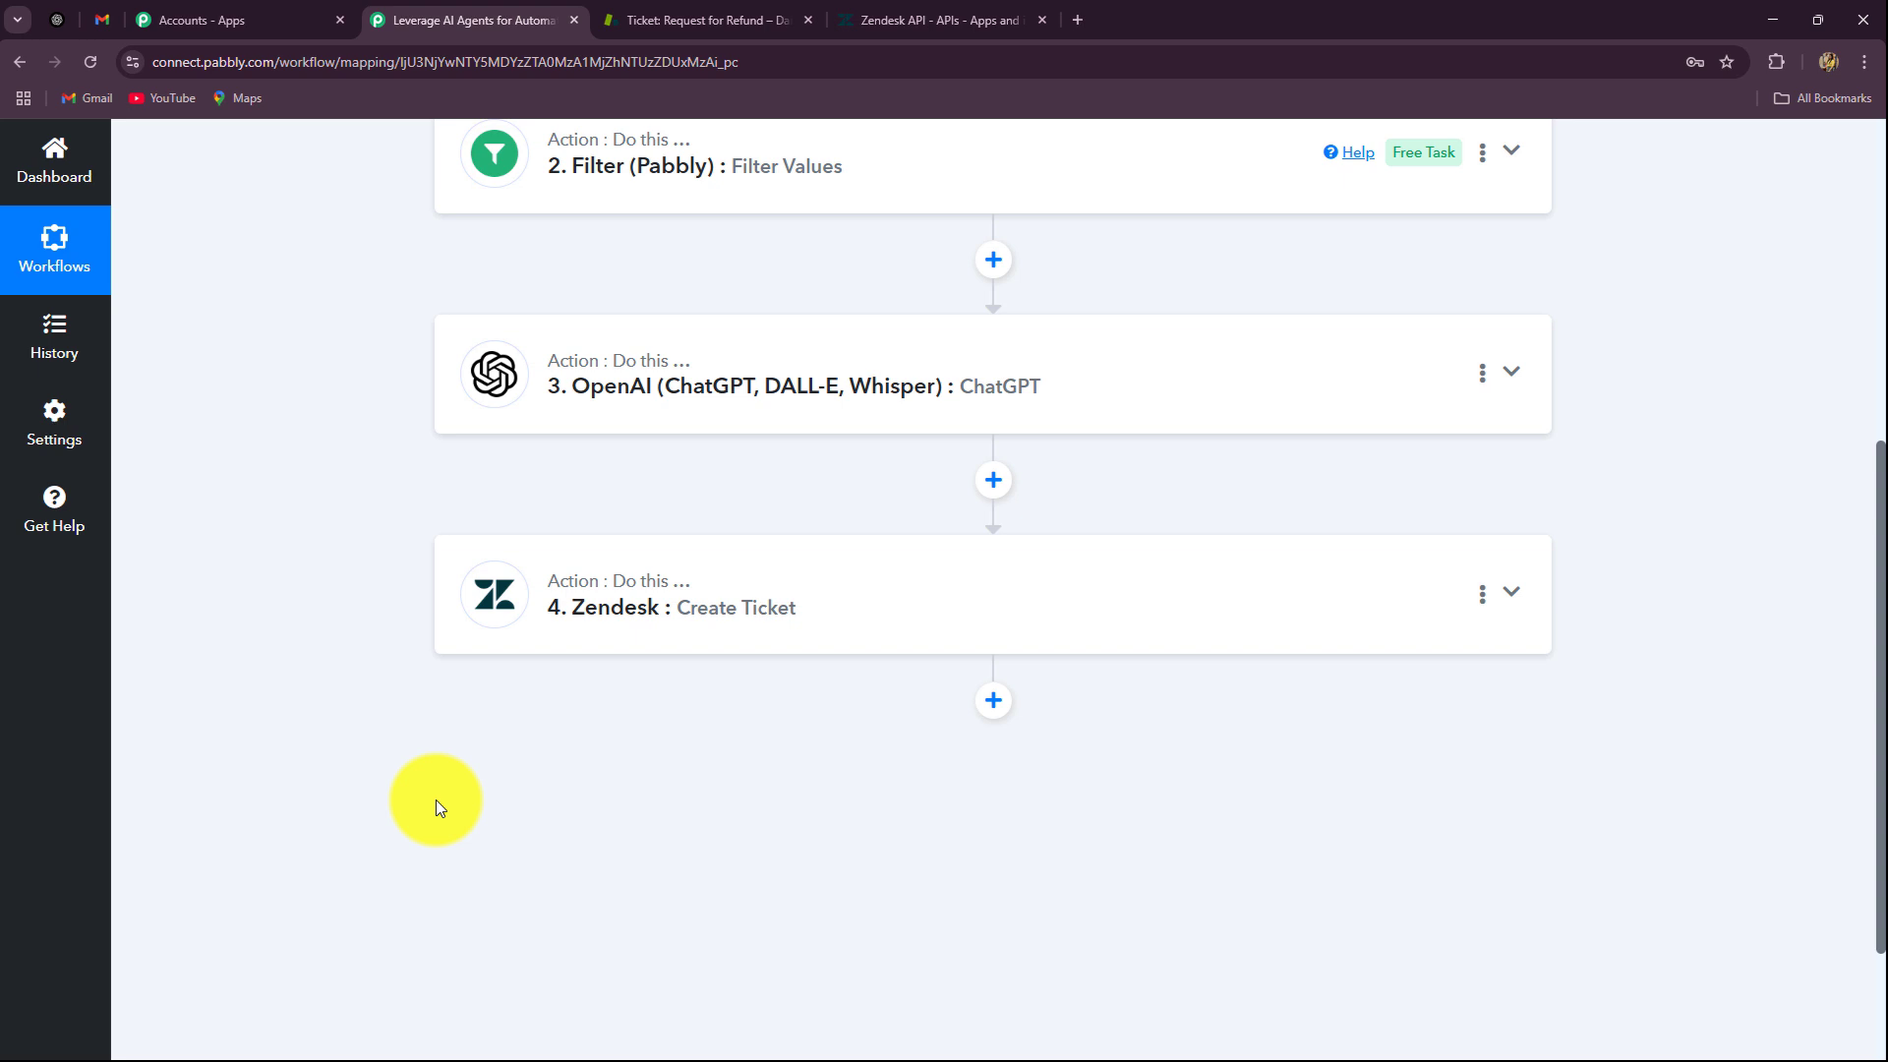
scroll(435, 800, "up", 6)
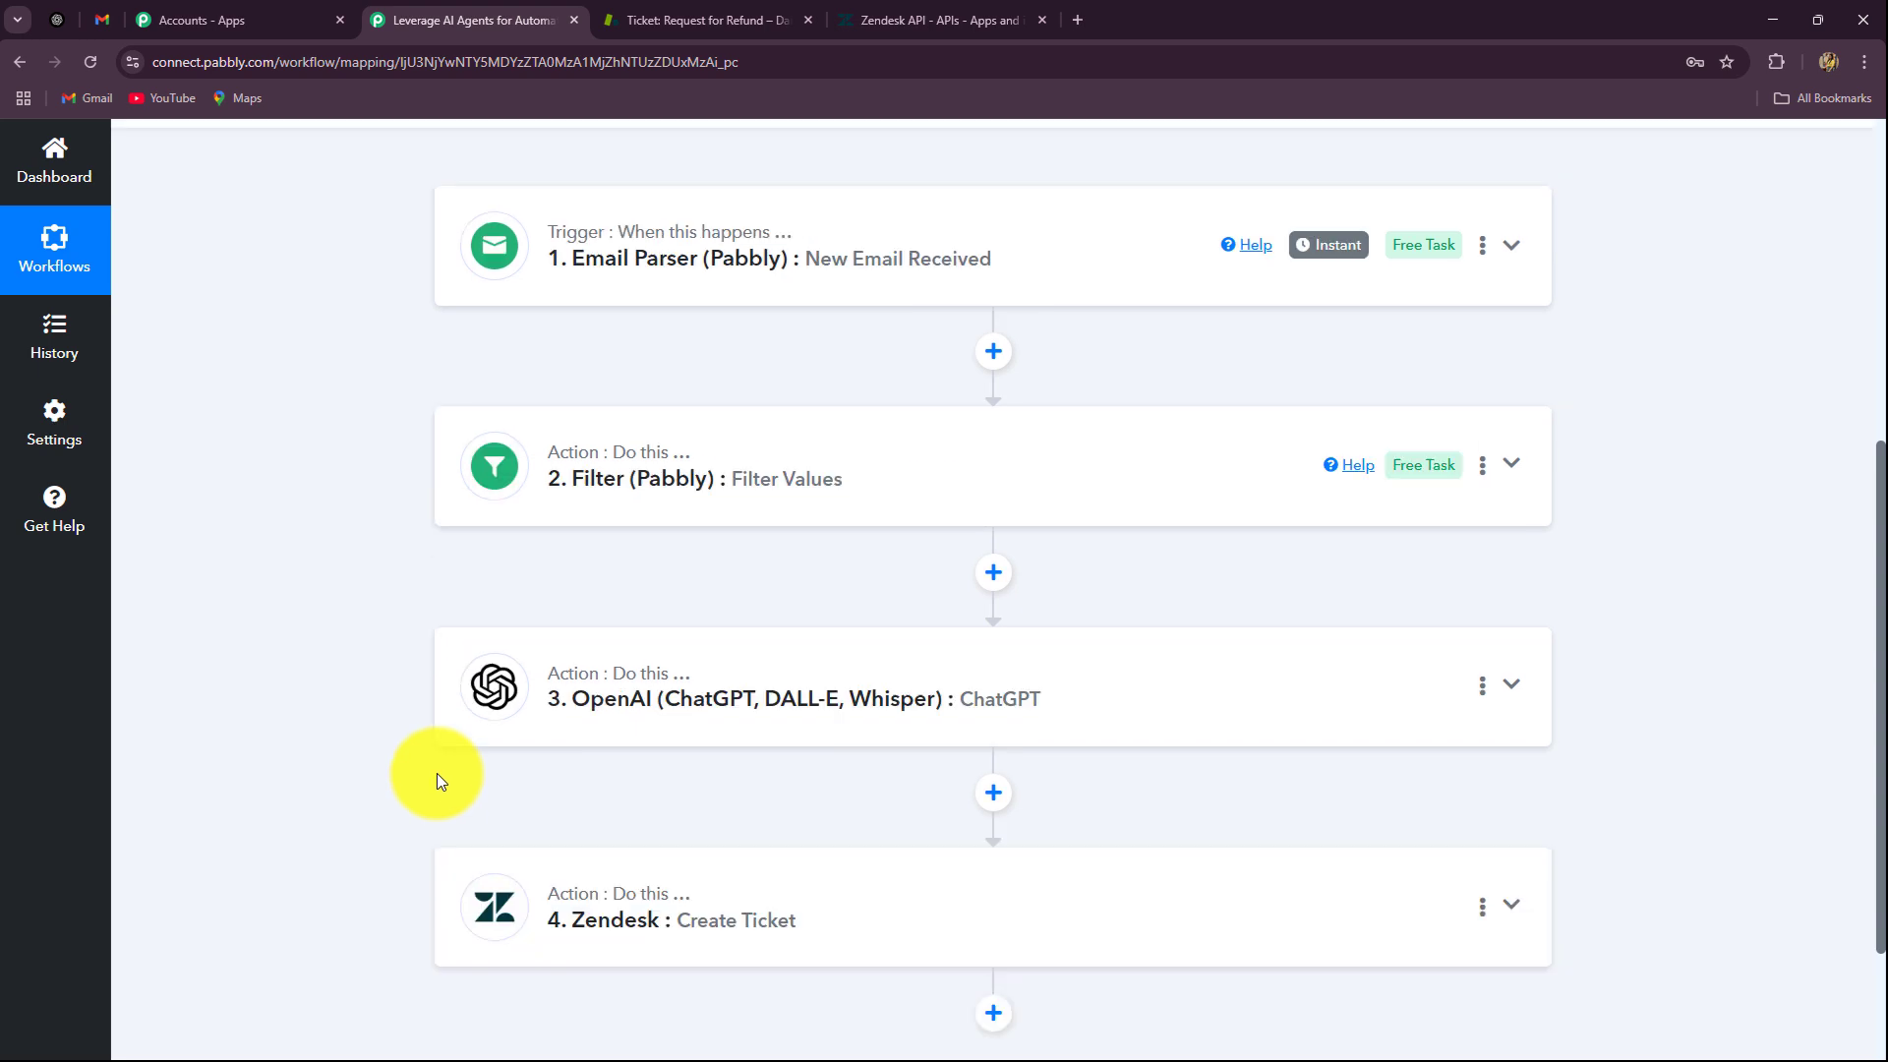
scroll(439, 784, "down", 5)
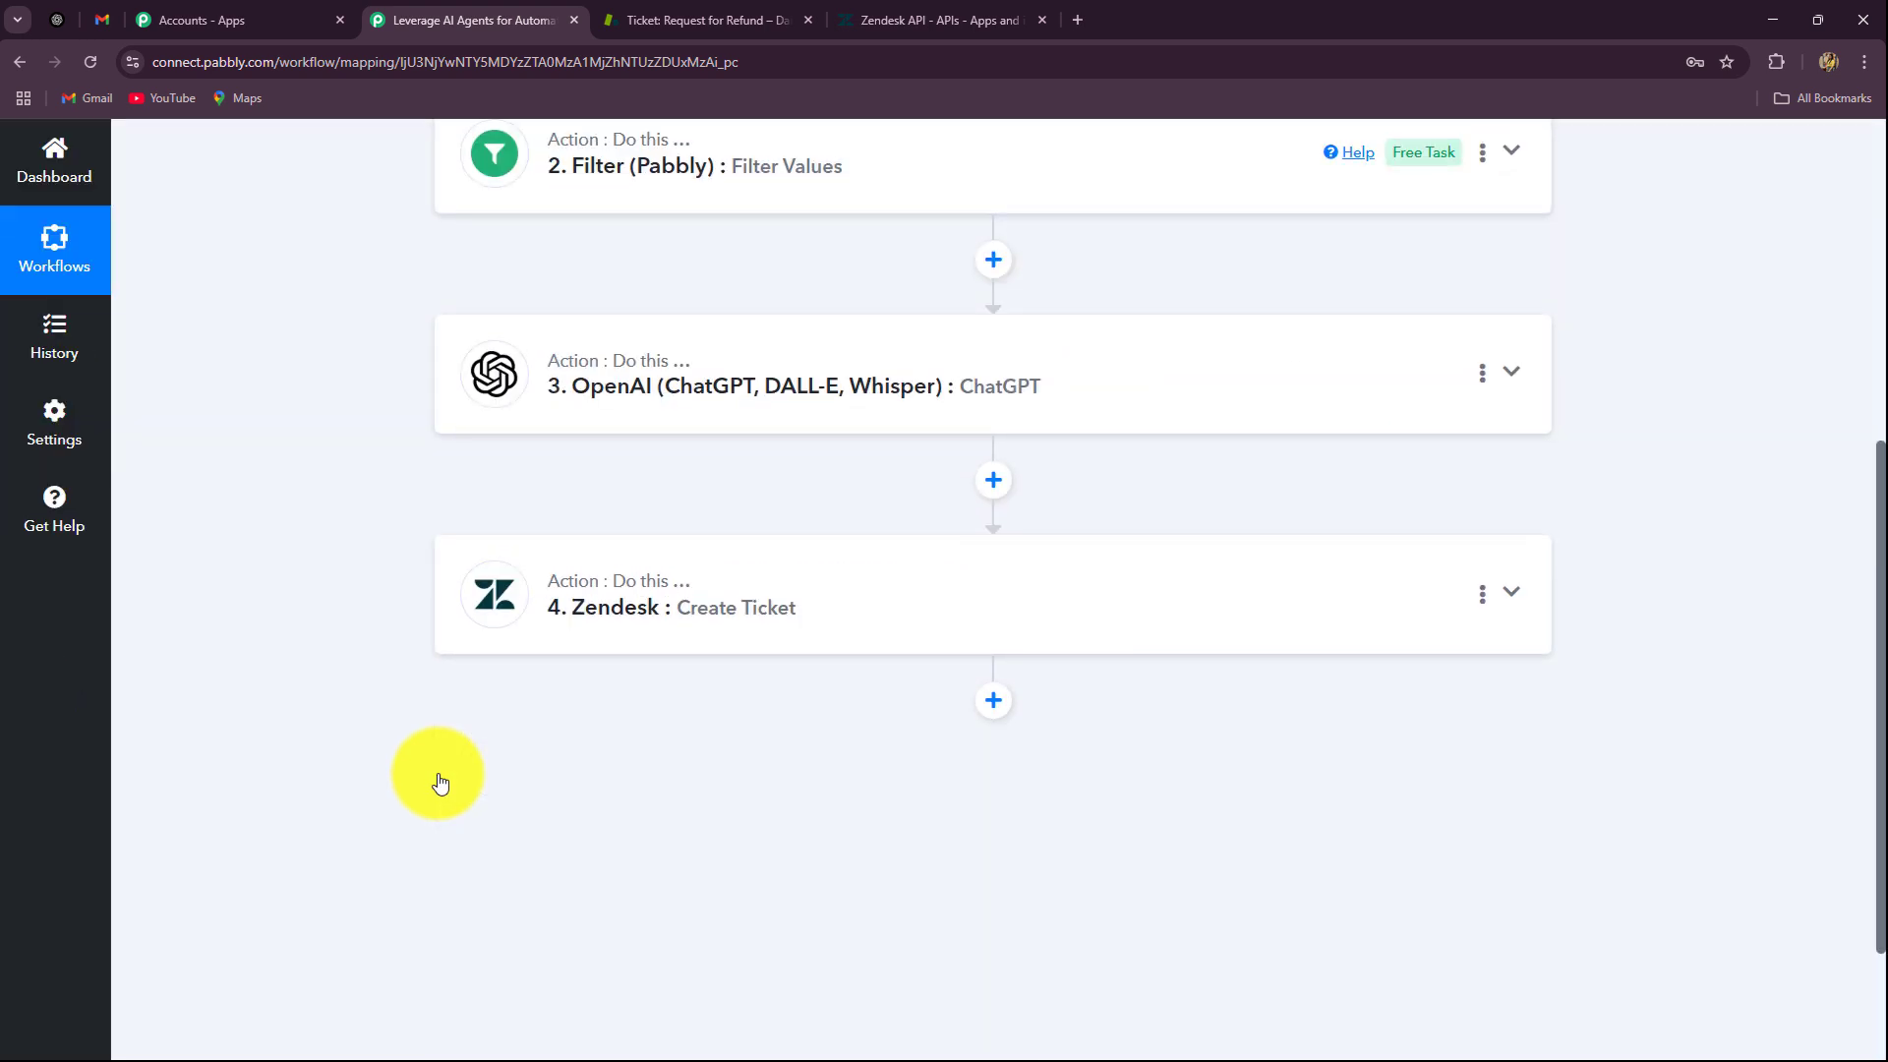